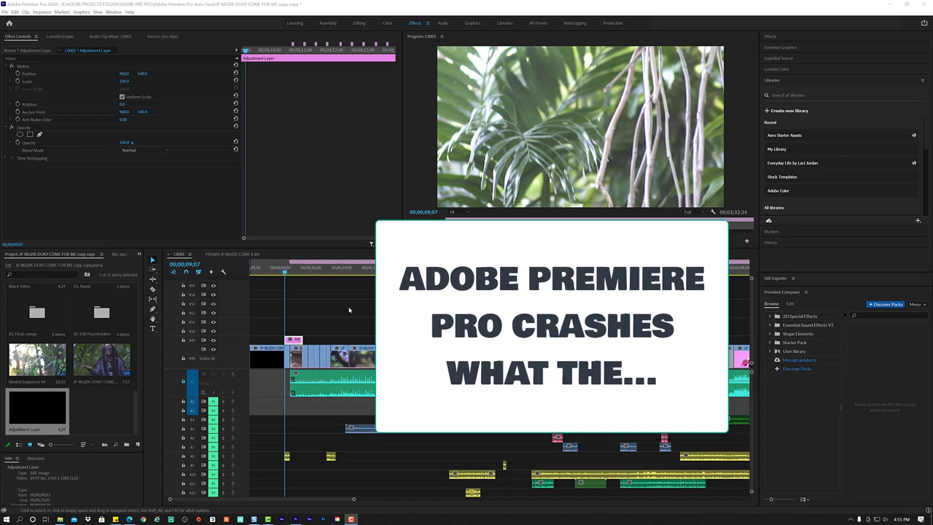
Play back the sequence from an earlier point to review the current edit.
left_click(541, 9)
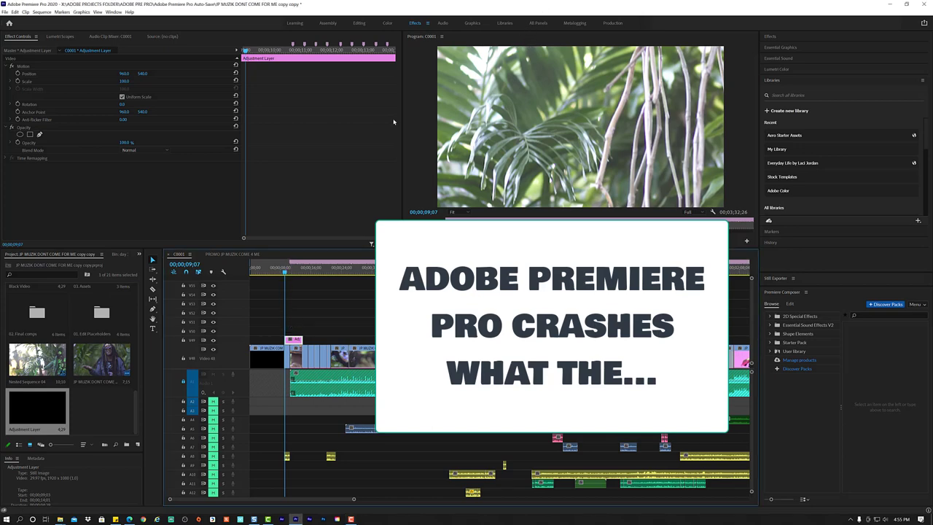
key("space")
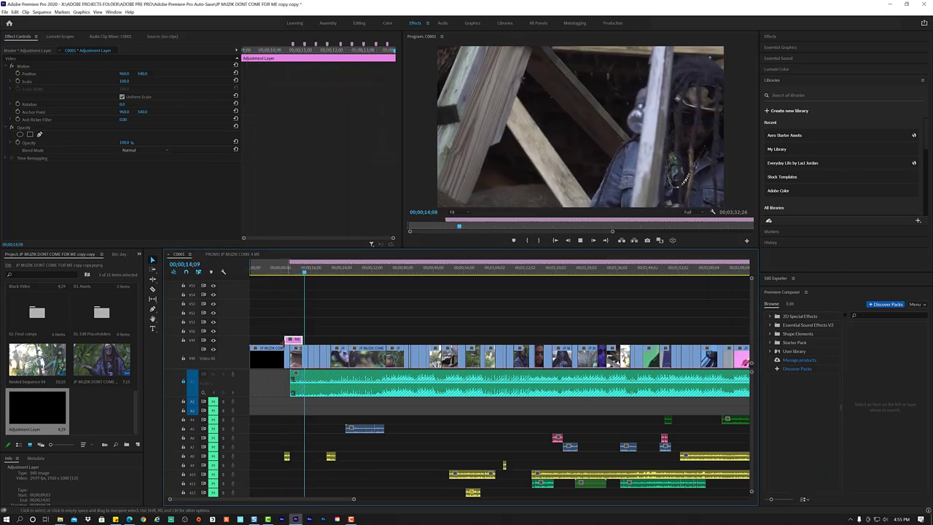
left_click(282, 271)
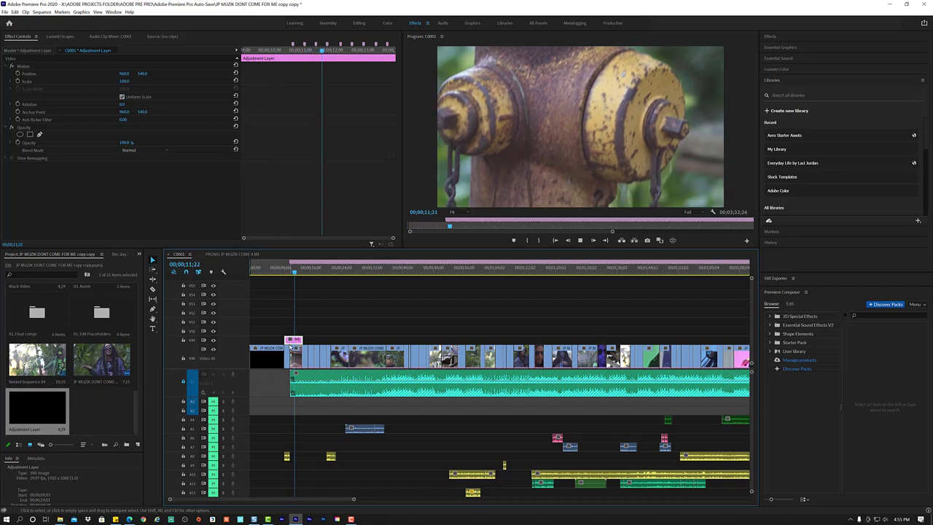
key("space")
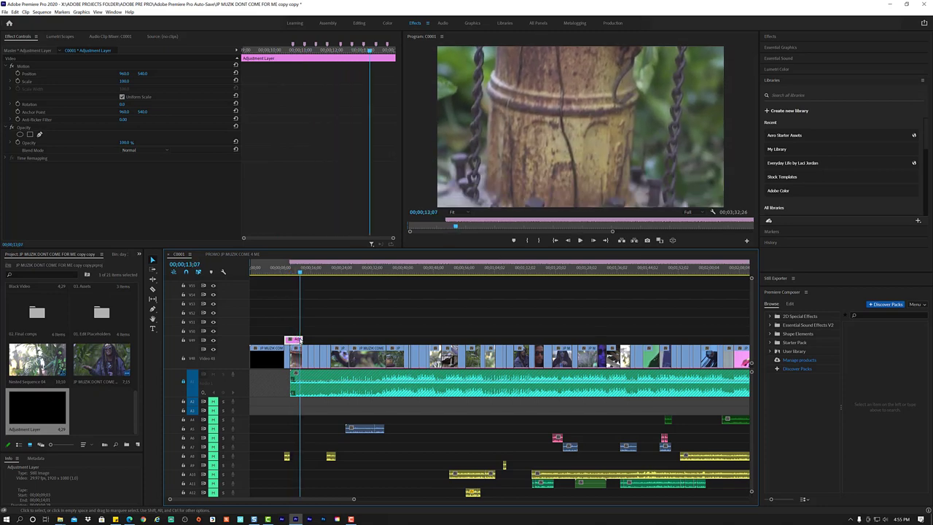
key("space")
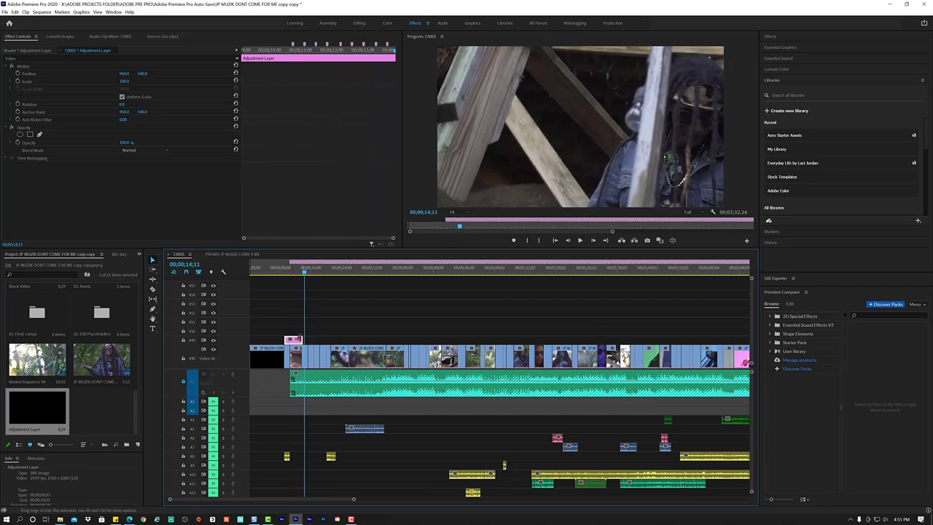
Move the pink adjustment layer up to track V5, further right, and show its Lumetri Color settings at the hydrant shot.
key("ctrl+shift+a")
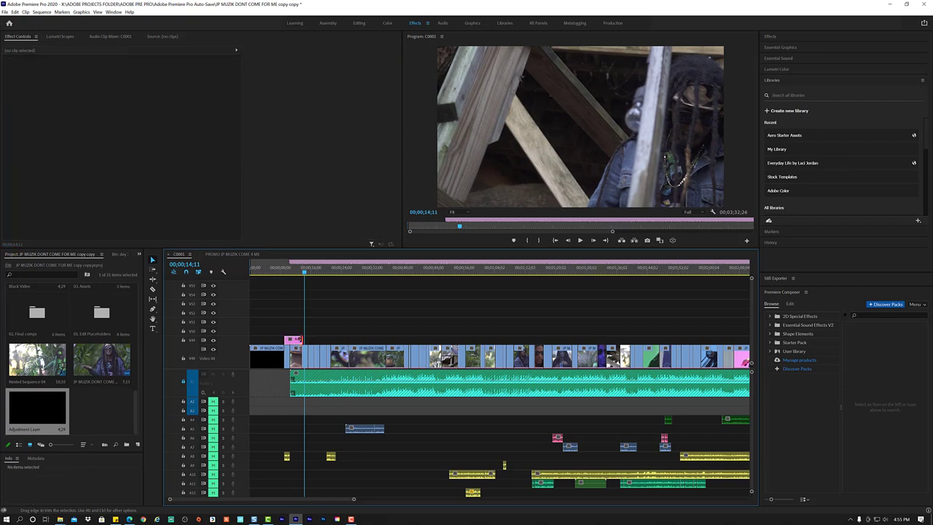
key("equal")
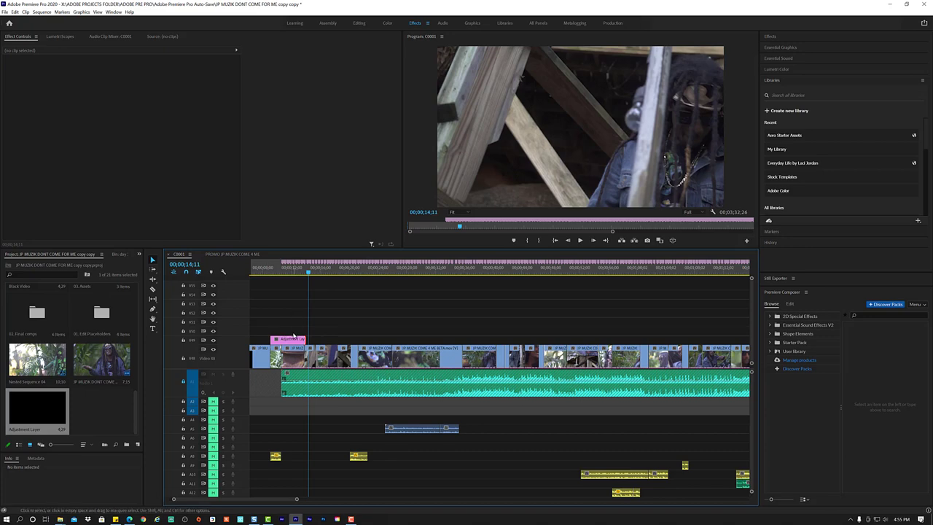
left_click(292, 344)
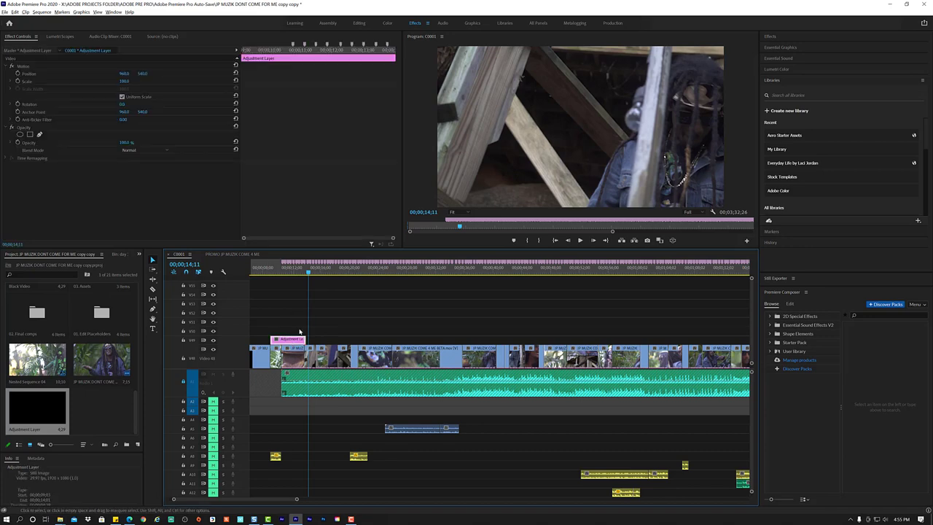
left_click_drag(291, 342, 334, 331)
left_click_drag(296, 272, 288, 272)
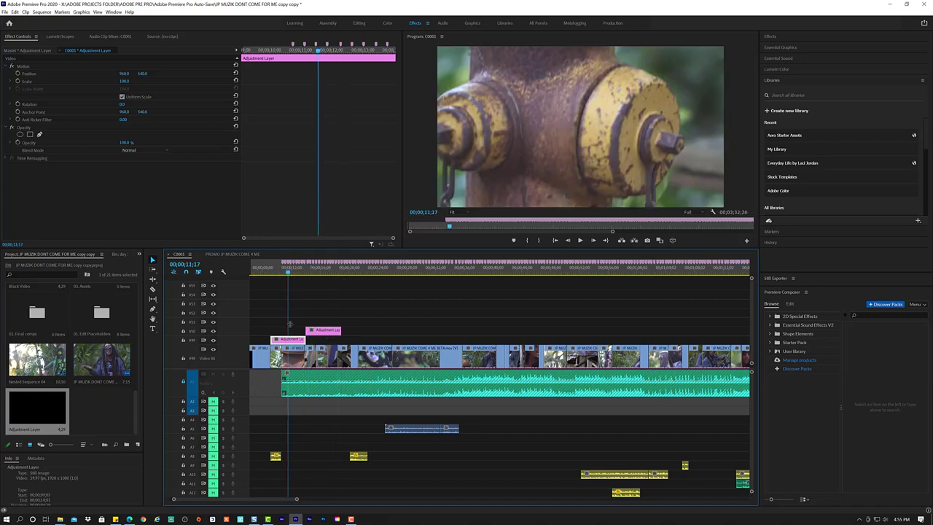
left_click(797, 69)
Browse for an input LUT, exploring the ASSETS > LUTS RAW subfolders on the LACIE 1B drive.
left_click(816, 114)
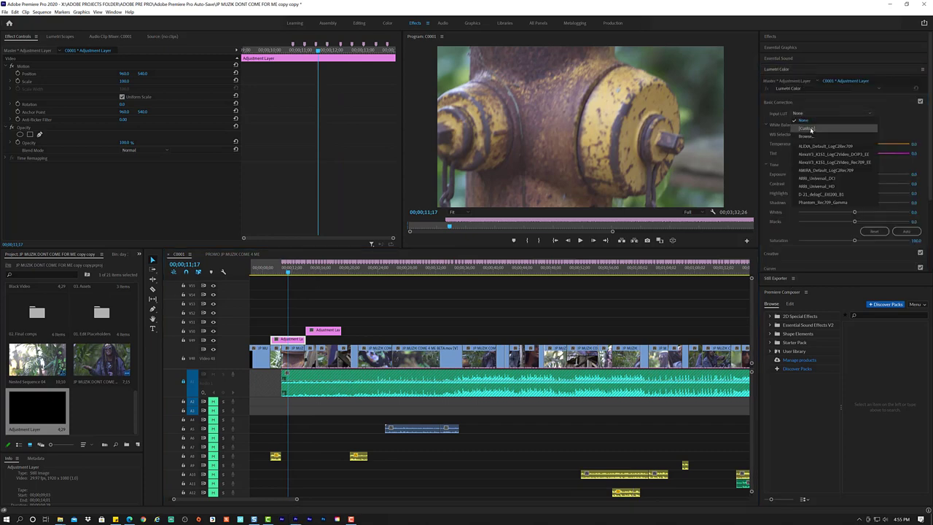
left_click(809, 131)
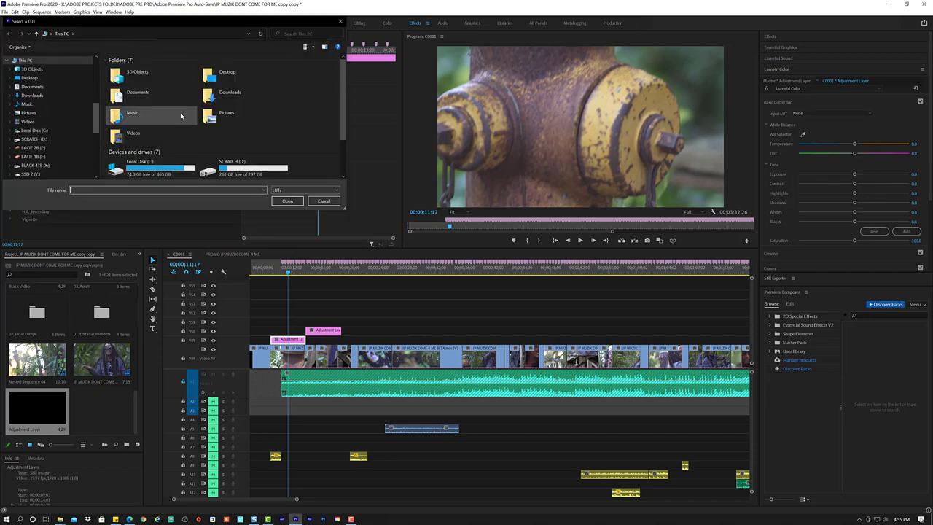
left_click(59, 158)
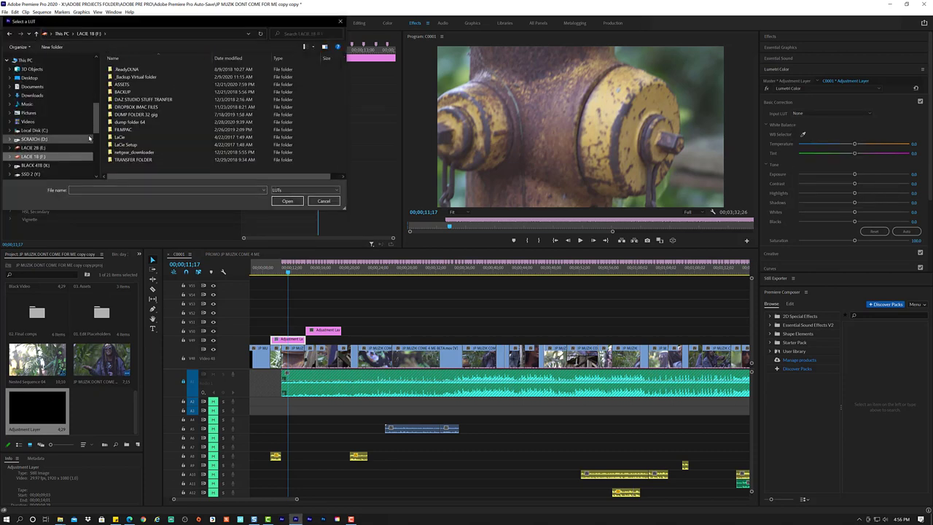
left_click(133, 77)
double_click(134, 85)
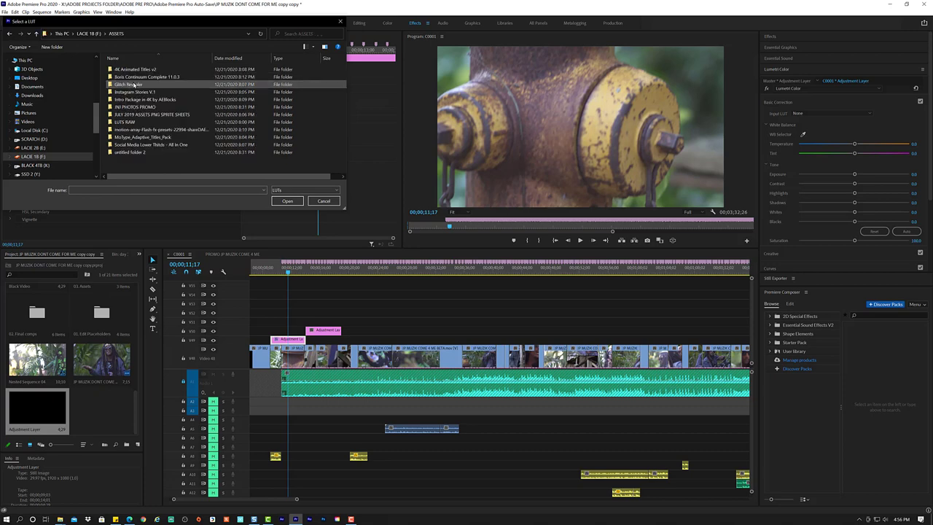
double_click(134, 122)
double_click(147, 70)
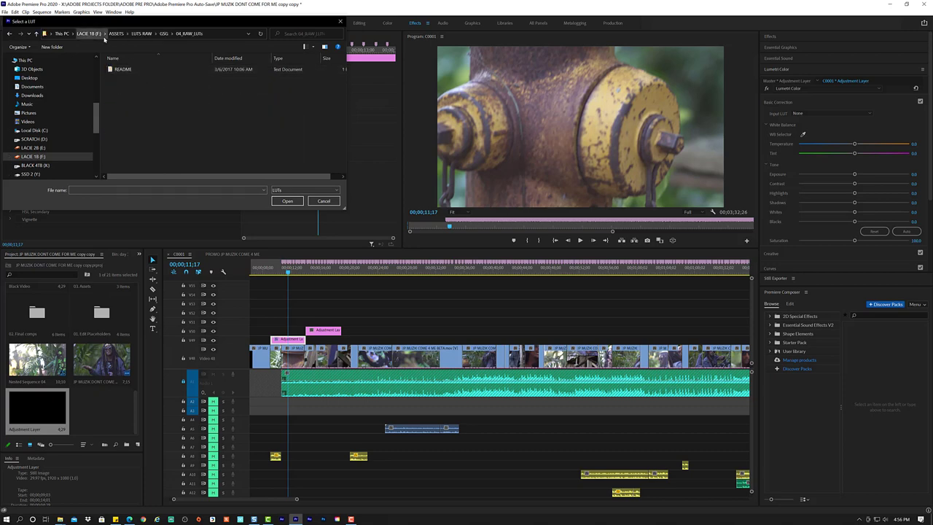
left_click(121, 33)
double_click(136, 85)
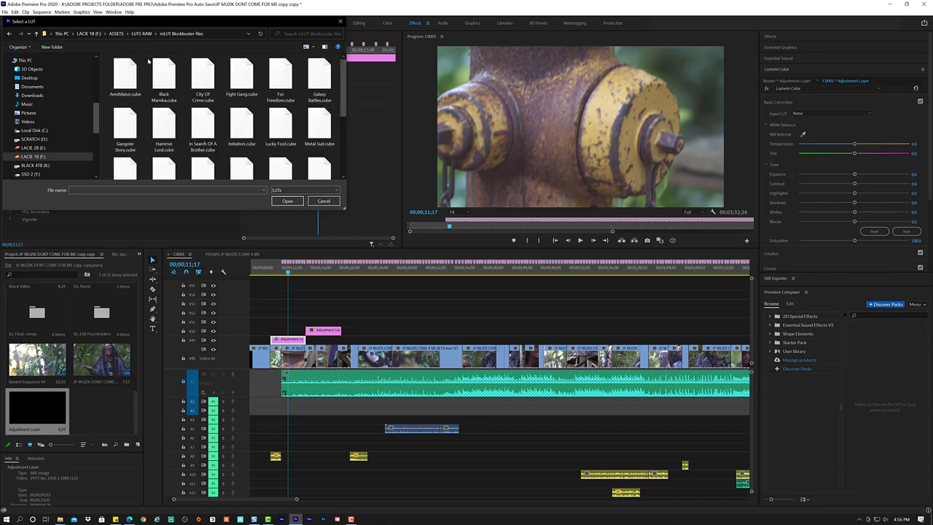
left_click(147, 34)
Load GSG_LUT_Basic_CleanCoolLook.cube from GORILLA_GRADE_LUT_Files > 01_Basics > CUBE as the input LUT.
double_click(137, 77)
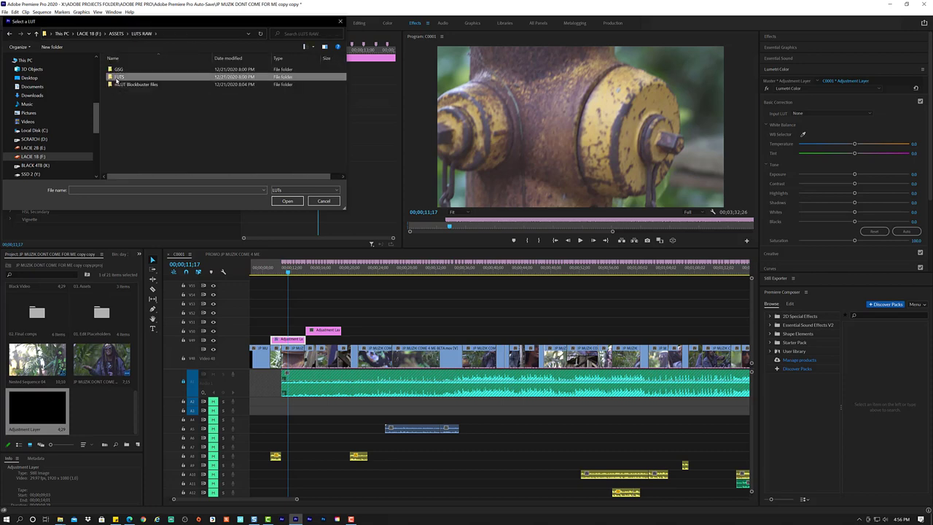
double_click(139, 78)
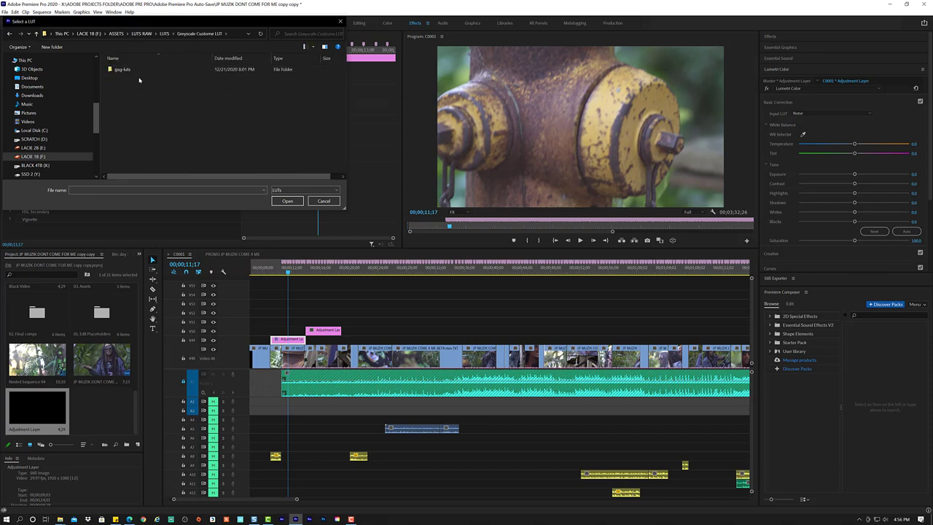
double_click(135, 70)
double_click(135, 70)
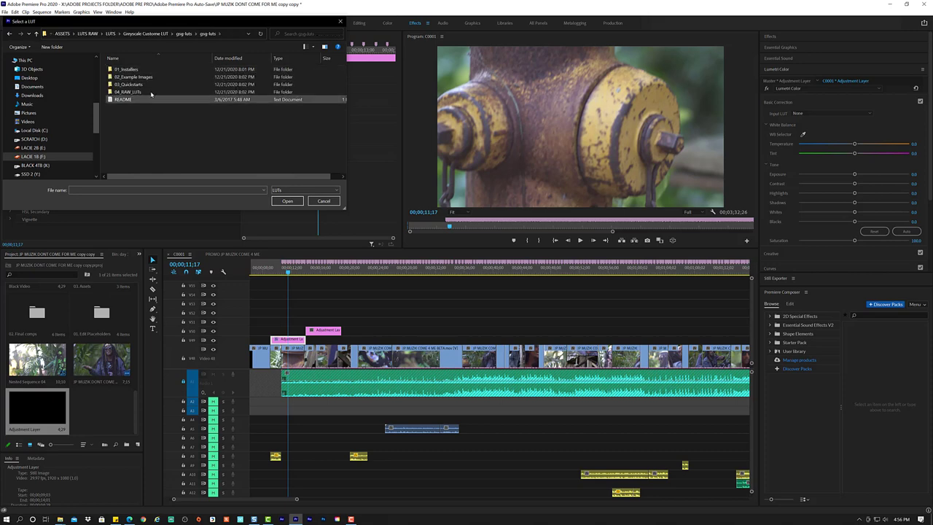
double_click(154, 91)
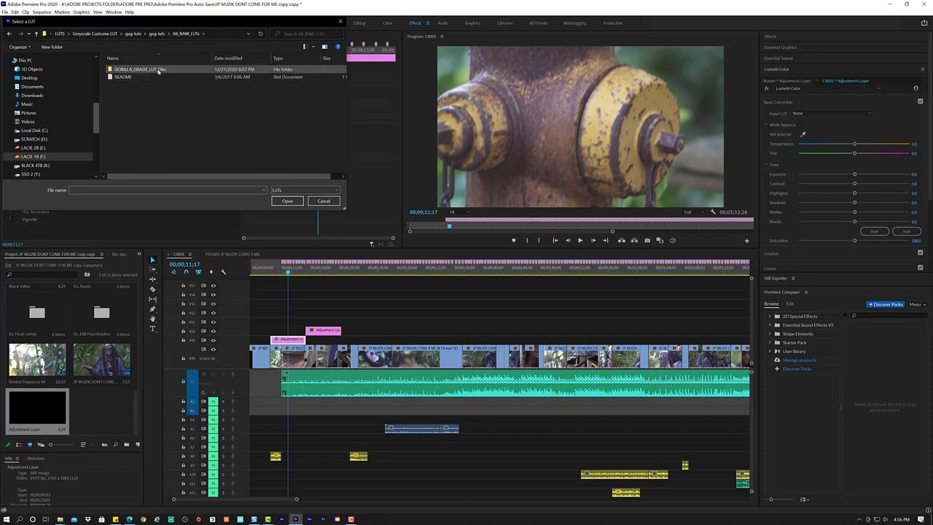
double_click(158, 71)
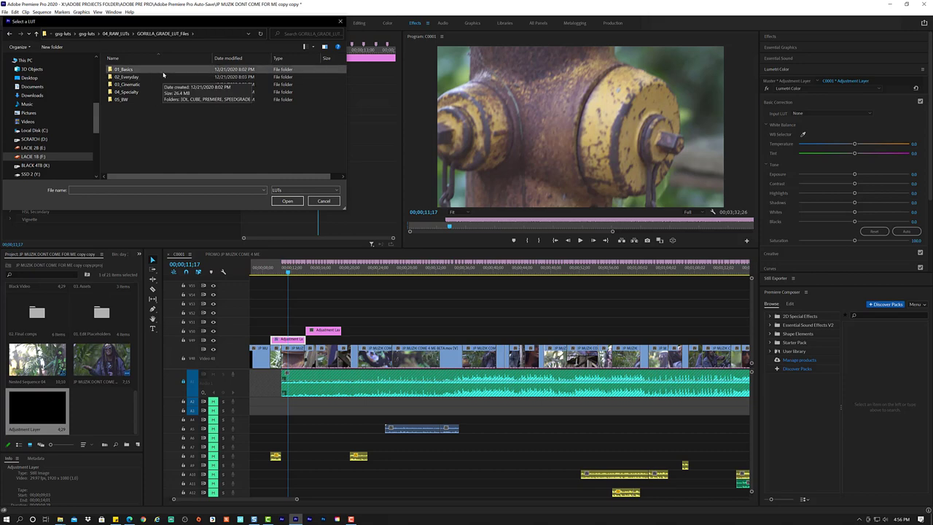
double_click(164, 74)
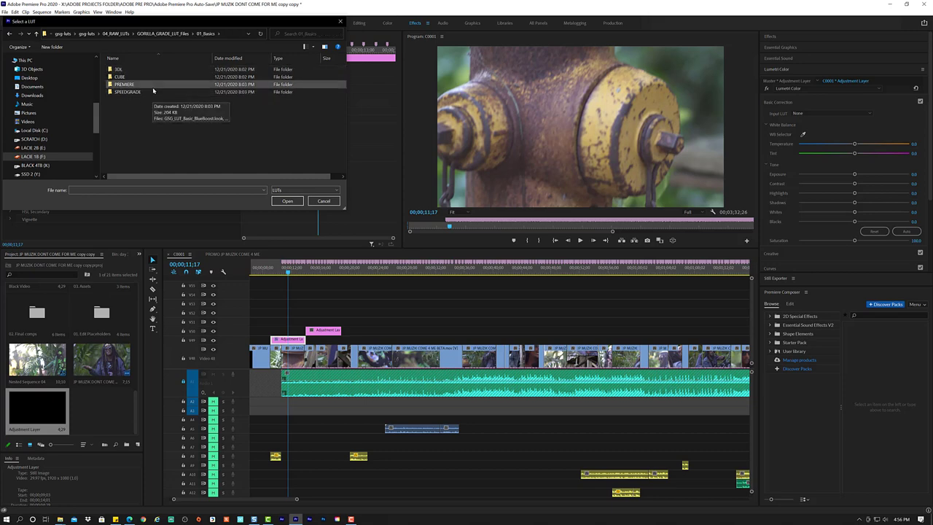
double_click(161, 77)
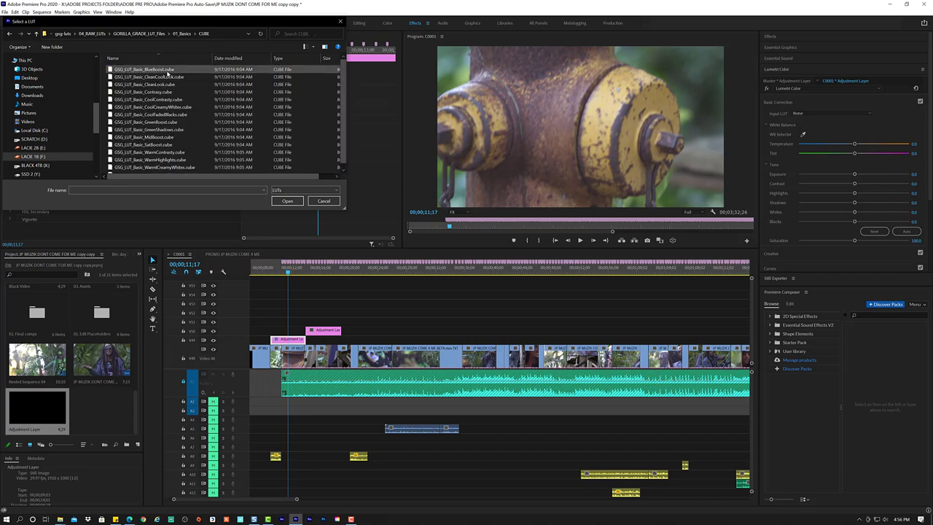
left_click(190, 77)
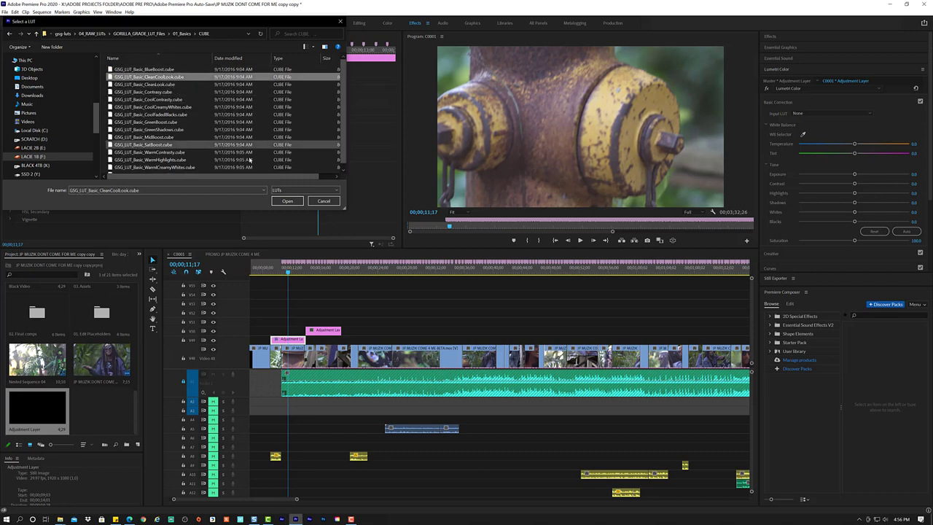
left_click(287, 201)
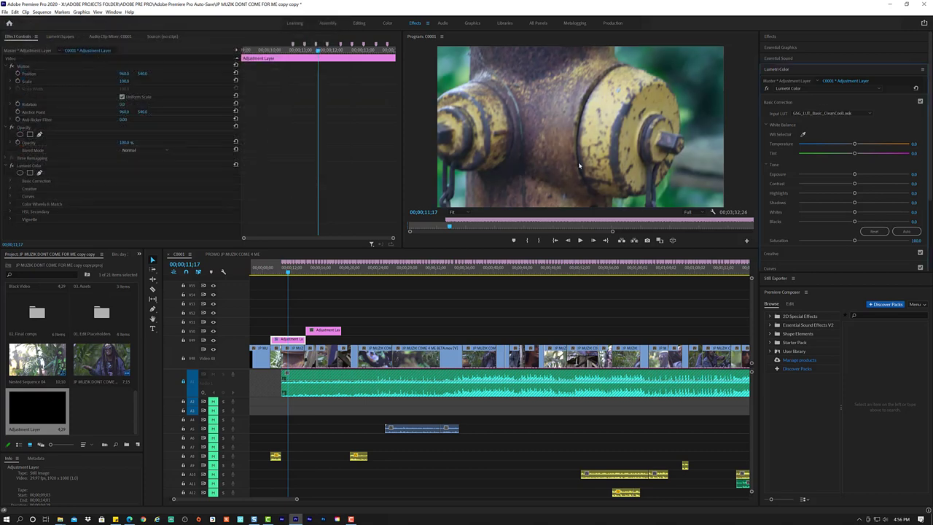
Play the cool-graded section from the palm leaves shot, then park the playhead at 14;02.
left_click_drag(289, 272, 274, 273)
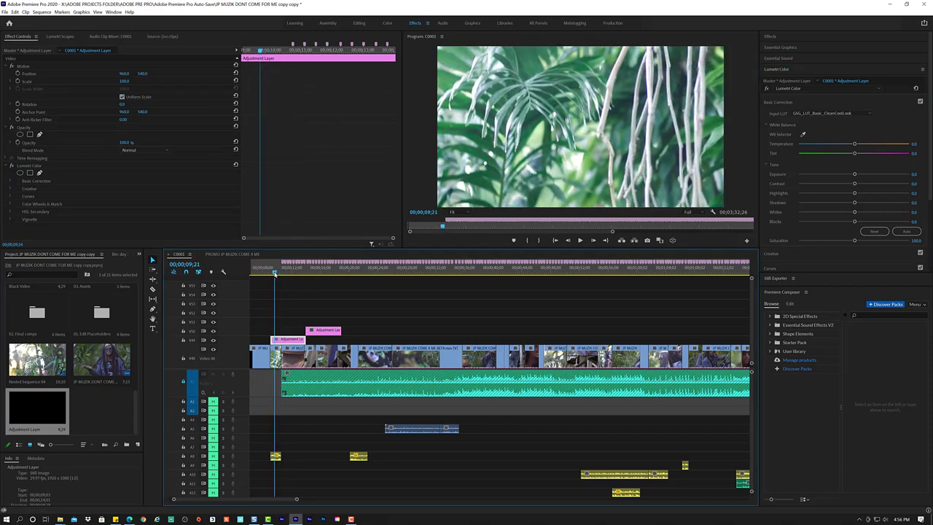
key("space")
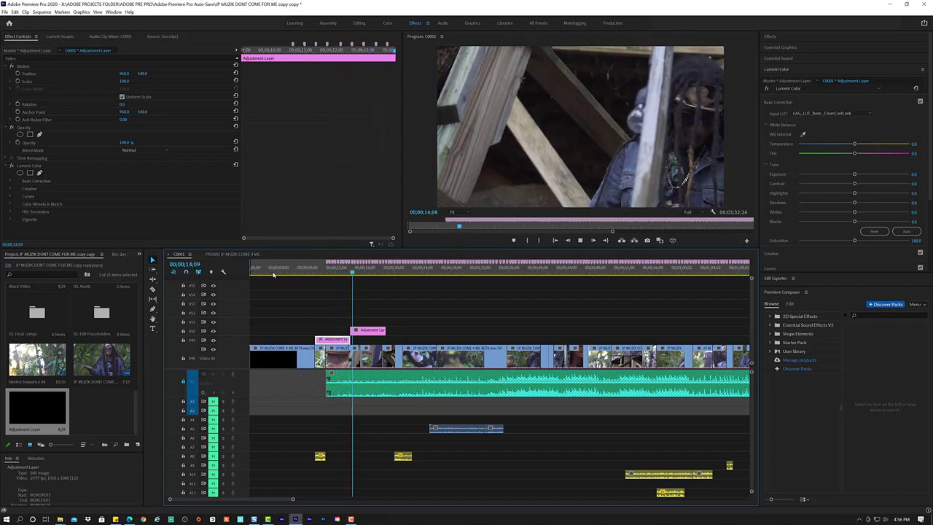
key("space")
left_click_drag(357, 272, 347, 272)
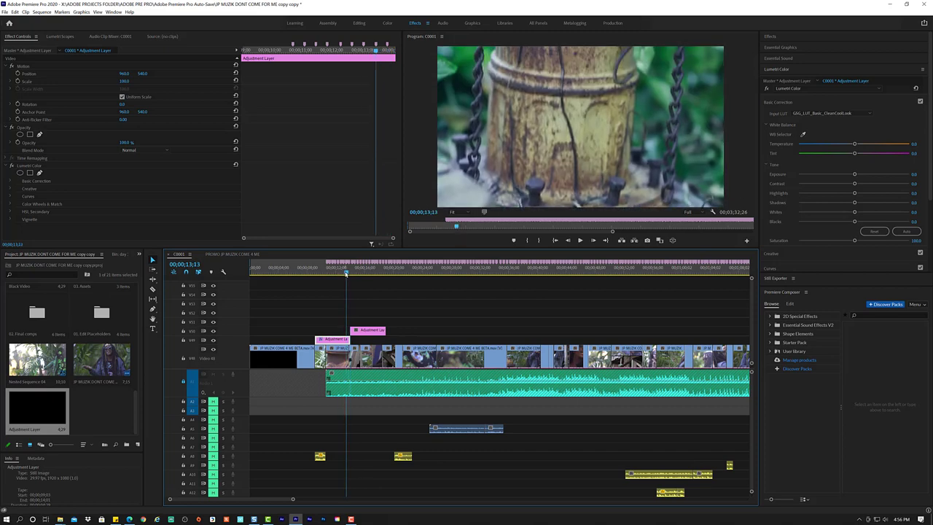
Browse for a different input LUT, climbing back up the folders and checking the Filmmaking presets folder.
left_click(847, 115)
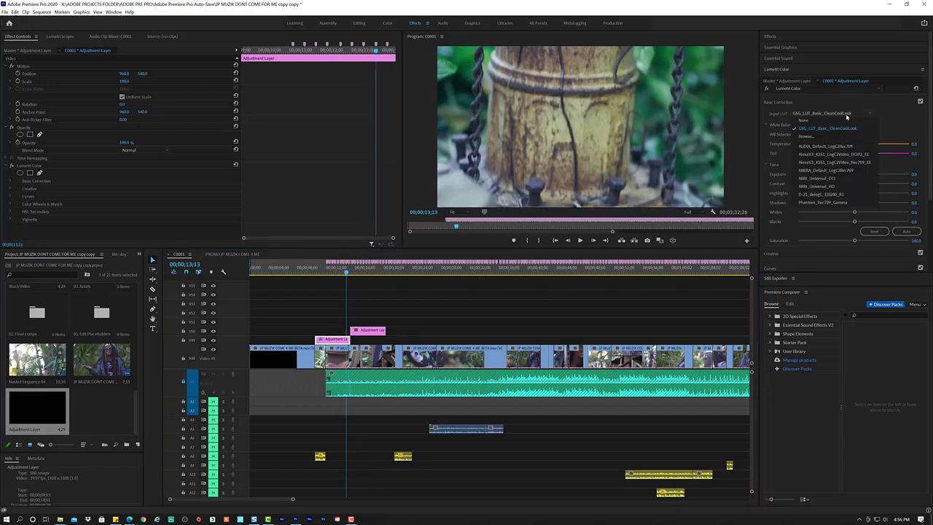
left_click(806, 137)
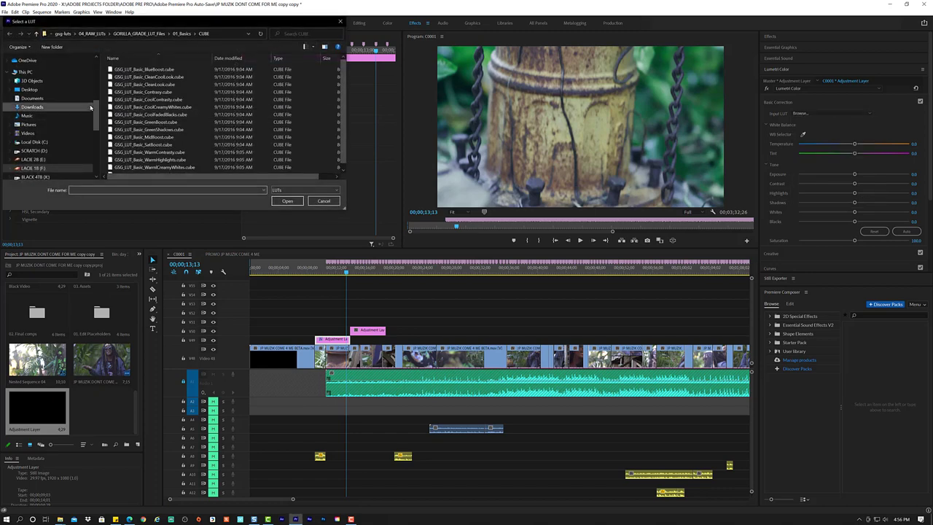
left_click(145, 34)
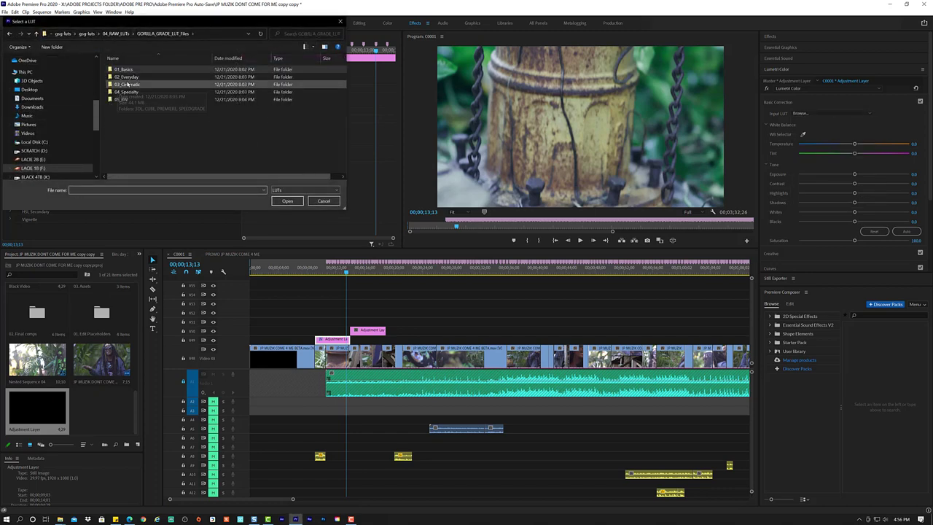
left_click(126, 35)
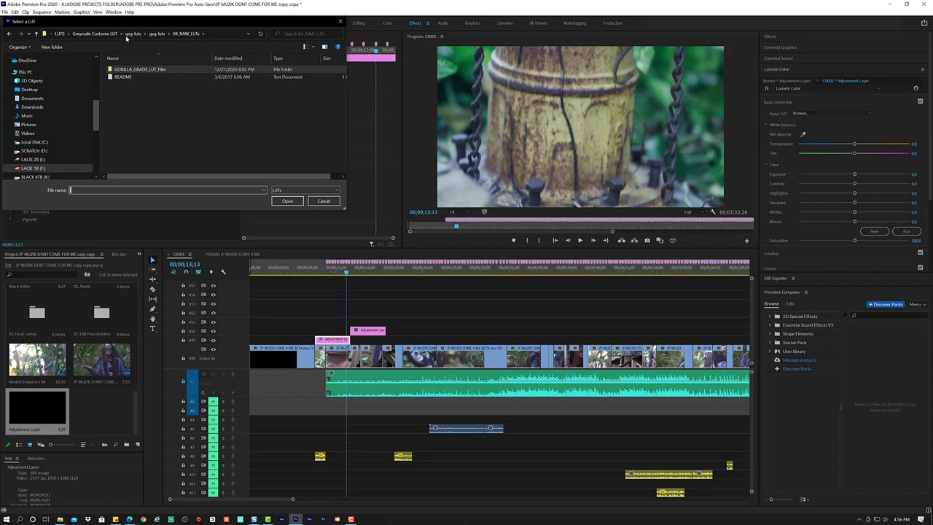
left_click(115, 35)
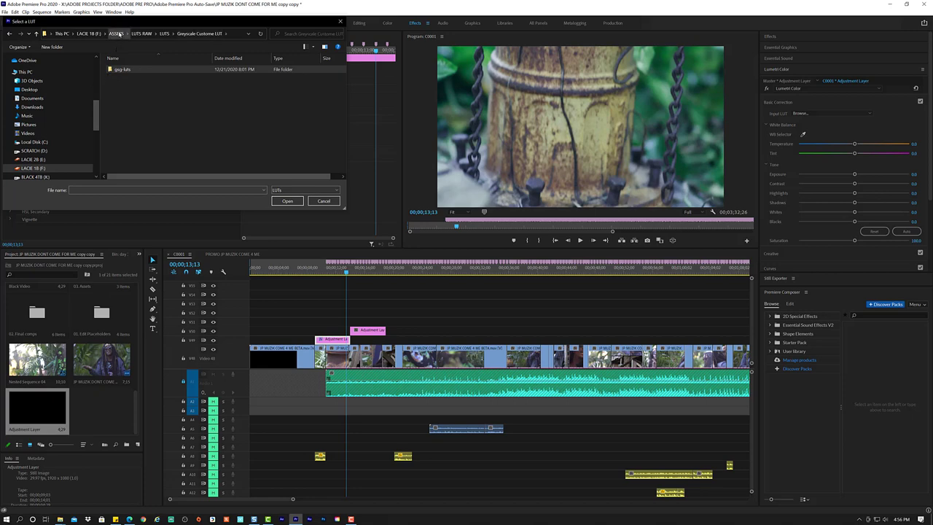
left_click(117, 35)
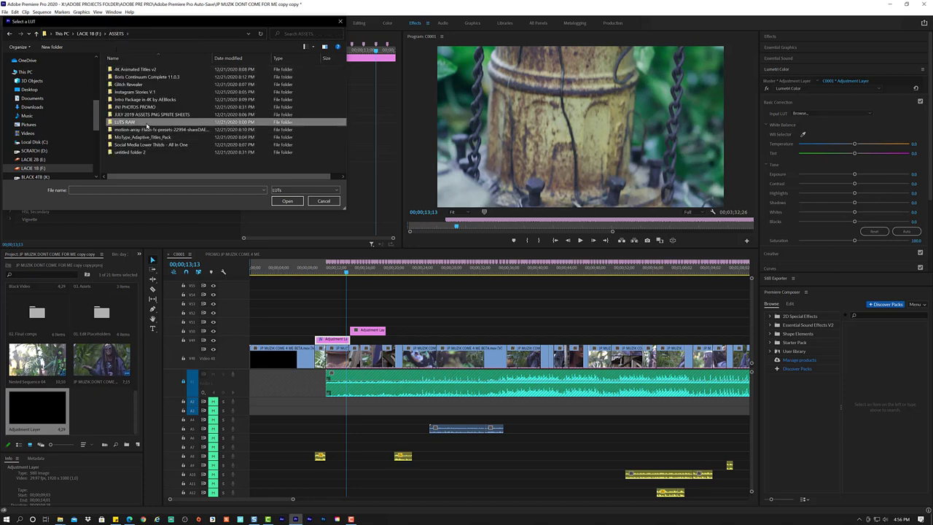
double_click(147, 123)
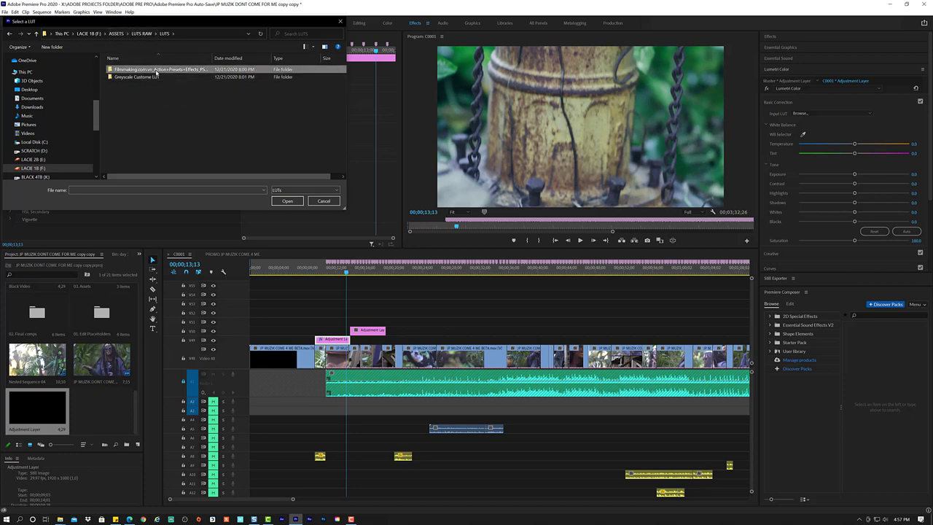
double_click(146, 69)
left_click(87, 34)
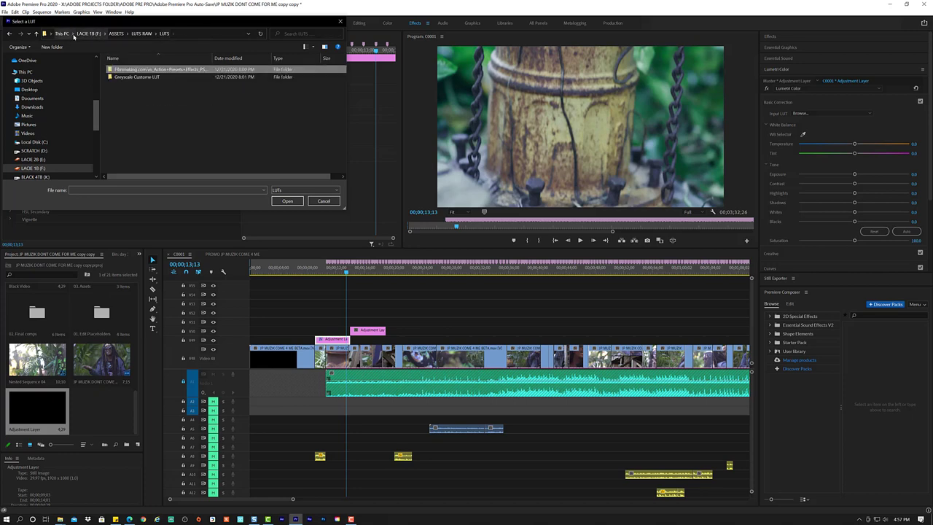
left_click(95, 34)
Load The Navigator.cube from ASSETS > LUTS RAW > mLUT Blockbuster files as the input LUT.
double_click(129, 86)
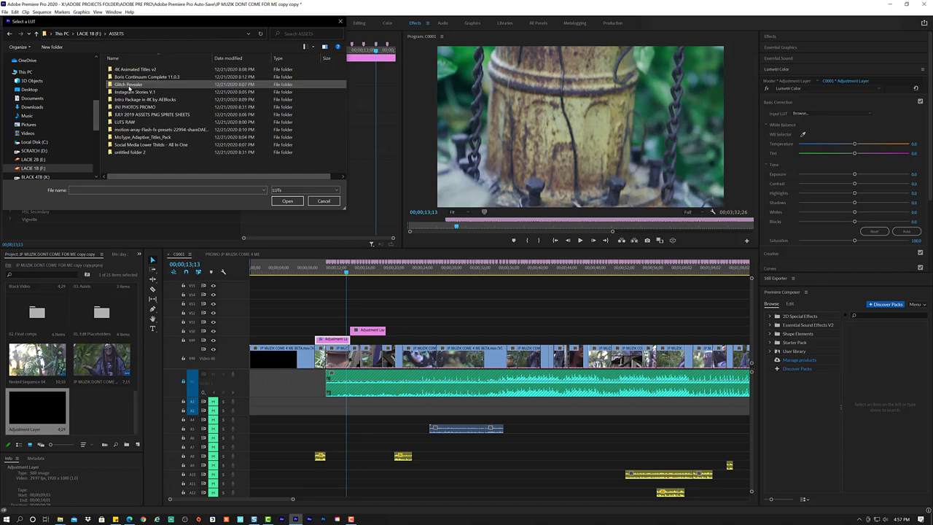
double_click(127, 121)
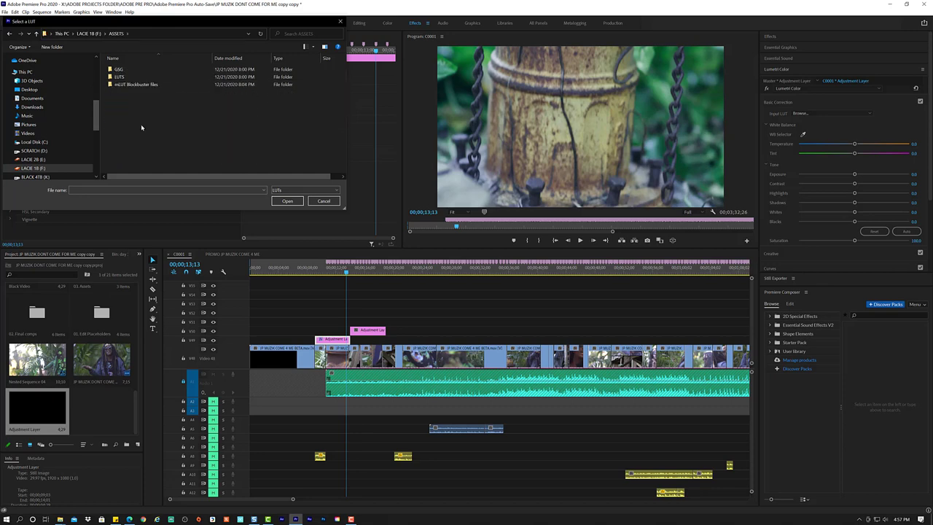
double_click(157, 85)
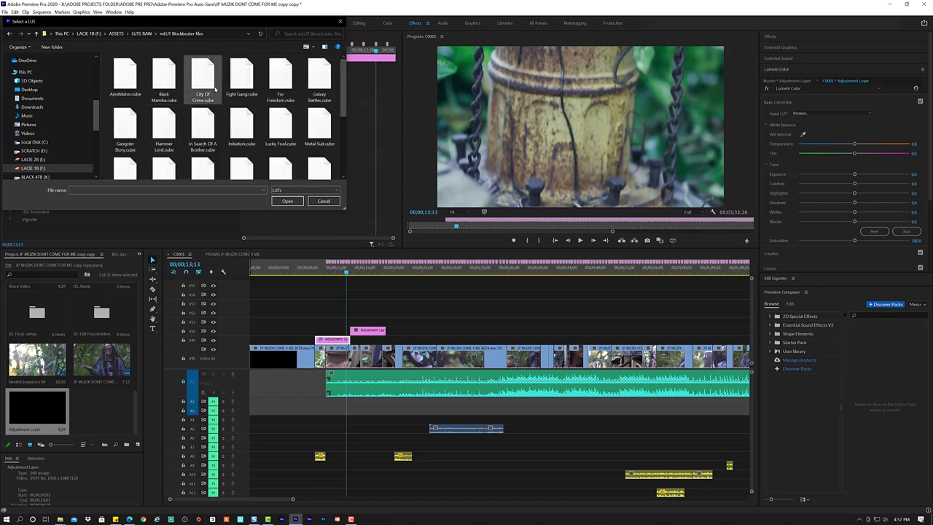
scroll(170, 109, "down", 3)
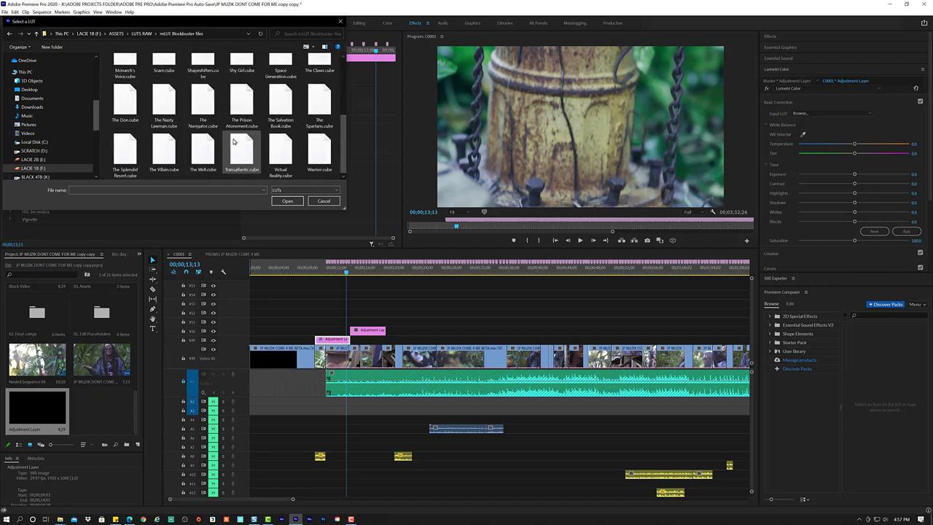
left_click(202, 101)
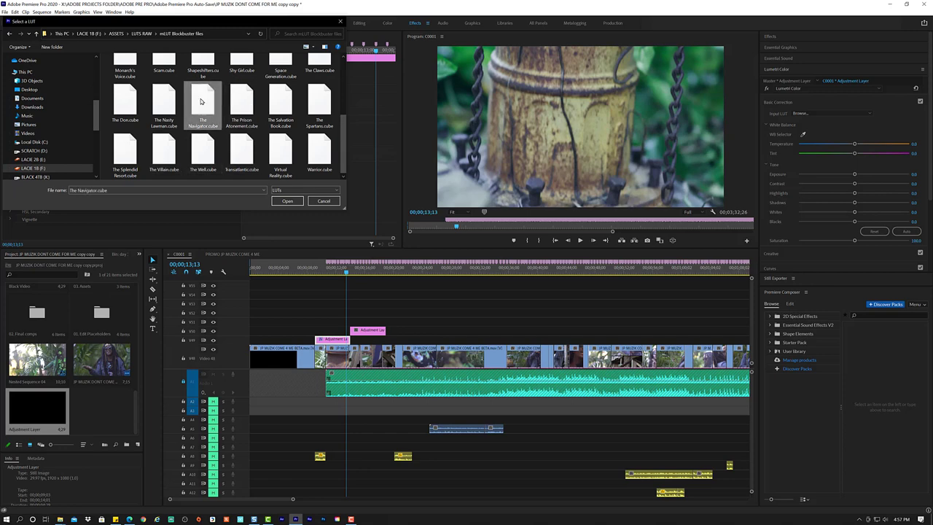
left_click(298, 205)
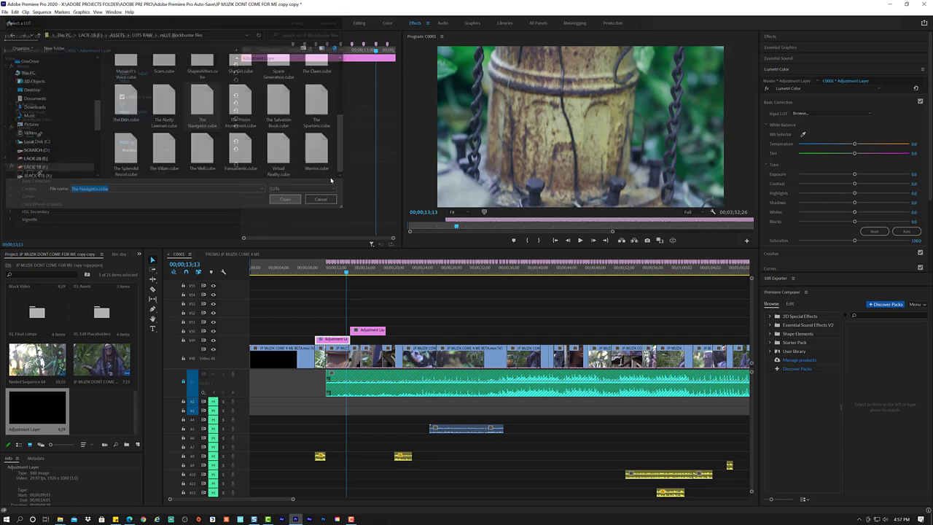
left_click(316, 268)
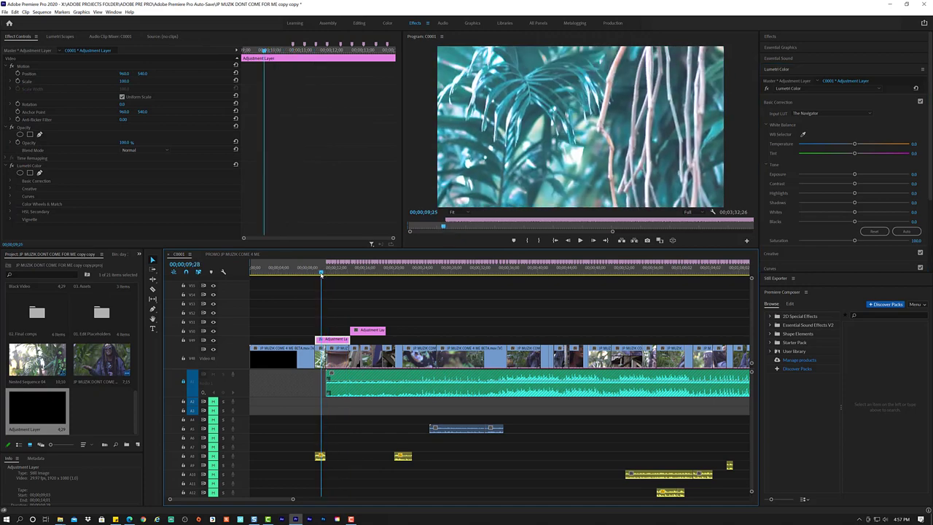
Make the stacked adjustment layers meet near 13;28 by starting the upper one later and extending the lower one.
key("space")
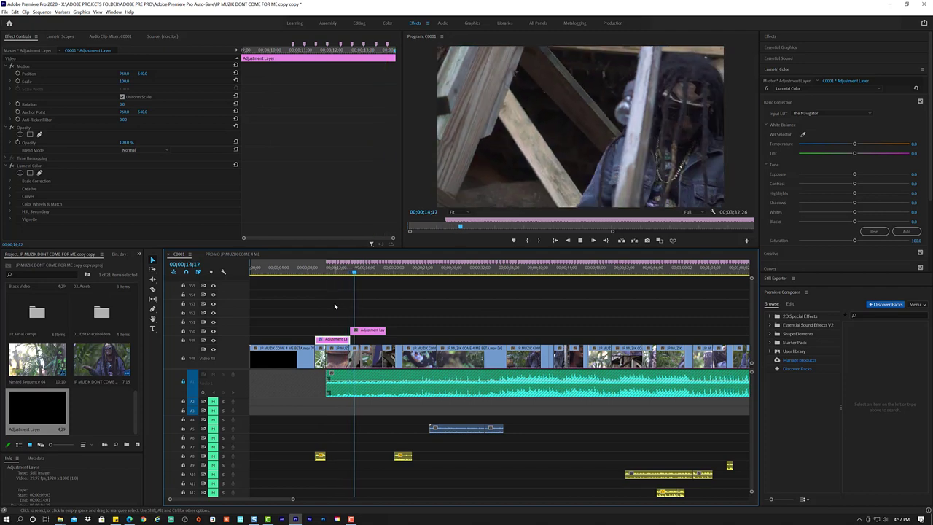
key("space")
left_click_drag(357, 272, 351, 272)
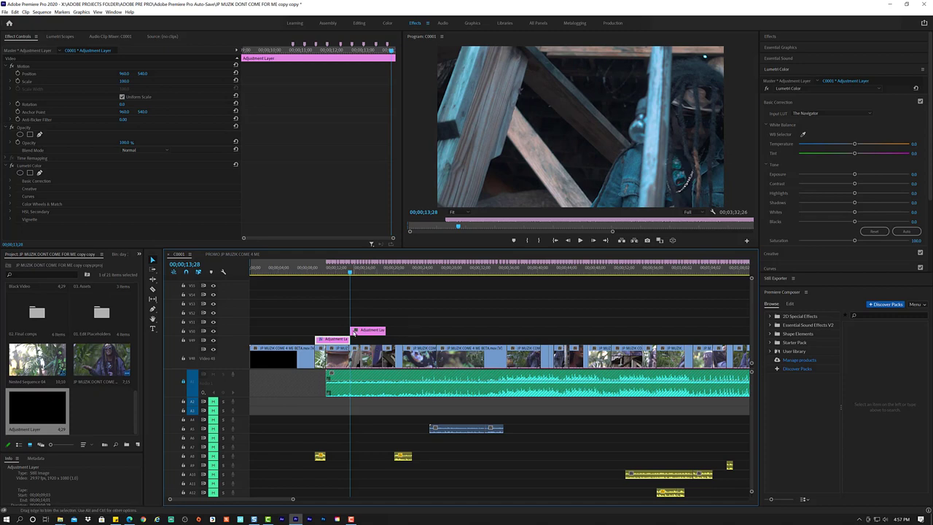
left_click_drag(351, 331, 360, 331)
left_click(351, 354)
left_click_drag(351, 340, 360, 339)
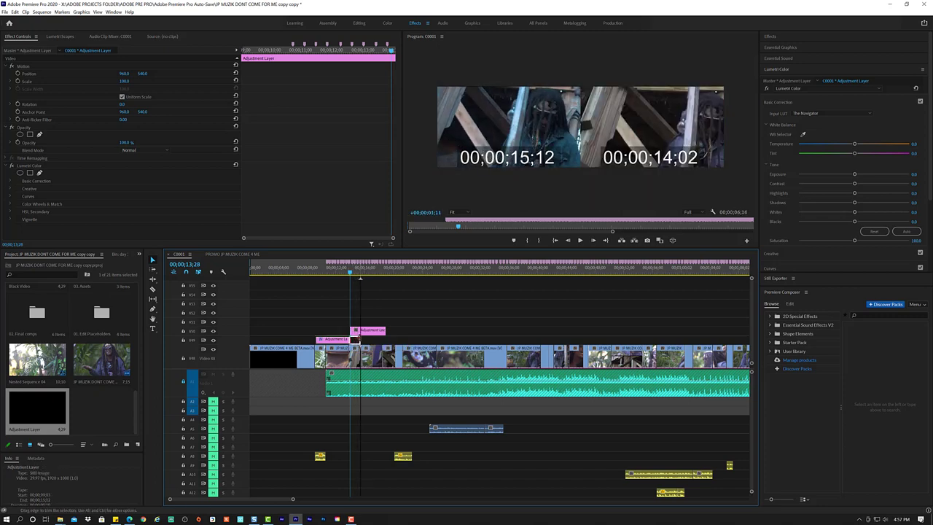
left_click_drag(349, 276, 344, 275)
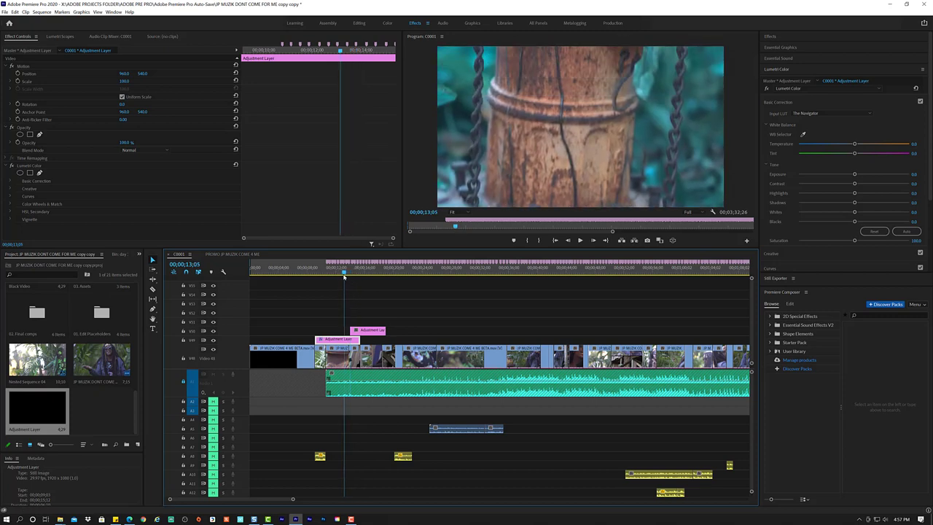
key("space")
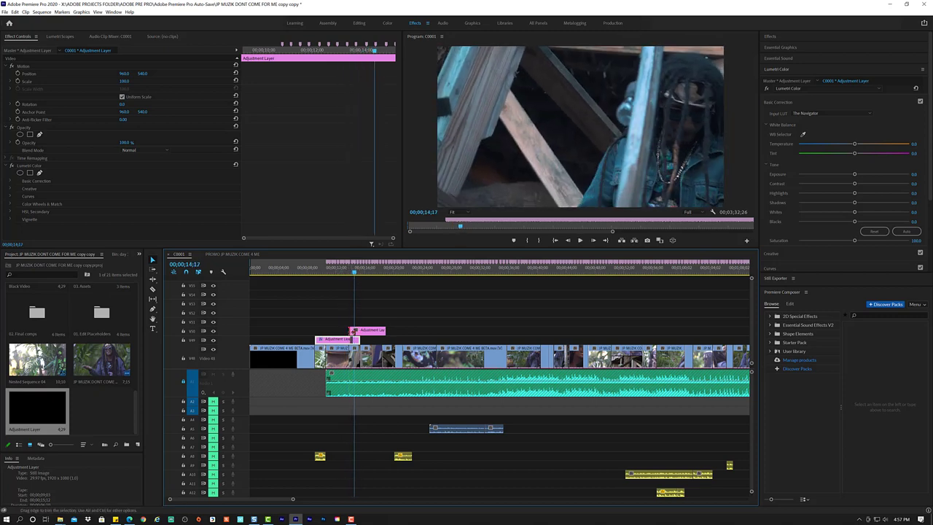
left_click_drag(353, 330, 360, 330)
left_click(338, 276)
key("space")
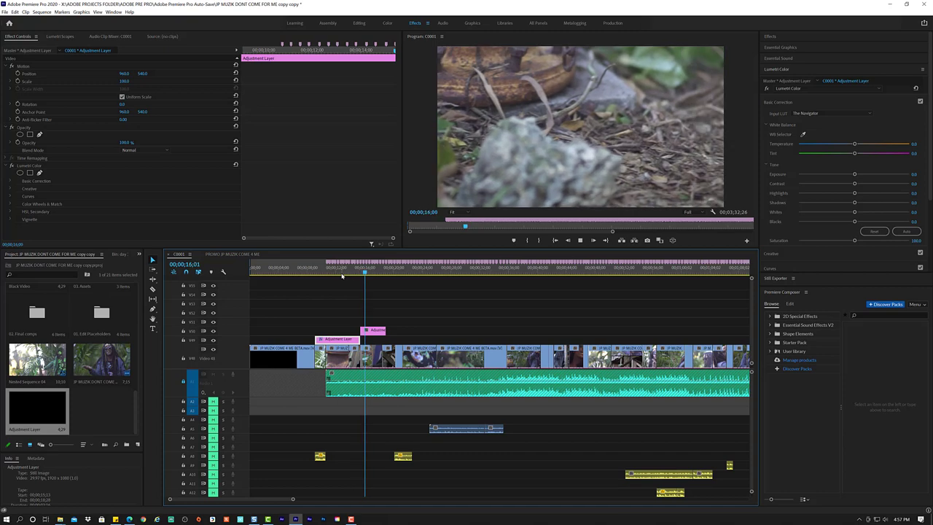
Lengthen the lower adjustment layer past 17;22 toward 19;08, previewing the treehouse shot.
left_click_drag(345, 275, 357, 277)
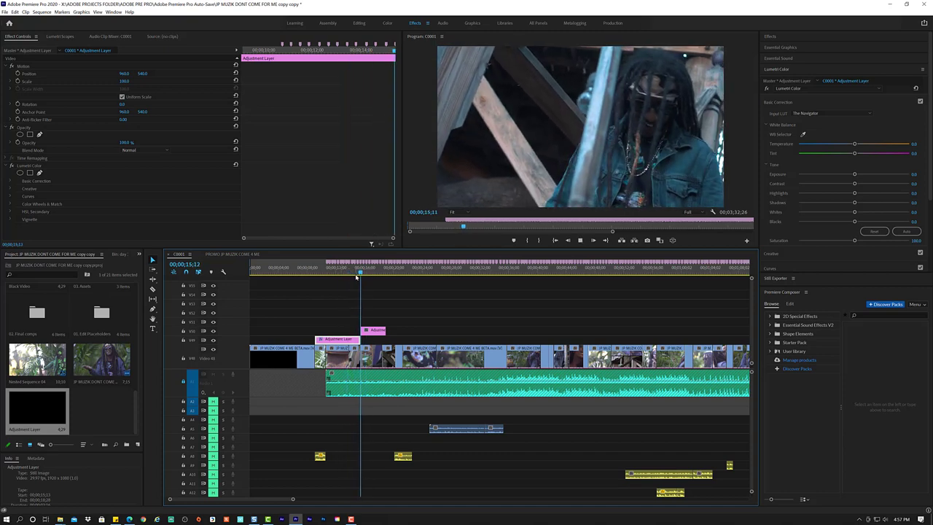
key("space")
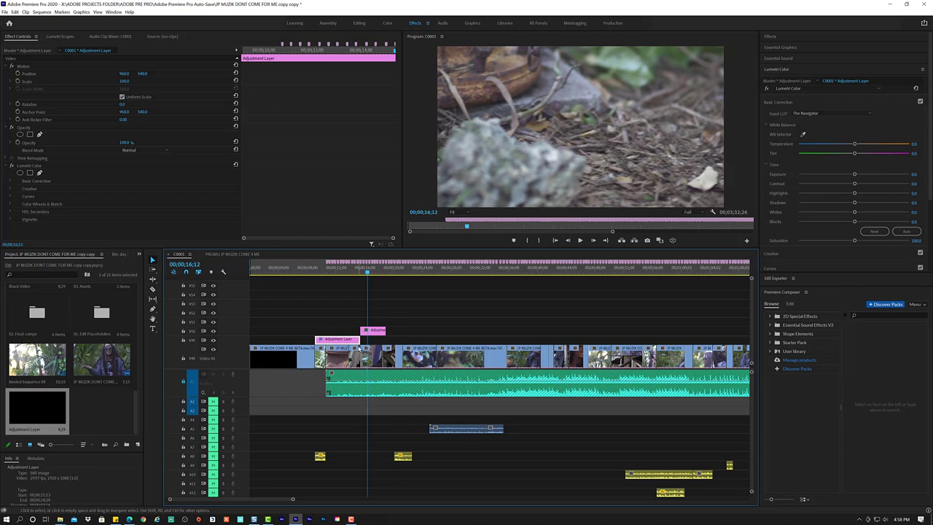
left_click_drag(357, 340, 365, 341)
key("space")
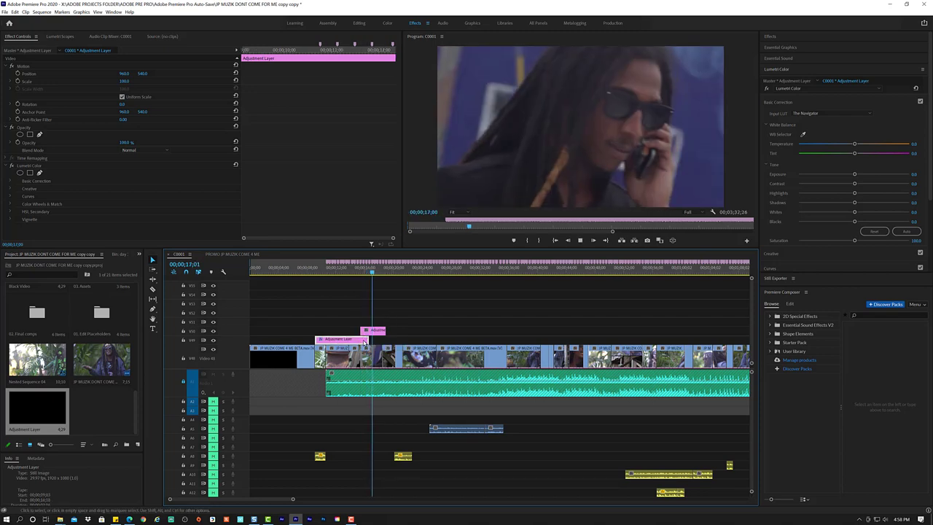
key("space")
left_click_drag(369, 340, 376, 339)
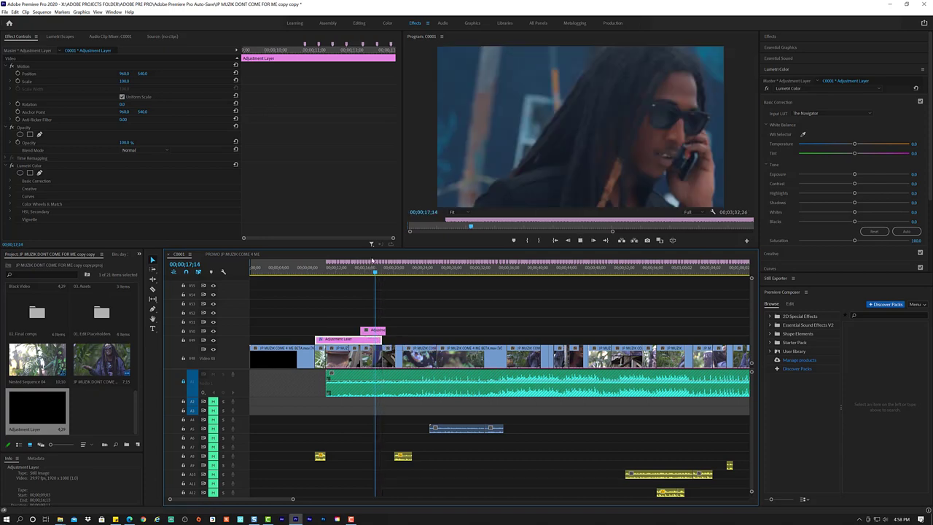
key("space")
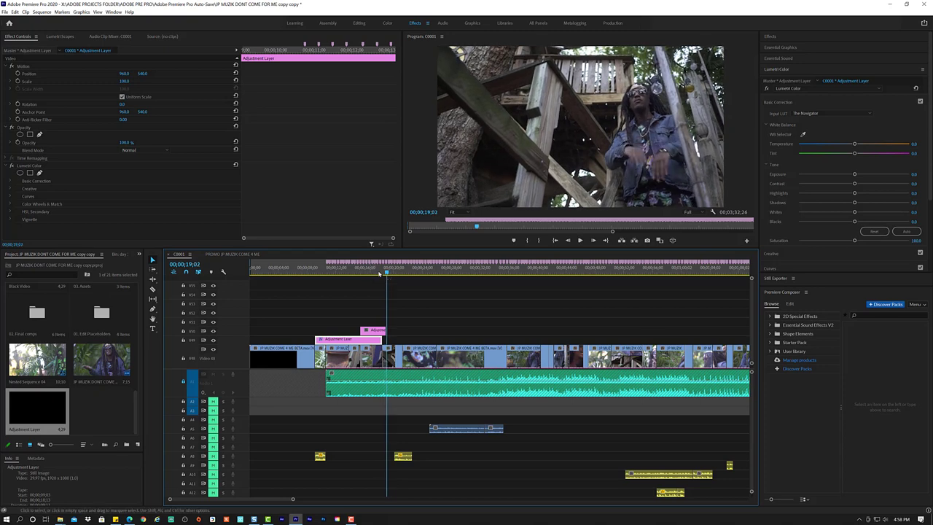
left_click_drag(379, 272, 356, 271)
key("space")
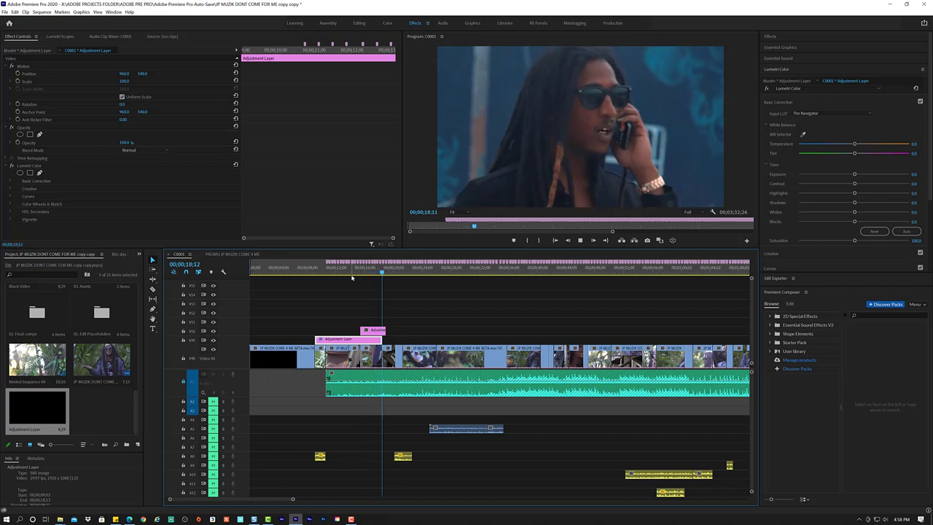
key("space")
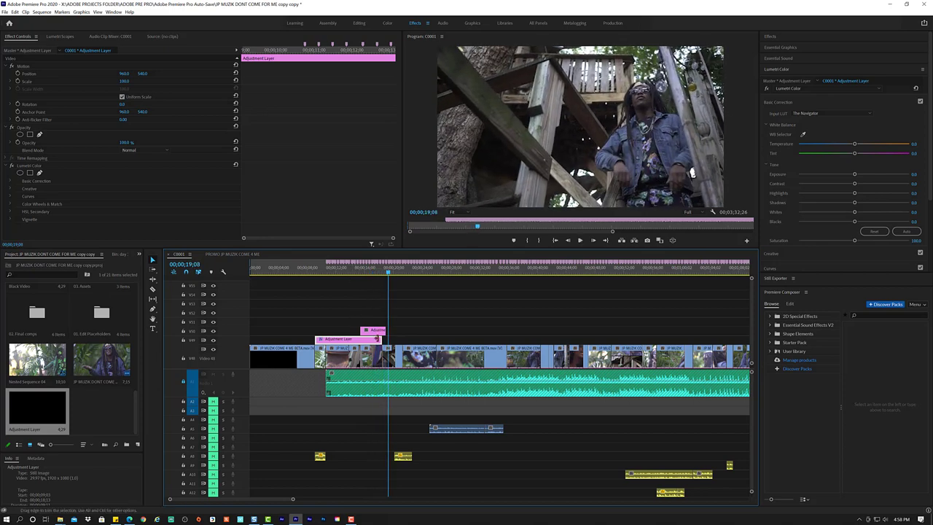
left_click_drag(381, 338, 396, 338)
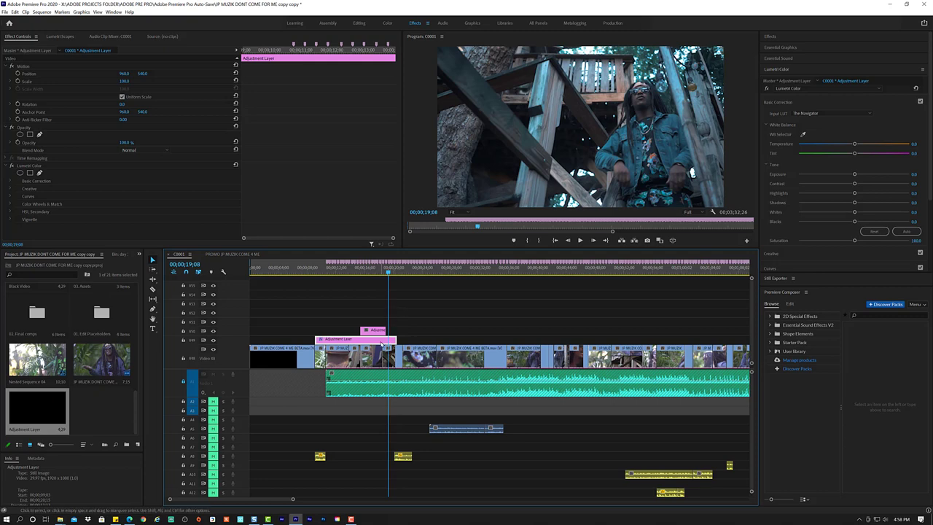
Razor the lower adjustment layer at 19;08 and lower the short split-off piece's opacity.
key("c")
left_click(386, 340)
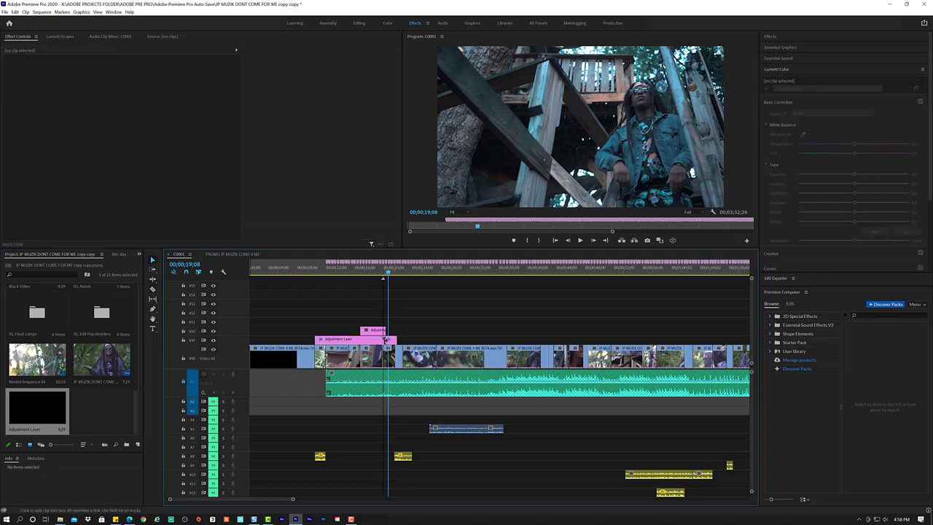
left_click(391, 339)
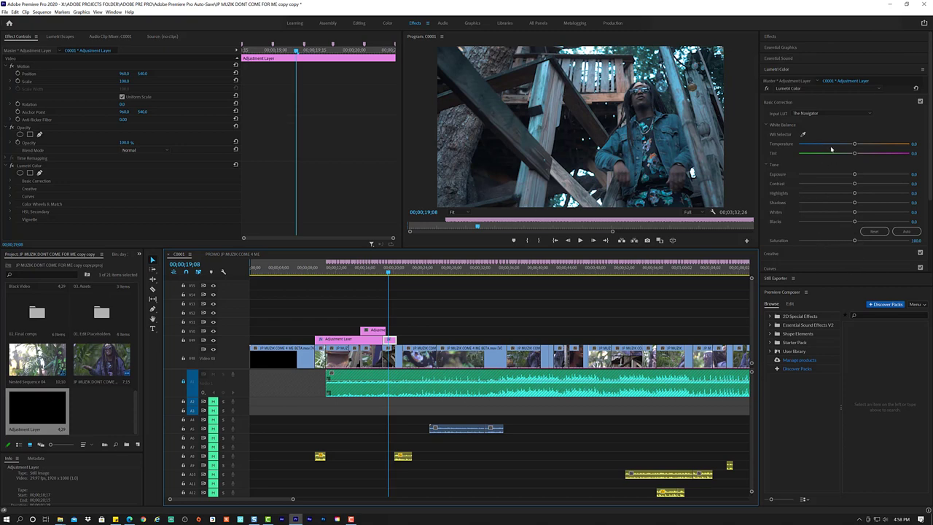
scroll(831, 143, "down", 1)
scroll(814, 225, "up", 1)
left_click_drag(126, 143, 121, 144)
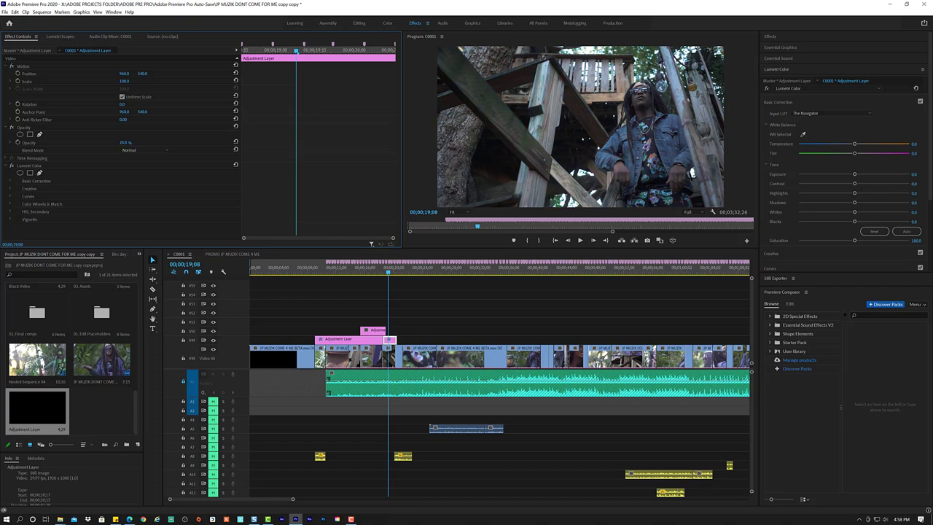
Apply In Search Of A Brother.cube as the piece's input LUT and restore its opacity to 100%.
left_click(818, 113)
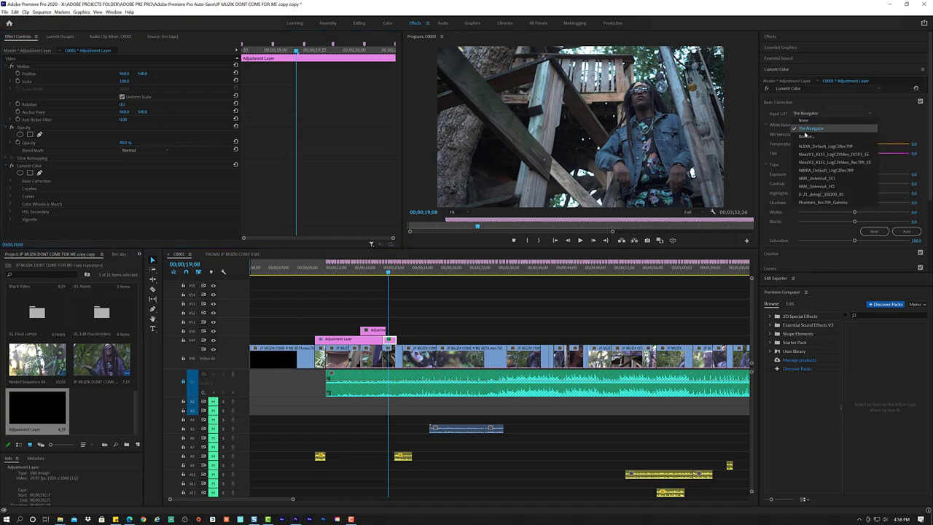
left_click(815, 129)
left_click(817, 113)
left_click(808, 136)
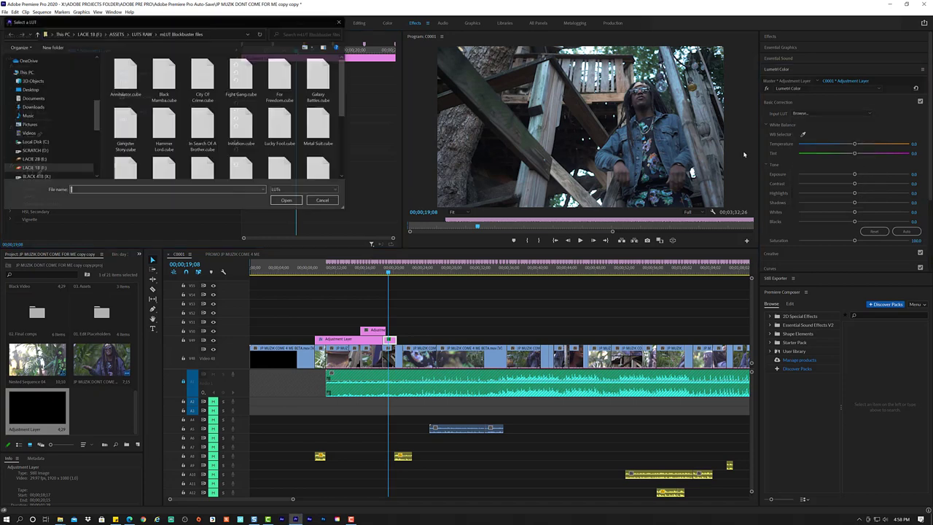
double_click(203, 131)
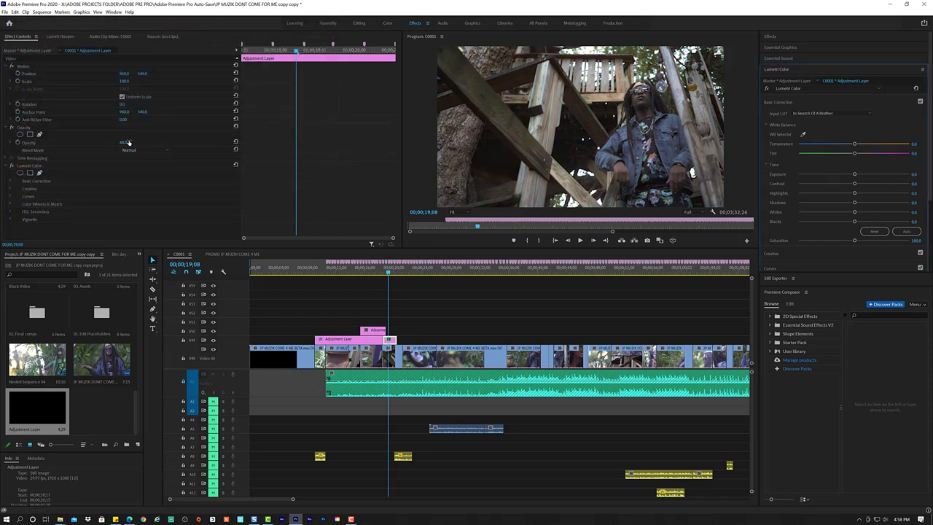
mouse_move(128, 142)
left_mouse_down()
mouse_move(145, 142)
mouse_move(135, 142)
left_mouse_up()
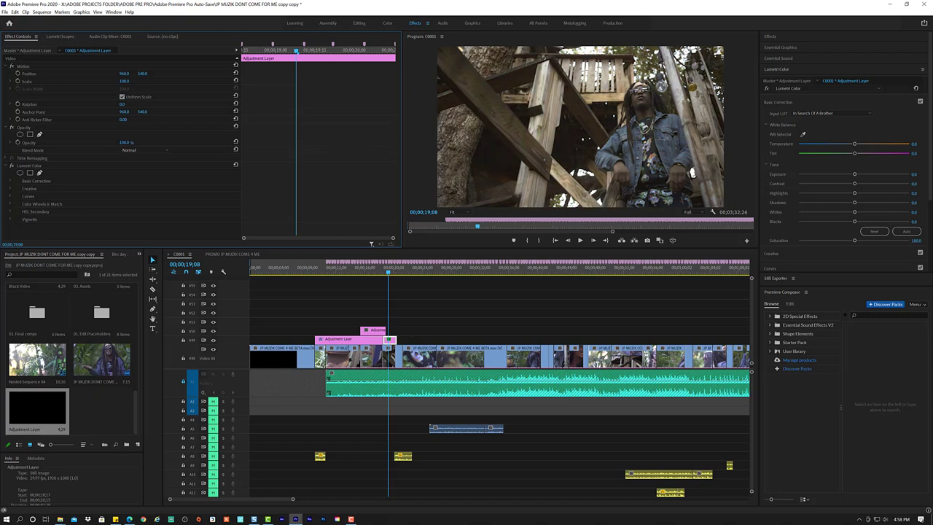
left_click_drag(388, 268, 355, 275)
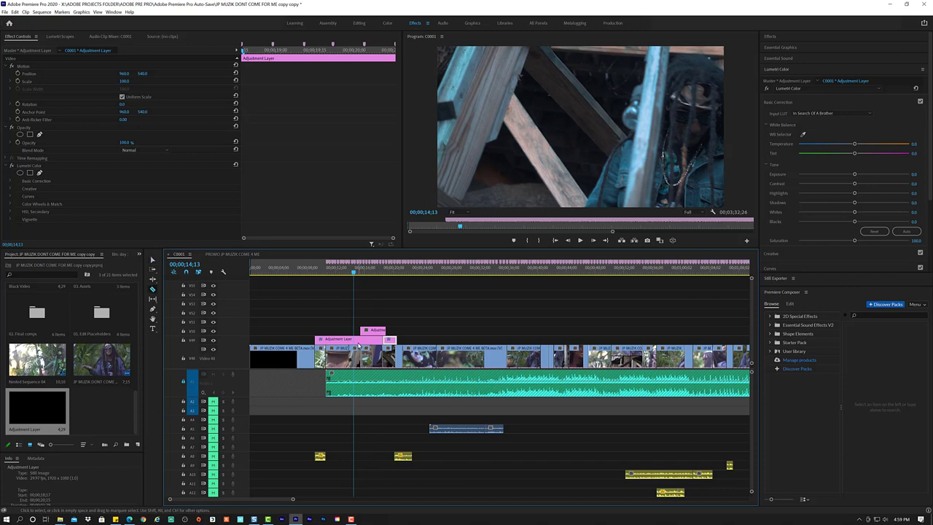
Split the pink adjustment layer at 14;13, lift its right piece onto V51, and review from 12;27.
key("c")
left_click(363, 340)
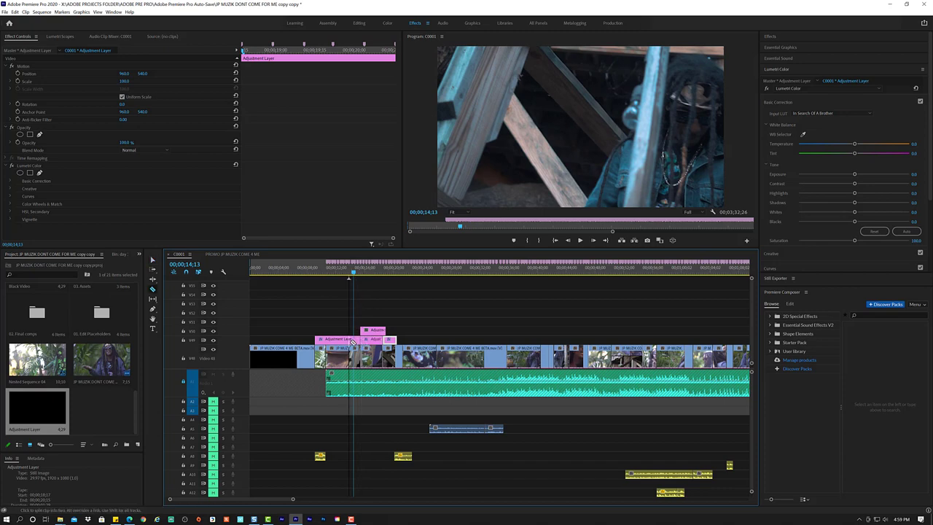
key("v")
left_click(364, 340)
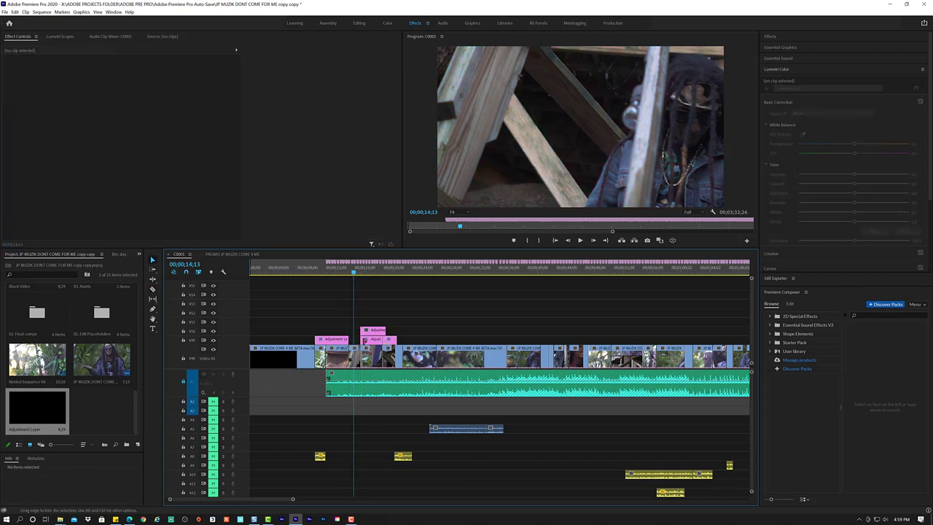
left_click(387, 341)
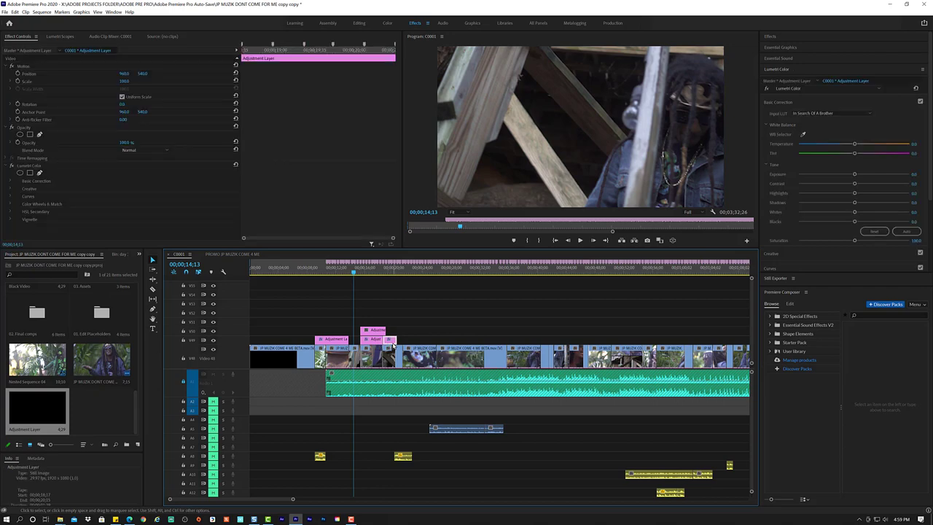
left_click_drag(392, 345, 359, 321)
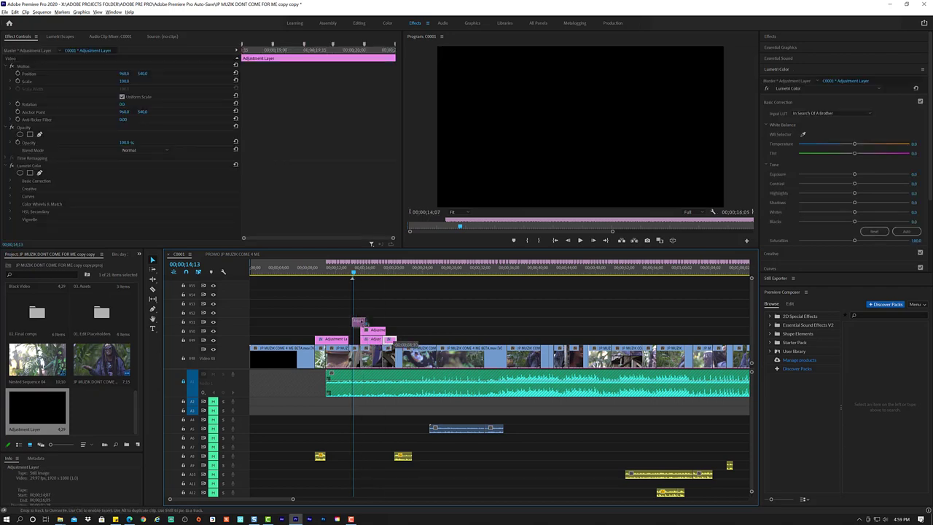
left_click_drag(363, 322, 361, 320)
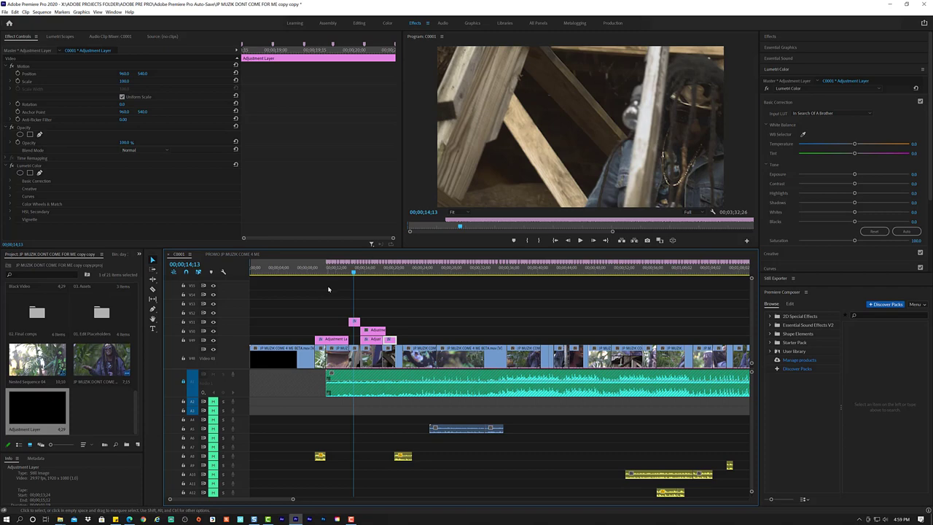
left_click(343, 271)
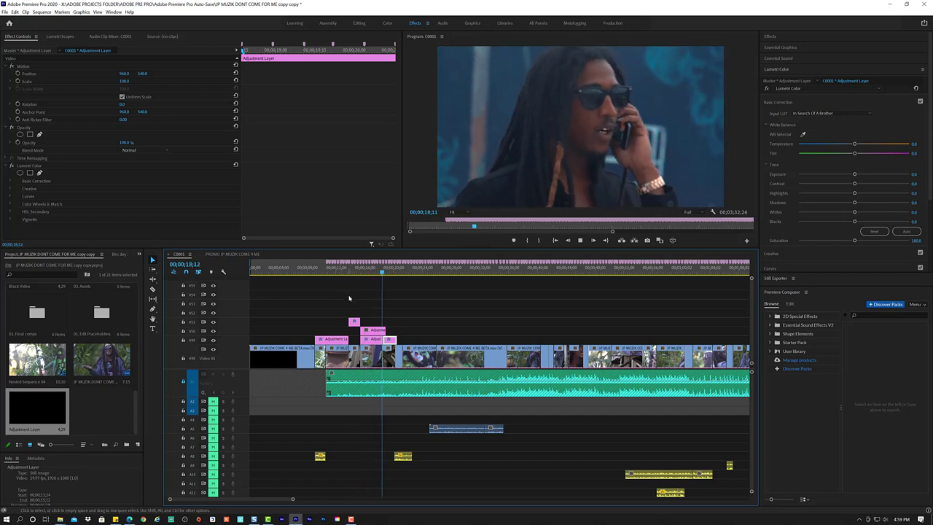
key("space")
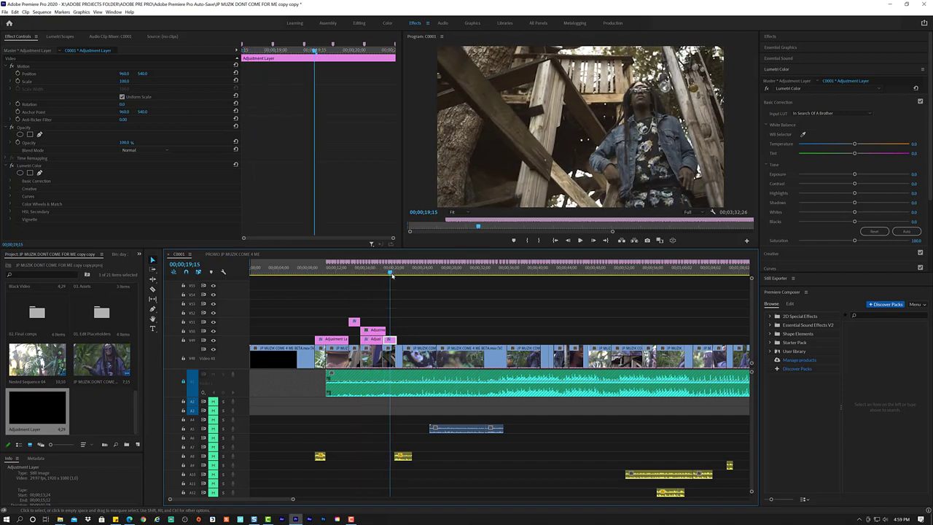
left_click_drag(393, 276, 384, 276)
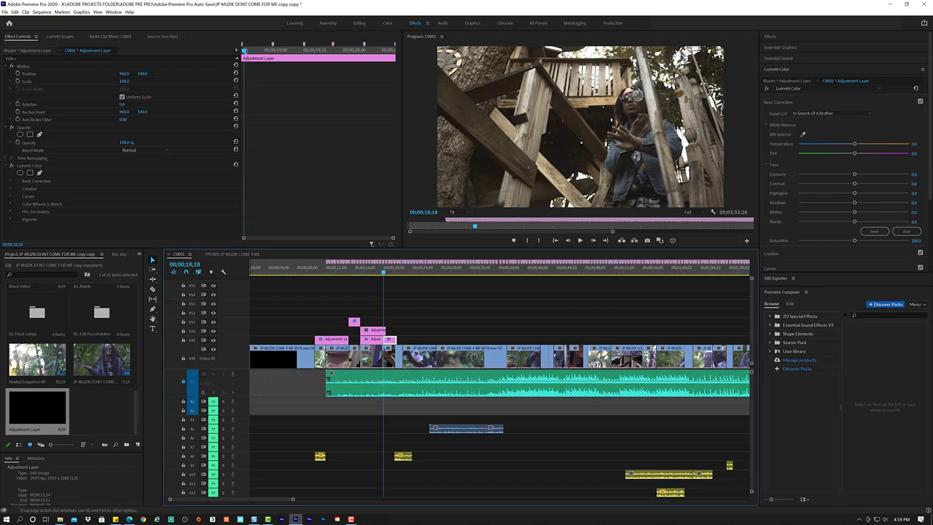
Nudge the edit point between the adjustment layers slightly earlier and preview through 20;06.
scroll(391, 358, "up", 2)
scroll(391, 359, "up", 2)
scroll(392, 359, "up", 2)
scroll(392, 359, "up", 2)
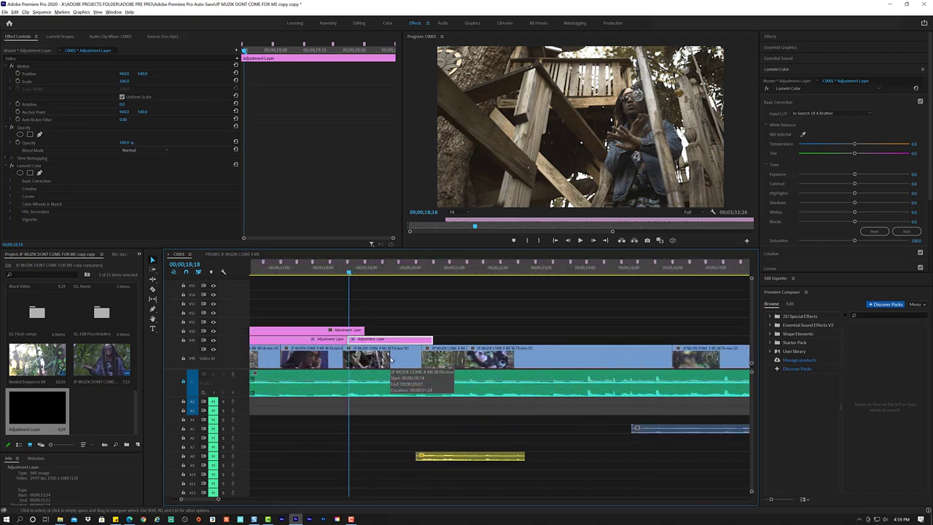
scroll(391, 359, "up", 1)
left_click(340, 341)
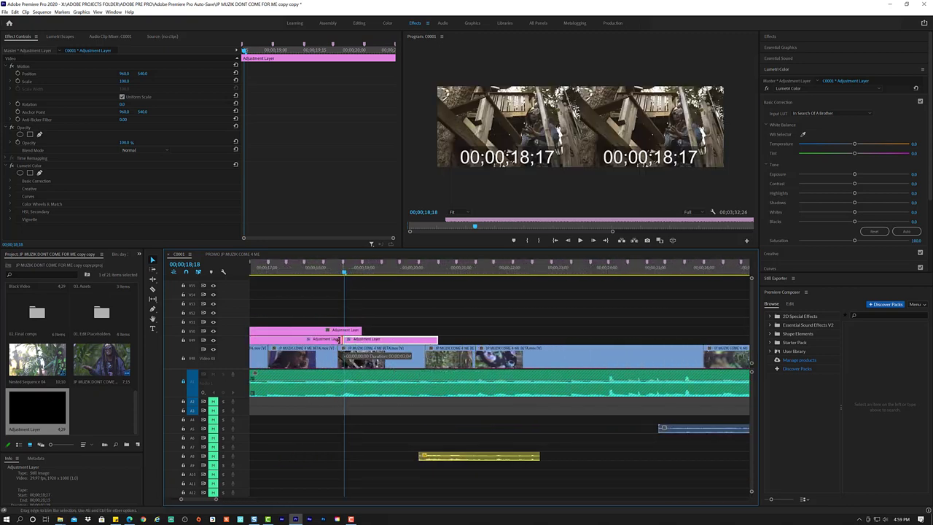
left_click_drag(346, 340, 340, 339)
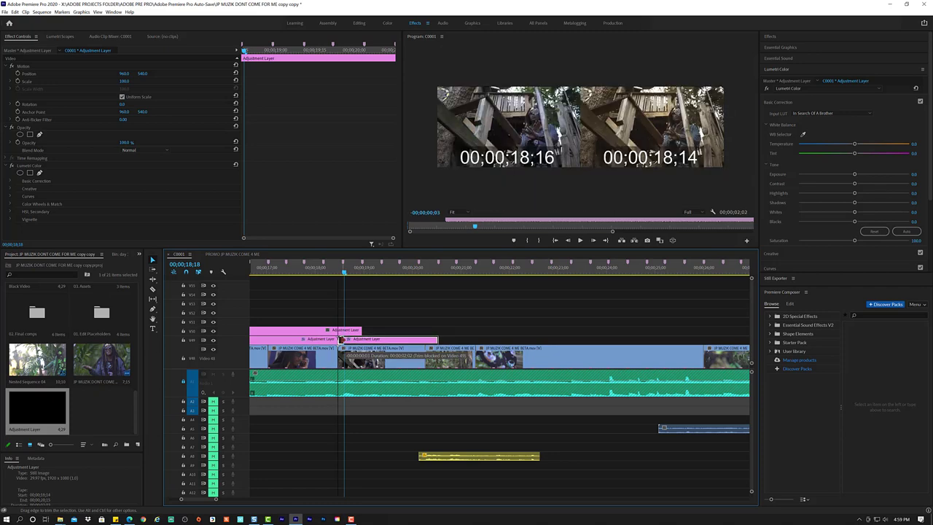
left_click(328, 272)
key("space")
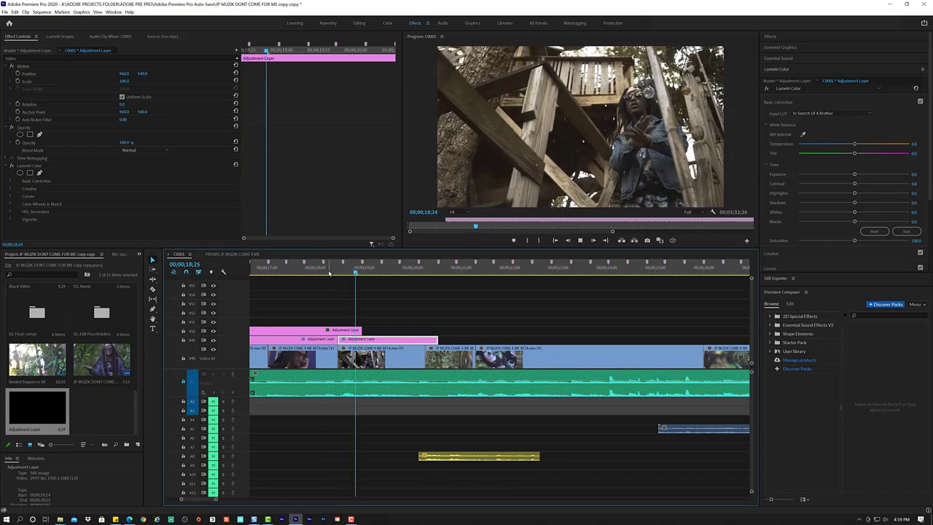
key("space")
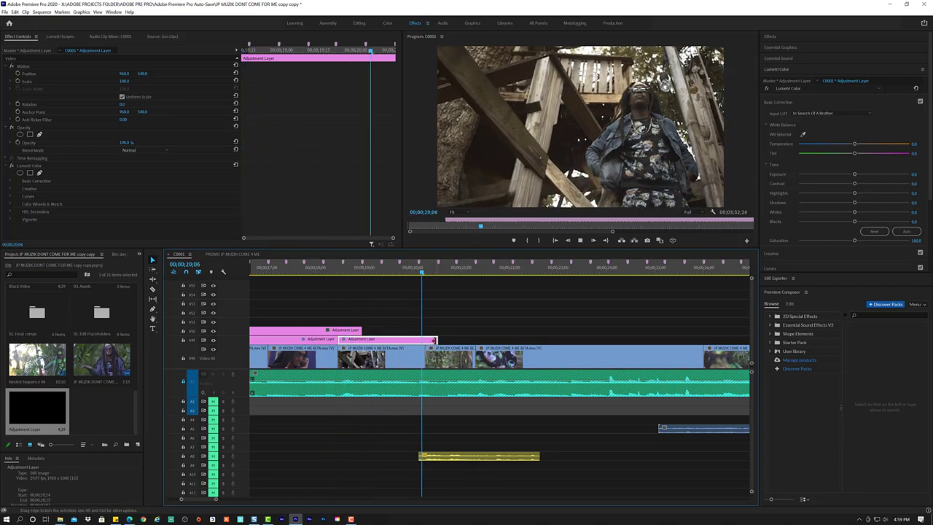
Extend the V49 adjustment layer's end, then pull it back to finish just past 20 seconds.
key("space")
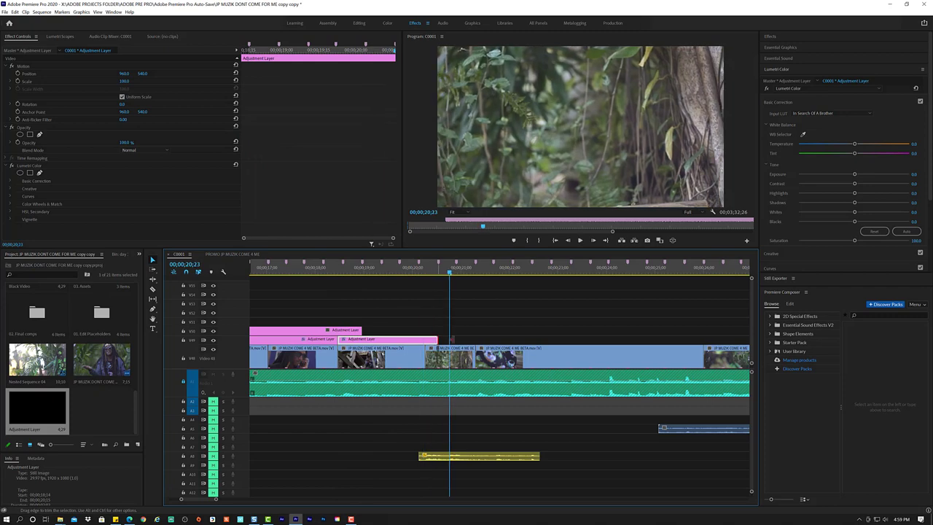
left_click_drag(451, 339, 474, 336)
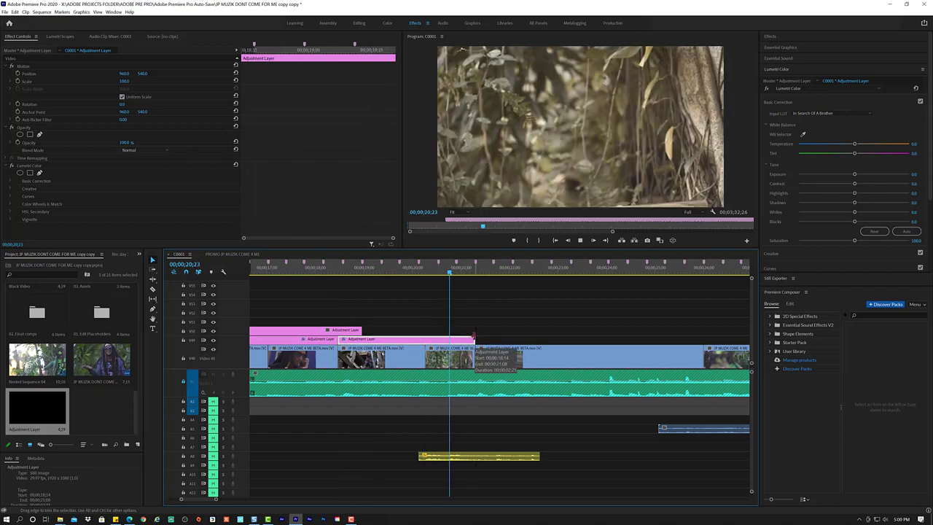
key("space")
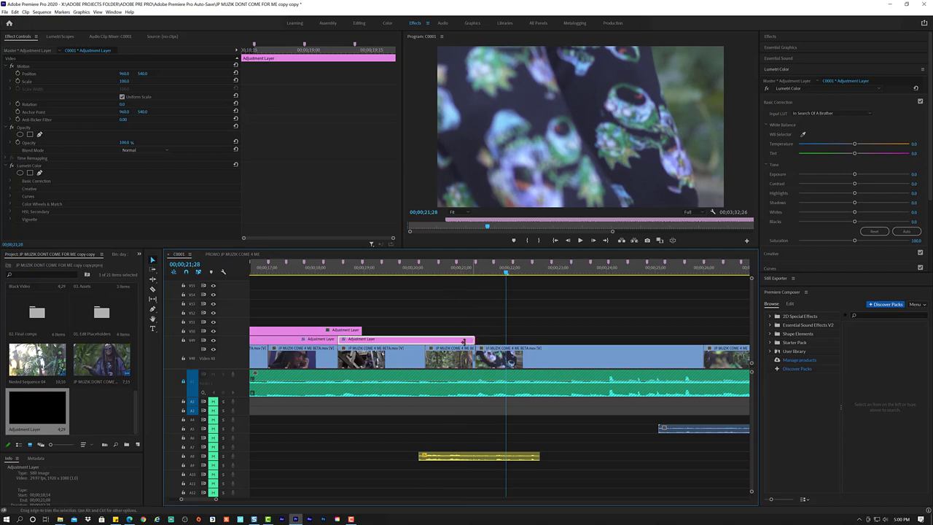
left_click_drag(464, 340, 424, 340)
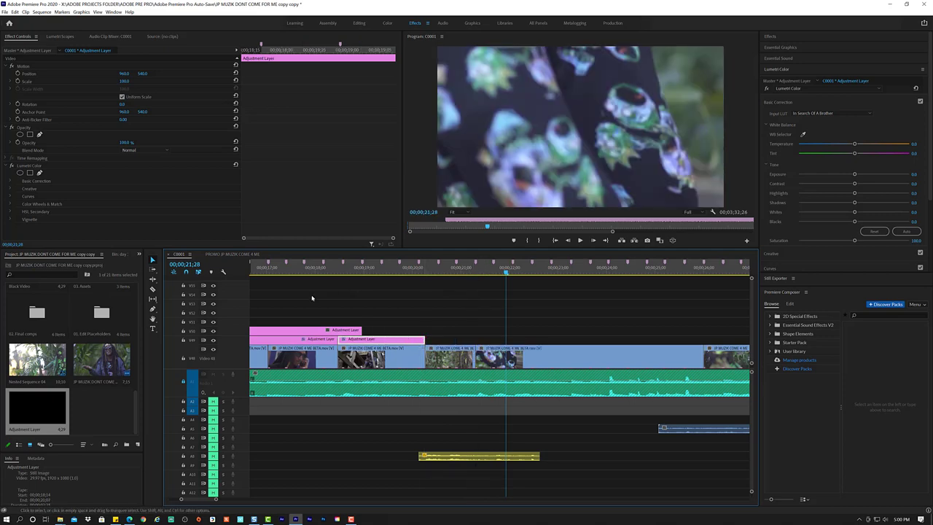
Cut the first adjustment layer at 17;26.
left_click(308, 270)
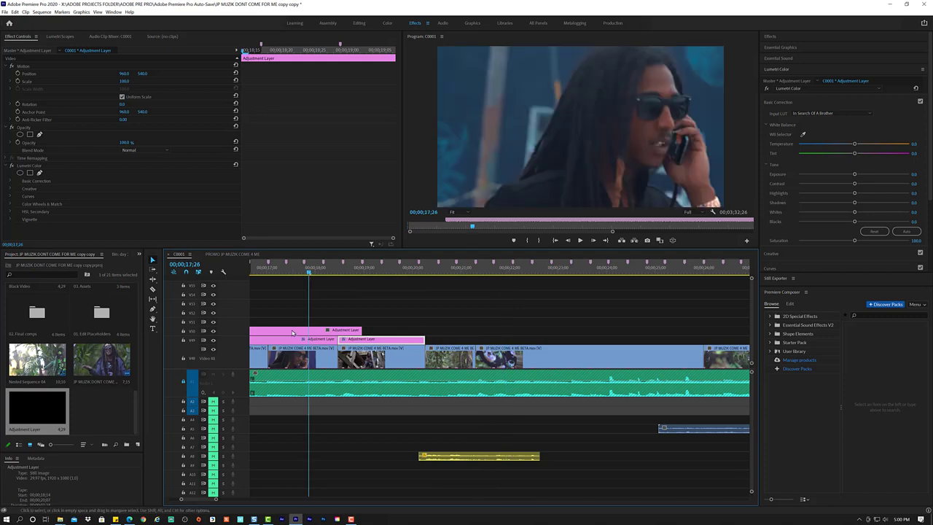
key("c")
left_click(269, 339)
Give the new adjustment layer piece the Forest label colour.
key("v")
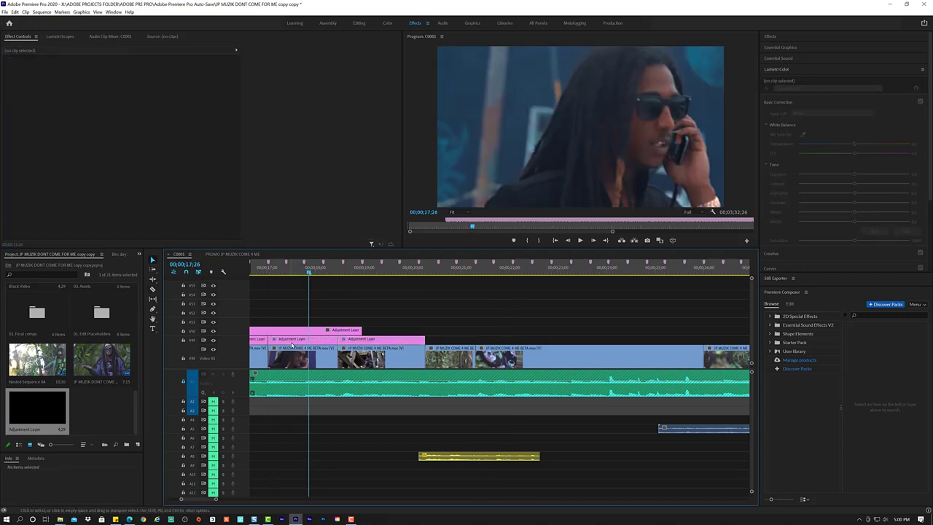
right_click(294, 341)
mouse_move(383, 202)
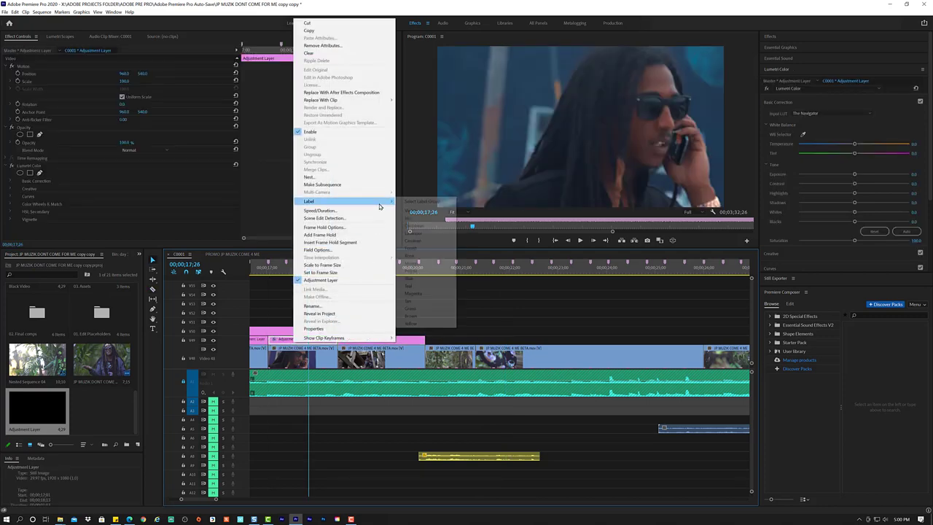
left_click(426, 248)
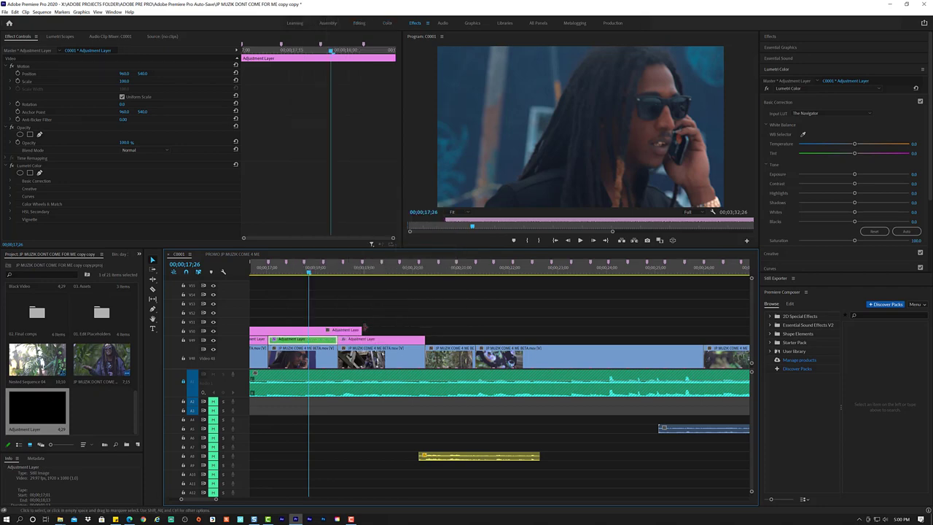
Place a copy of the green adjustment layer later on V49 and shorten its end slightly.
left_click(378, 342)
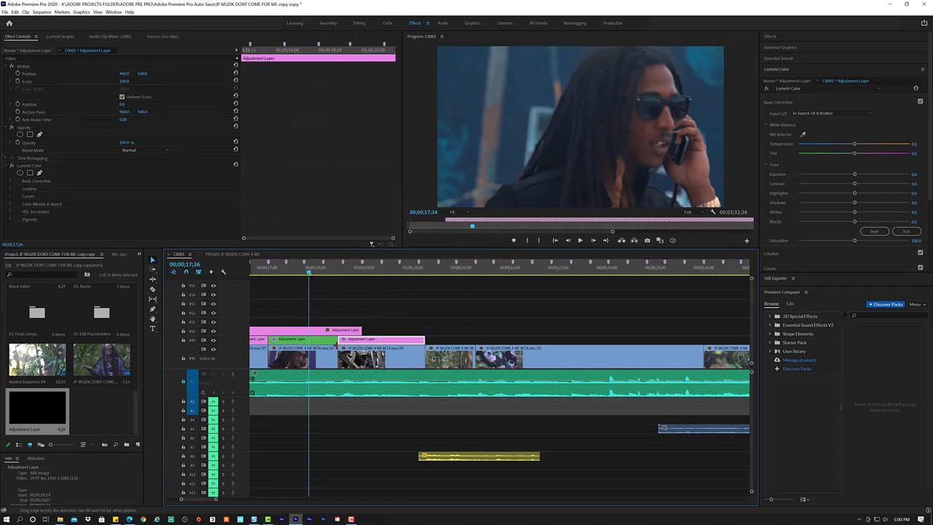
left_click(325, 344)
left_click_drag(336, 332, 493, 340)
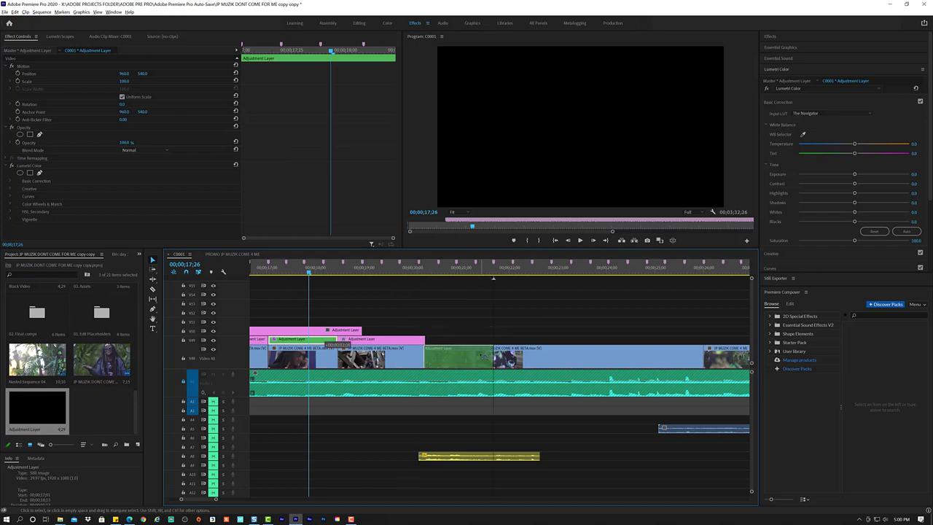
left_click(447, 268)
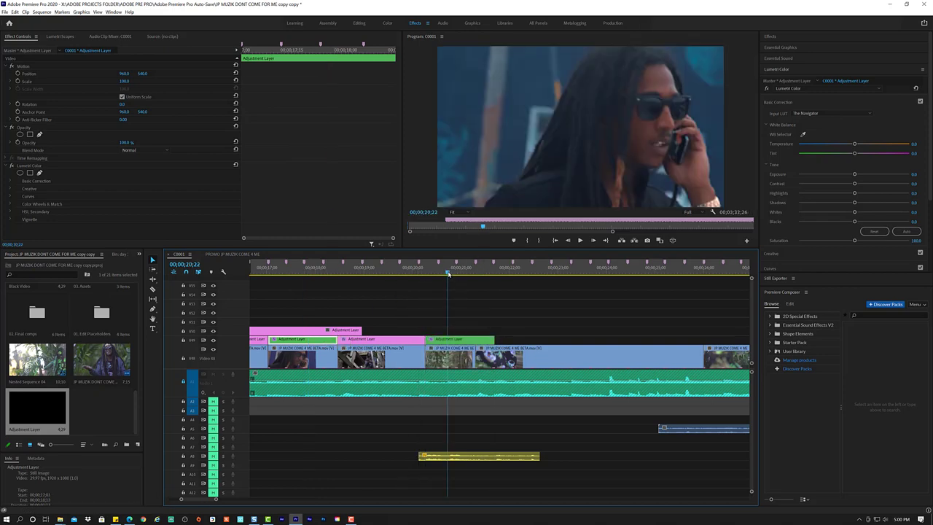
key("space")
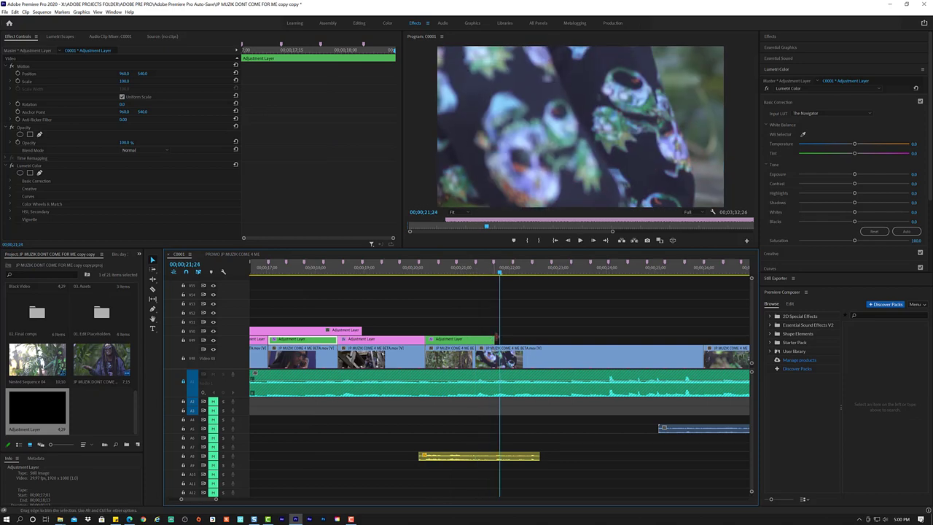
left_click_drag(493, 339, 475, 339)
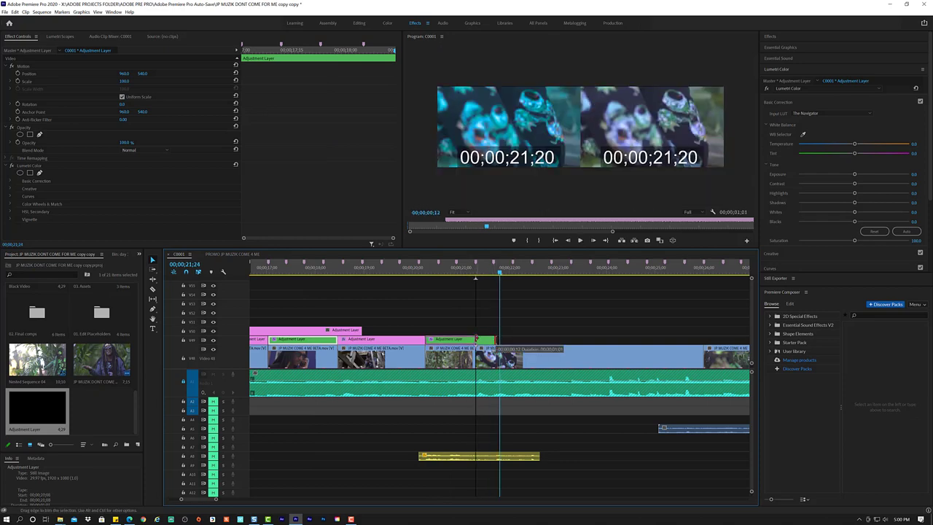
Move the pink adjustment layer later on its track and extend its end to about 26;00.
left_click(415, 341)
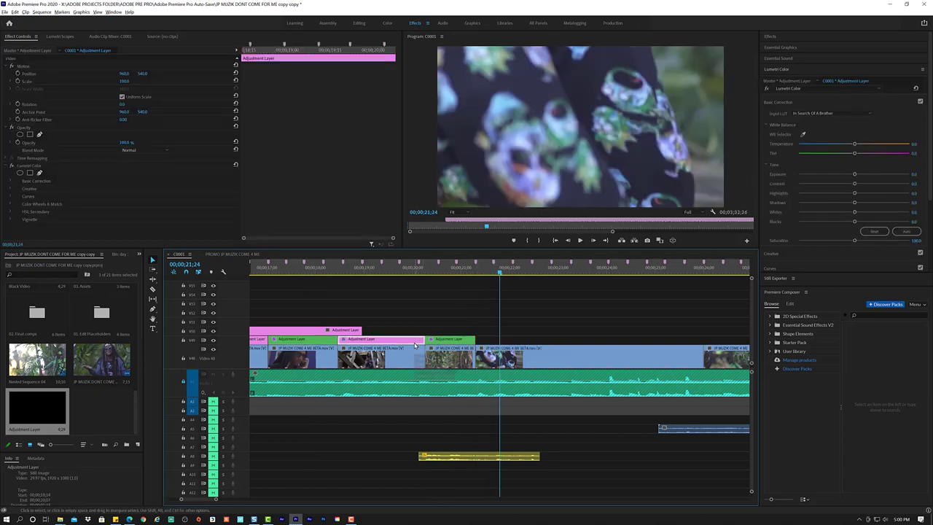
left_click_drag(416, 345, 550, 347)
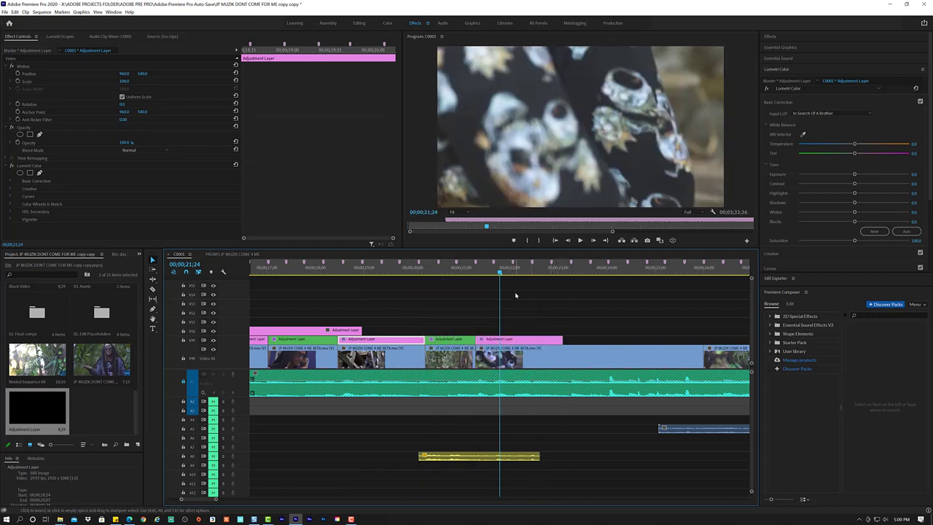
key("space")
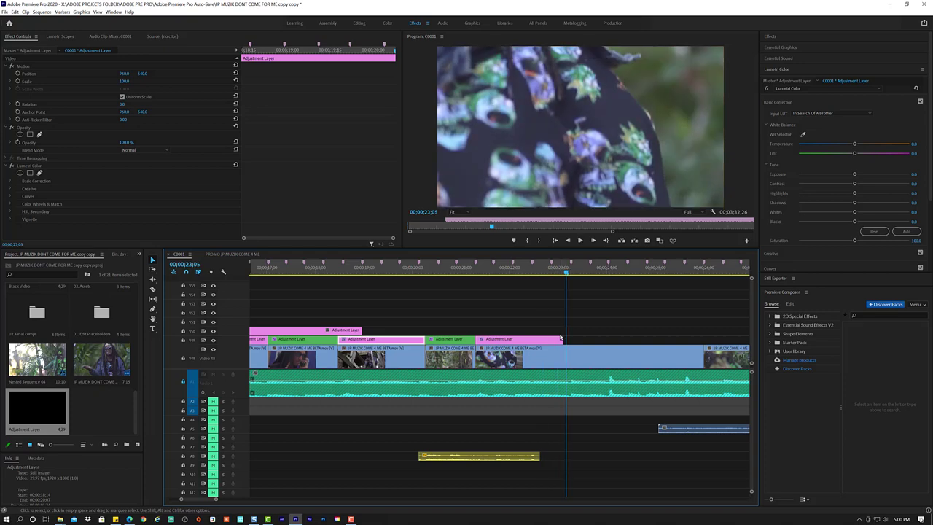
left_click_drag(572, 335, 702, 332)
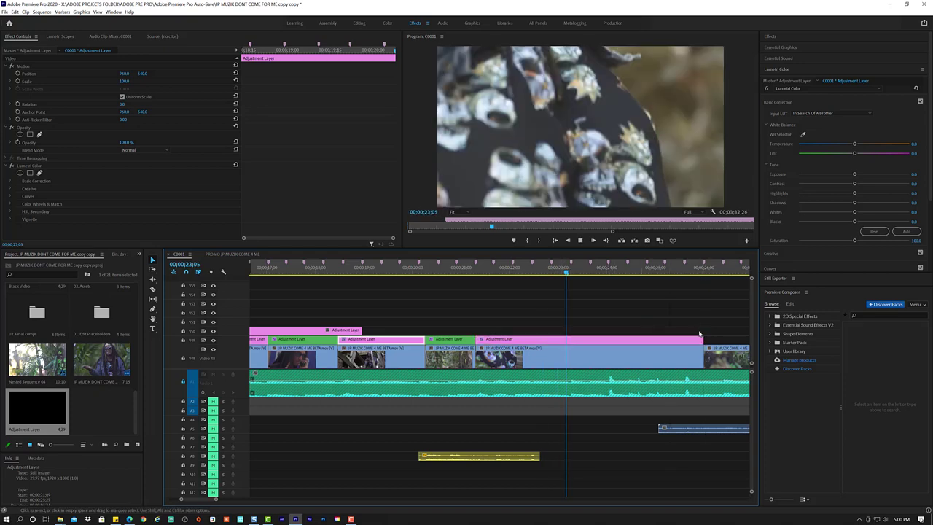
key("space")
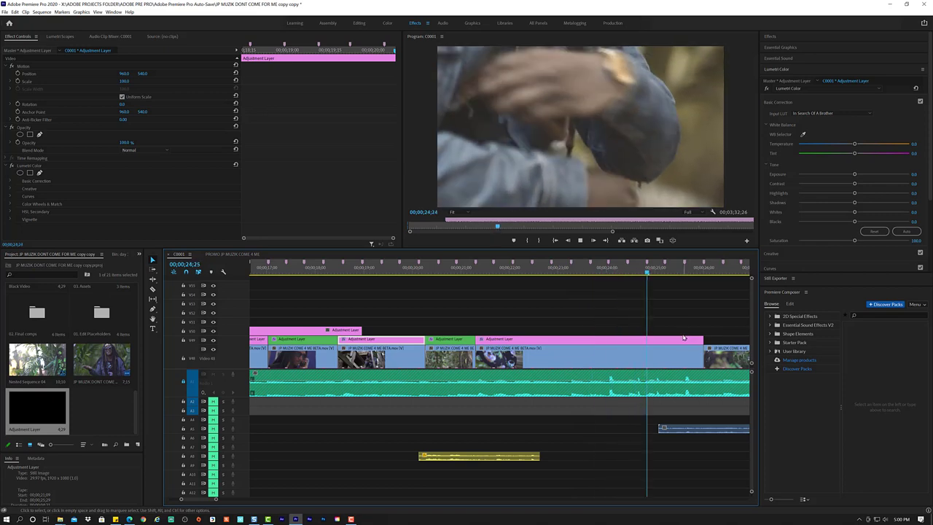
key("space")
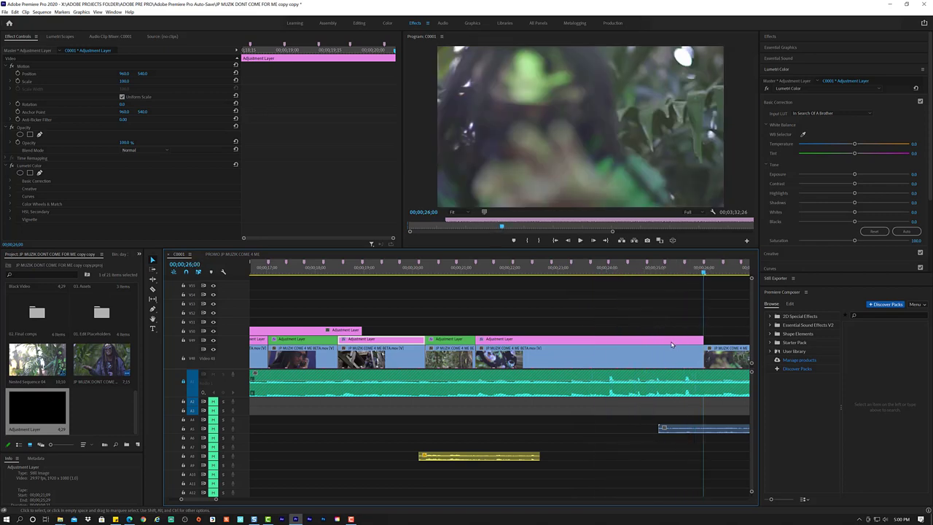
Lengthen the pink layer over more shots, then trim it back to the next clip's start.
scroll(671, 344, "down", 3)
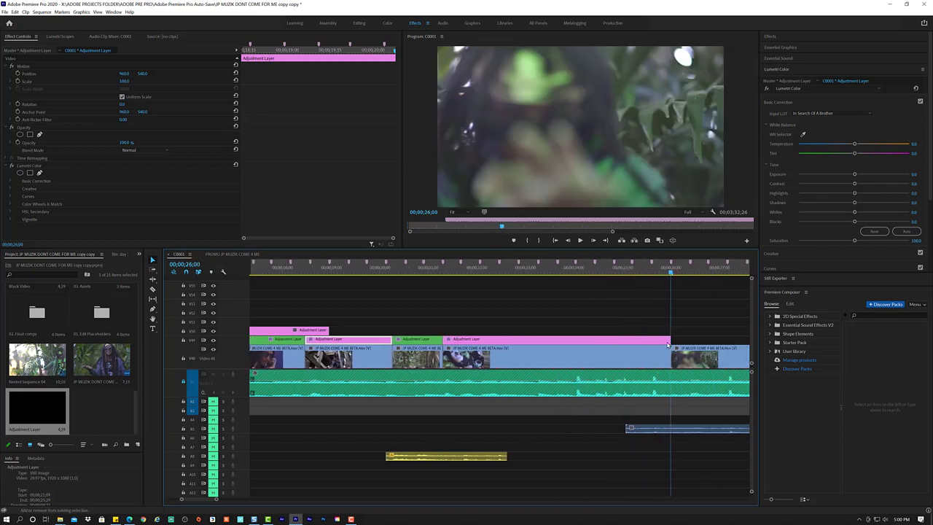
key("space")
key("space")
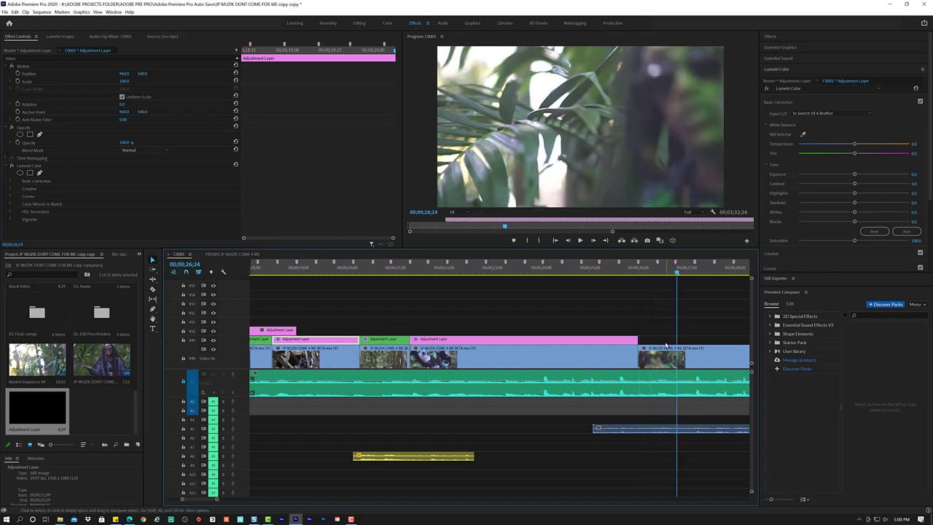
scroll(665, 345, "down", 2)
scroll(665, 344, "down", 2)
scroll(665, 345, "down", 1)
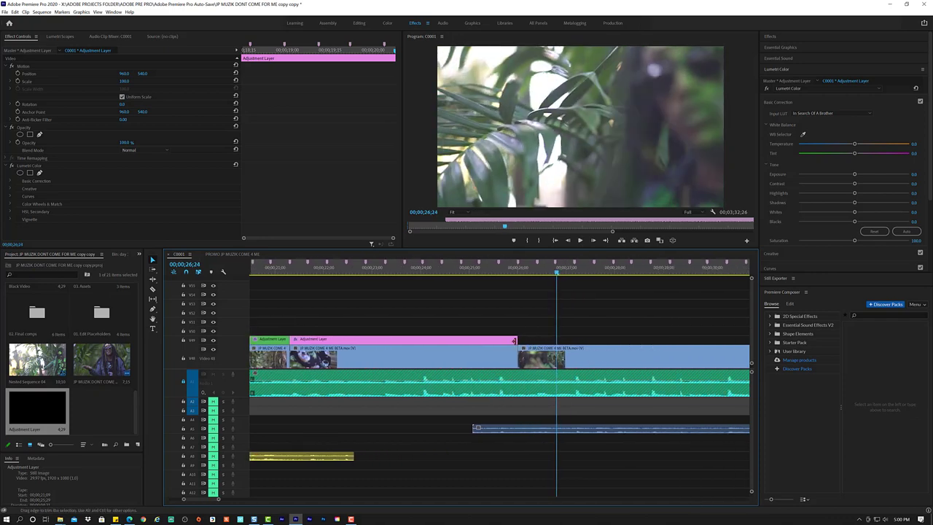
left_click_drag(517, 340, 565, 335)
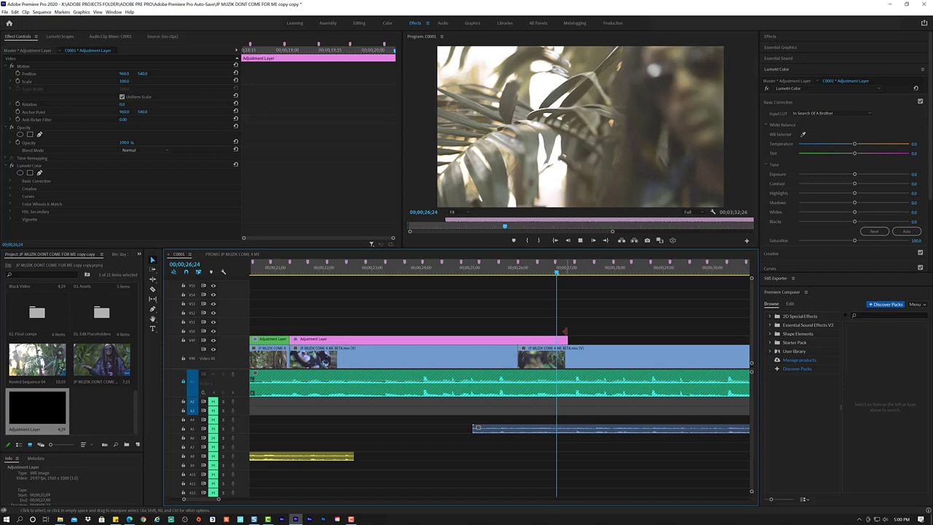
key("space")
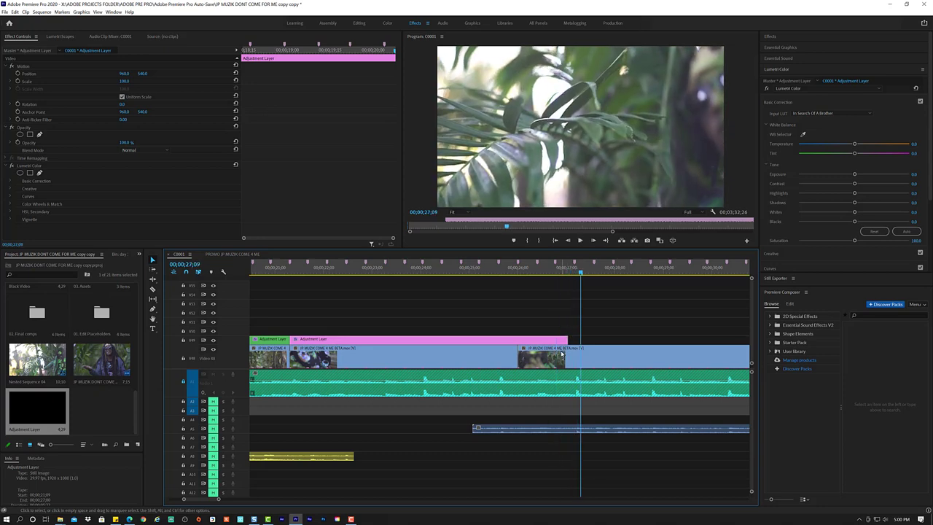
left_click_drag(595, 333, 688, 339)
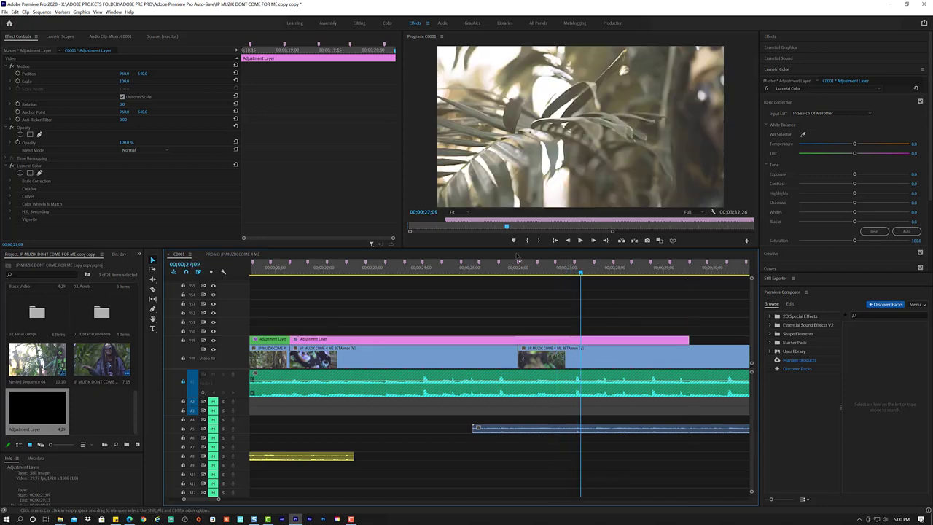
key("space")
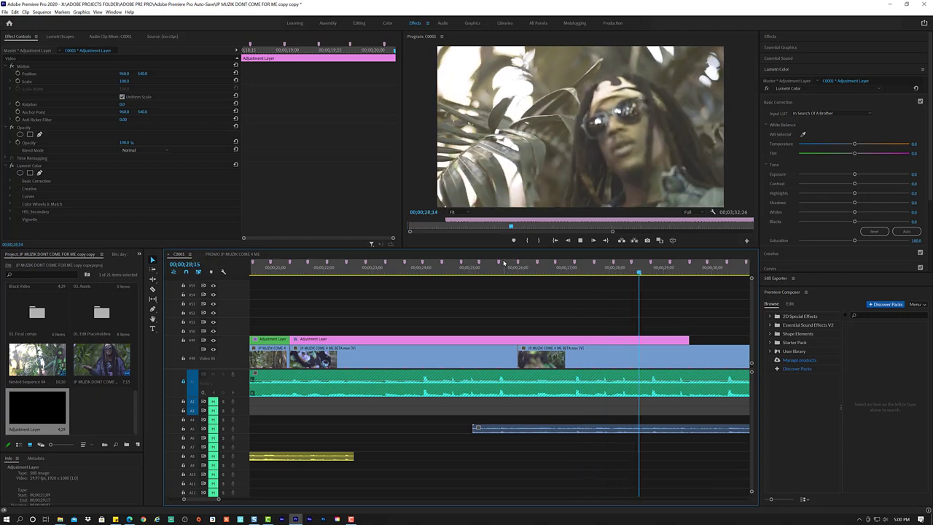
key("space")
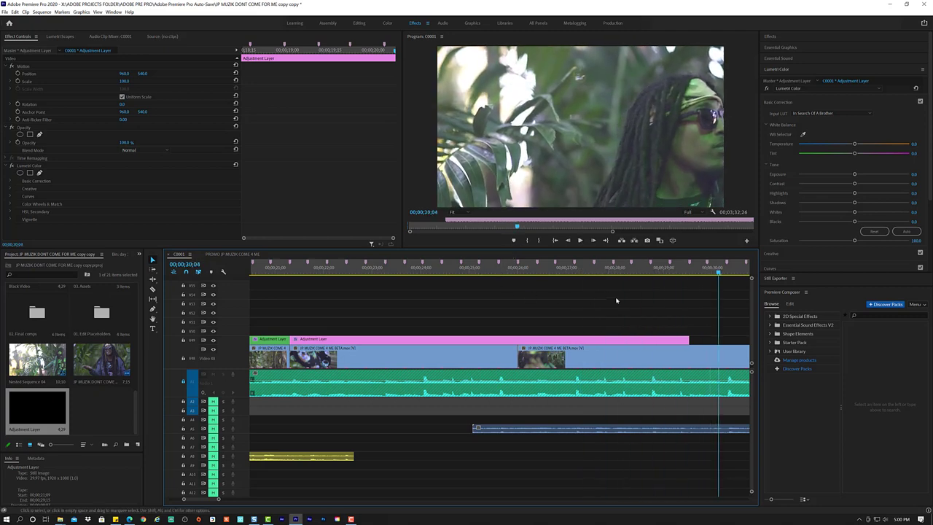
left_click_drag(686, 339, 513, 340)
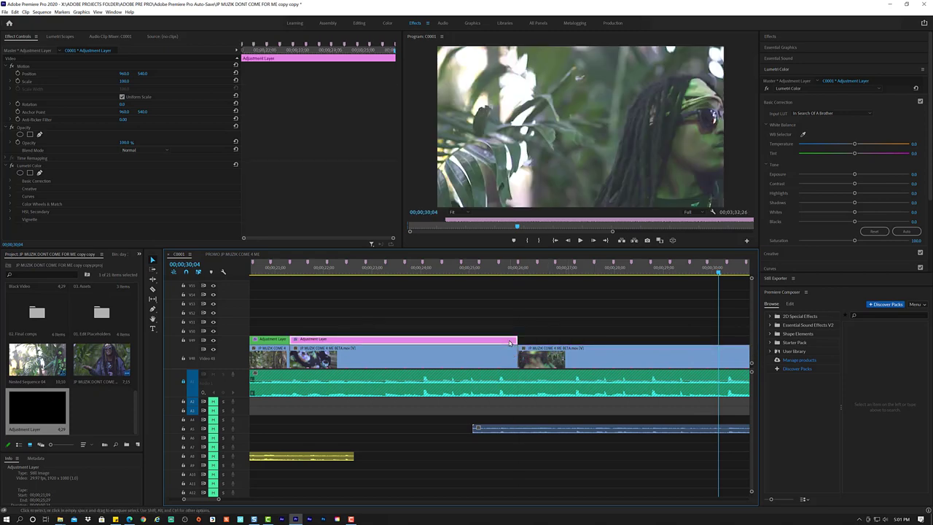
Razor the pink adjustment layer near its end and move the split piece up one track.
key("c")
left_click(495, 340)
key("v")
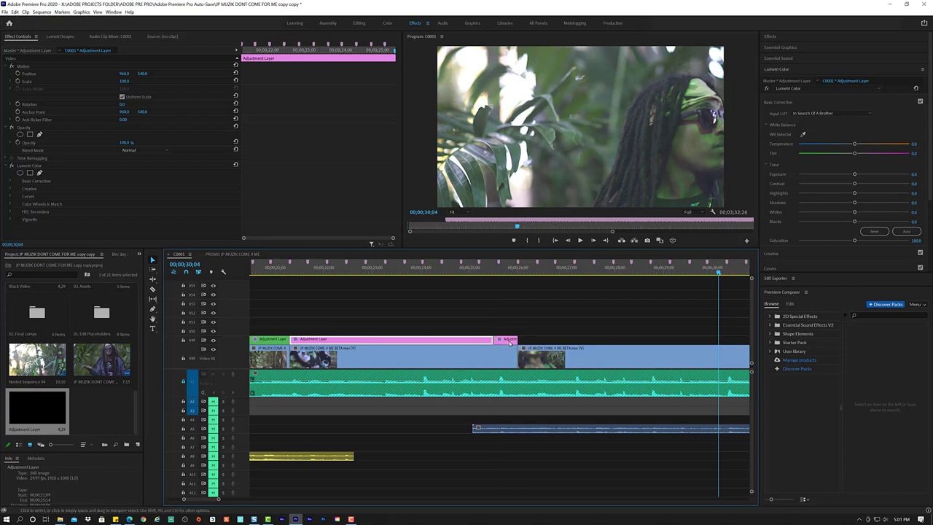
left_click(510, 341)
mouse_move(511, 343)
left_mouse_down()
mouse_move(539, 332)
mouse_move(716, 331)
left_mouse_up()
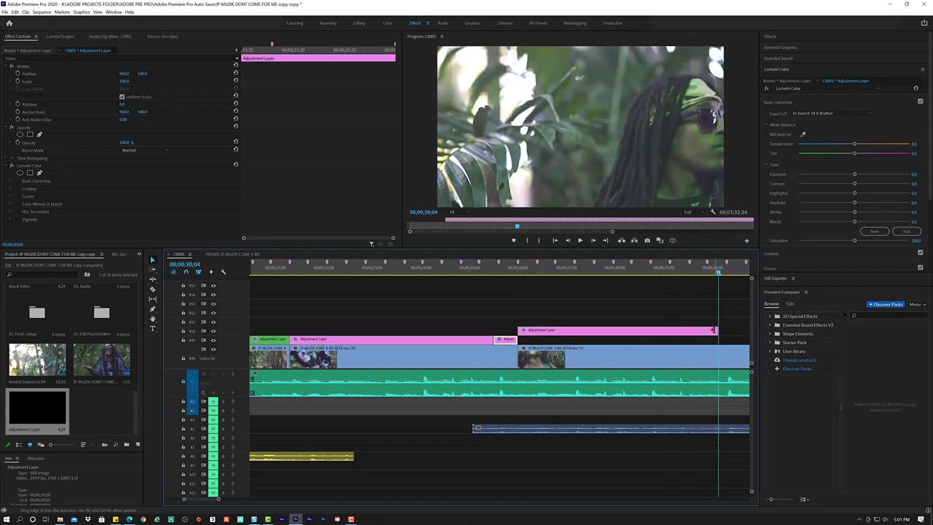
Stretch the upper adjustment piece to about 36 seconds across the palm-leaves shot and preview it.
scroll(692, 333, "down", 5)
scroll(692, 334, "down", 3)
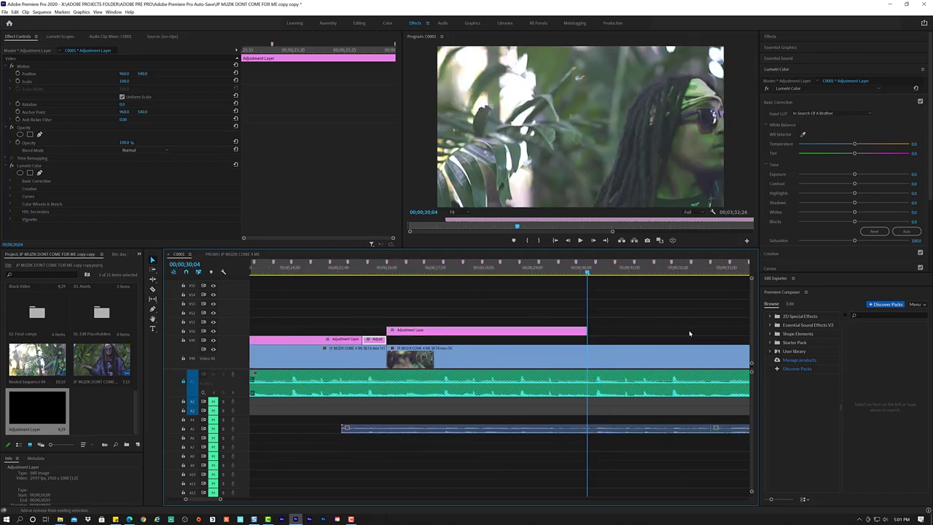
scroll(625, 315, "down", 6)
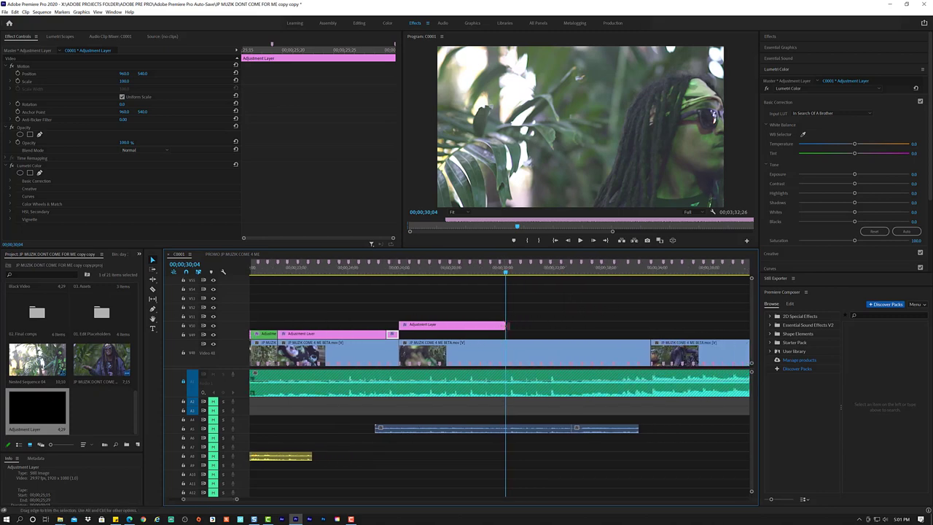
left_click_drag(505, 325, 651, 325)
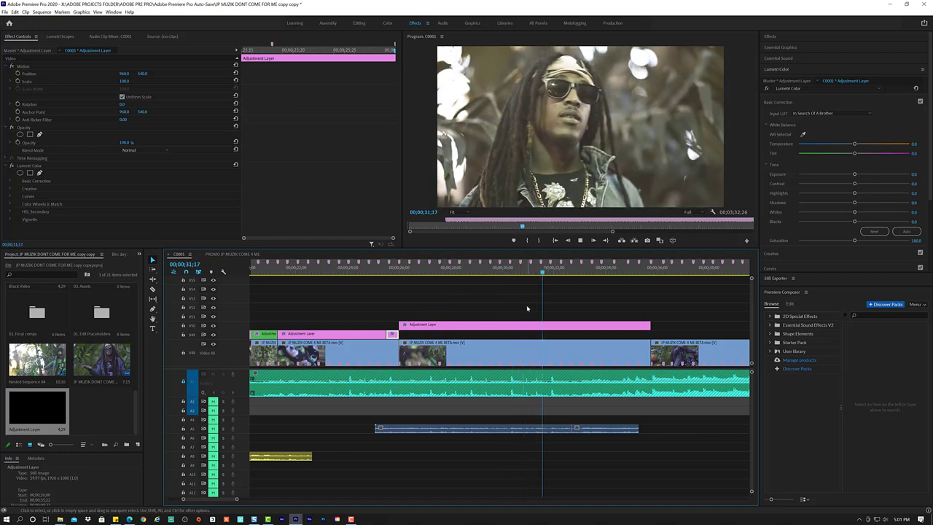
key("space")
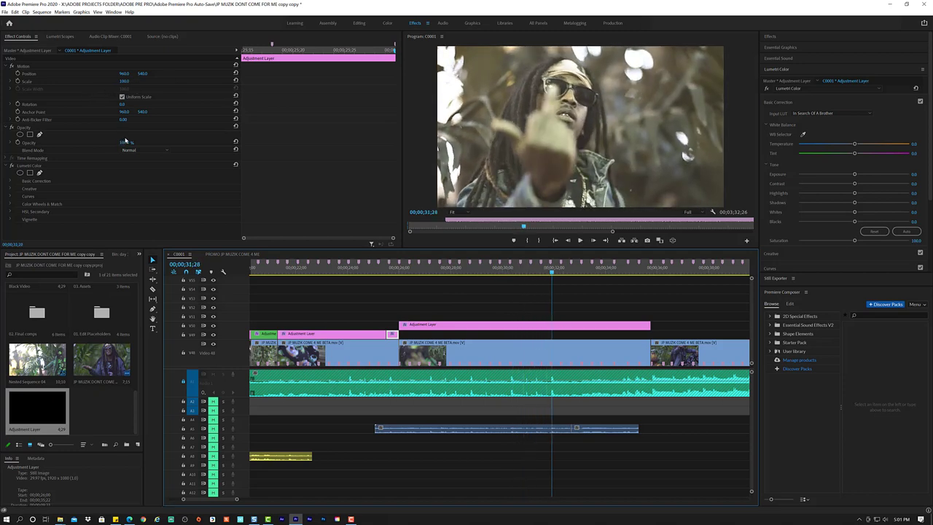
Set the upper adjustment layer's Opacity to 55% and review from 27;08.
left_click(125, 141)
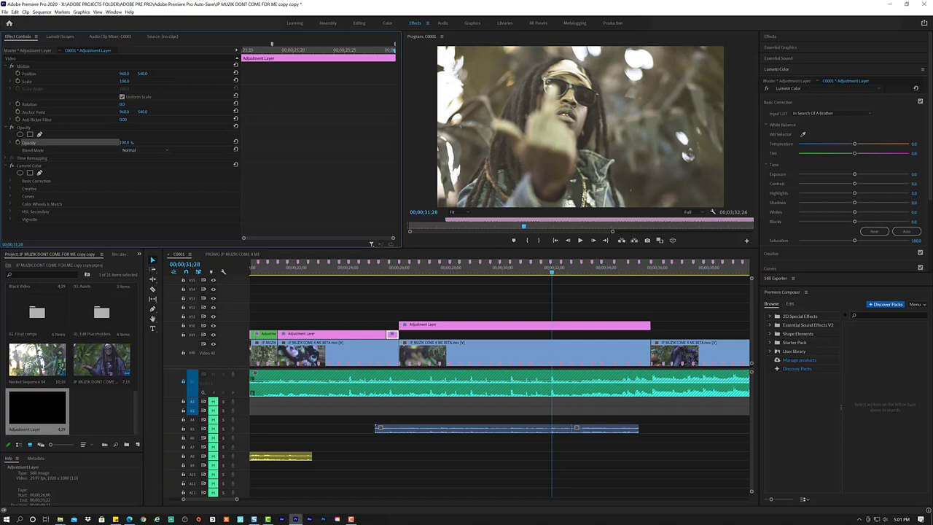
type("d")
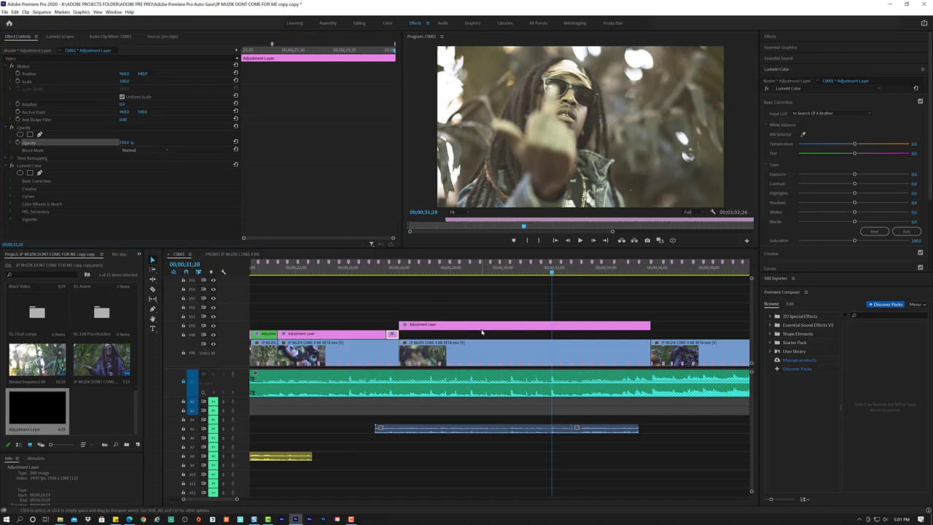
type("55")
key("Return")
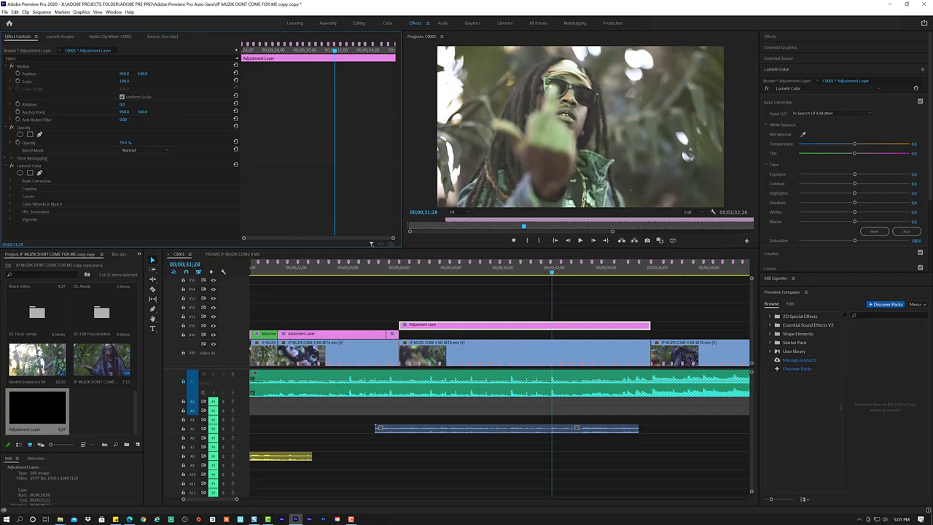
left_click(431, 268)
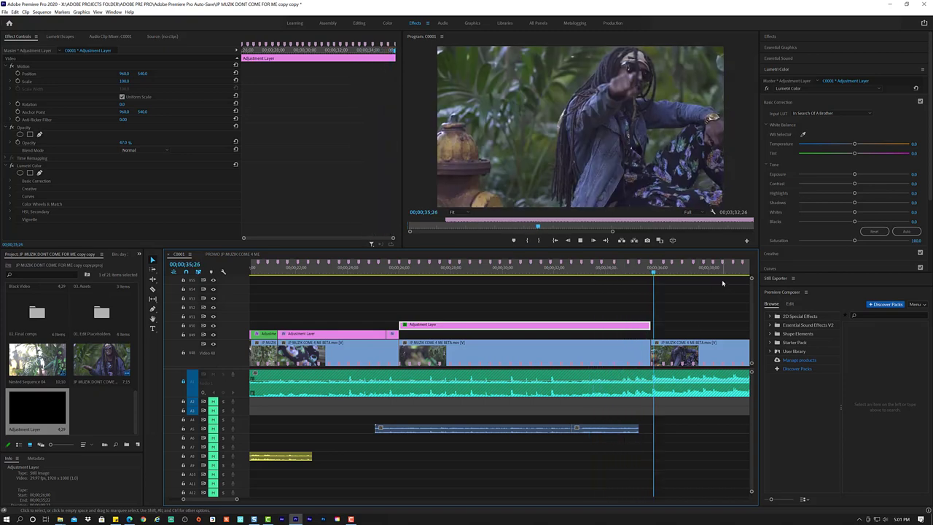
Copy the lower pink adjustment layer onto a higher track, snapped to the previous layer's end.
key("space")
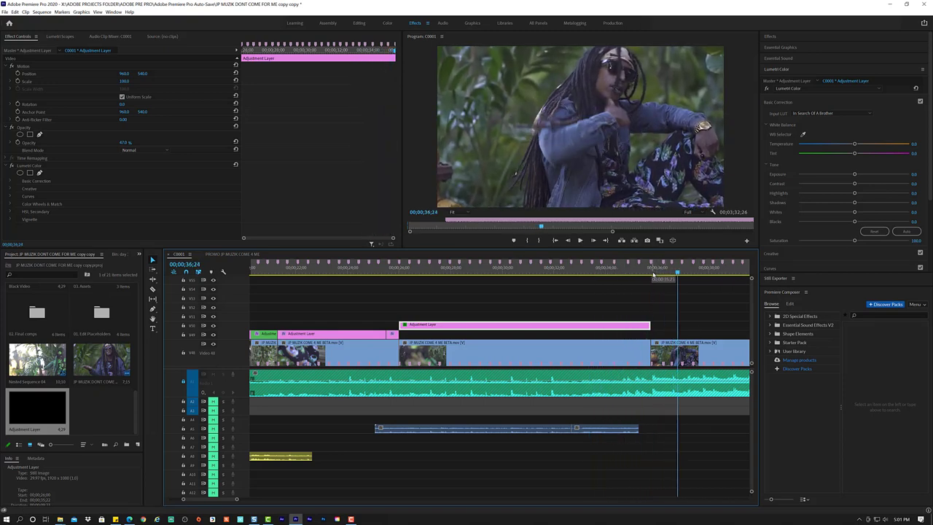
left_click(649, 274)
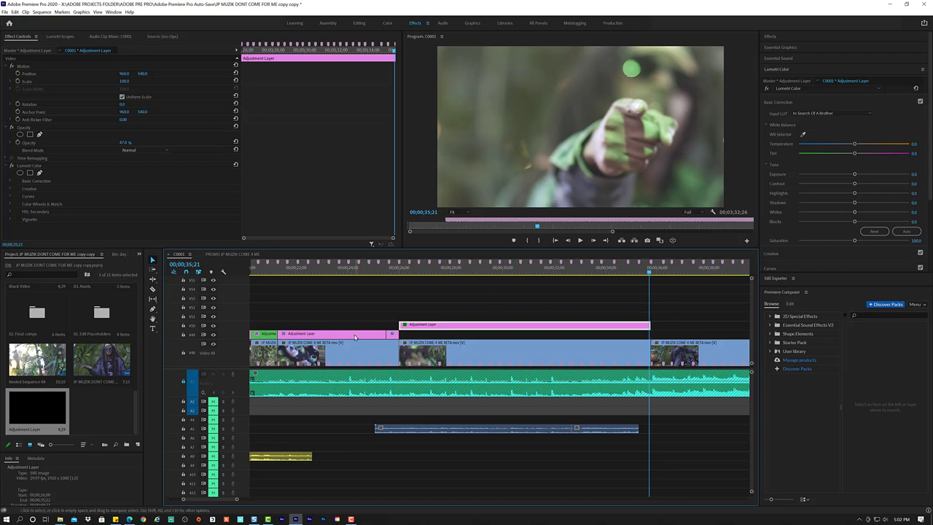
left_click(361, 273)
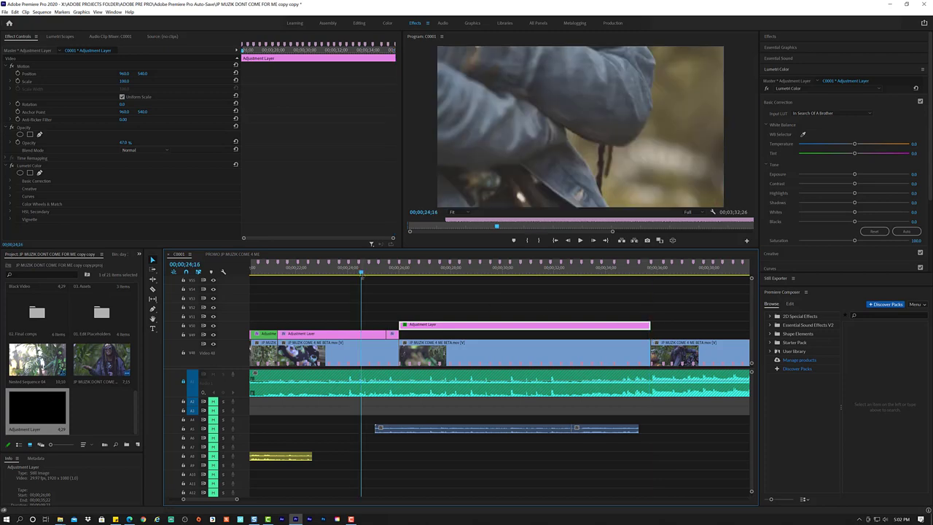
left_click(365, 336)
left_click_drag(366, 340, 723, 322)
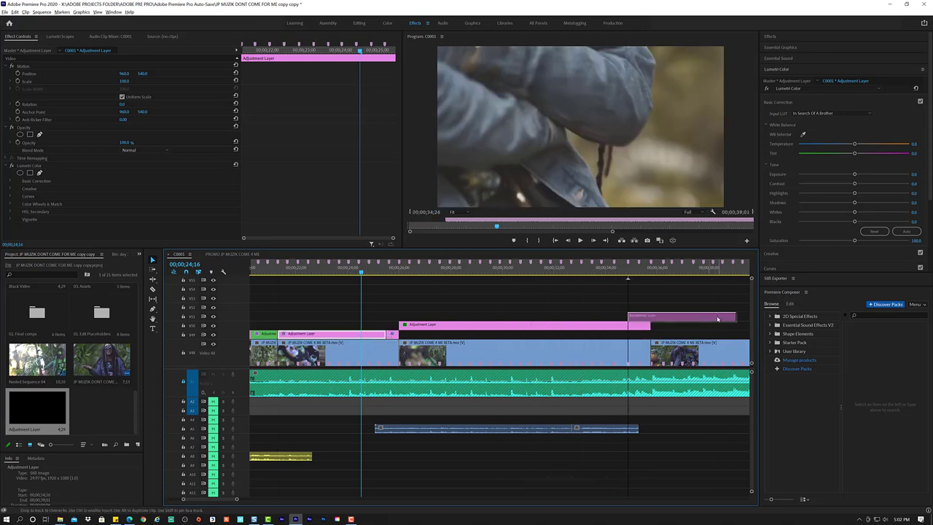
scroll(499, 301, "down", 3)
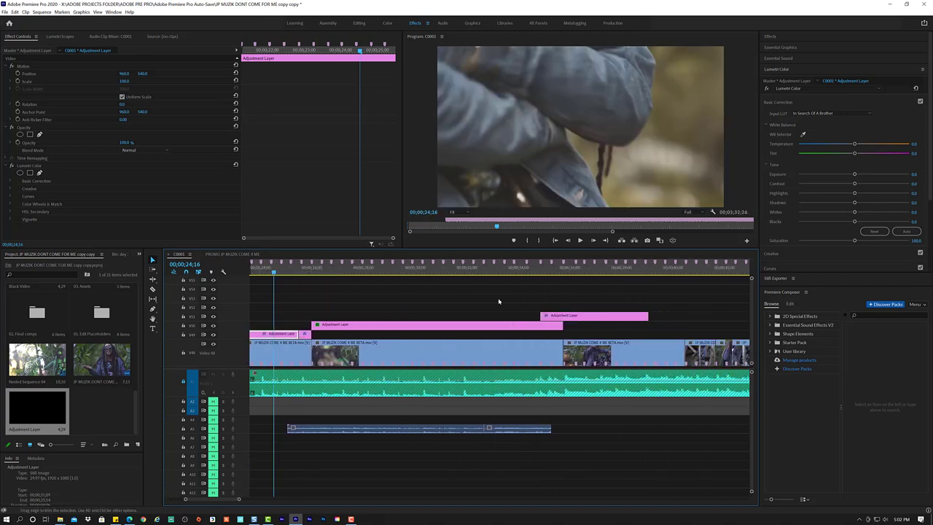
left_click_drag(613, 320, 636, 321)
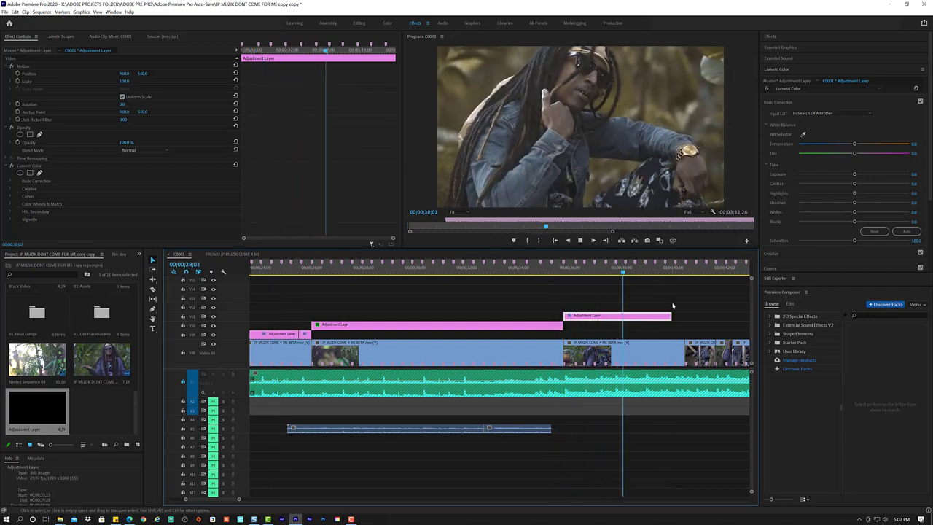
Preview from 34;23 and extend the new layer's end to the playhead at 41;03.
key("space")
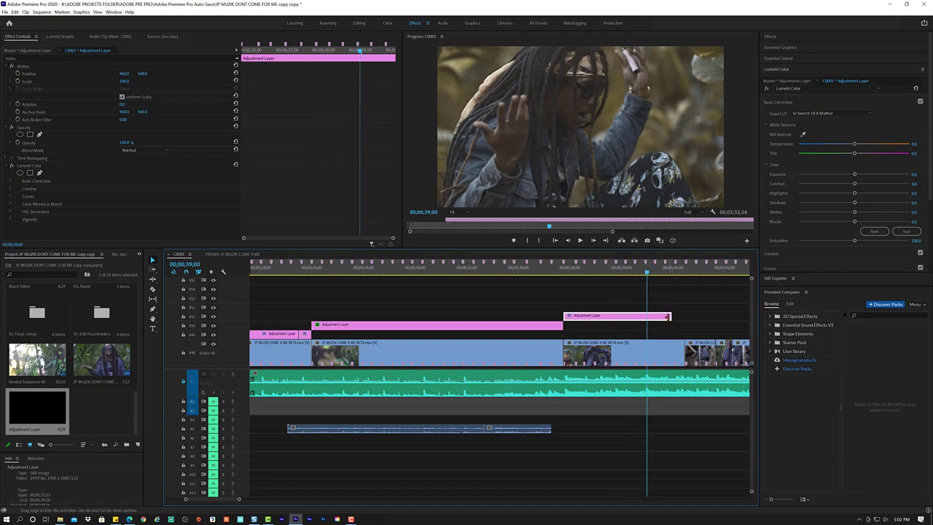
key("space")
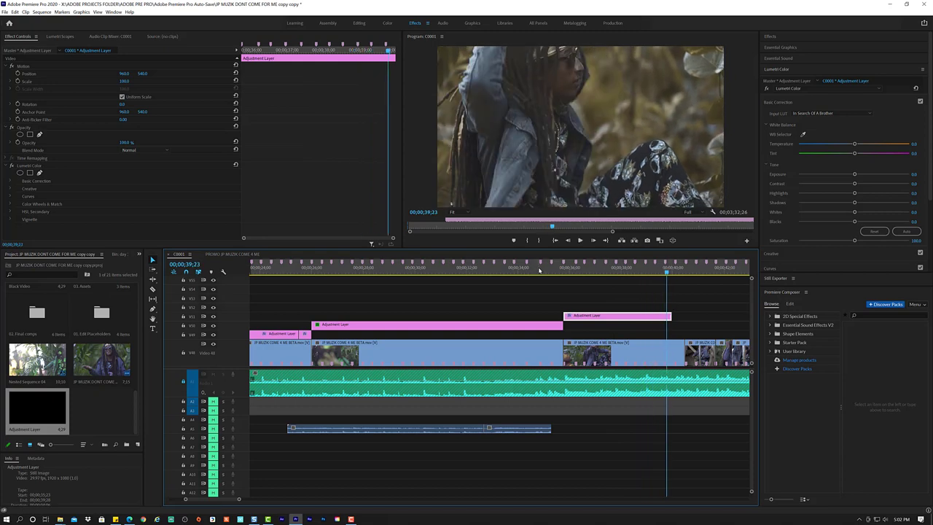
left_click(539, 271)
key("space")
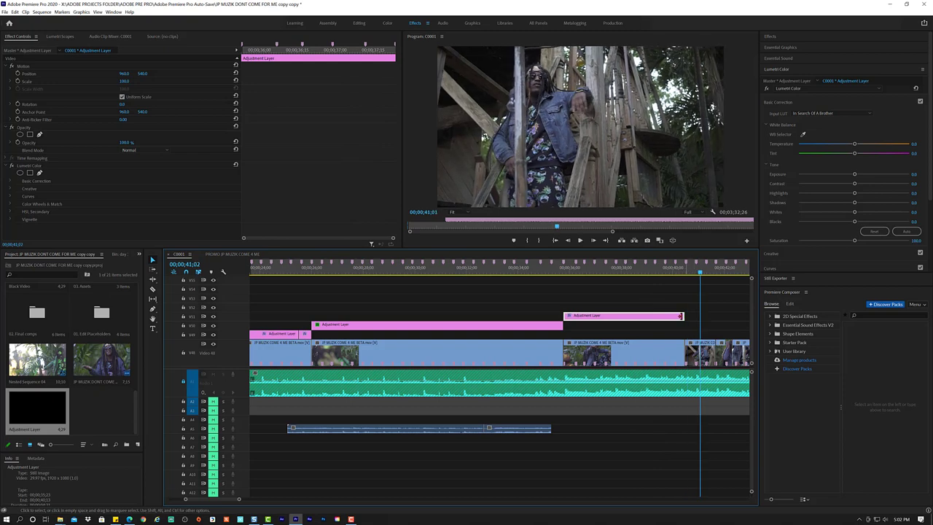
key("space")
left_click_drag(683, 313, 712, 309)
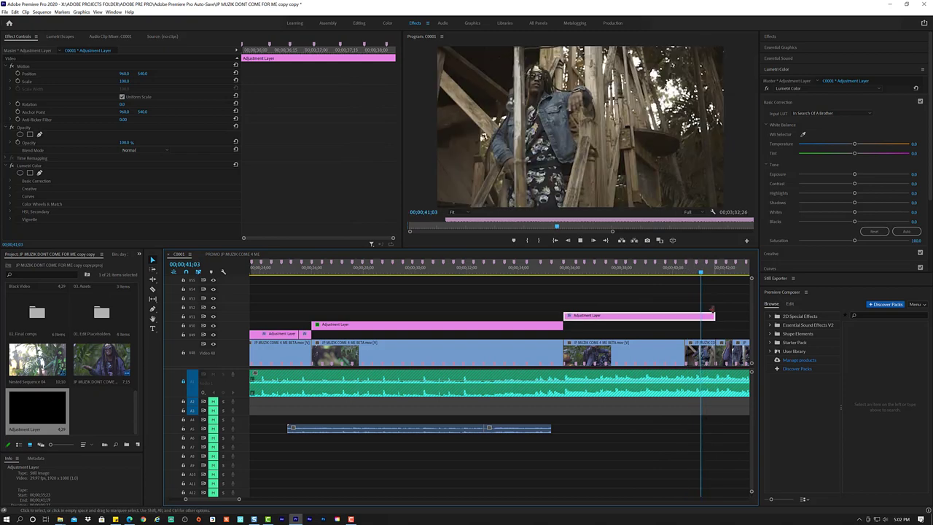
key("space")
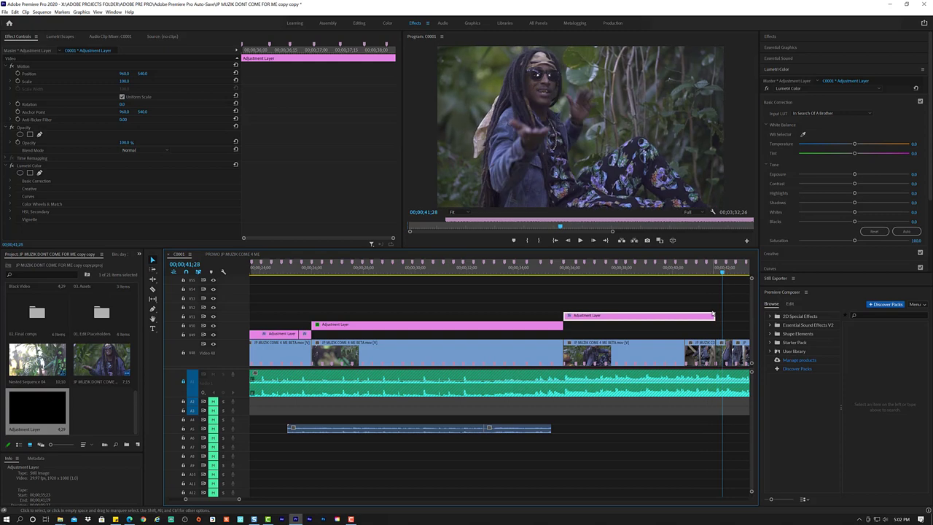
scroll(708, 315, "down", 2)
Preview from 41;11 and drag the upper pink layer's end slightly later.
scroll(704, 318, "down", 2)
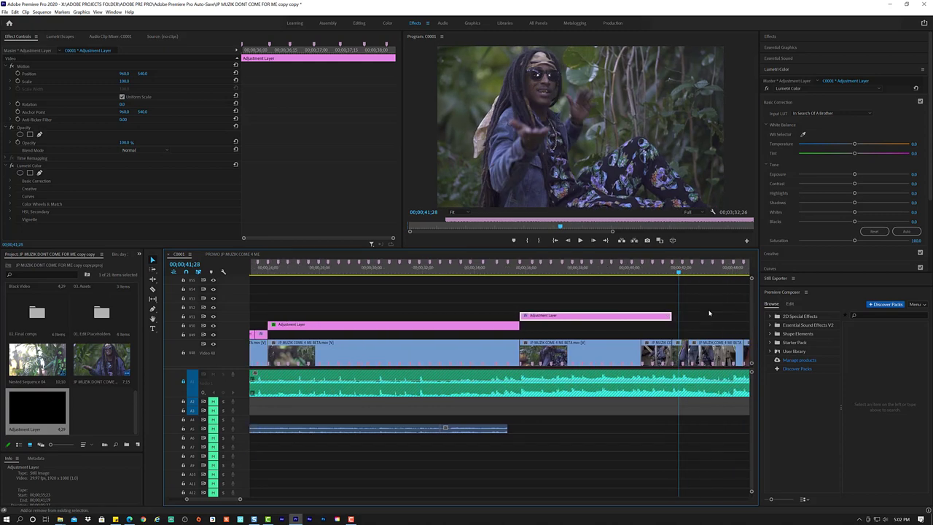
scroll(700, 321, "down", 2)
scroll(698, 324, "down", 2)
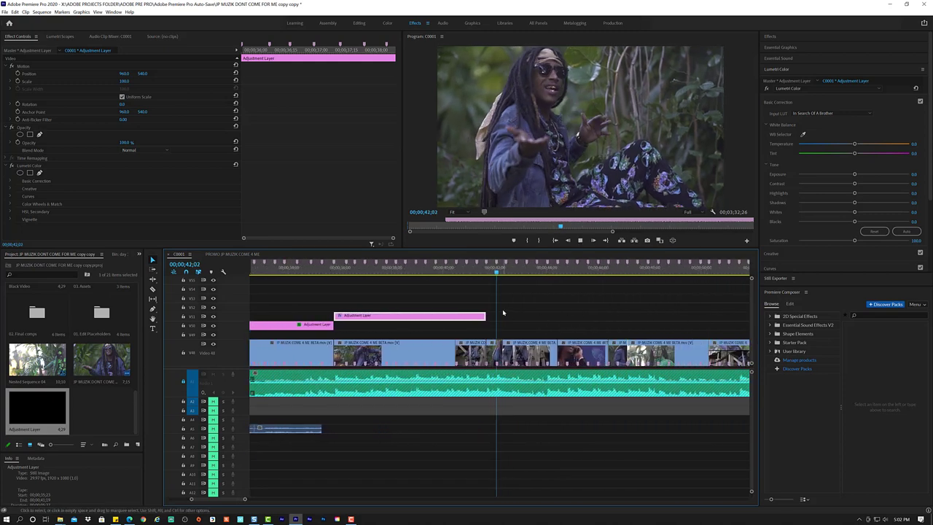
key("space")
left_click(479, 273)
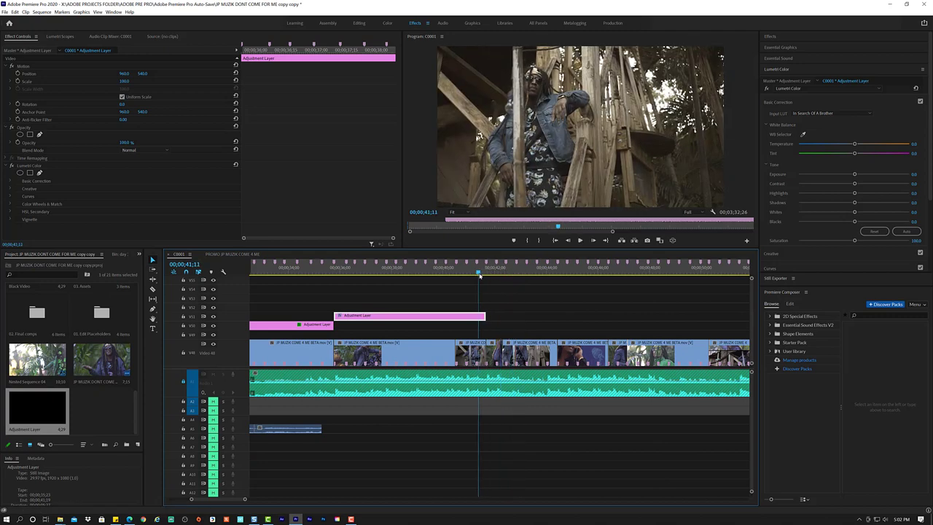
key("space")
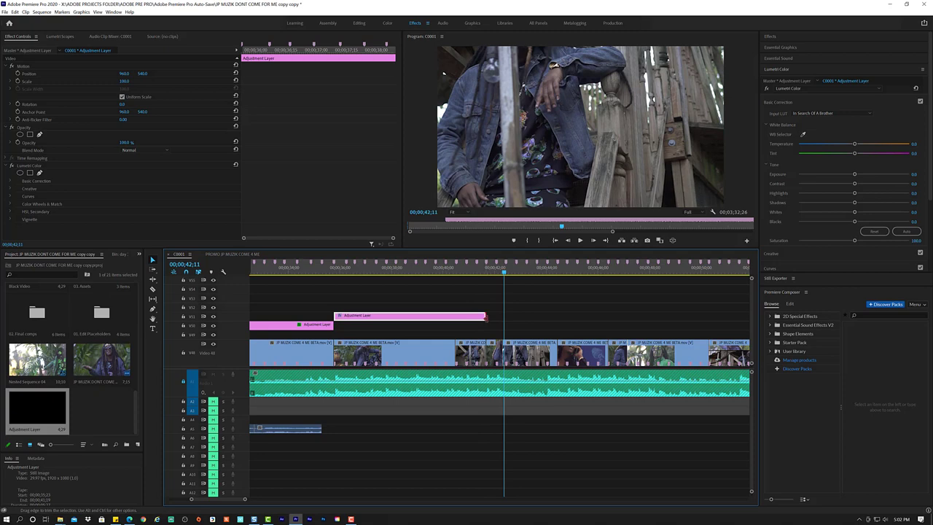
left_click_drag(486, 317, 503, 317)
Replay from 41;20 and extend the pink layer further, ending around 44 seconds.
left_click(486, 275)
key("space")
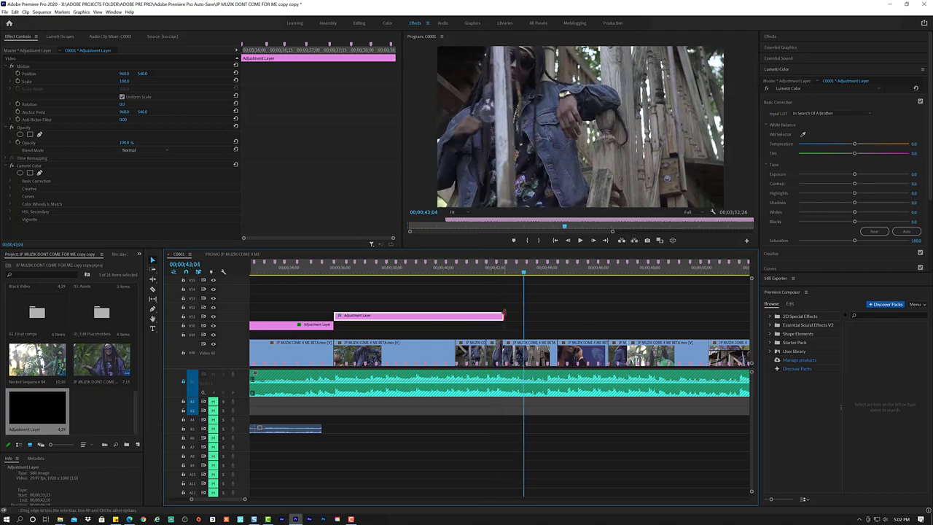
left_click_drag(503, 315, 557, 303)
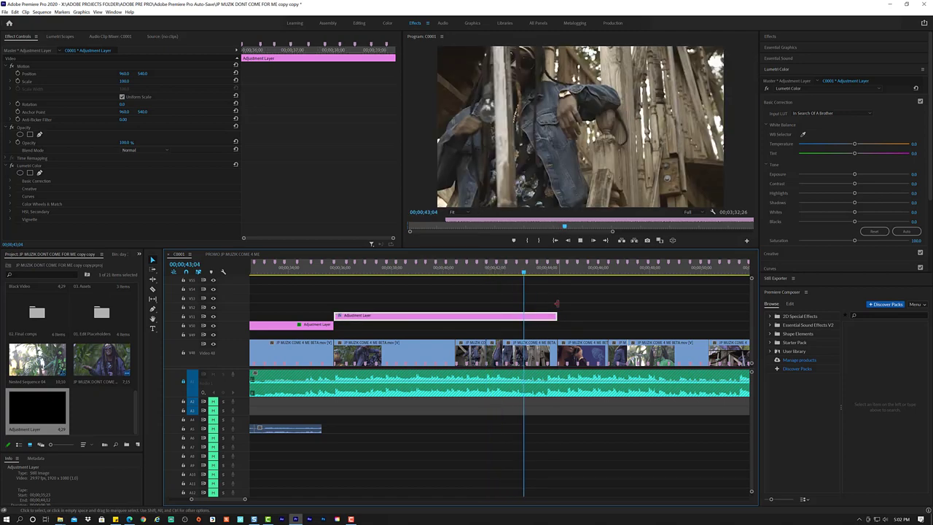
key("space")
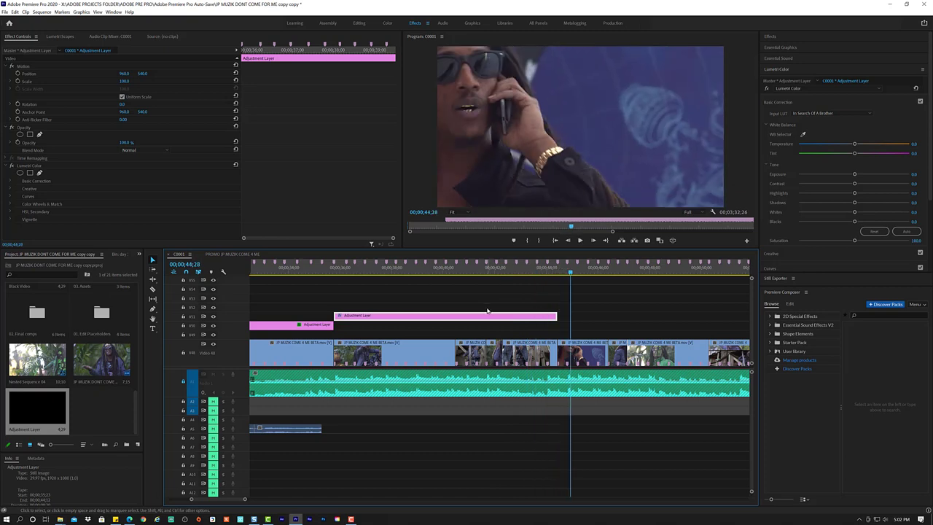
scroll(488, 311, "down", 5, "alt")
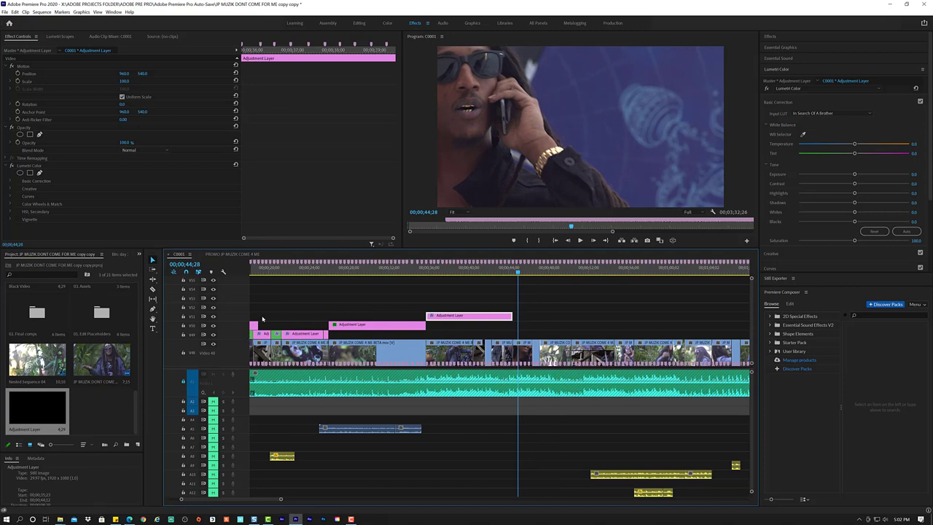
Copy the green The Navigator adjustment layer right after the pink one and lengthen its end slightly.
scroll(309, 311, "down", 1, "alt")
scroll(311, 310, "down", 1, "alt")
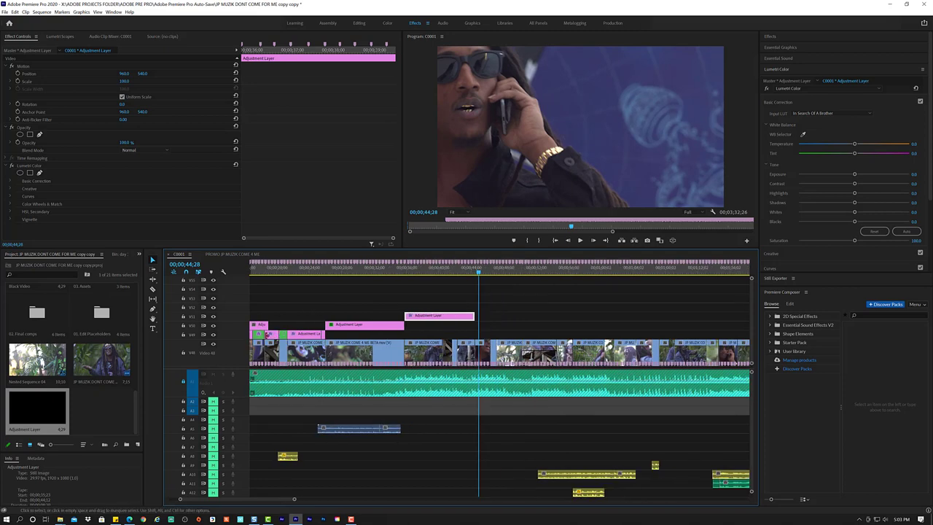
left_click(259, 335)
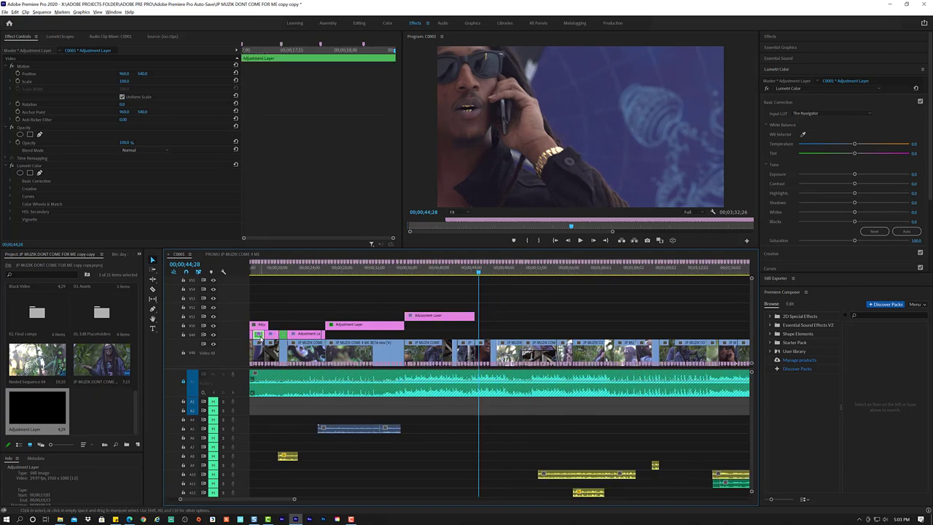
left_click_drag(259, 336, 481, 325)
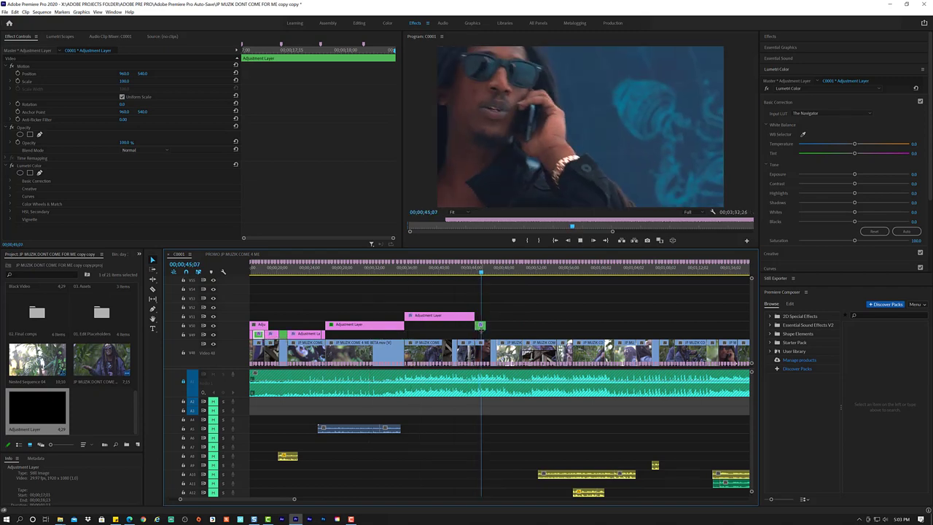
key("space")
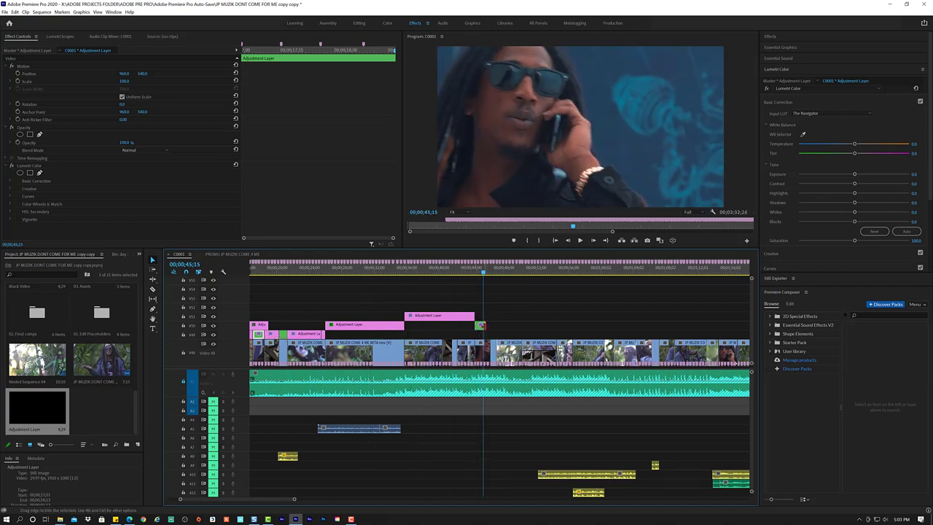
left_click_drag(482, 326, 485, 327)
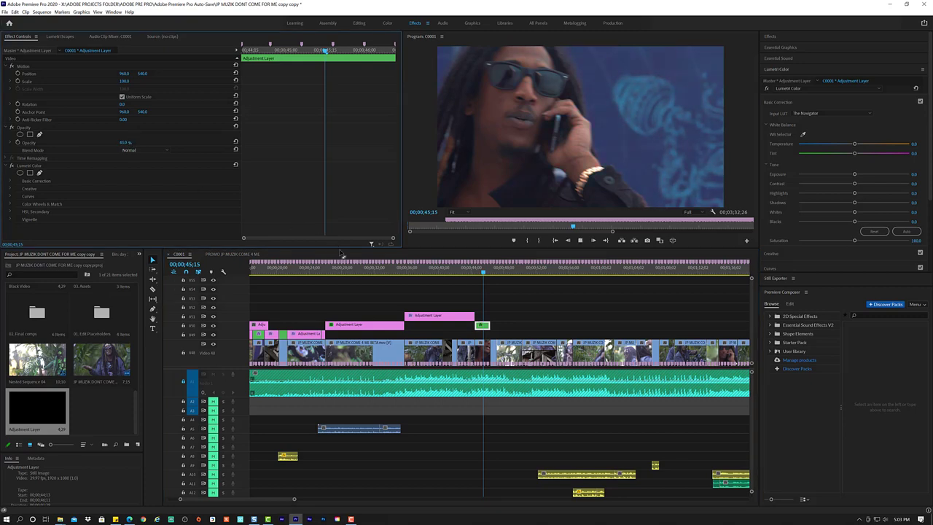
key("space")
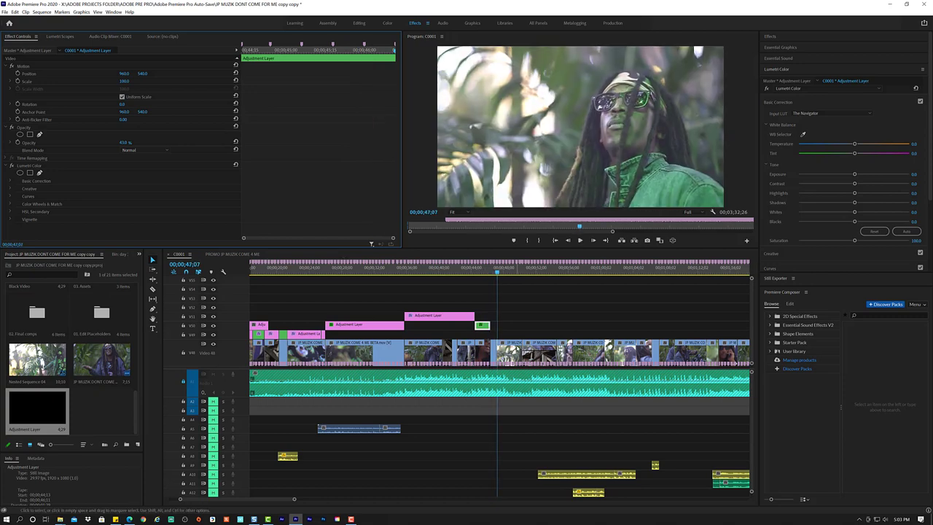
left_click_drag(481, 275, 493, 272)
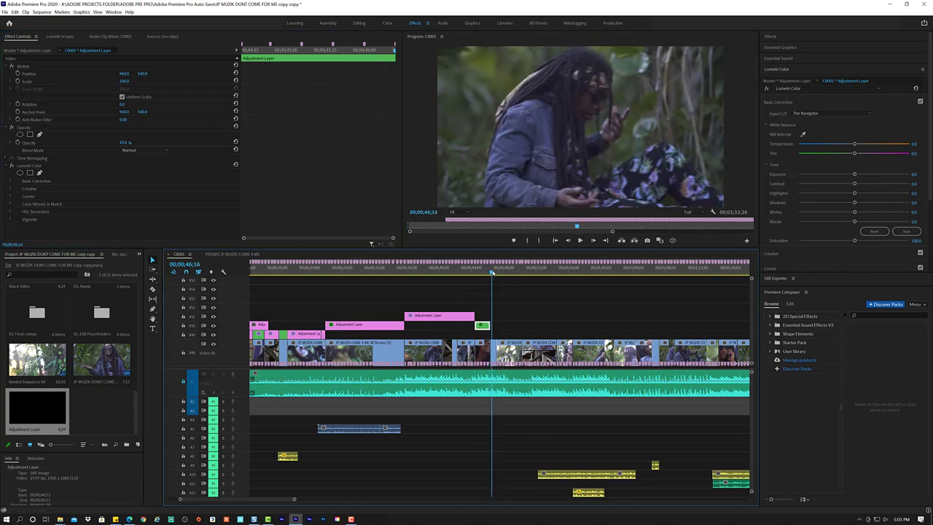
left_click(444, 318)
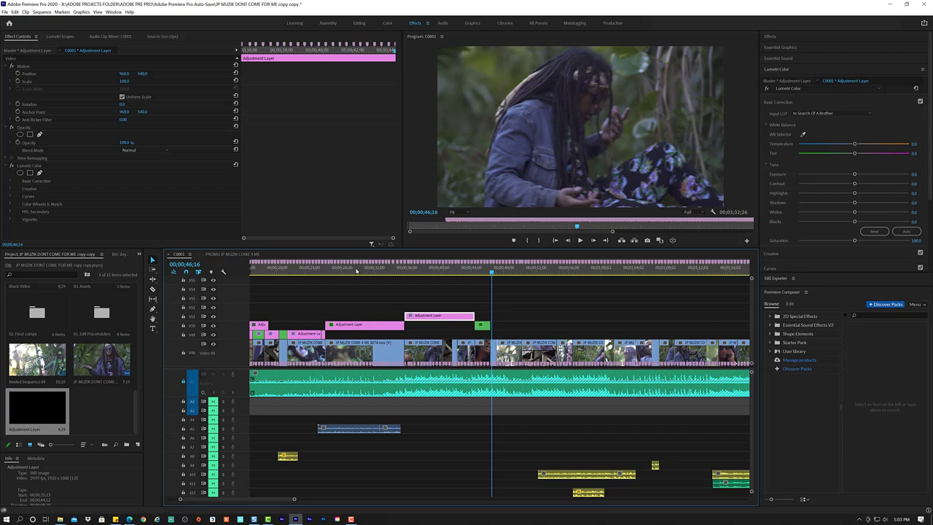
left_click_drag(359, 270, 408, 270)
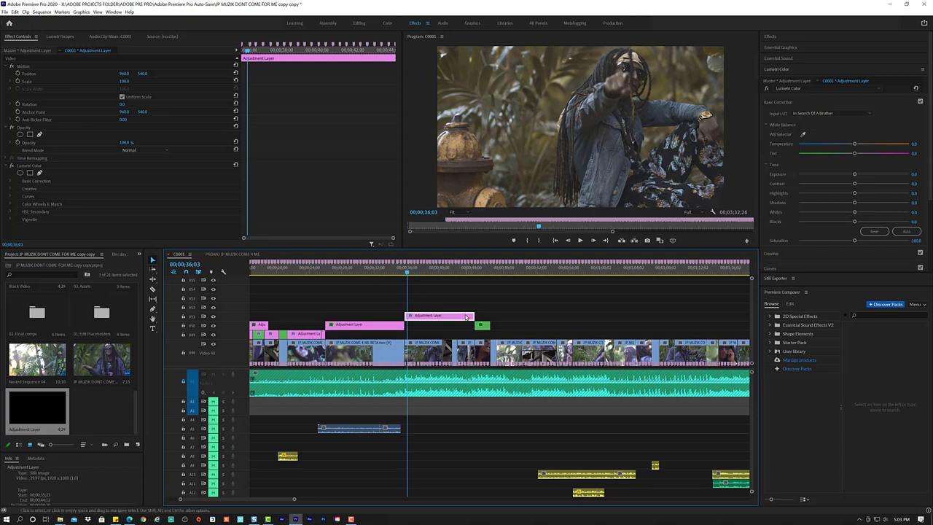
right_click(467, 317)
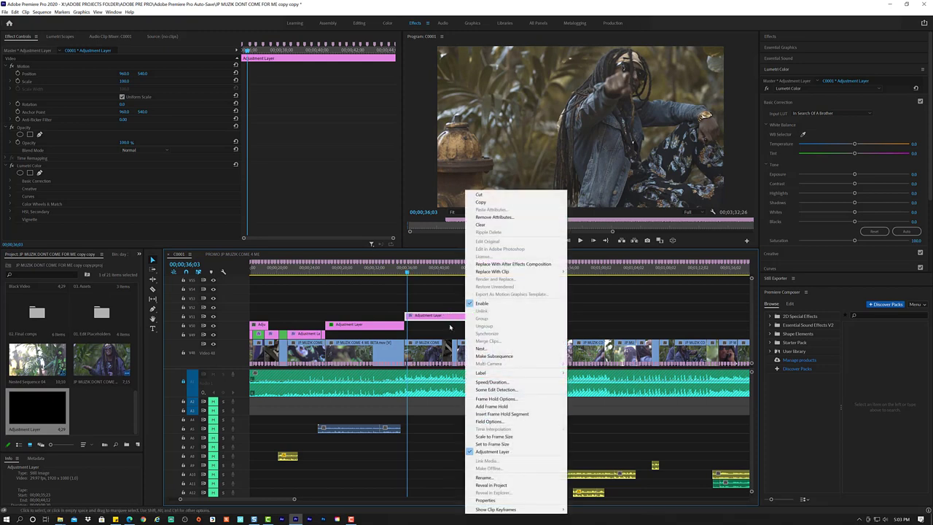
mouse_move(496, 374)
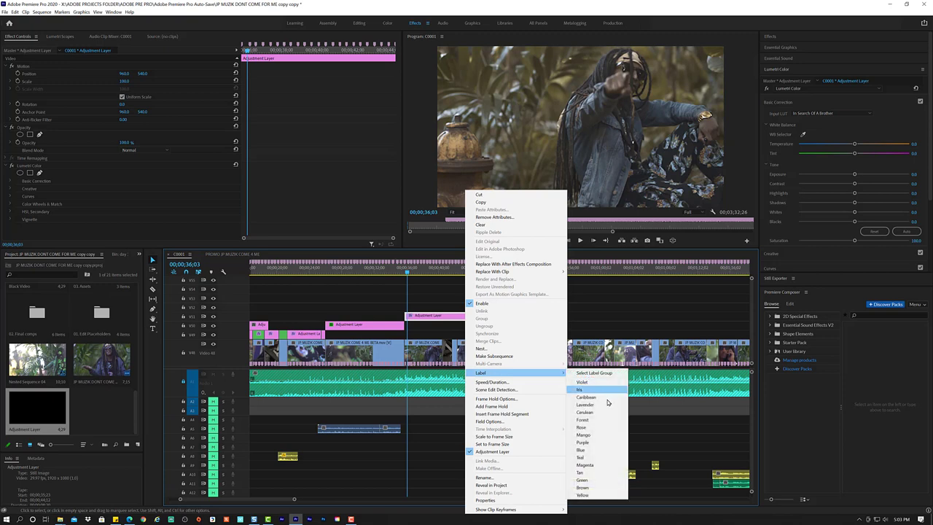
left_click(608, 402)
right_click(458, 321)
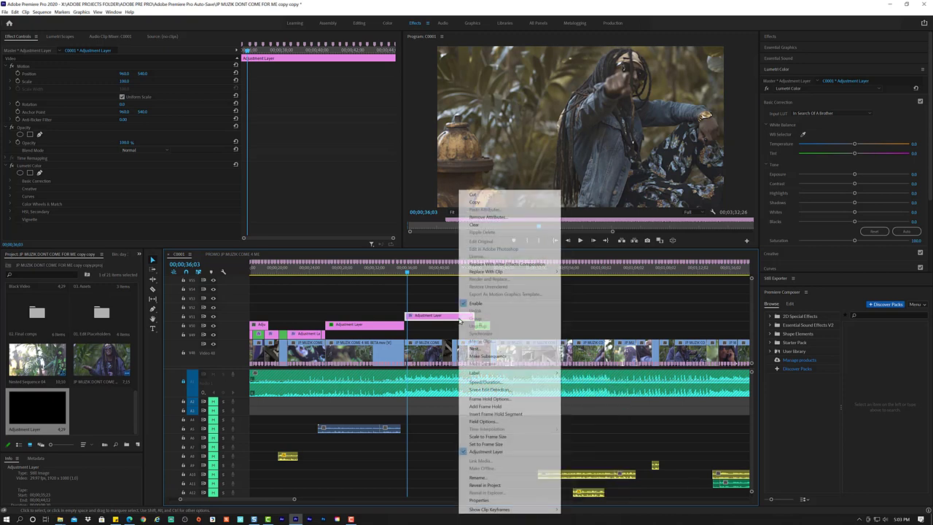
left_click(451, 322)
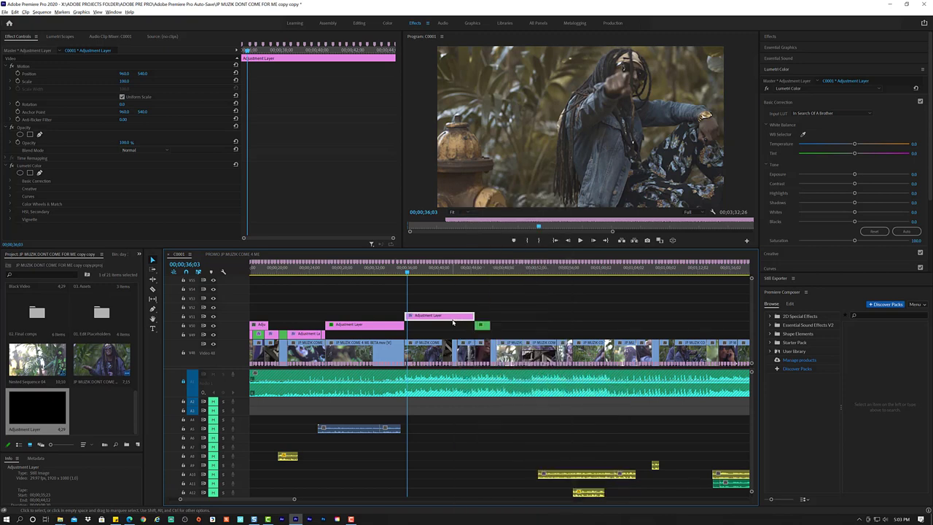
Copy the pink adjustment layer after the green one and trim its start later.
mouse_move(459, 321)
left_mouse_down()
mouse_move(548, 324)
mouse_move(534, 328)
left_mouse_up()
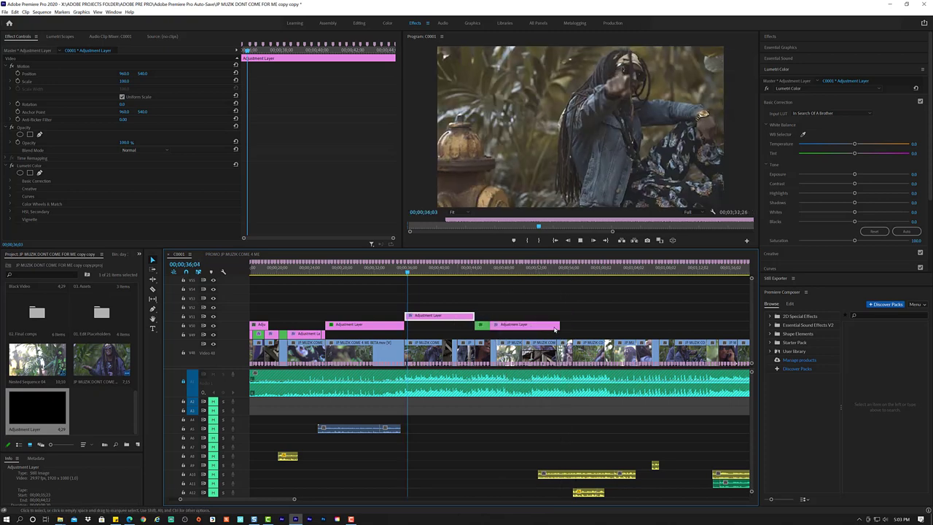
left_click_drag(475, 325, 522, 326)
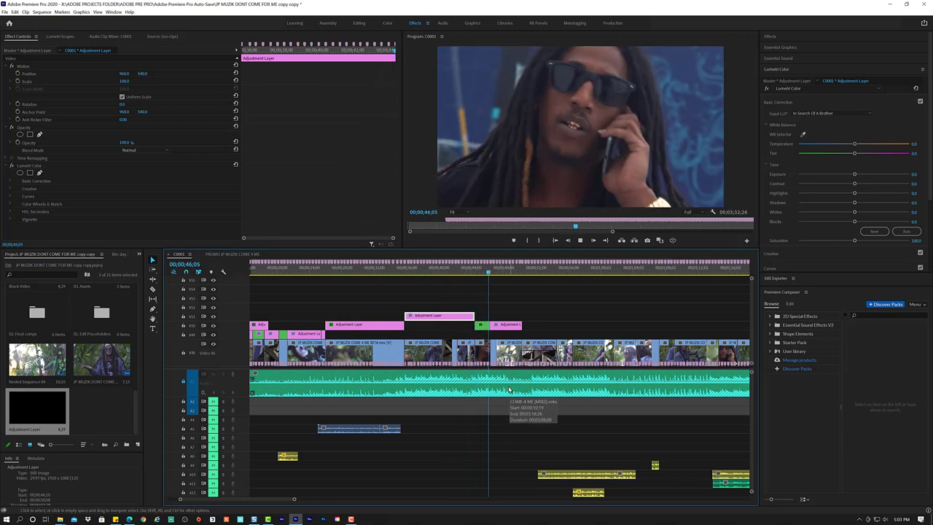
key("space")
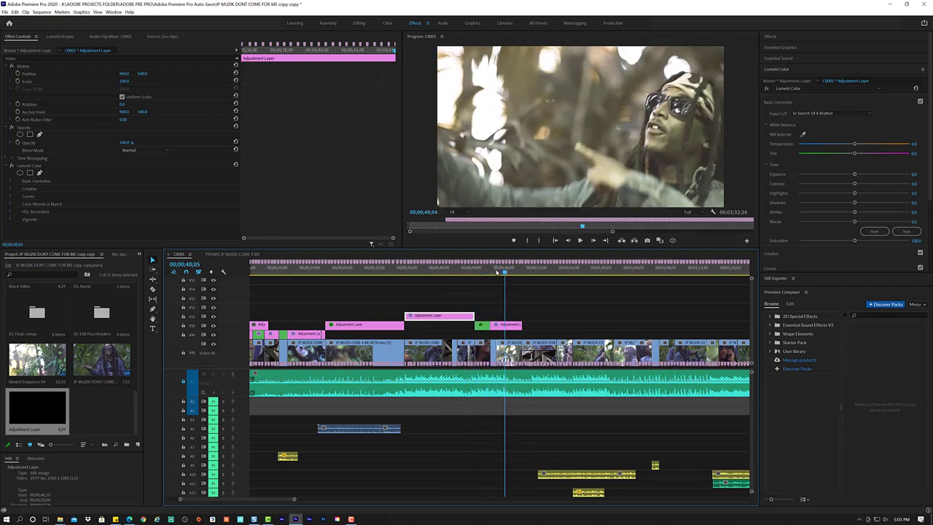
scroll(493, 319, "up", 2)
scroll(493, 322, "up", 2)
scroll(495, 328, "up", 2)
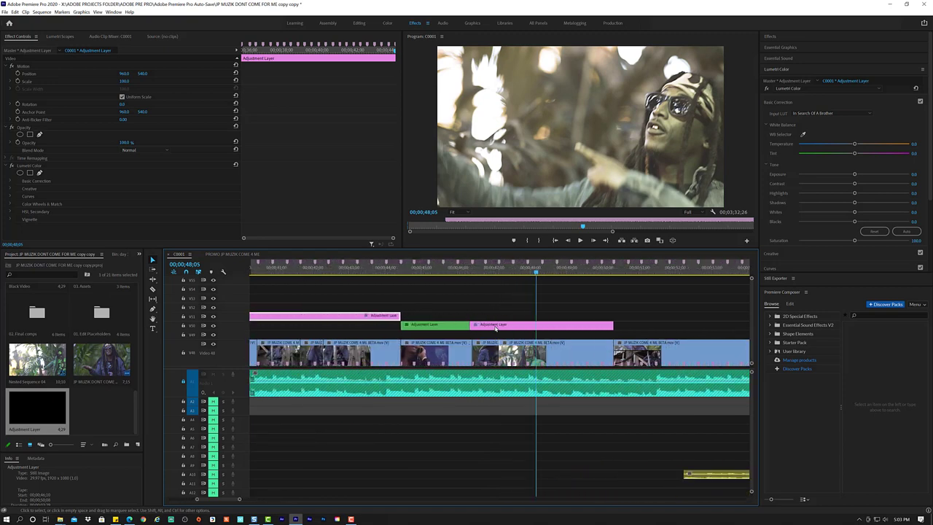
left_click(457, 272)
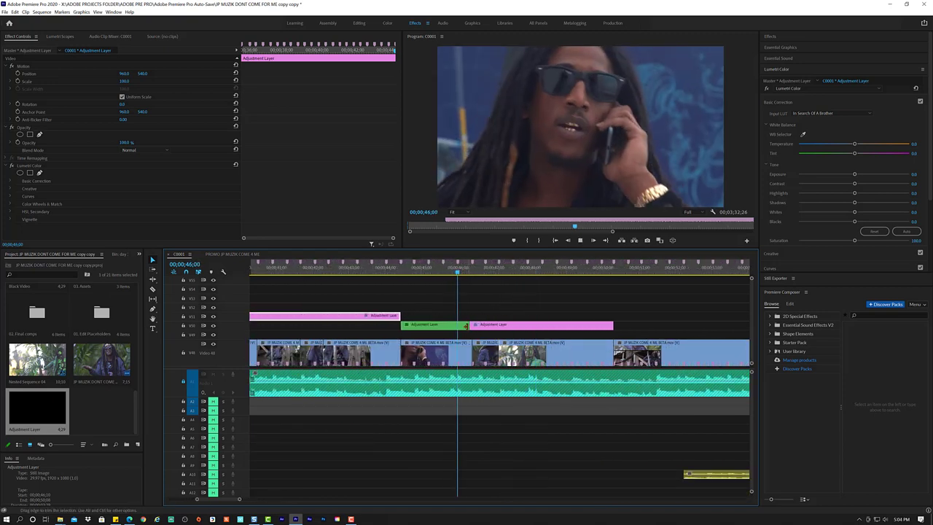
Close the gap between the green and new pink adjustment layers.
left_click_drag(471, 326, 472, 326)
left_click(460, 272)
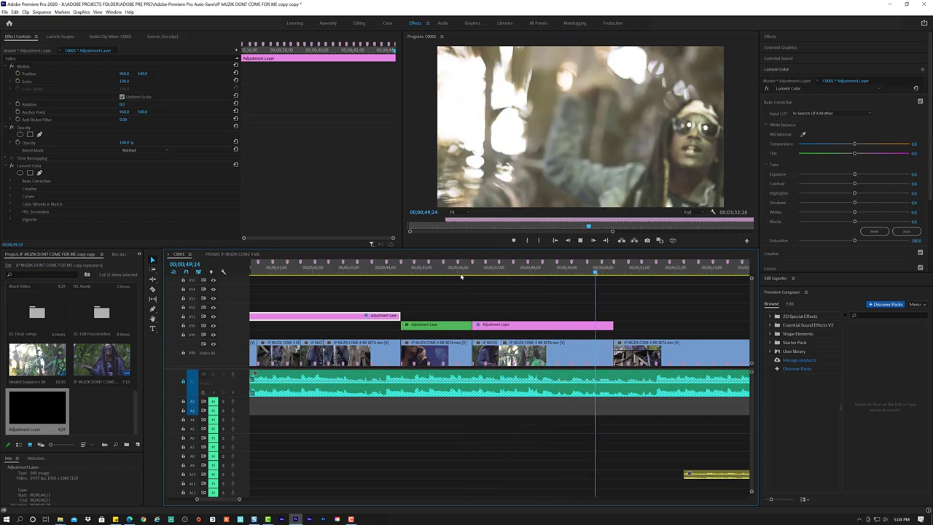
key("space")
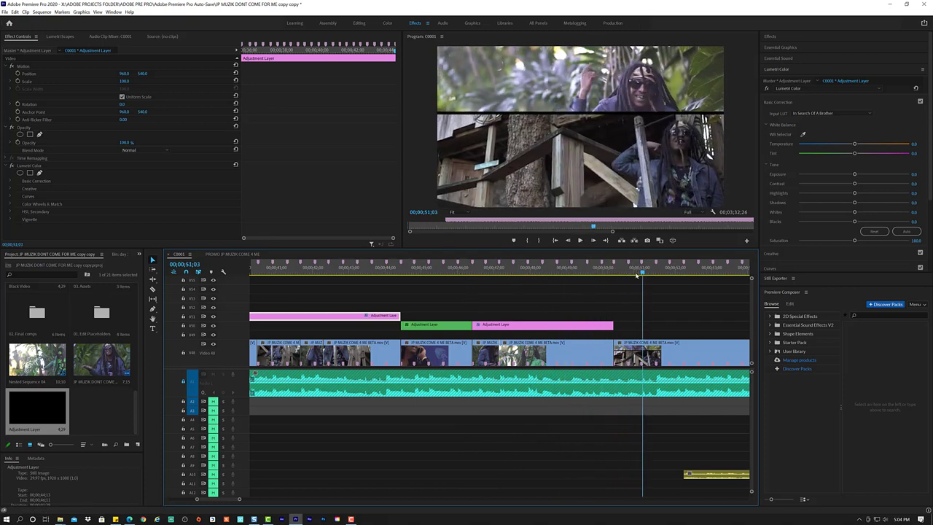
Extend the new pink layer's end to about 51.5 seconds and preview it.
left_click_drag(636, 275, 614, 281)
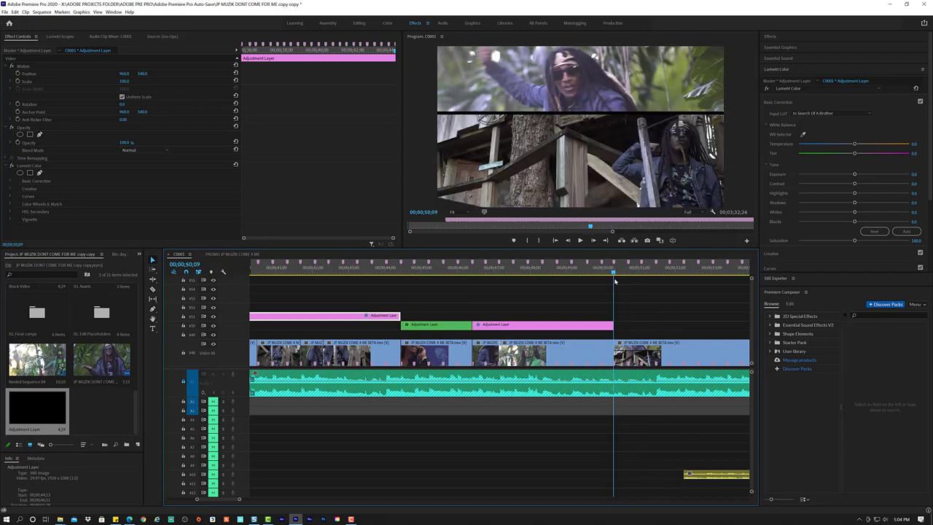
left_click_drag(617, 325, 647, 322)
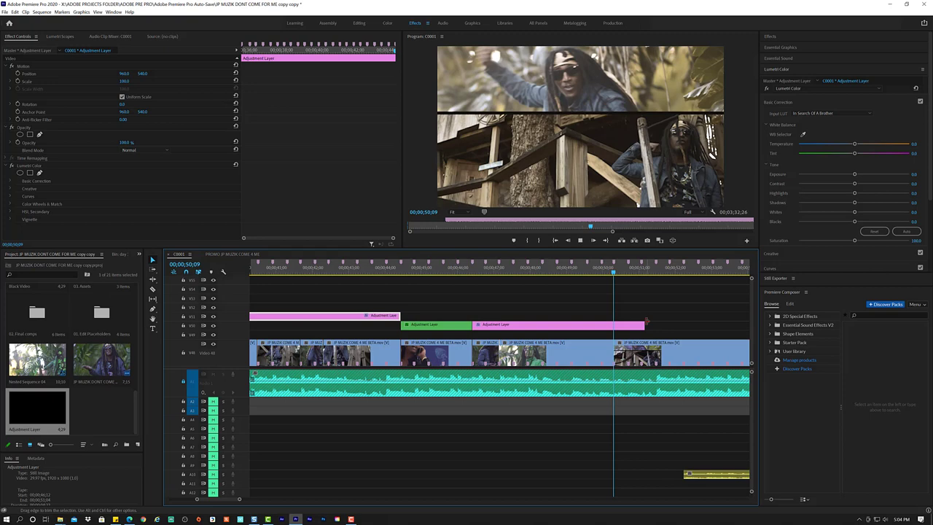
key("space")
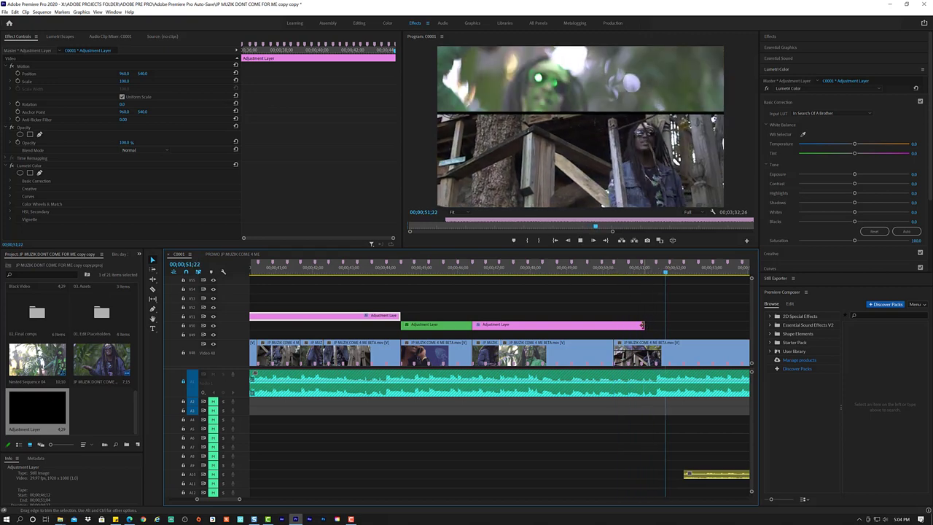
key("space")
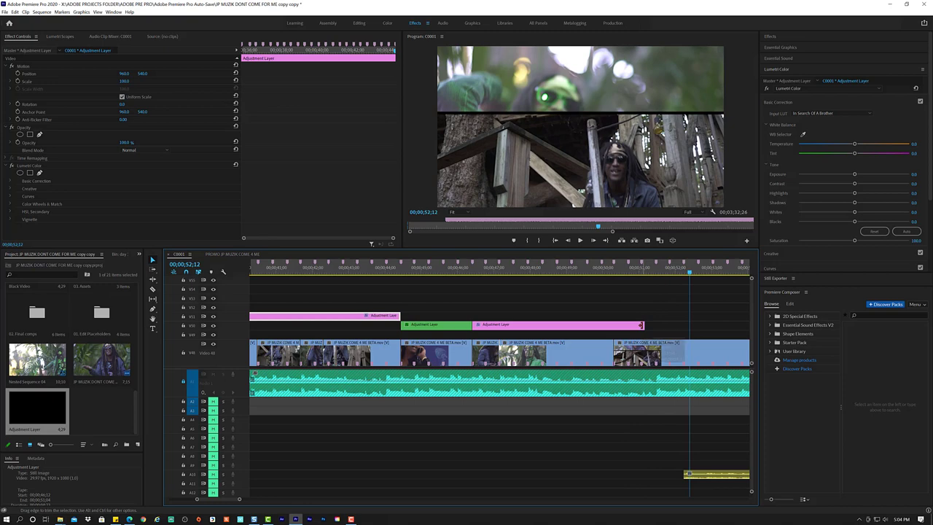
left_click(640, 328)
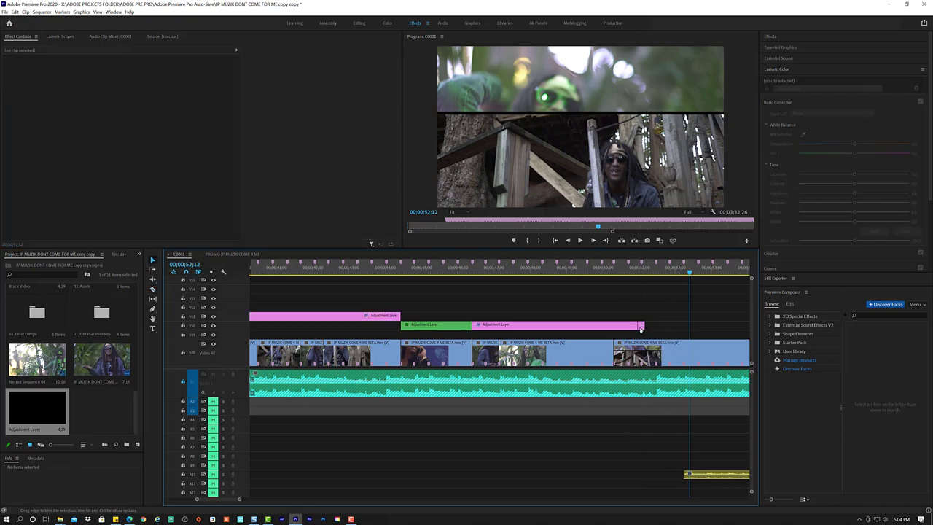
left_click_drag(641, 325, 713, 325)
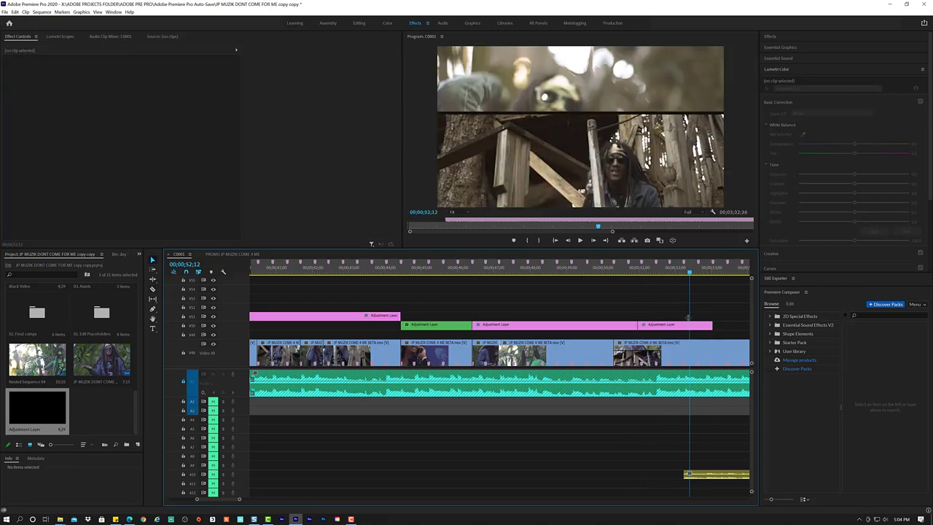
mouse_move(640, 272)
left_mouse_down()
mouse_move(722, 264)
mouse_move(671, 270)
mouse_move(718, 273)
left_mouse_up()
scroll(679, 356, "down", 1)
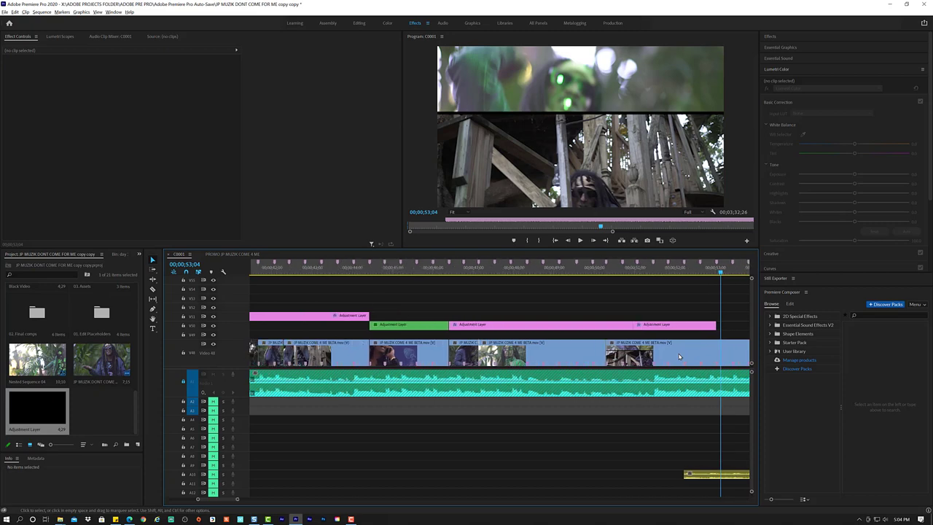
scroll(679, 356, "down", 1)
scroll(679, 356, "down", 1)
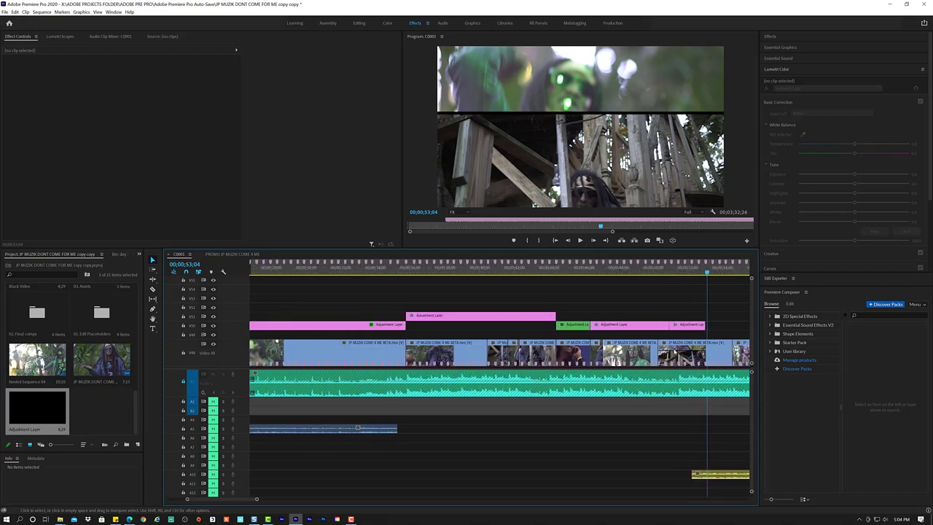
scroll(675, 356, "down", 2)
scroll(674, 356, "down", 1)
scroll(675, 356, "down", 1)
scroll(673, 353, "down", 1)
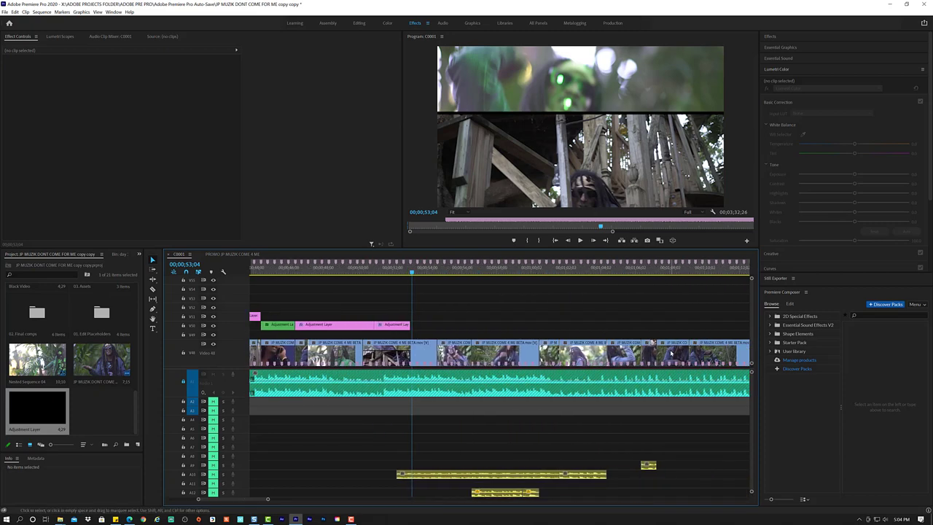
scroll(672, 353, "down", 1)
scroll(672, 353, "down", 1)
scroll(671, 354, "down", 1)
scroll(672, 355, "down", 1)
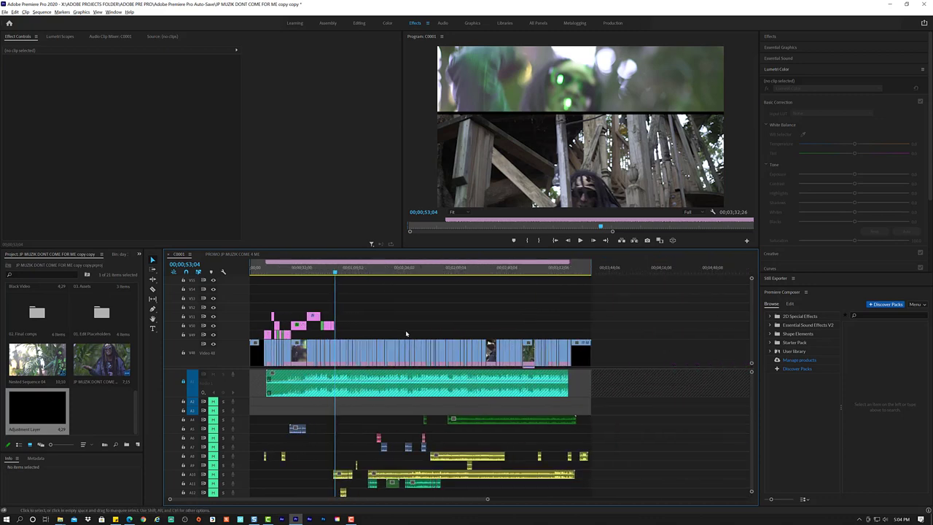
scroll(328, 333, "up", 1)
scroll(328, 333, "up", 1)
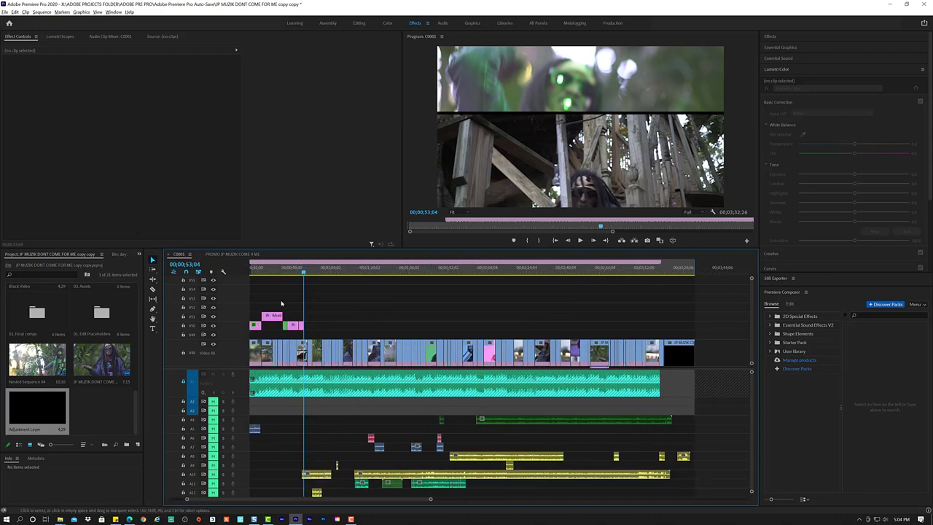
scroll(286, 303, "up", 1)
scroll(290, 303, "up", 1)
scroll(306, 305, "up", 1)
scroll(335, 308, "up", 1)
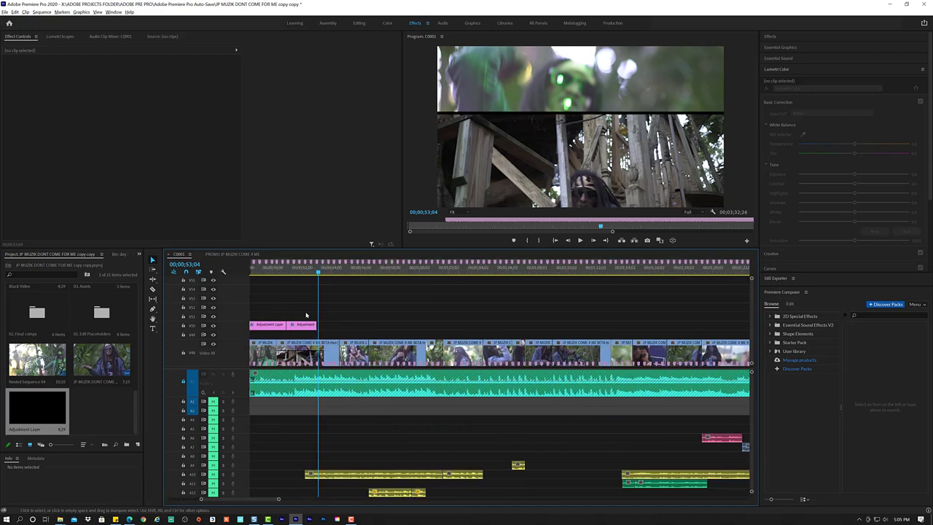
scroll(307, 315, "up", 1)
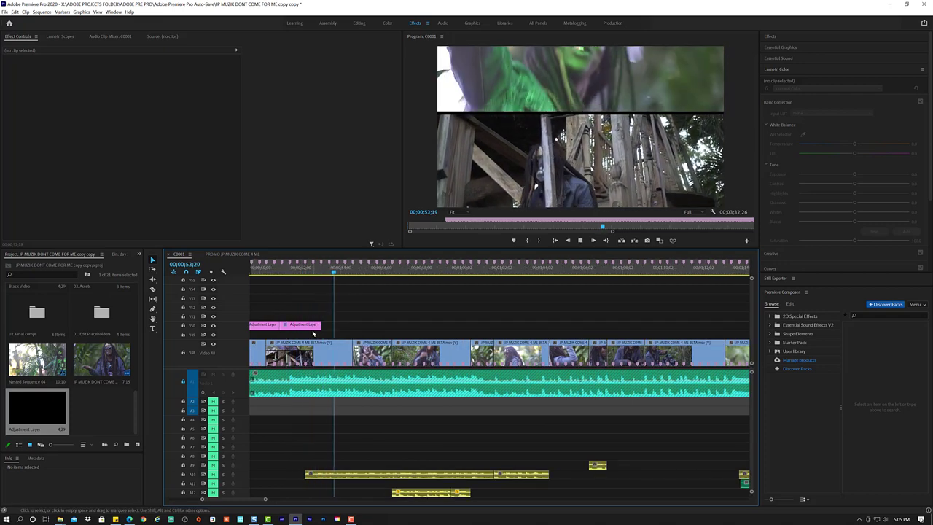
Duplicate the second adjustment layer onto the track above, placed after the others.
left_click(306, 273)
left_click_drag(308, 275, 312, 275)
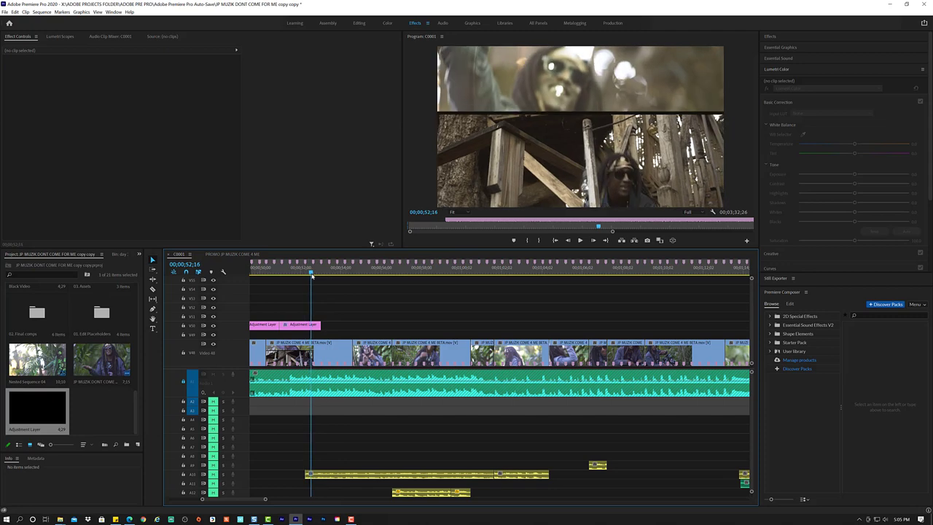
key("space")
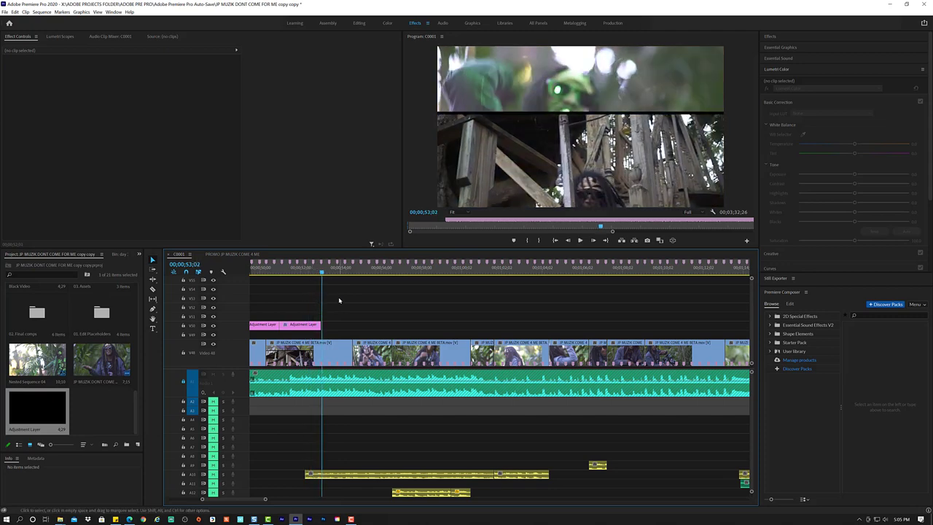
left_click(317, 327)
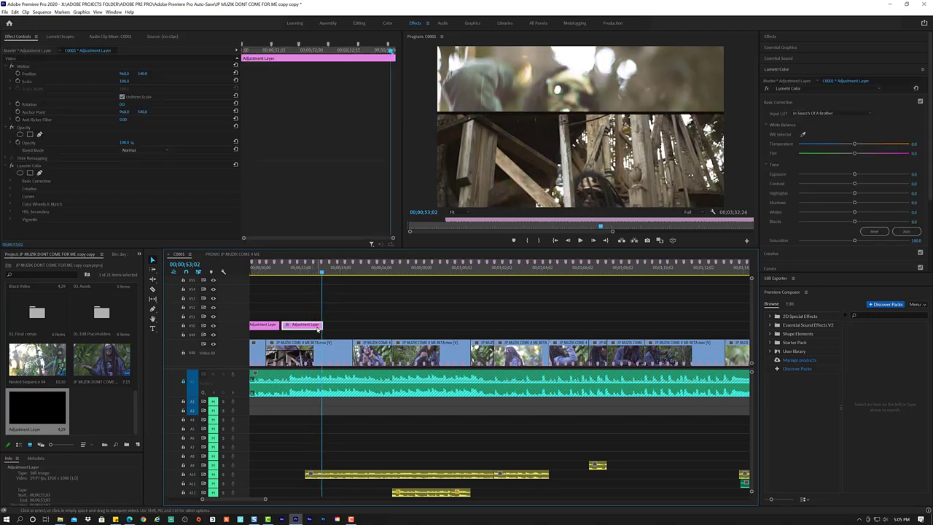
left_click_drag(319, 327, 326, 315, "alt")
left_click_drag(339, 326, 315, 328)
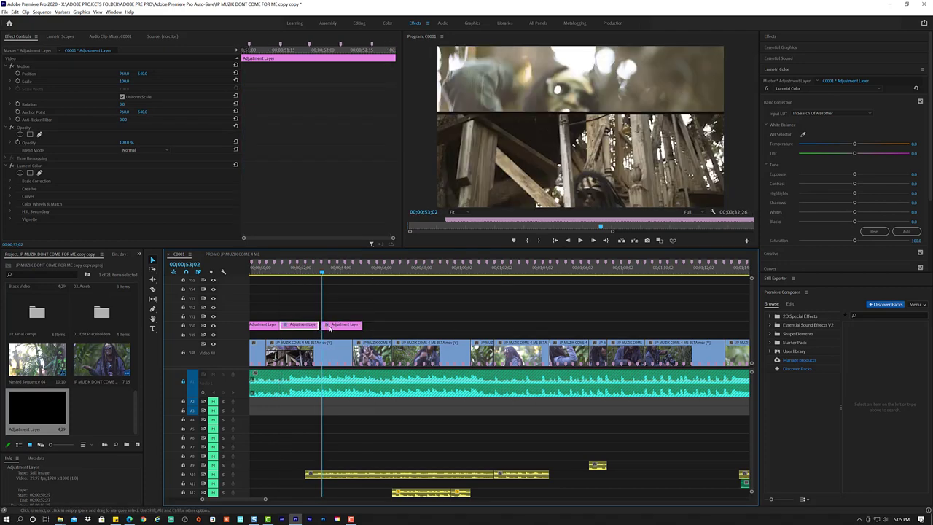
Set the copied layer's Position Y to 1000, then fine-tune it to 971.
left_click(330, 329)
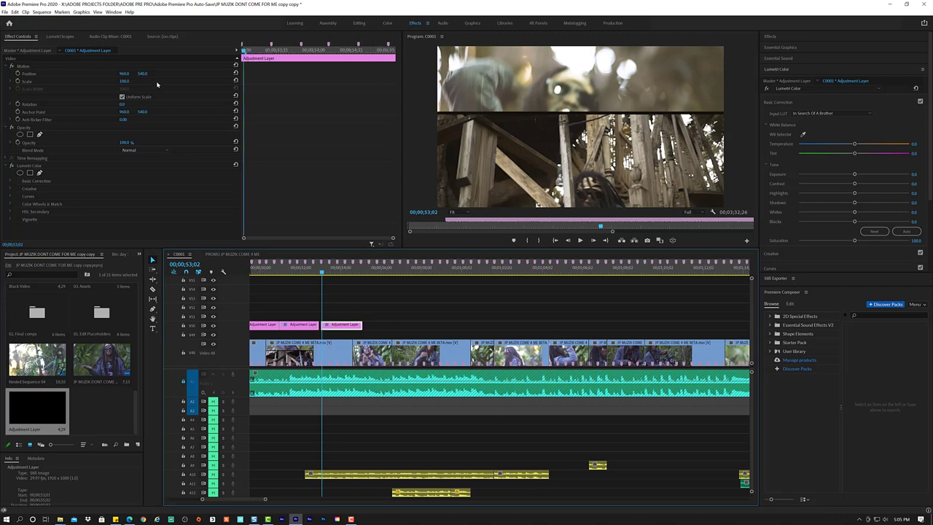
type("1000")
key("Return")
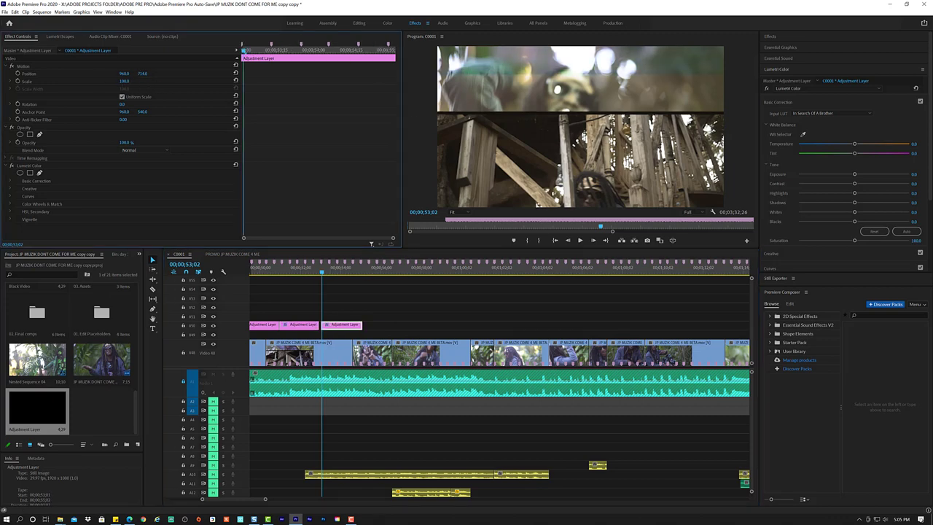
left_click_drag(142, 73, 131, 73)
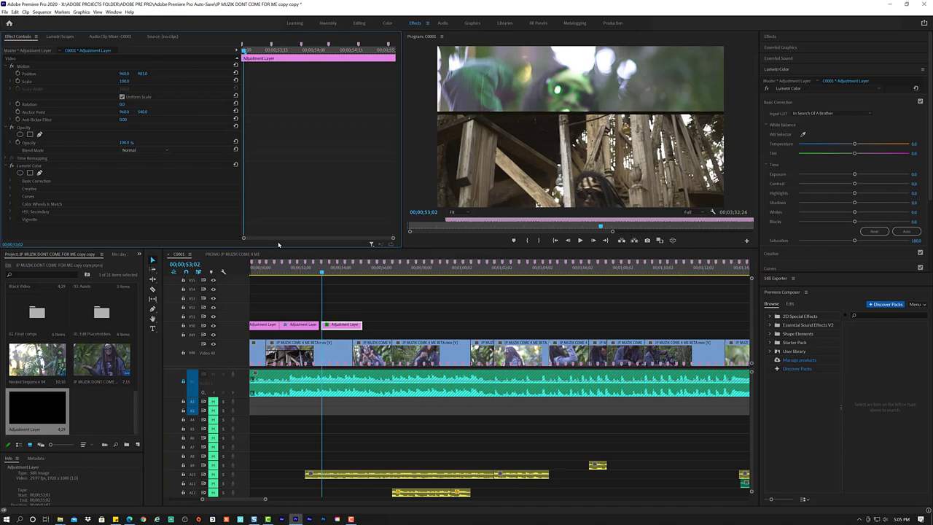
Delete the middle adjustment layer and stretch the copy left to fill the gap.
left_click(303, 268)
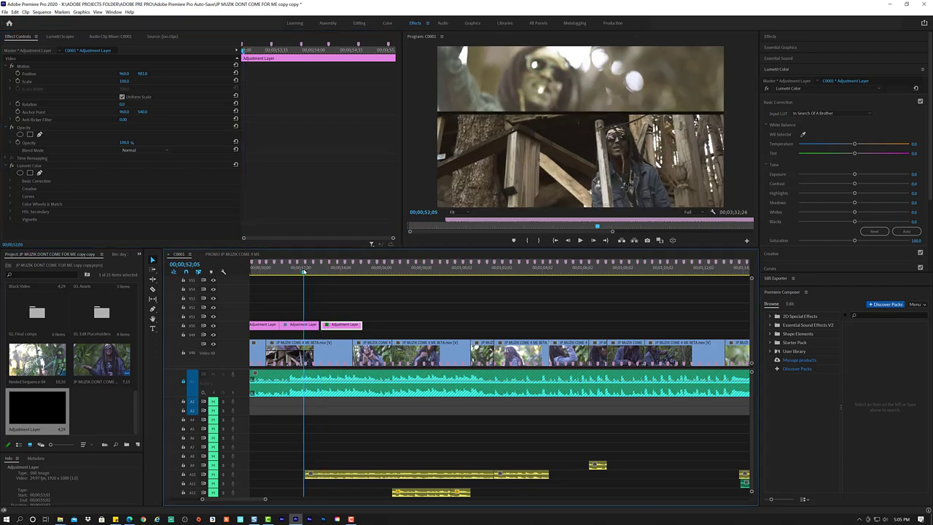
left_click(310, 326)
key("Delete")
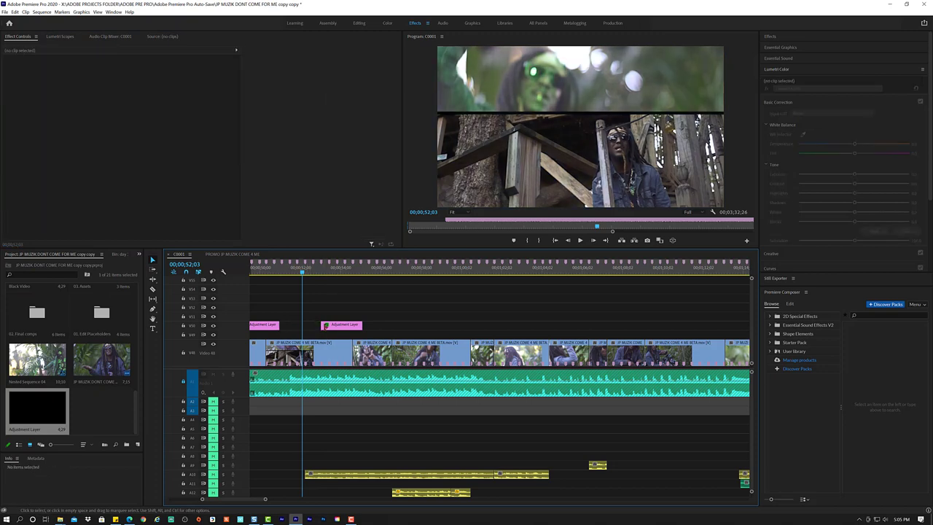
left_click_drag(322, 325, 281, 325)
Give the stretched adjustment layer the Blue label.
right_click(321, 326)
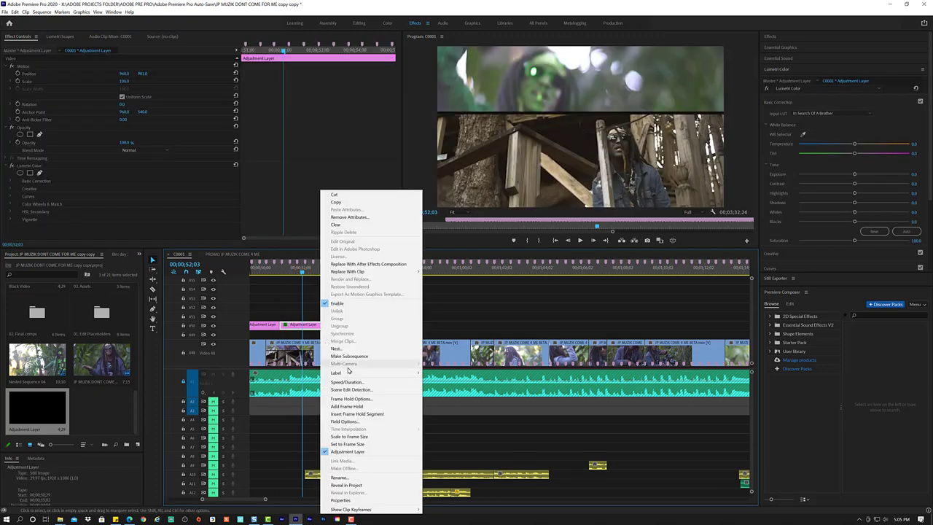
mouse_move(383, 373)
left_click(457, 450)
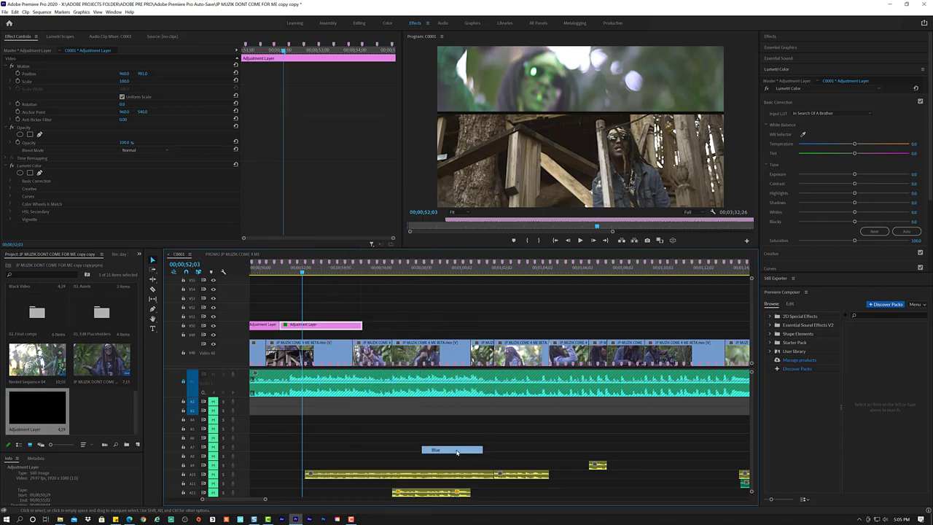
Preview from about 50;29 and trim the blue layer's end to about 54;12.
left_click(280, 273)
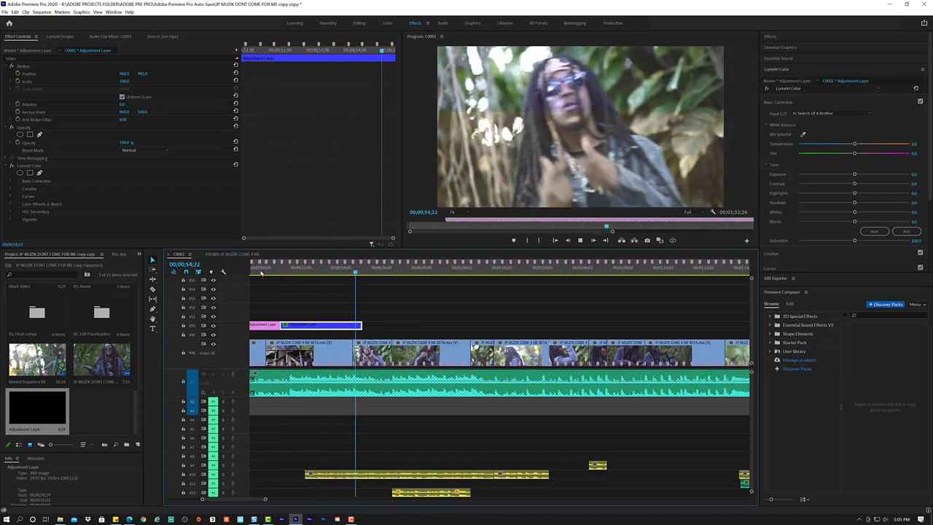
key("space")
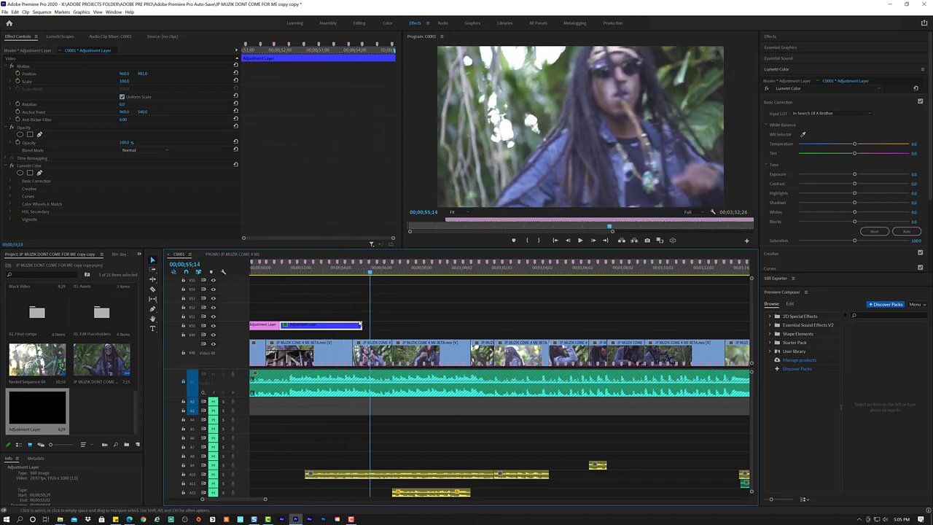
left_click_drag(358, 326, 352, 319)
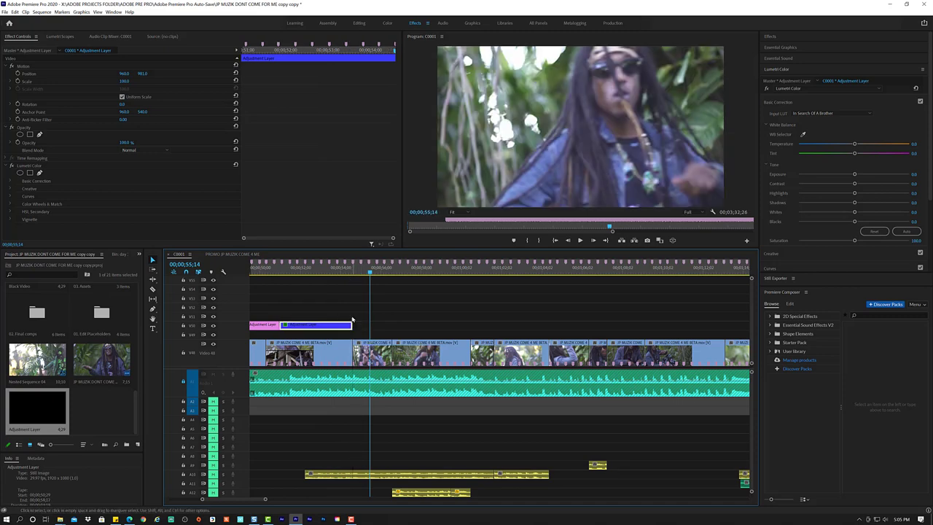
left_click(354, 268)
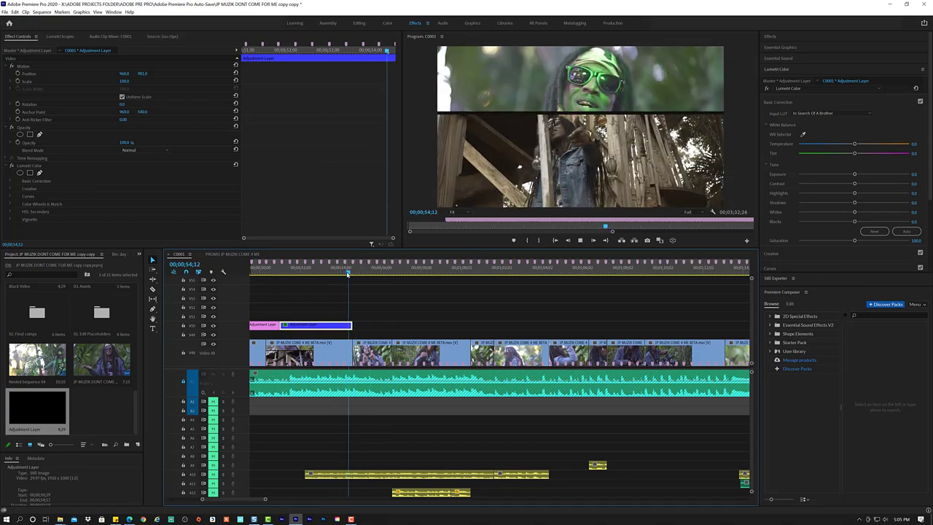
key("space")
key("space")
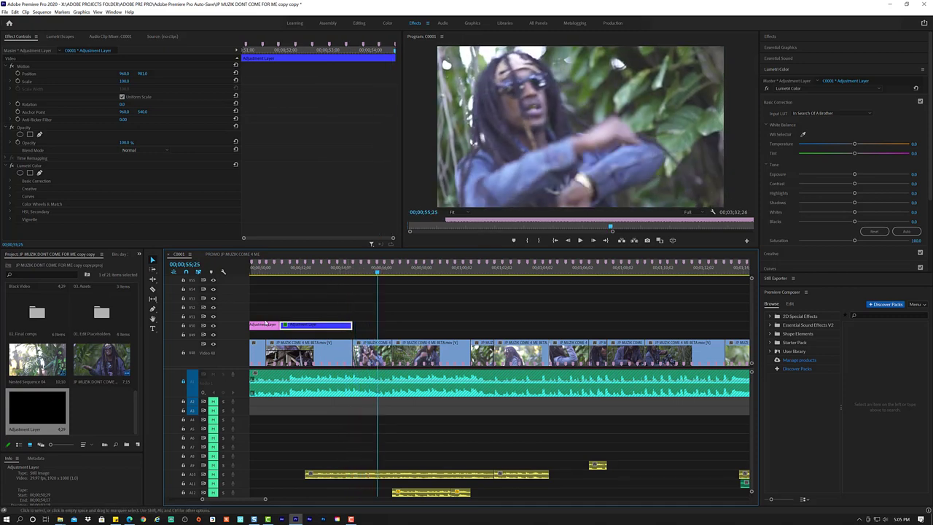
left_click(263, 327)
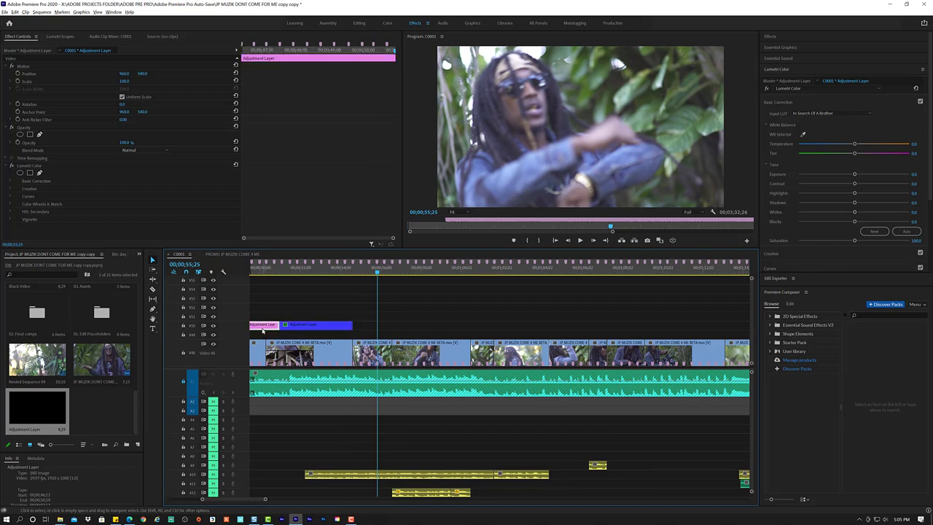
Duplicate the pink adjustment layer onto a higher track and extend its end to about 01;01.
left_click_drag(263, 331, 430, 319, "alt")
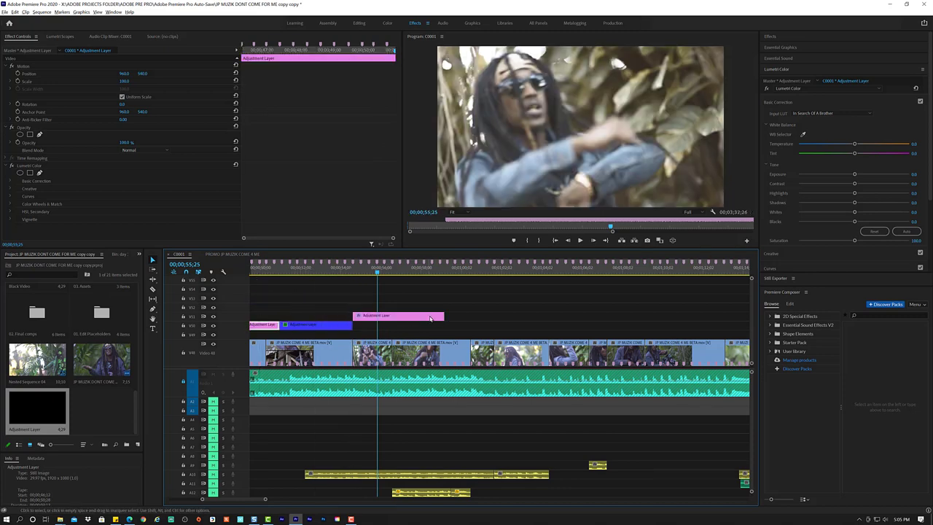
key("j")
key("l")
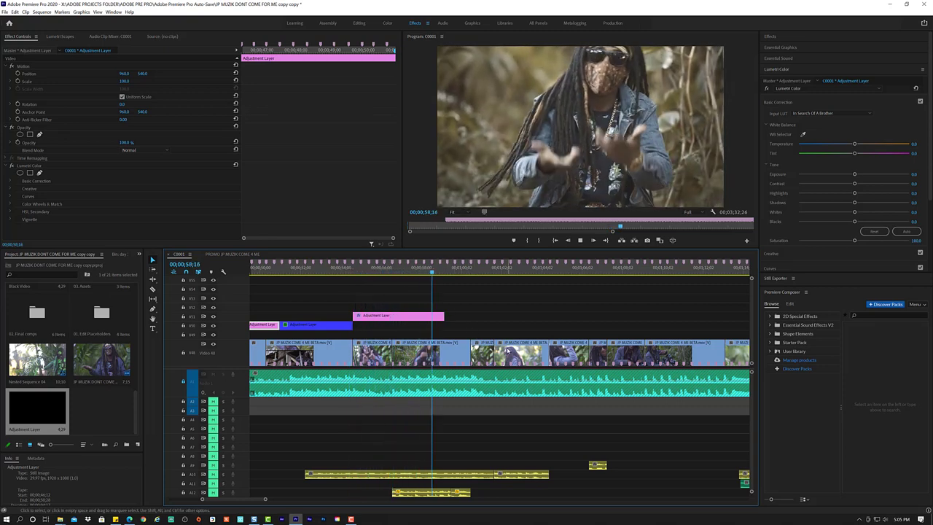
key("k")
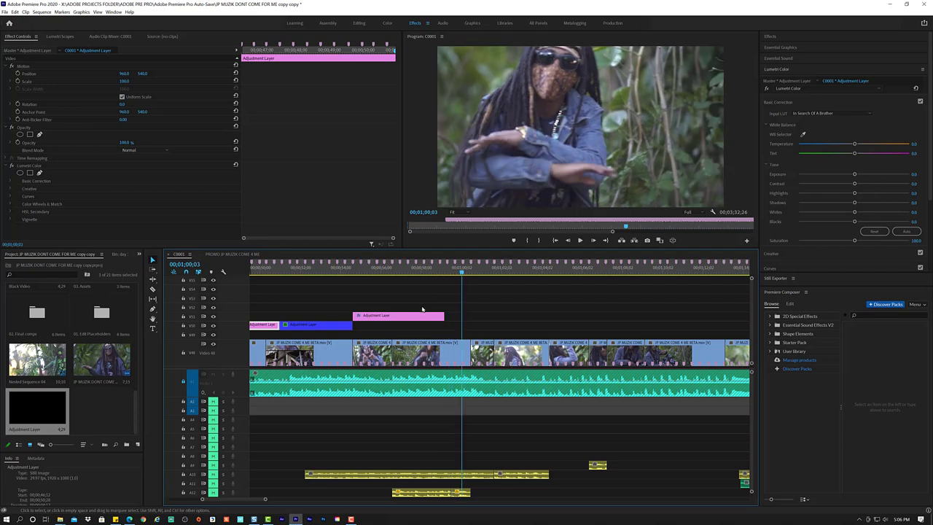
left_click_drag(442, 315, 465, 315)
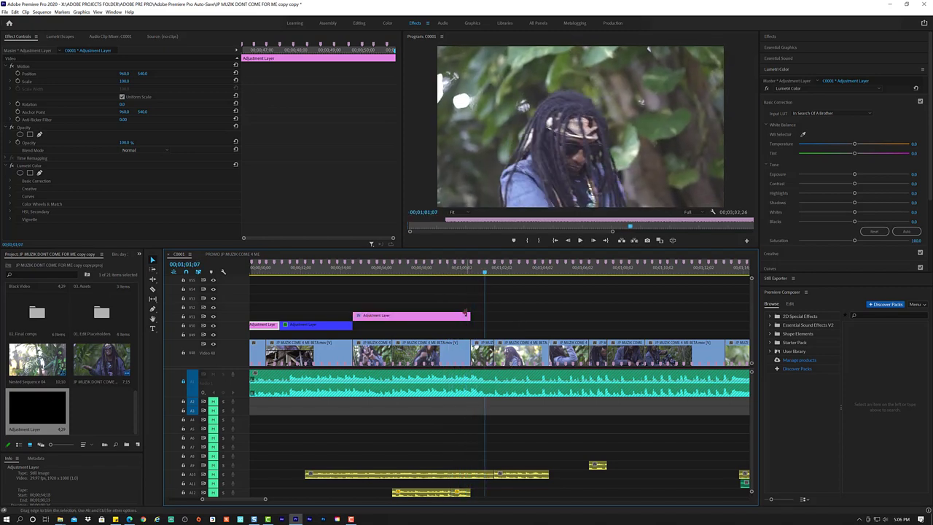
key("space")
Keep lengthening the copied pink layer out to about 01;12;19.
left_click_drag(485, 313, 550, 310)
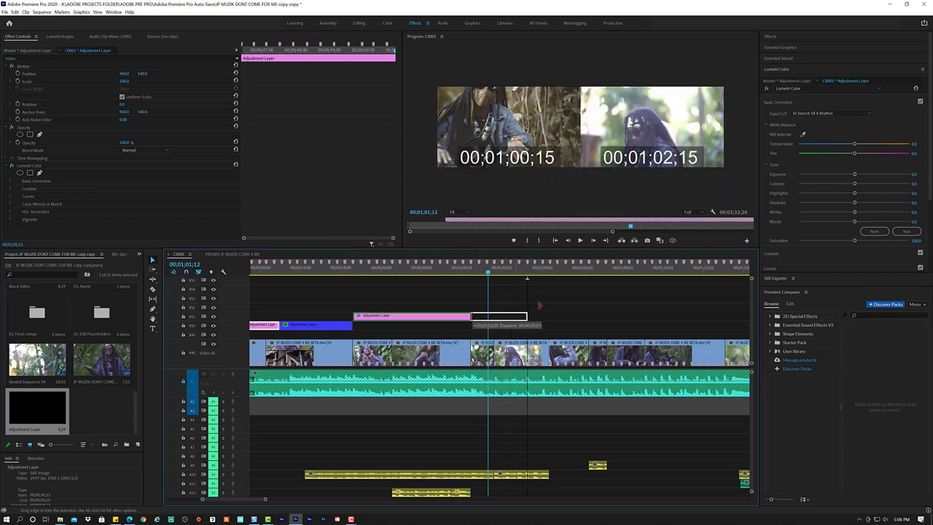
key("space")
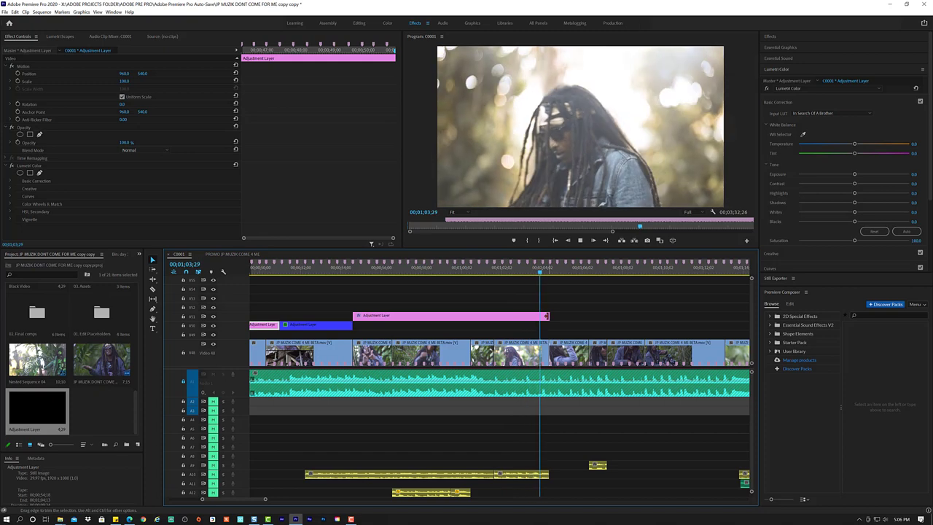
left_click_drag(546, 315, 620, 315)
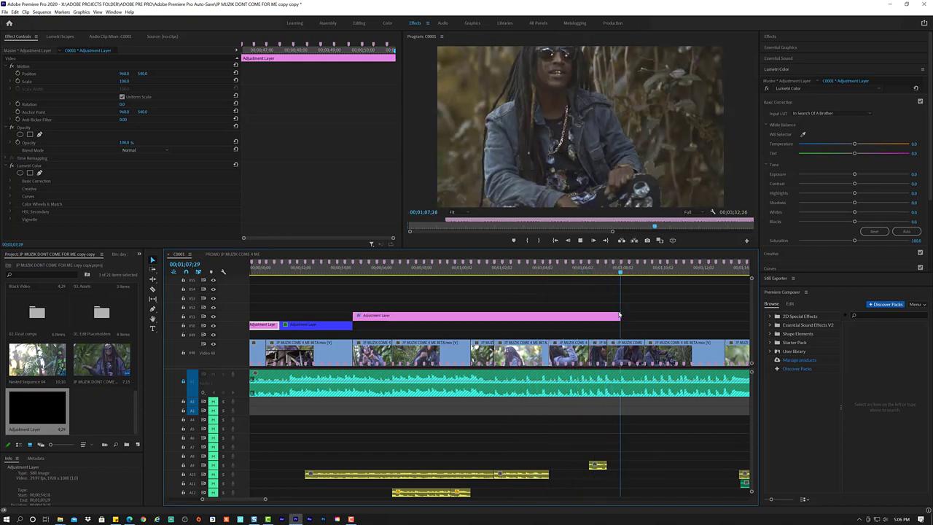
key("space")
left_click_drag(622, 316, 723, 316)
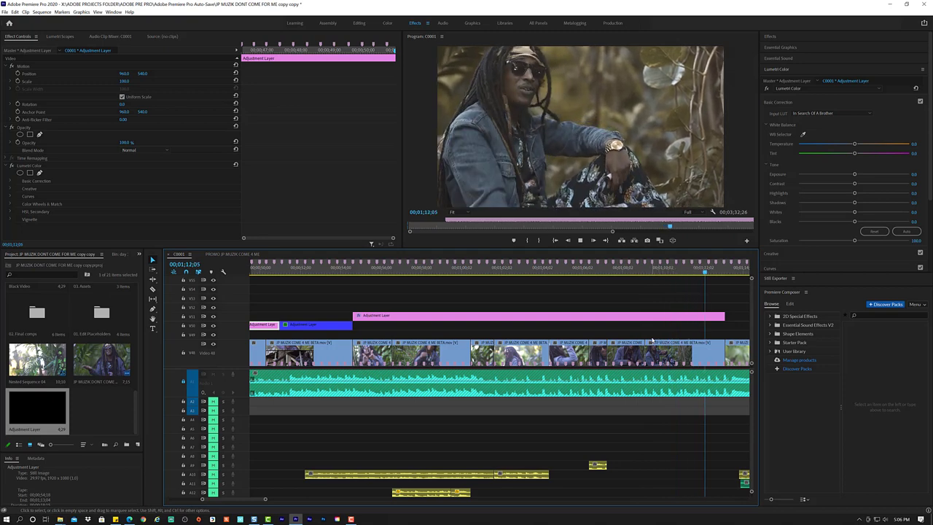
key("space")
Set the pink layer's end to 00;01;14;18, just before the phone-call shot.
key("minus")
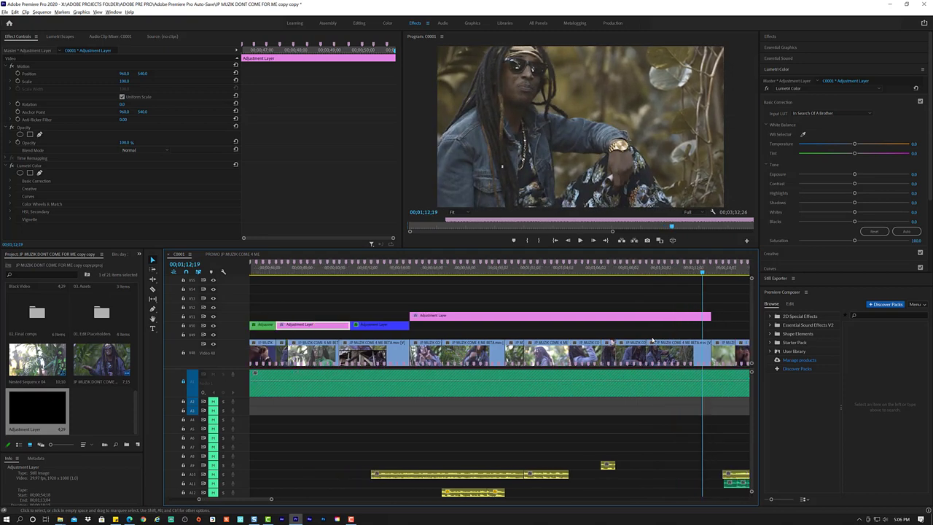
key("minus")
key("minus")
key("minus")
key("minus")
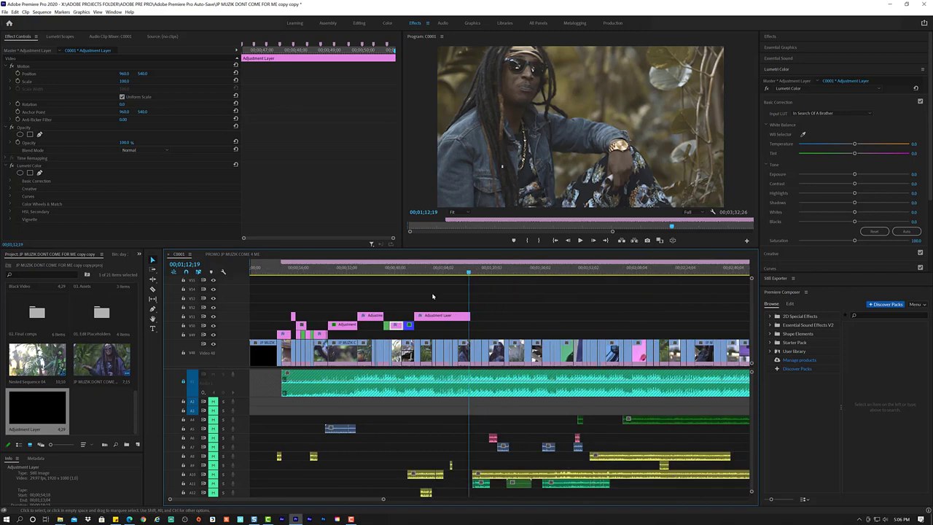
key("equal")
key("equal")
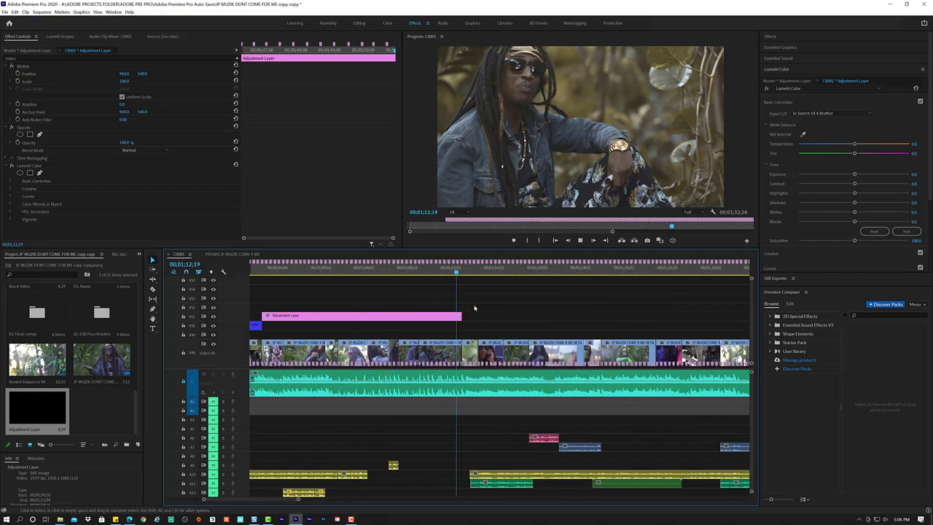
key("space")
key("space")
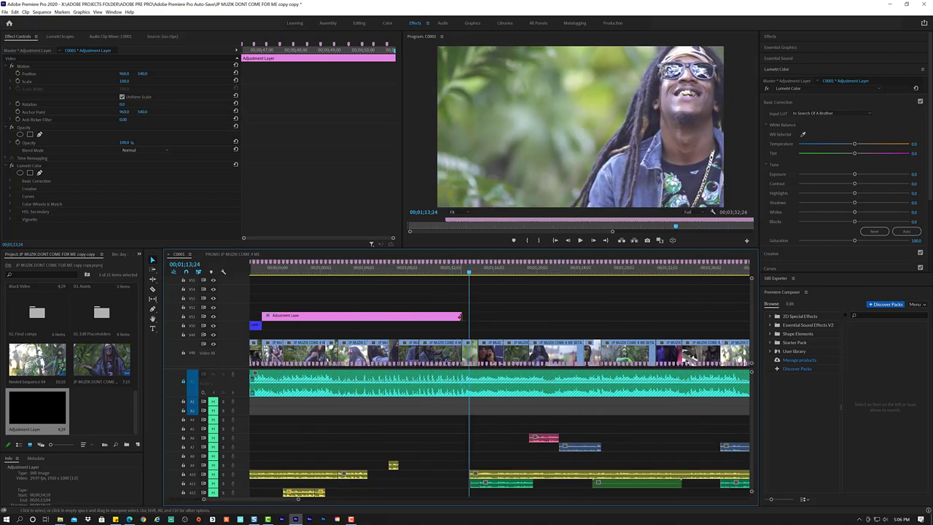
left_click_drag(462, 316, 478, 316)
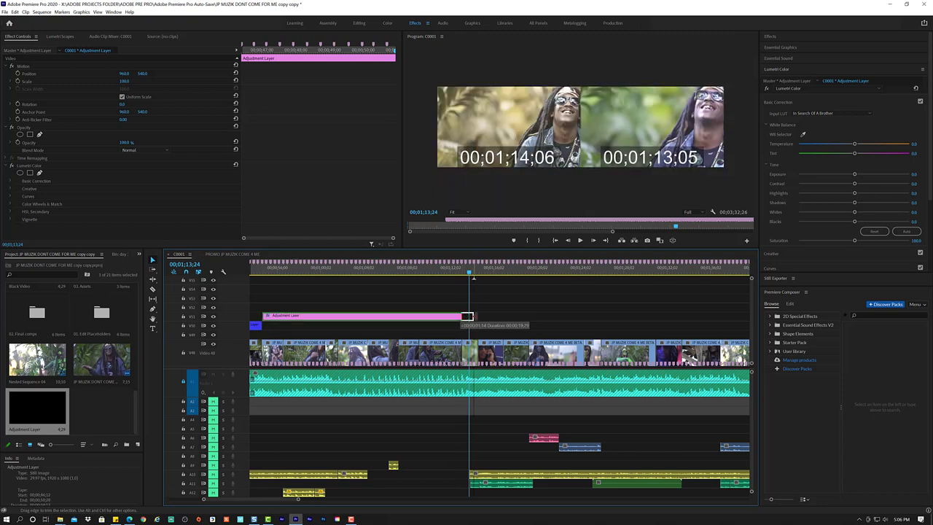
key("space")
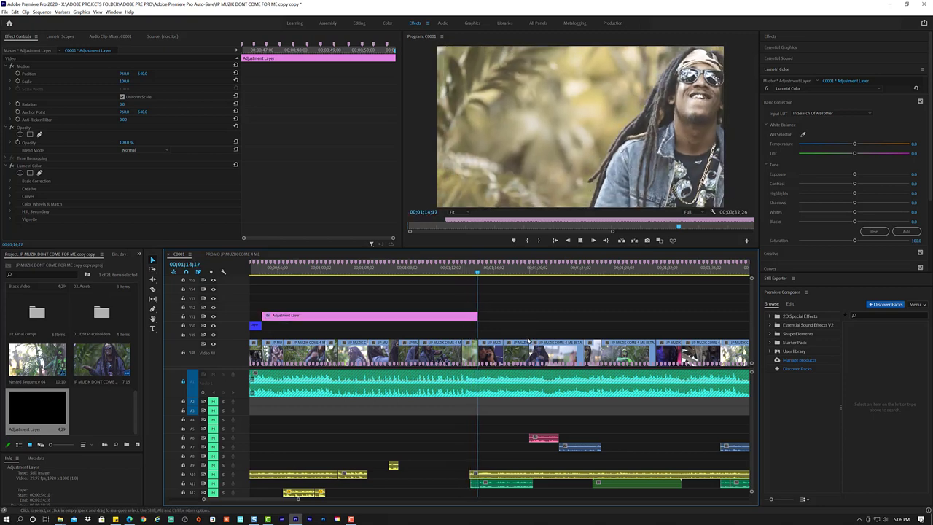
key("space")
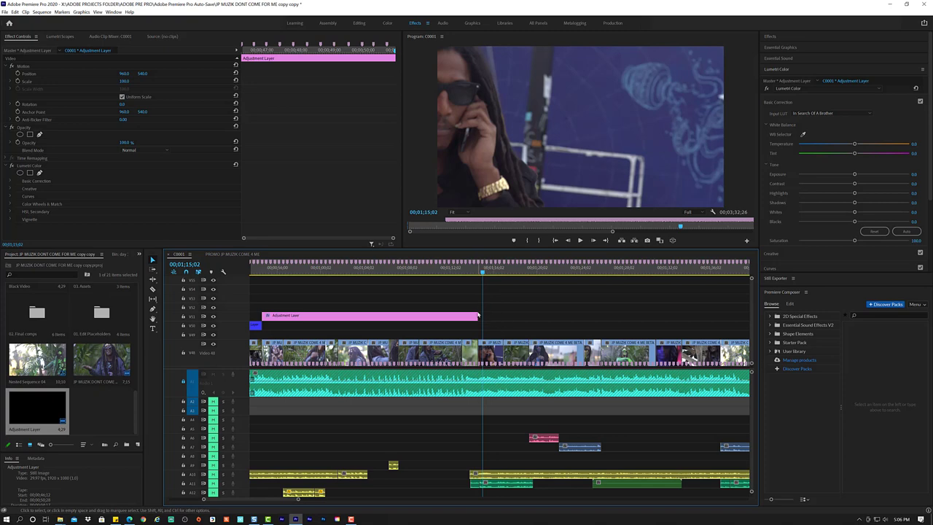
left_click_drag(474, 315, 471, 316)
left_click_drag(483, 272, 480, 274)
Copy the green Navigator adjustment layer over the phone-call shot and lengthen it by 12 frames.
scroll(332, 330, "down", 1)
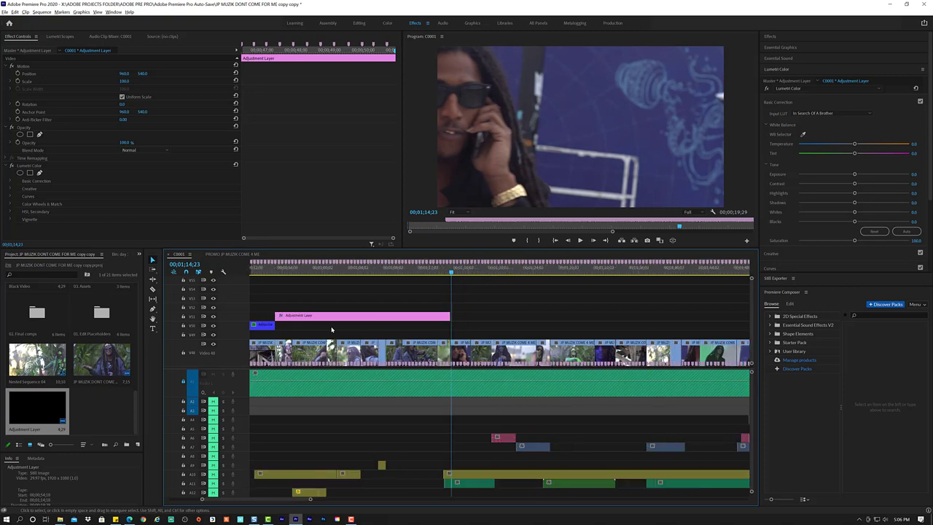
scroll(332, 330, "down", 1)
scroll(330, 330, "down", 1)
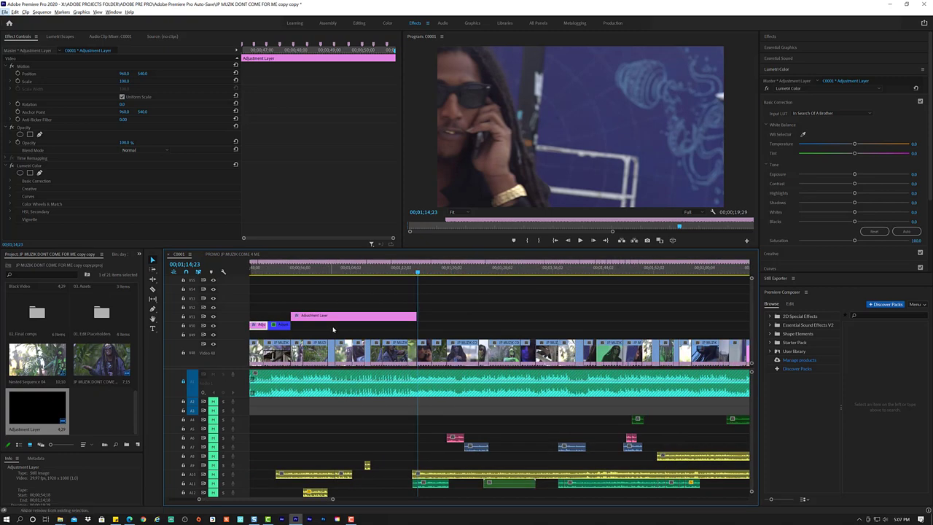
left_click(358, 299)
scroll(358, 298, "up", 4)
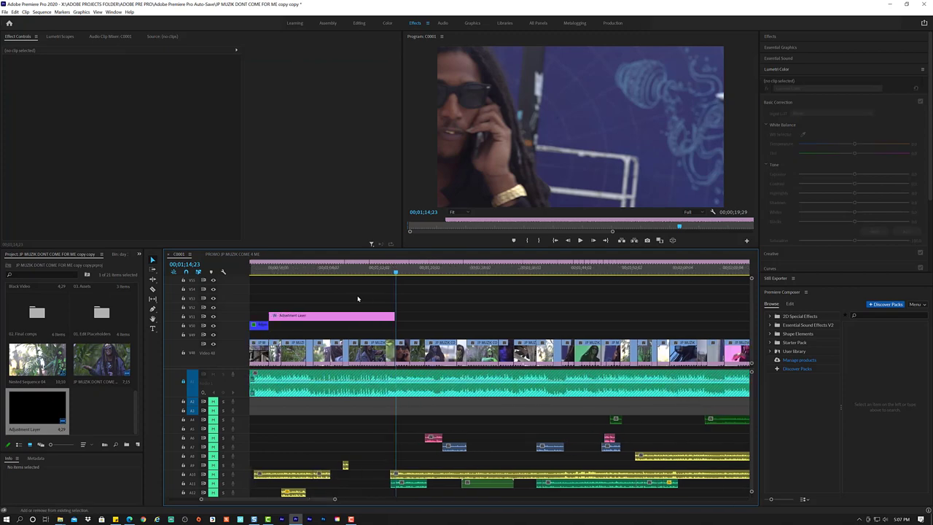
scroll(358, 299, "up", 2)
scroll(358, 301, "up", 2)
scroll(358, 302, "up", 2)
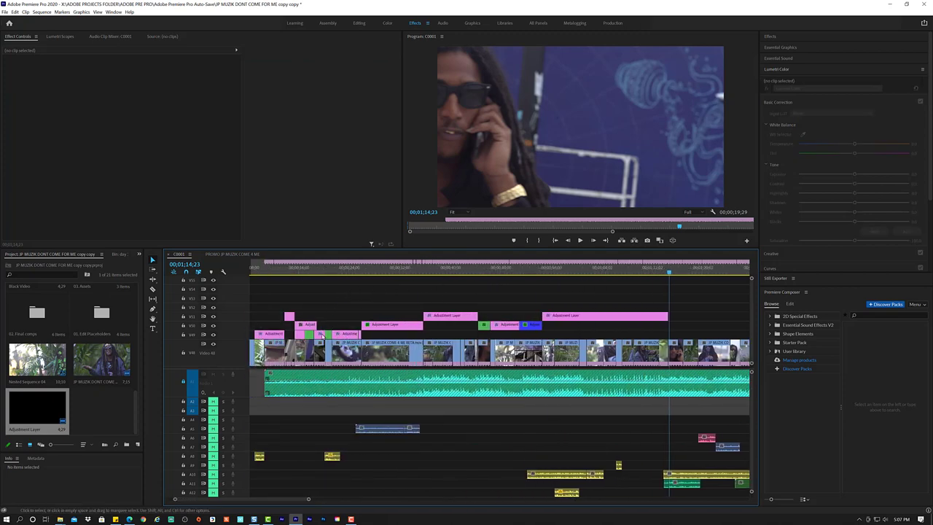
left_click(320, 335)
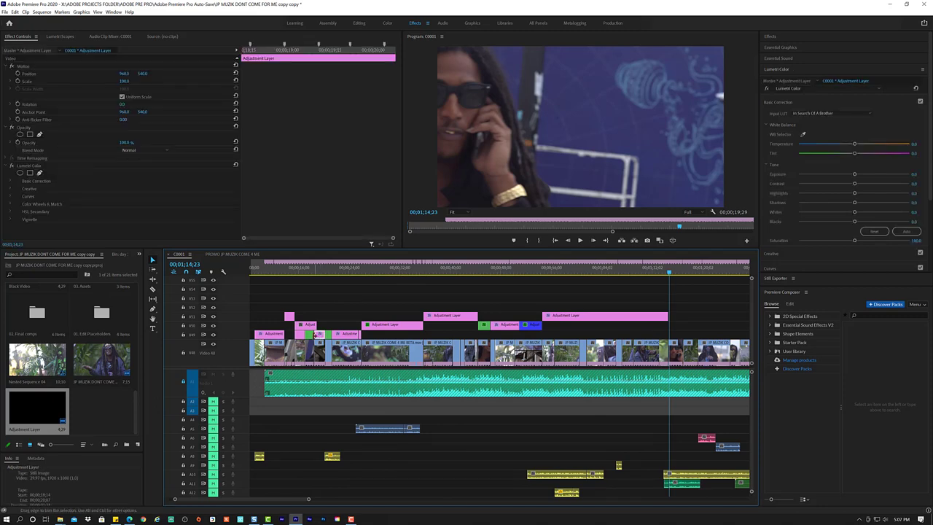
left_click(309, 337)
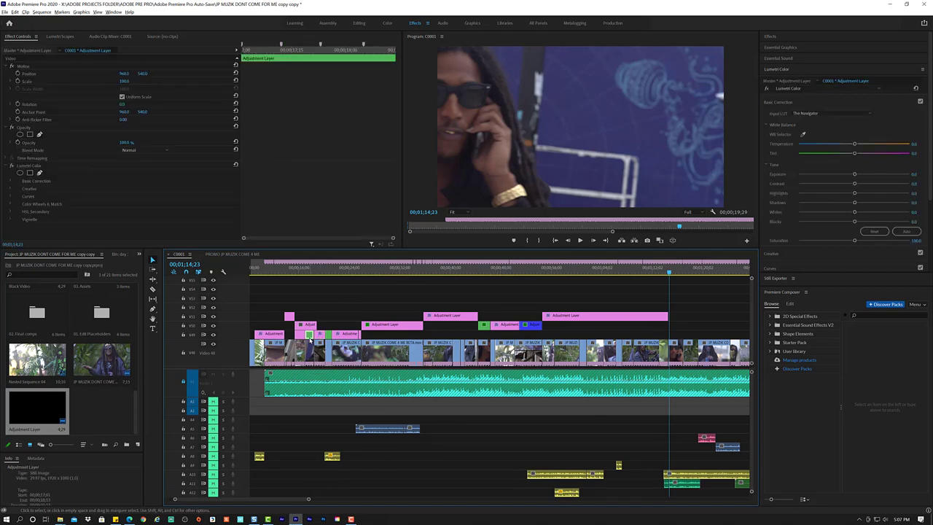
left_click_drag(310, 337, 676, 331)
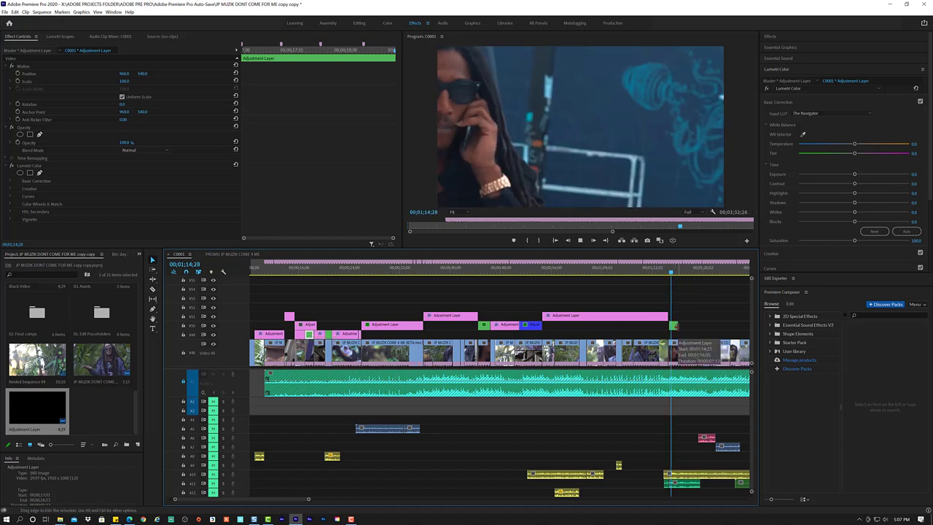
left_click_drag(676, 326, 679, 326)
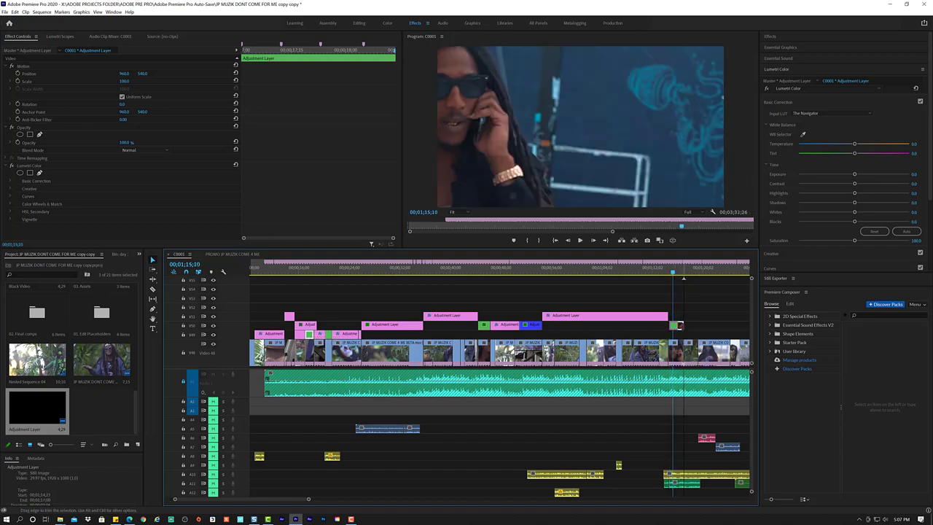
left_click(677, 325)
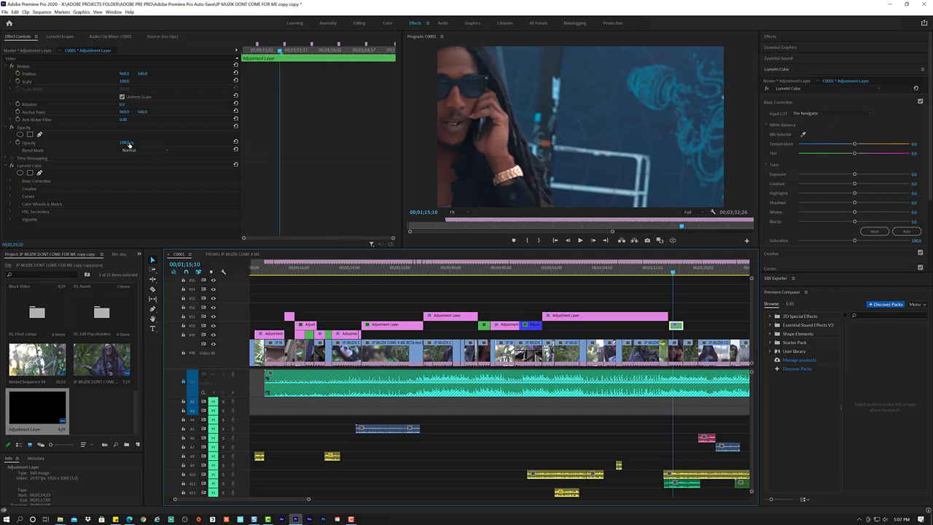
Lower the green layer's opacity to 36%, adjust its Lumetri Blacks, and trim its end near 1;16;29.
left_click_drag(129, 144, 108, 144)
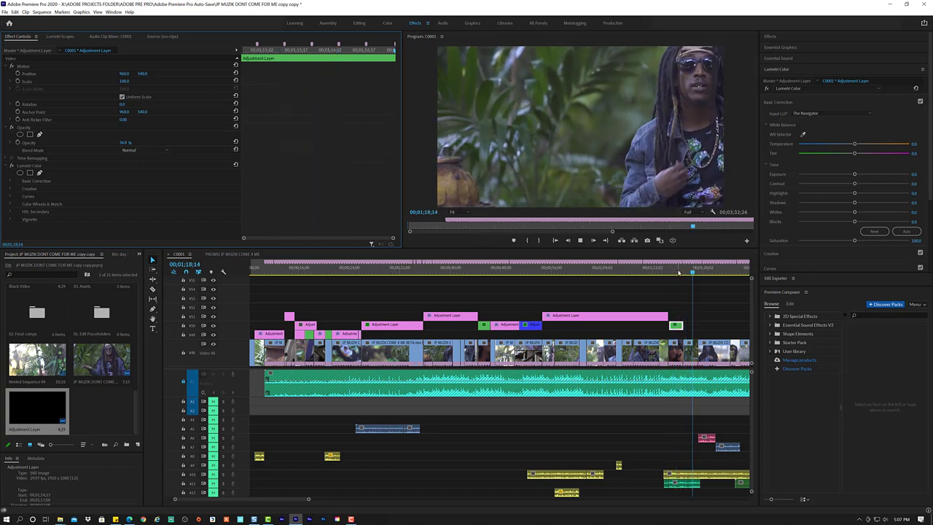
key("space")
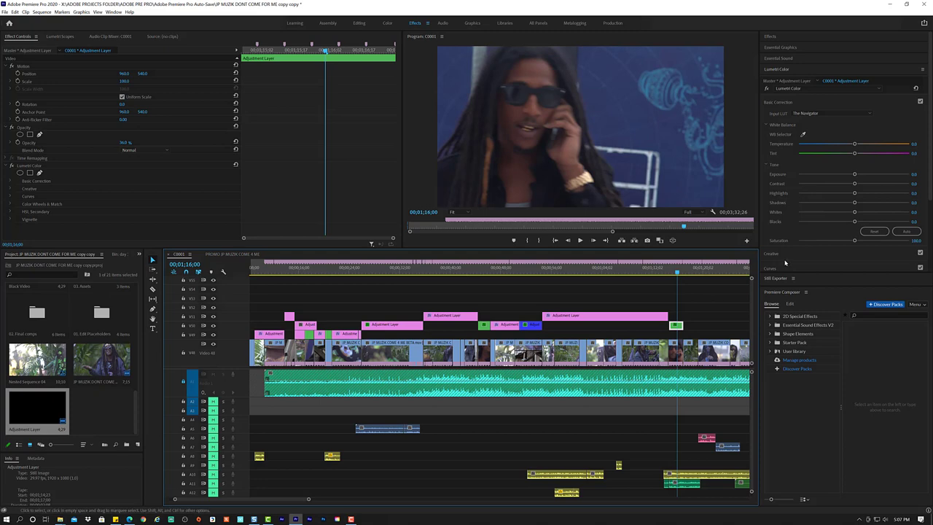
left_click_drag(855, 225, 858, 225)
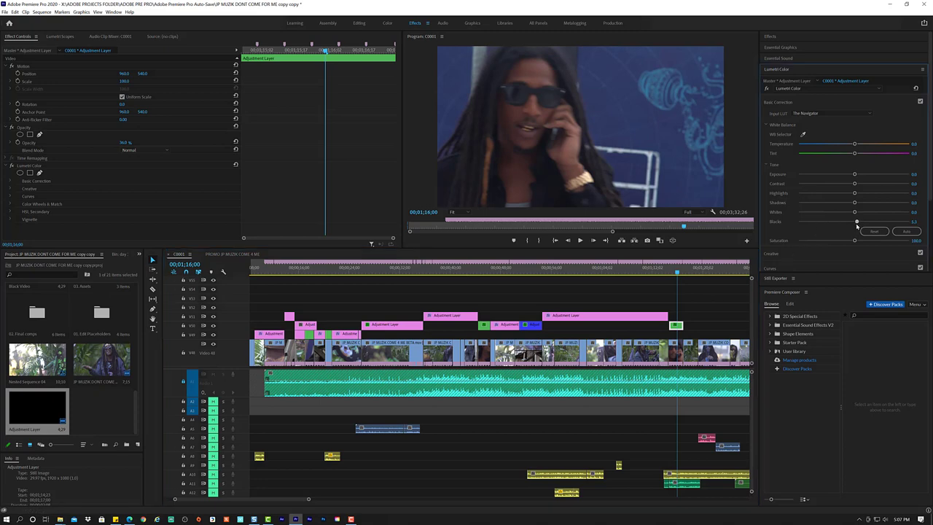
key("space")
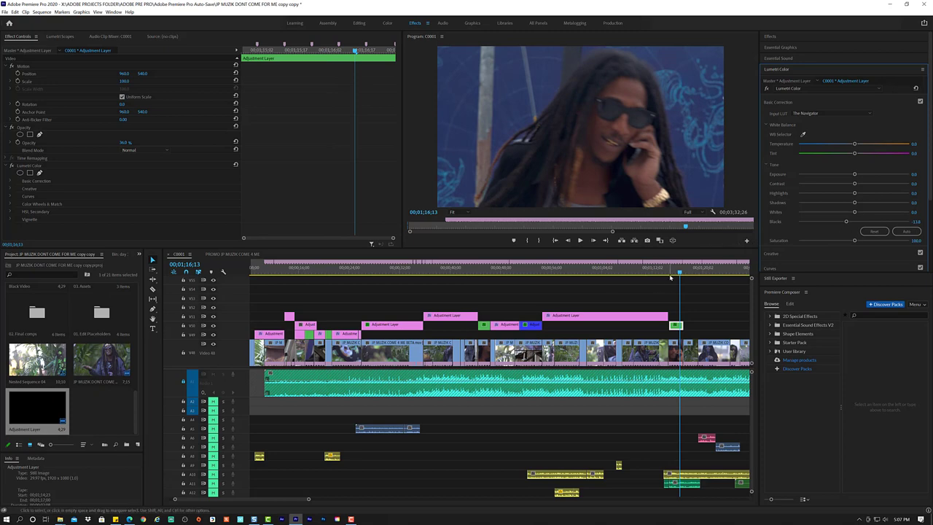
left_click_drag(669, 271, 685, 274)
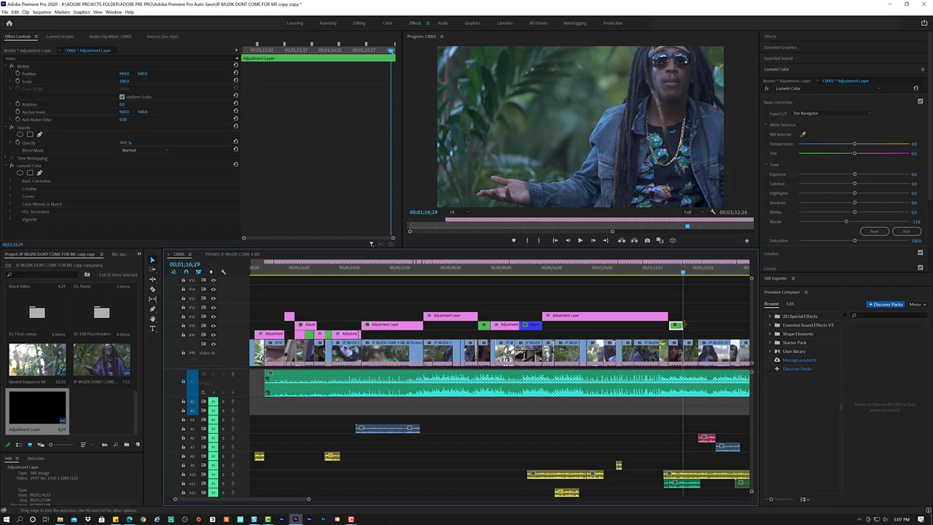
left_click_drag(681, 325, 678, 327)
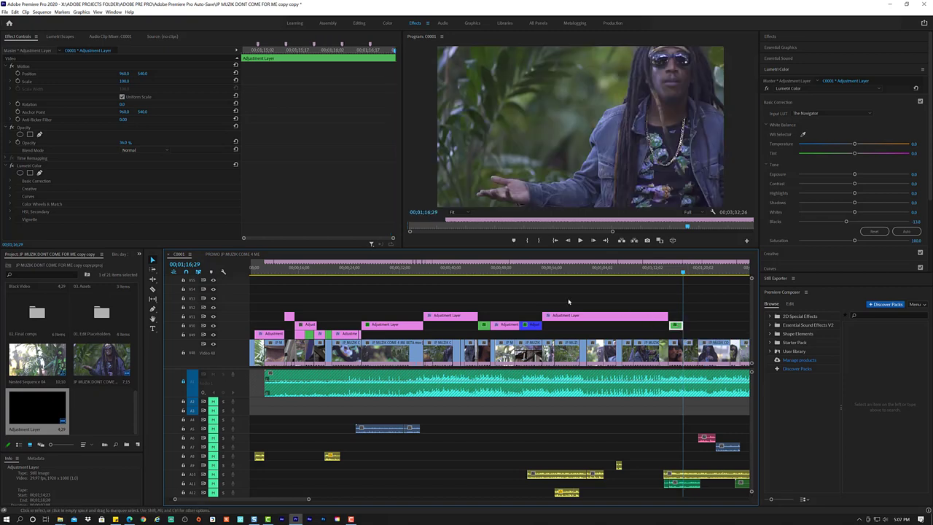
Duplicate the small pink adjustment layer onto V3 near the playhead, shorten its end, and play it back.
left_click(511, 325)
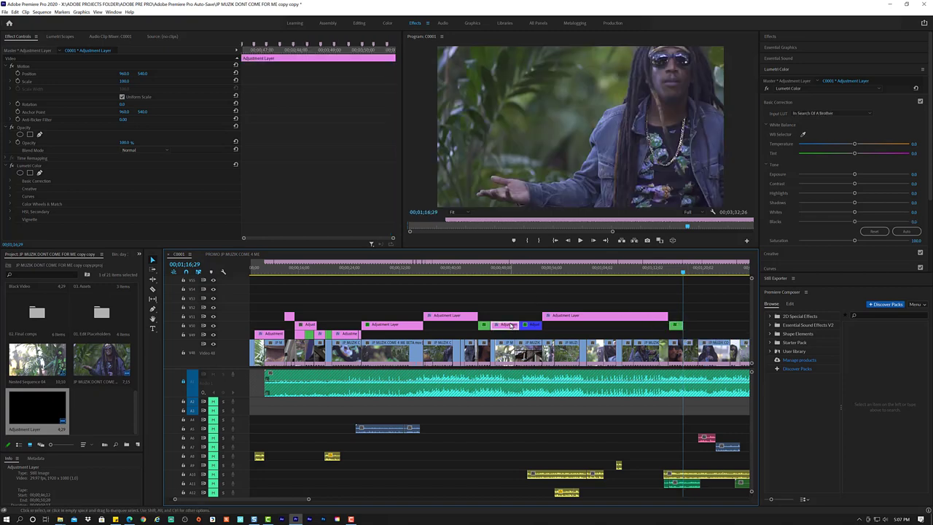
left_click_drag(511, 325, 707, 317)
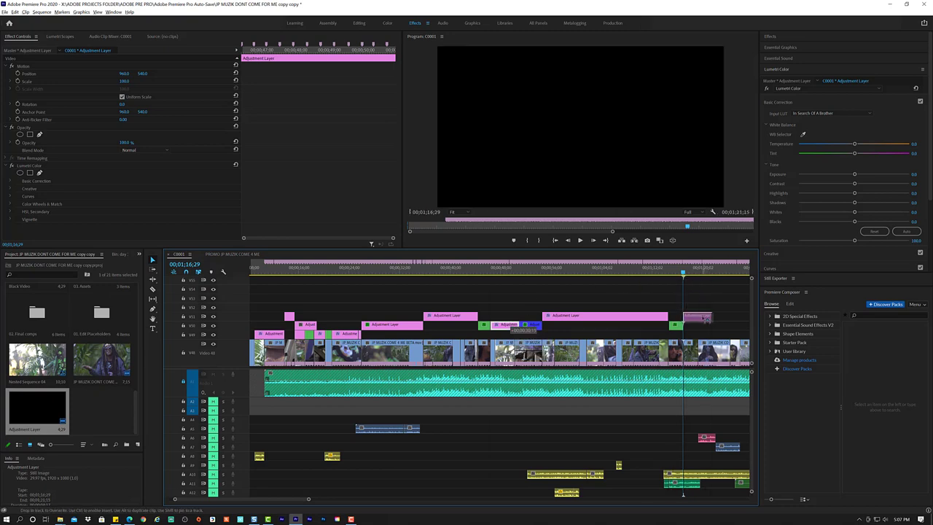
left_click_drag(706, 319, 707, 319)
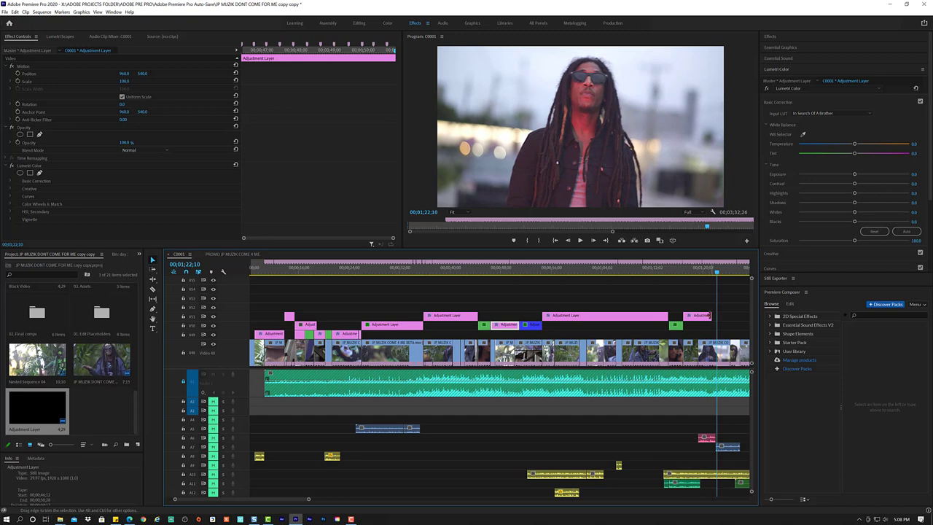
left_click_drag(702, 316, 693, 321)
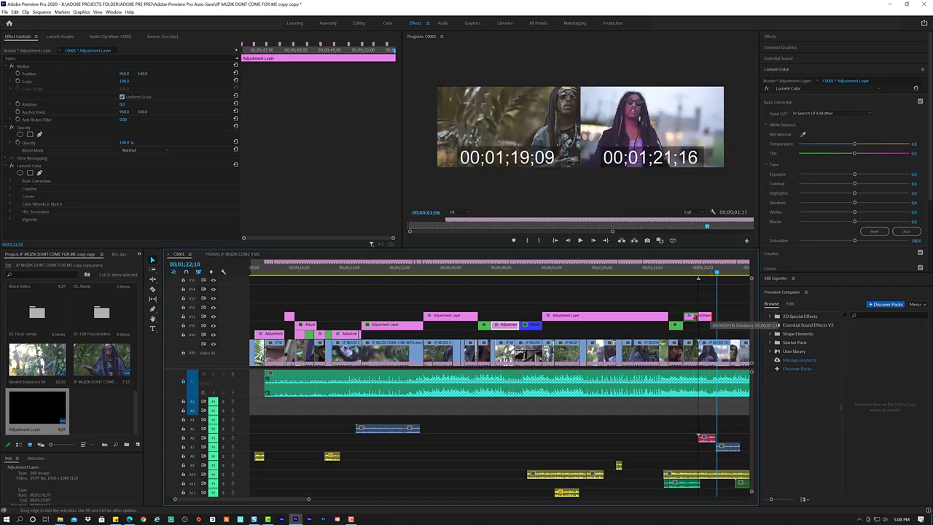
left_click(689, 271)
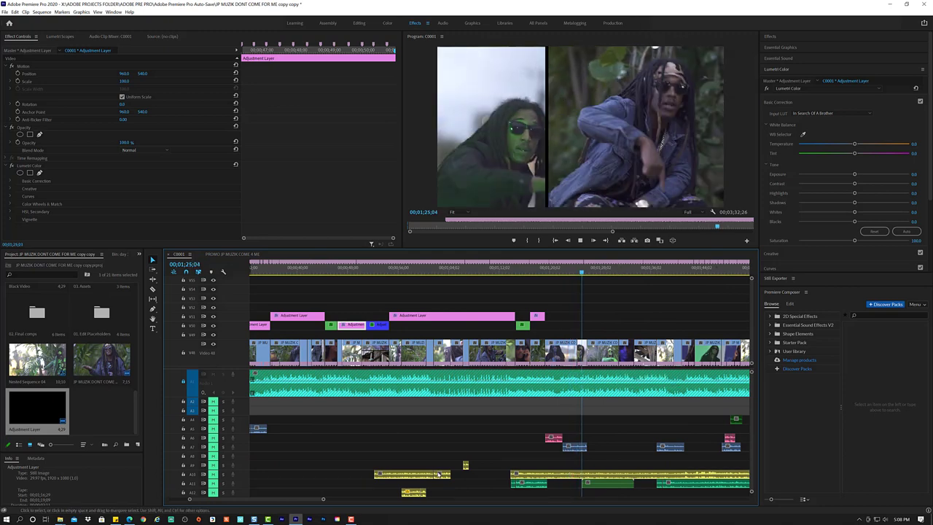
key("space")
left_click_drag(574, 271, 538, 279)
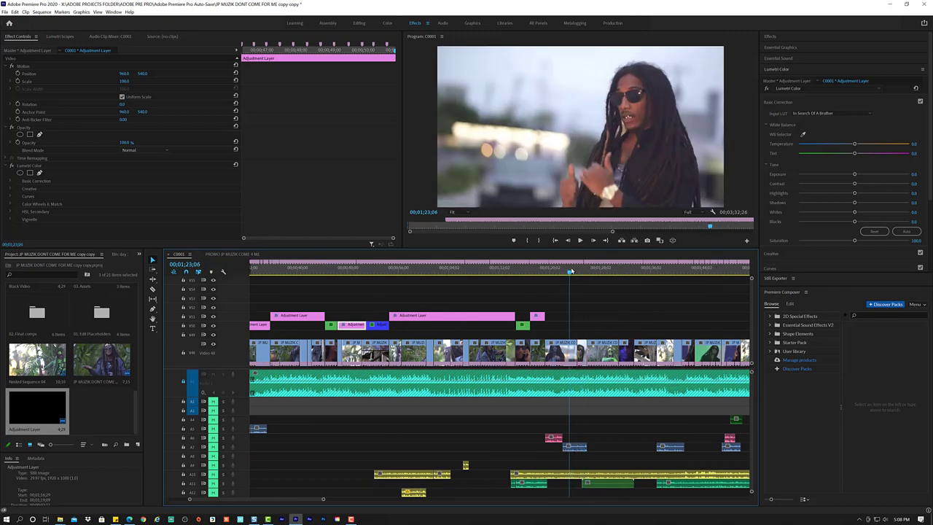
left_click(536, 318)
Move the pink layer about seven seconds later and set its Position X near 1693, nudged slightly left.
left_click_drag(551, 318, 587, 315)
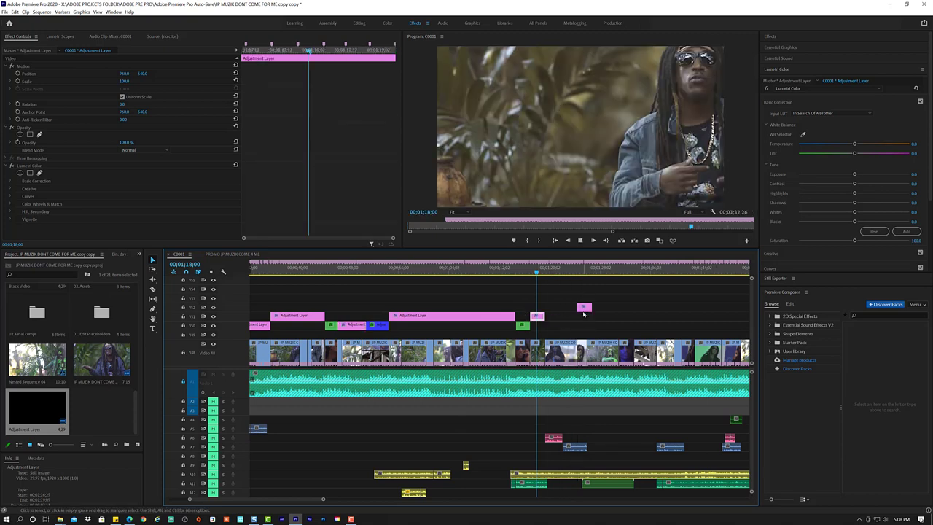
left_click(576, 273)
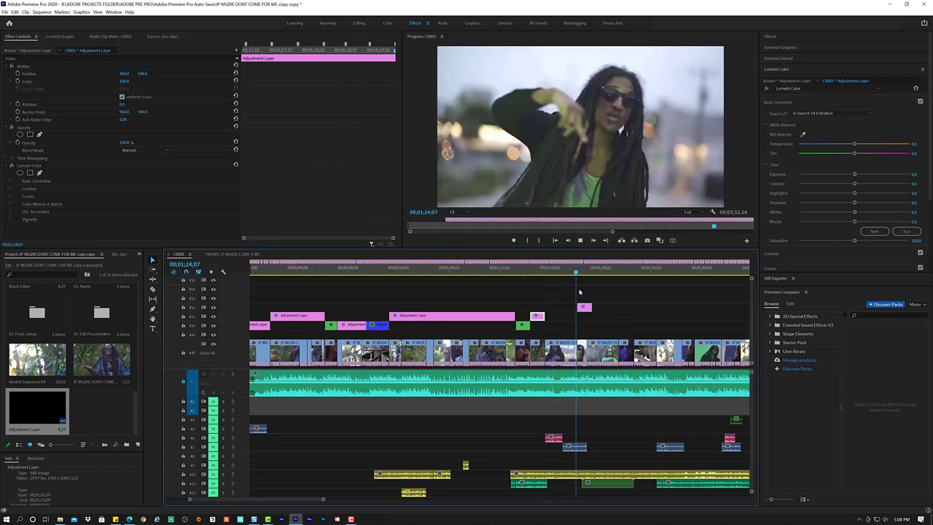
key("space")
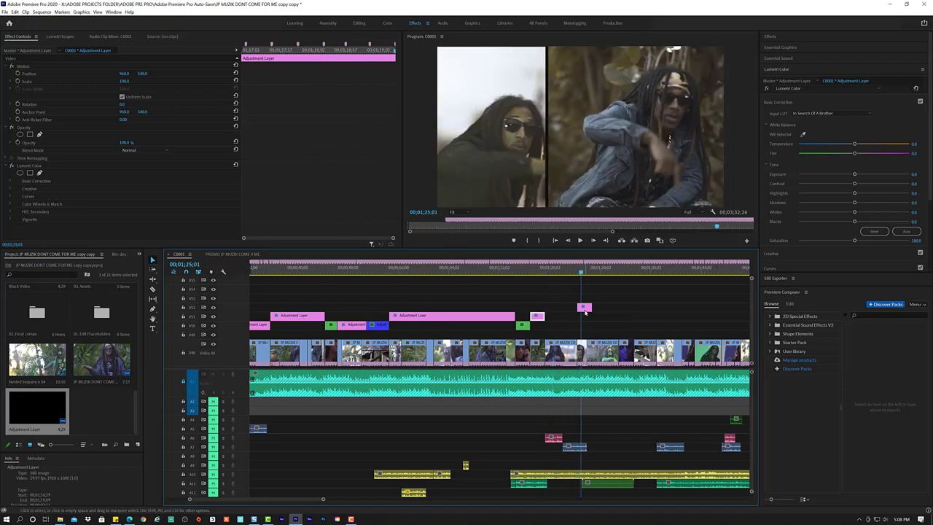
left_click(585, 308)
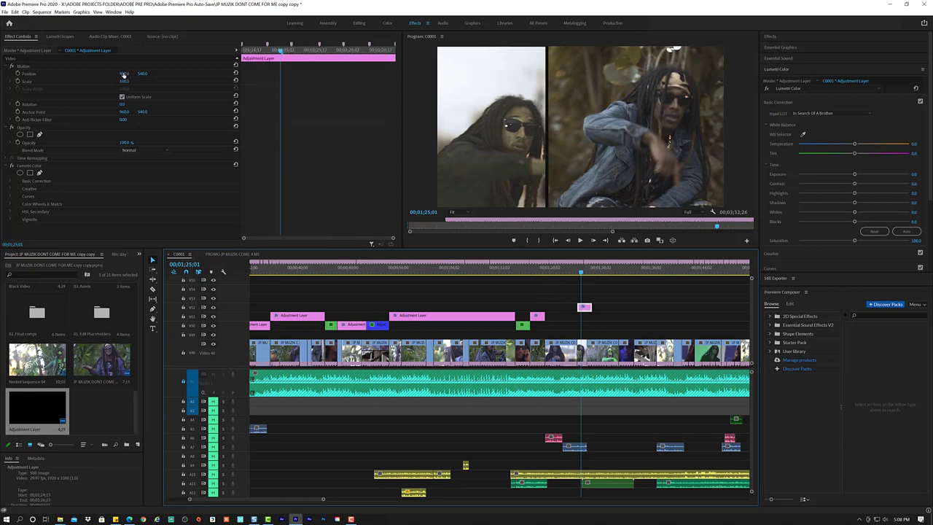
left_click_drag(124, 74, 219, 74)
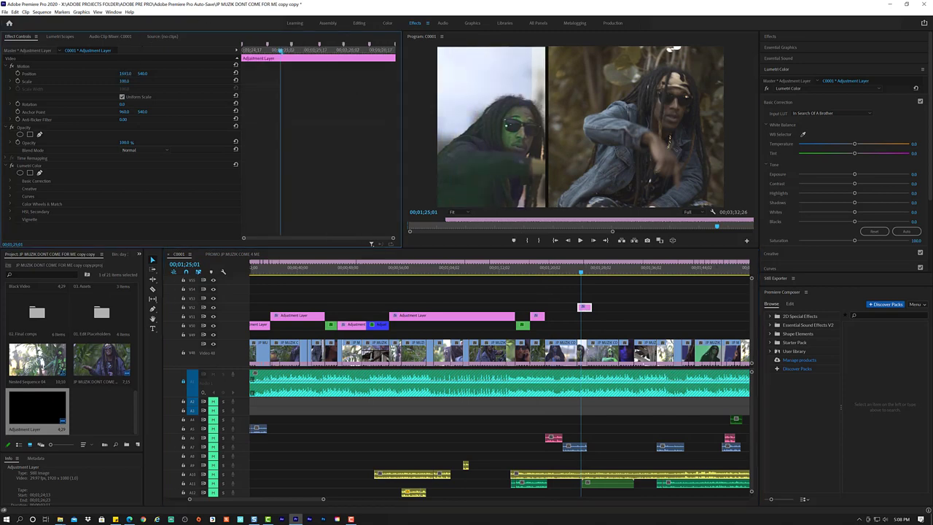
left_click_drag(125, 73, 121, 74)
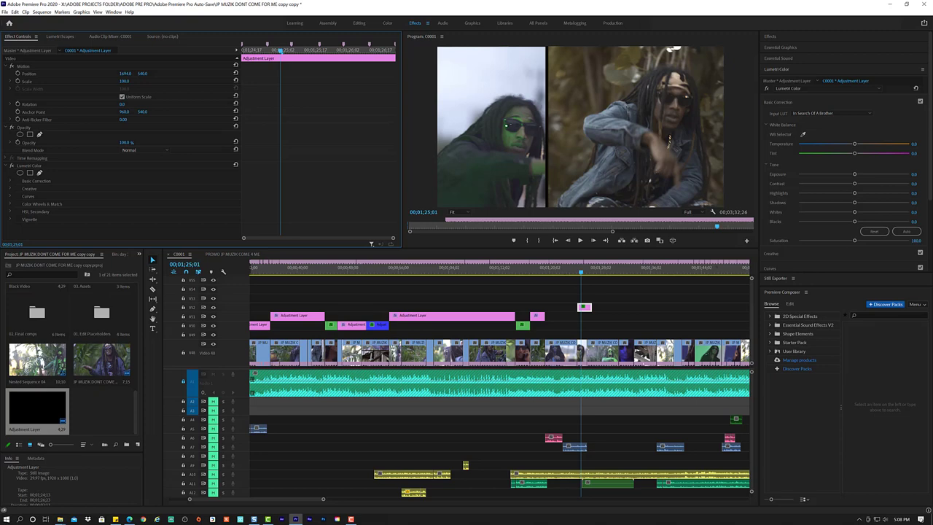
key("space")
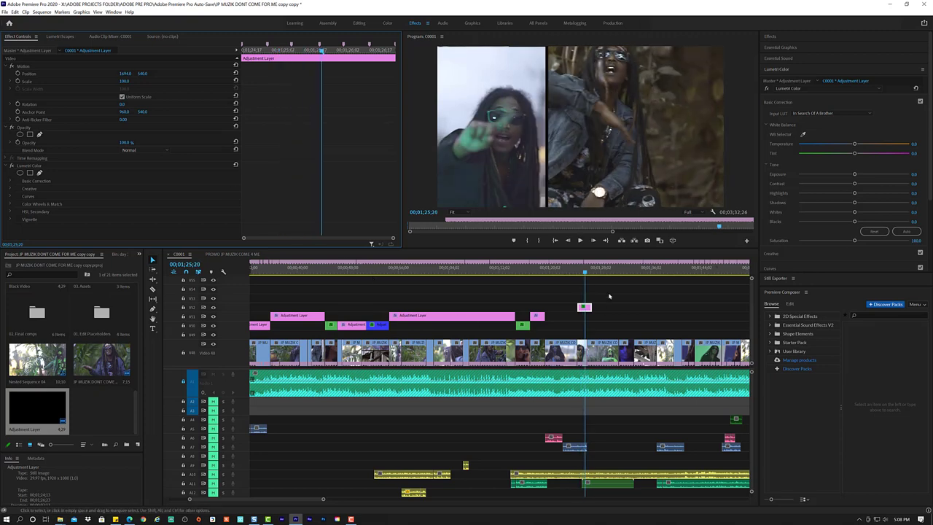
left_click(587, 277)
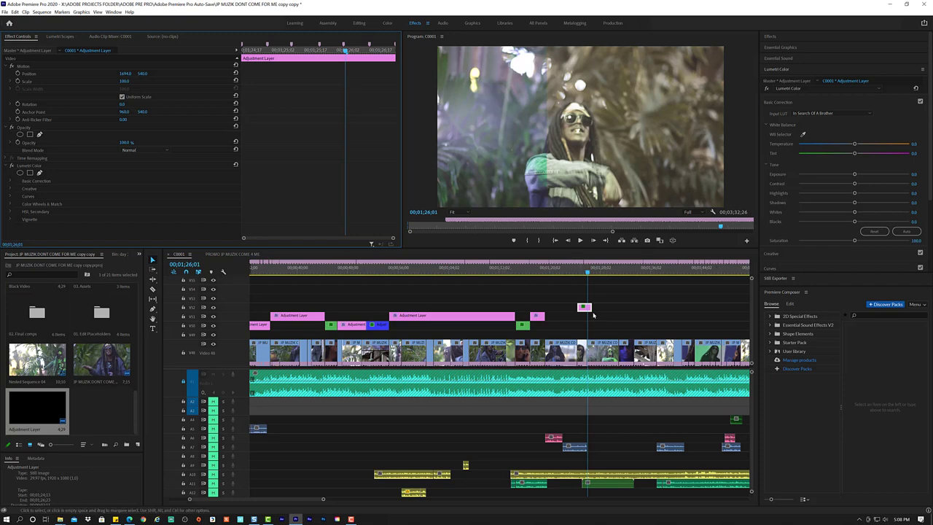
Shift the short V3 adjustment clip slightly and replay from 1;23;25 to check it.
left_click_drag(586, 307, 589, 307)
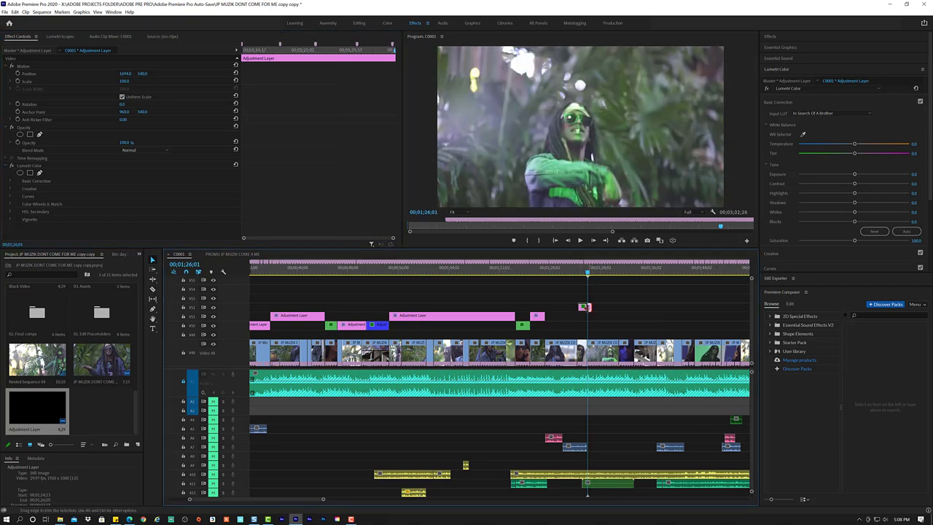
left_click(574, 274)
key("space")
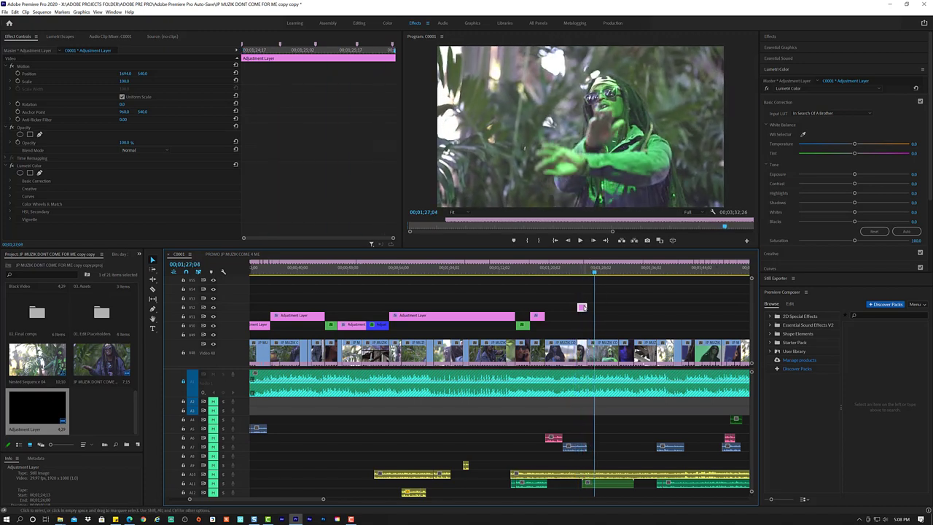
key("space")
scroll(582, 307, "up", 6)
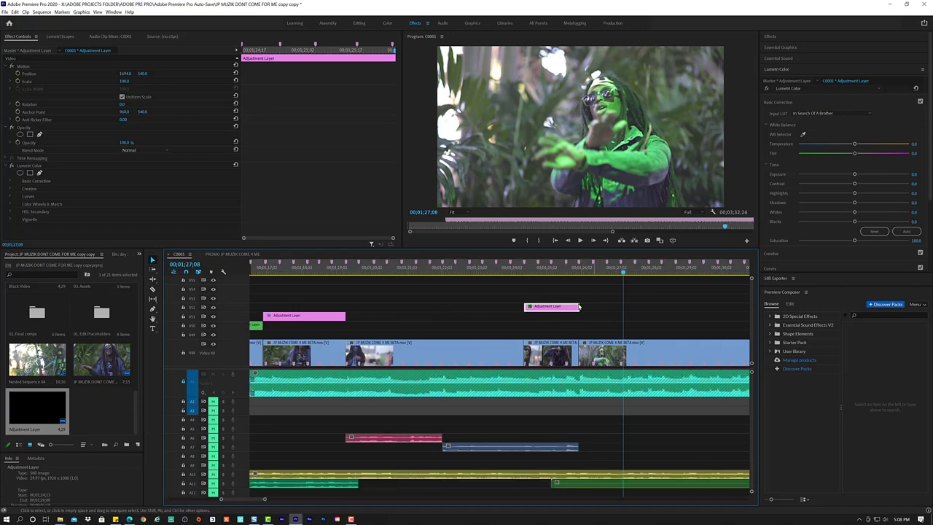
Trim the V3 adjustment clip slightly shorter and review the section in playback.
left_click_drag(577, 306, 575, 306)
left_click(498, 268)
key("space")
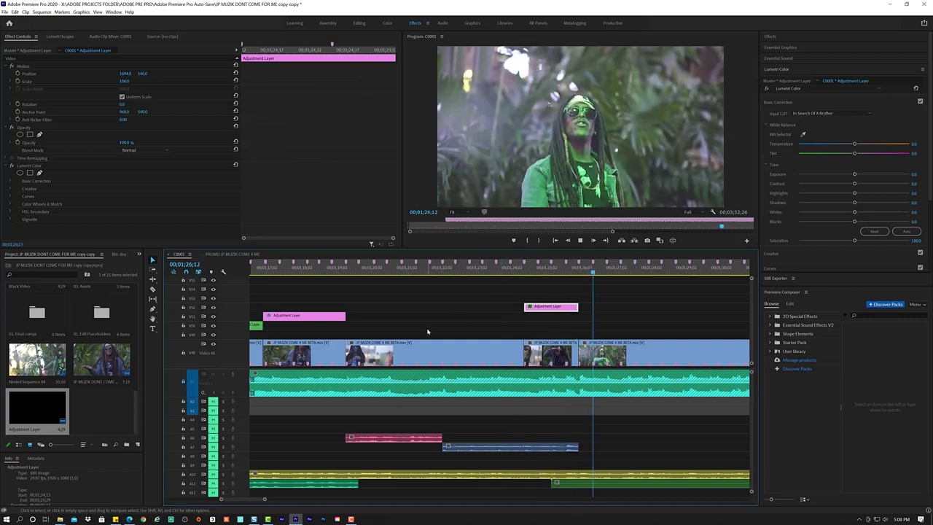
key("space")
scroll(373, 320, "down", 3)
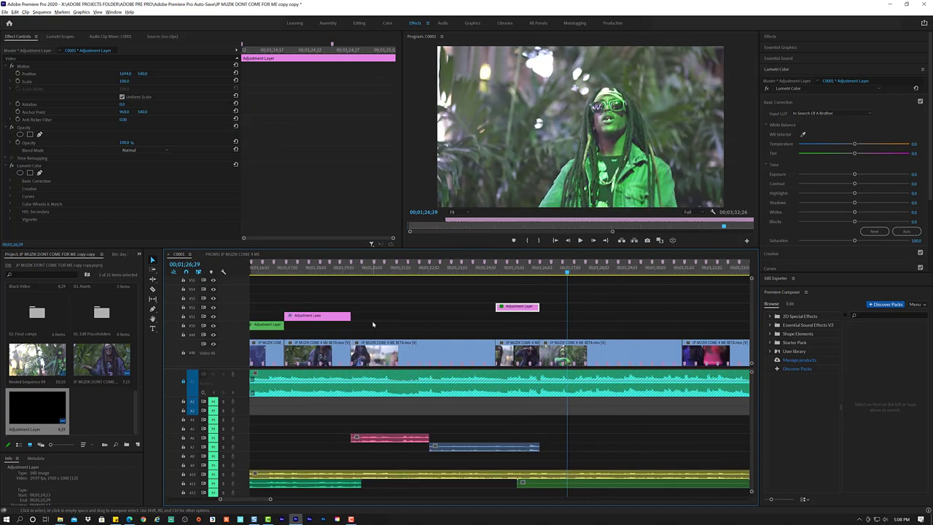
left_click(348, 271)
key("space")
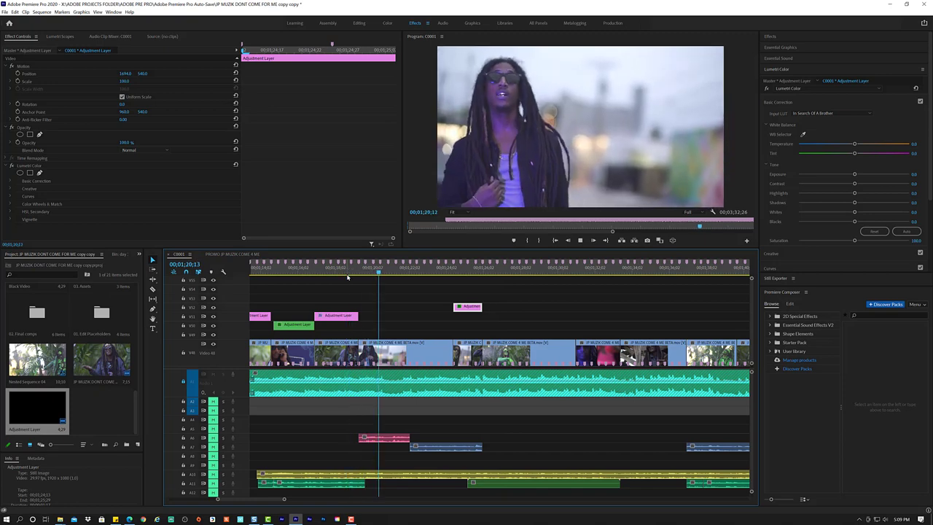
key("space")
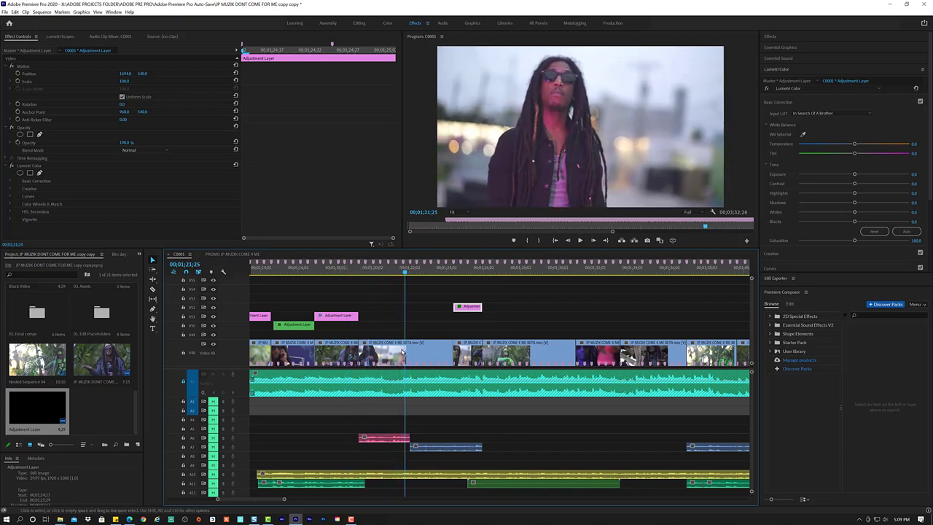
Move a green adjustment layer onto the upper track over the next section and adjust its opacity.
left_click(295, 325)
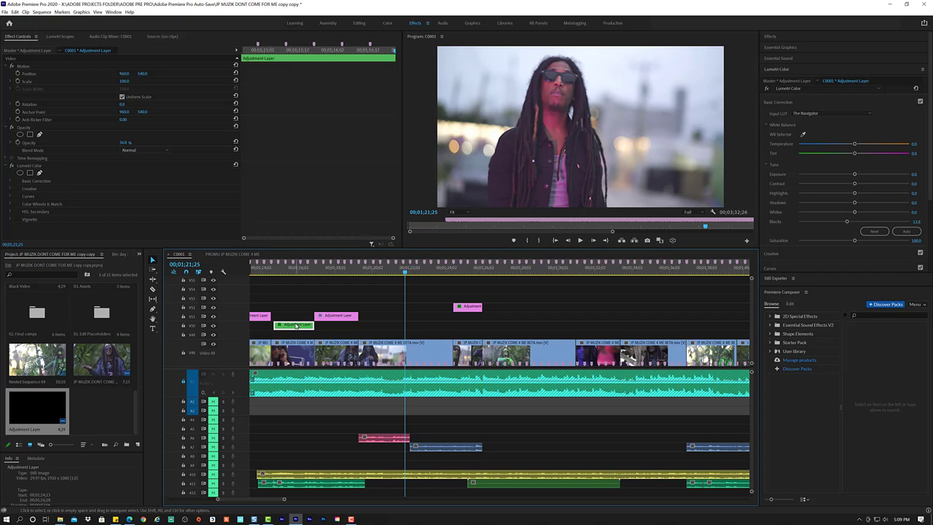
mouse_move(309, 325)
left_mouse_down()
mouse_move(384, 325)
mouse_move(453, 307)
left_mouse_up()
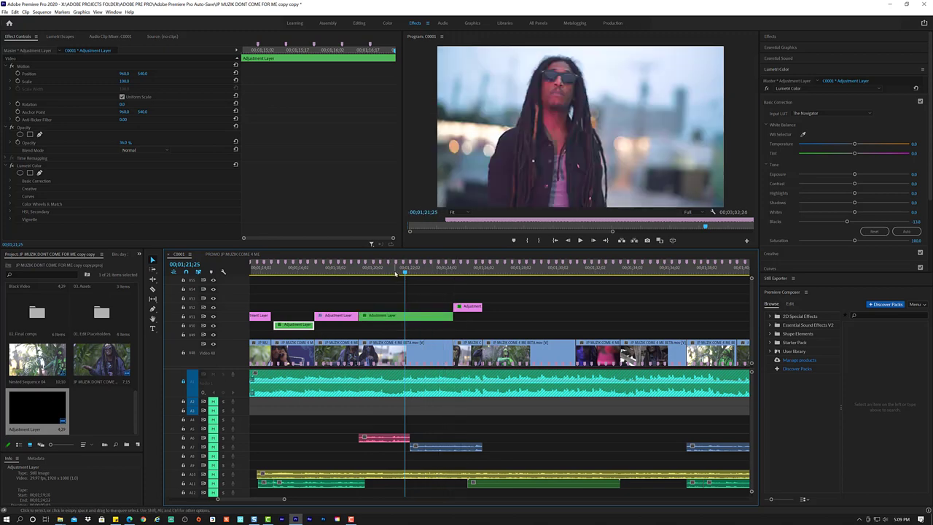
key("space")
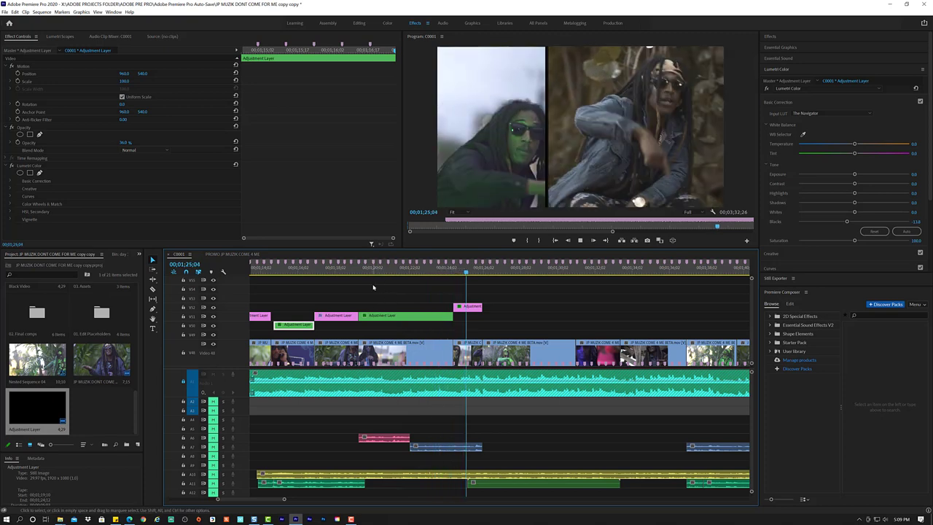
left_click_drag(367, 271, 365, 272)
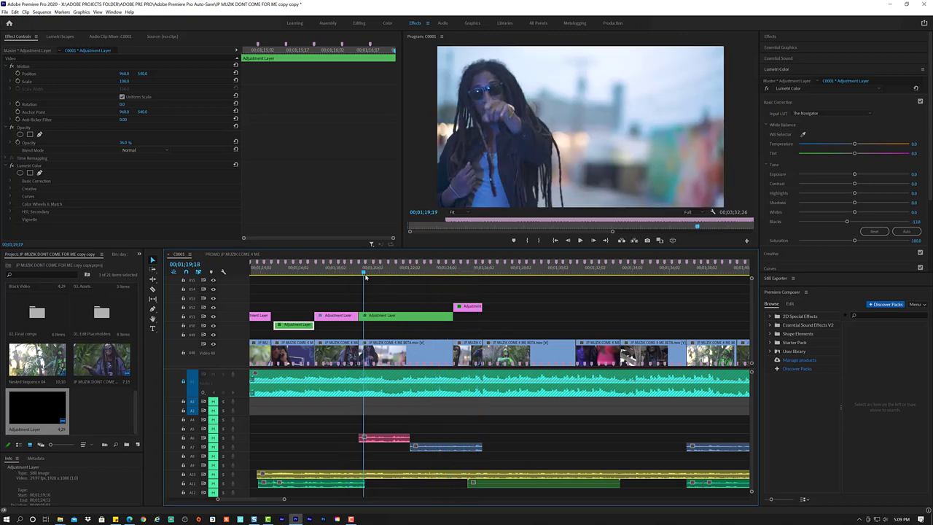
key("space")
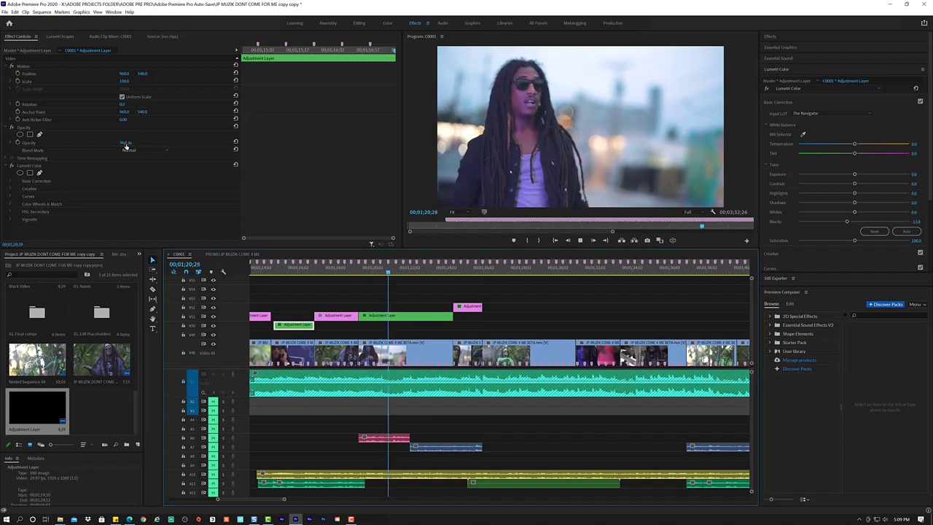
left_click_drag(125, 143, 138, 143)
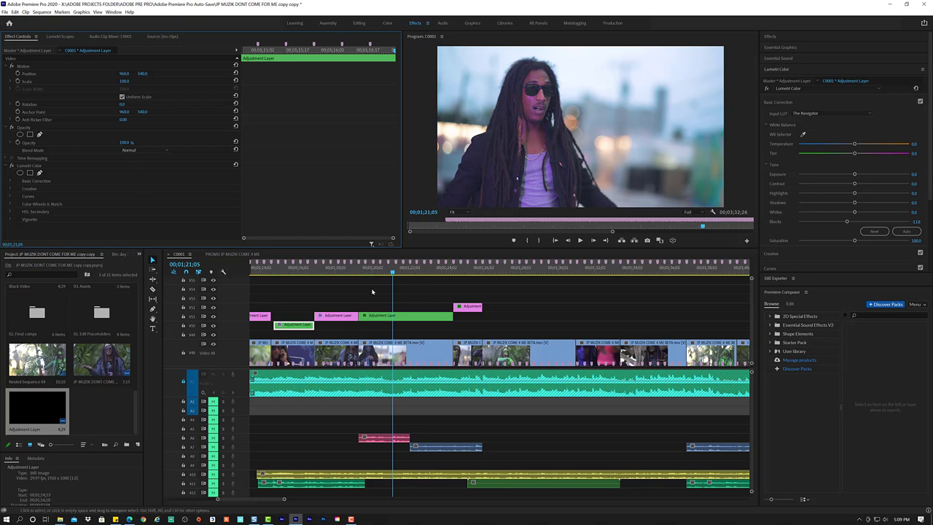
left_click_drag(393, 273, 346, 285)
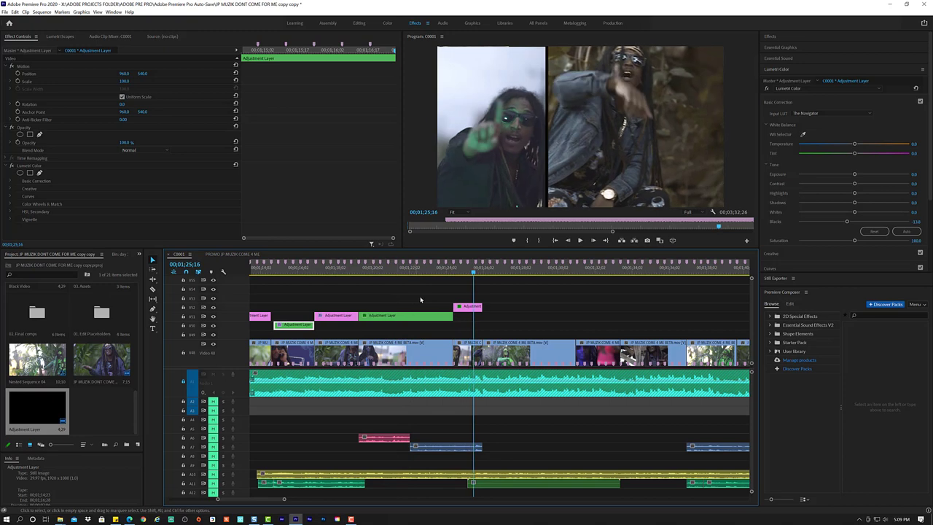
left_click(441, 316)
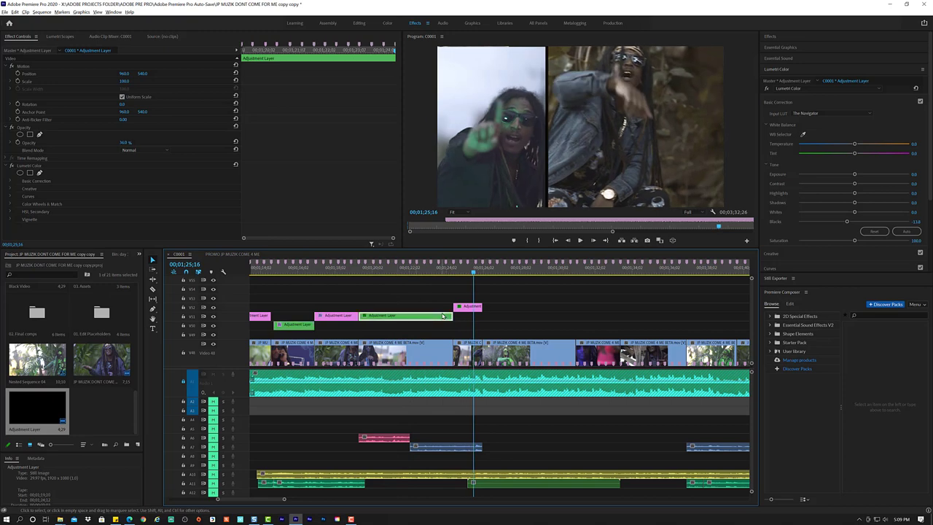
Move the green adjustment layer down one track and push its Position X far left, to about -233.
mouse_move(443, 316)
left_mouse_down()
mouse_move(540, 325)
mouse_move(481, 330)
left_mouse_up()
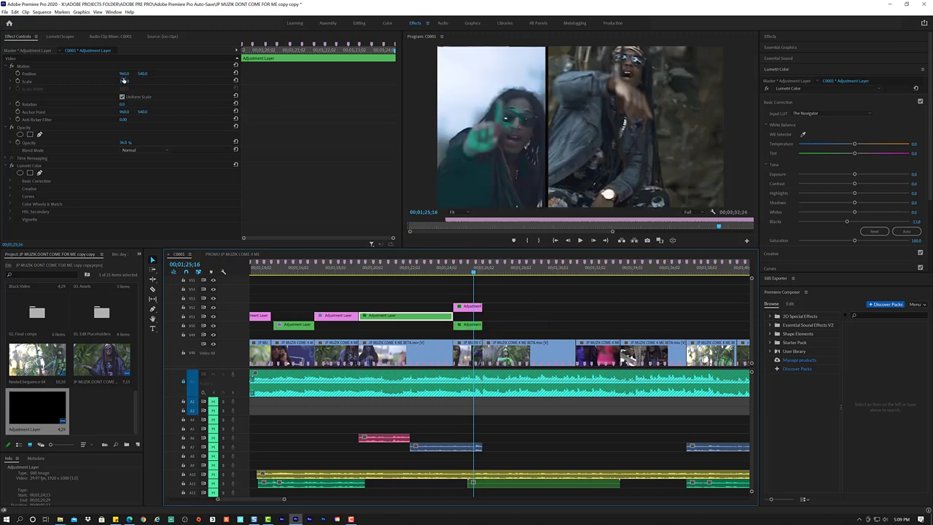
left_click_drag(124, 74, 62, 73)
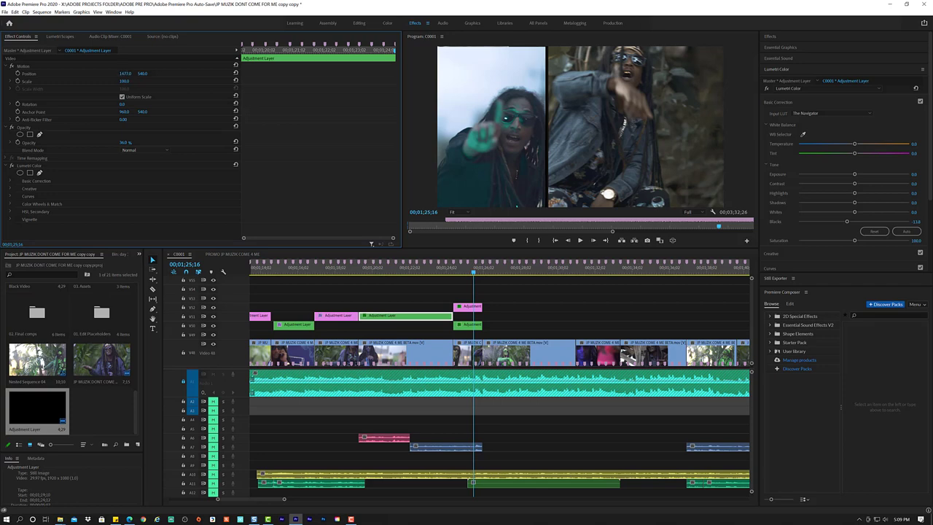
left_click(471, 326)
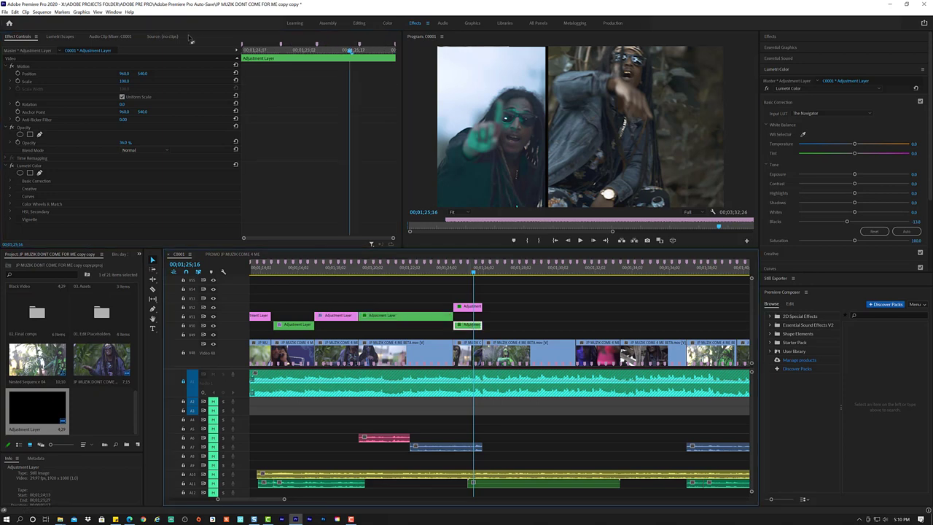
left_click_drag(122, 74, 102, 74)
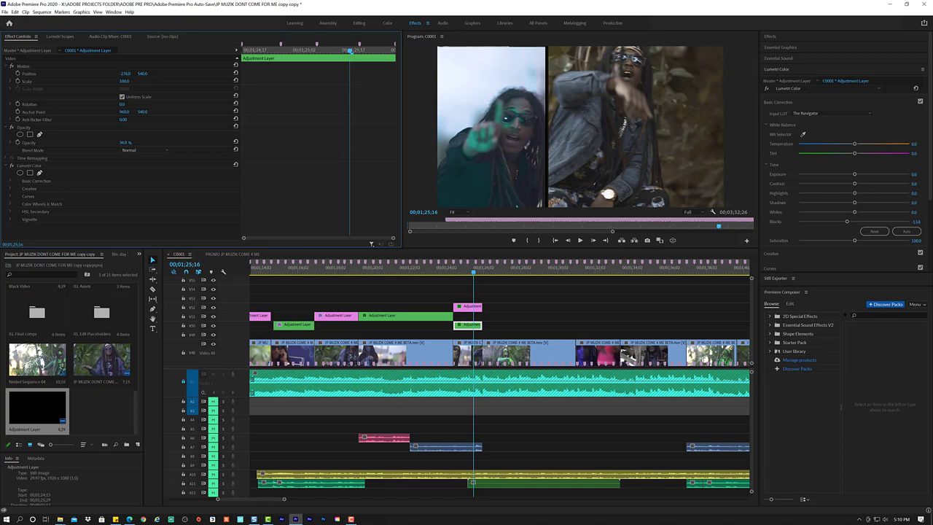
left_click_drag(134, 74, 134, 74)
Preview the partial green grade from 1;25;11, undoing a trial extension of the clip.
key("space")
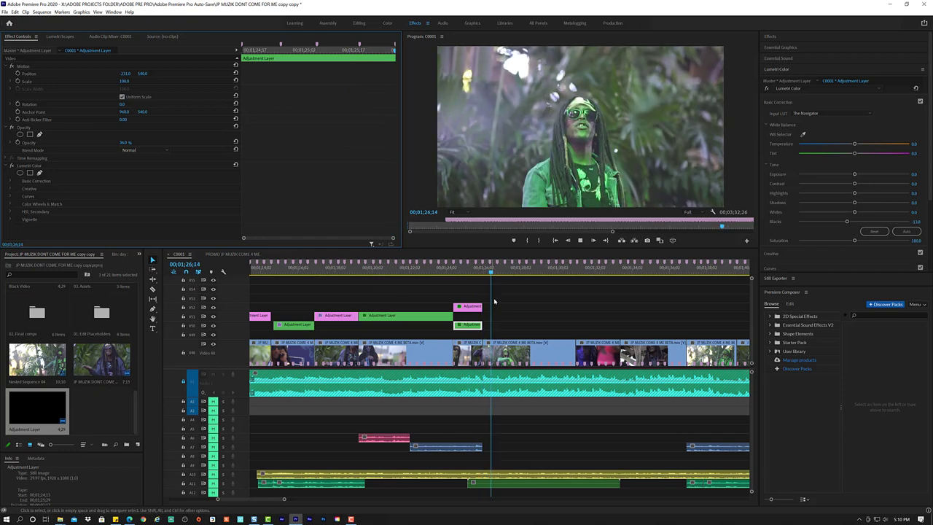
key("space")
left_click(471, 270)
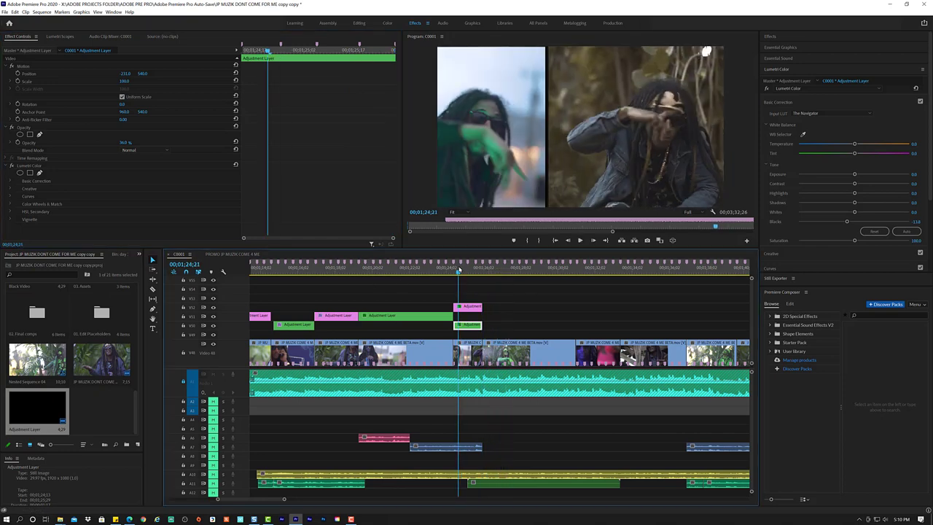
mouse_move(470, 270)
left_mouse_down()
mouse_move(498, 267)
mouse_move(489, 268)
left_mouse_up()
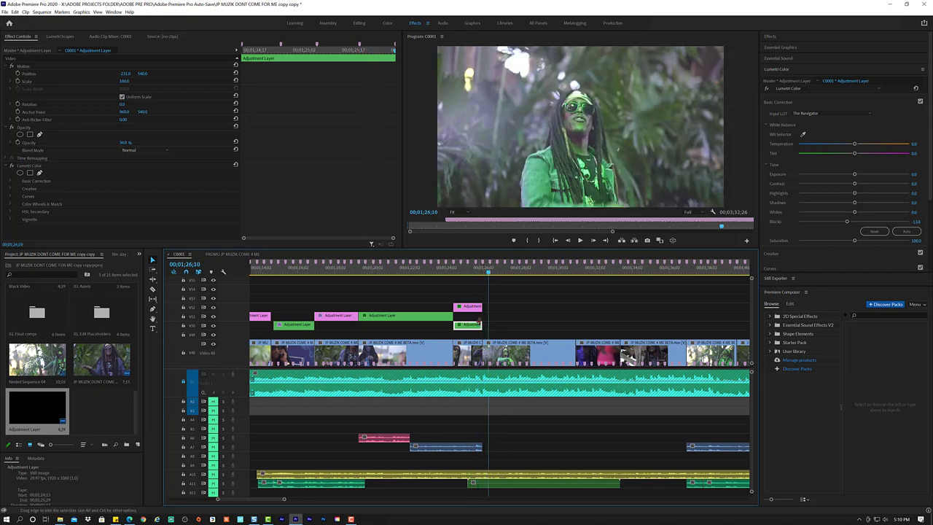
left_click_drag(481, 325, 498, 322)
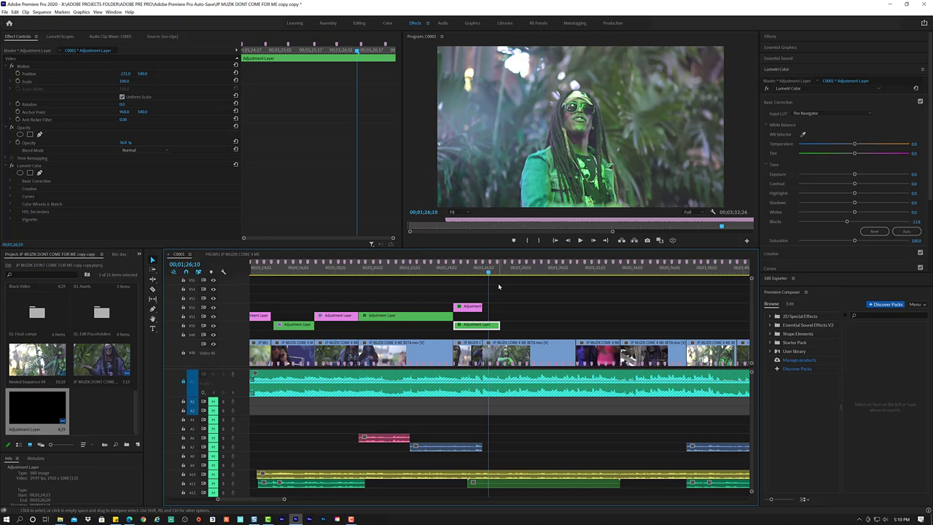
key("ctrl+z")
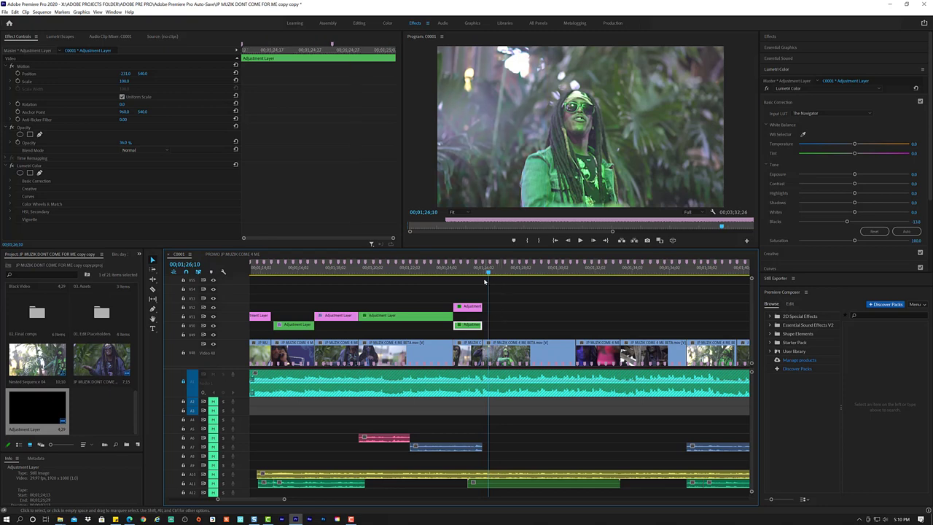
key("space")
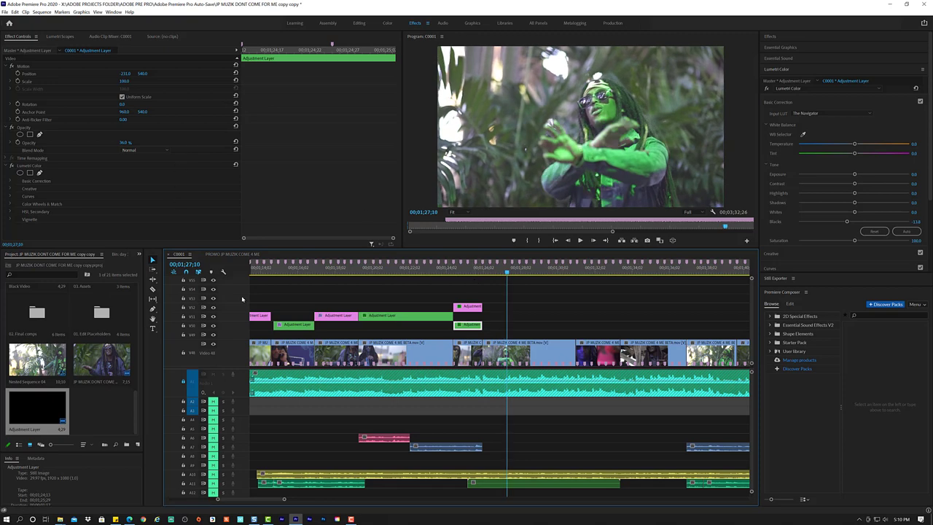
Place a pink adjustment layer on V3 beside the other clip and lower its opacity to about 75%.
left_click_drag(325, 319, 502, 302)
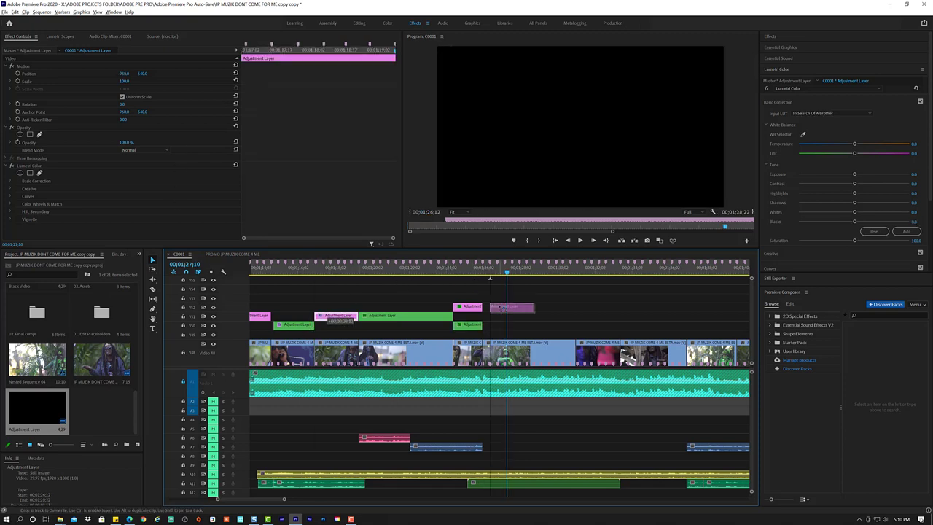
left_click_drag(502, 302, 502, 307)
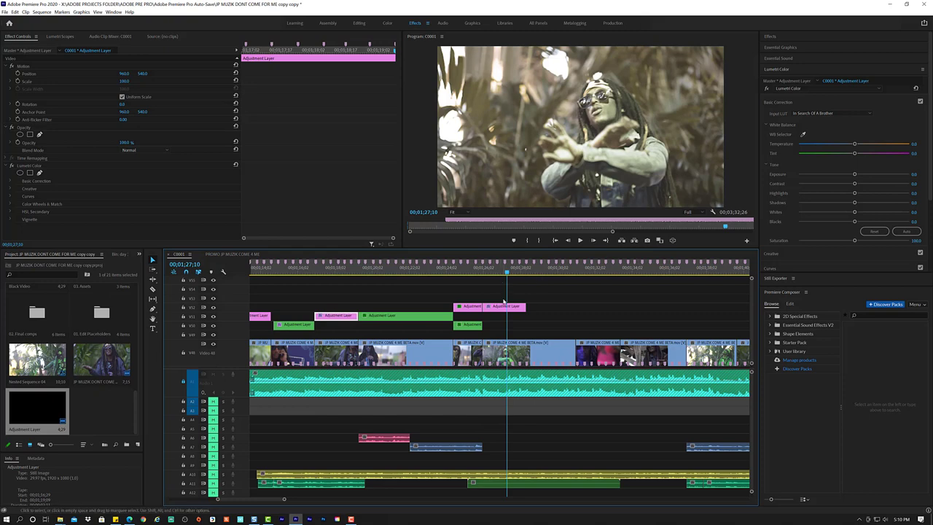
left_click(504, 306)
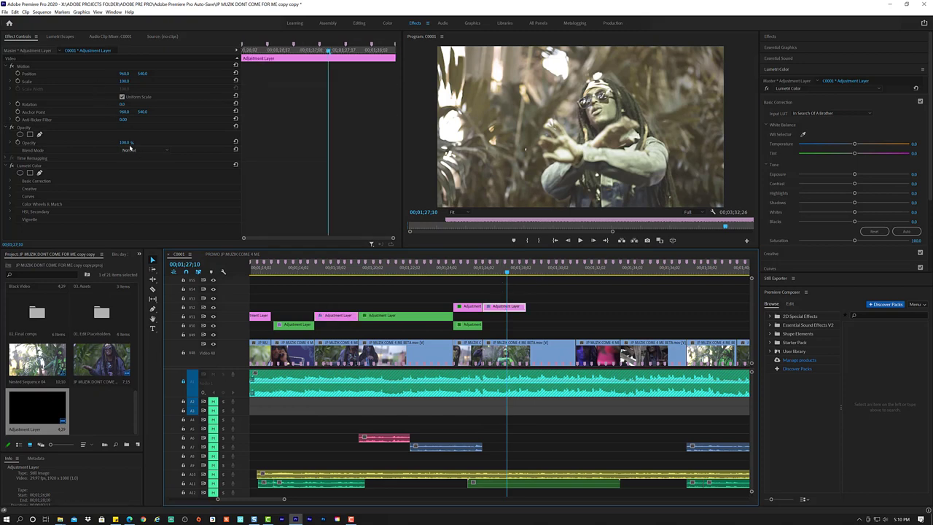
left_click_drag(125, 141, 107, 141)
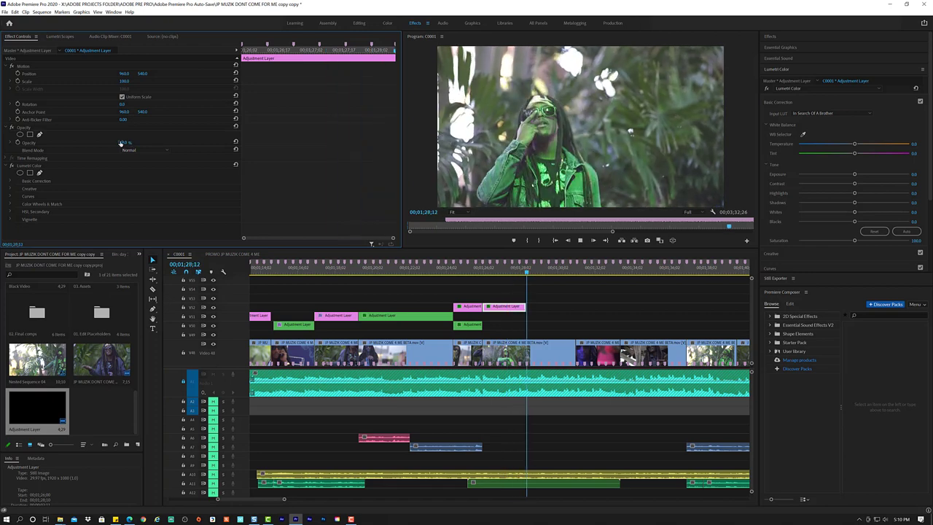
Extend the pink adjustment layer to the playhead near 01;29;29 and check the frames around its end.
key("space")
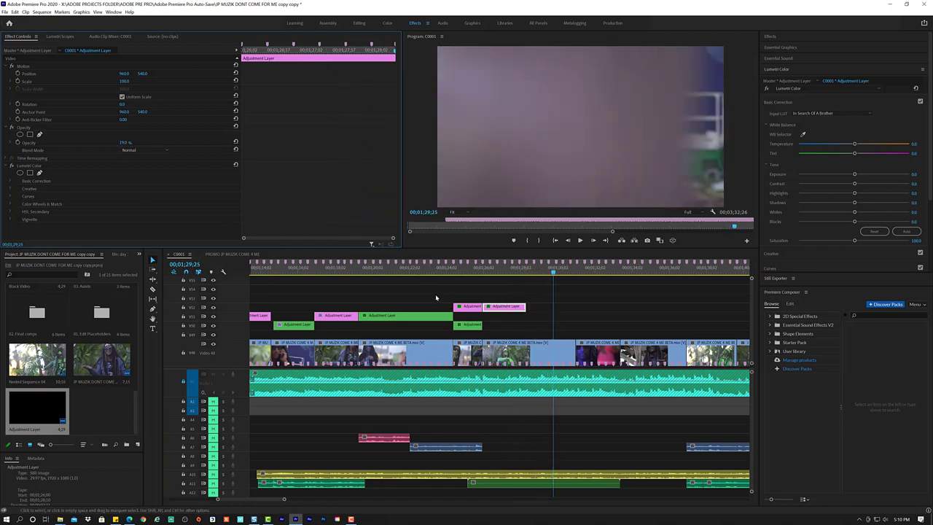
left_click_drag(523, 307, 554, 307)
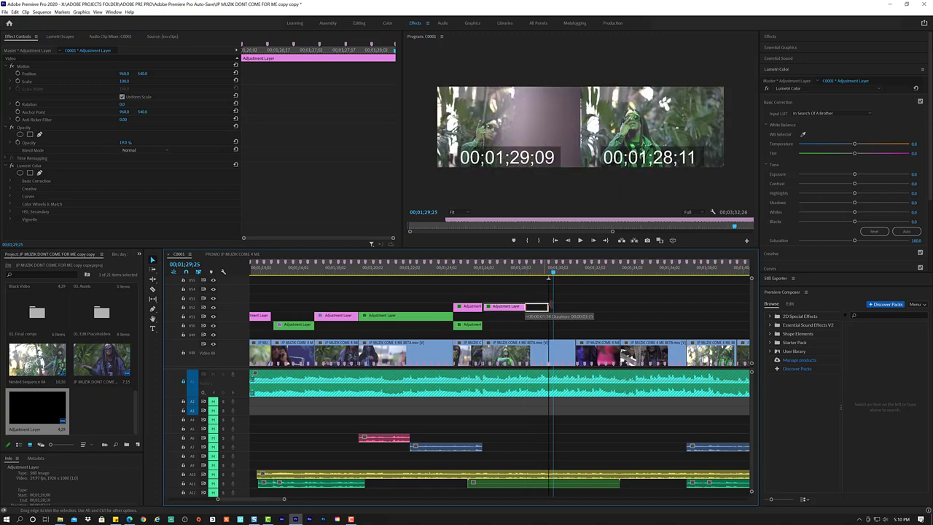
left_click_drag(552, 271, 558, 271)
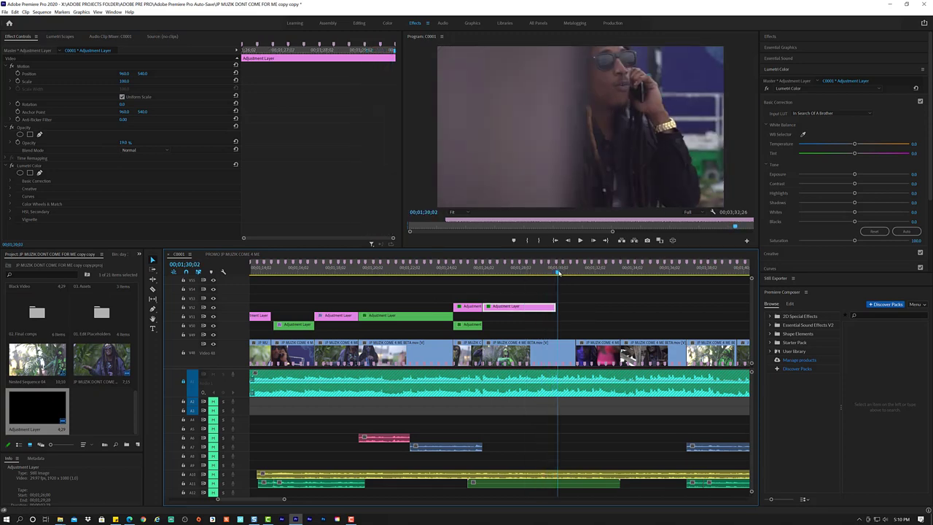
left_click_drag(558, 271, 557, 272)
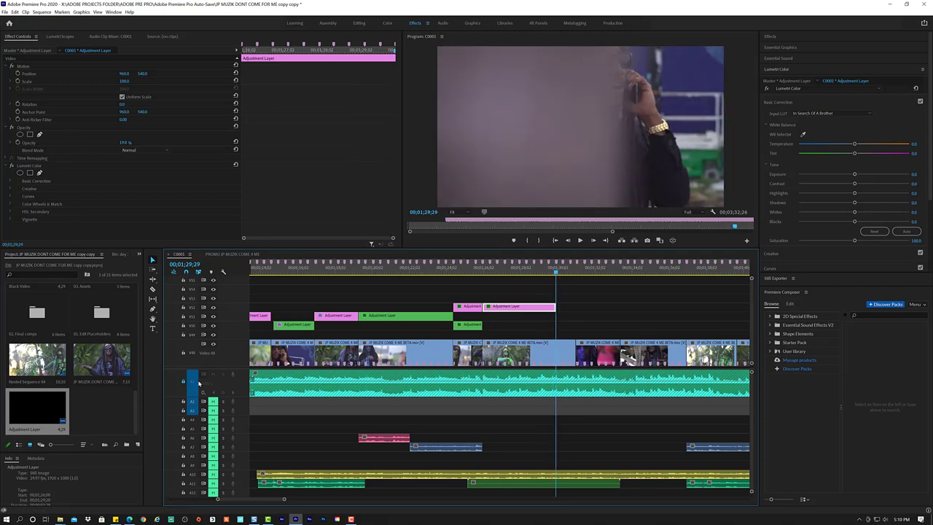
left_click(299, 324)
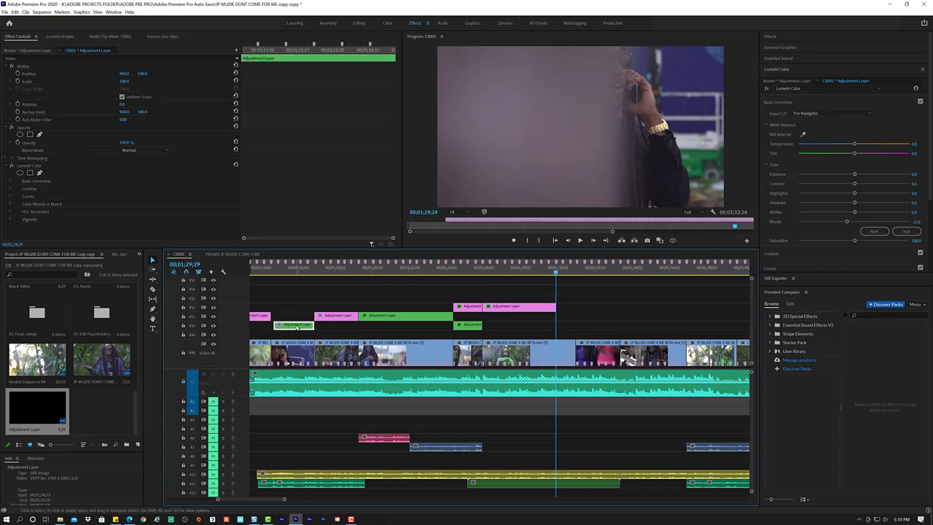
Copy the green adjustment layer to the playhead and enlarge its scale.
left_click_drag(298, 327, 579, 326)
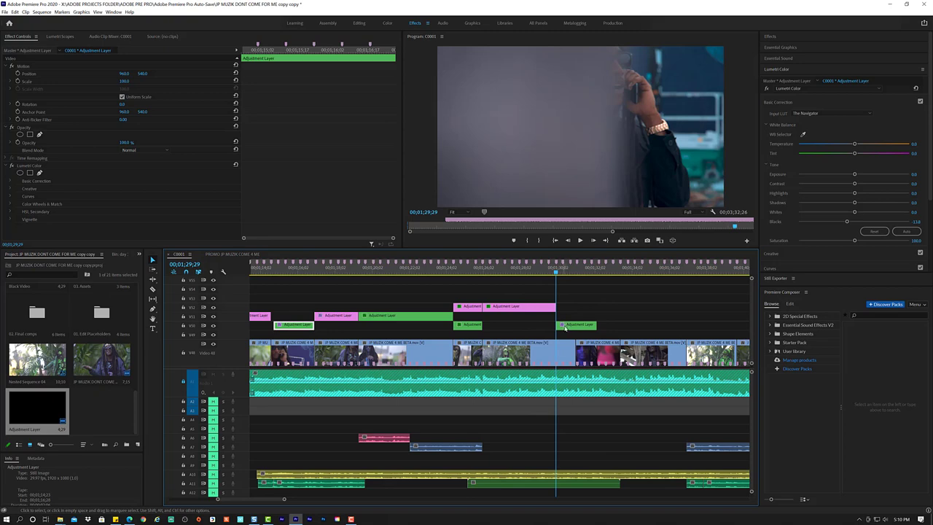
left_click(565, 326)
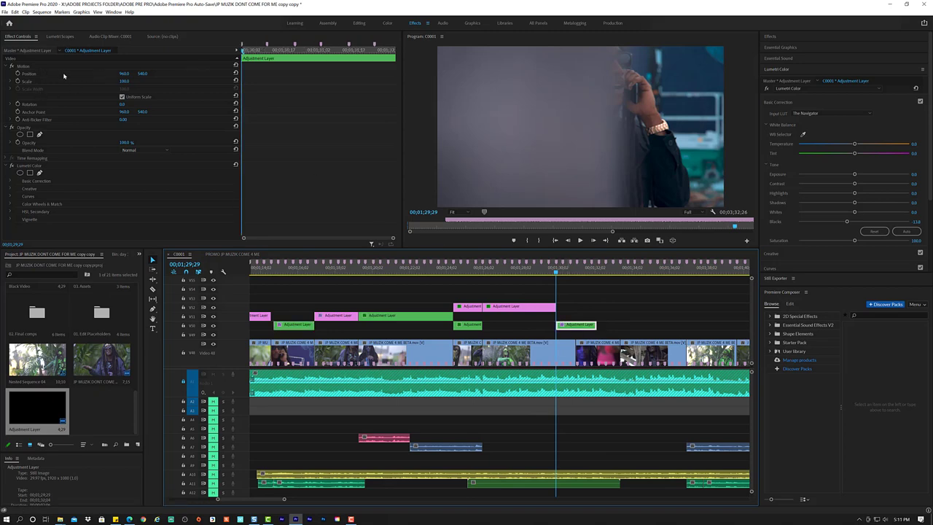
left_click_drag(122, 80, 167, 80)
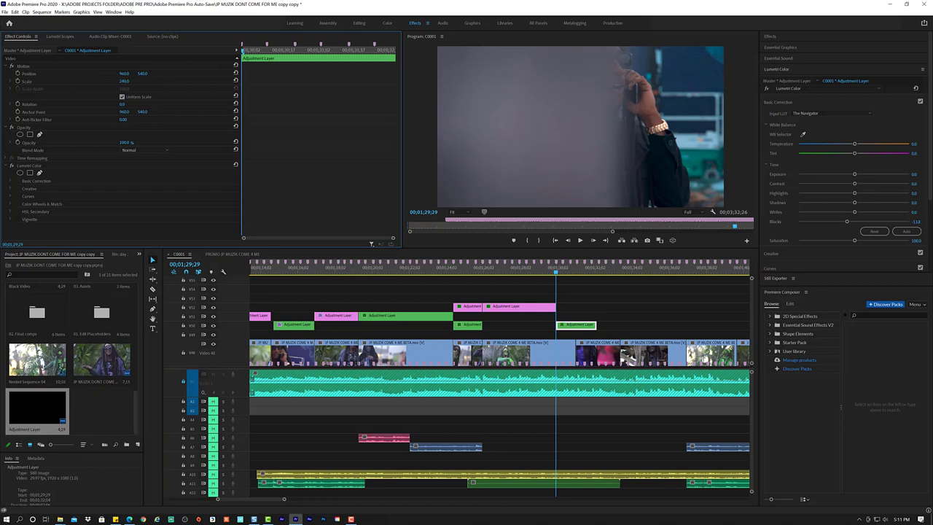
Keyframe Position X sliding from offscreen right to 957.5, set scale about 128, and play it back.
left_click(126, 73)
type("2147")
left_click(17, 74)
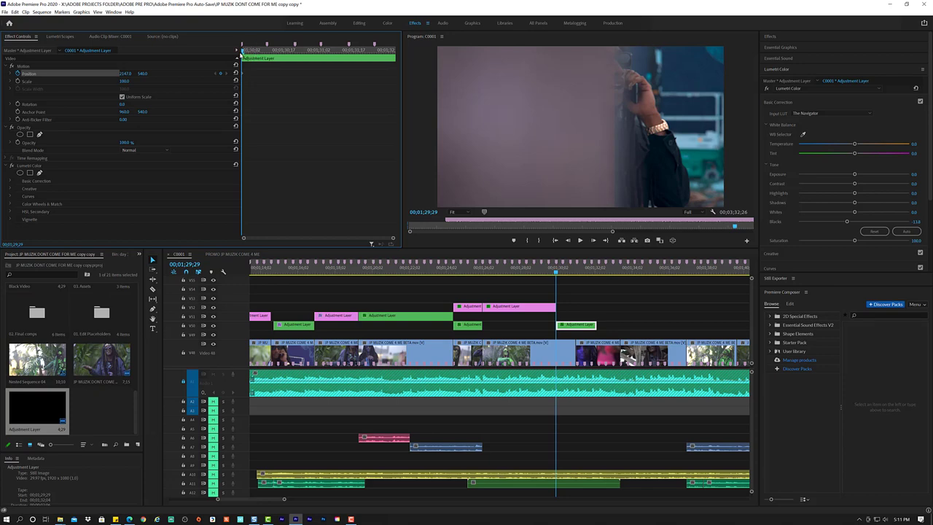
left_click_drag(241, 52, 265, 51)
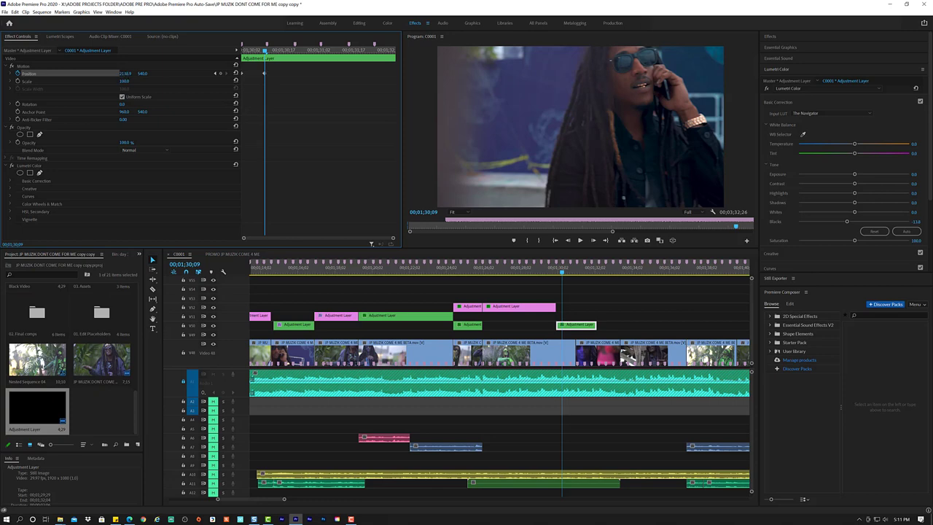
left_click_drag(125, 74, 120, 74)
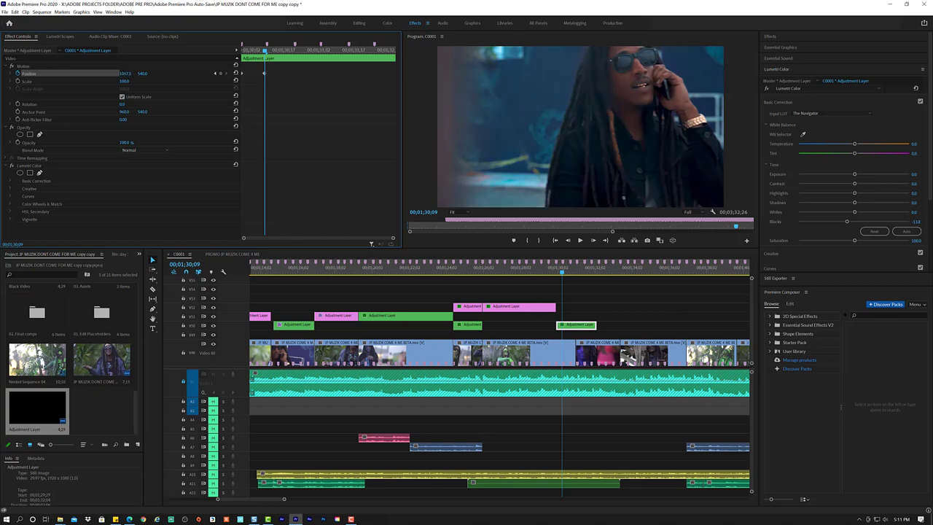
left_click_drag(125, 74, 121, 74)
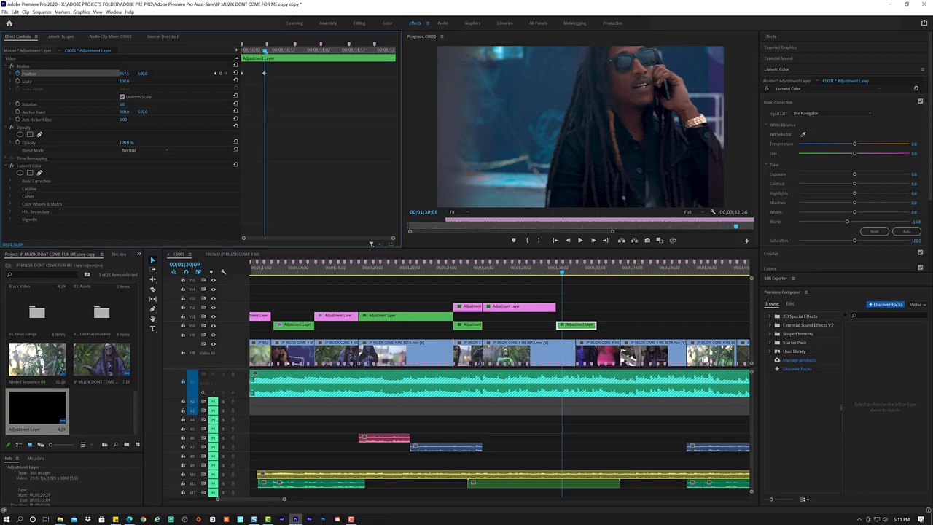
left_click_drag(124, 81, 133, 81)
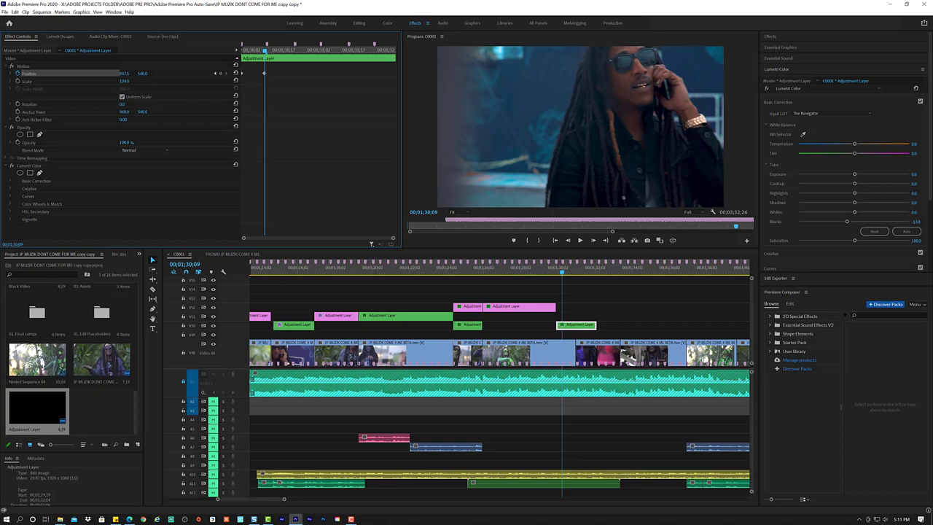
left_click(557, 272)
key("space")
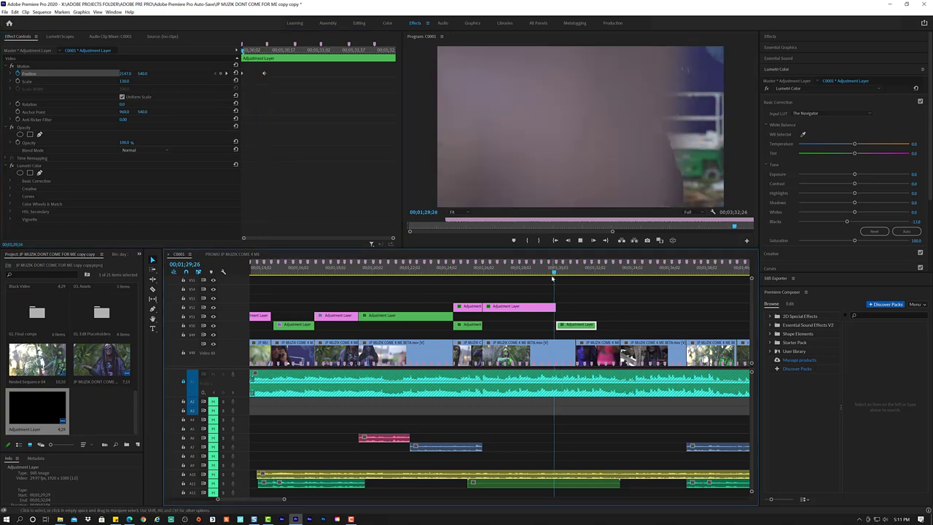
key("space")
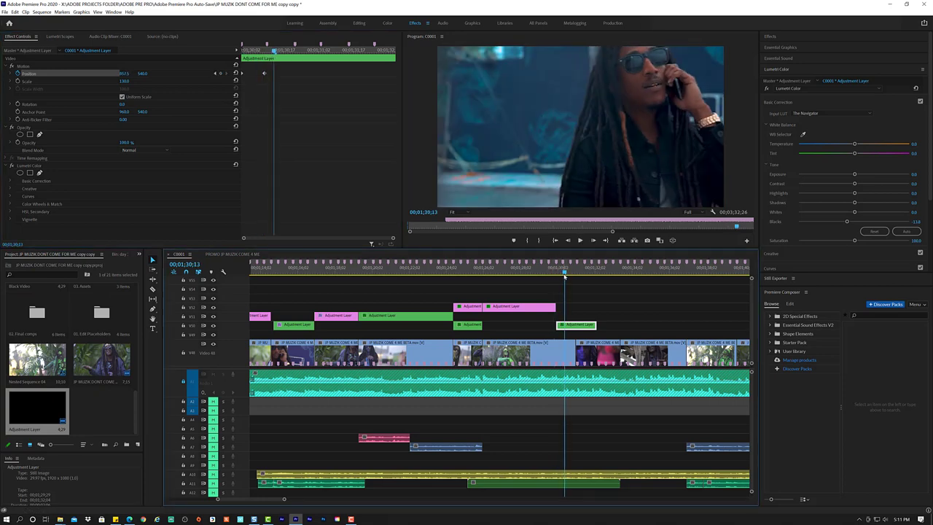
scroll(576, 314, "up", 1, "alt")
scroll(576, 314, "up", 1, "alt")
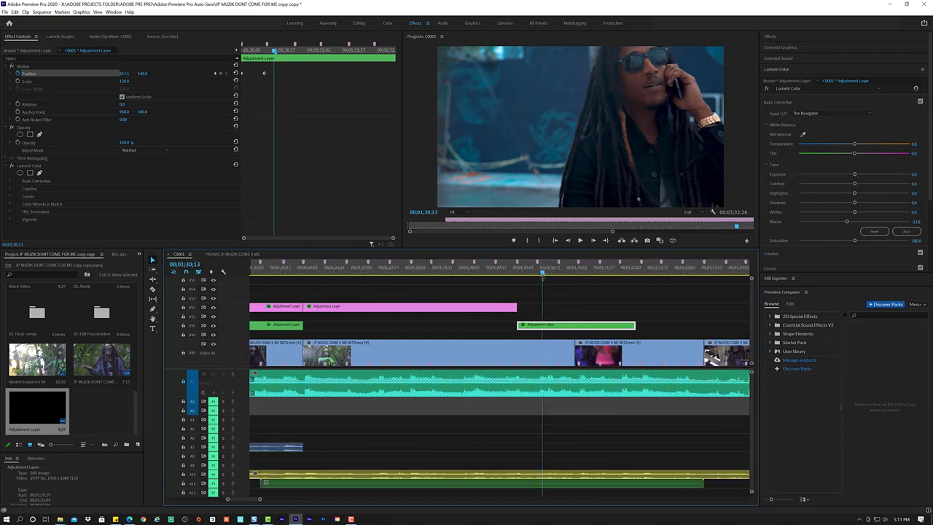
Adjust the sliding green layer's start point, checking its first frames.
left_click_drag(542, 276, 516, 282)
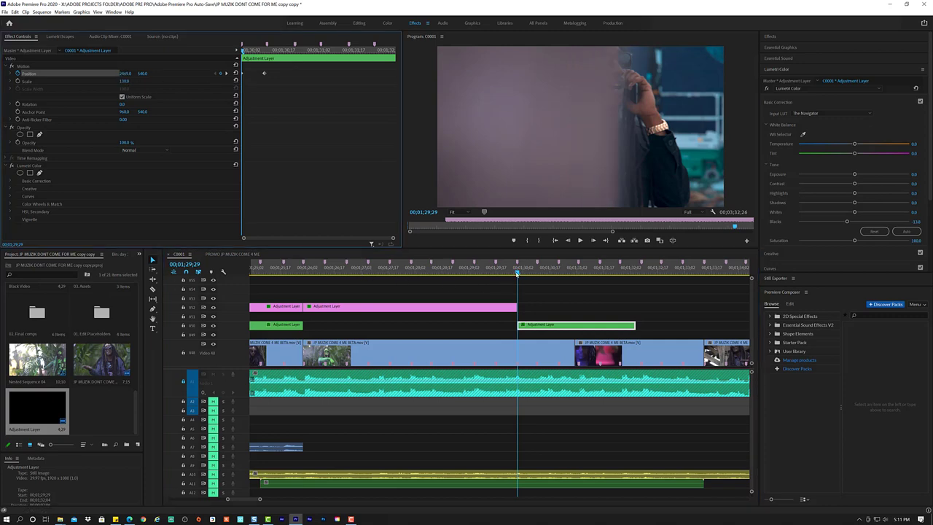
mouse_move(518, 271)
left_mouse_down()
mouse_move(531, 271)
mouse_move(511, 276)
left_mouse_up()
left_click_drag(523, 276, 511, 280)
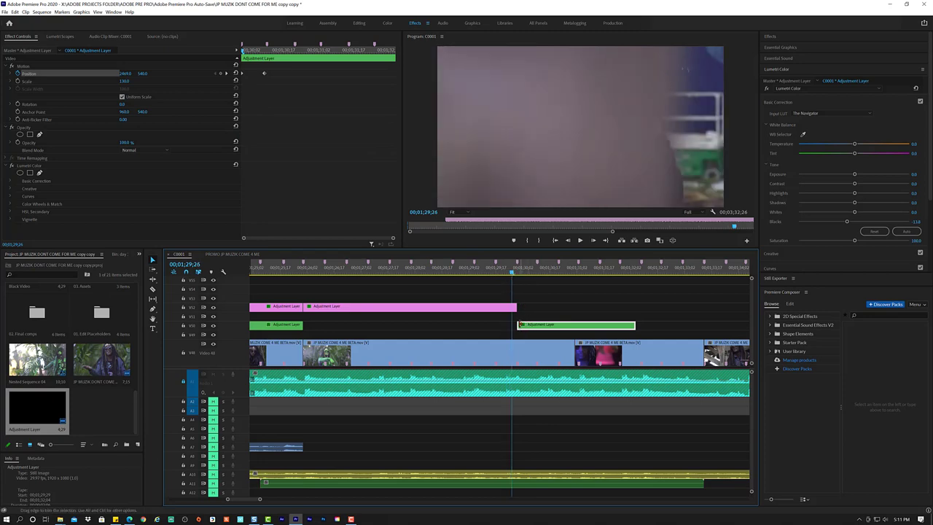
left_click_drag(518, 324, 509, 325)
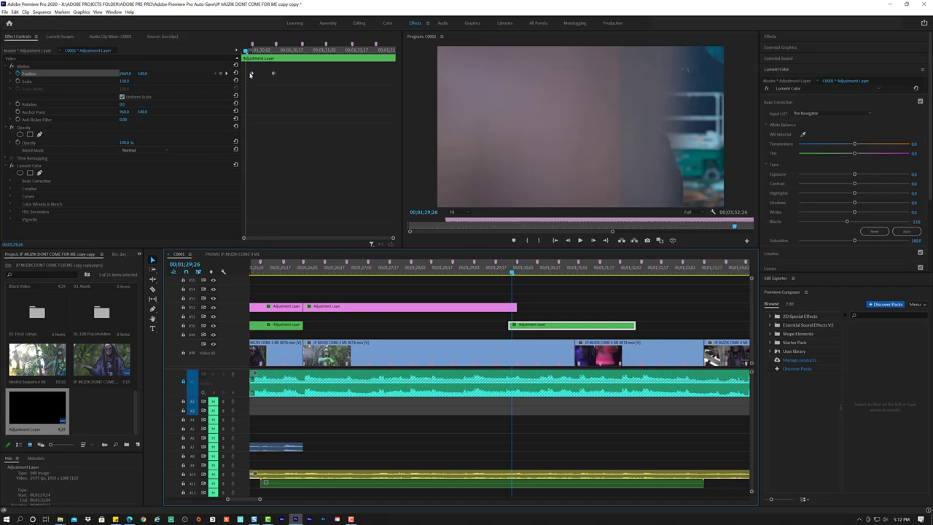
left_click(251, 73)
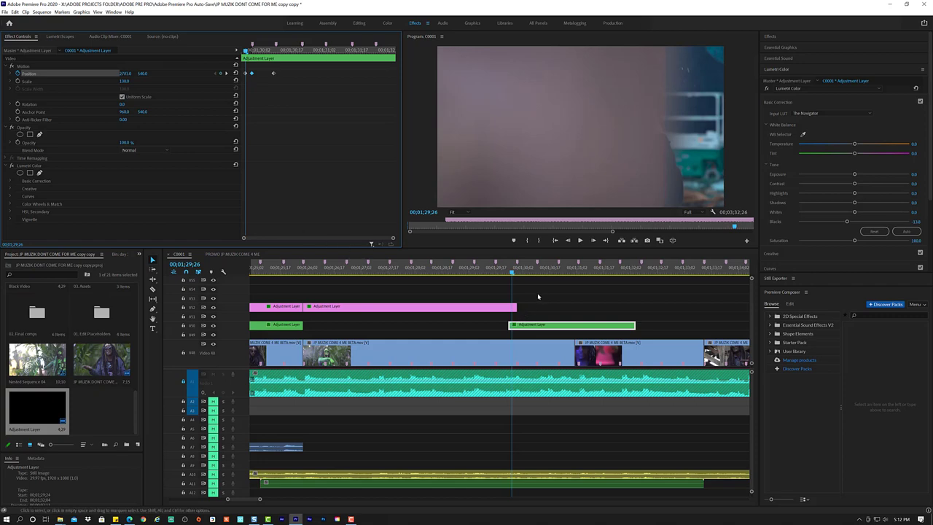
left_click_drag(513, 272, 514, 275)
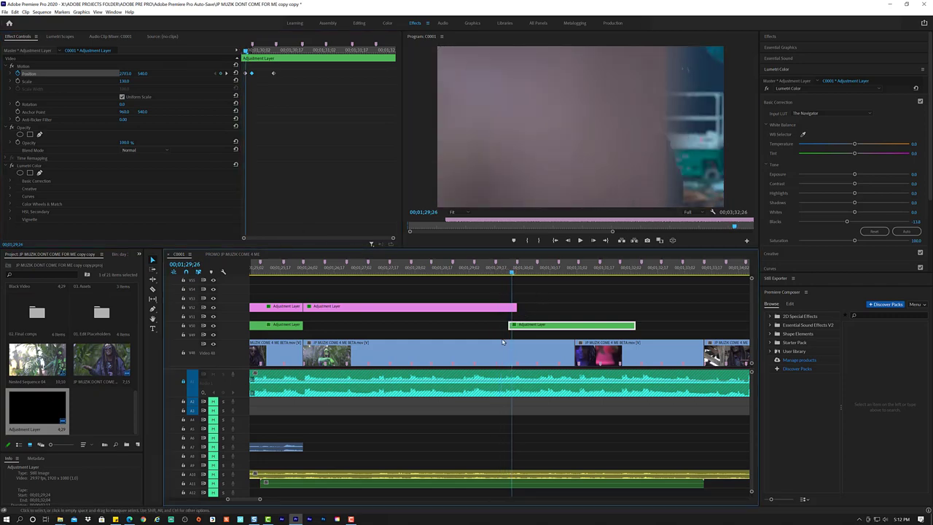
left_click_drag(511, 326, 513, 325)
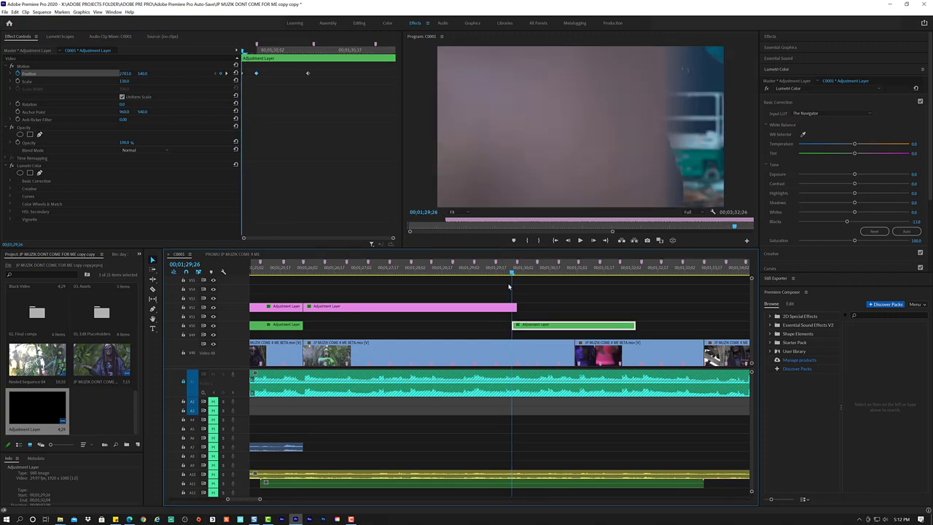
Extend the green layer to the next cut at about 1;33;12, zoom out, and play from the start.
mouse_move(512, 271)
left_mouse_down()
mouse_move(645, 247)
mouse_move(631, 249)
left_mouse_up()
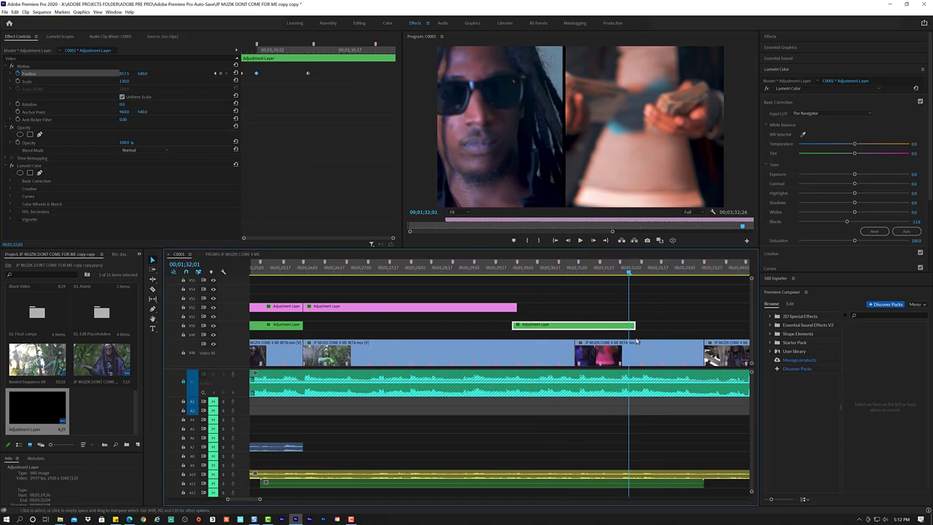
left_click_drag(657, 322, 700, 317)
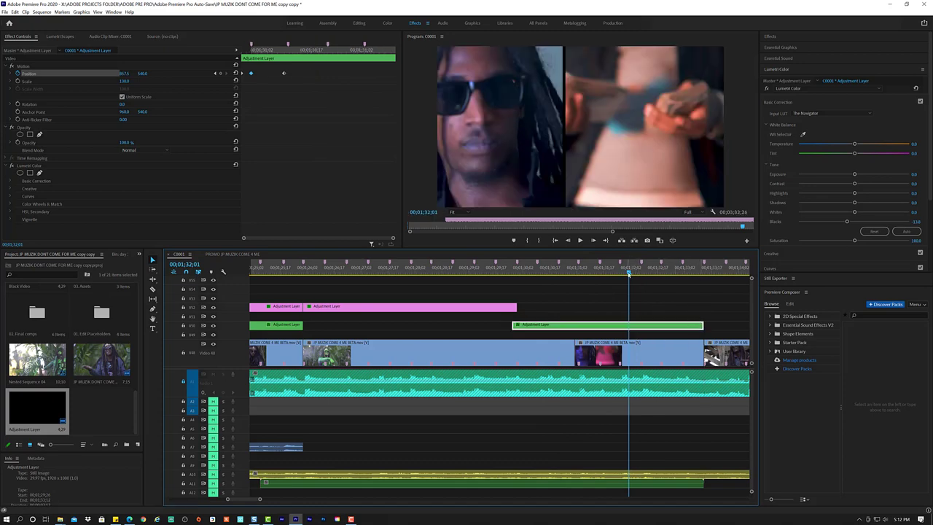
left_click_drag(628, 273, 706, 271)
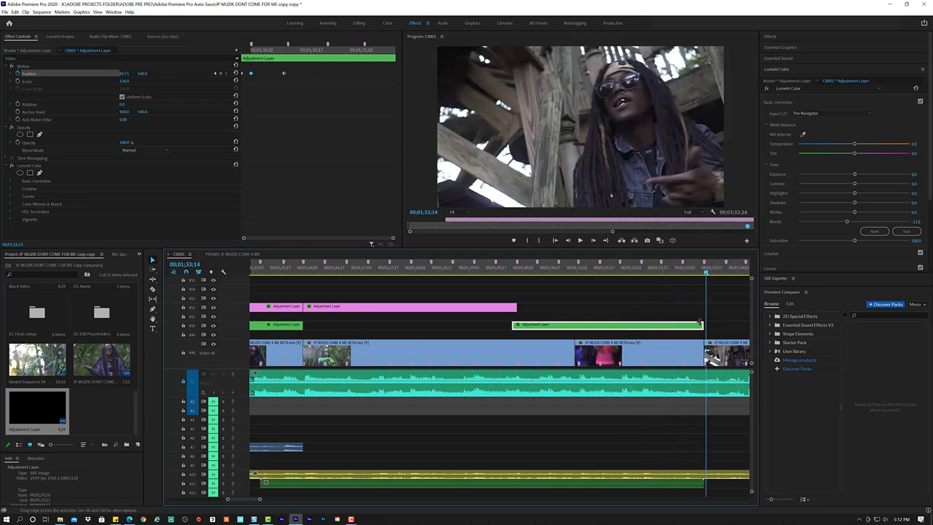
key("minus")
key("minus")
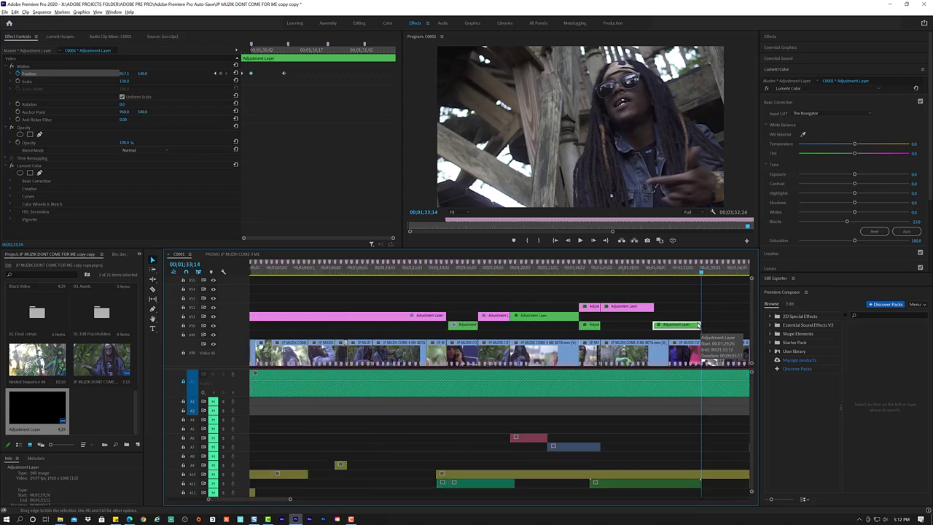
key("minus")
key("minus")
key("minus")
key("minus")
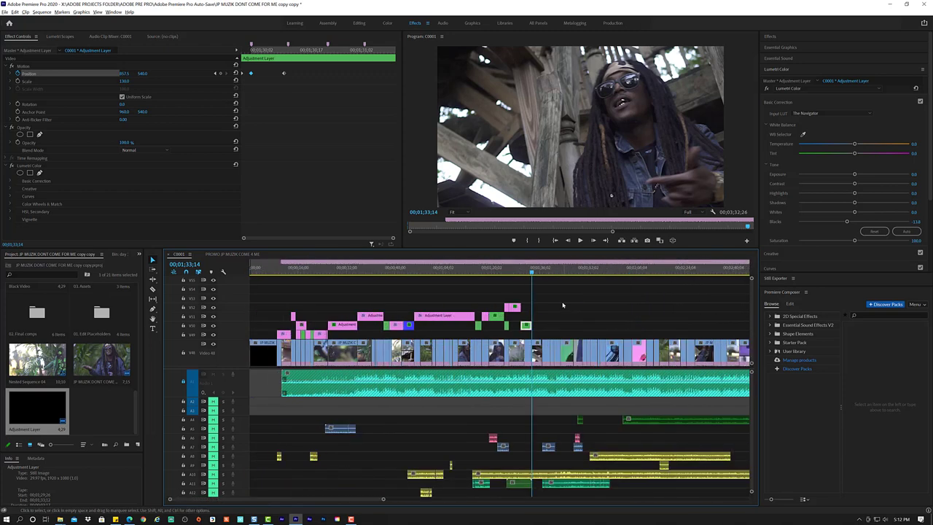
left_click(277, 284)
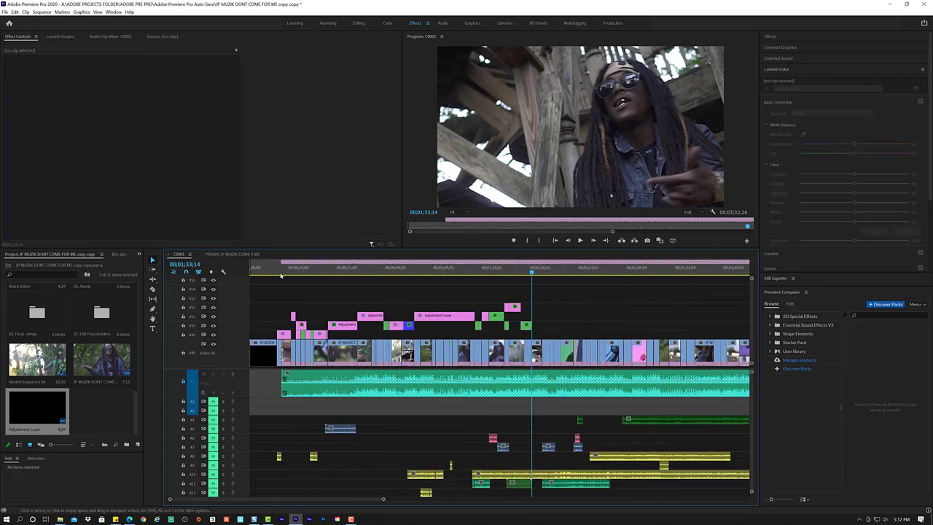
left_click(277, 272)
key("space")
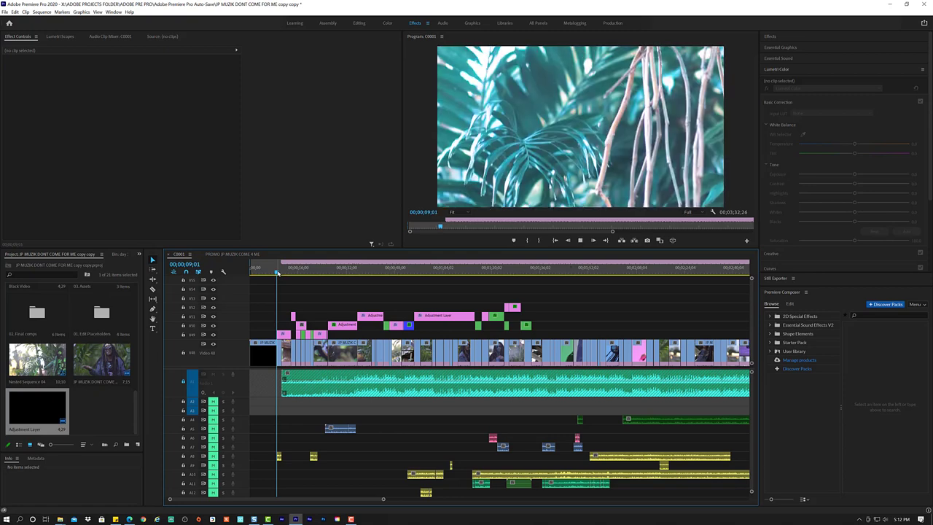
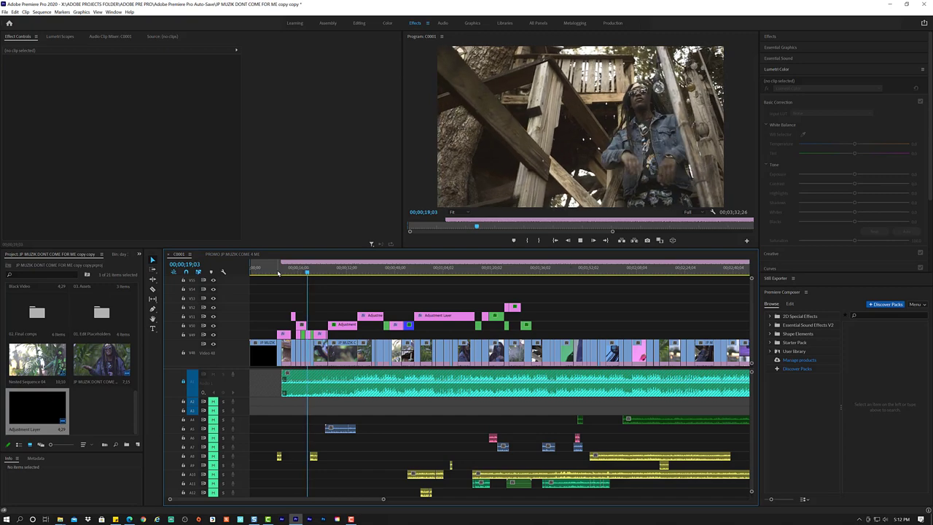
Zoom in around the 20-second mark and delete the short green adjustment layer clip there.
key("space")
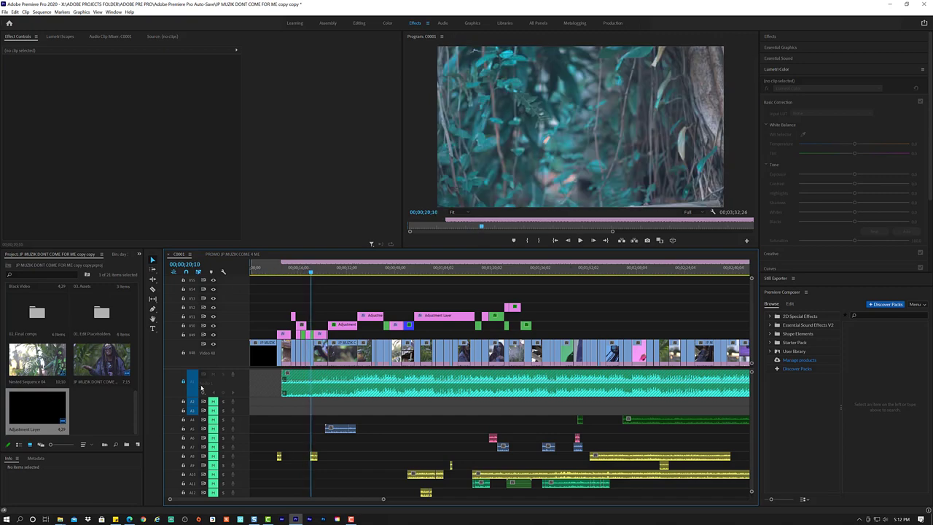
scroll(283, 333, "up", 2)
scroll(284, 334, "up", 1)
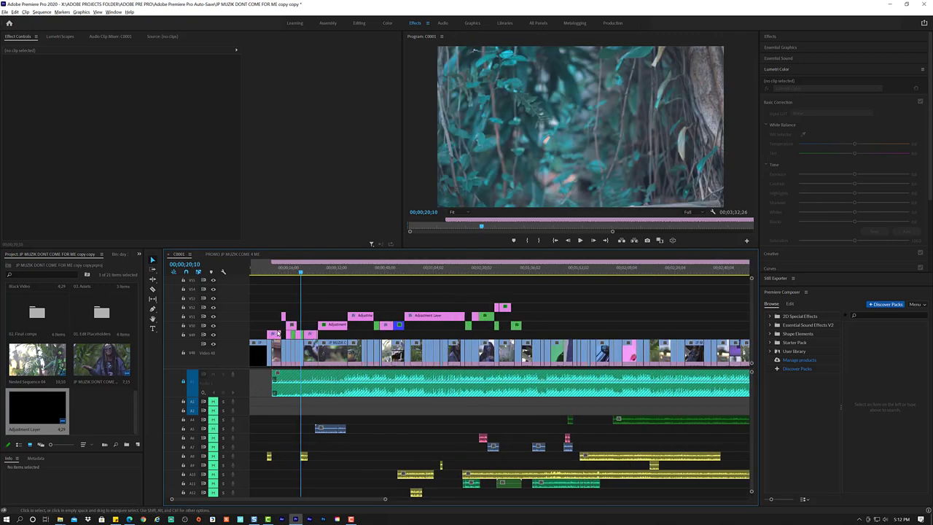
scroll(283, 333, "up", 1)
scroll(283, 333, "up", 2)
scroll(284, 333, "up", 1)
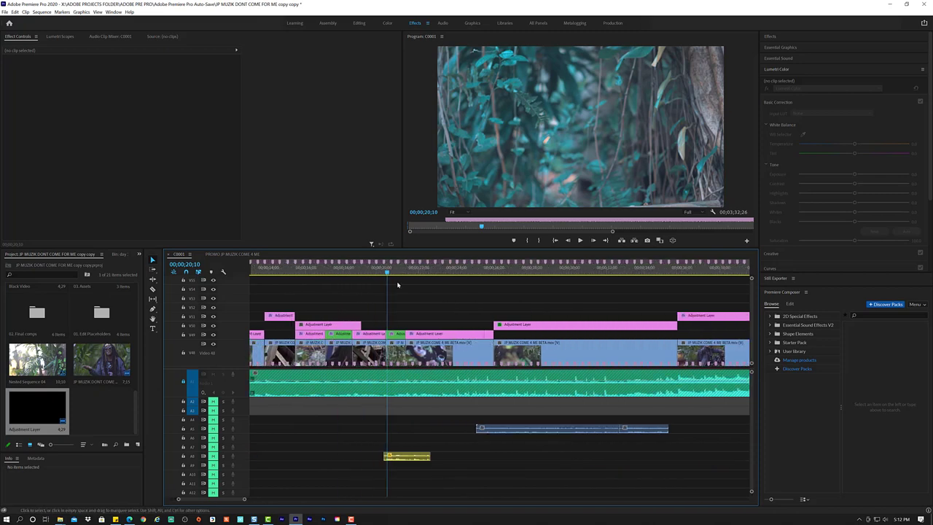
left_click_drag(387, 277, 372, 279)
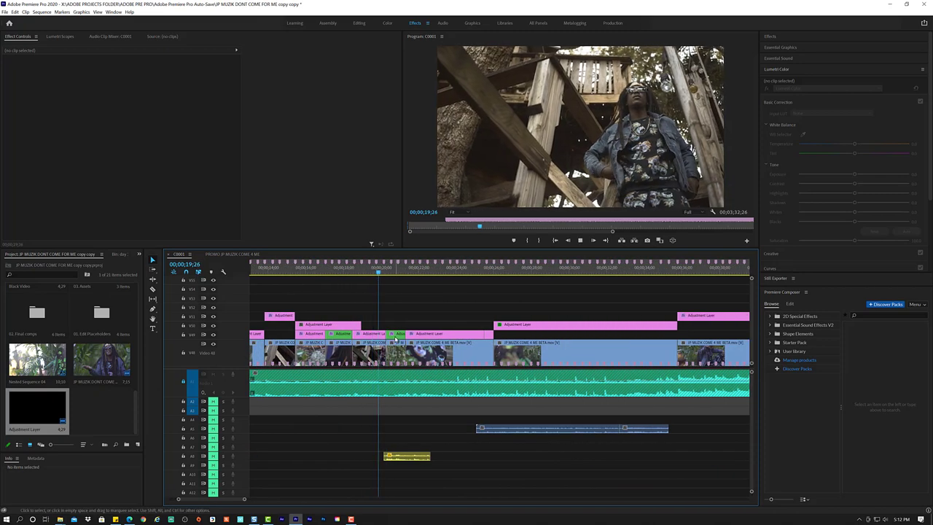
key("space")
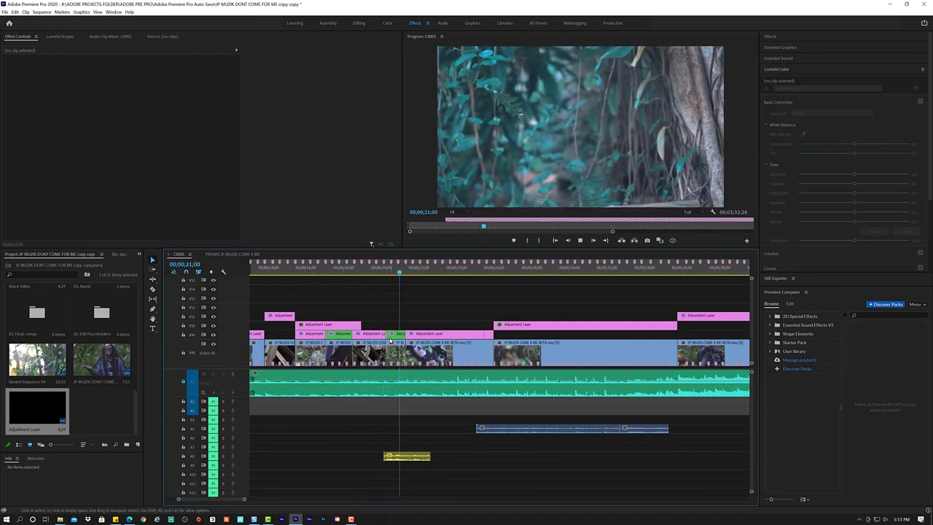
key("space")
left_click(393, 337)
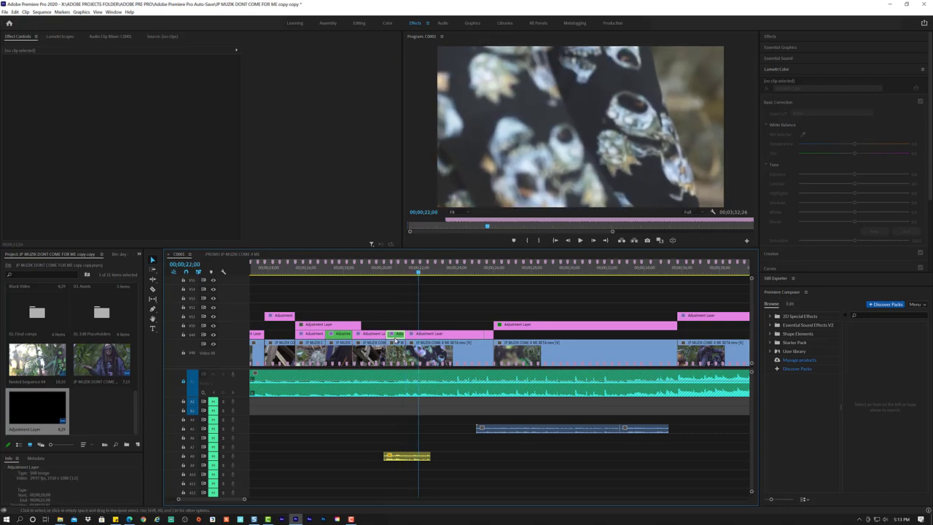
key("Delete")
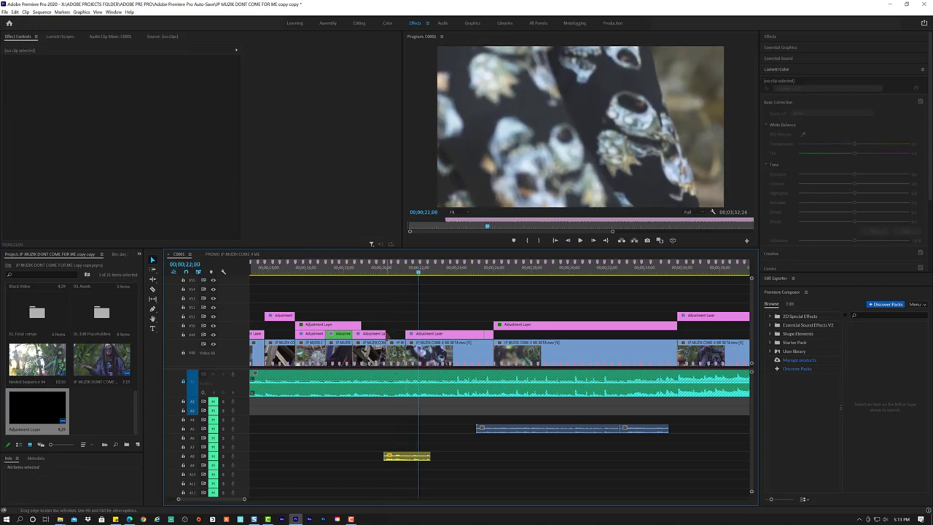
Replay from about 18 seconds to review the cut, then play around the 10-second mark.
left_click(377, 274)
key("space")
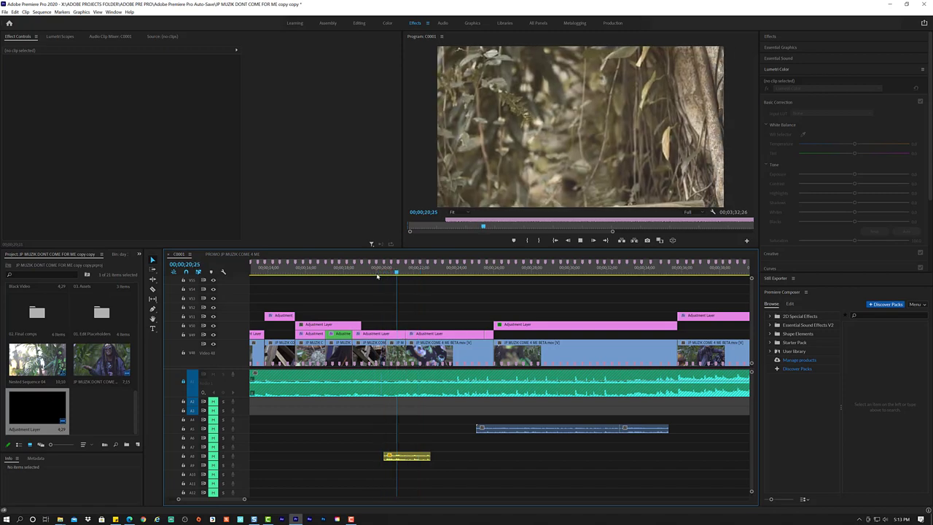
left_click_drag(377, 276, 345, 280)
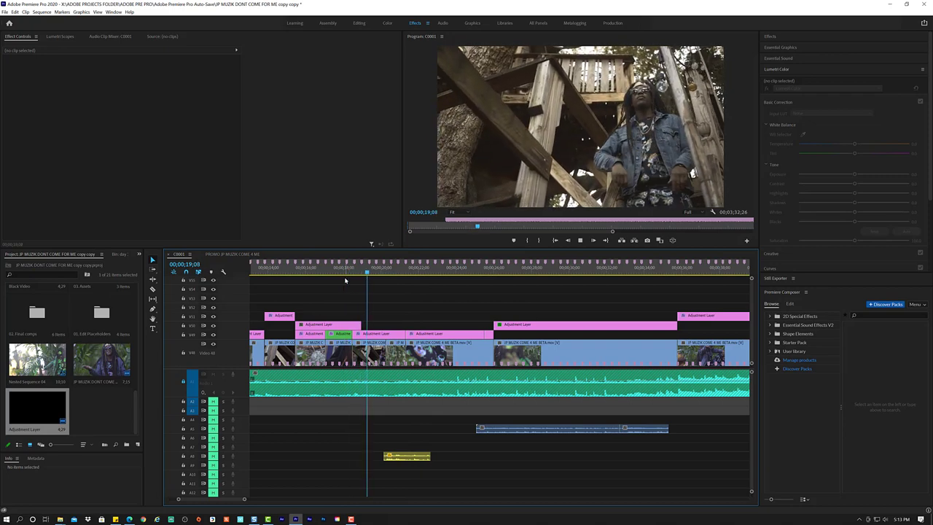
key("space")
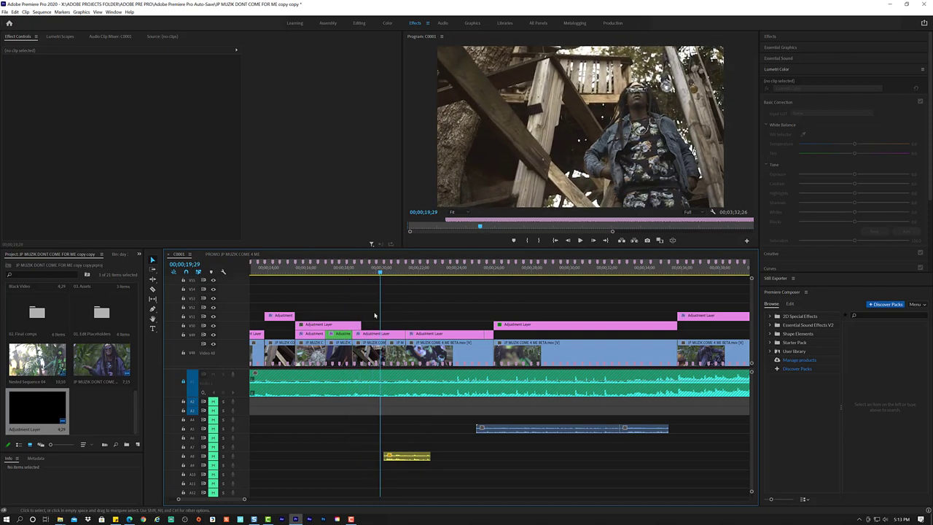
scroll(375, 315, "up", 1)
scroll(368, 307, "up", 2)
scroll(362, 299, "up", 4)
scroll(356, 291, "up", 3)
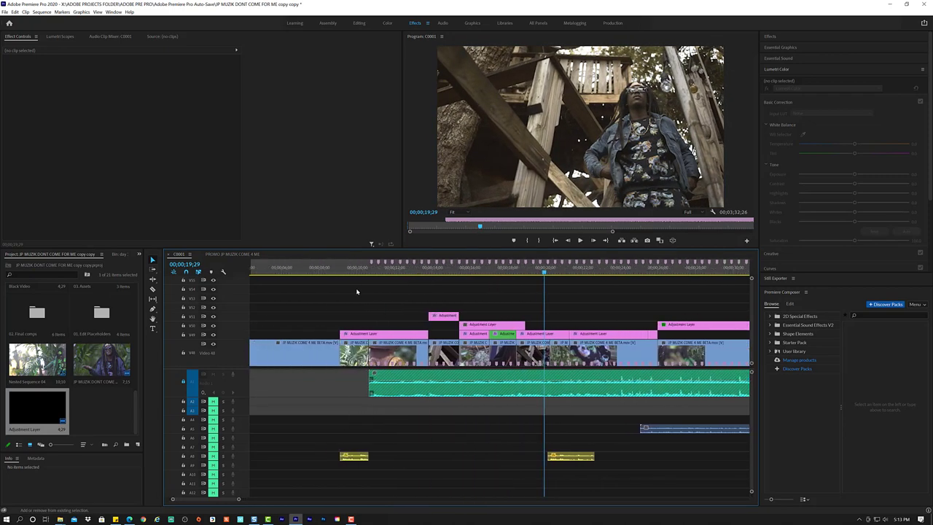
key("space")
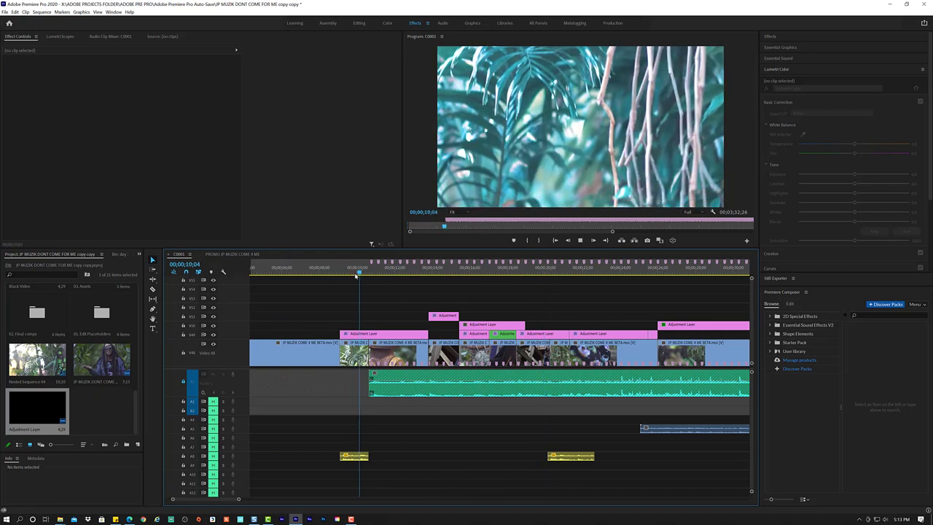
Alt-drag the 10-second adjustment layer up to V50, delete the V49 original, and lengthen the copy.
left_click(379, 336)
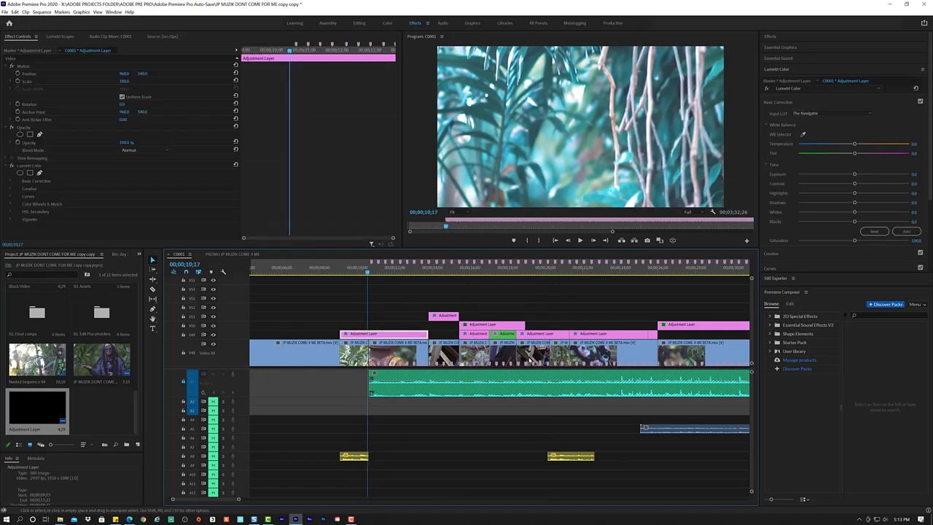
left_click(562, 335)
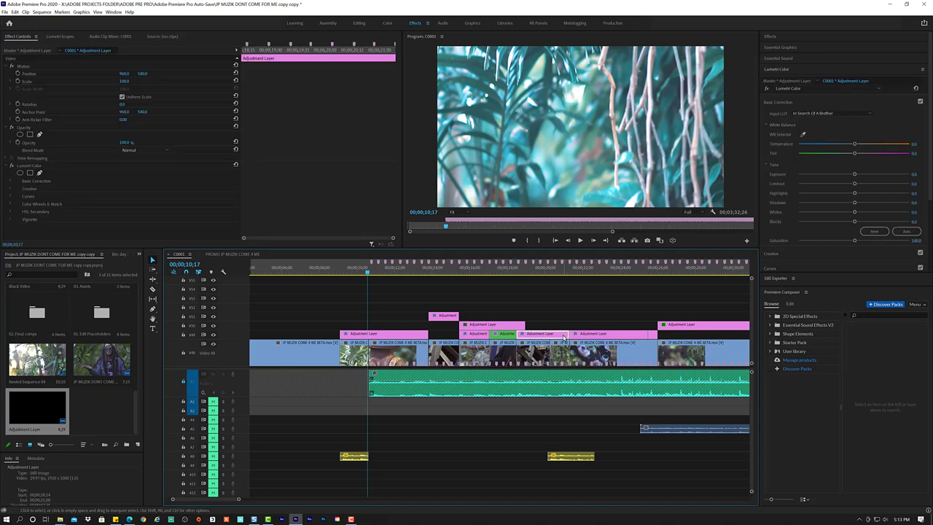
left_click_drag(365, 334, 365, 325)
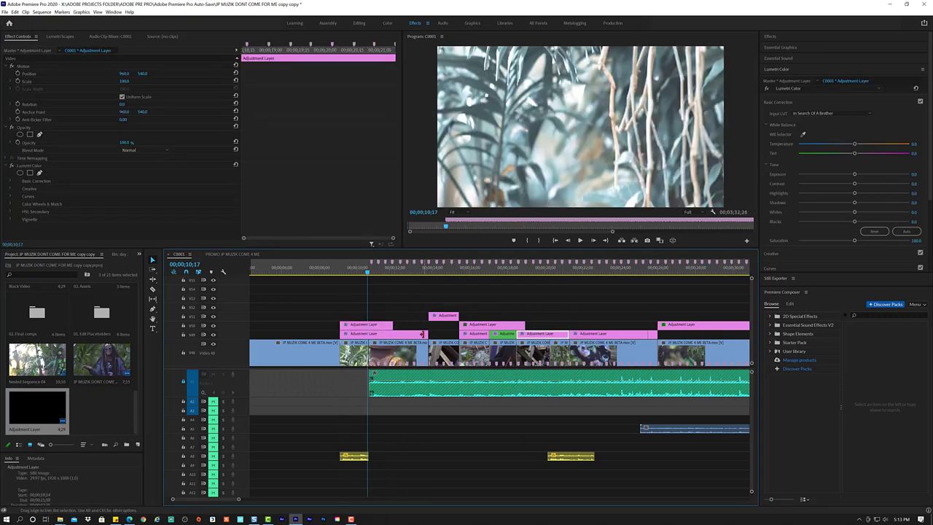
left_click(417, 336)
key("Delete")
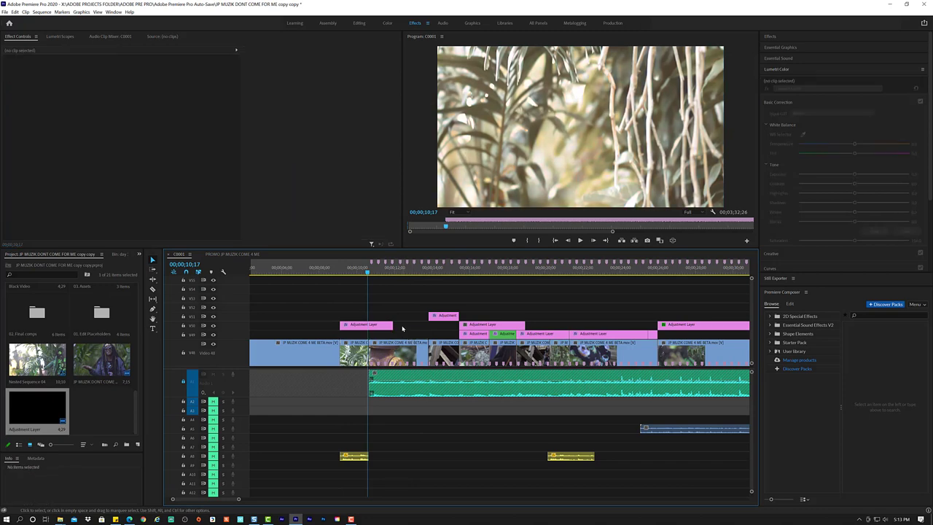
left_click_drag(401, 325, 428, 325)
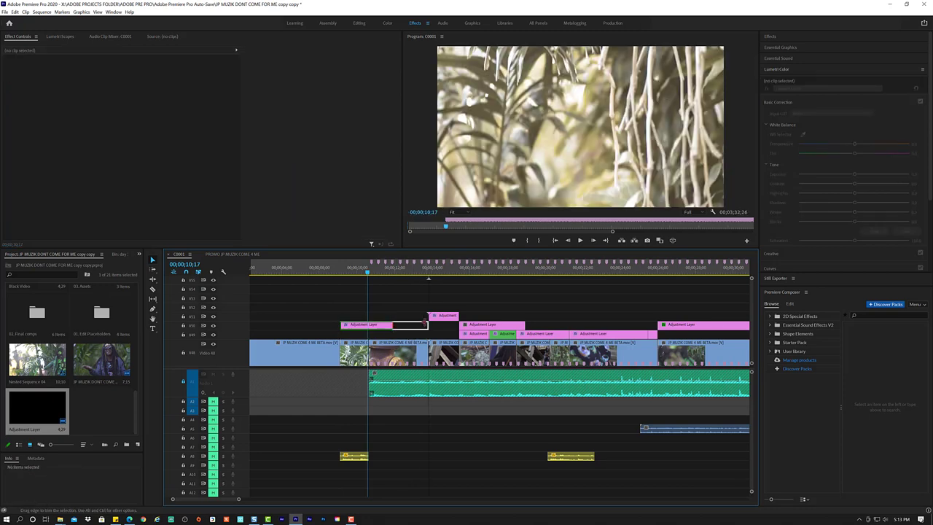
key("space")
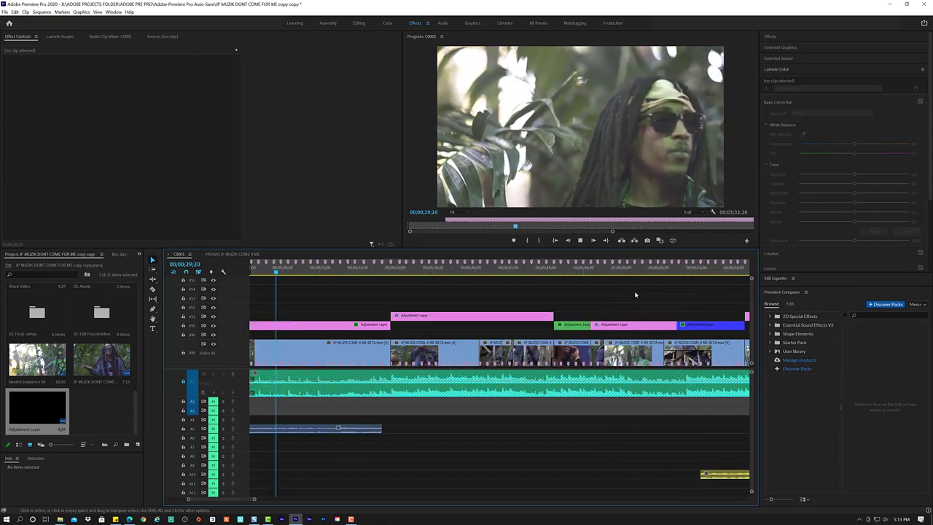
Lower the Lumetri Blacks on the 26–35 s adjustment layer and replay from about 29 to 33 seconds.
left_click(334, 326)
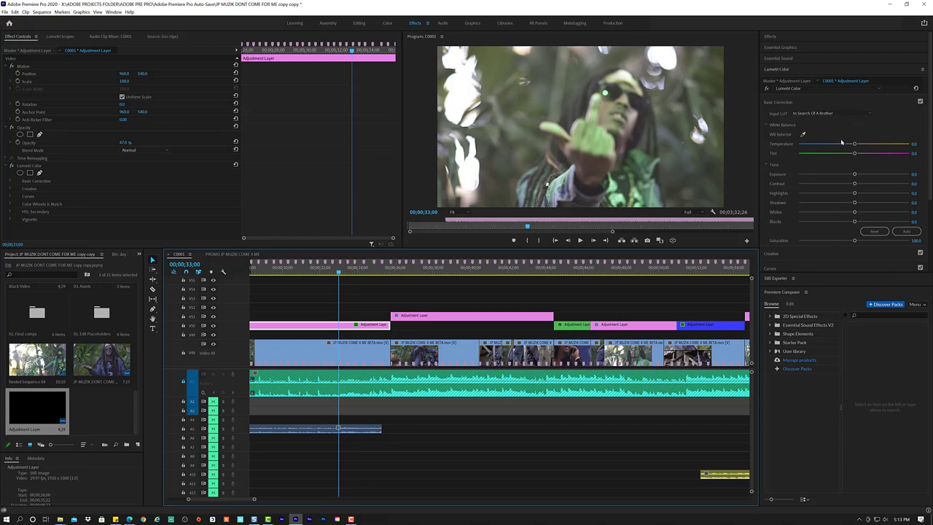
scroll(840, 203, "down", 1)
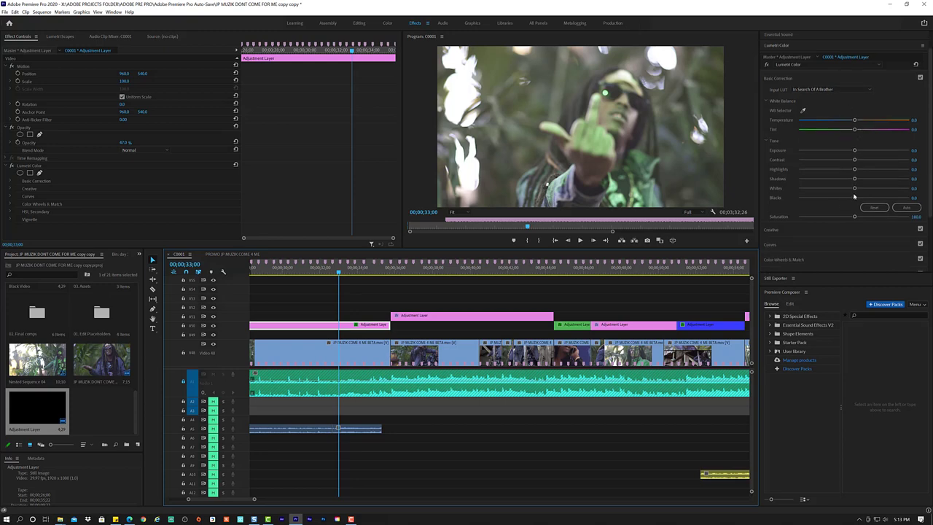
left_click_drag(855, 198, 851, 199)
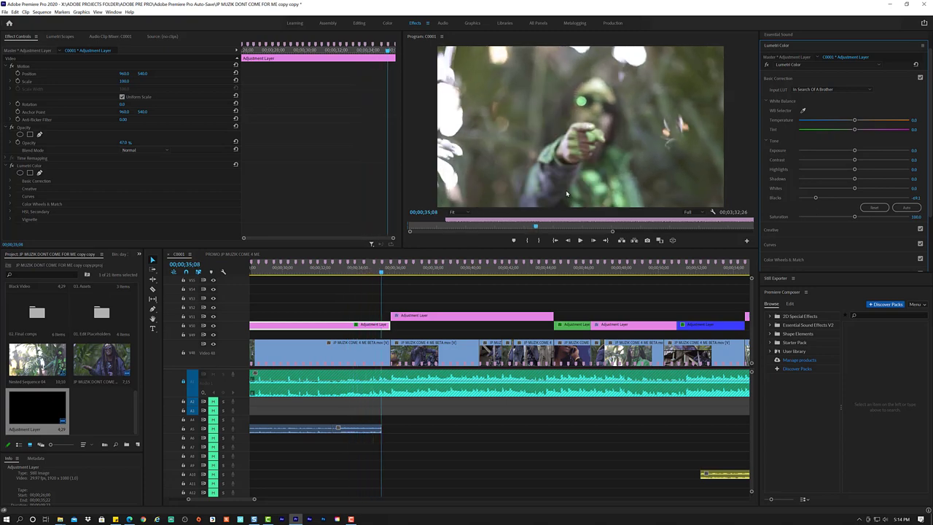
key("space")
left_click_drag(327, 278, 261, 278)
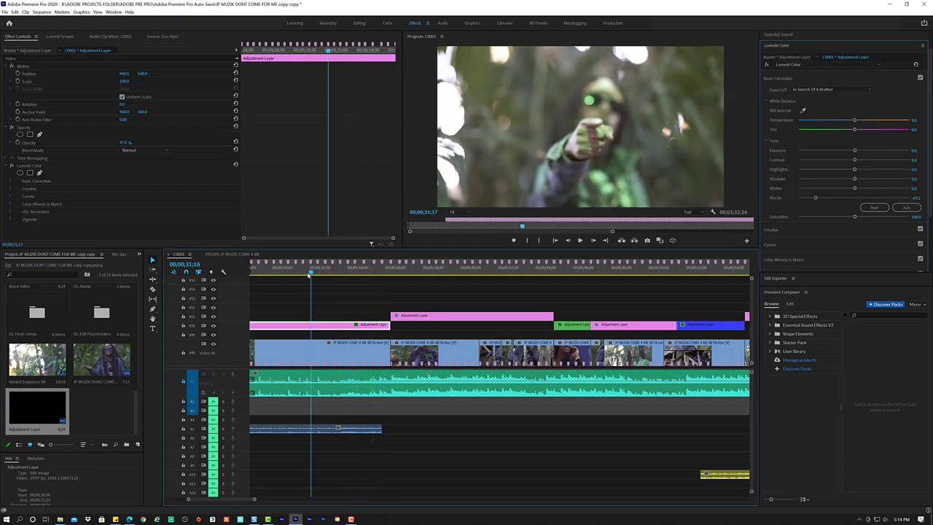
key("space")
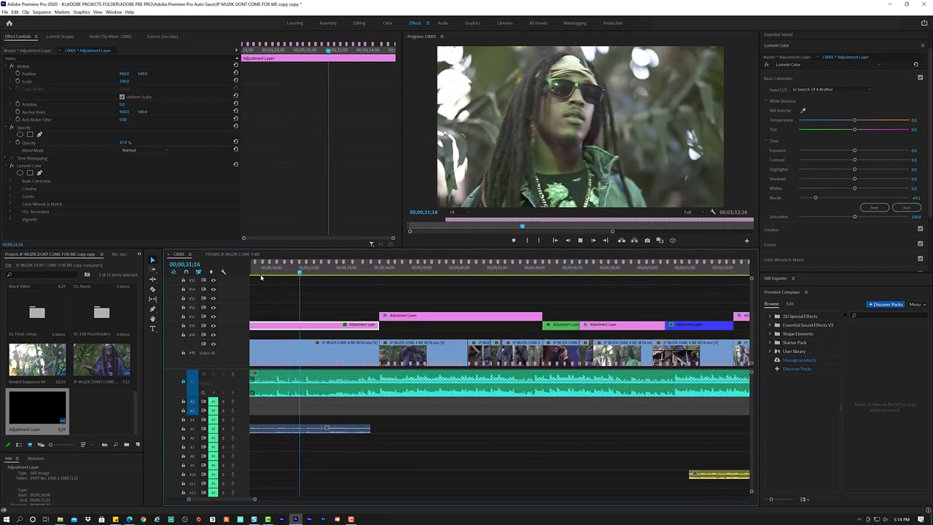
key("space")
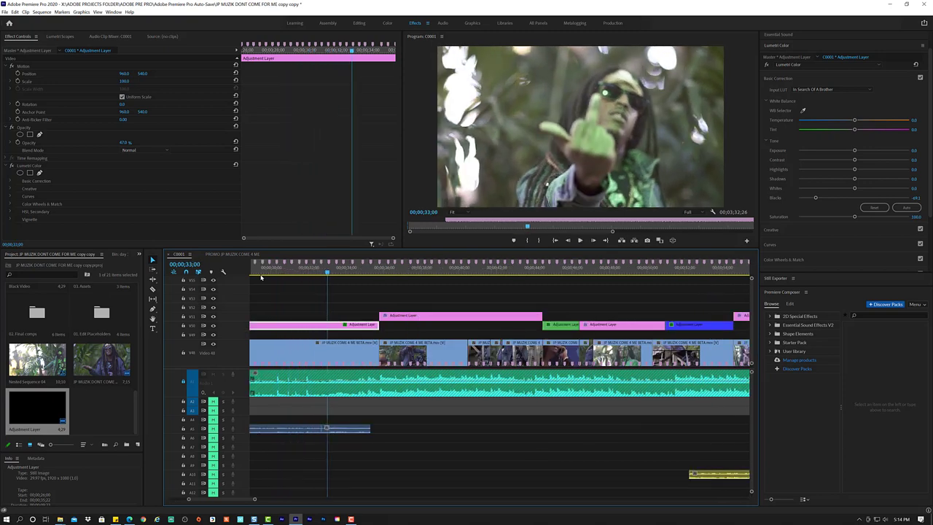
Load Lucky Fool.cube as the adjustment layer's Lumetri Input LUT.
left_click(859, 90)
left_click(824, 111)
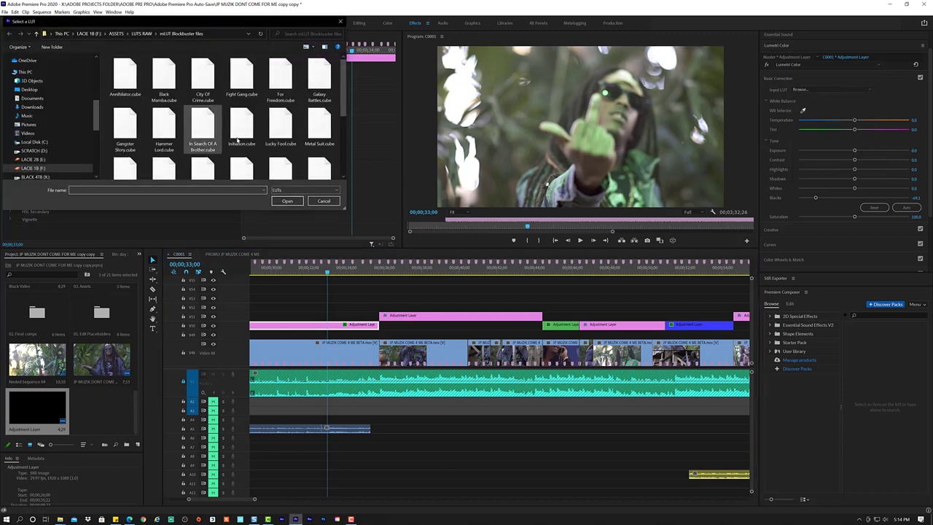
left_click(288, 135)
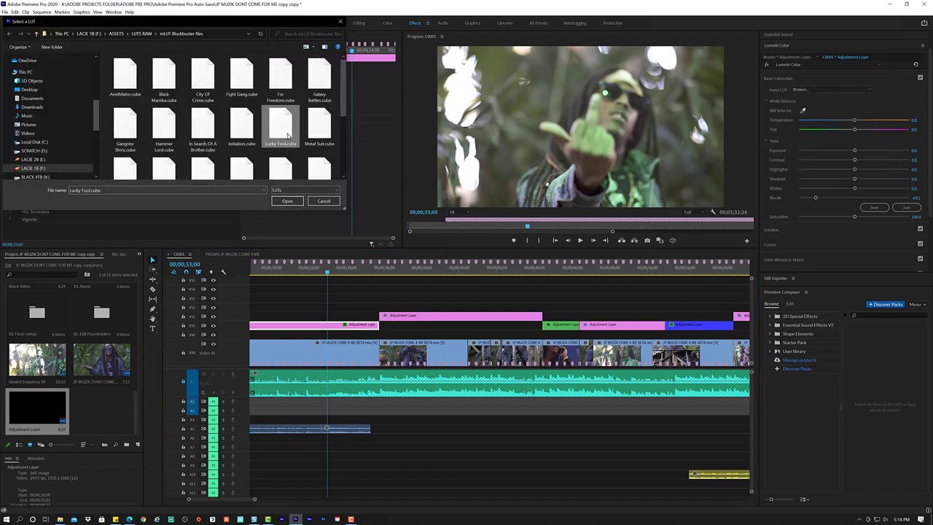
left_click(288, 201)
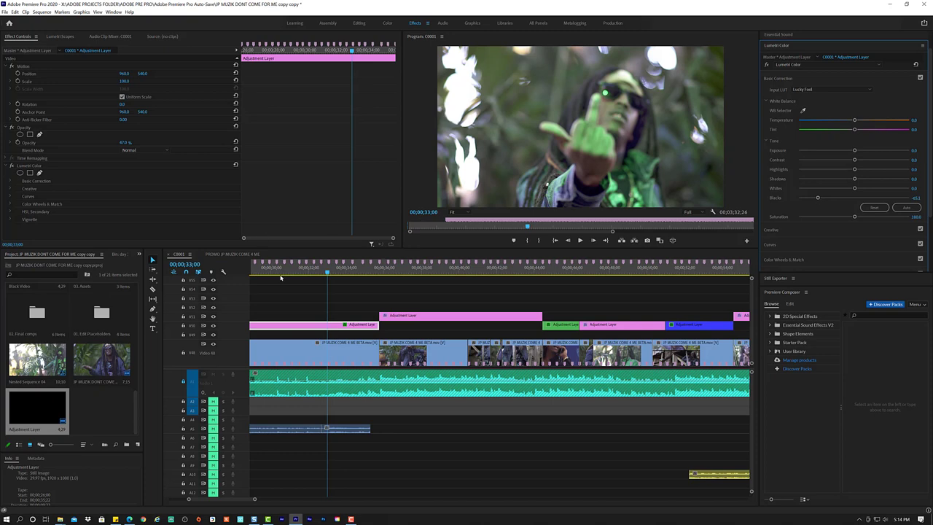
Preview the new look around 29 seconds and lift the Blacks slightly for brighter shadows.
mouse_move(315, 274)
left_mouse_down()
mouse_move(259, 292)
mouse_move(310, 285)
left_mouse_up()
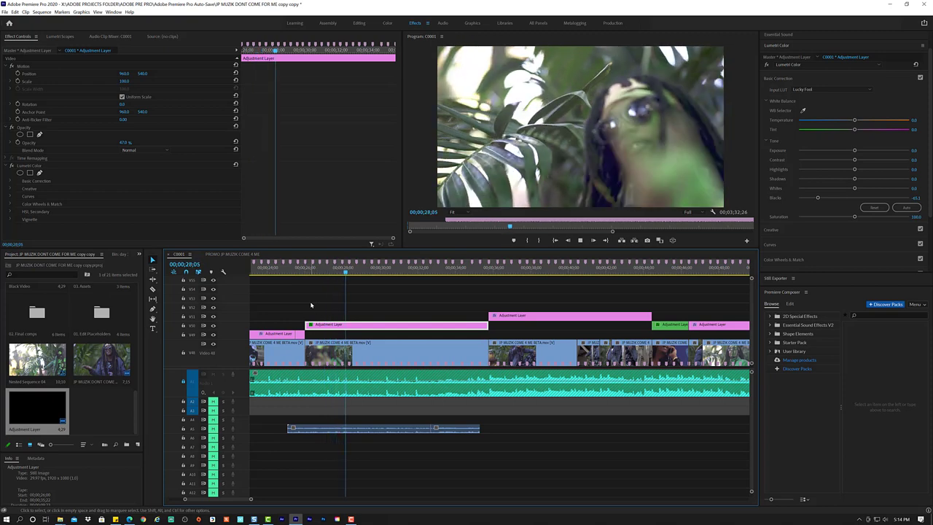
key("space")
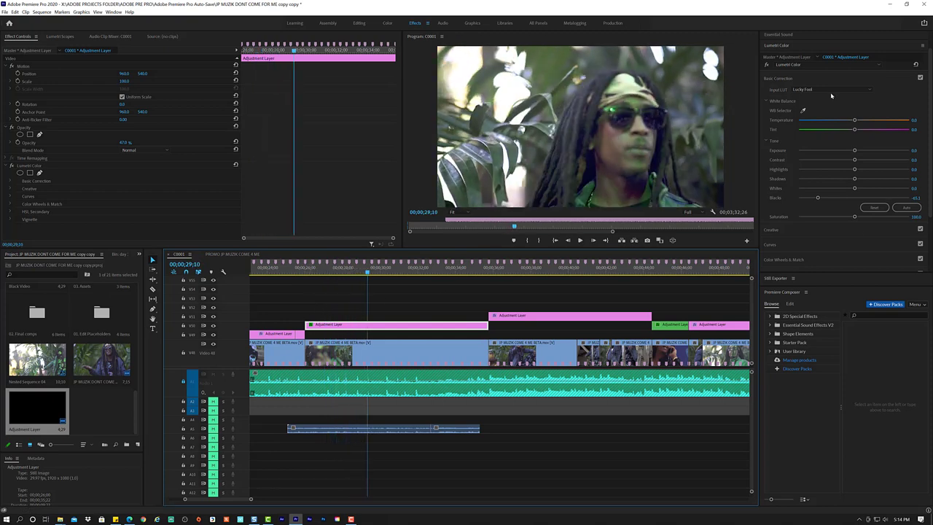
mouse_move(819, 198)
left_mouse_down()
mouse_move(843, 198)
mouse_move(822, 200)
left_mouse_up()
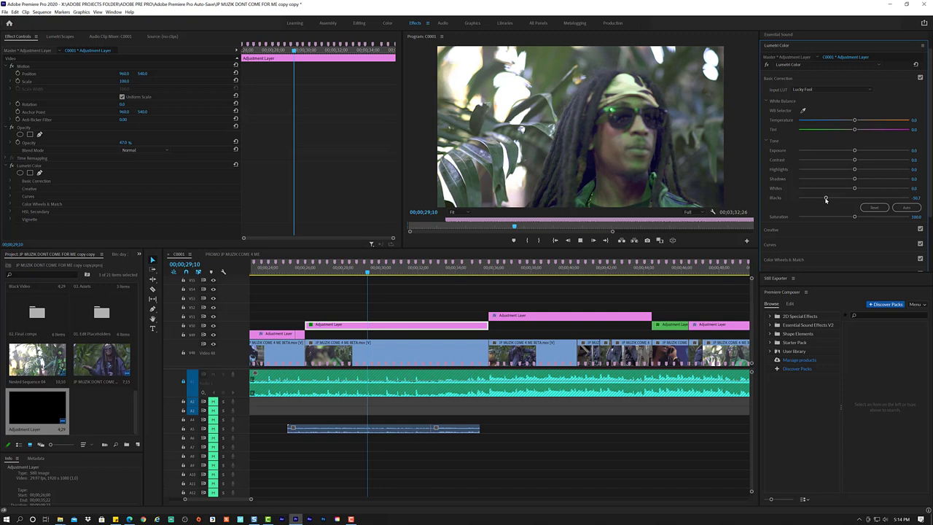
key("space")
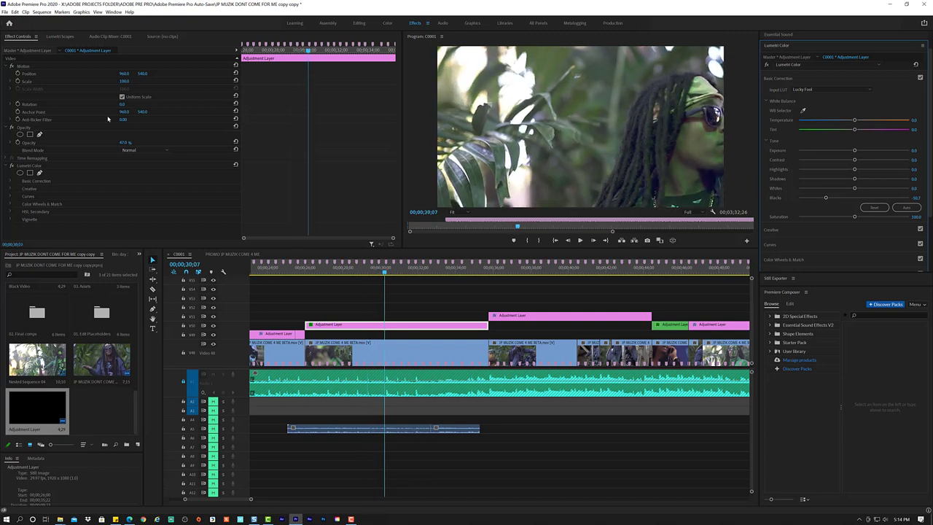
With Lumetri Scopes shown, raise the Blacks to 5.9, review in playback, and return to Effect Controls.
left_click(62, 37)
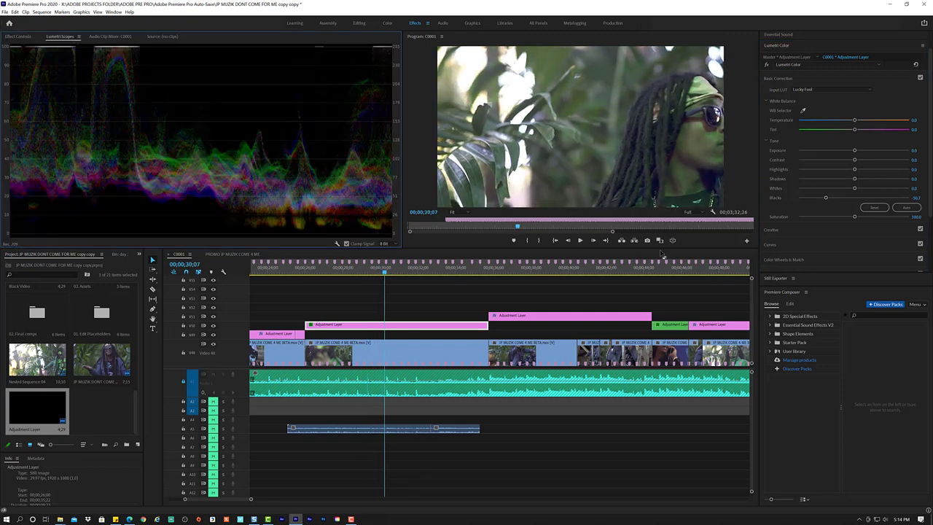
left_click_drag(828, 198, 857, 208)
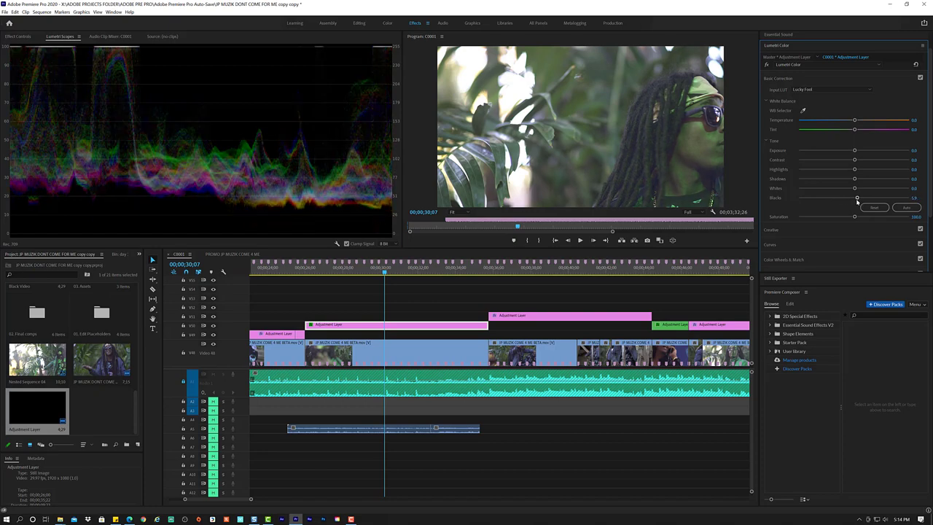
key("space")
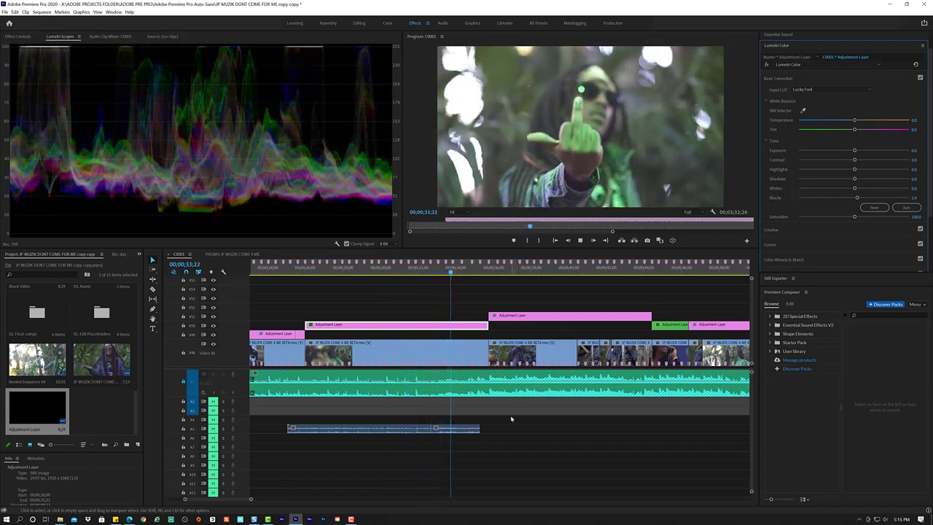
key("space")
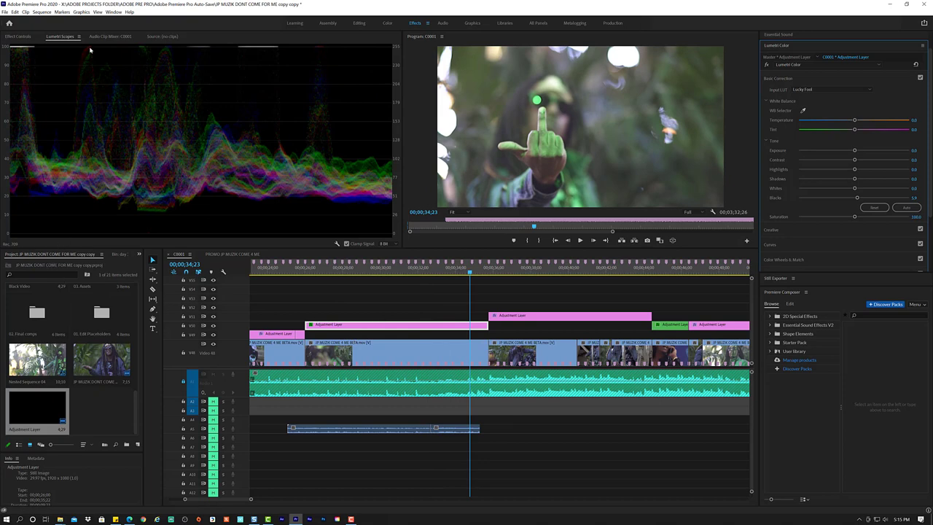
left_click(20, 37)
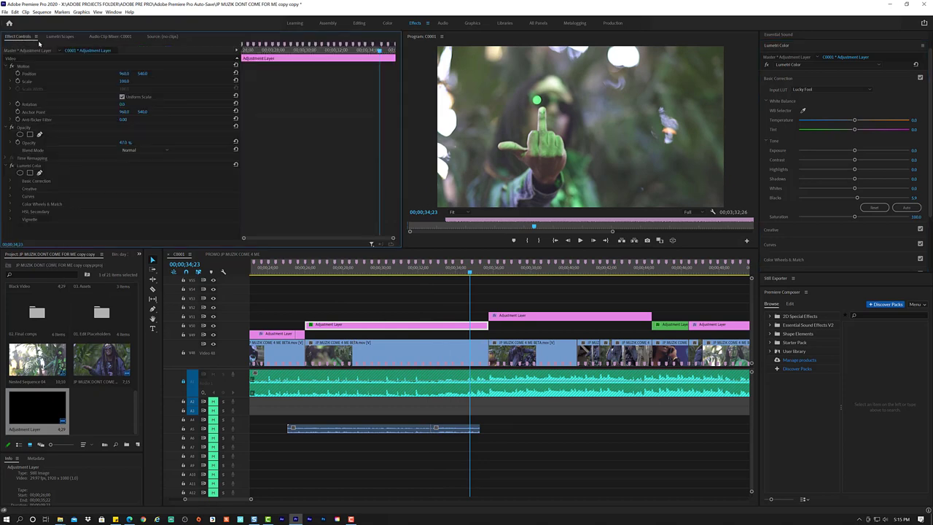
left_click(53, 36)
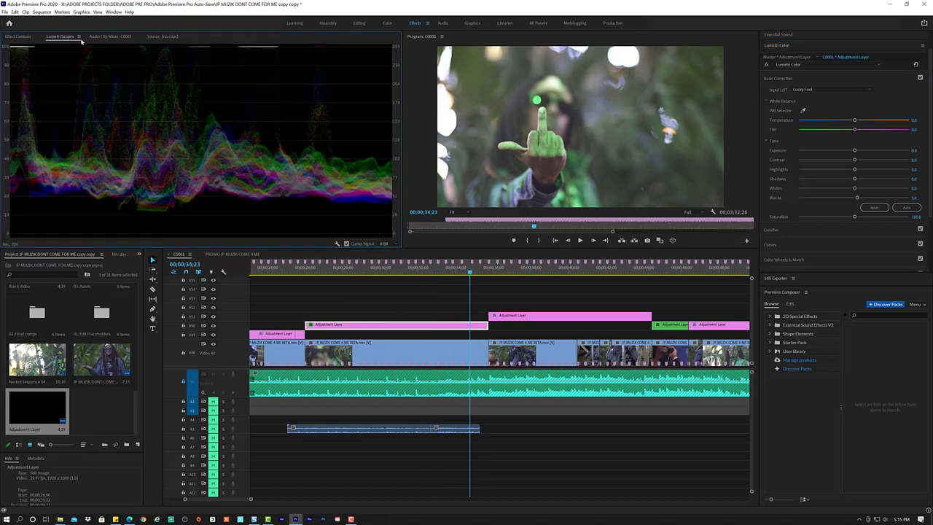
left_click(79, 36)
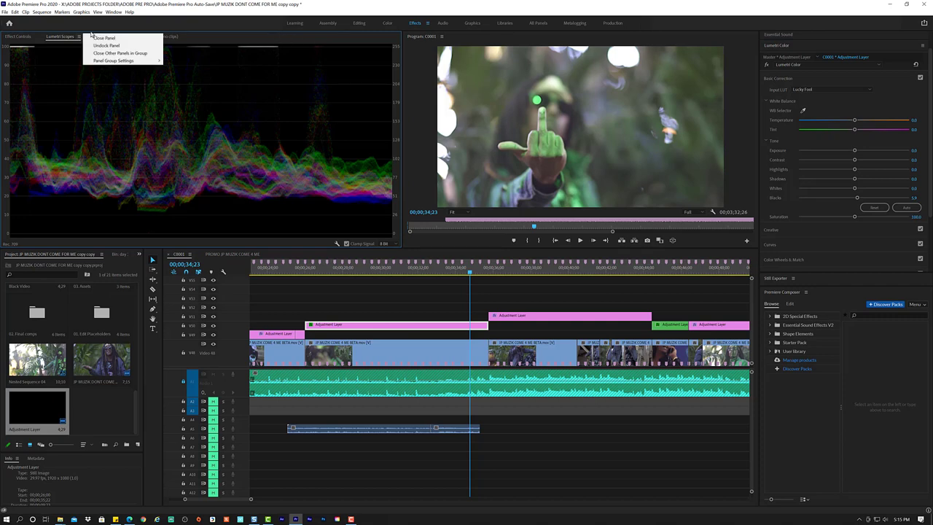
left_click(32, 37)
left_click(32, 38)
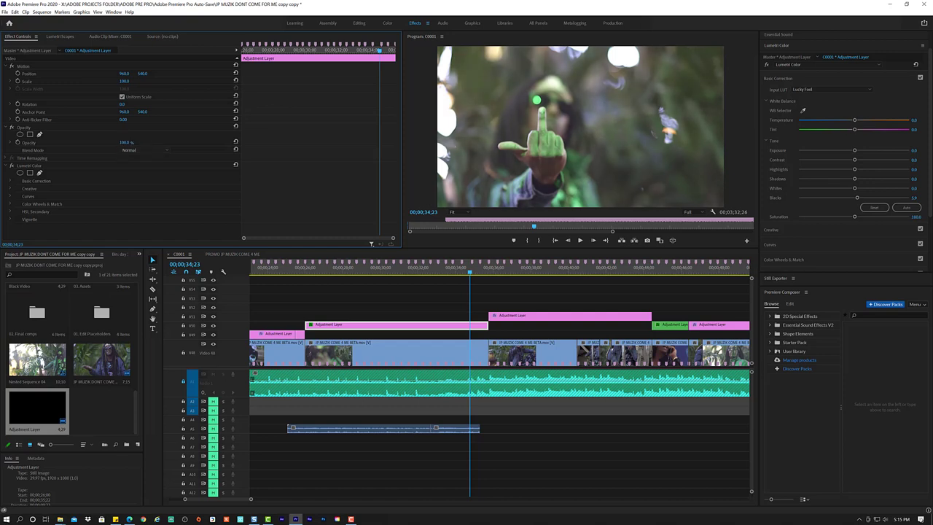
Shuttle with J and L back from about 30 seconds to around 18–20 seconds.
mouse_move(467, 270)
left_mouse_down()
mouse_move(338, 297)
mouse_move(387, 342)
mouse_move(454, 356)
left_mouse_up()
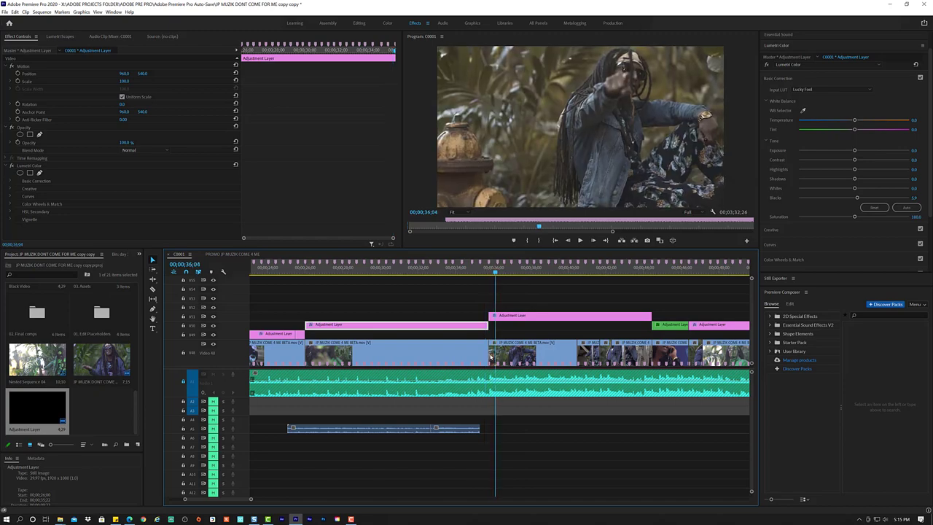
key("j")
key("j")
key("j")
key("l")
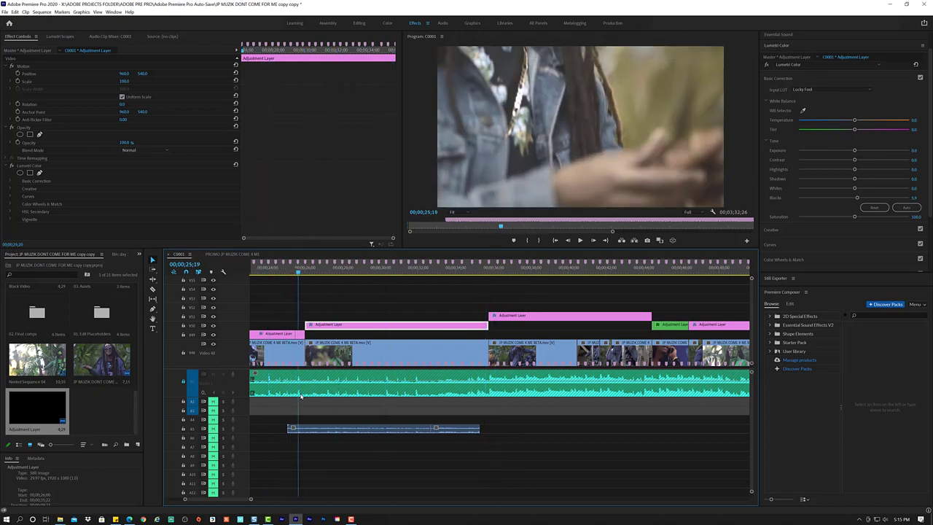
key("j")
key("j")
key("j")
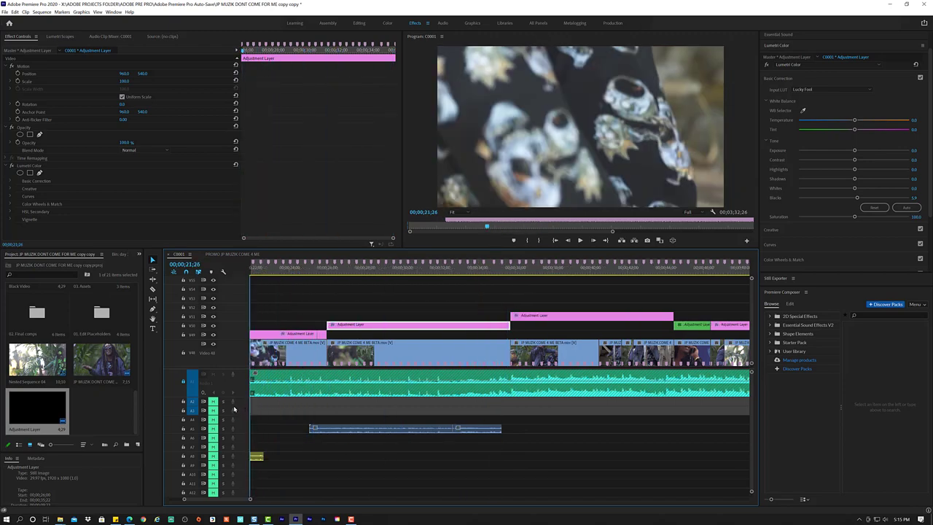
key("l")
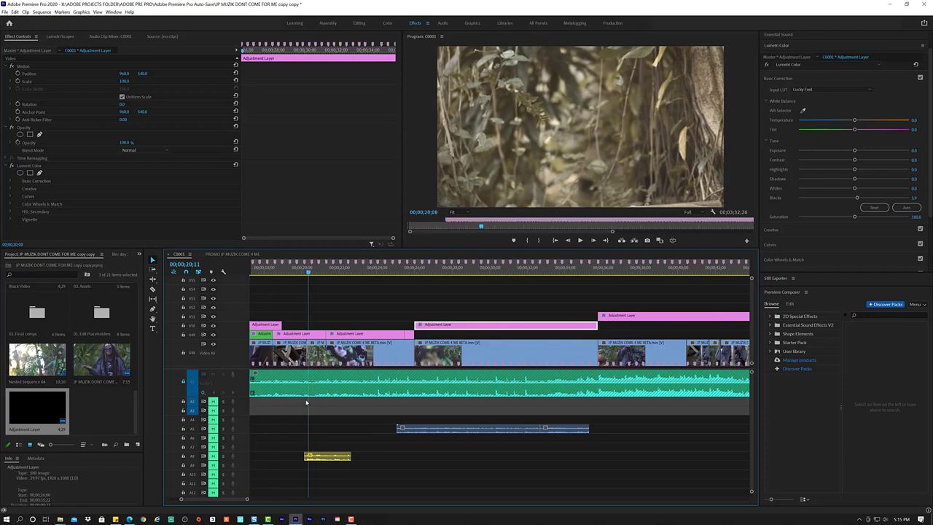
Razor the V5 adjustment layer, Alt-drag a piece to V6, delete the leftover, and trim V6 to the playhead.
key("c")
left_click(455, 325)
key("v")
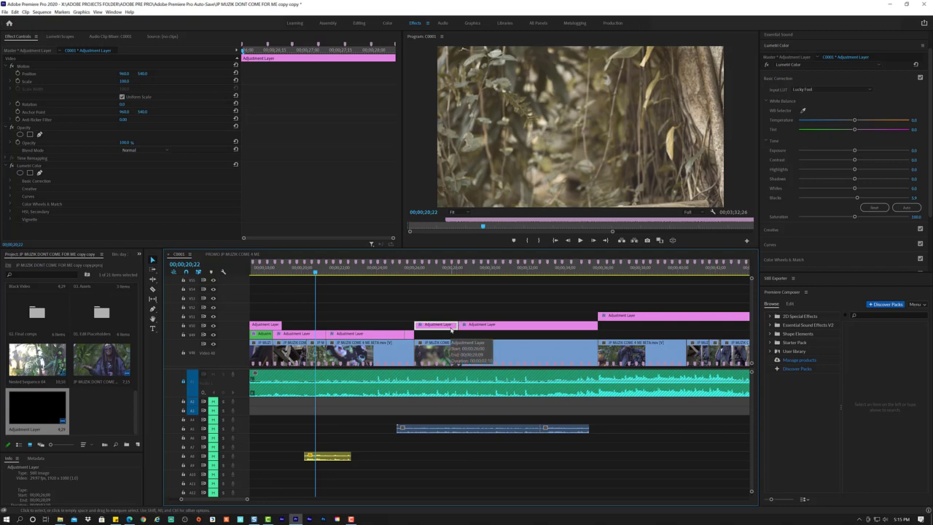
left_click_drag(452, 330, 350, 322)
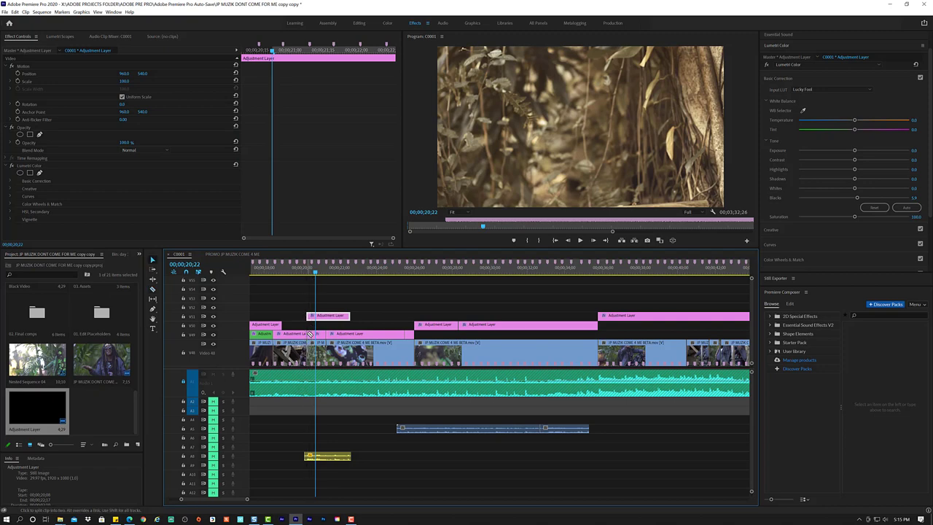
left_click(311, 334)
key("Delete")
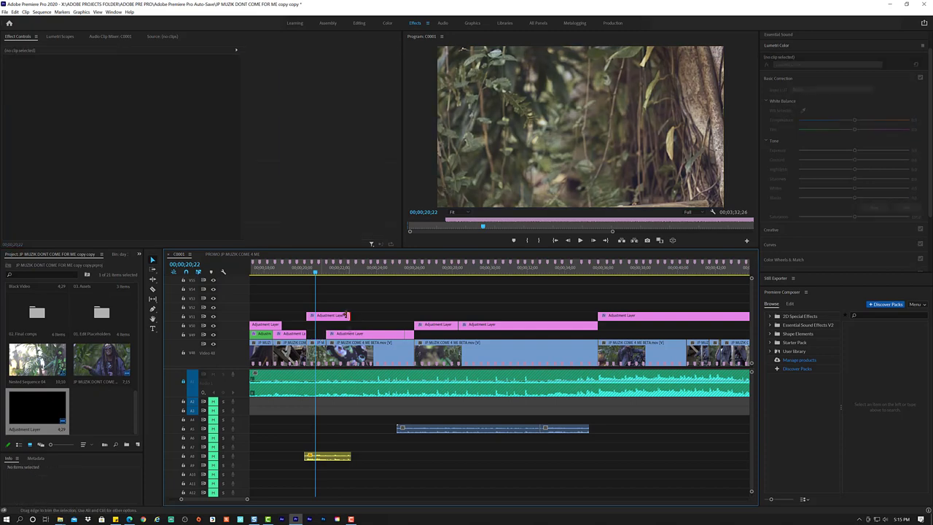
left_click_drag(346, 315, 325, 315)
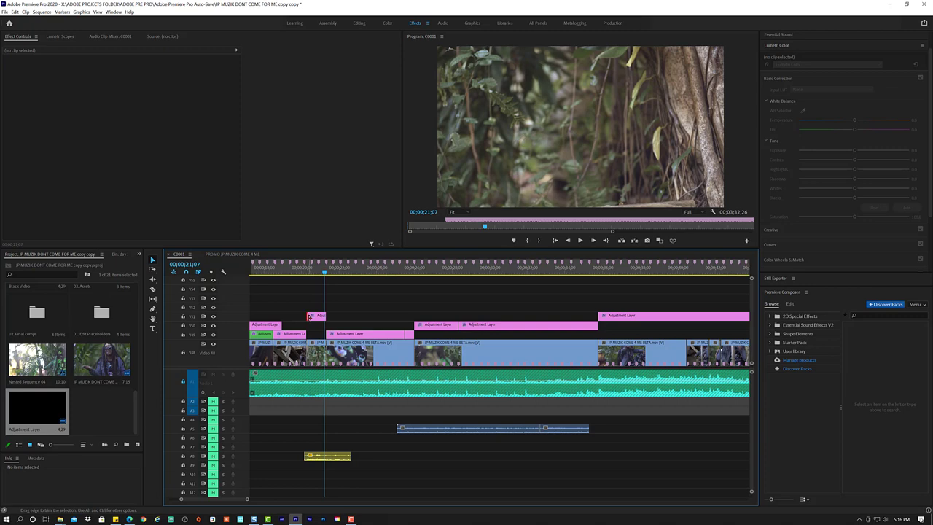
left_click_drag(309, 270, 315, 273)
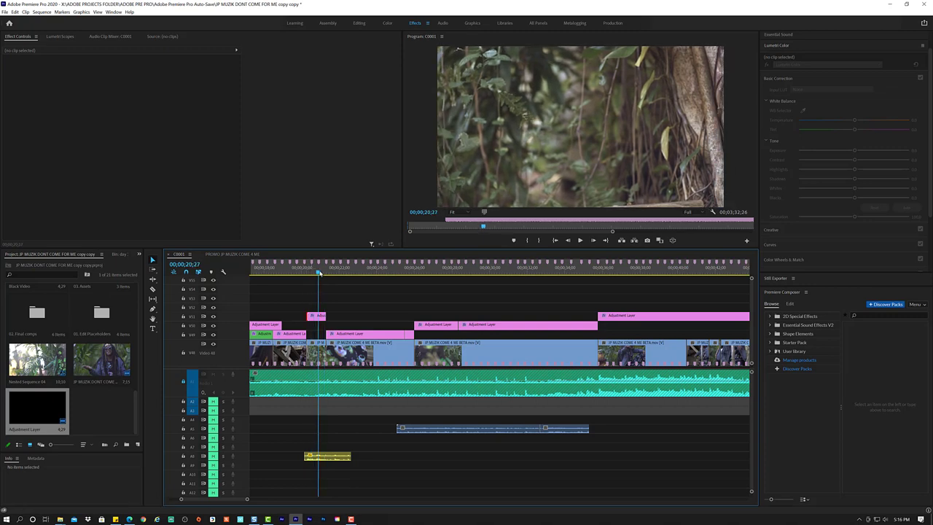
Zoom out, play from 08;16, and move the small pink adjustment layer to the playhead on the upper track.
key("minus")
key("minus")
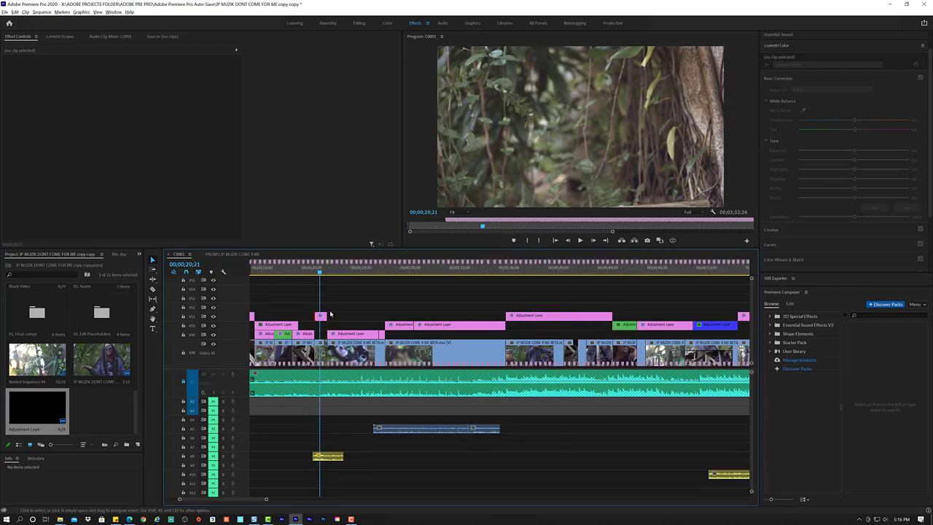
key("minus")
key("minus")
left_click(254, 270)
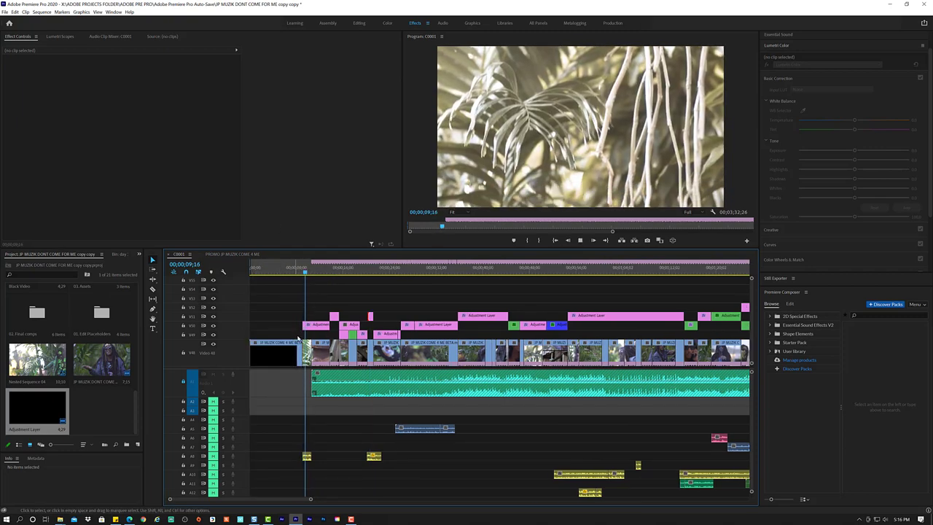
key("space")
left_click(370, 315)
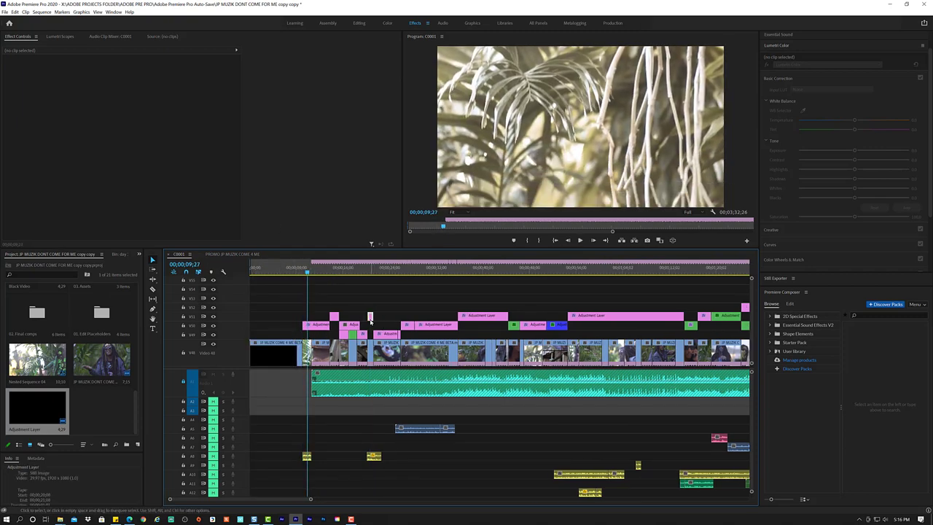
left_click_drag(370, 317, 372, 320)
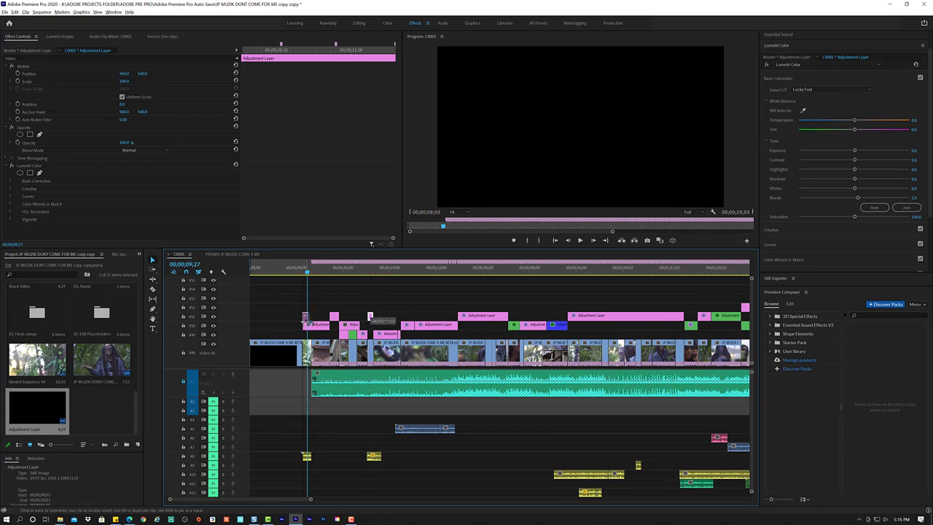
left_click_drag(306, 320, 316, 318)
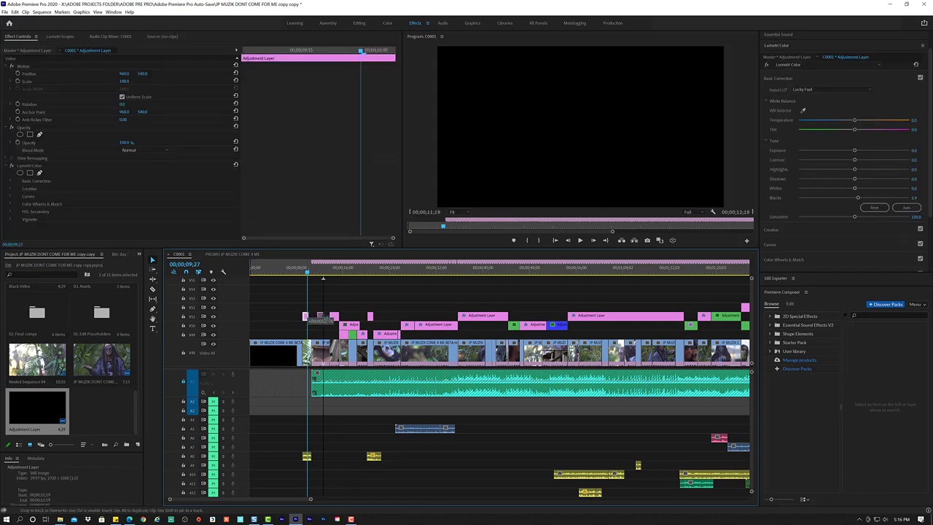
left_click_drag(305, 318, 339, 316)
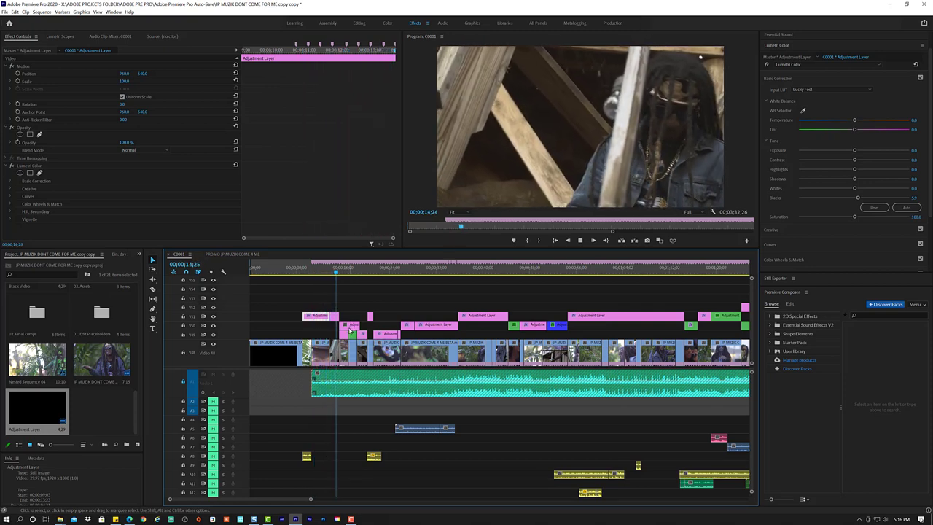
key("space")
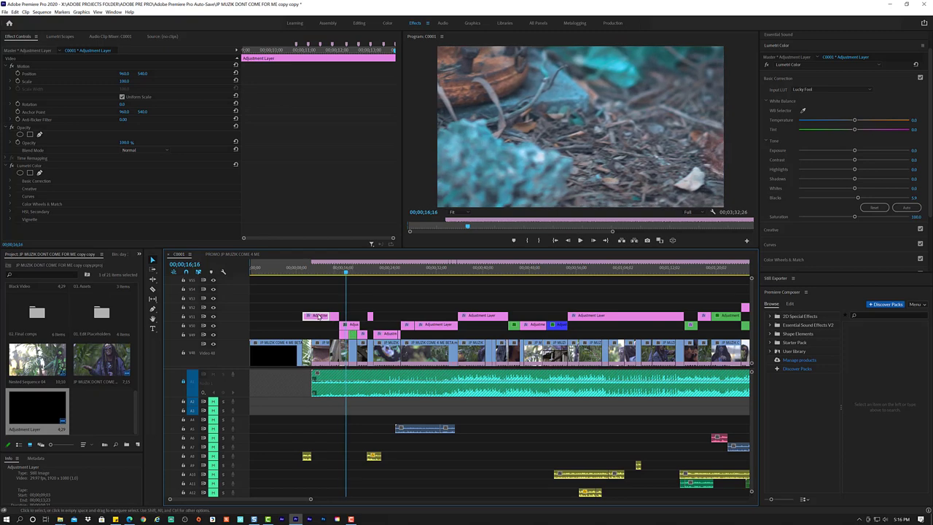
Delete the ungraded adjustment clip and move the Lucky Fool adjustment layer down one track.
left_click(345, 326)
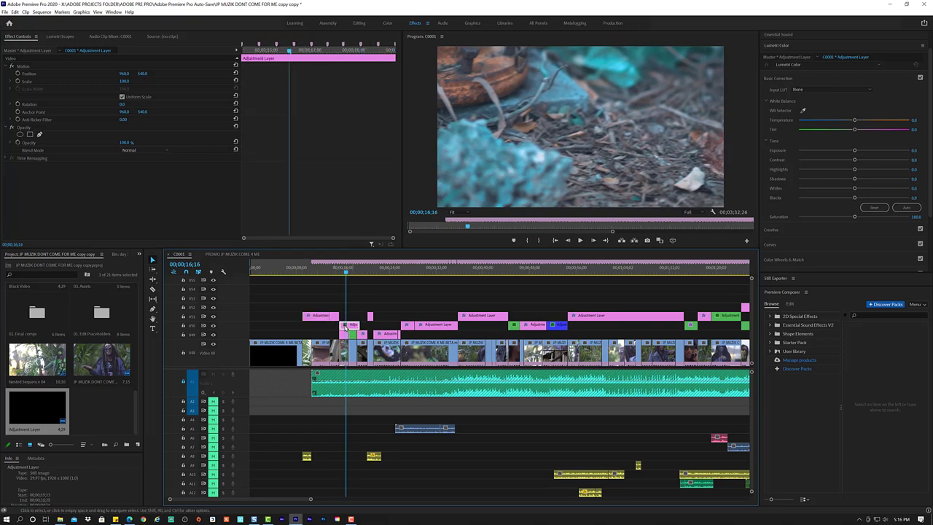
key("Delete")
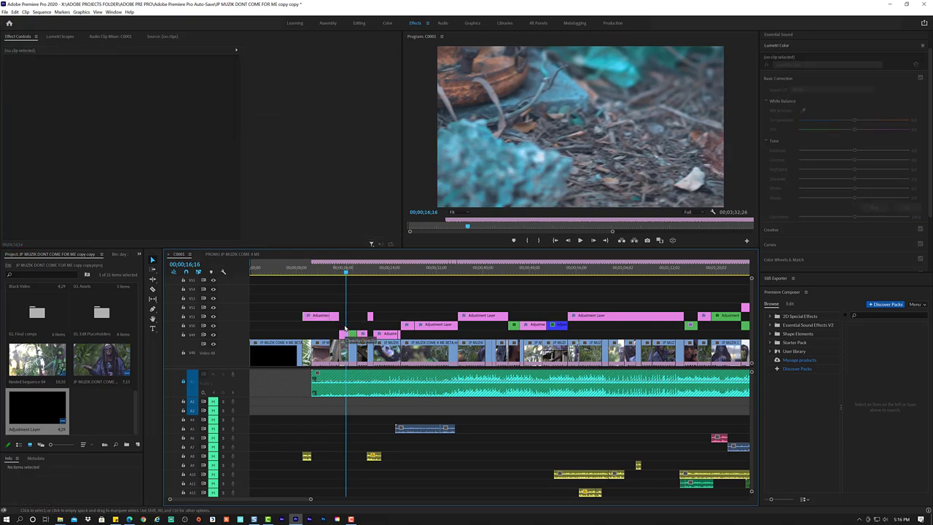
left_click(312, 317)
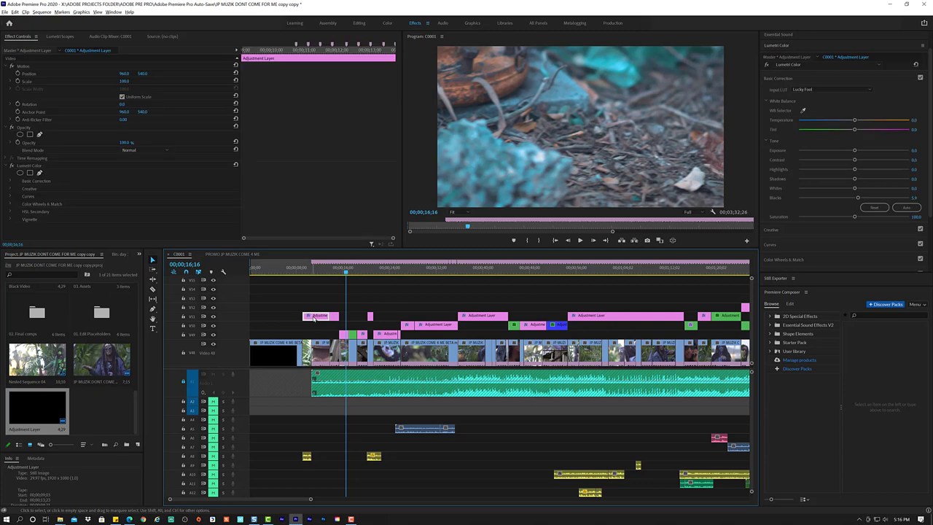
left_click_drag(314, 319, 348, 326)
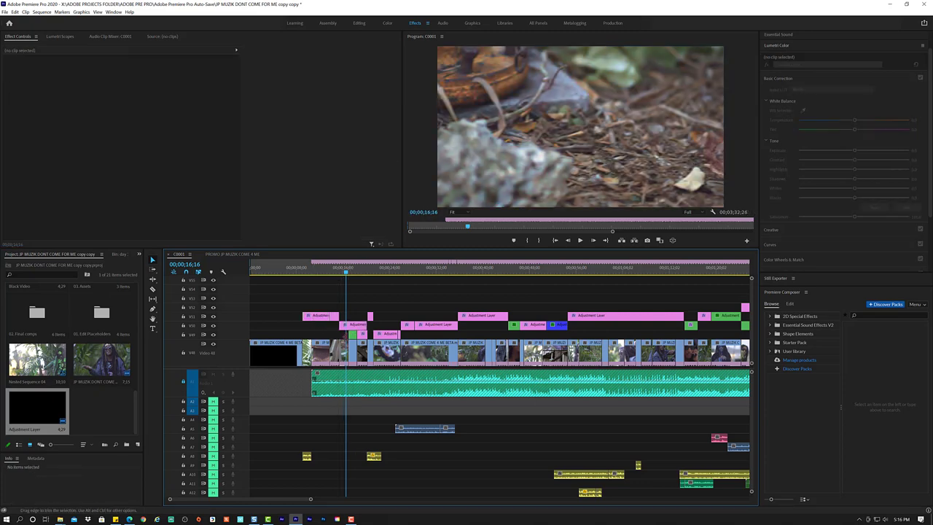
Trim the pink Lucky Fool adjustment clip to end at 17;00 and review the grade.
left_click(352, 335)
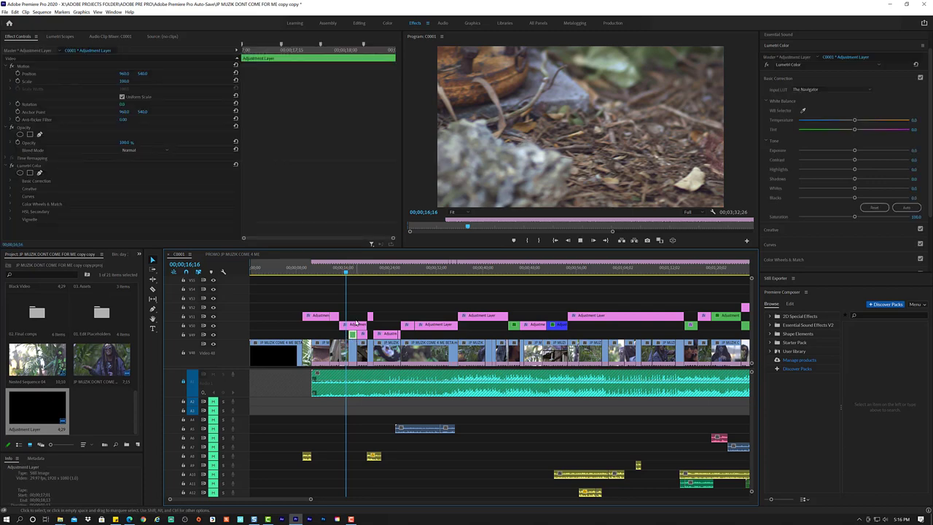
key("space")
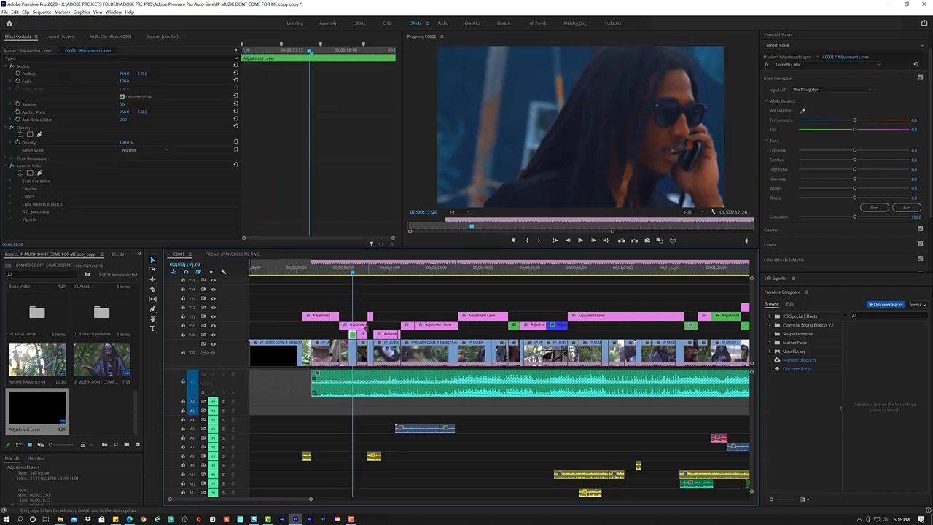
left_click(363, 331)
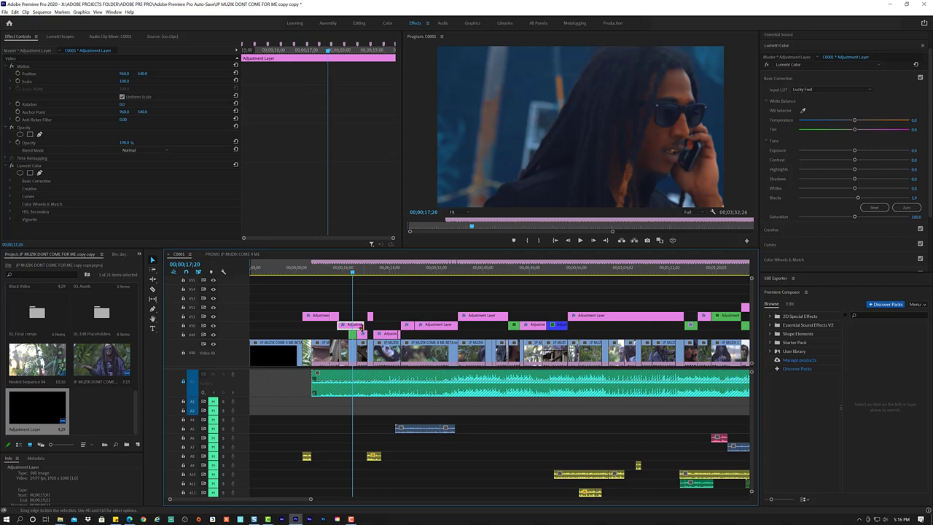
left_click(362, 327)
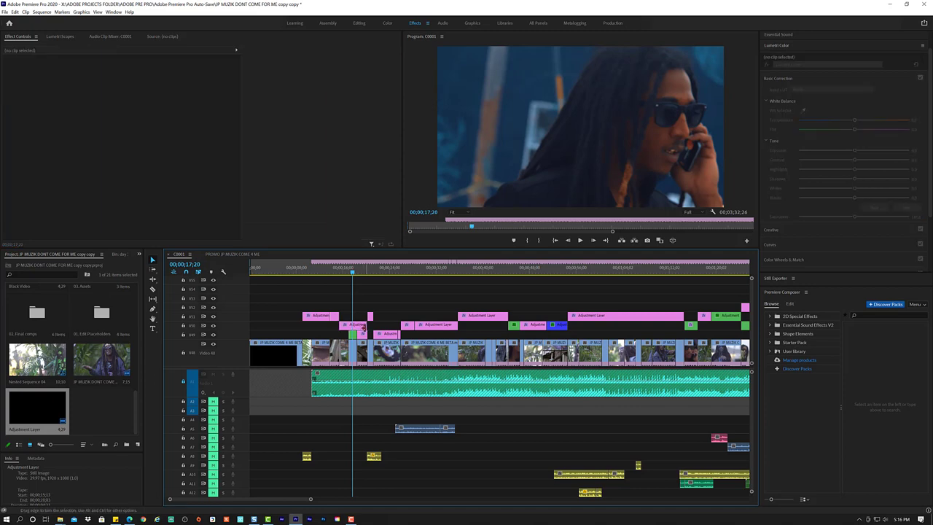
left_click_drag(364, 328, 344, 326)
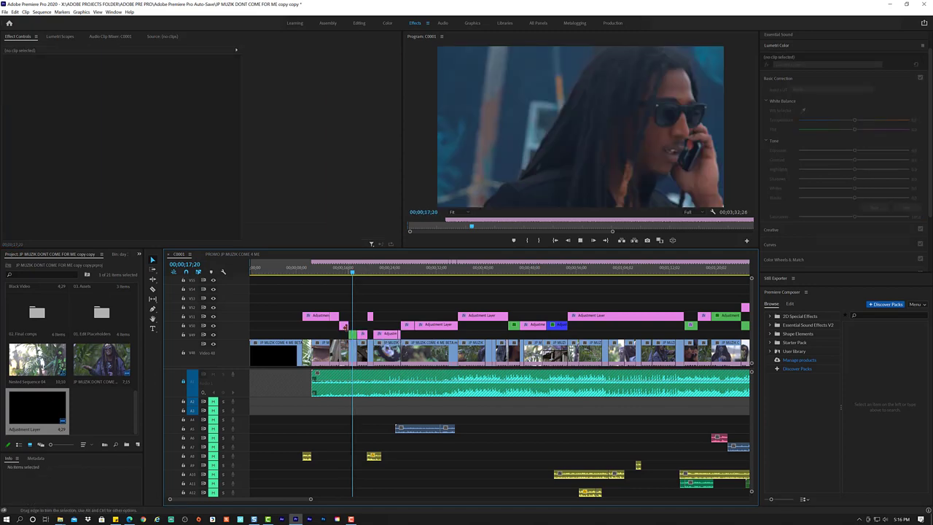
key("space")
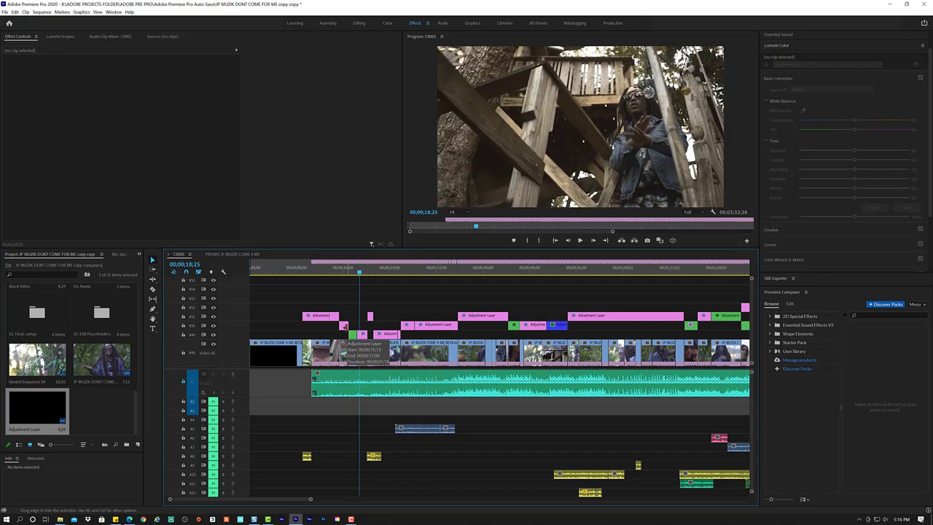
Change the green adjustment layer's Opacity from 57% to 50% and play through to 48 seconds.
left_click(354, 334)
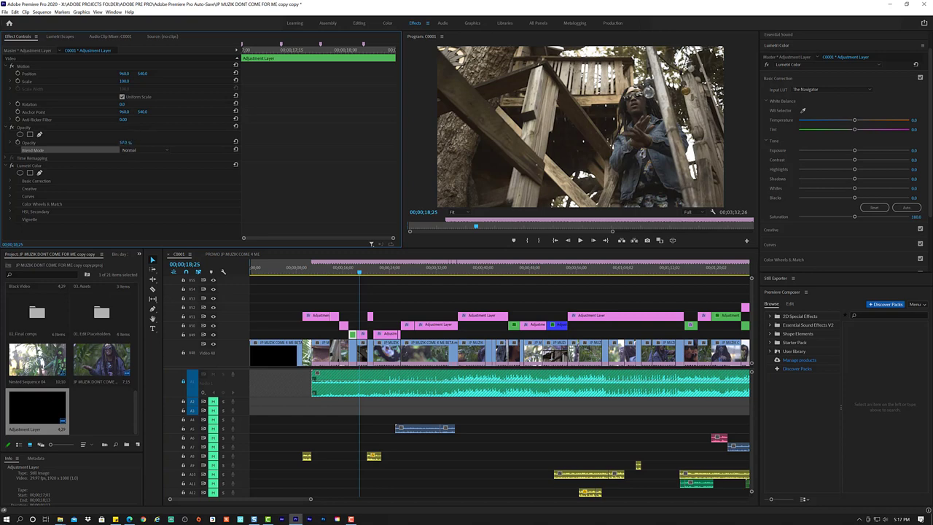
left_click(351, 273)
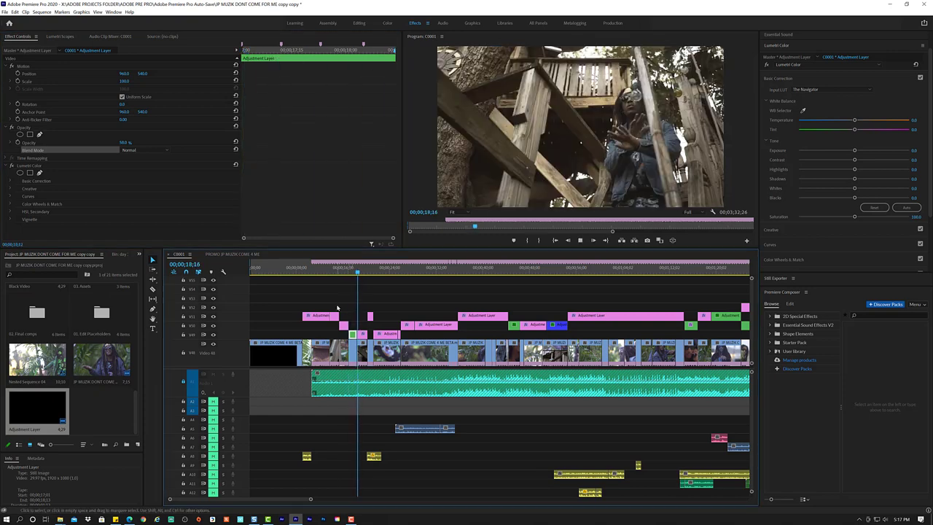
left_click(366, 275)
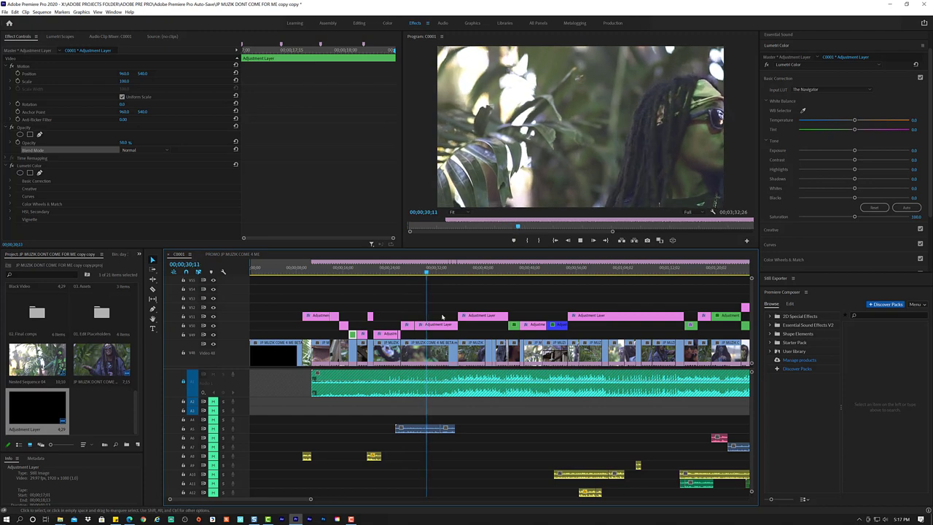
key("space")
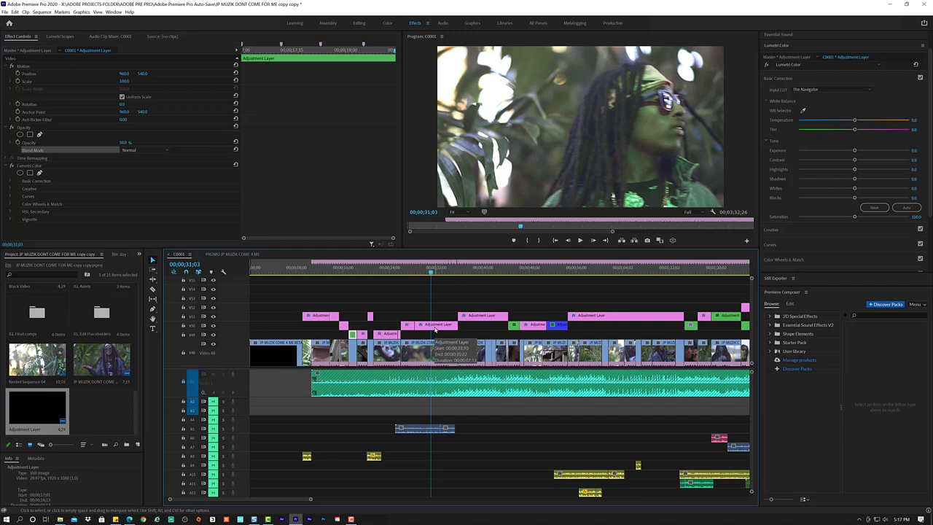
key("space")
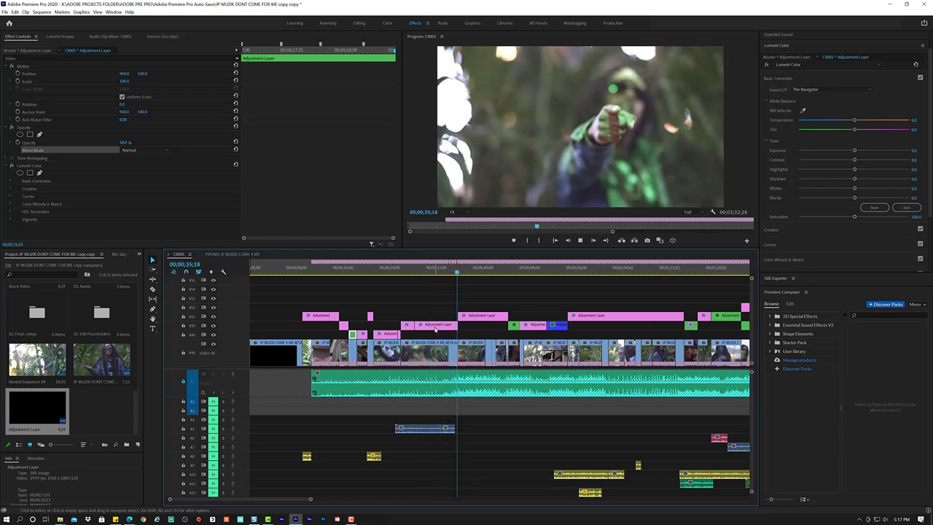
key("space")
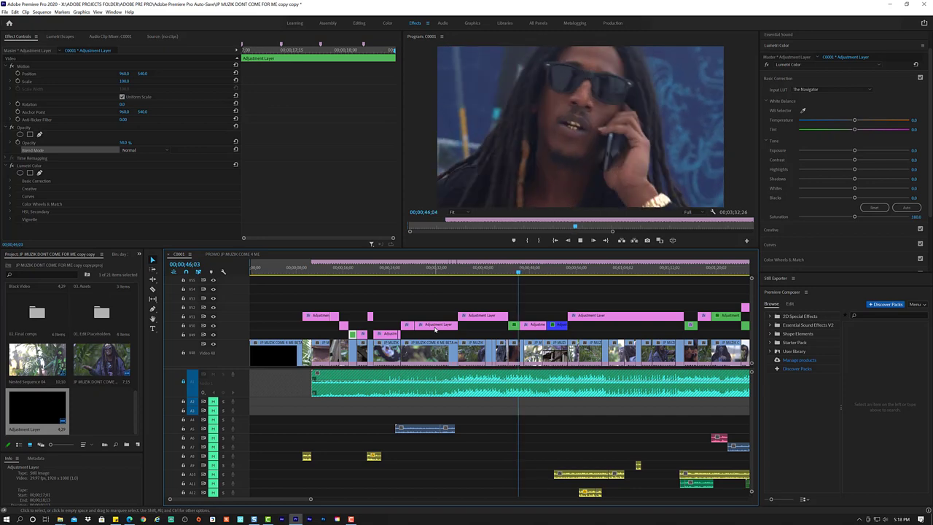
key("space")
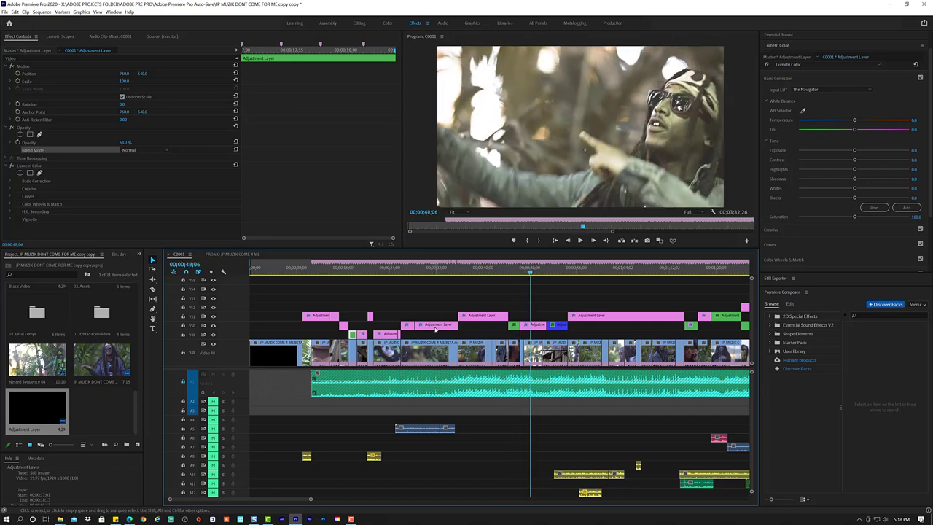
Alt-drag a copy of the pink adjustment layer to V7, delete the green V5 clip, and trim the copy.
left_click(436, 328)
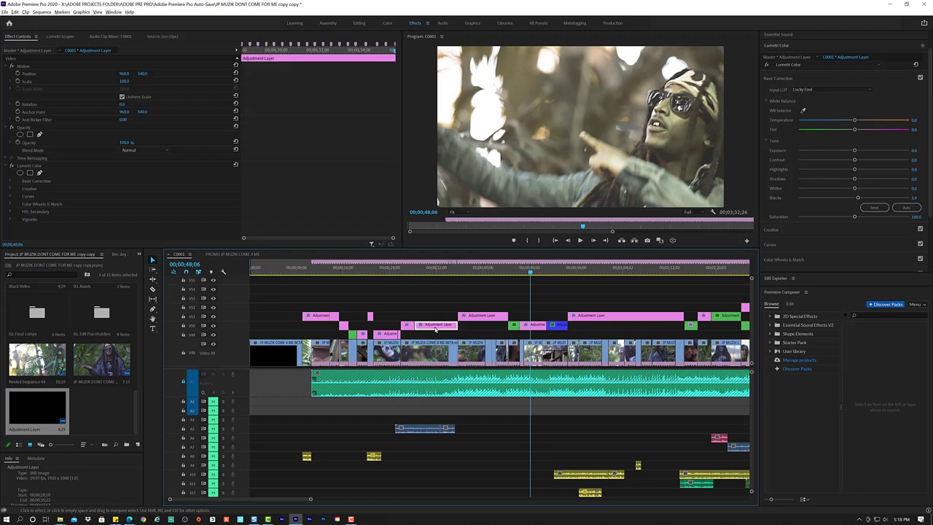
left_click_drag(436, 328, 542, 317)
left_click(543, 328)
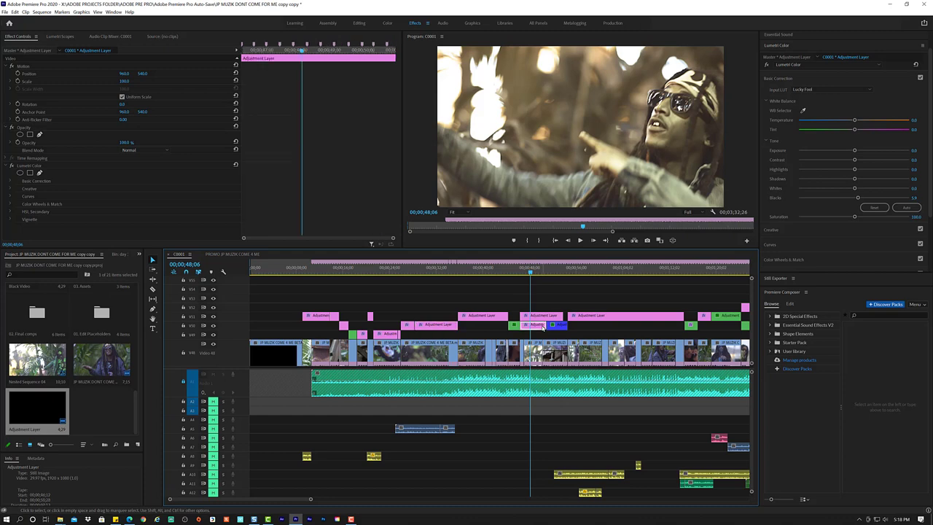
key("Delete")
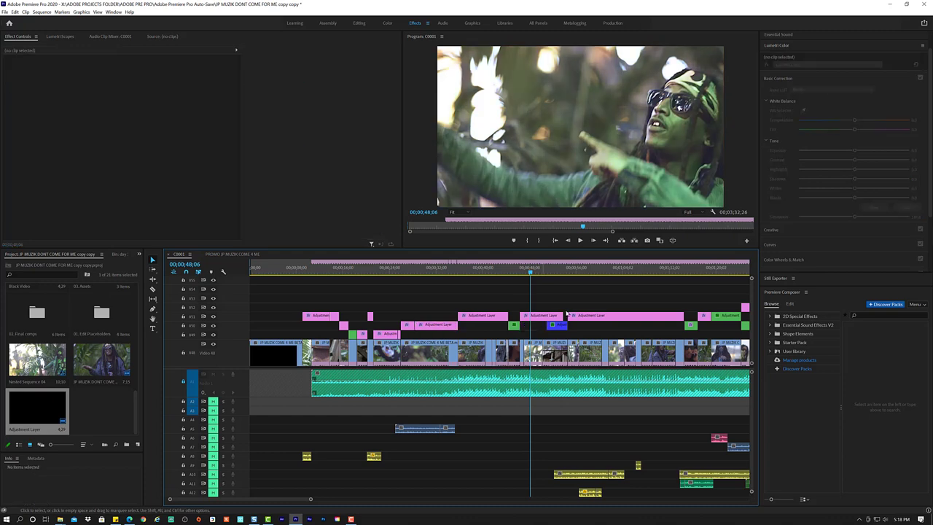
left_click_drag(562, 315, 544, 314)
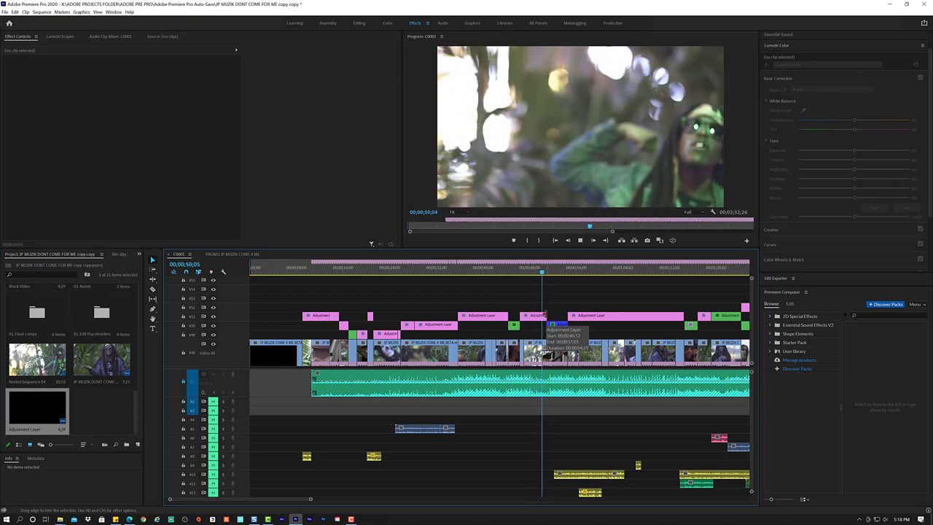
key("space")
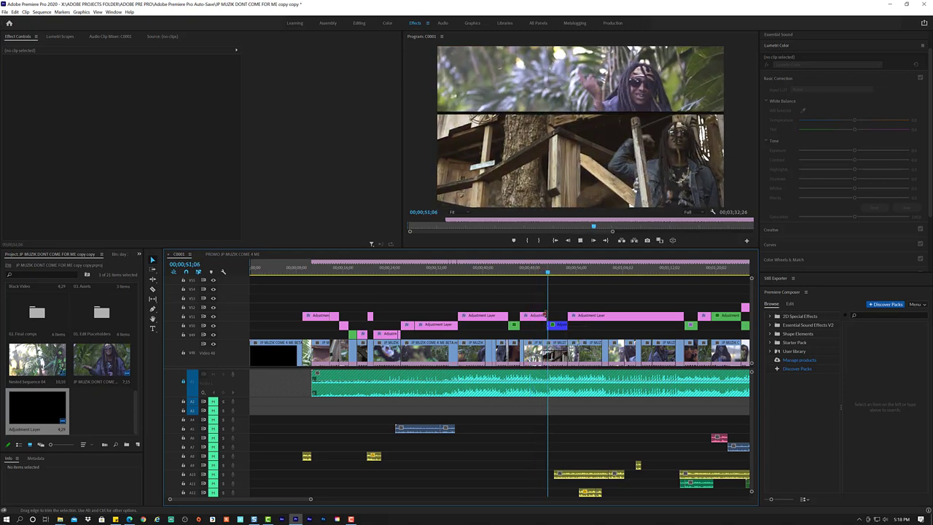
key("space")
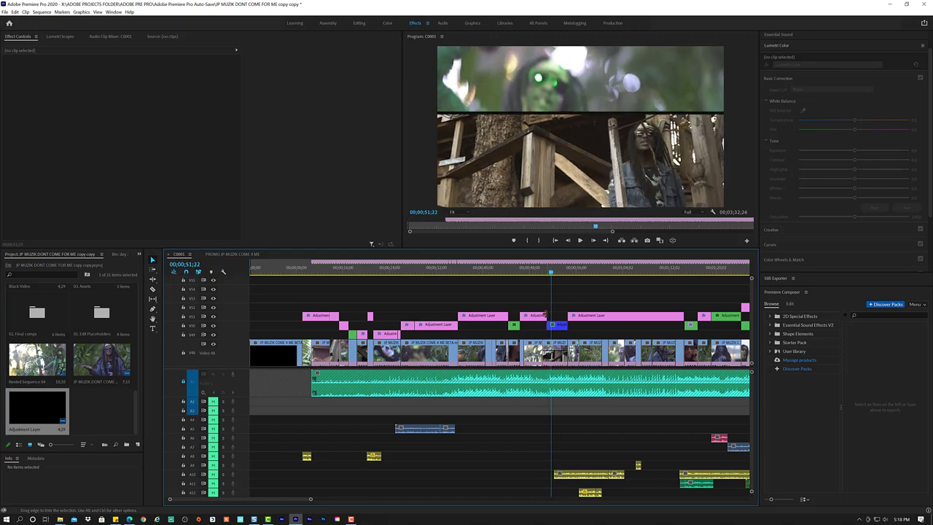
Shorten the V7 copy by 11 frames and replay from about 47 to 55 seconds.
left_click_drag(541, 315, 538, 315)
left_click(527, 275)
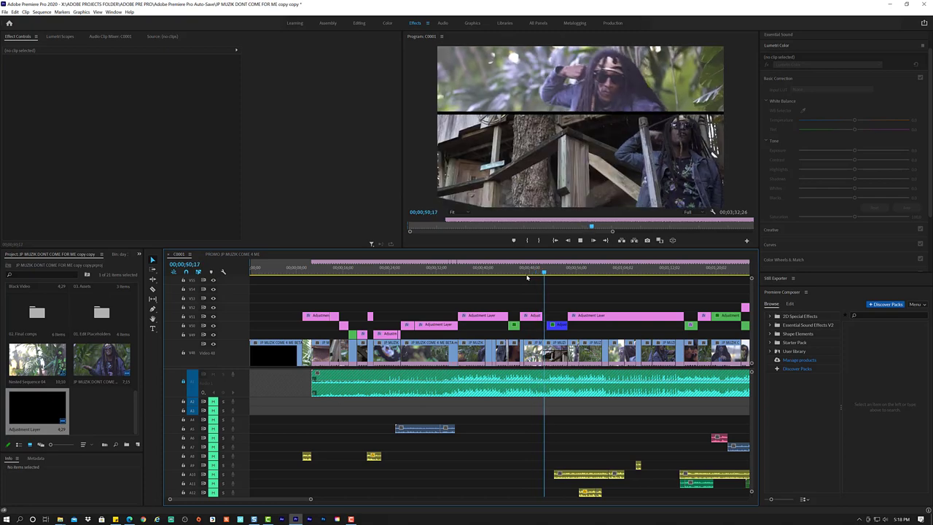
key("space")
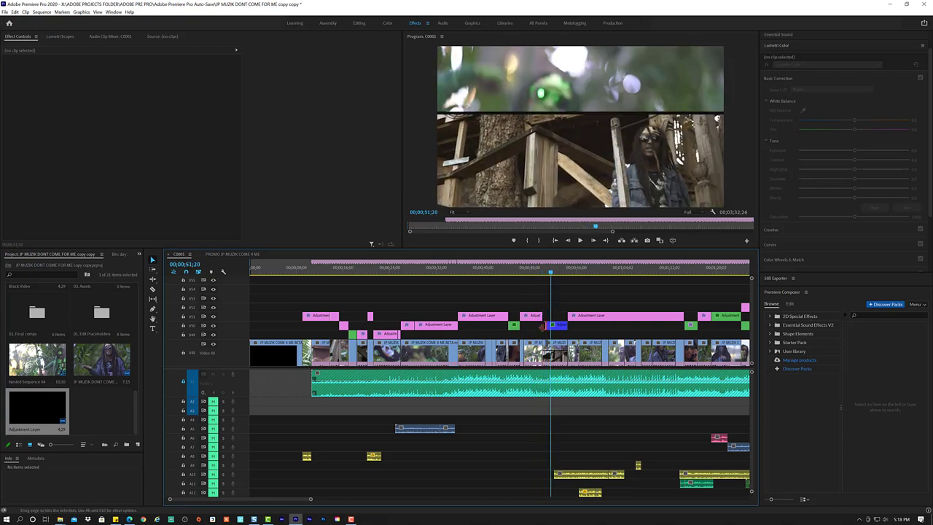
left_click(546, 326)
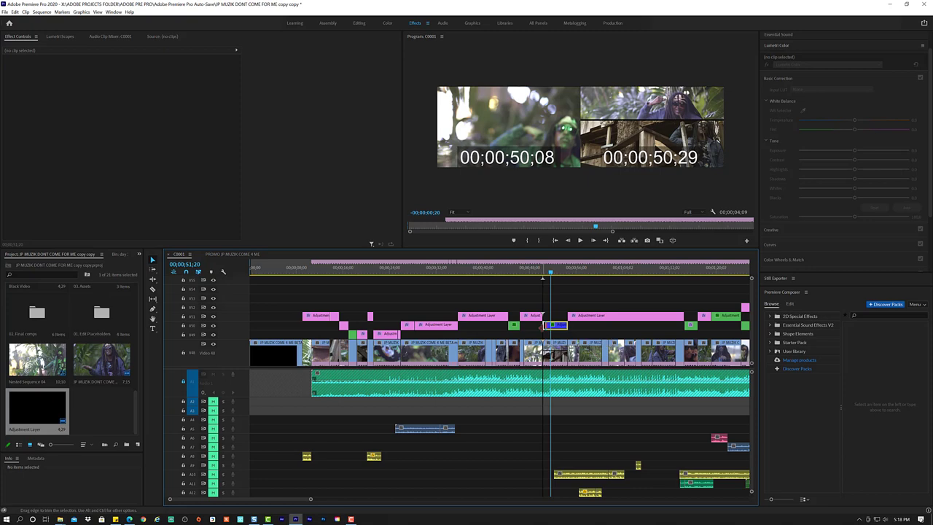
left_click(535, 270)
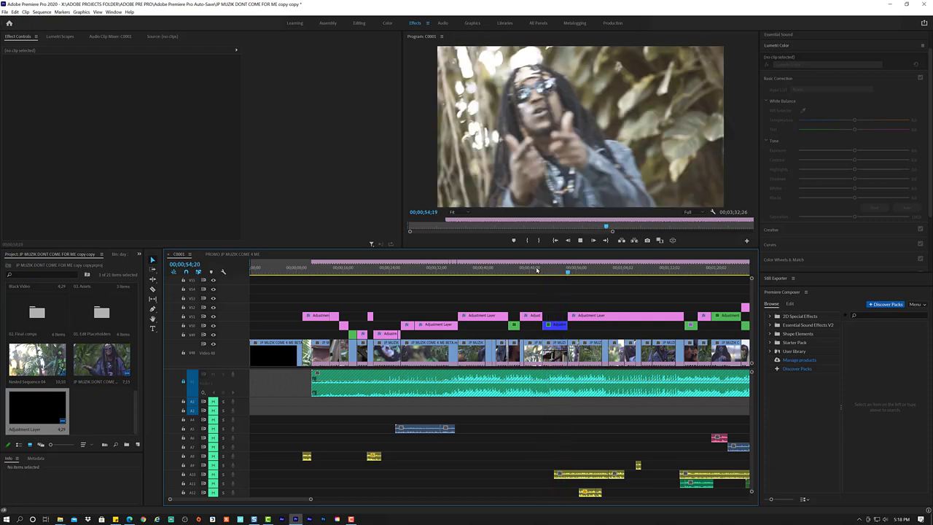
key("space")
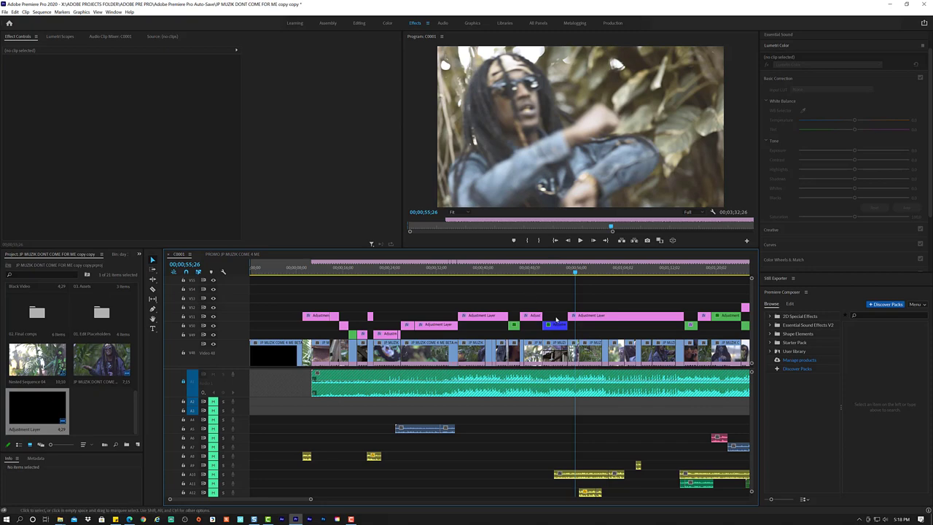
Copy the trimmed pink adjustment layer onto V8, adjust its end, and review to just after 1:02.
left_click(539, 315)
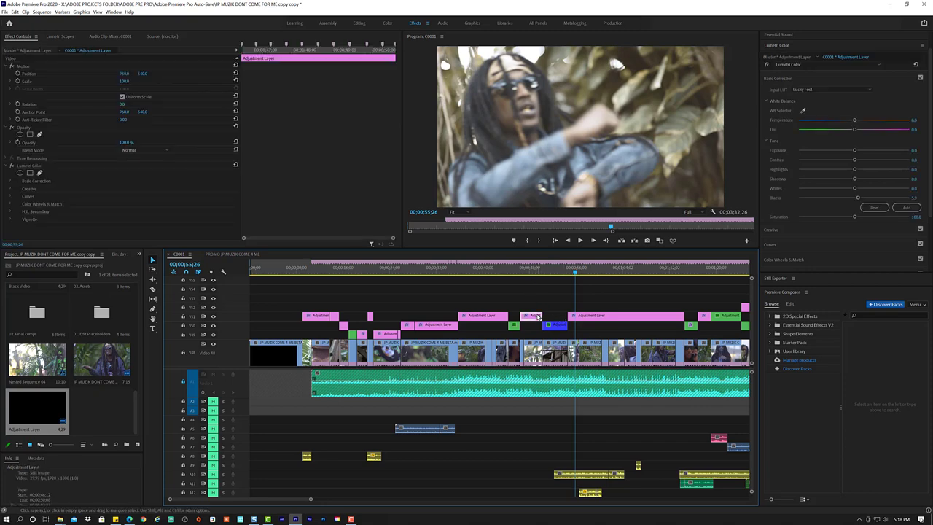
mouse_move(575, 307)
left_mouse_down()
mouse_move(591, 316)
mouse_move(575, 318)
mouse_move(603, 316)
left_mouse_up()
left_click(578, 320)
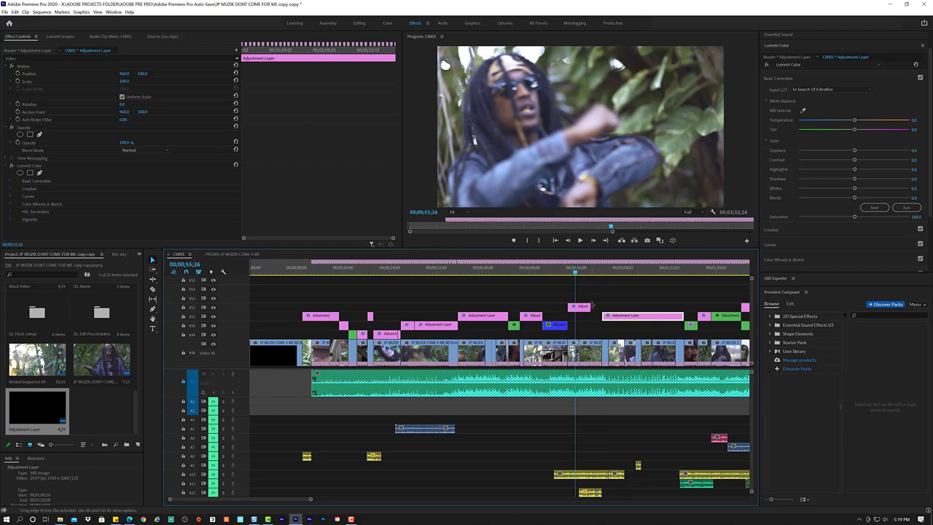
left_click_drag(591, 307, 599, 307)
key("space")
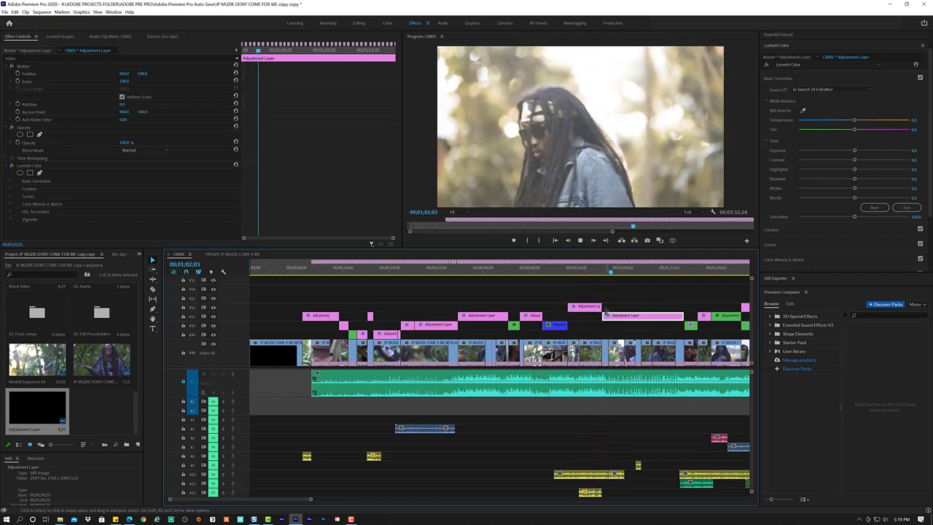
key("space")
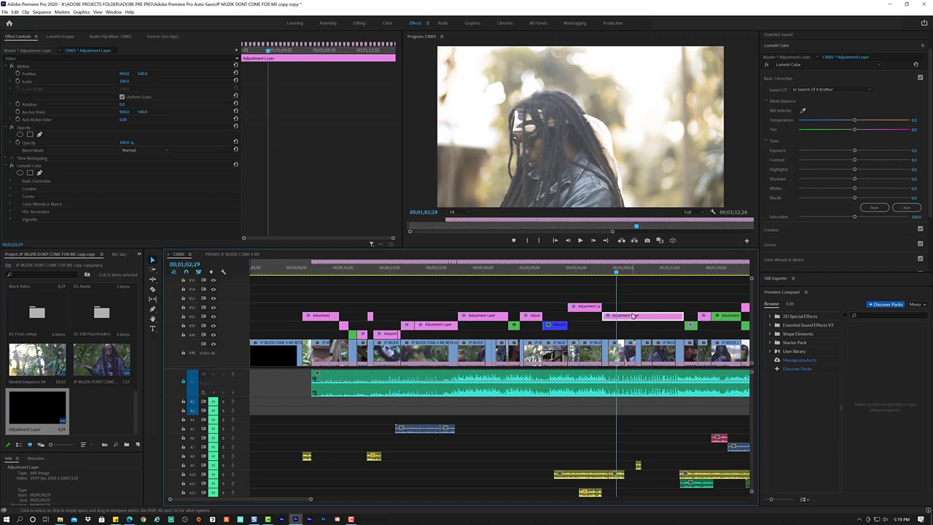
Delete the long V7 pink layer, extend the V8 copy, then trim its end to about 1:07.
key("Delete")
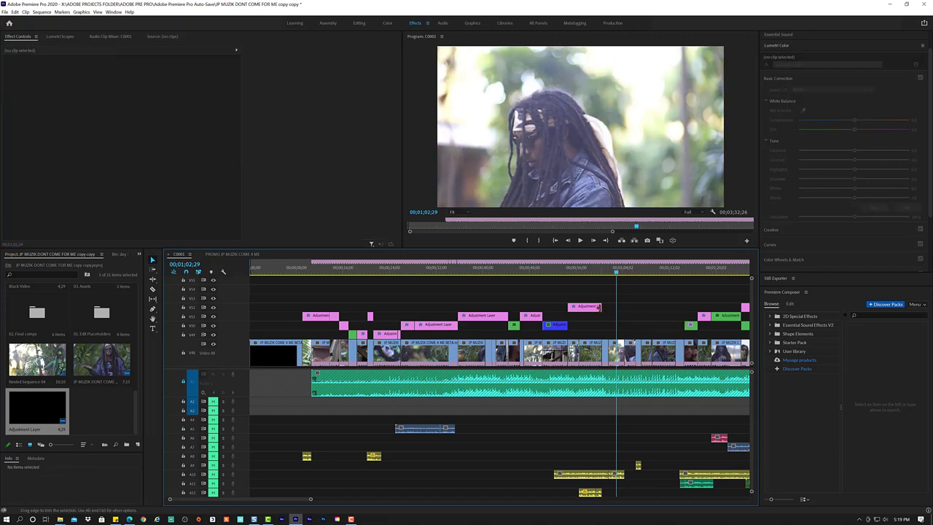
left_click_drag(598, 307, 649, 307)
key("space")
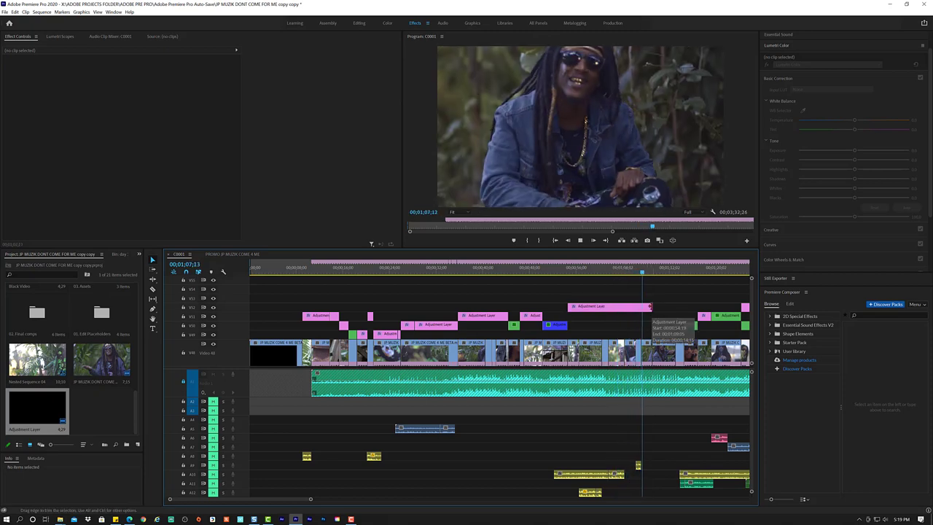
key("space")
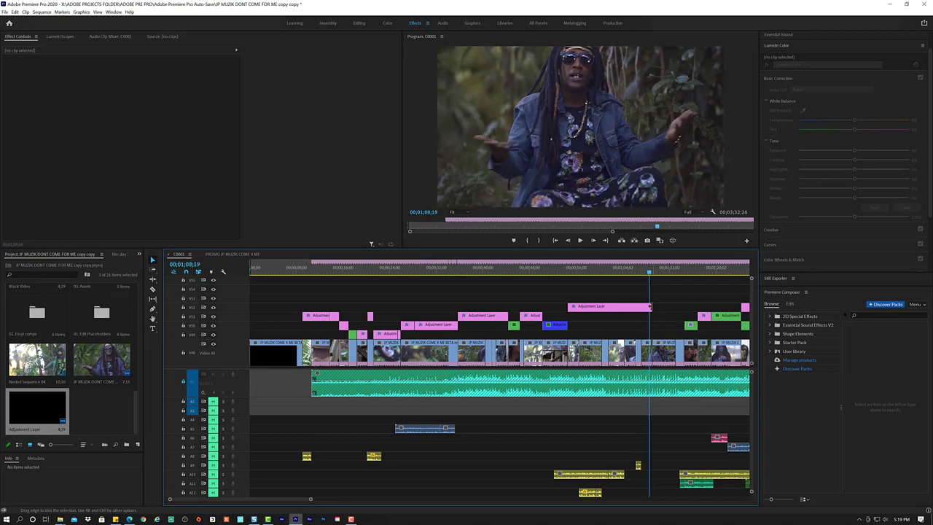
left_click_drag(649, 307, 641, 307)
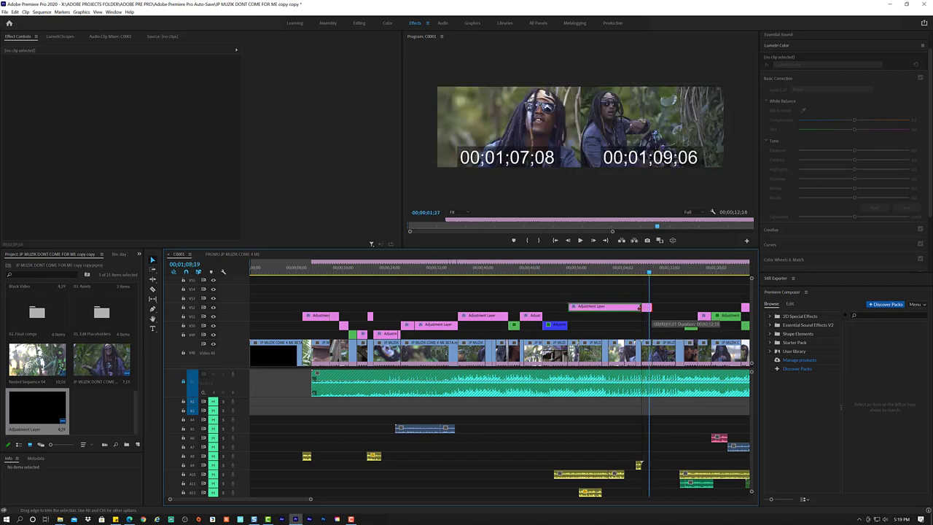
key("space")
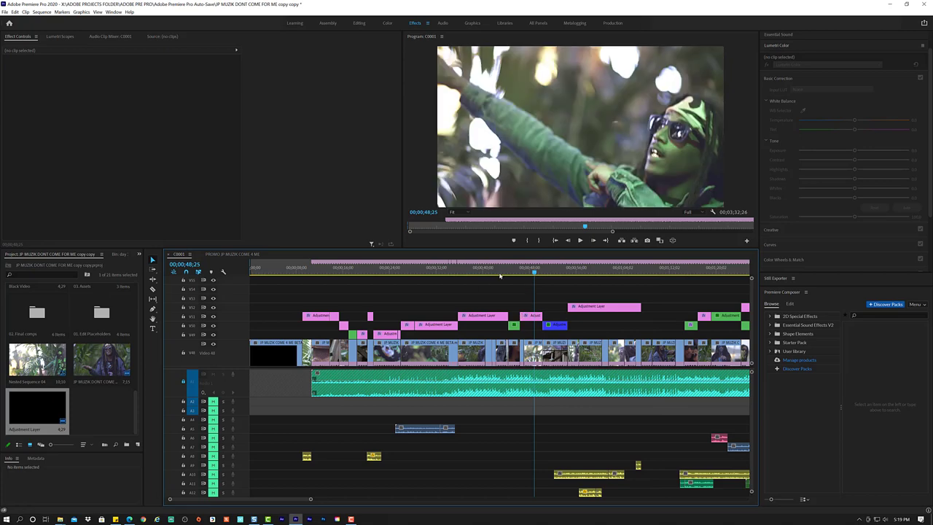
Copy the pink adjustment layer from about 0:43 to the top track near 1:10, ending near 1:14.
left_click(499, 276)
left_click(499, 317)
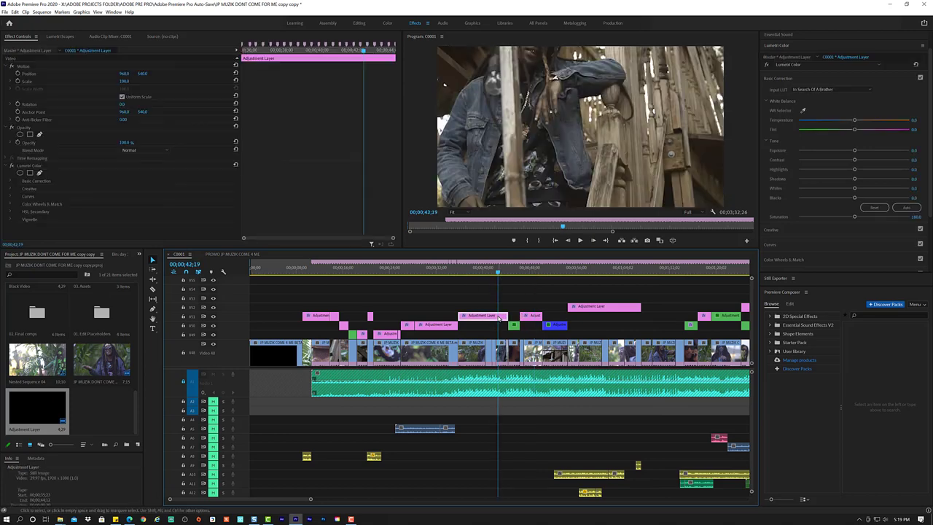
left_click_drag(500, 317, 684, 292)
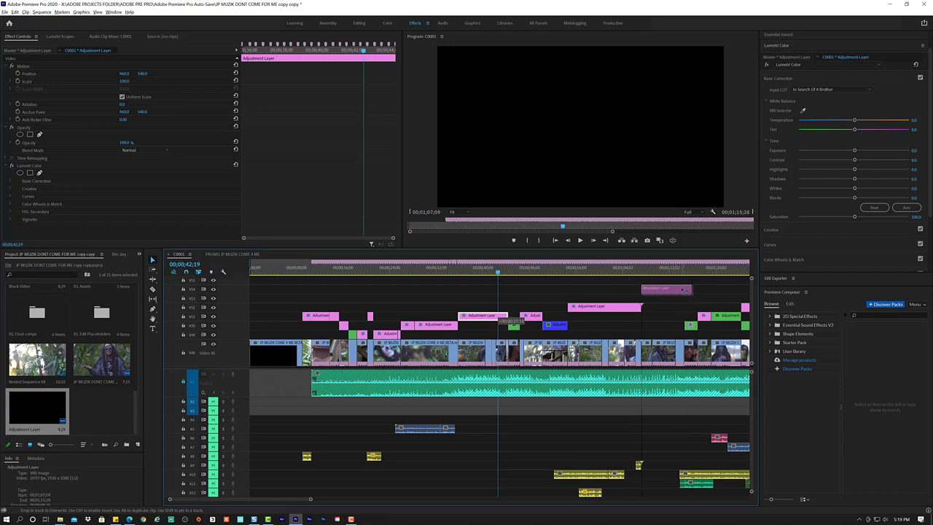
left_click_drag(684, 290, 684, 290)
left_click(632, 273)
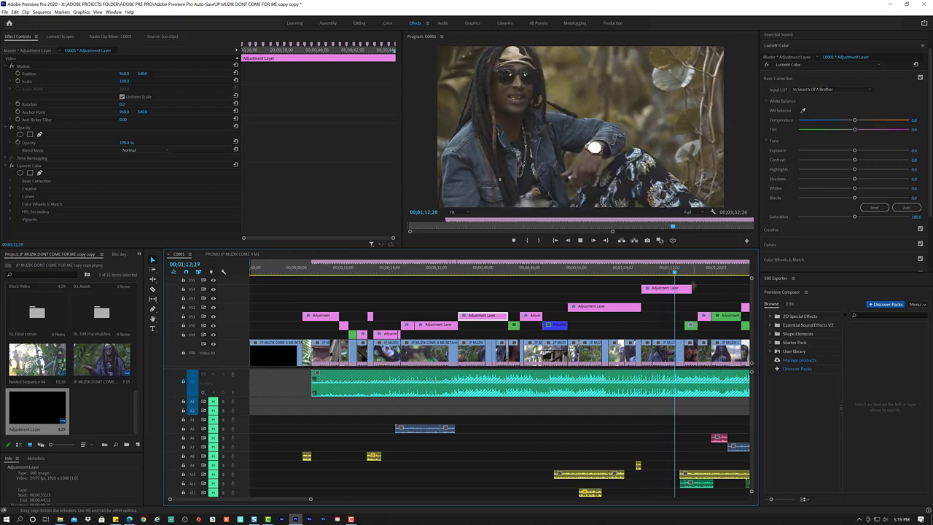
key("space")
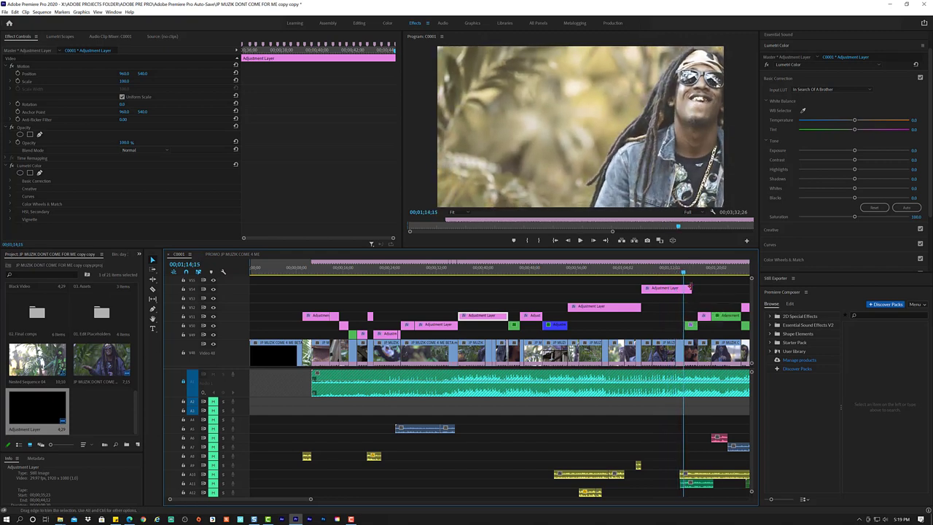
left_click_drag(686, 288, 642, 276)
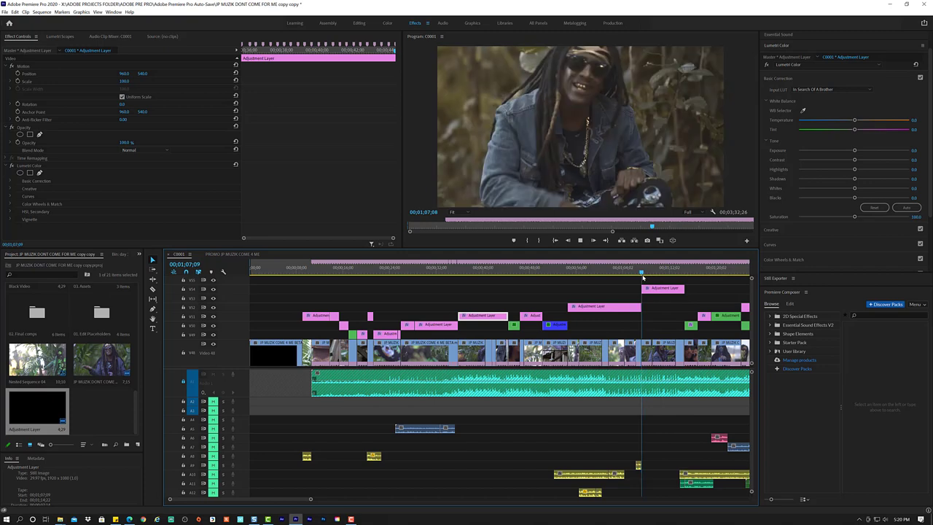
Lower the top pink adjustment layer's opacity slightly and extend its end by a few frames.
key("space")
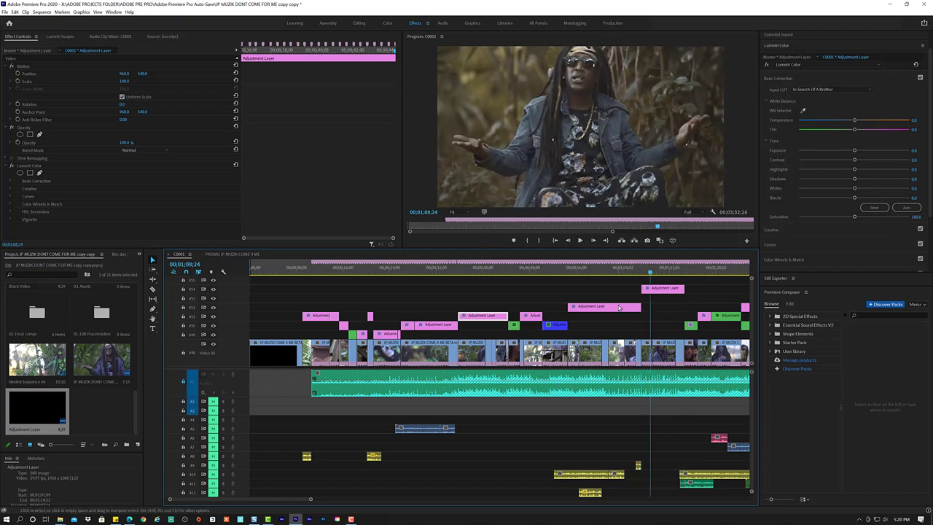
left_click(622, 309)
left_click(665, 290)
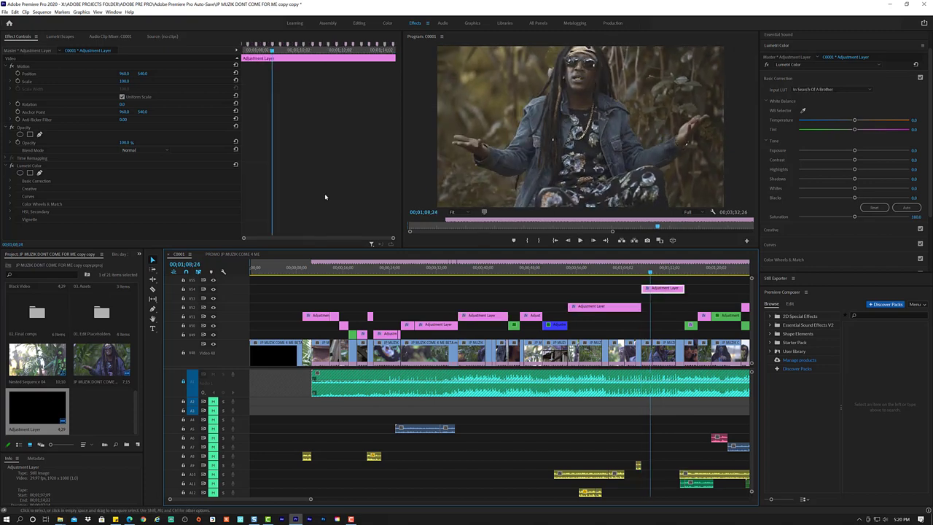
left_click_drag(131, 142, 127, 142)
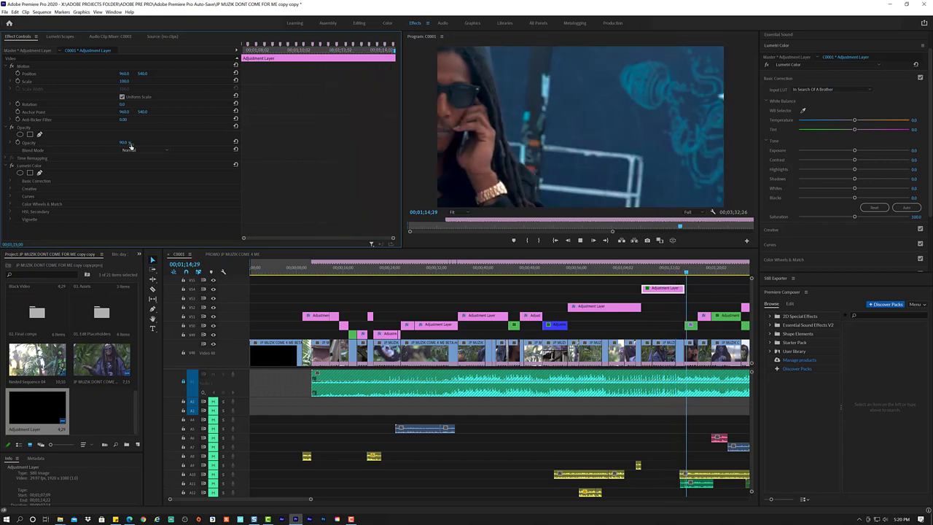
key("space")
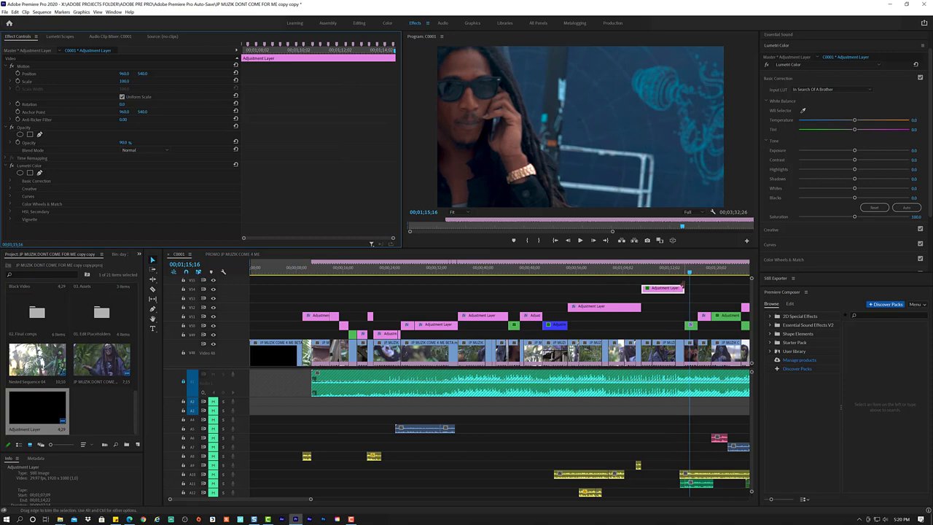
left_click_drag(683, 286, 689, 308)
Place a copy of the top pink adjustment layer right after it and trim it shorter.
left_click(692, 326)
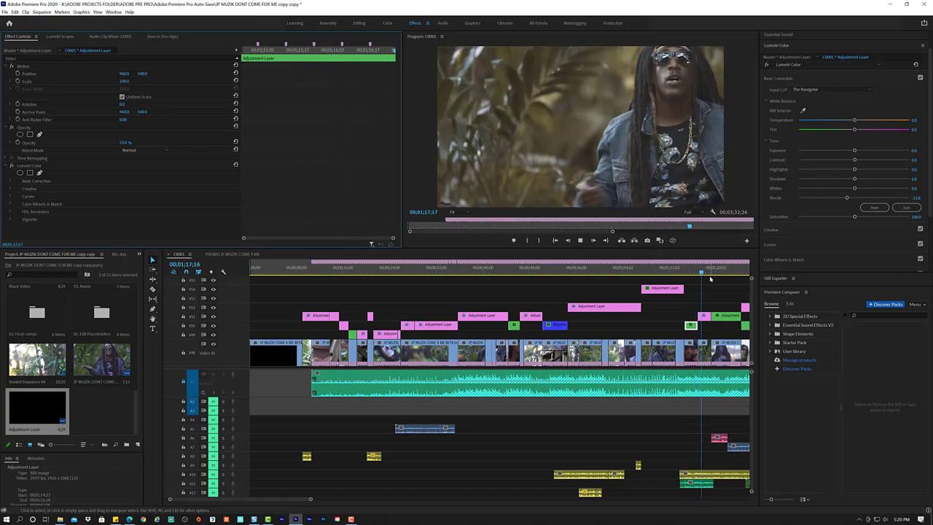
key("space")
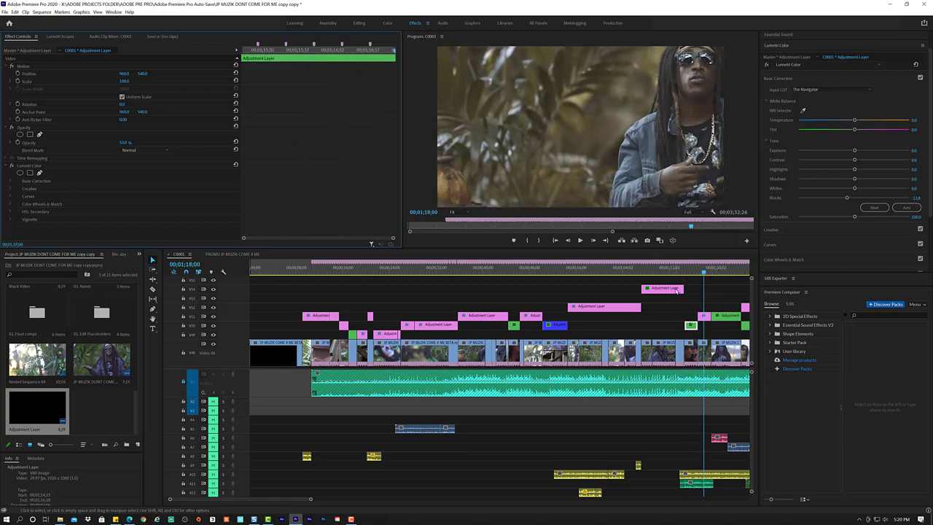
left_click(678, 289)
mouse_move(679, 290)
left_mouse_down()
mouse_move(732, 288)
mouse_move(698, 287)
mouse_move(708, 290)
left_mouse_up()
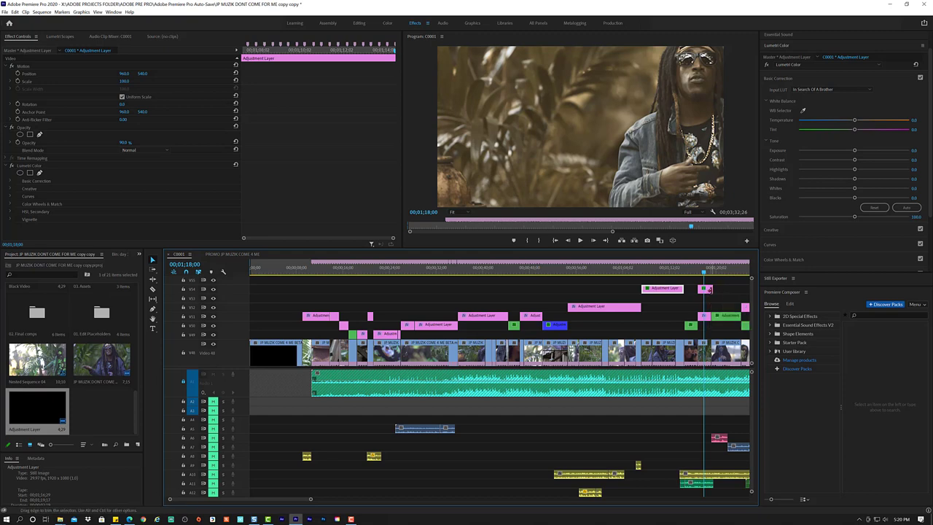
left_click_drag(709, 289, 707, 290)
left_click(708, 321)
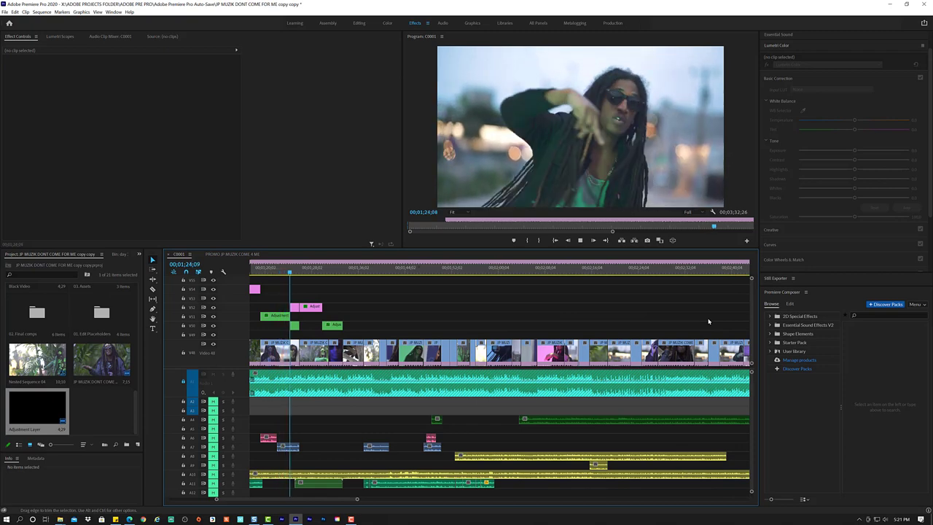
Scrub and play the sequence from 01;25;16 to 01;30;03, then select the short green adjustment layer.
key("space")
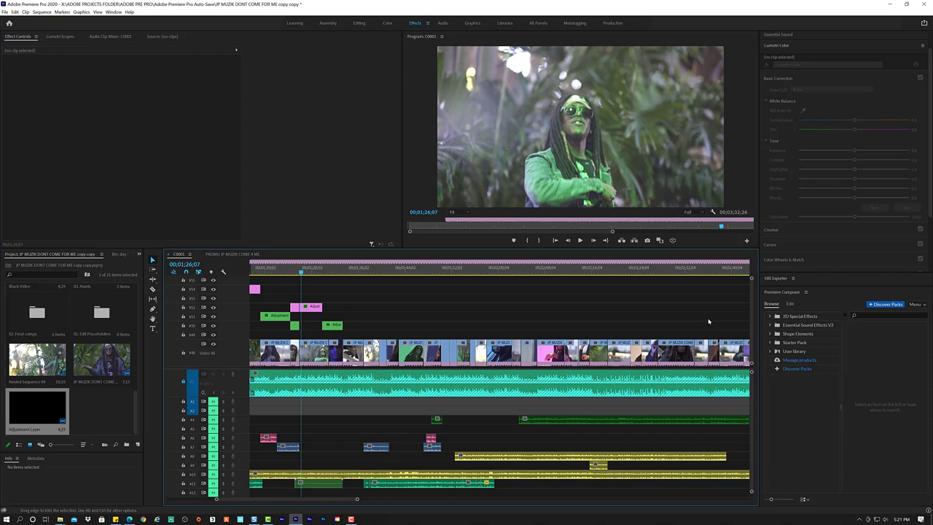
left_click(297, 272)
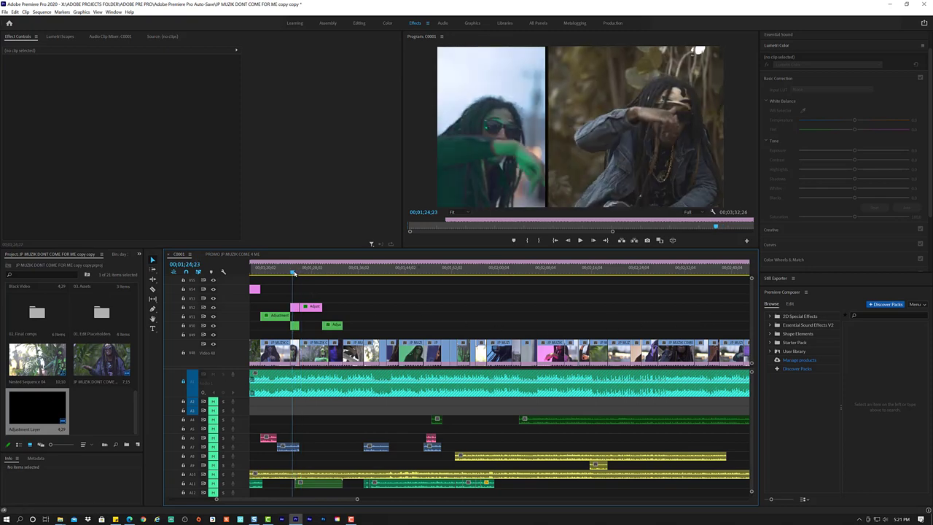
left_click_drag(297, 272, 349, 272)
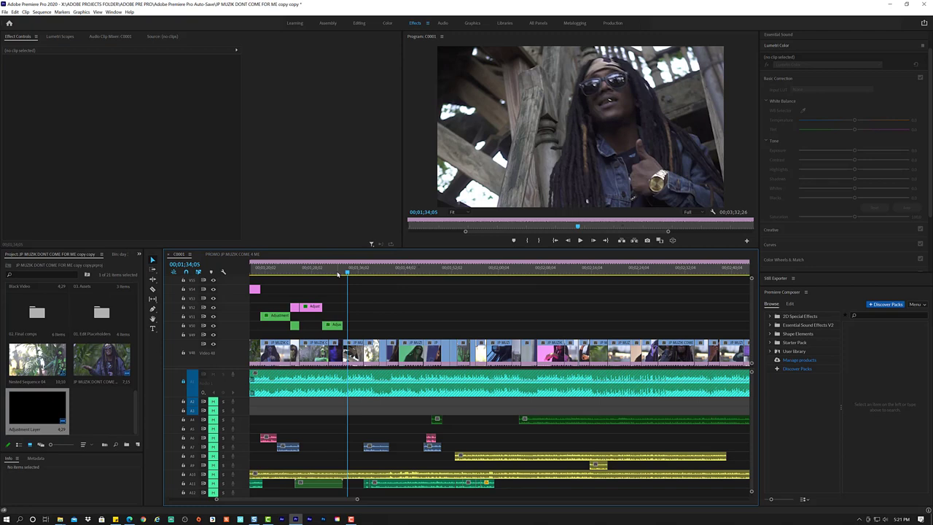
left_click(292, 272)
key("space")
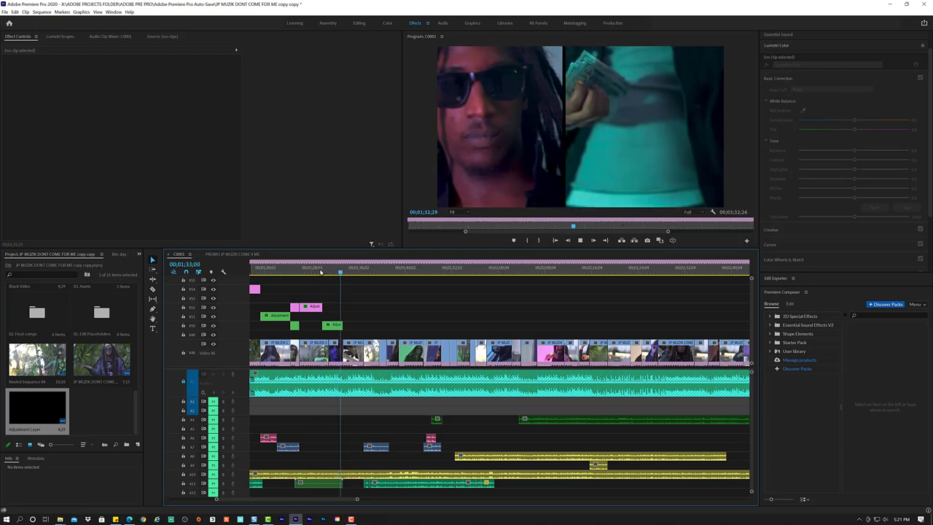
left_click(312, 270)
left_click_drag(312, 271, 325, 271)
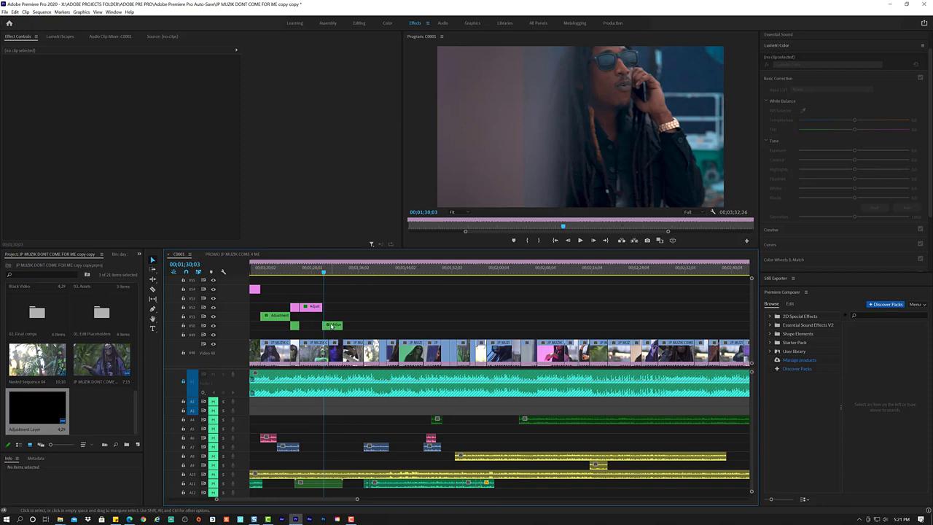
left_click(332, 326)
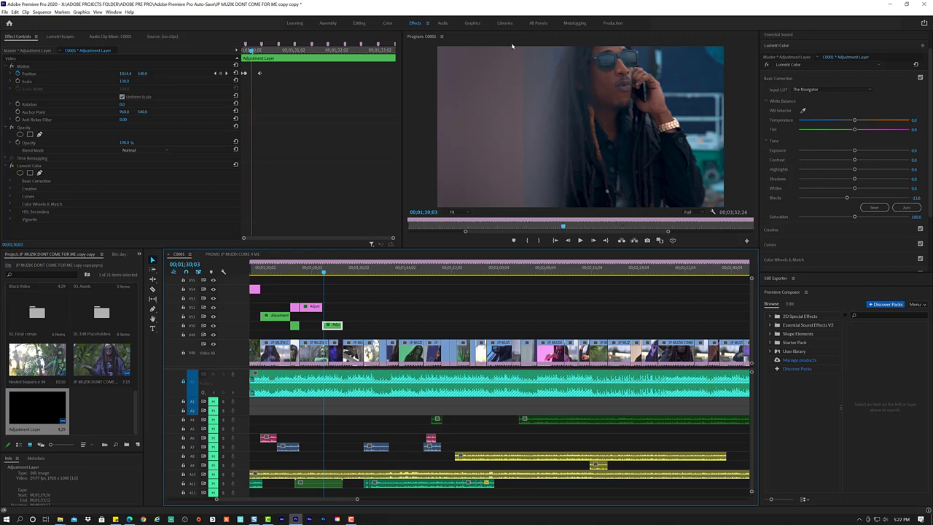
key("p")
left_click(517, 51)
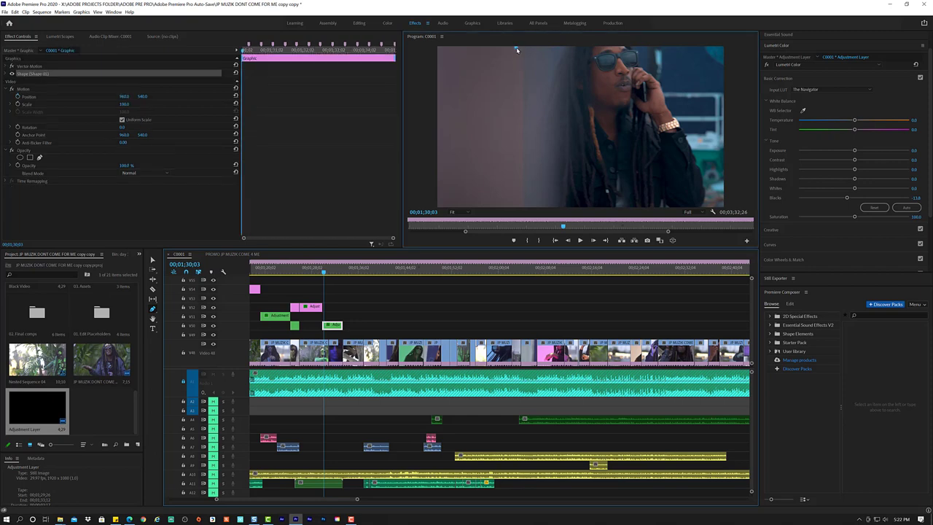
left_click(517, 207)
left_click(542, 207)
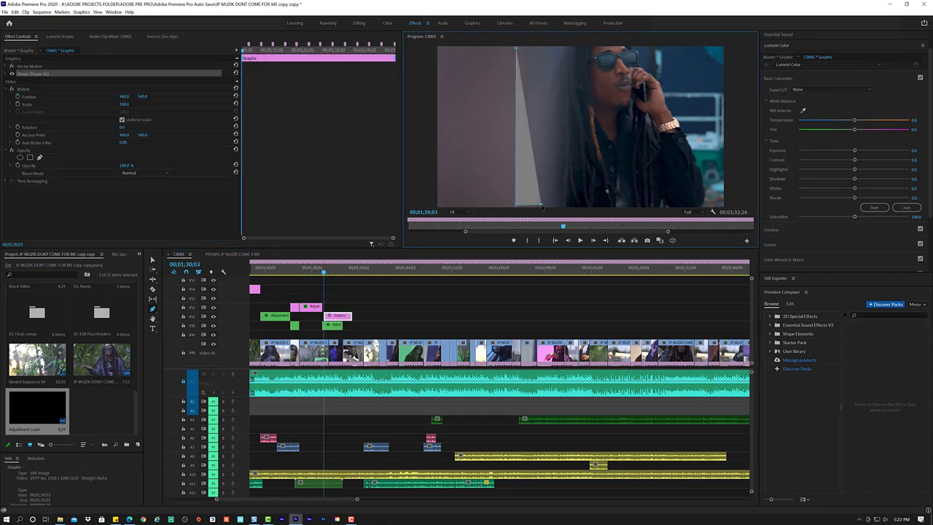
left_click(538, 52)
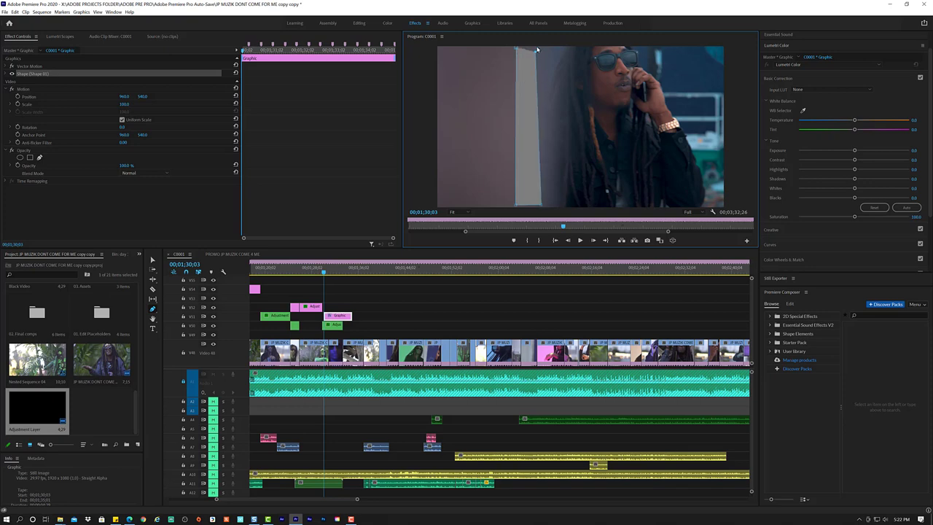
left_click(517, 50)
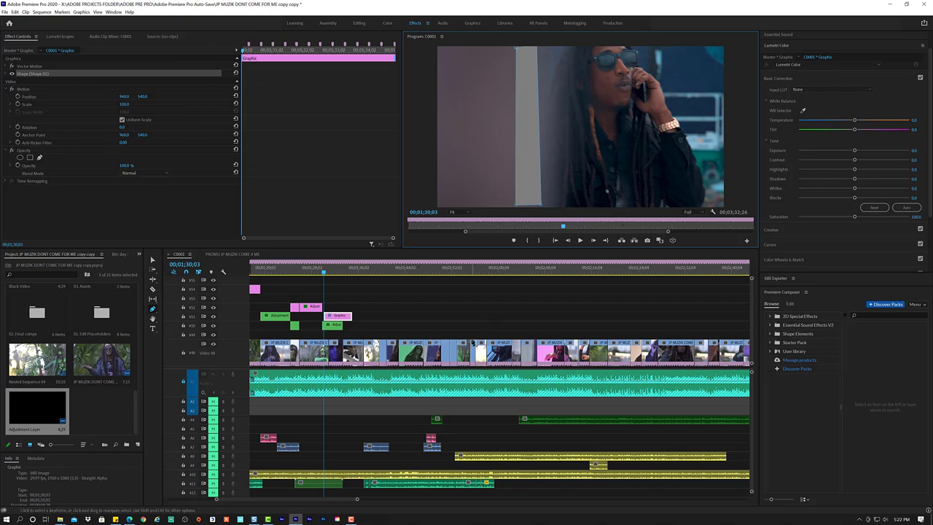
key("ctrl+z")
key("ctrl+z")
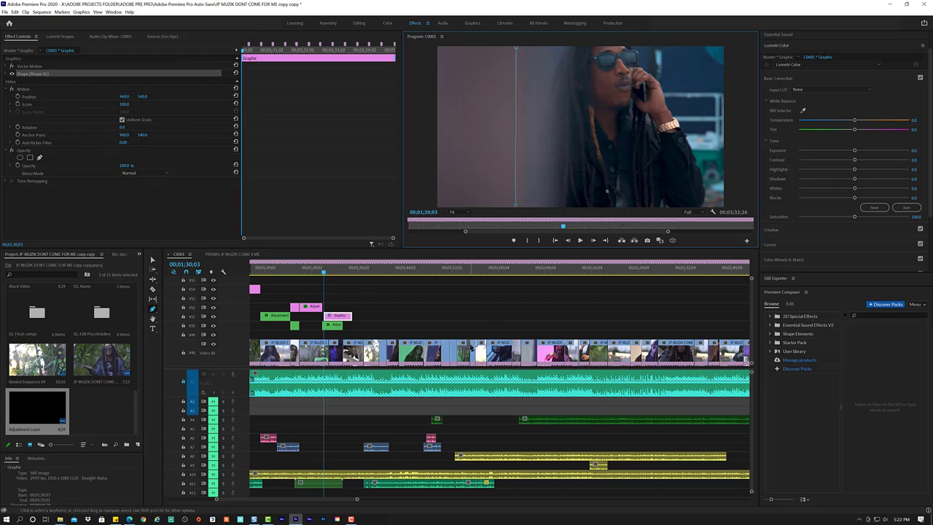
key("ctrl+z")
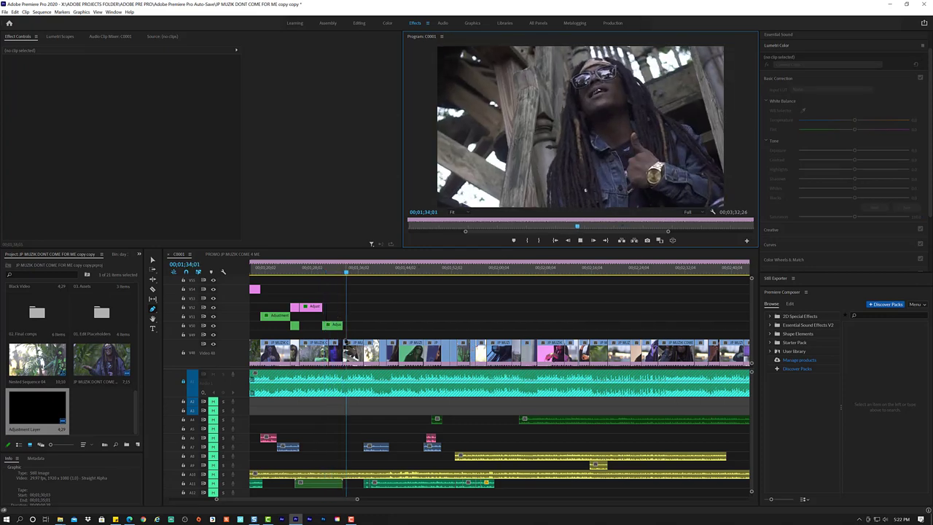
Copy the pink adjustment layer near 01;27 to a spot further right.
key("space")
left_click(305, 271)
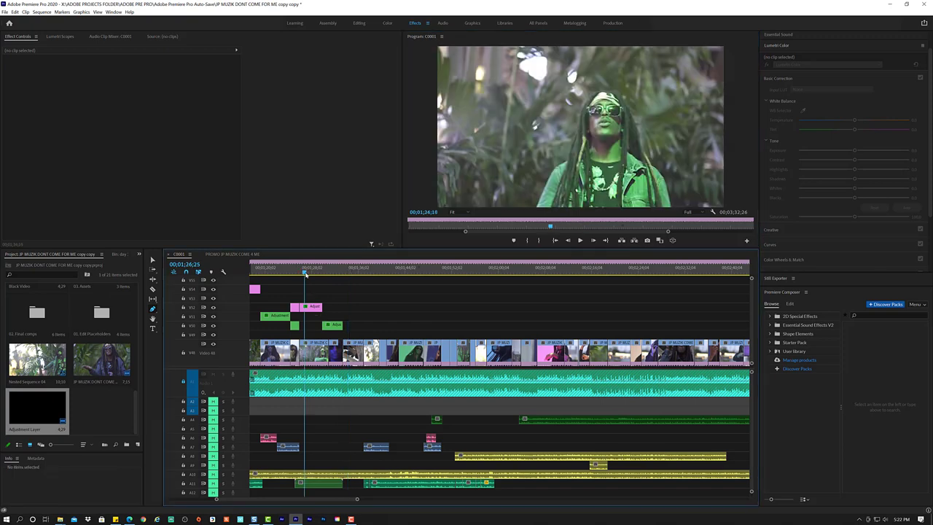
left_click_drag(308, 274, 306, 284)
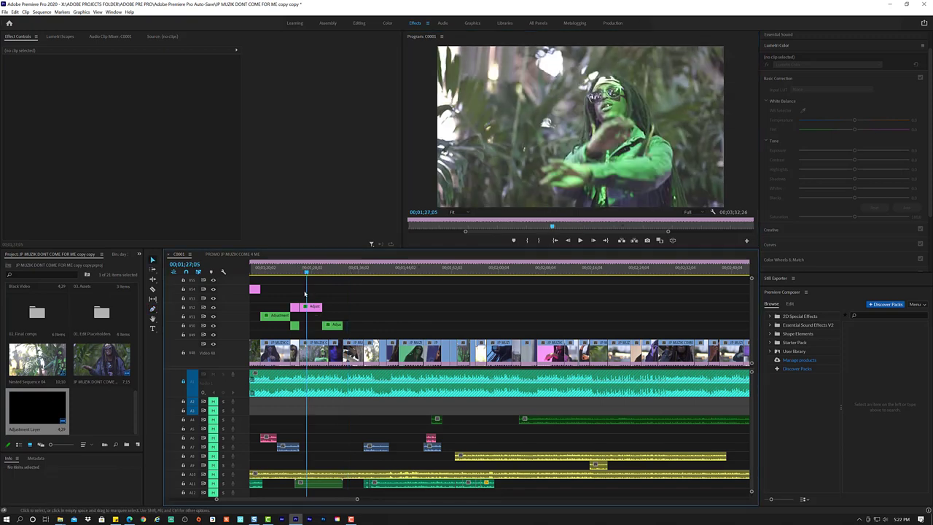
left_click(309, 308)
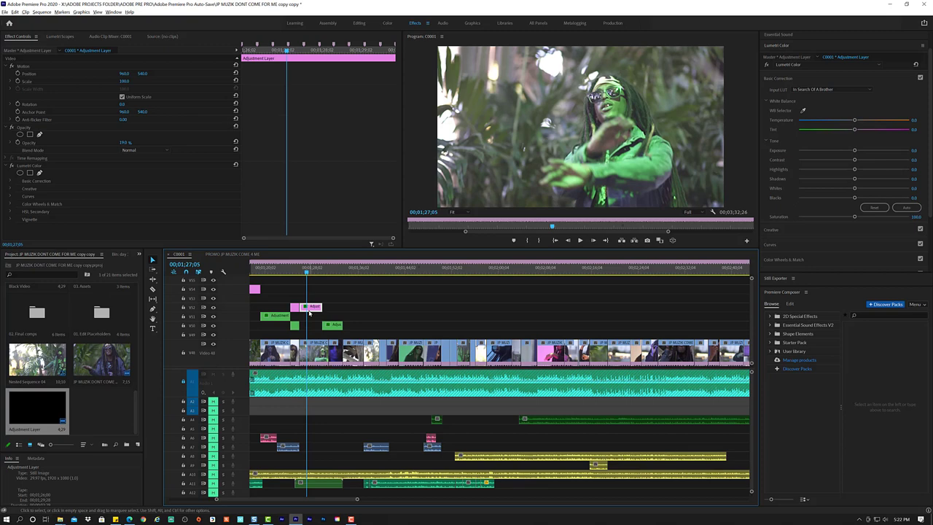
left_click_drag(309, 312, 350, 311)
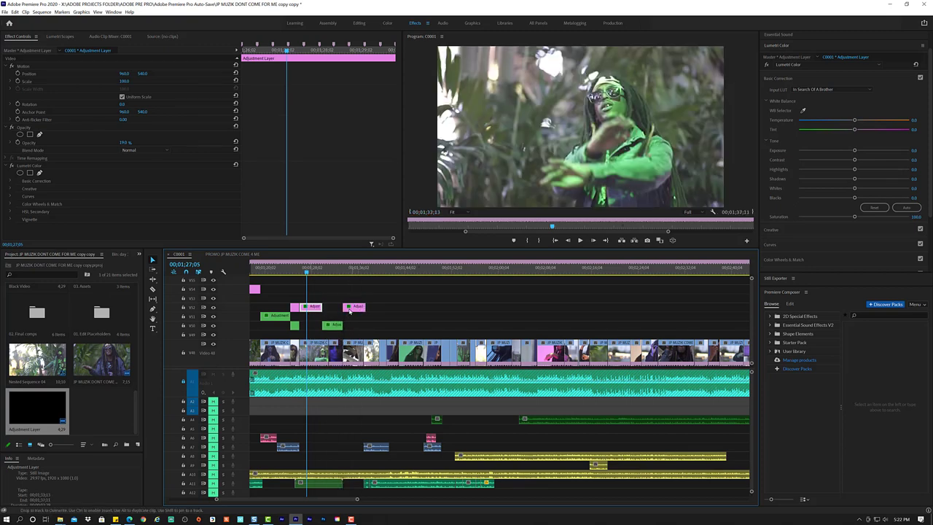
Scrub the playhead from about 01;34 back to around 00;47 to locate the pink layer.
left_click(349, 267)
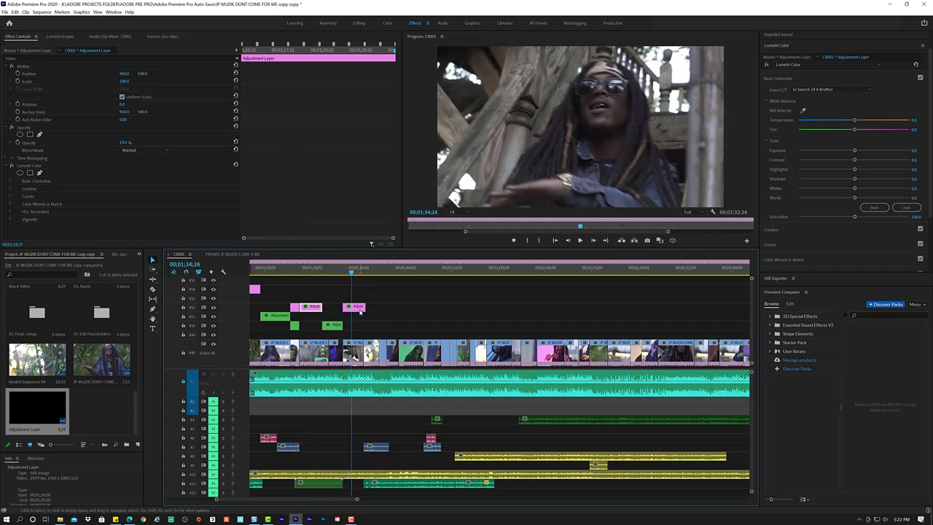
key("space")
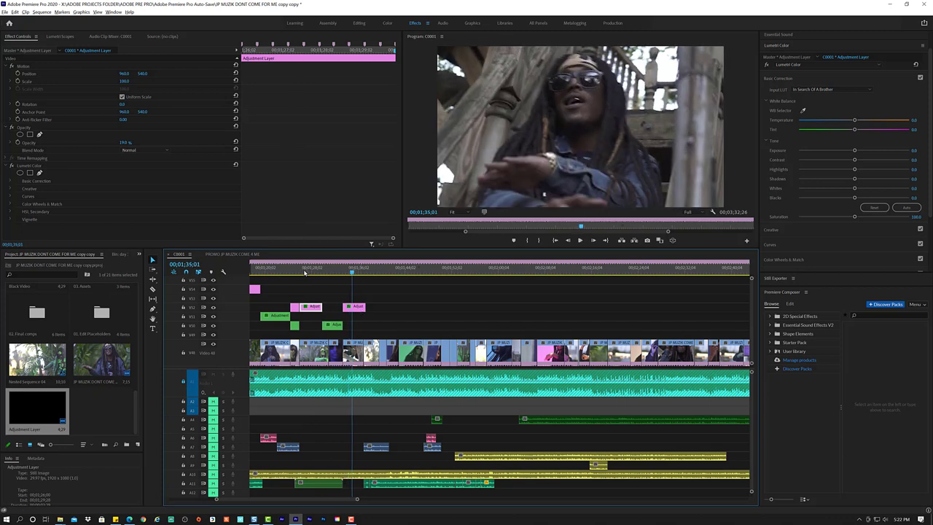
scroll(305, 271, "down", 1)
scroll(305, 272, "down", 1)
scroll(304, 272, "down", 1)
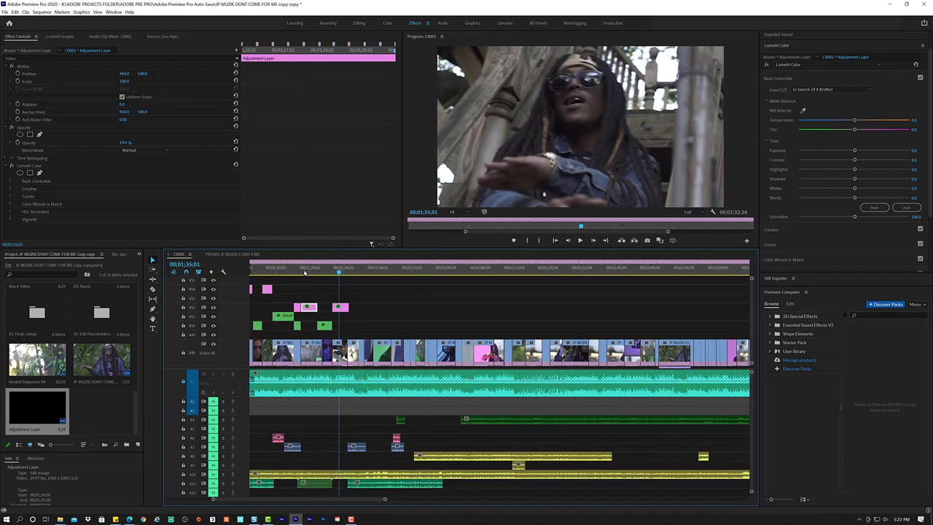
scroll(305, 271, "up", 2)
scroll(307, 271, "up", 2)
scroll(312, 271, "up", 2)
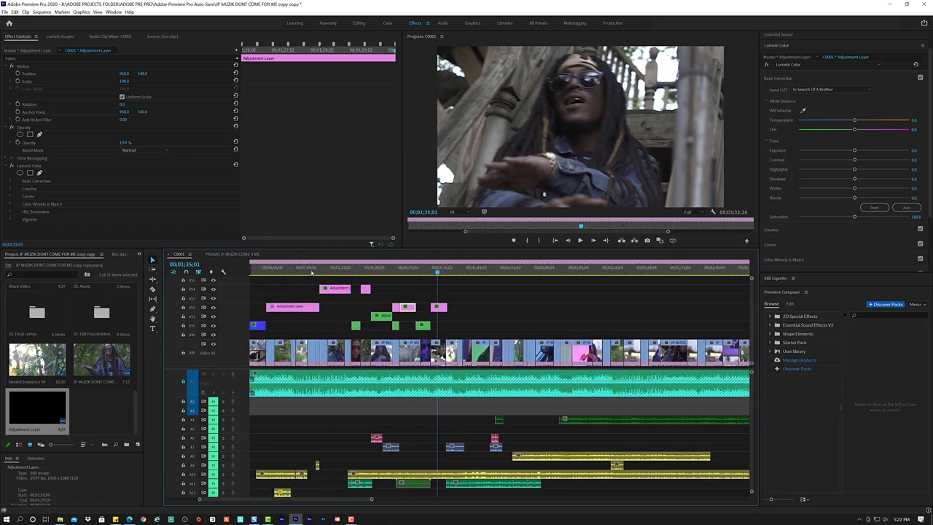
left_click_drag(326, 271, 365, 269)
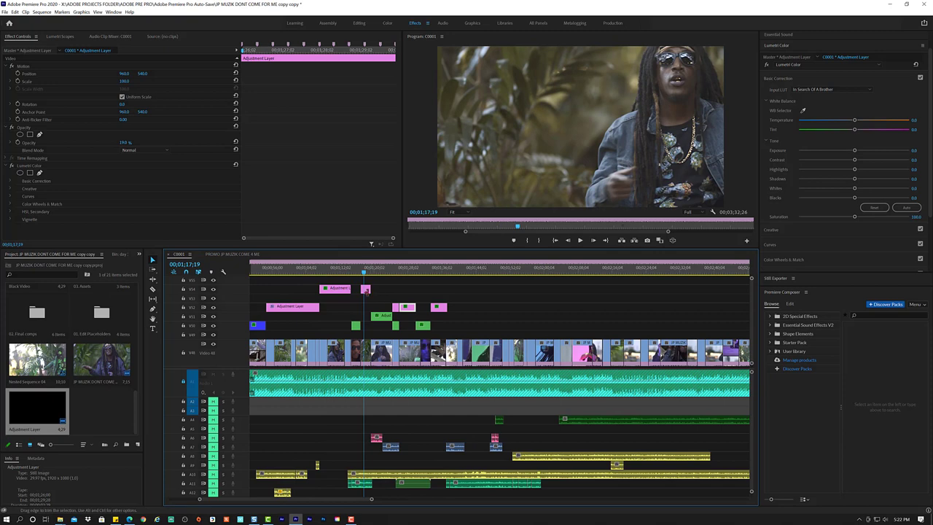
scroll(323, 273, "up", 2)
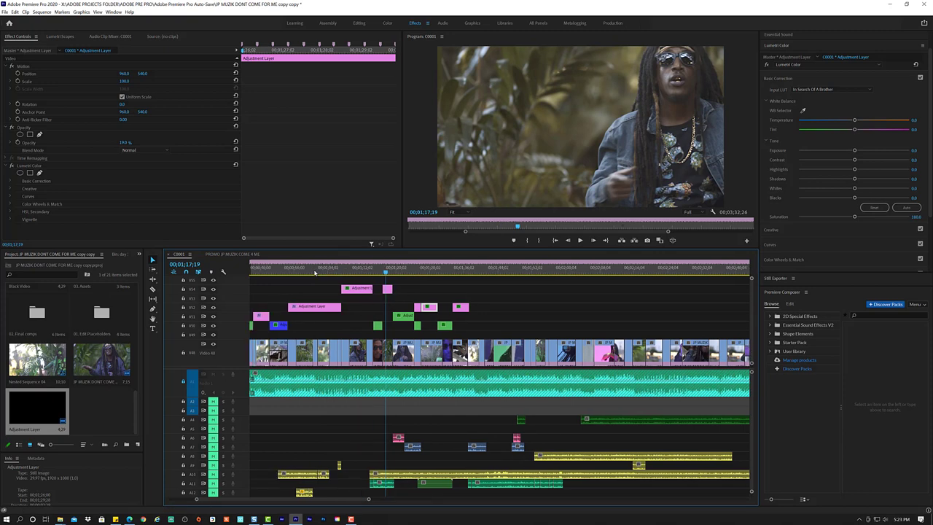
scroll(321, 273, "up", 2)
scroll(321, 272, "up", 2)
mouse_move(304, 271)
left_mouse_down()
mouse_move(335, 272)
mouse_move(285, 280)
mouse_move(301, 275)
left_mouse_up()
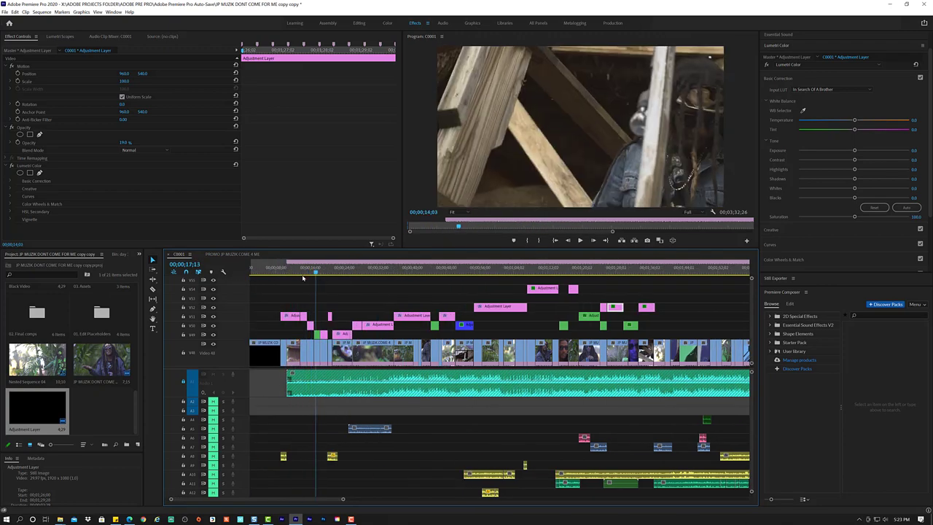
Move the pink adjustment layer from around 00;47 to near 01;38.
left_click(302, 317)
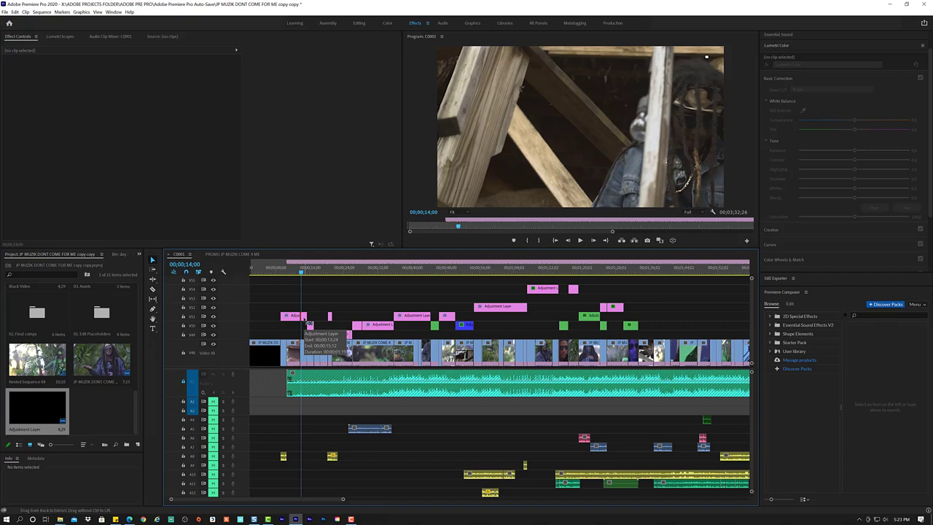
left_click(304, 318)
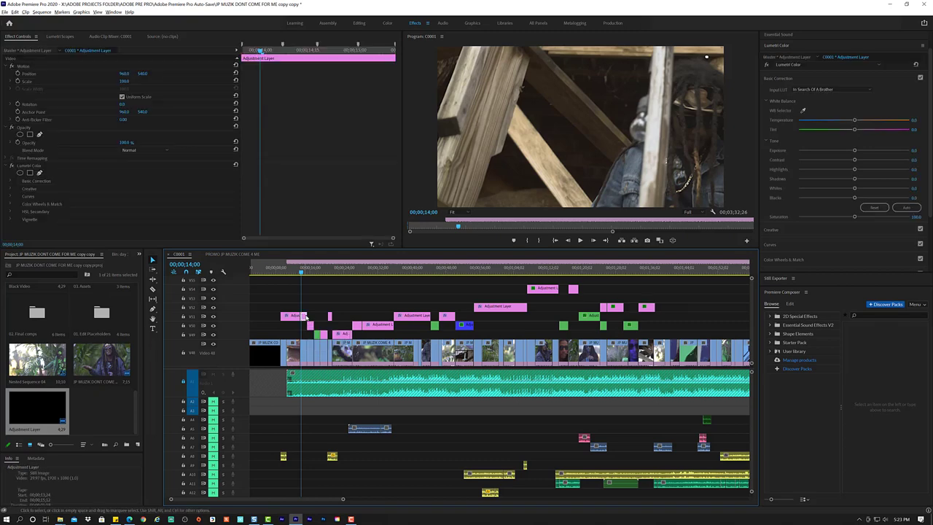
left_click_drag(305, 316, 659, 318)
left_click(660, 274)
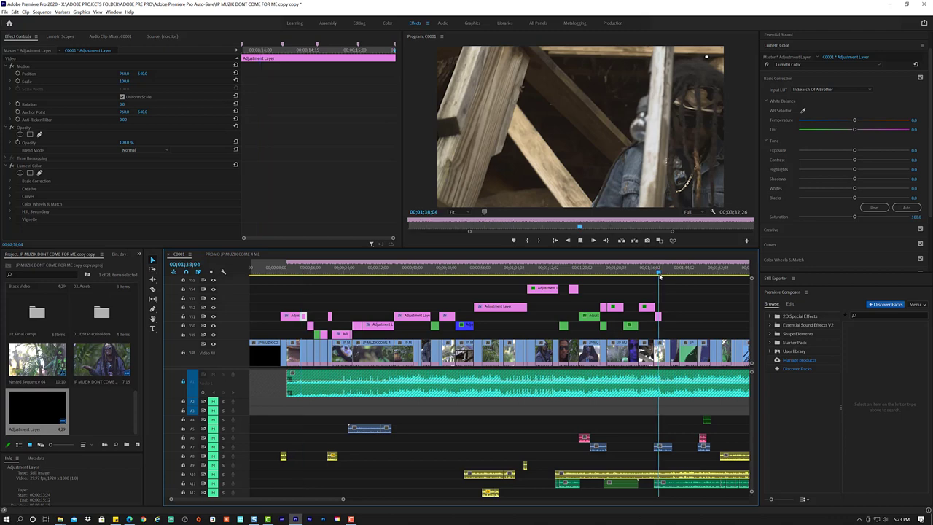
scroll(654, 312, "up", 1)
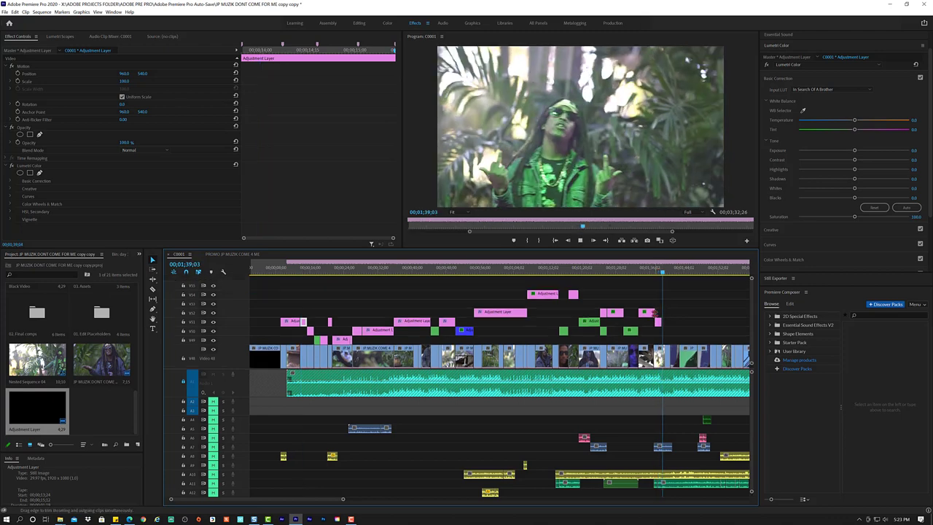
scroll(690, 310, "down", 3)
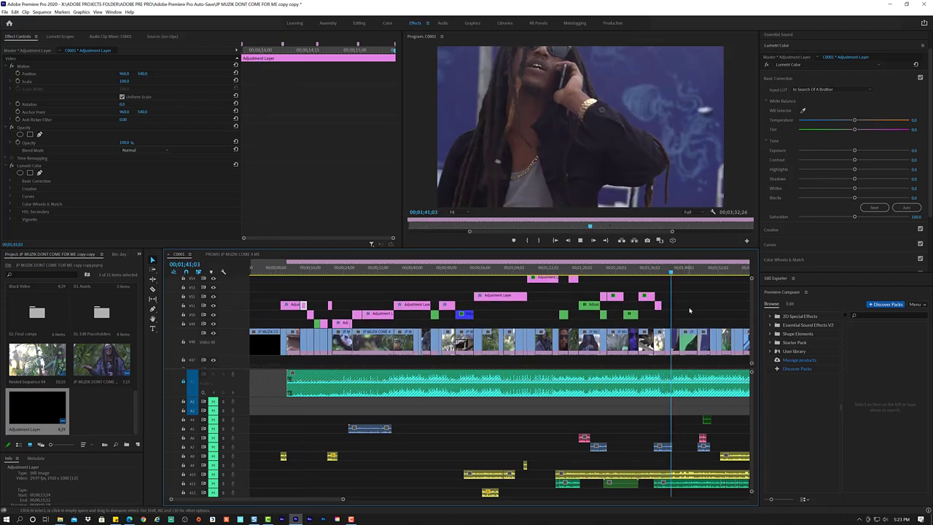
Zoom the timeline in around the playhead and preview the section up to 01;37;18.
key("space")
key("minus")
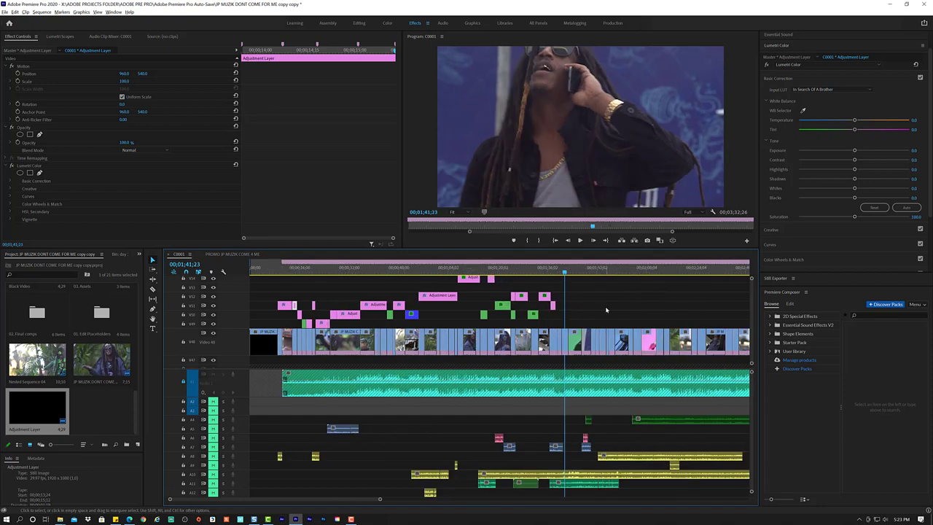
key("equal")
key("equal")
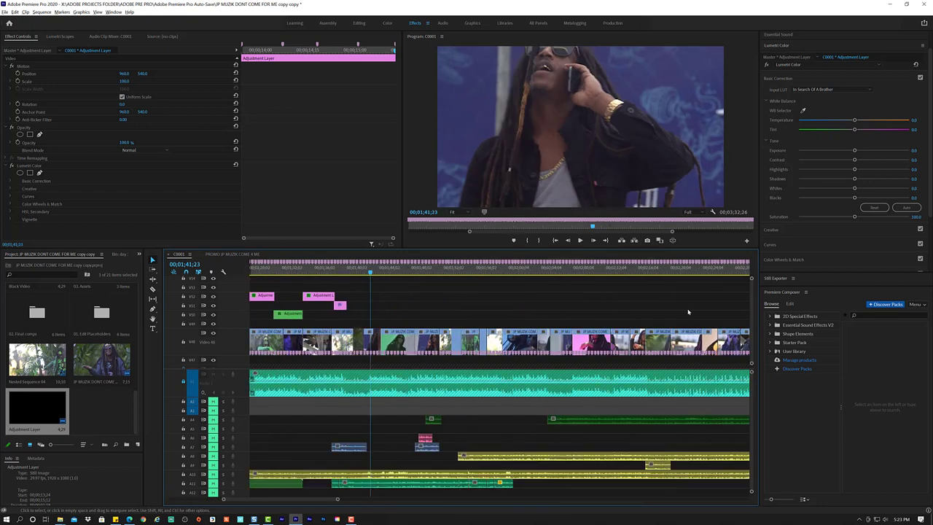
scroll(591, 303, "down", 5)
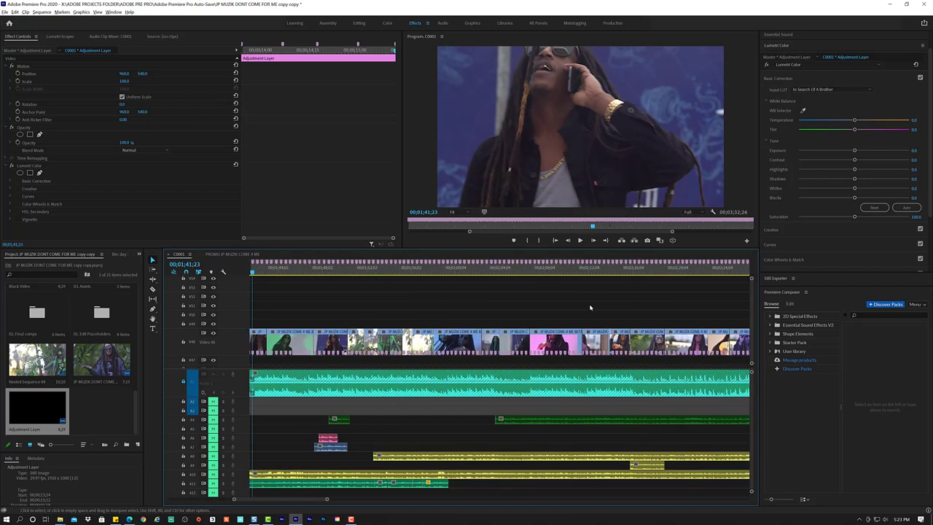
left_click(462, 293)
scroll(467, 295, "up", 6)
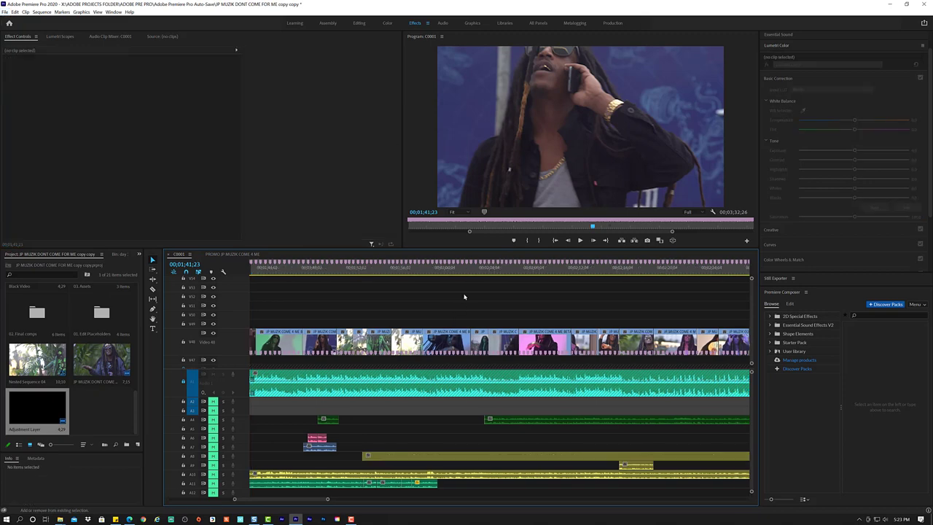
scroll(470, 296, "up", 6)
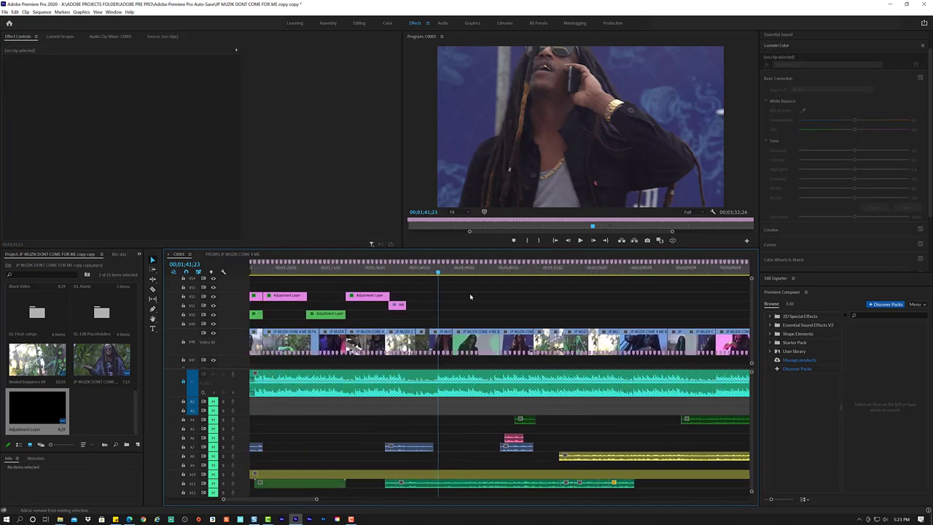
left_click(377, 272)
key("space")
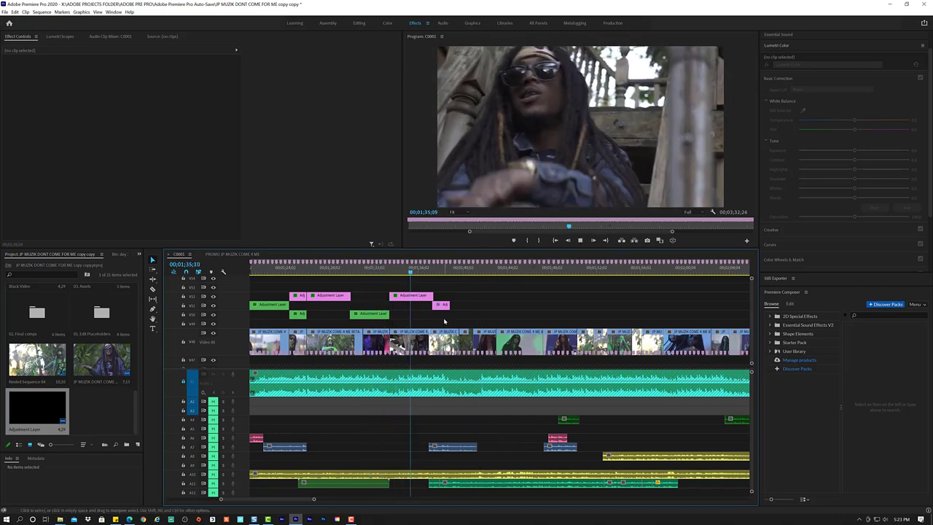
key("space")
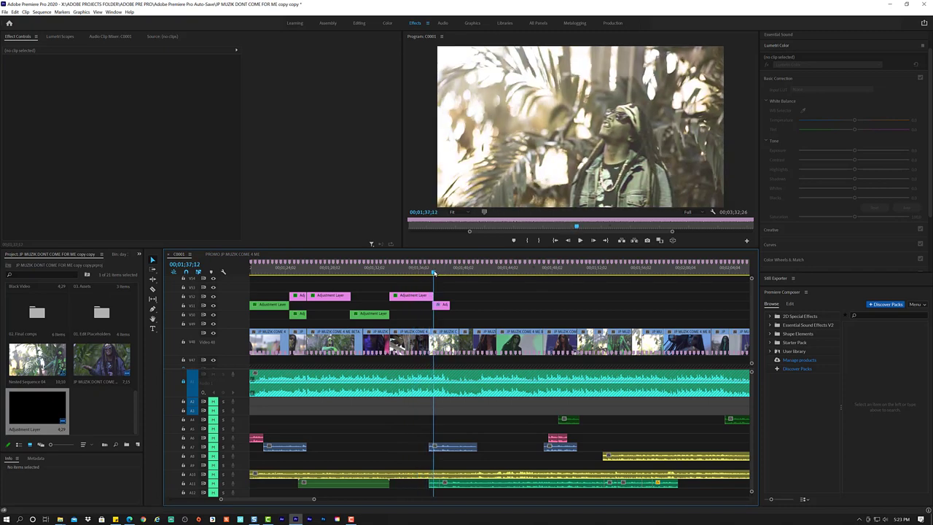
left_click_drag(429, 273, 436, 272)
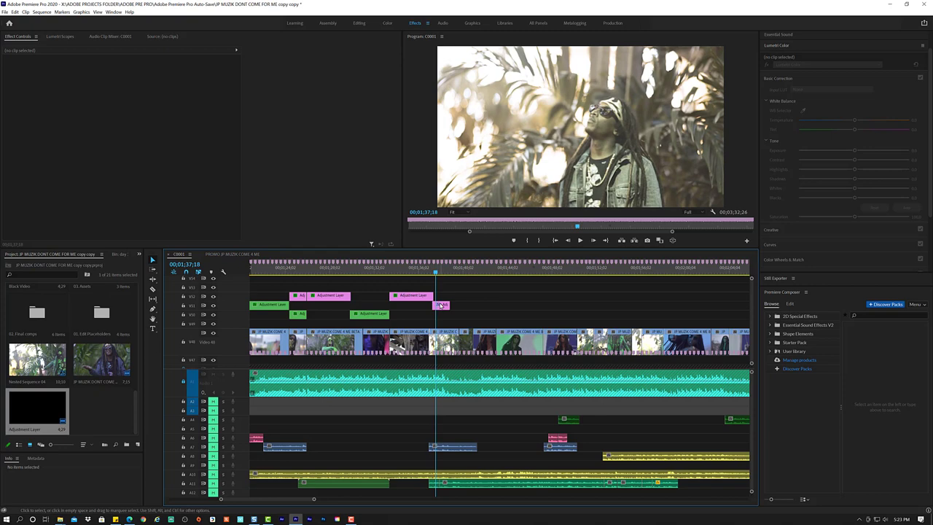
Shift the V51/V52 pink adjustment clips slightly later and shorten their ends.
left_click_drag(440, 306, 454, 305)
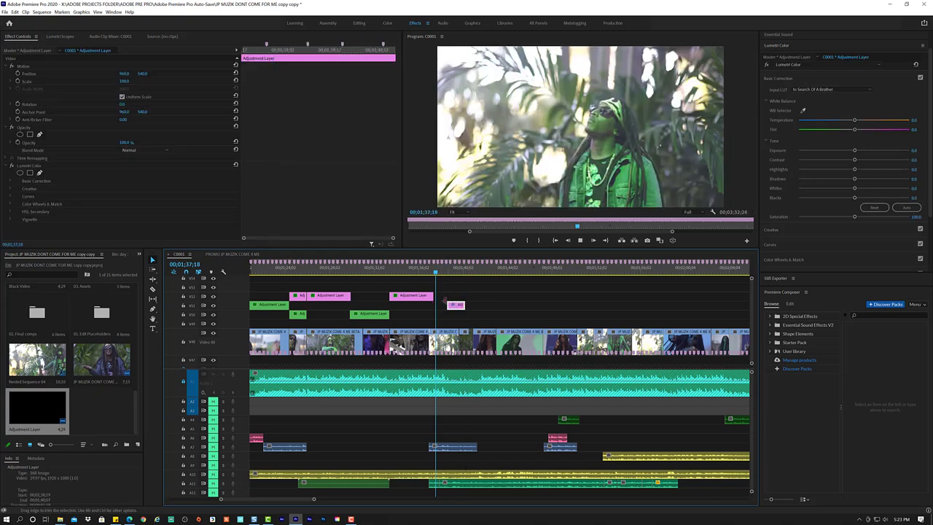
left_click_drag(446, 303, 420, 272)
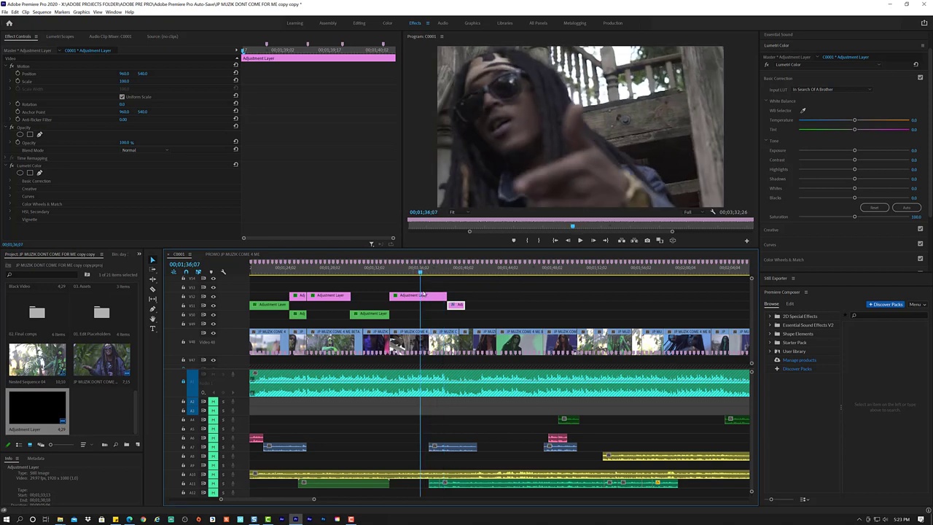
left_click_drag(442, 295, 427, 296)
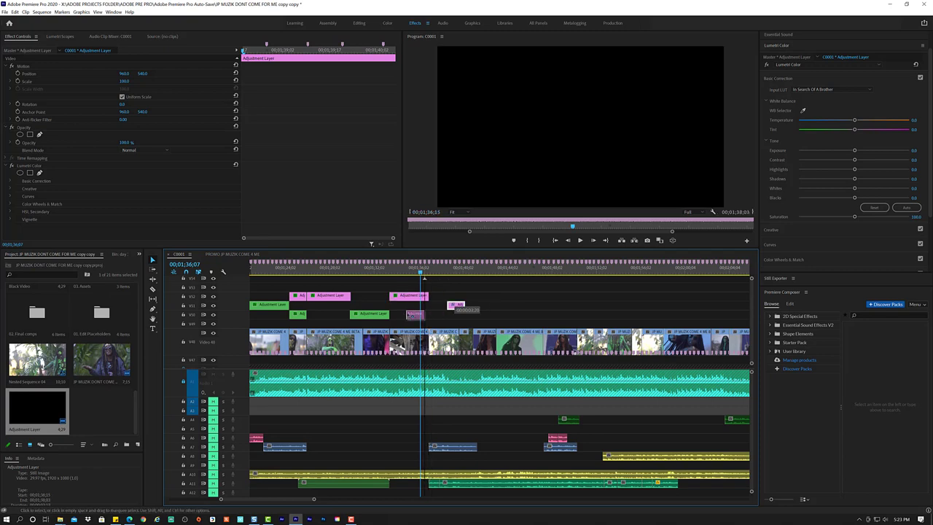
Move the small pink adjustment layer up to V53 and trim its start to about 1:36.
mouse_move(448, 311)
left_mouse_down()
mouse_move(410, 314)
mouse_move(460, 290)
left_mouse_up()
key("space")
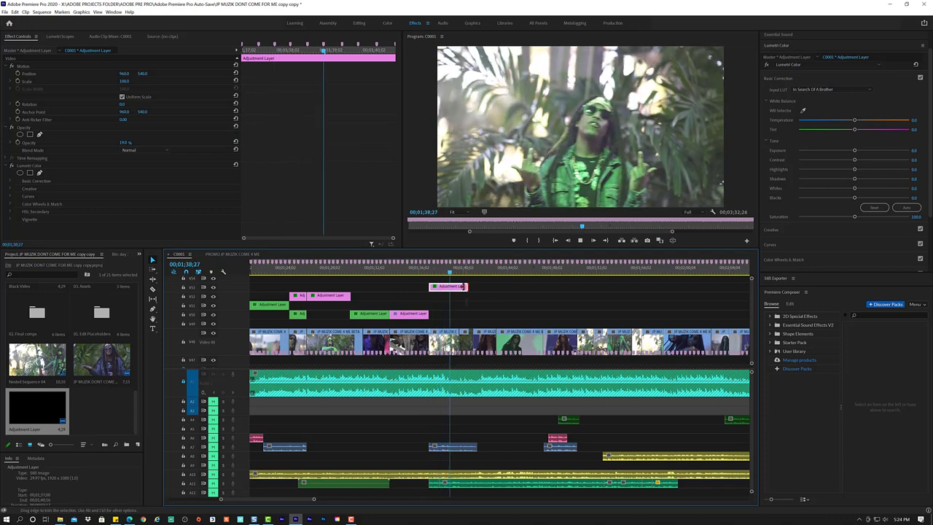
left_click_drag(431, 286, 460, 286)
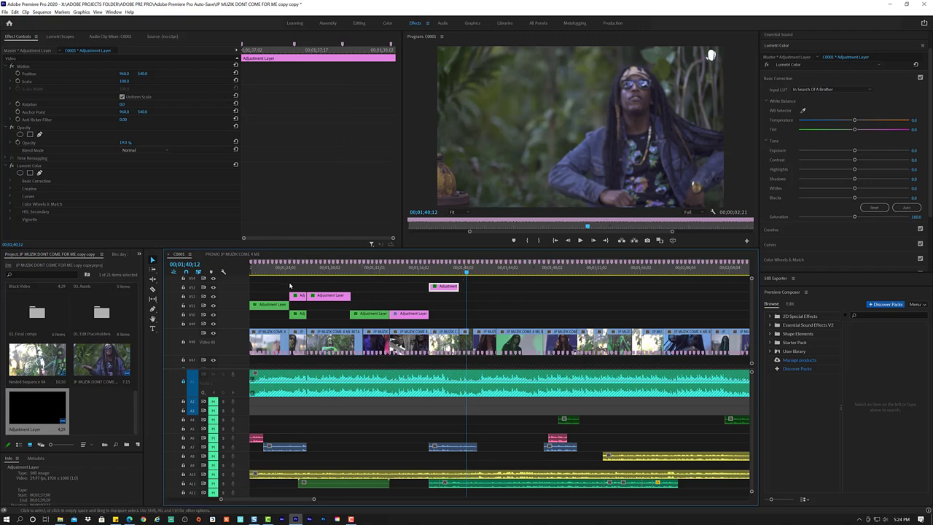
Drag the pink adjustment layer on V52 right onto a later clip beyond the 1:40 section.
scroll(306, 275, "down", 1)
scroll(306, 275, "down", 1)
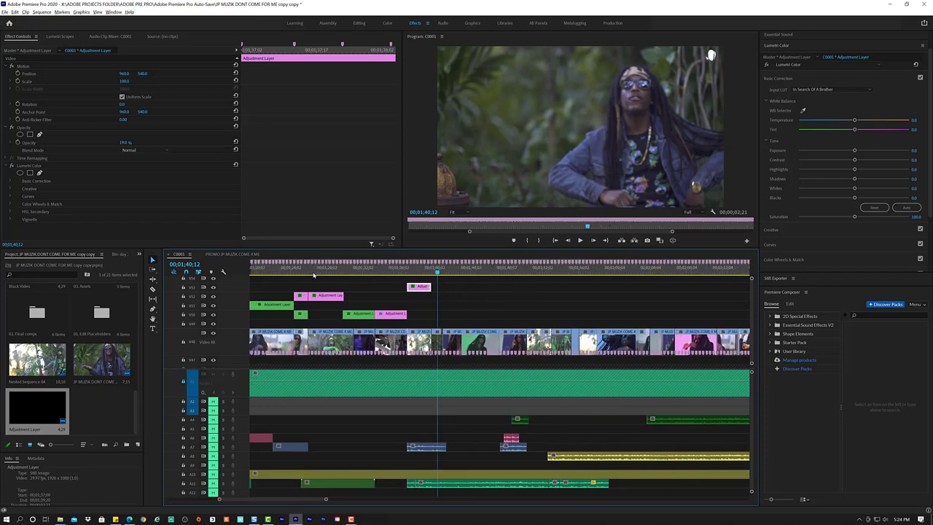
scroll(306, 275, "down", 1)
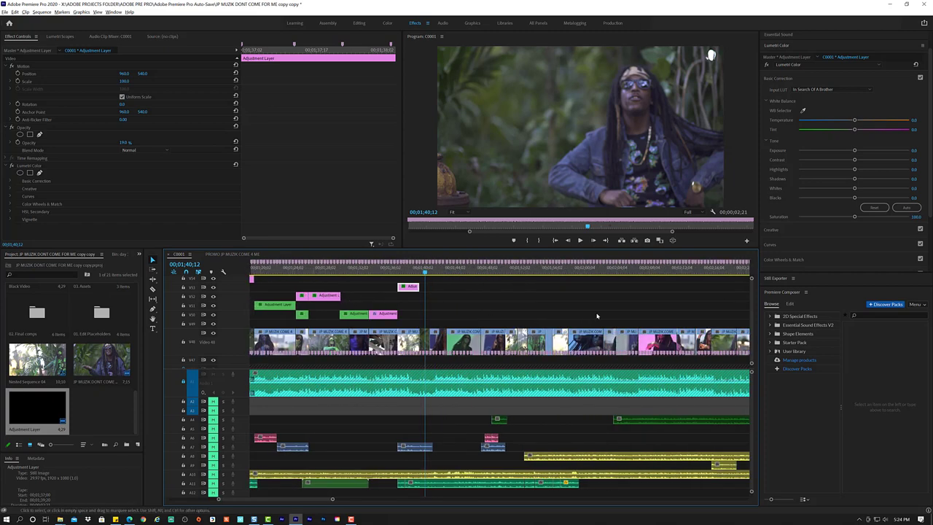
scroll(597, 316, "up", 1)
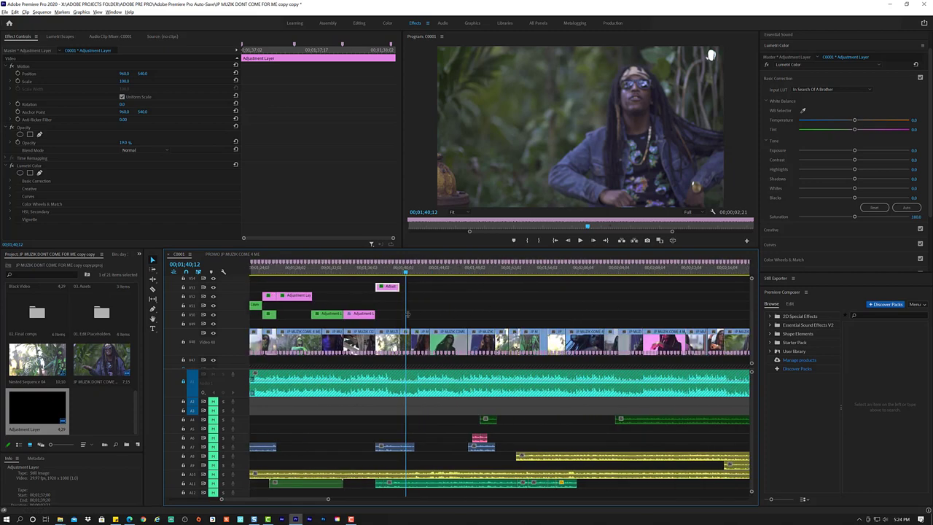
scroll(633, 287, "up", 1)
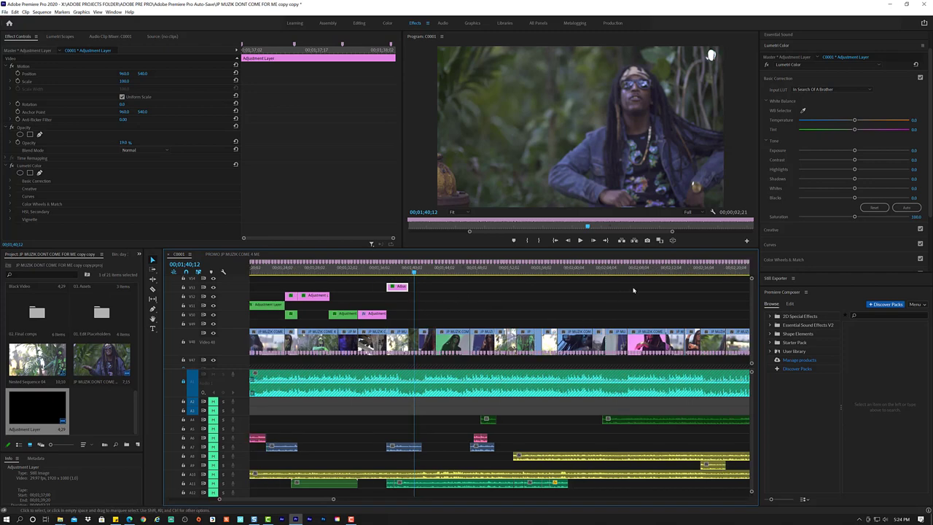
scroll(722, 299, "up", 1)
scroll(726, 299, "up", 1)
scroll(727, 303, "up", 1)
scroll(733, 306, "up", 2)
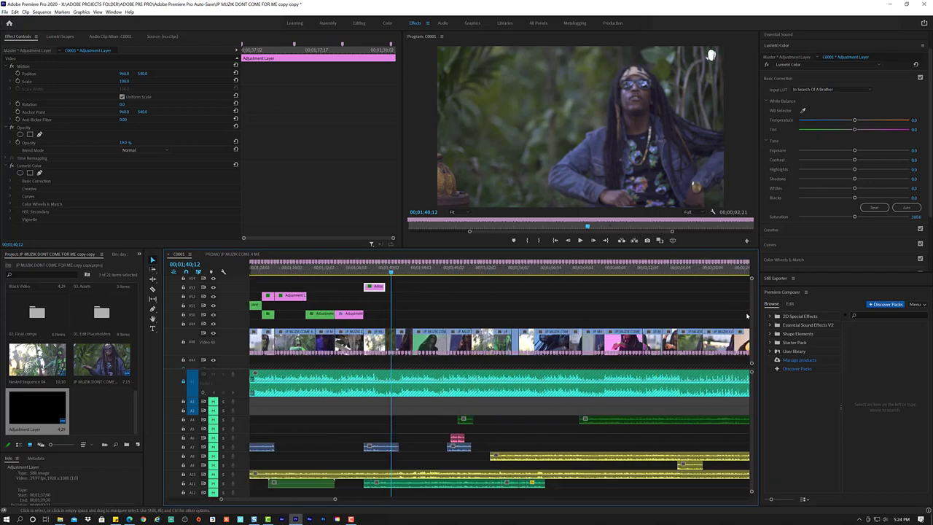
scroll(740, 309, "up", 1)
scroll(751, 315, "up", 2)
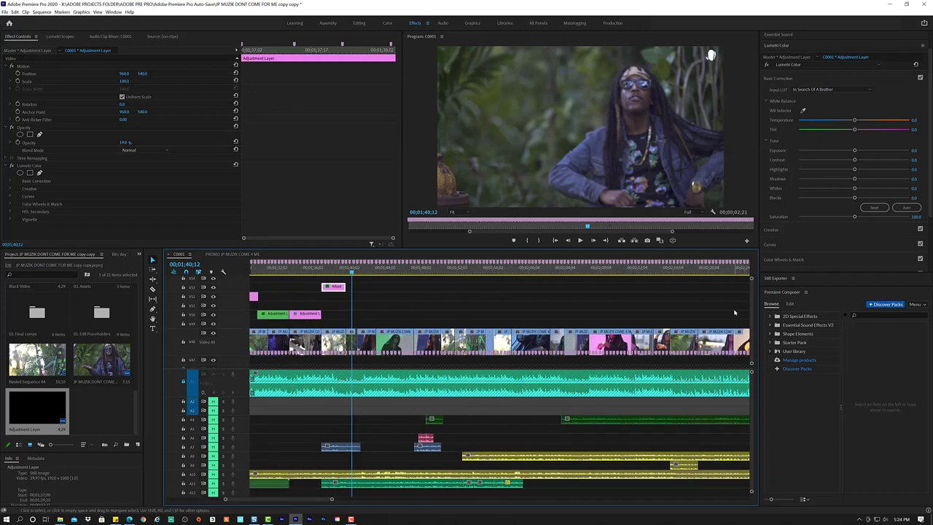
scroll(734, 309, "down", 2)
scroll(730, 308, "down", 1)
scroll(729, 308, "down", 2)
scroll(729, 308, "down", 2)
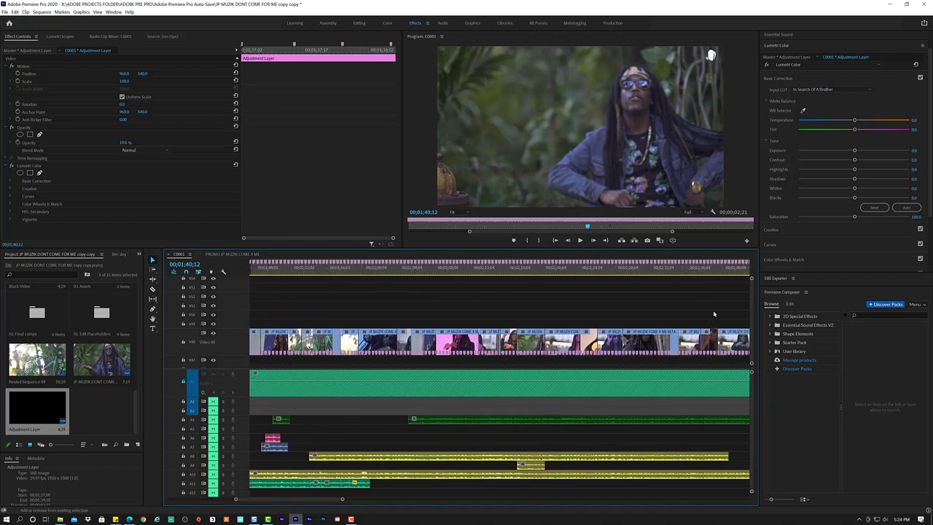
scroll(713, 310, "down", 2)
scroll(687, 318, "down", 2)
scroll(687, 318, "down", 2)
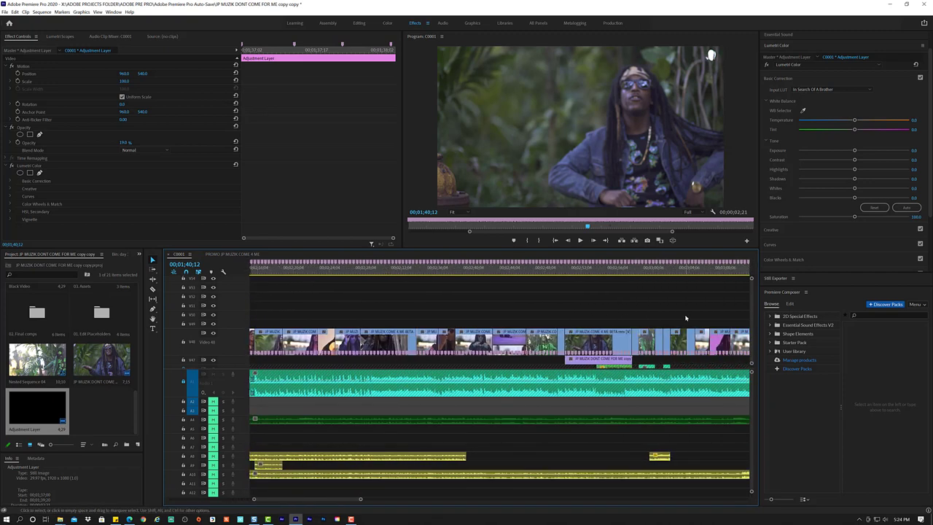
scroll(688, 316, "up", 2)
scroll(700, 315, "up", 2)
scroll(718, 310, "up", 2)
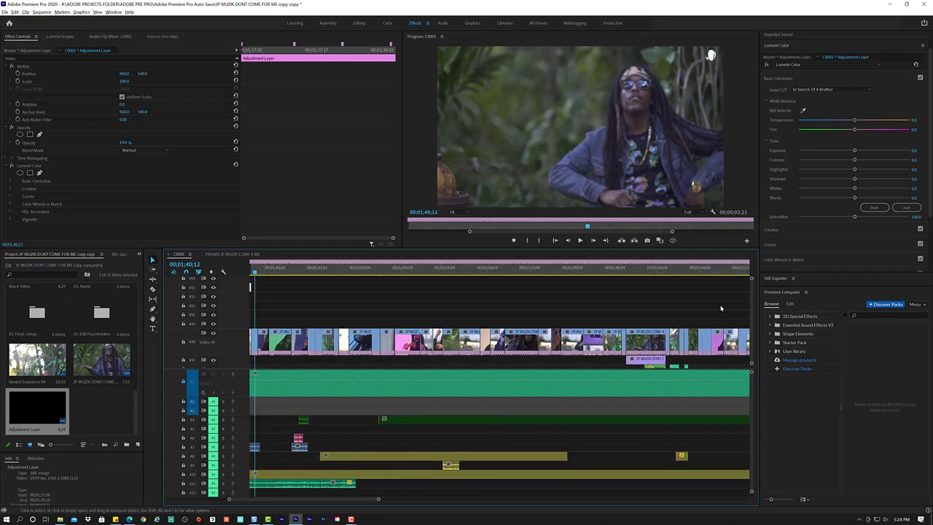
scroll(720, 308, "up", 2)
scroll(721, 308, "down", 3)
scroll(464, 295, "down", 1)
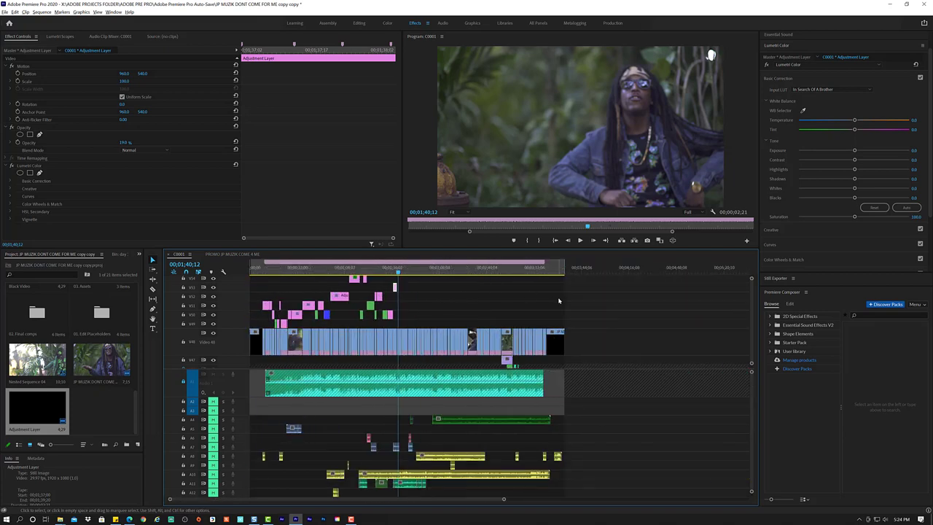
scroll(467, 302, "up", 2)
scroll(452, 302, "up", 2)
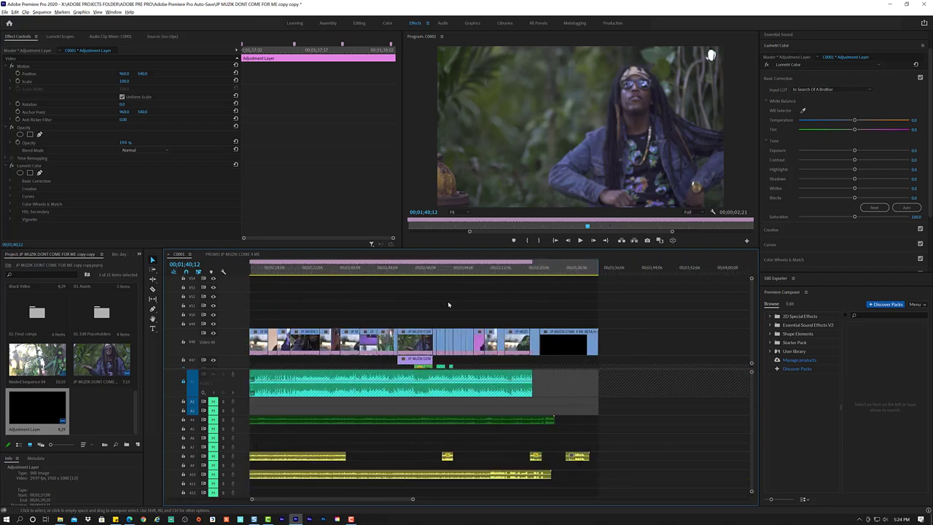
scroll(444, 305, "up", 1)
scroll(471, 304, "up", 1)
scroll(474, 304, "up", 1)
scroll(473, 306, "up", 2)
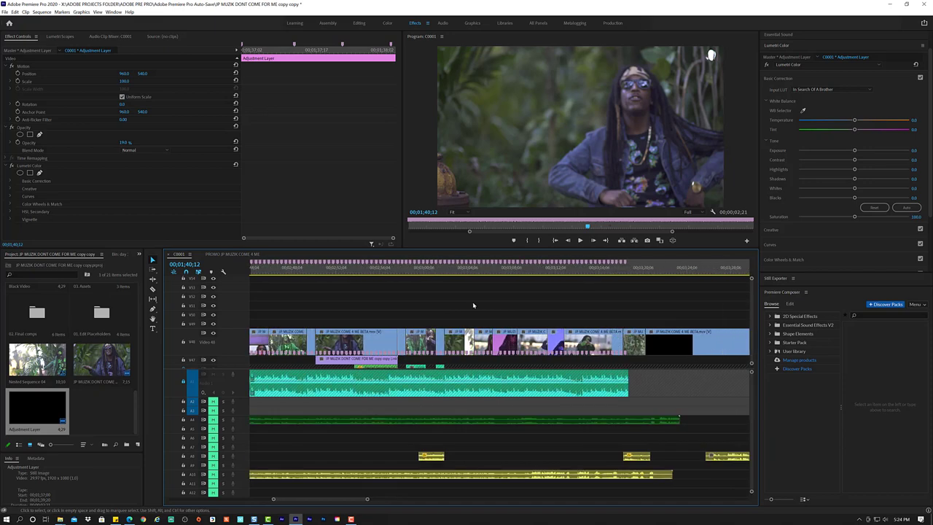
scroll(473, 305, "up", 1)
scroll(474, 305, "up", 2)
scroll(474, 306, "up", 1)
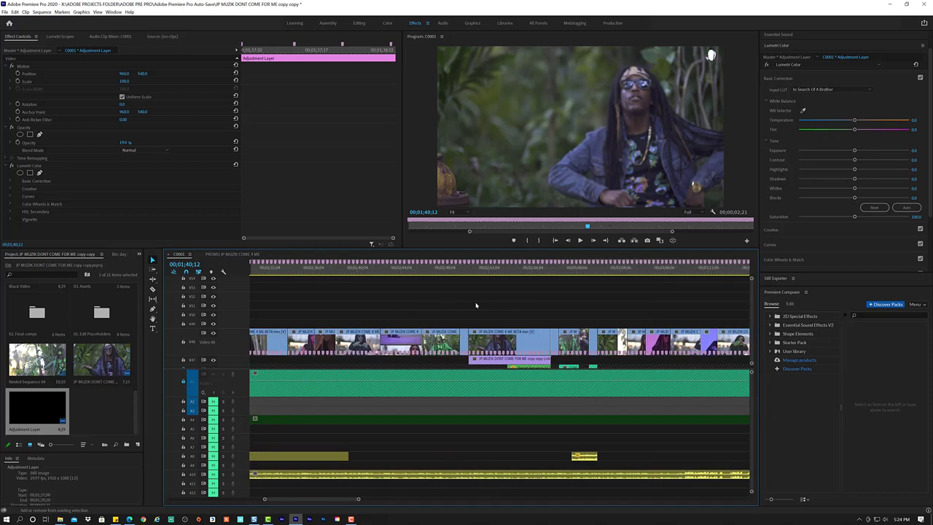
scroll(476, 307, "up", 1)
scroll(475, 307, "up", 1)
scroll(476, 307, "up", 2)
scroll(475, 307, "up", 2)
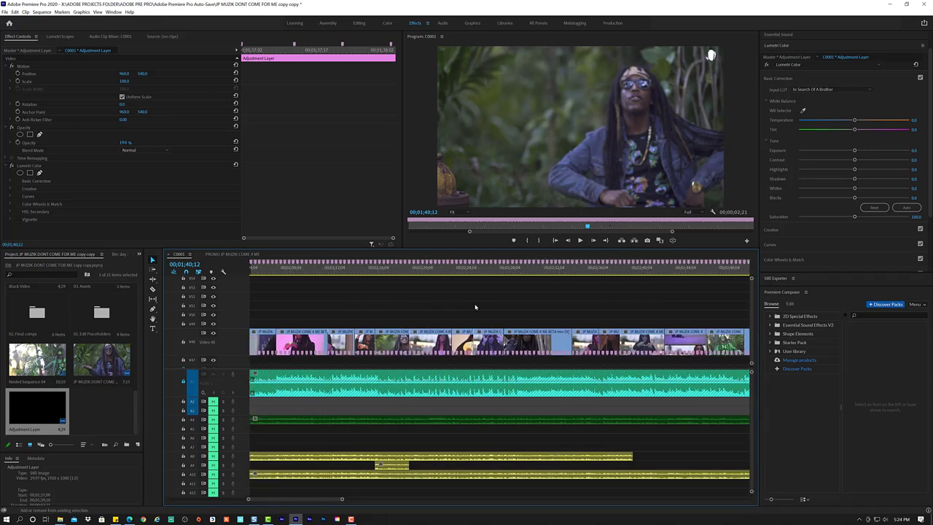
scroll(476, 306, "up", 1)
scroll(475, 307, "up", 1)
scroll(475, 307, "up", 2)
scroll(475, 307, "up", 1)
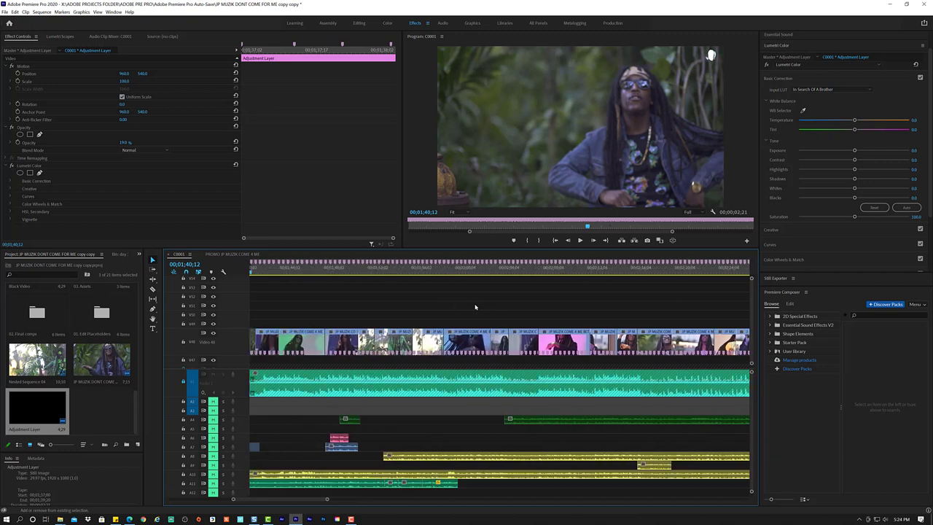
scroll(475, 307, "up", 2)
scroll(476, 307, "up", 1)
scroll(475, 307, "up", 2)
scroll(476, 307, "up", 1)
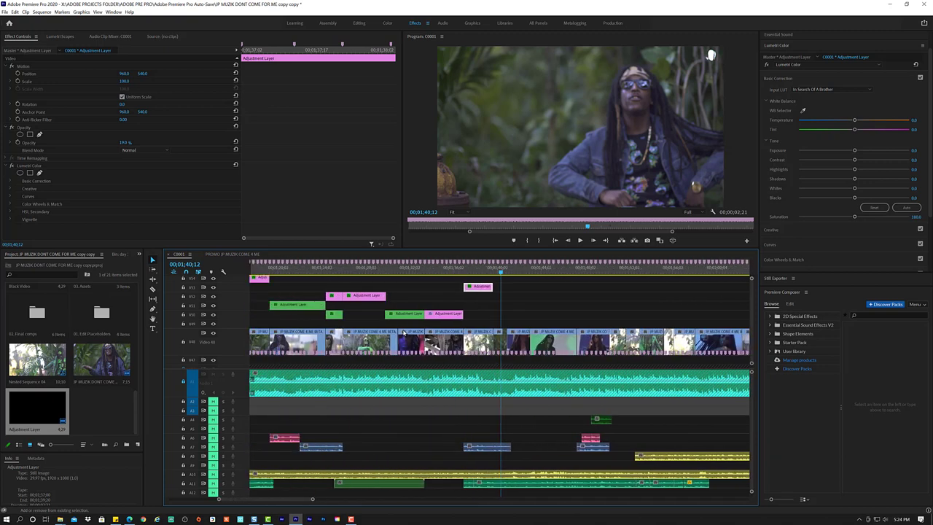
left_click(378, 299)
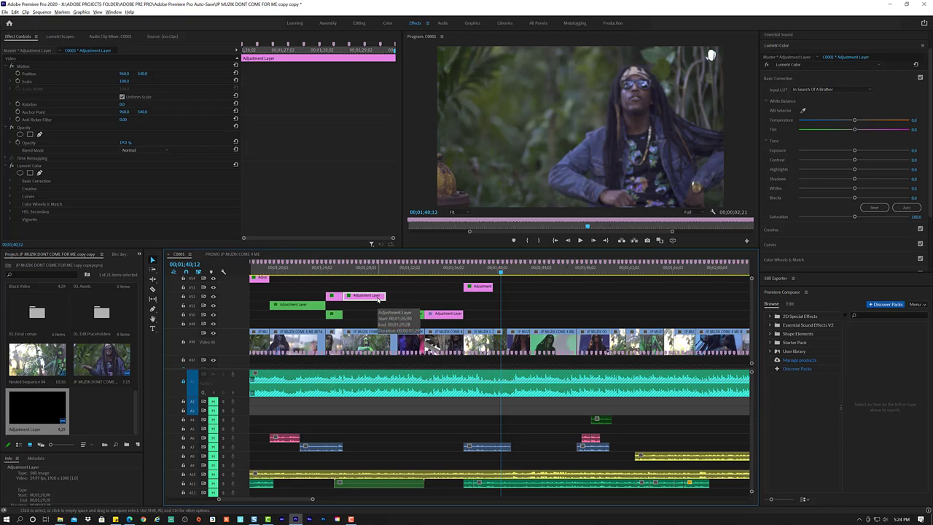
left_click_drag(378, 299, 682, 300)
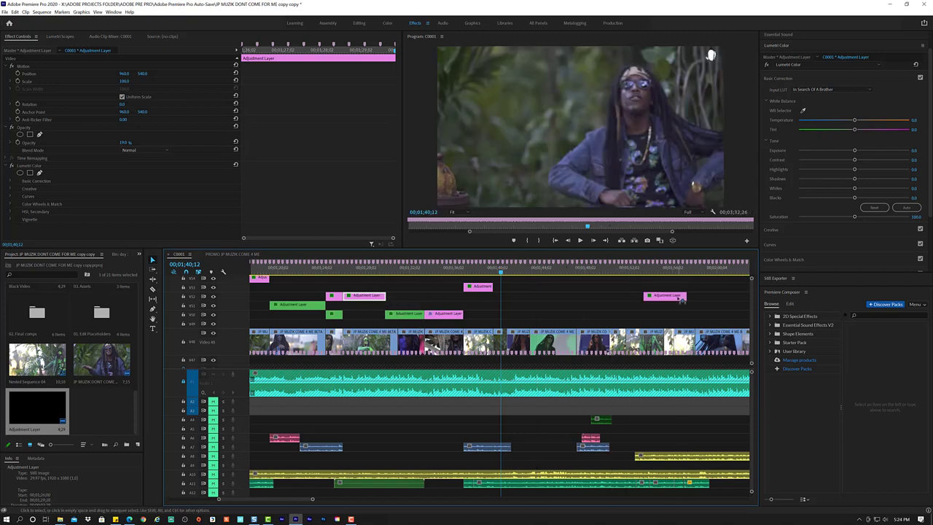
Maximize the Timeline panel to fill the whole window with the ` key.
scroll(678, 297, "down", 2)
scroll(678, 297, "down", 1)
scroll(677, 297, "down", 2)
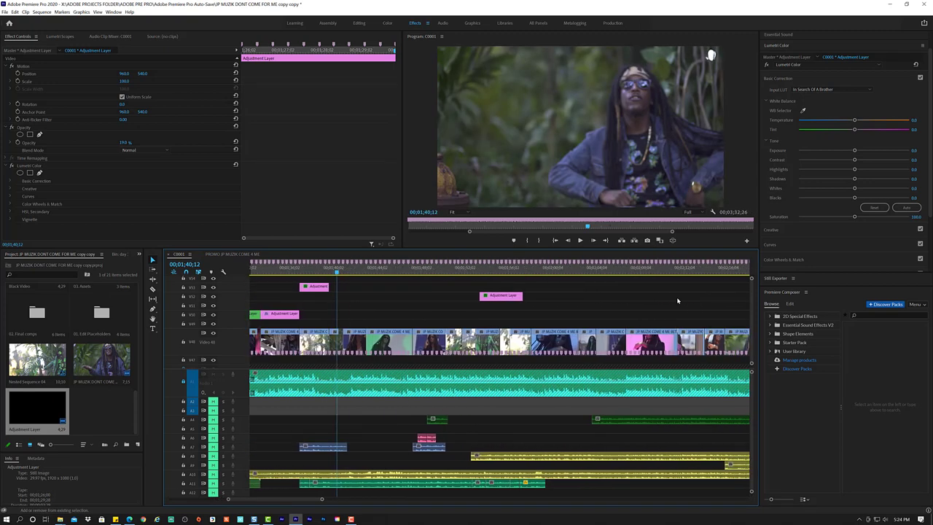
scroll(676, 297, "down", 1)
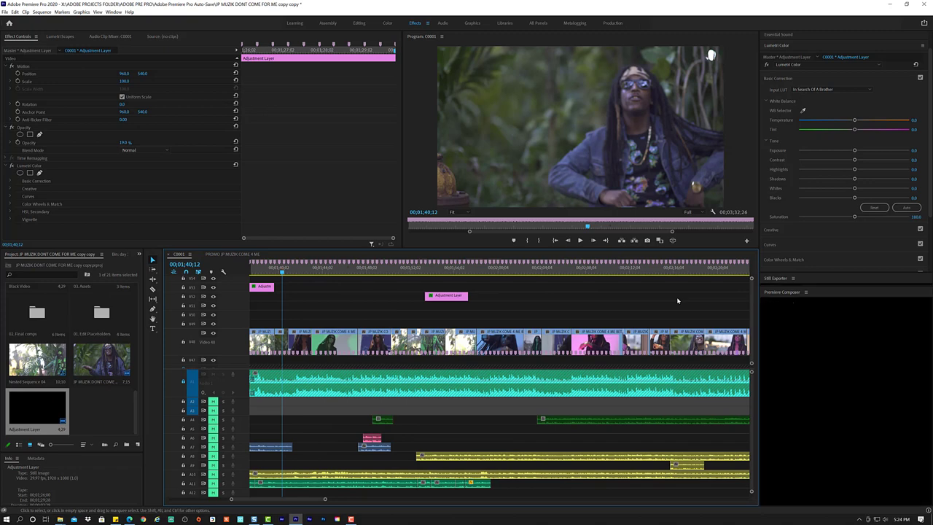
key("grave")
Move the pink adjustment layer about 57 seconds further along the sequence.
scroll(385, 82, "down", 1)
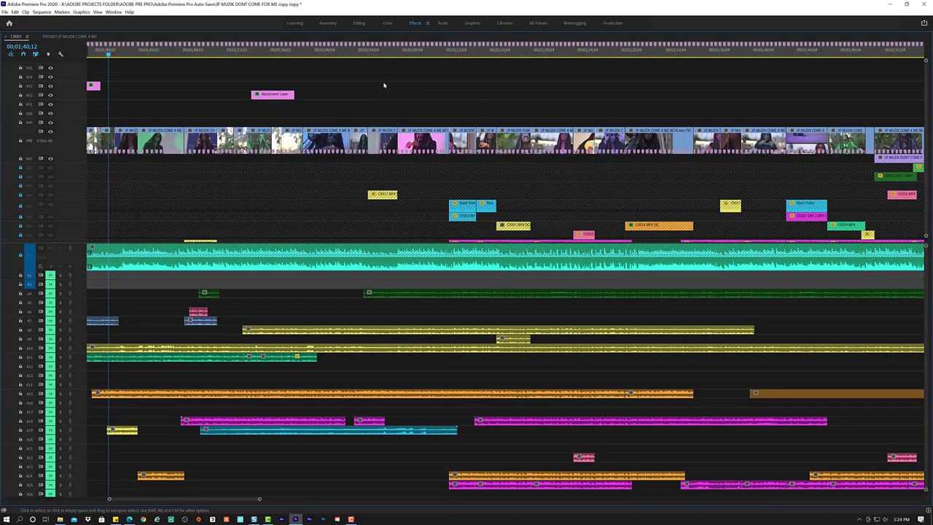
scroll(369, 95, "down", 2)
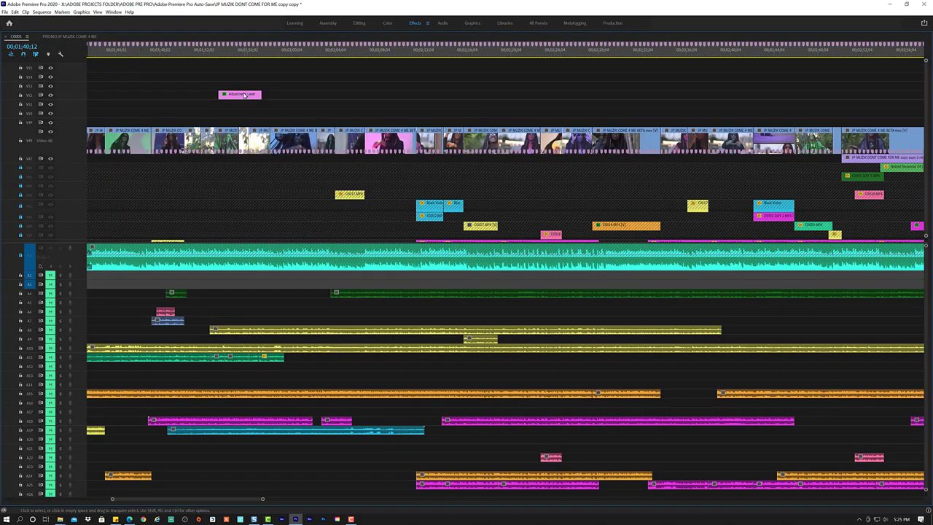
left_click_drag(244, 95, 828, 115)
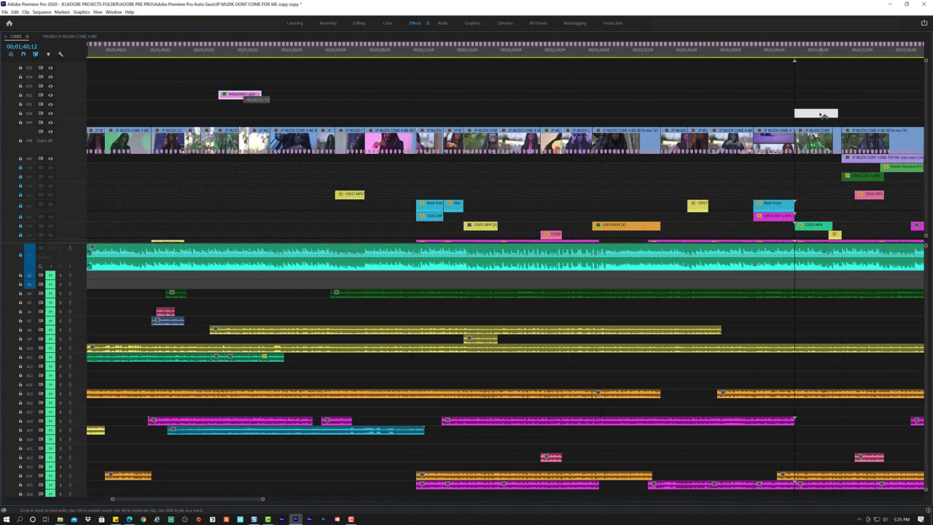
left_click_drag(829, 115, 824, 115)
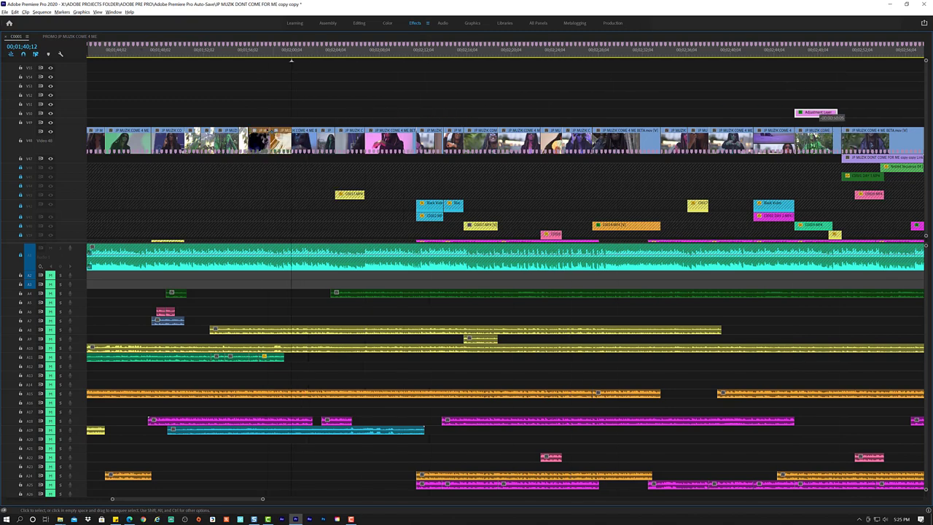
Place a second, shorter adjustment layer early on the upper track and expand the video track area.
left_click_drag(273, 140, 248, 118)
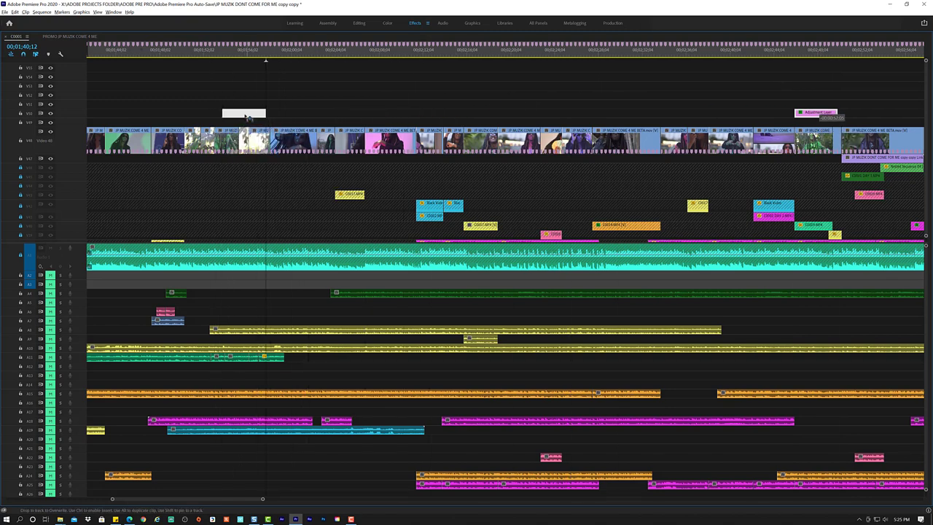
left_click_drag(248, 118, 240, 118)
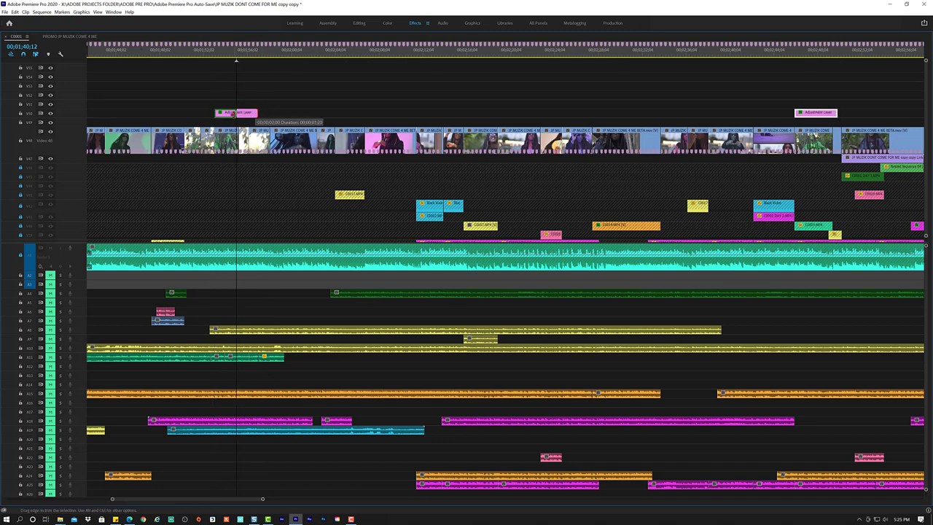
left_click_drag(234, 115, 238, 113)
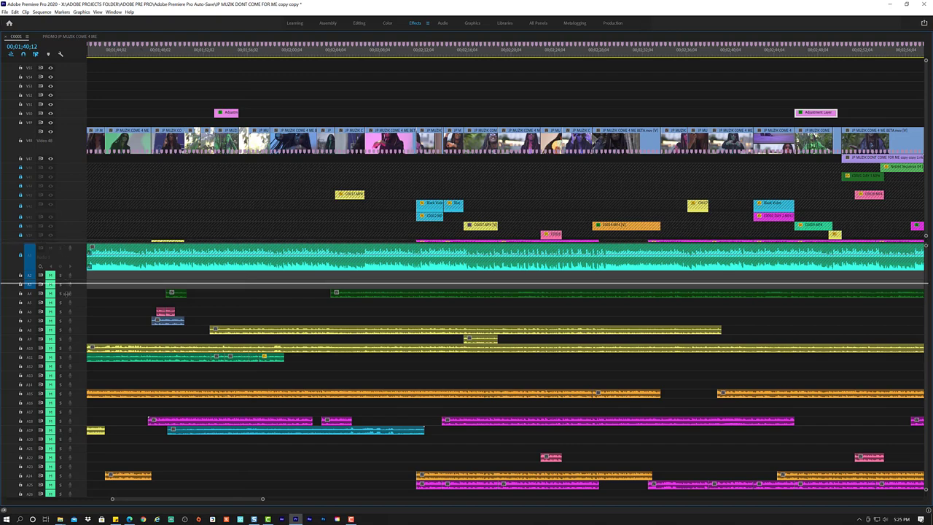
left_click_drag(64, 242, 65, 397)
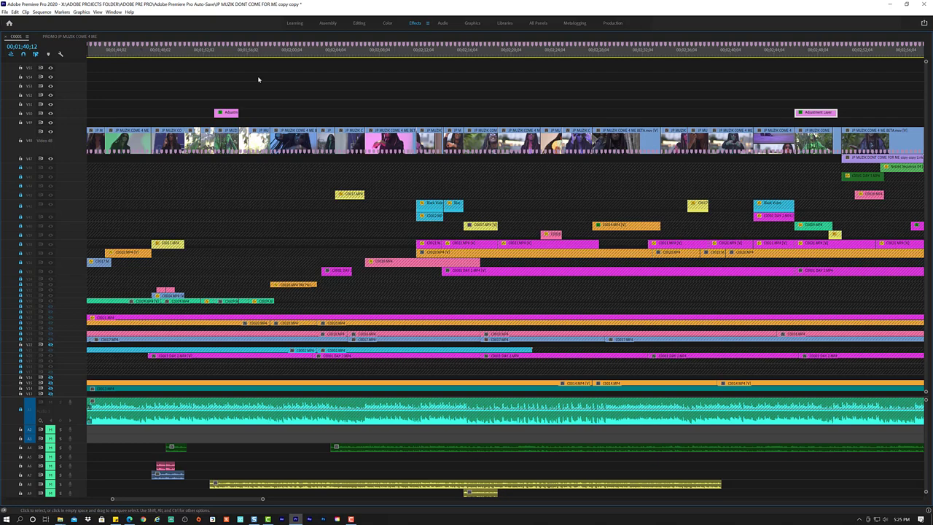
Preview from 00;01;52;20 and trim the start of the later adjustment layer.
left_click(211, 54)
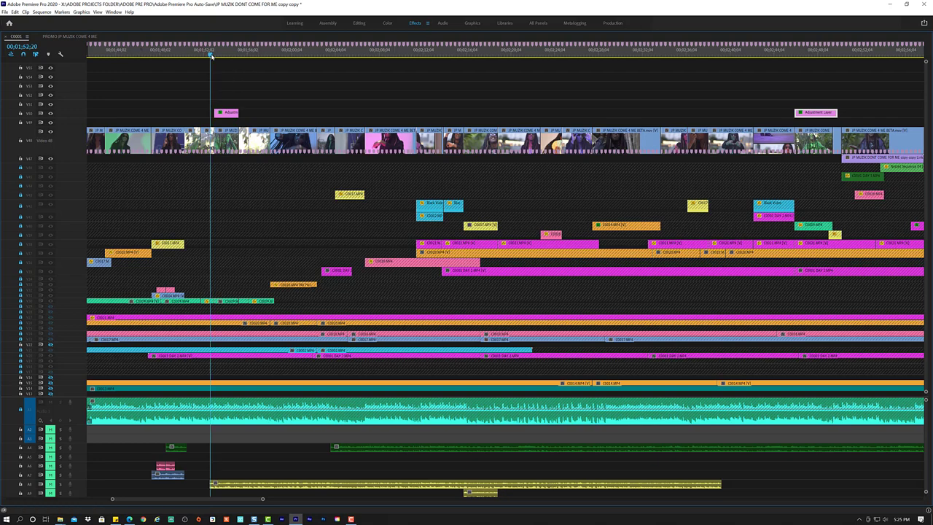
key("space")
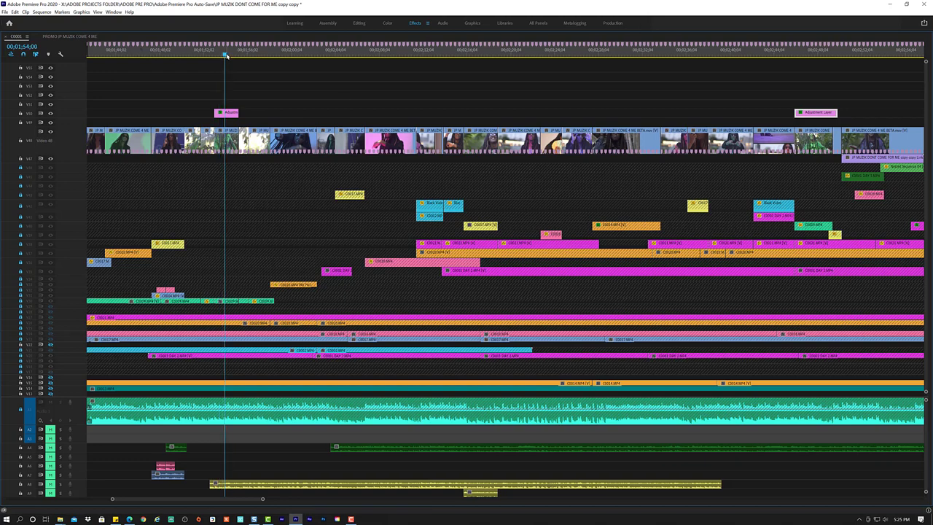
left_click_drag(796, 114, 831, 112)
Alt-drag a copy of the adjustment layer up to a higher track further right.
scroll(759, 111, "left", 1)
scroll(759, 111, "right", 2)
scroll(759, 111, "right", 1)
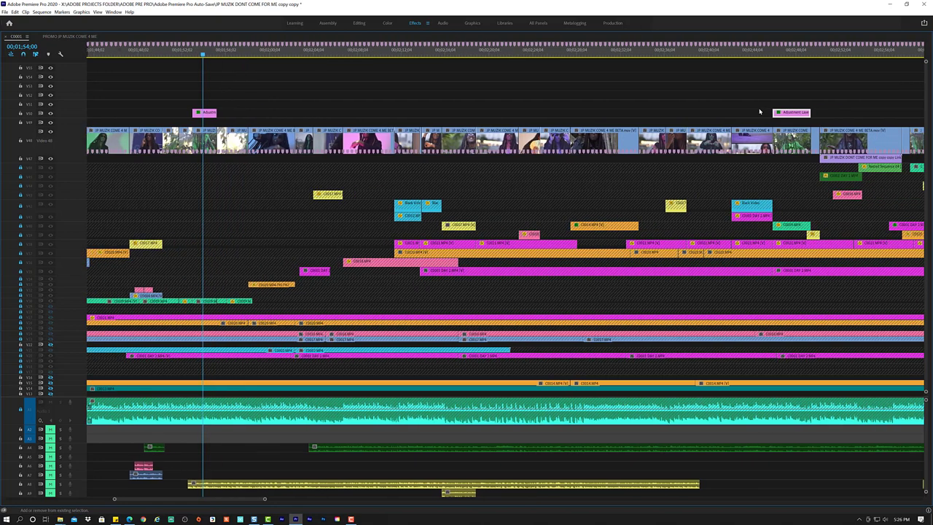
scroll(759, 111, "right", 1)
scroll(759, 111, "right", 1)
scroll(758, 111, "right", 4)
scroll(749, 120, "right", 2)
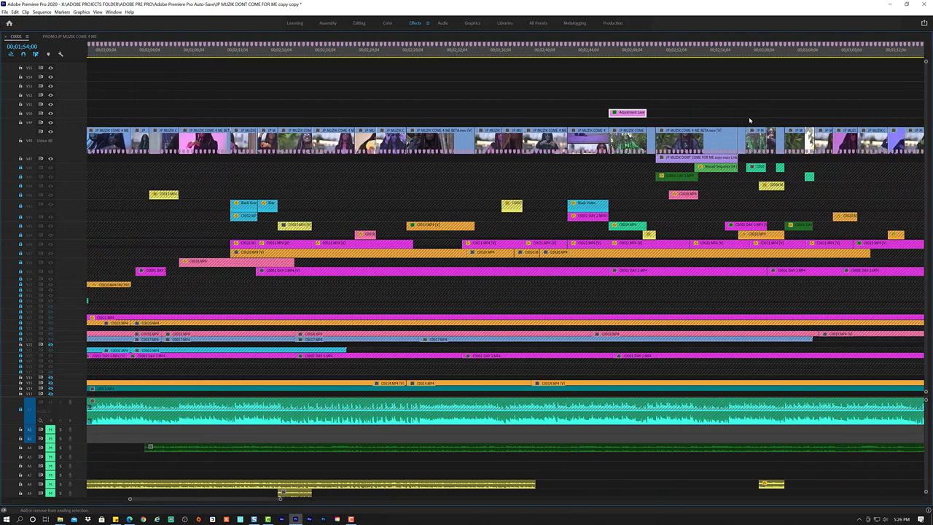
scroll(750, 121, "right", 2)
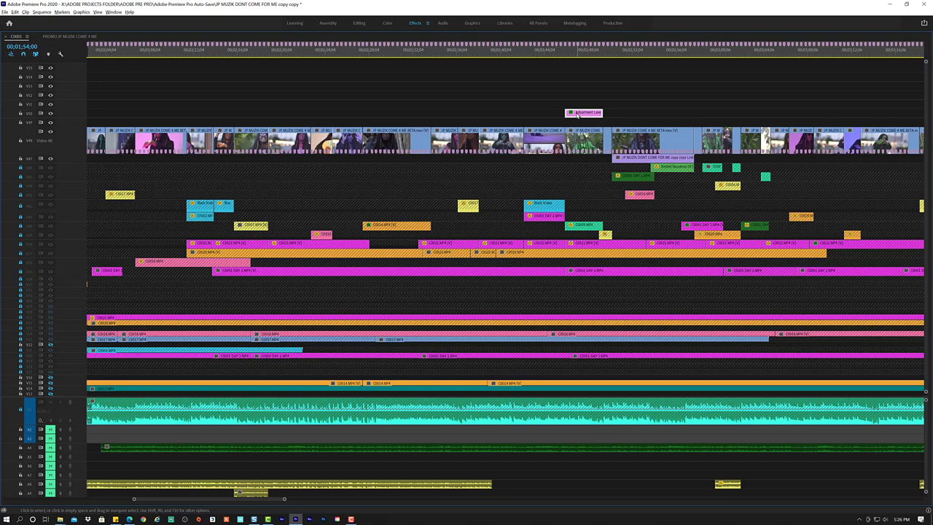
mouse_move(577, 115)
left_mouse_down()
mouse_move(730, 97)
mouse_move(714, 101)
mouse_move(722, 96)
left_mouse_up()
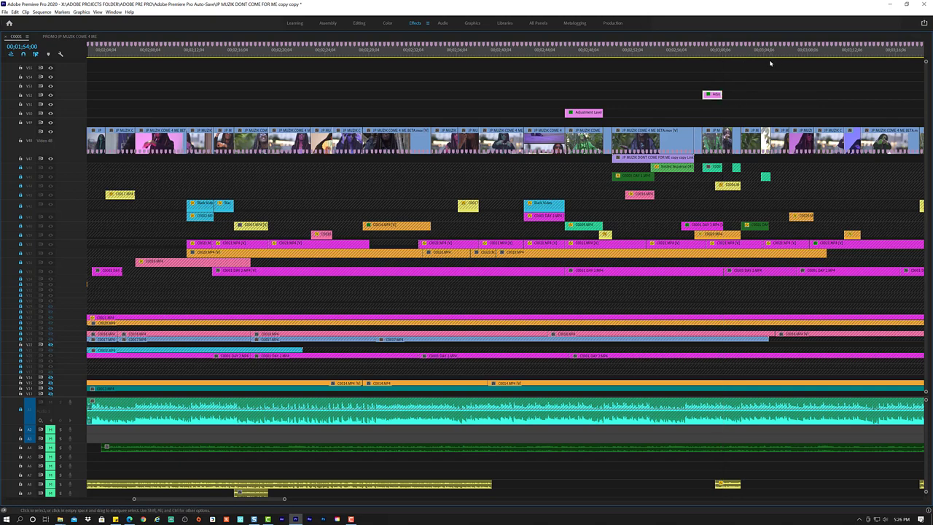
scroll(799, 121, "left", 2)
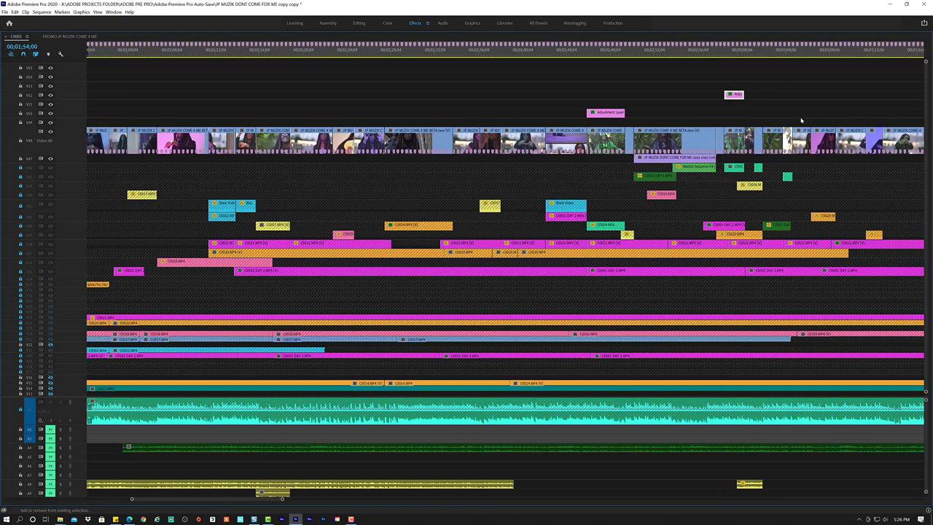
scroll(799, 120, "right", 2)
scroll(801, 121, "right", 1)
scroll(800, 120, "right", 1)
scroll(800, 120, "right", 2)
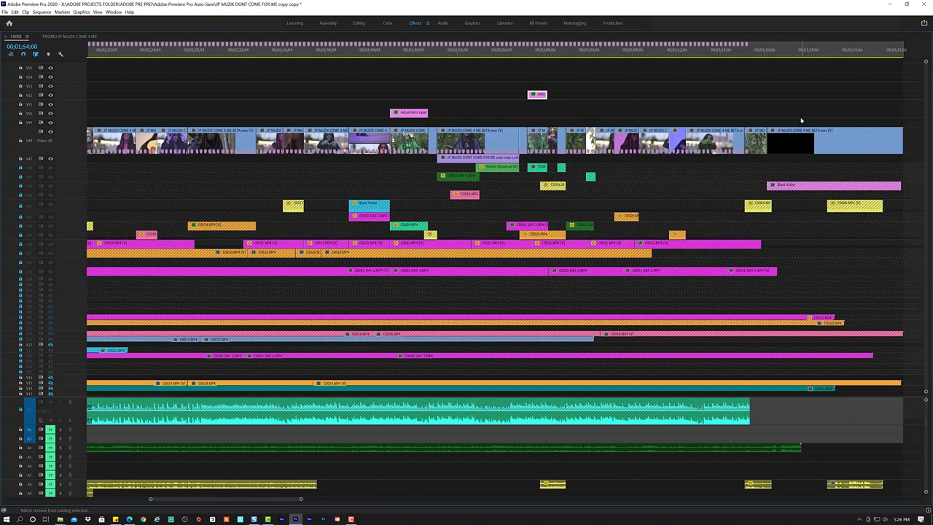
scroll(800, 120, "left", 1)
scroll(801, 120, "left", 1)
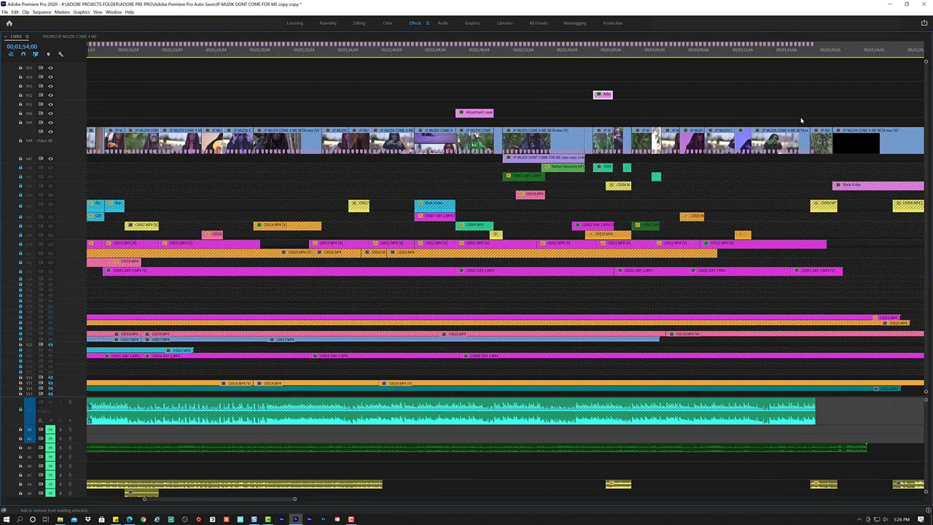
scroll(801, 120, "left", 2)
scroll(800, 120, "left", 1)
scroll(801, 120, "left", 1)
scroll(801, 121, "left", 1)
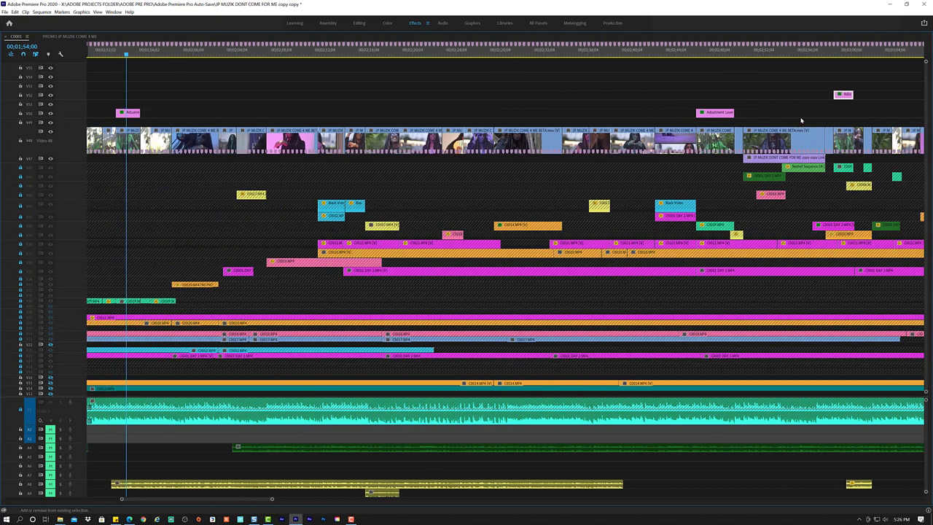
scroll(801, 120, "left", 1)
scroll(801, 120, "left", 1)
scroll(800, 120, "left", 2)
scroll(800, 121, "left", 1)
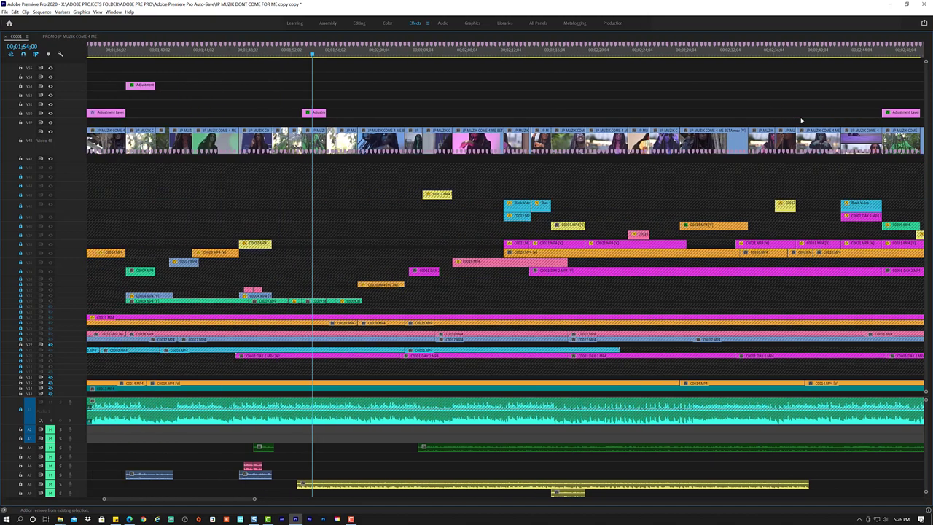
scroll(800, 120, "left", 2)
scroll(801, 120, "left", 1)
scroll(801, 120, "left", 1)
scroll(801, 120, "left", 1)
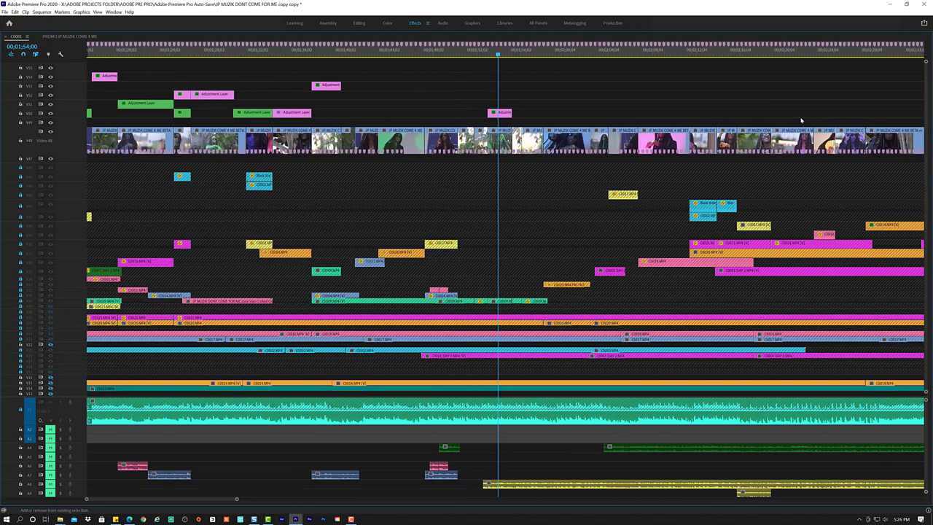
scroll(801, 120, "left", 1)
scroll(801, 120, "left", 1)
scroll(801, 120, "left", 1)
scroll(800, 120, "left", 1)
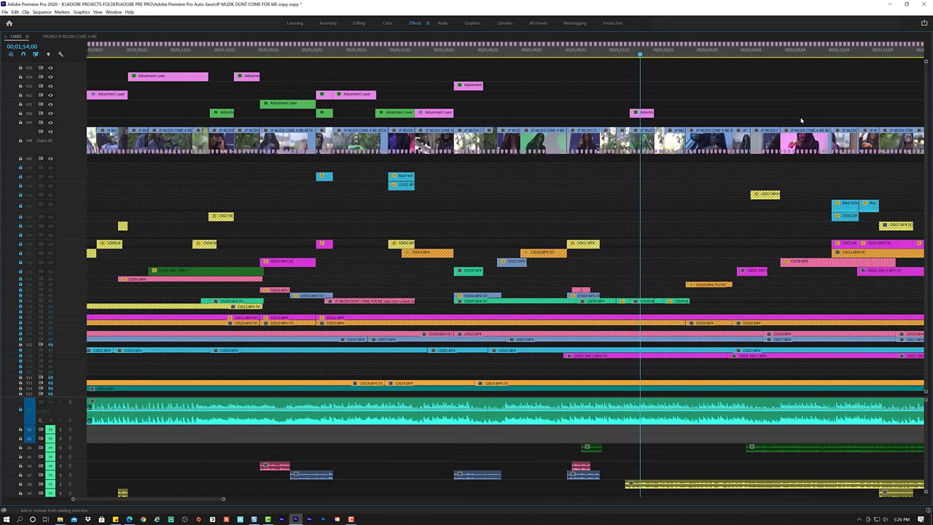
scroll(801, 121, "left", 2)
scroll(801, 120, "left", 1)
scroll(800, 120, "left", 2)
scroll(801, 121, "left", 1)
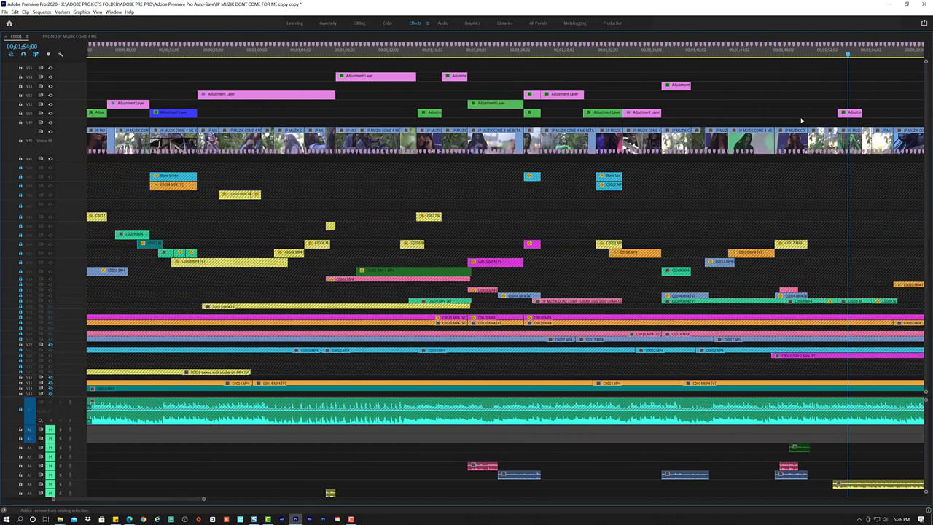
scroll(800, 120, "left", 1)
scroll(801, 121, "left", 1)
scroll(800, 121, "left", 1)
scroll(800, 120, "left", 2)
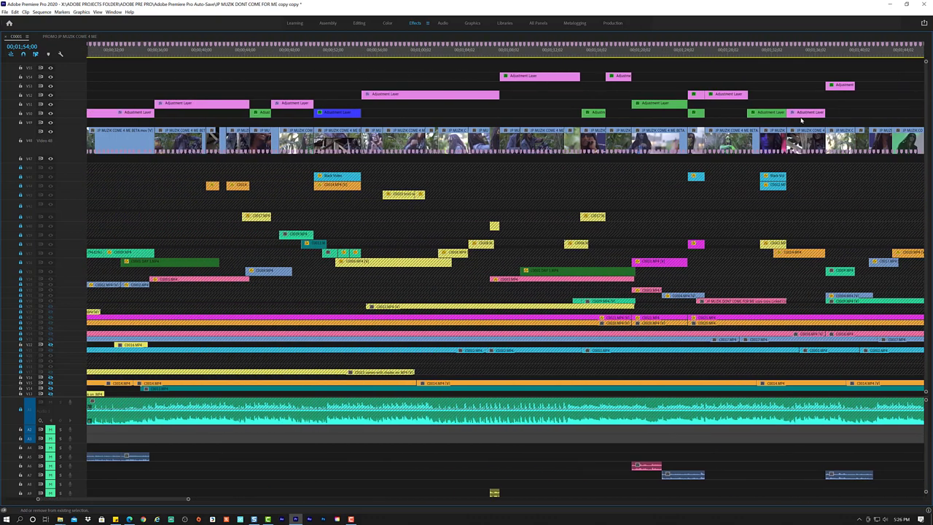
scroll(800, 120, "left", 1)
scroll(801, 120, "left", 2)
scroll(801, 121, "left", 1)
scroll(800, 120, "left", 2)
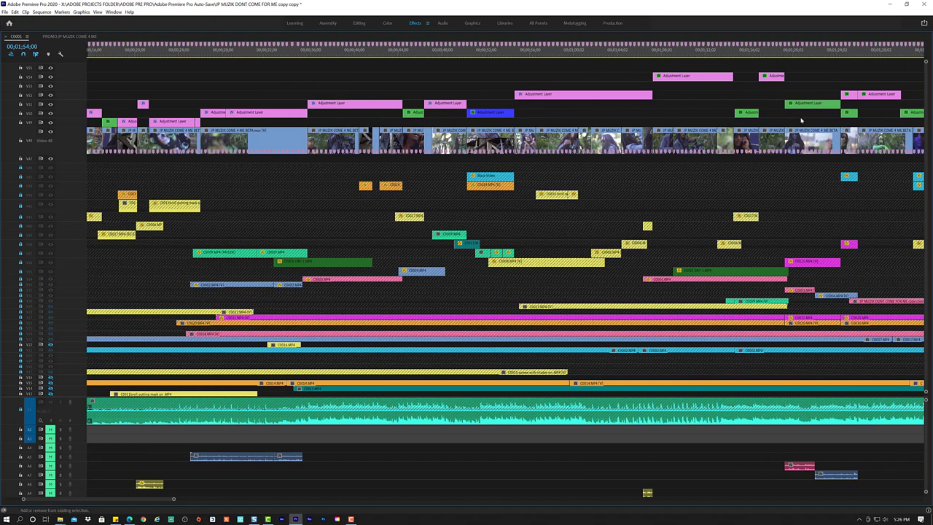
scroll(801, 120, "left", 1)
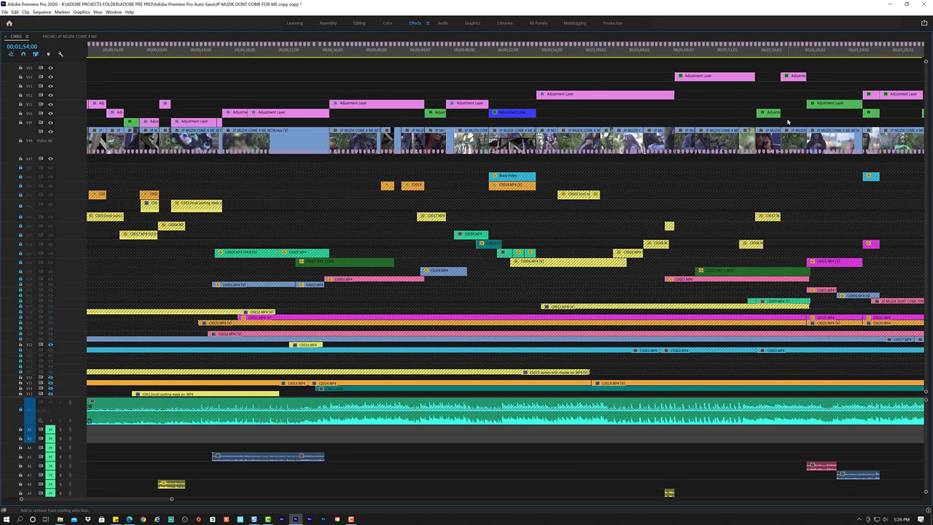
scroll(787, 121, "right", 1)
scroll(787, 122, "right", 2)
scroll(787, 121, "right", 1)
scroll(787, 122, "right", 2)
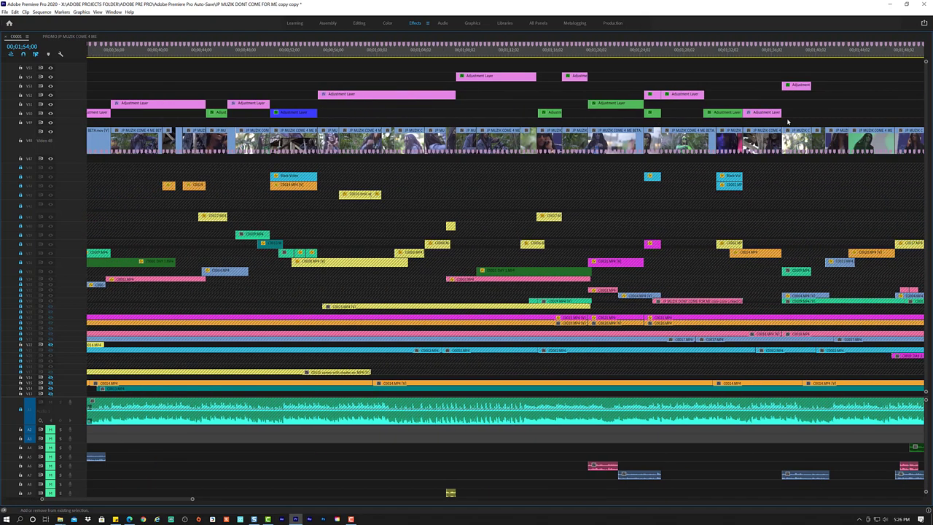
scroll(787, 122, "right", 1)
scroll(787, 122, "right", 2)
scroll(788, 122, "right", 1)
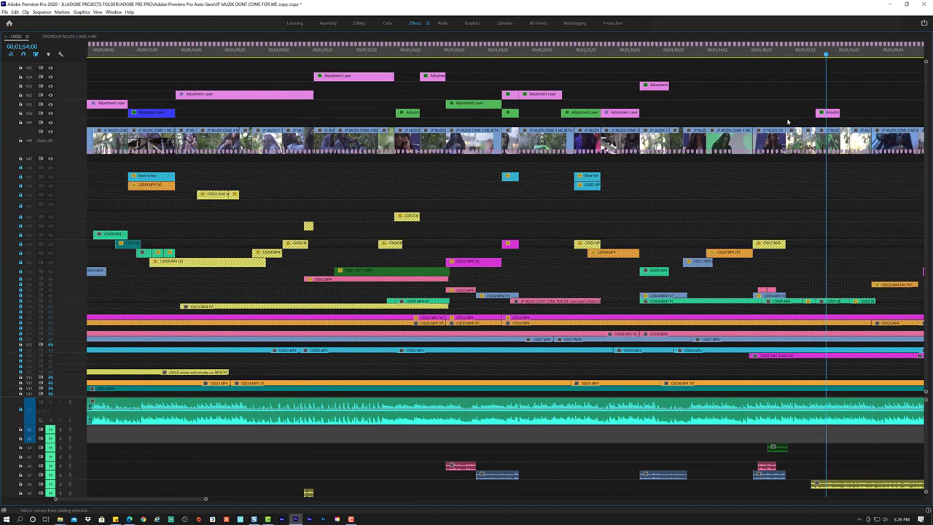
Move two short green adjustment layers onto later clips, trimming the first to start 12 frames later.
scroll(787, 122, "right", 2)
scroll(788, 122, "right", 1)
scroll(787, 122, "right", 1)
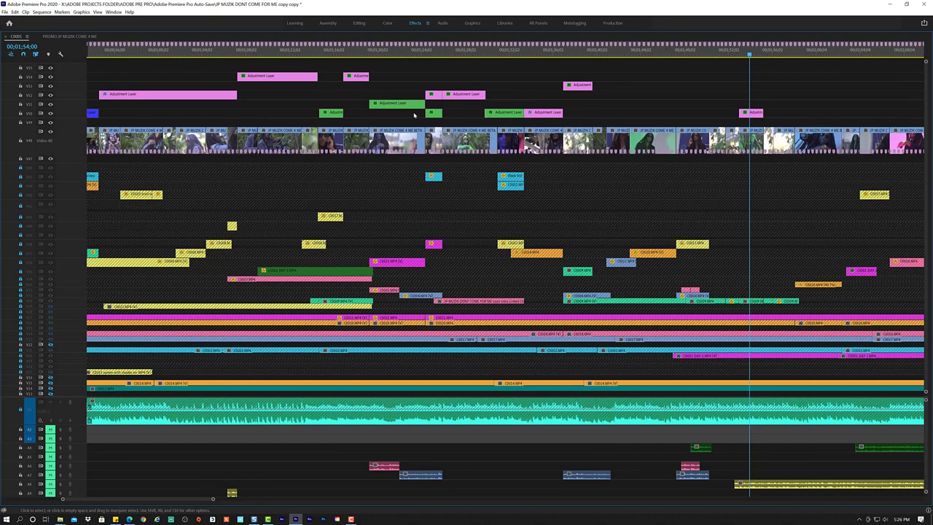
left_click(334, 113)
left_click_drag(334, 114, 627, 105)
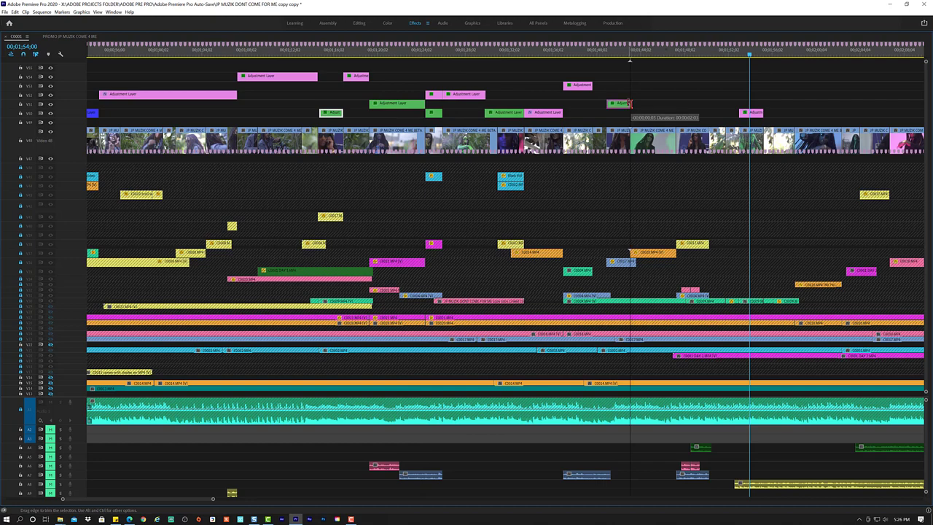
left_click_drag(609, 104, 609, 104)
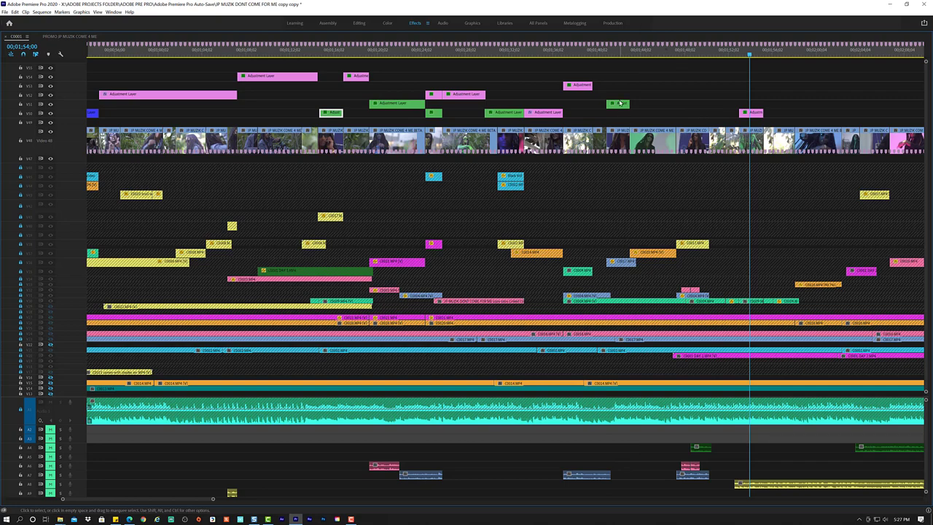
left_click_drag(620, 104, 690, 97)
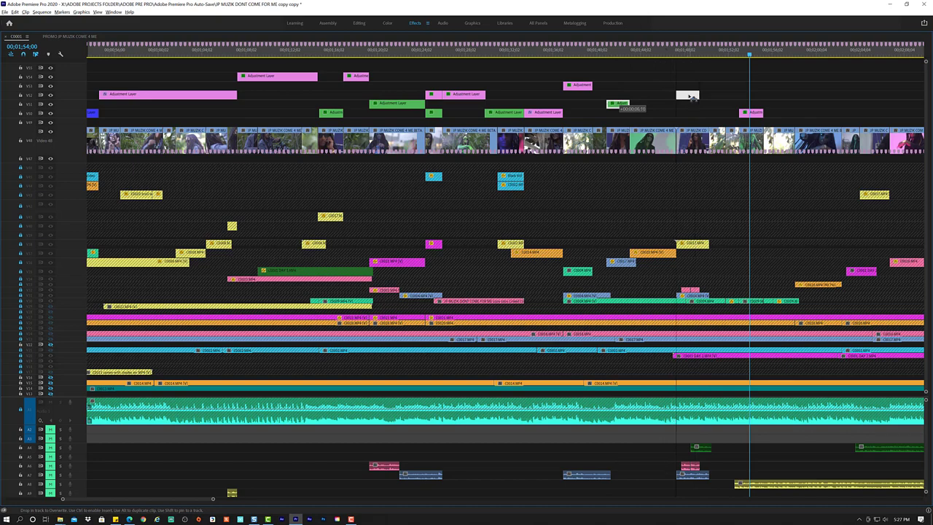
left_click_drag(690, 98, 885, 95)
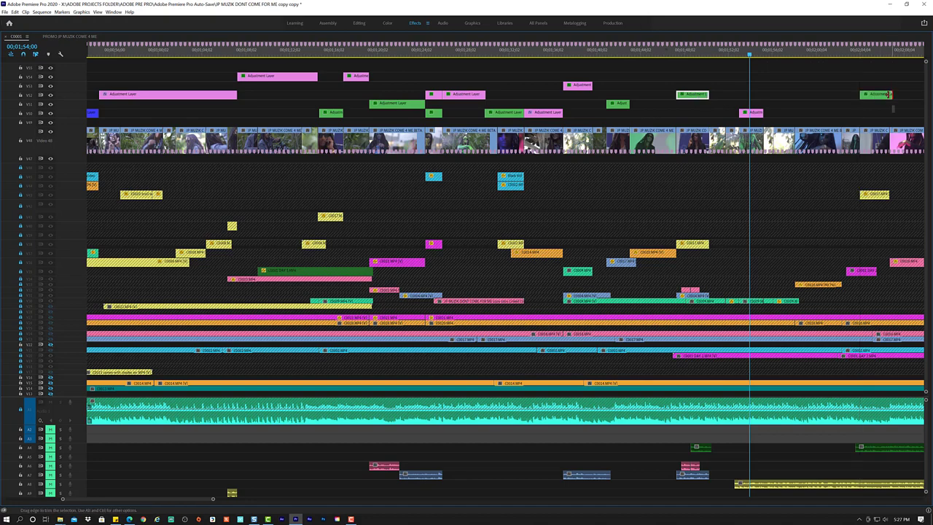
With the playhead at 01;42;09, Alt-drag a copy of the green adjustment layer one track lower.
left_click(621, 56)
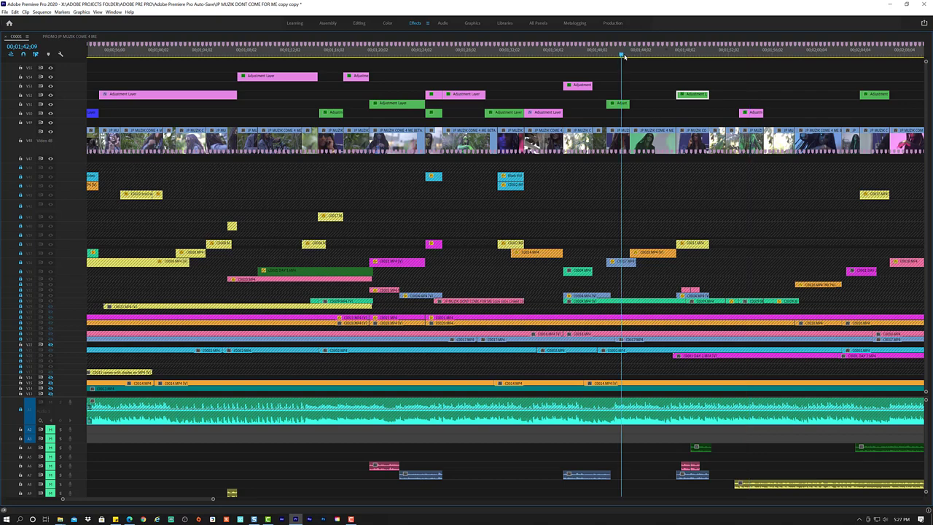
scroll(614, 84, "down", 2)
scroll(614, 84, "down", 3)
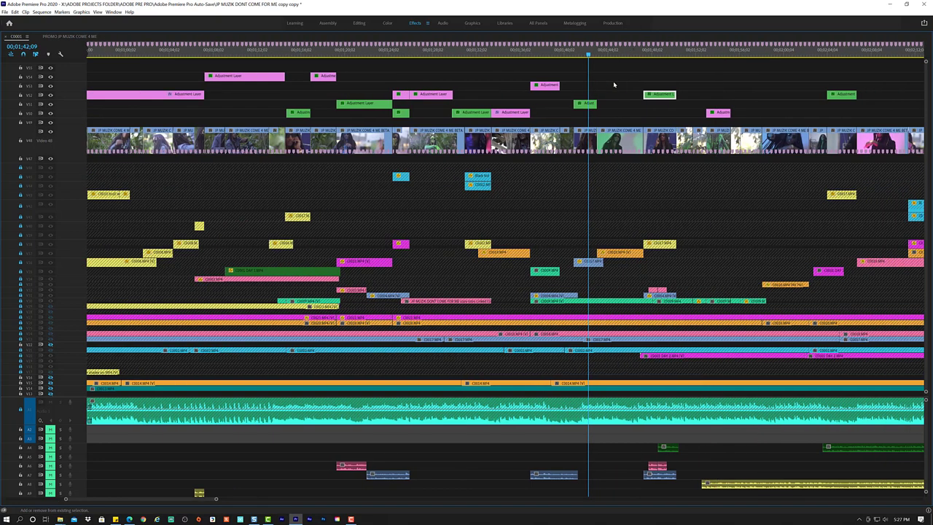
scroll(614, 84, "down", 5)
scroll(614, 85, "down", 1)
scroll(614, 85, "down", 3)
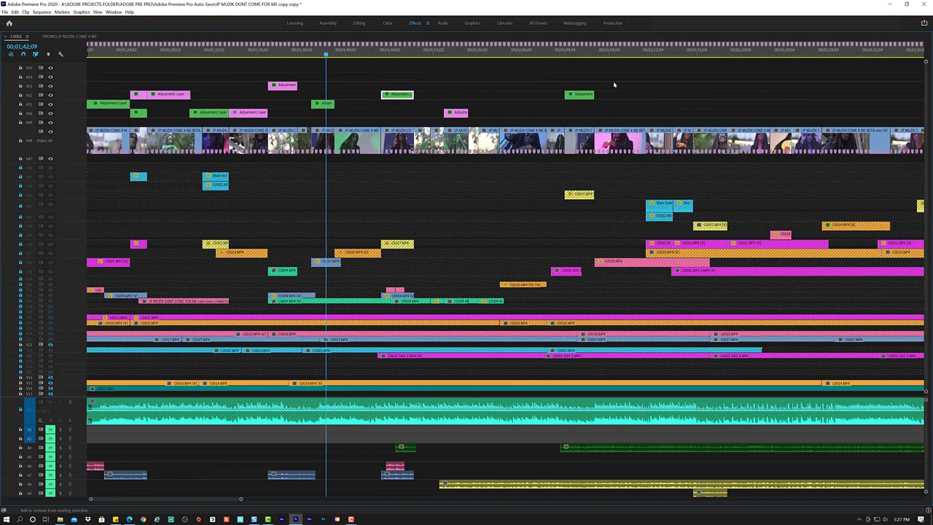
scroll(614, 84, "down", 2)
scroll(614, 85, "down", 2)
scroll(614, 85, "down", 3)
scroll(614, 85, "down", 2)
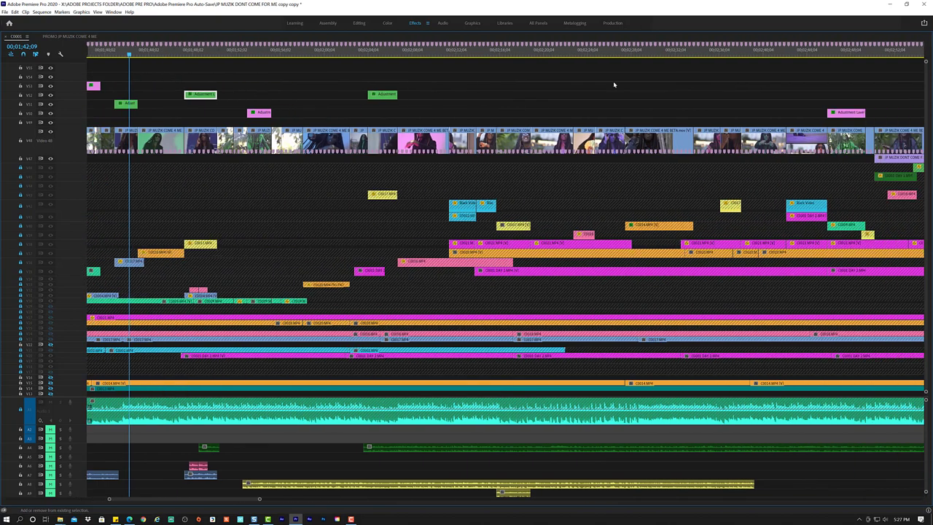
scroll(614, 85, "down", 2)
scroll(613, 85, "down", 3)
scroll(613, 85, "down", 3)
scroll(613, 87, "down", 3)
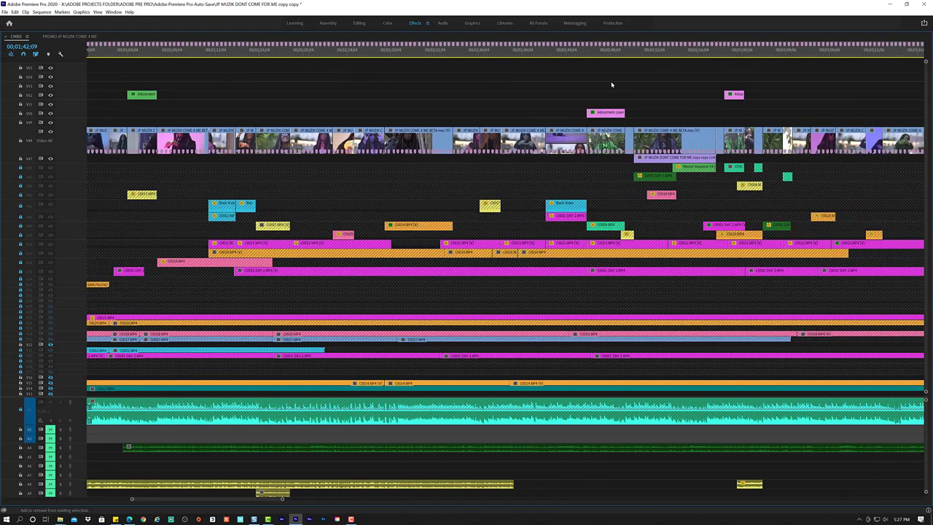
scroll(591, 112, "down", 2)
scroll(591, 111, "down", 1)
scroll(591, 112, "down", 3)
scroll(592, 111, "down", 2)
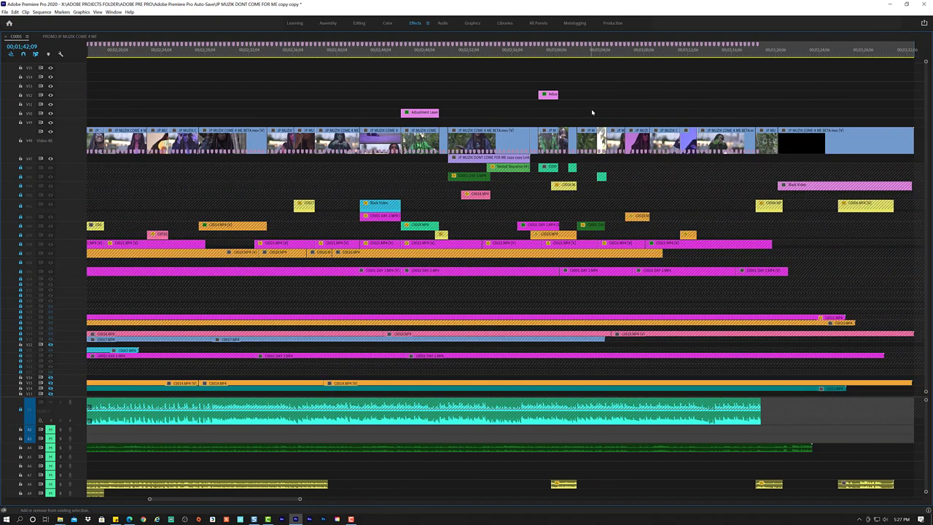
scroll(590, 112, "up", 2)
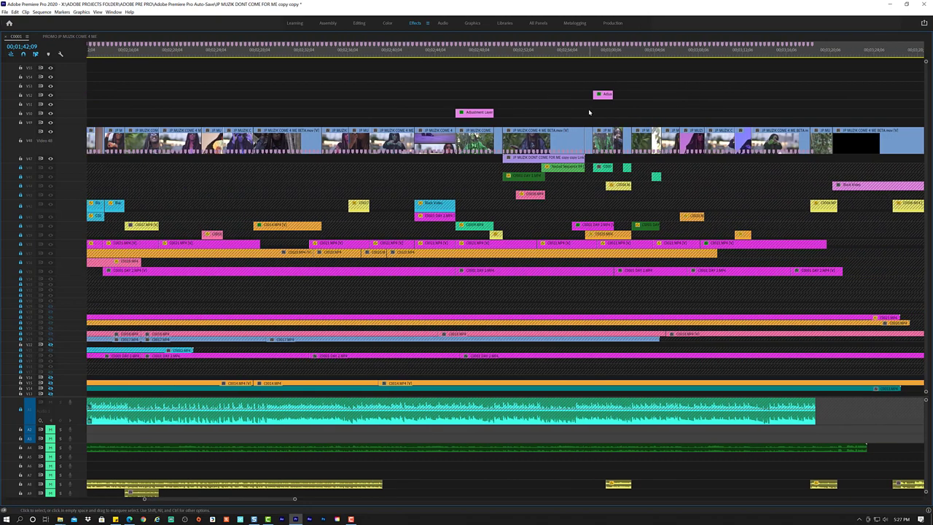
scroll(590, 112, "down", 1)
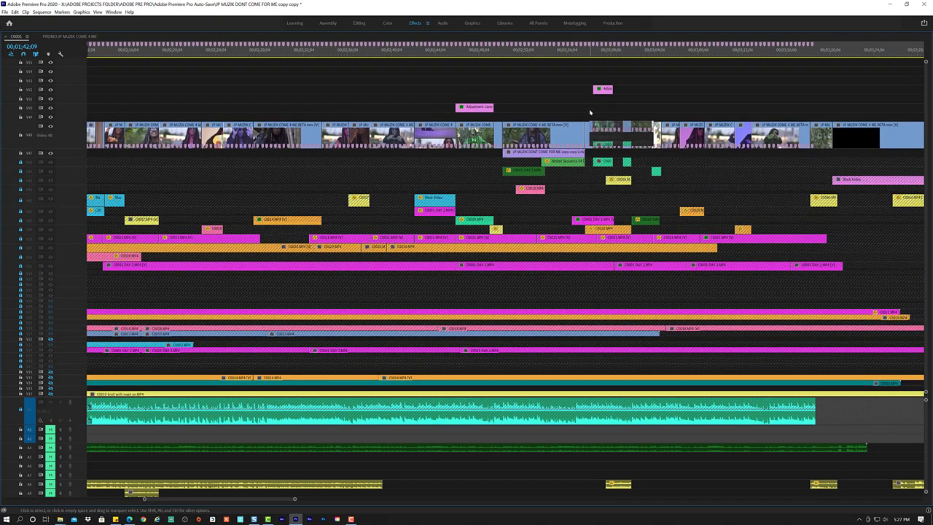
scroll(590, 112, "down", 1)
scroll(362, 88, "up", 2)
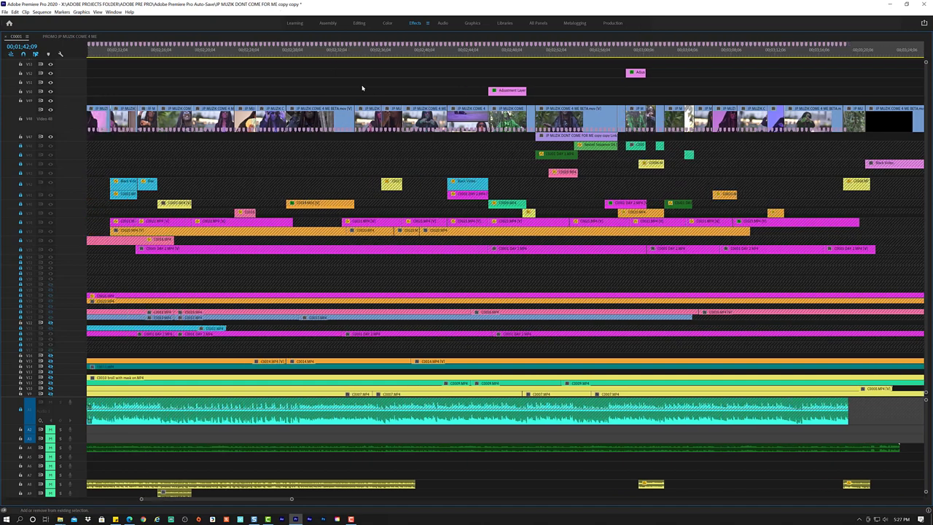
scroll(363, 88, "up", 3)
scroll(347, 90, "up", 3)
scroll(254, 85, "up", 2)
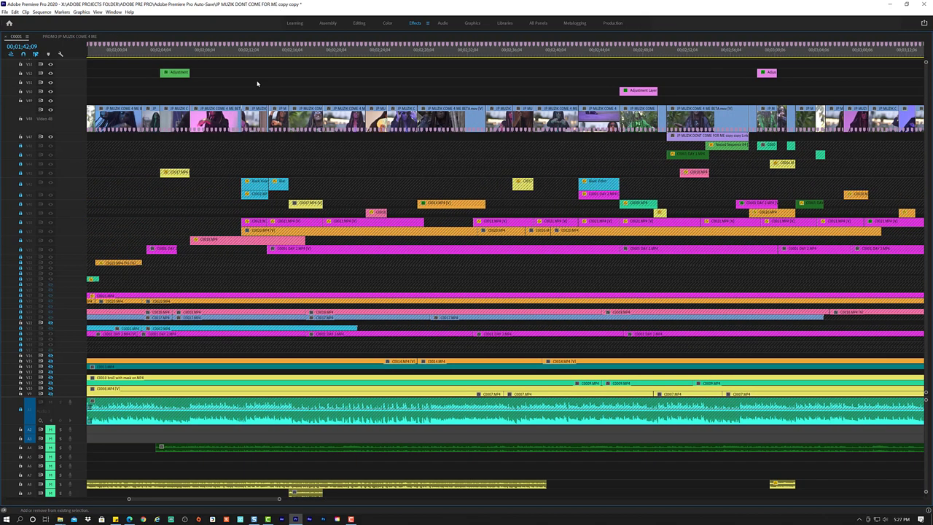
scroll(253, 84, "up", 2)
scroll(252, 85, "up", 2)
scroll(251, 85, "up", 2)
scroll(250, 81, "up", 1)
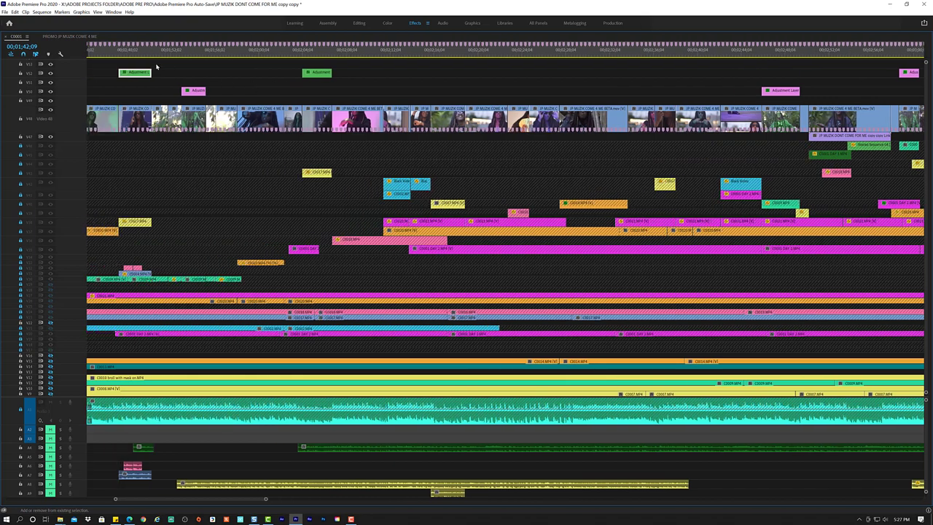
scroll(155, 69, "up", 1)
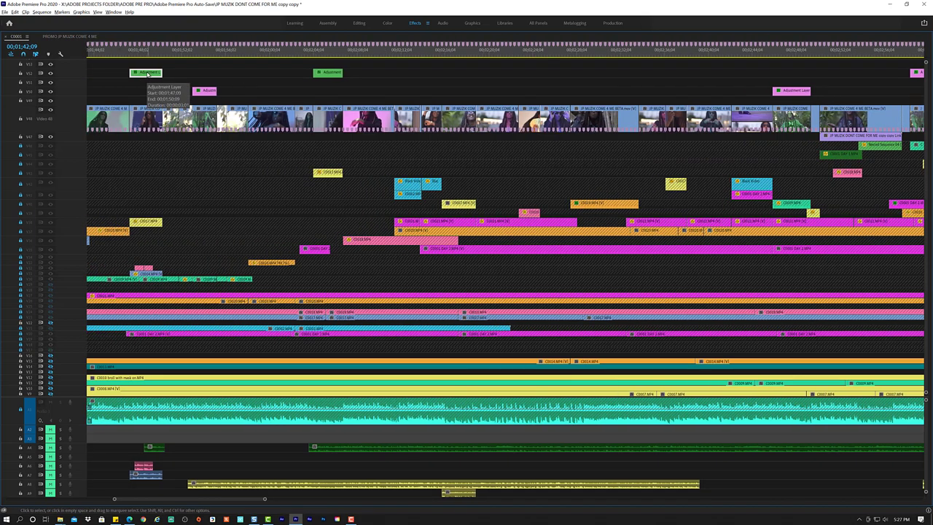
mouse_move(148, 74)
left_mouse_down()
mouse_move(561, 82)
mouse_move(409, 74)
mouse_move(363, 86)
mouse_move(439, 74)
left_mouse_up()
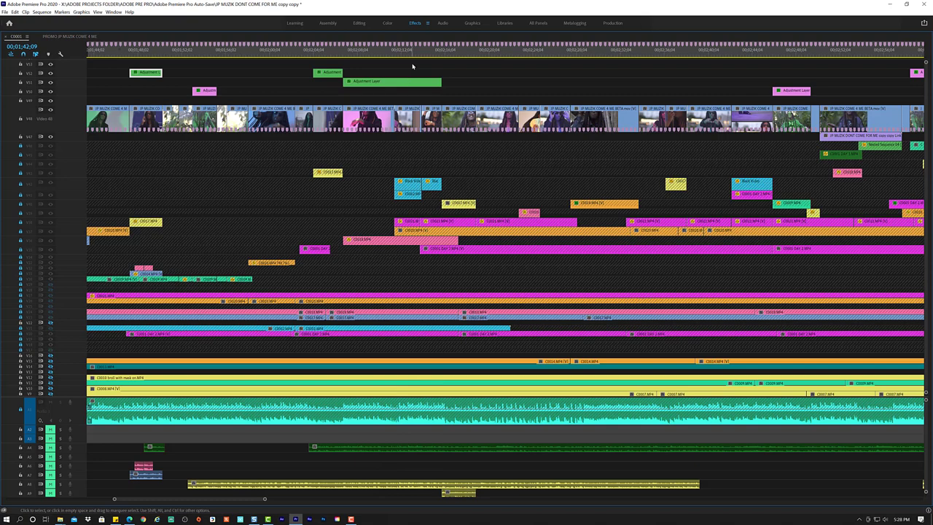
Restore the full editing layout and play back the earlier footage to preview the grade.
key("grave")
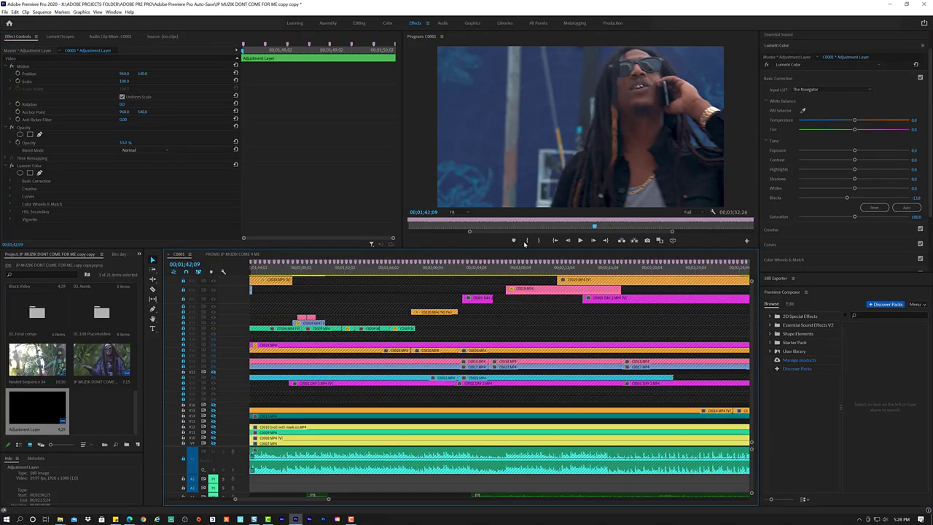
scroll(509, 327, "up", 3)
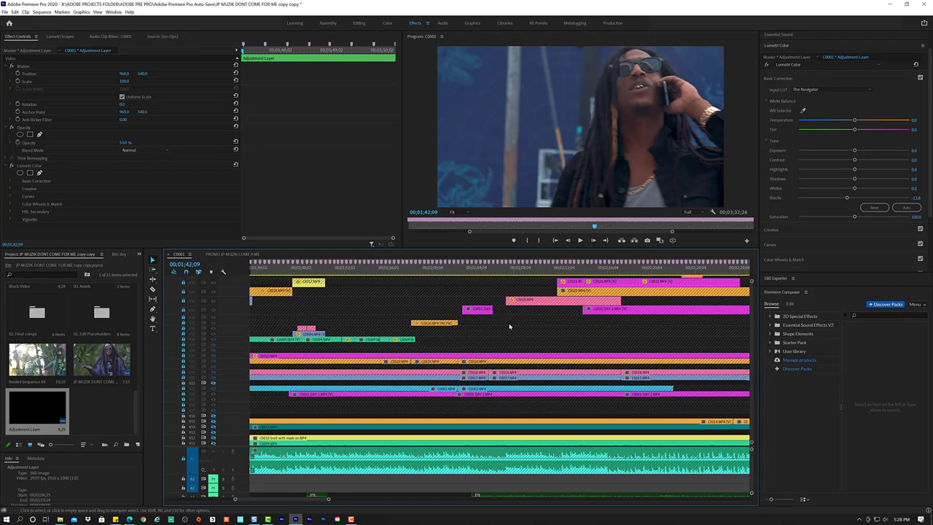
scroll(509, 327, "up", 2)
scroll(509, 326, "down", 4)
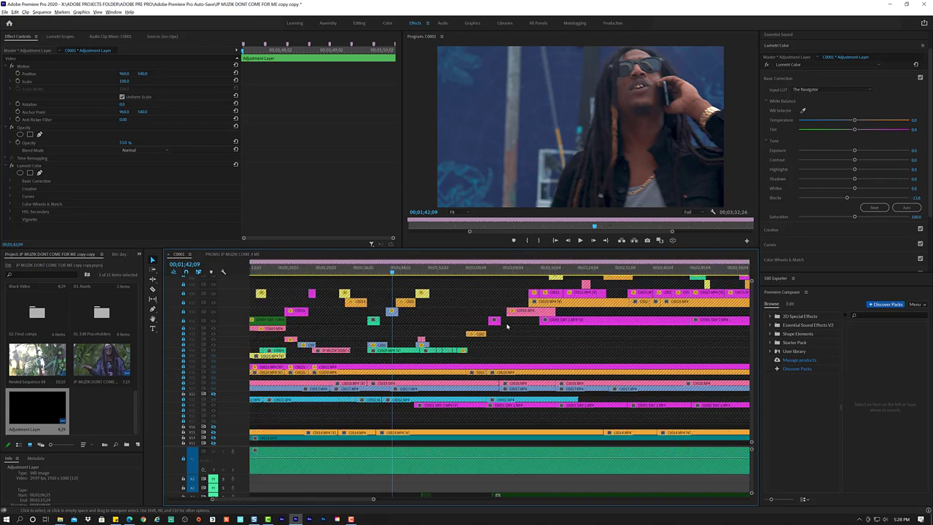
scroll(507, 326, "up", 5)
scroll(507, 326, "down", 3)
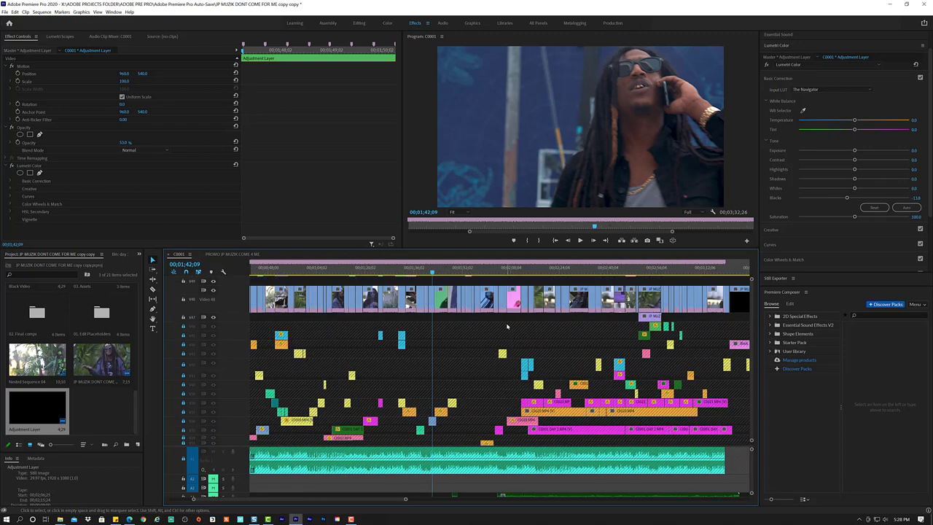
scroll(508, 326, "up", 3)
scroll(507, 326, "up", 3)
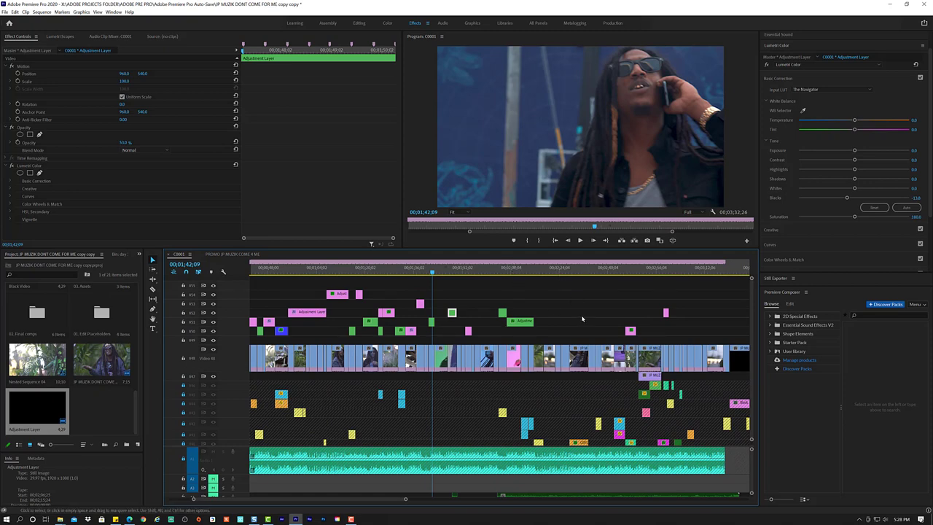
left_click_drag(386, 274, 376, 274)
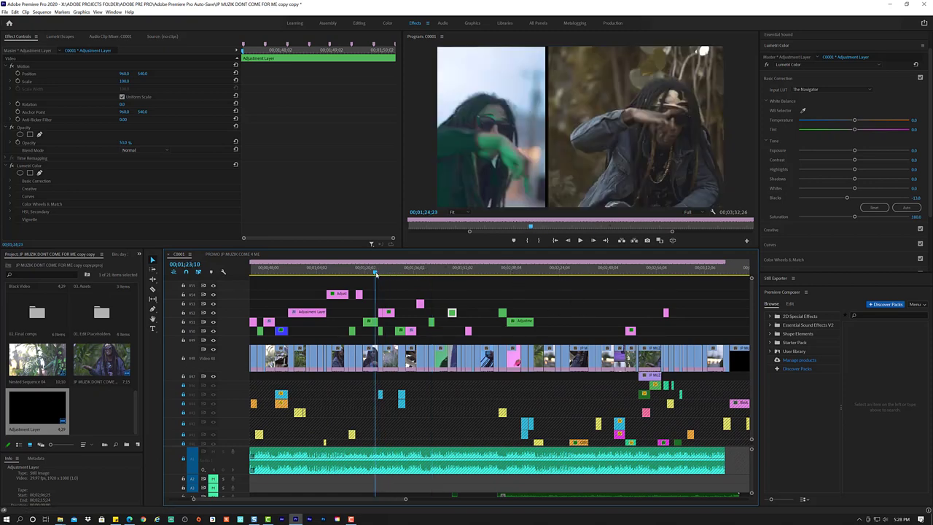
key("space")
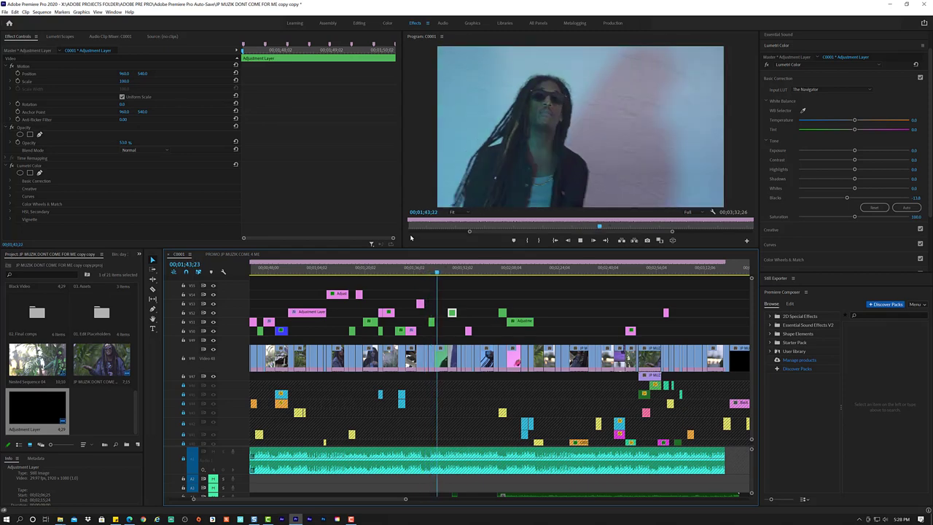
key("space")
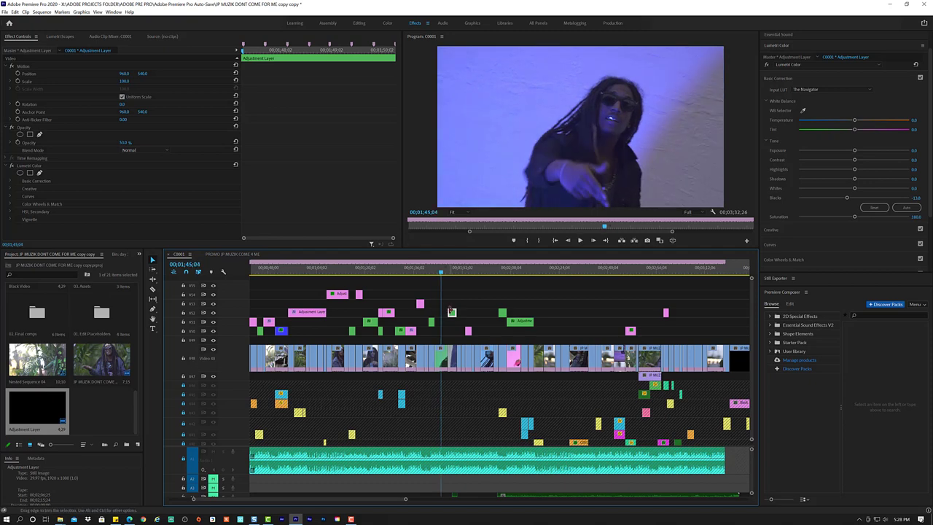
Extend the small V3 green adjustment layer to start earlier, checking it with playback.
left_click_drag(451, 311, 439, 313)
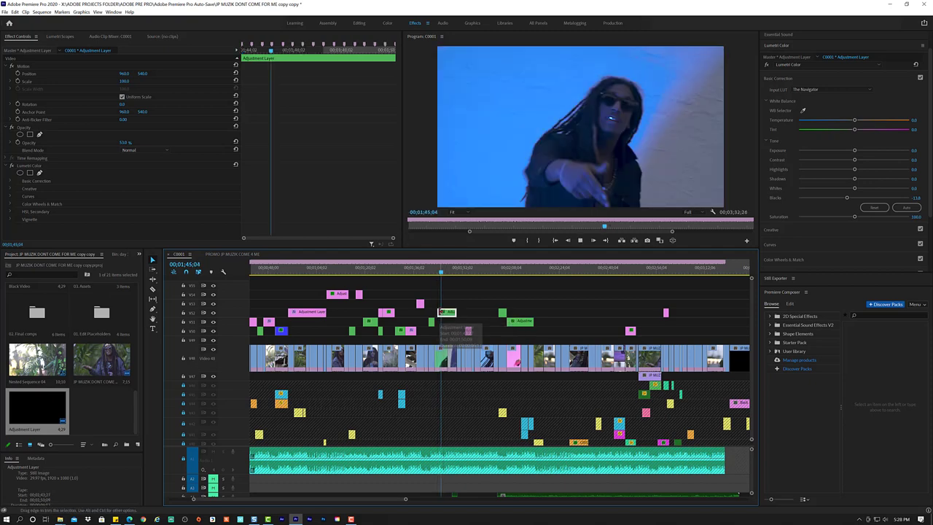
key("space")
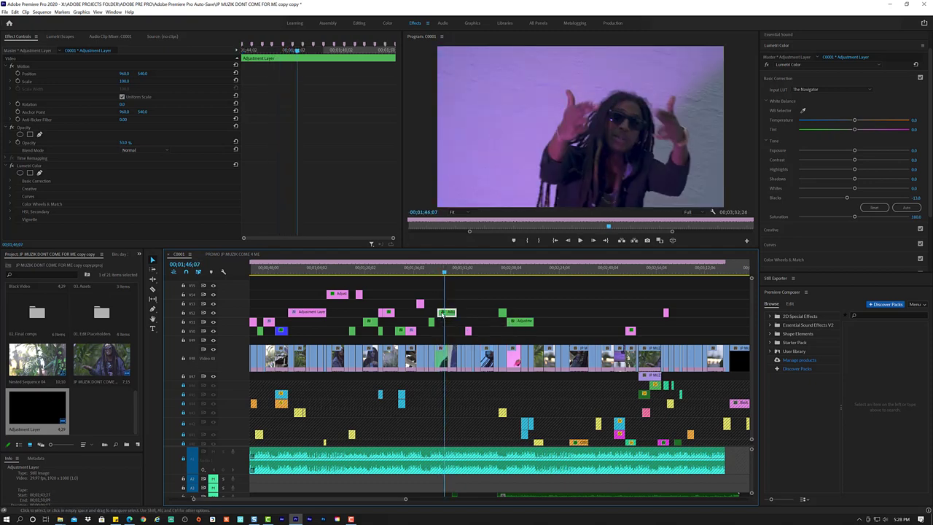
left_click_drag(440, 312, 437, 312)
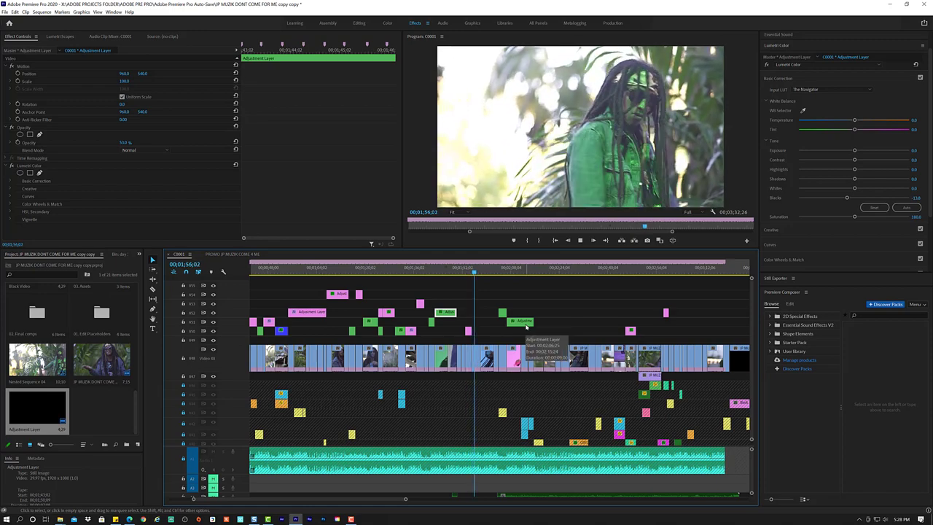
Select the short pink adjustment layer at 01;54 and lower its opacity to 20%.
key("space")
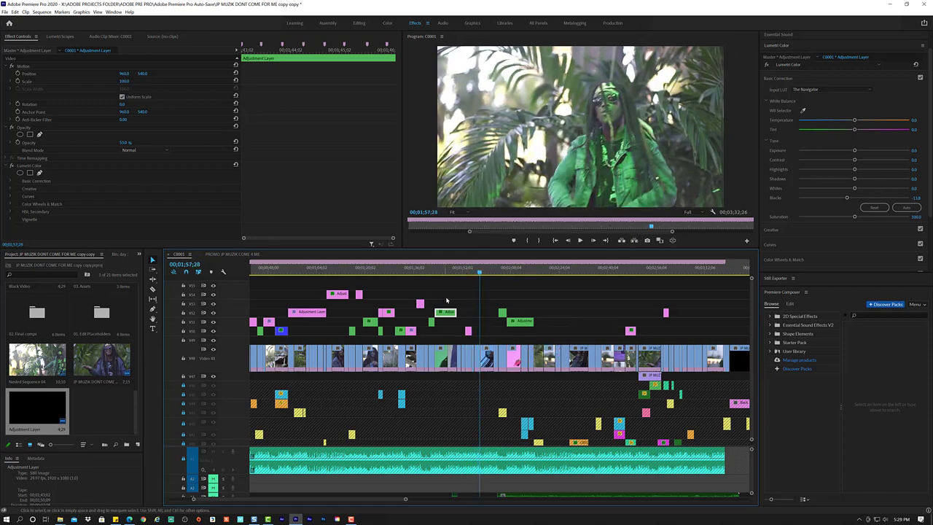
scroll(448, 300, "down", 1)
scroll(467, 298, "right", 2)
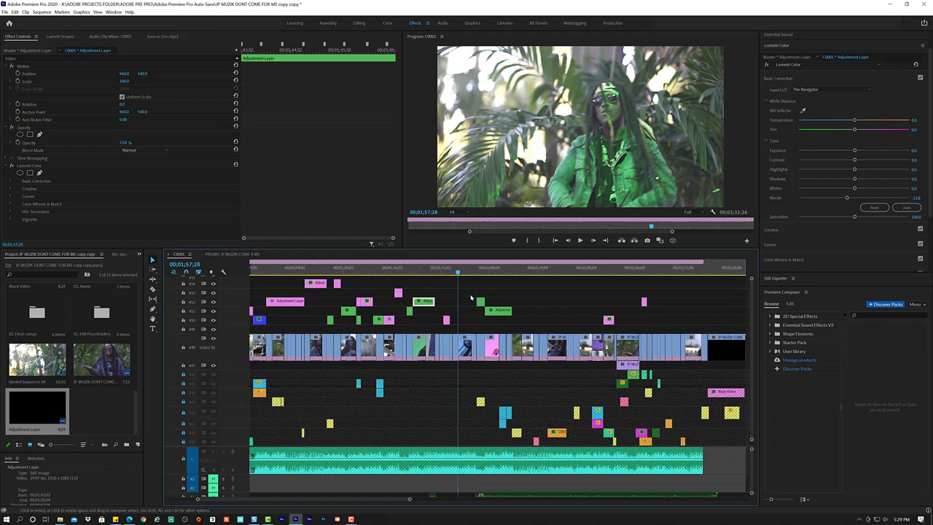
scroll(471, 299, "left", 2)
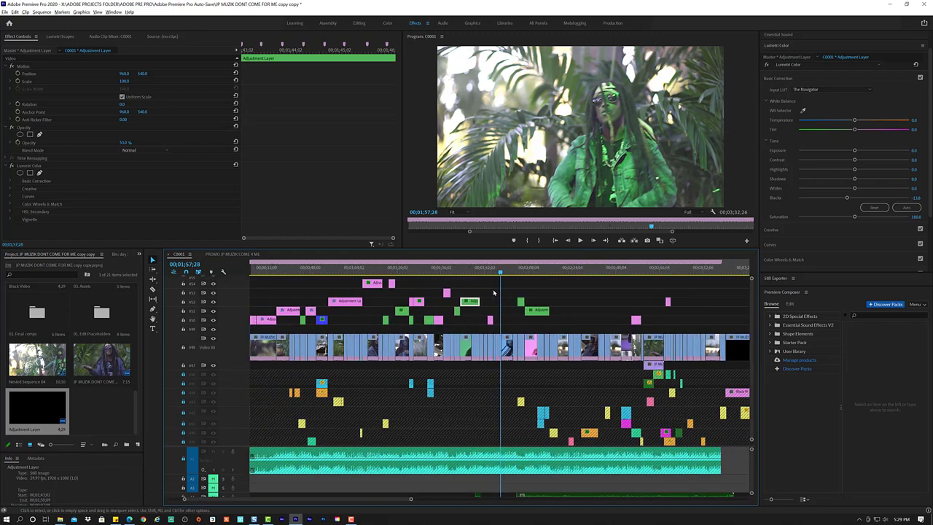
scroll(494, 292, "up", 3)
scroll(474, 284, "up", 3)
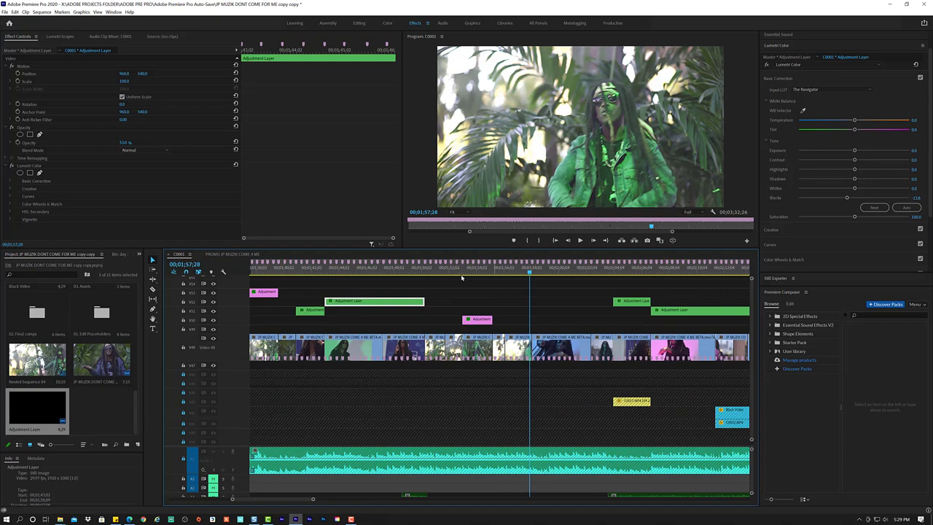
mouse_move(463, 272)
left_mouse_down()
mouse_move(475, 279)
mouse_move(465, 276)
left_mouse_up()
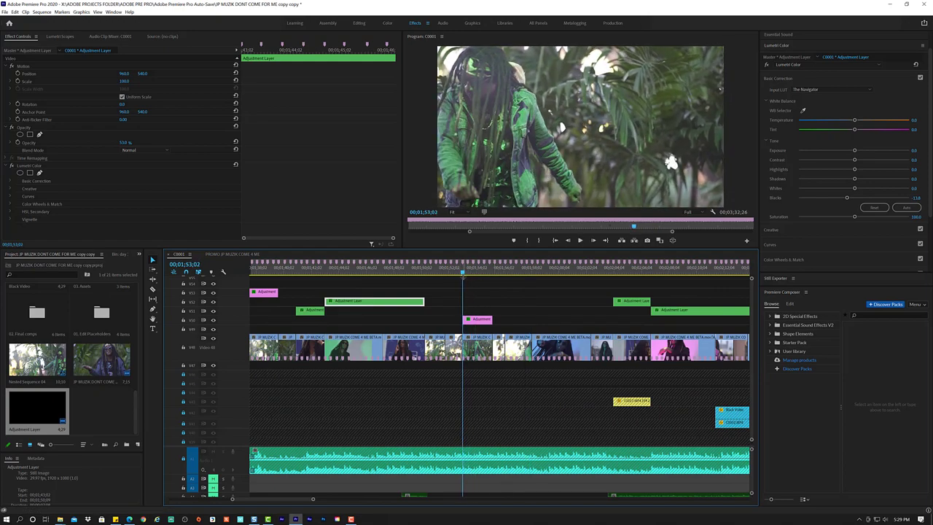
left_click(476, 320)
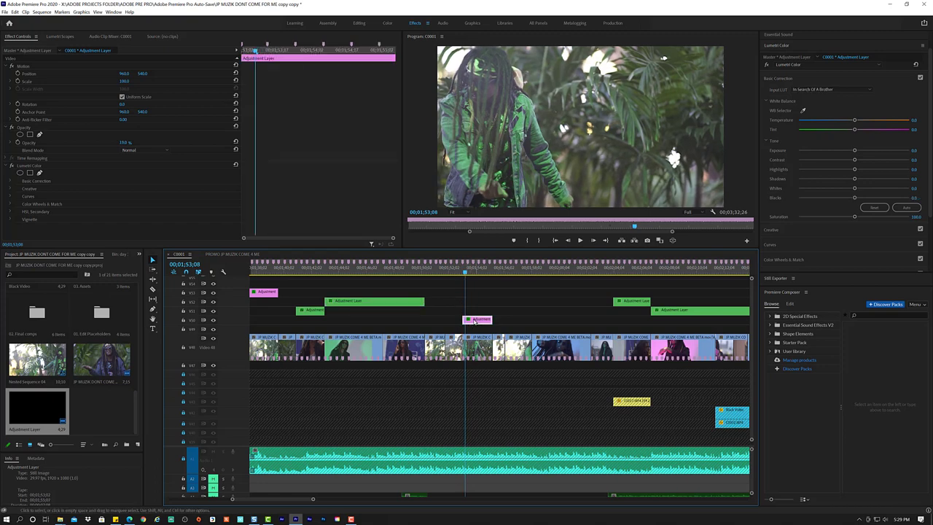
left_click_drag(124, 143, 125, 142)
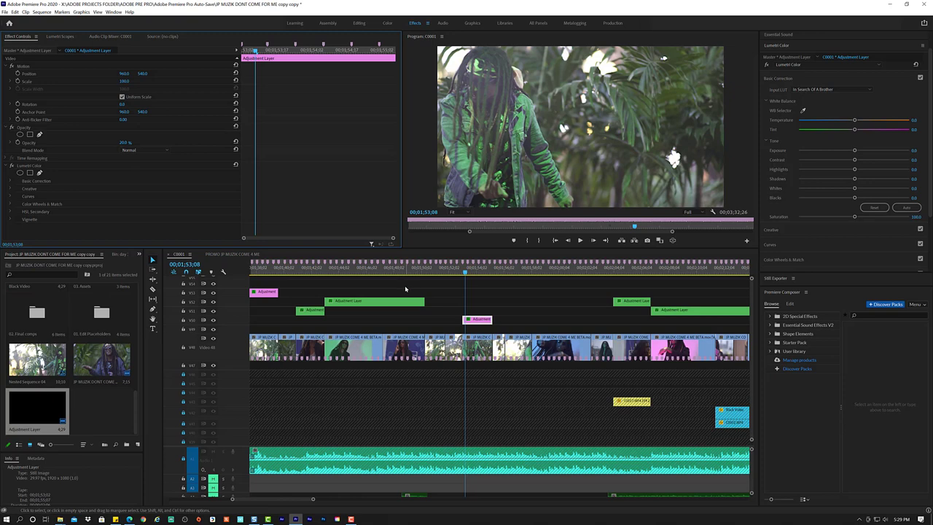
scroll(401, 290, "up", 6)
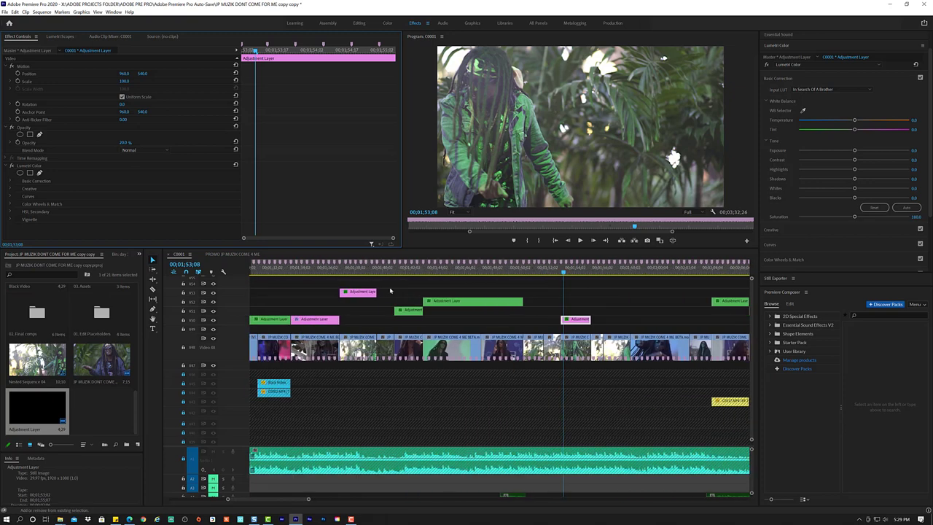
Scrub back from 01;38 to 01;25;05, play, and select the adjustment layer on V52.
left_click(362, 270)
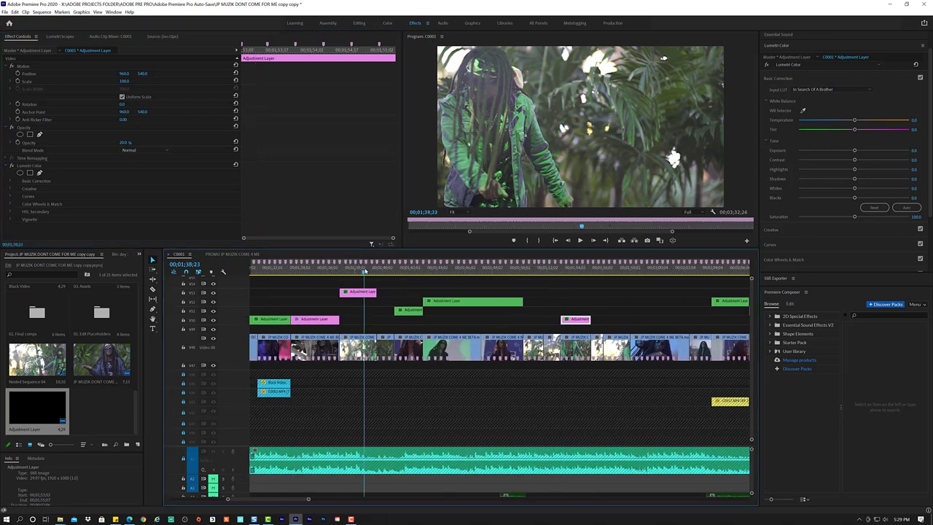
left_click(360, 270)
scroll(377, 294, "up", 3)
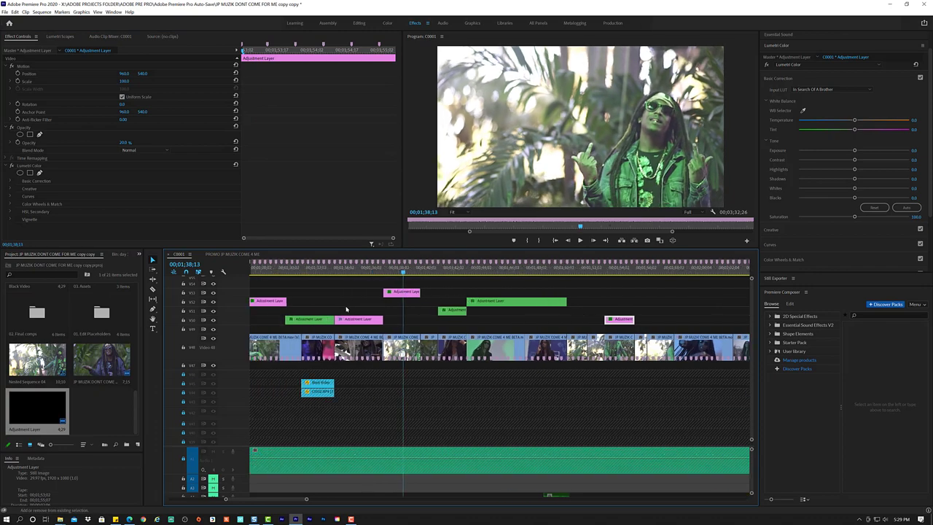
scroll(334, 311, "up", 3)
left_click(319, 271)
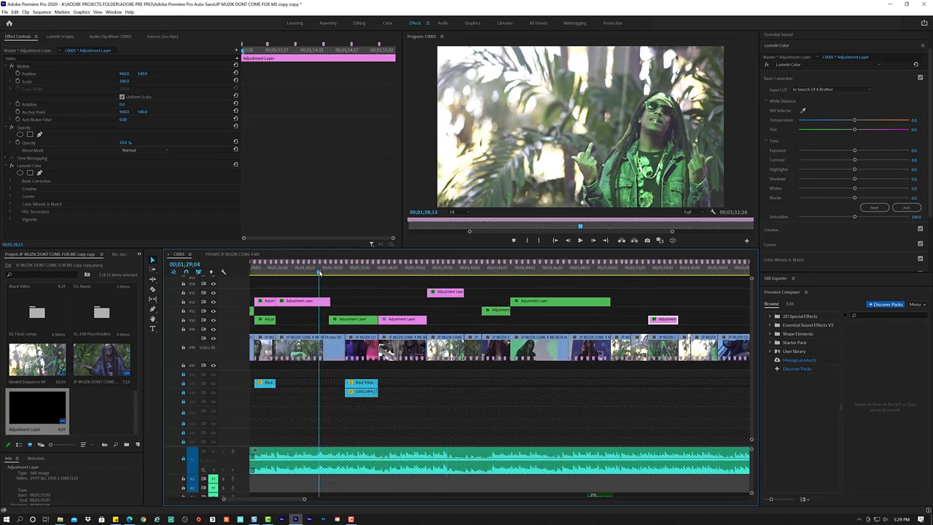
left_click(266, 272)
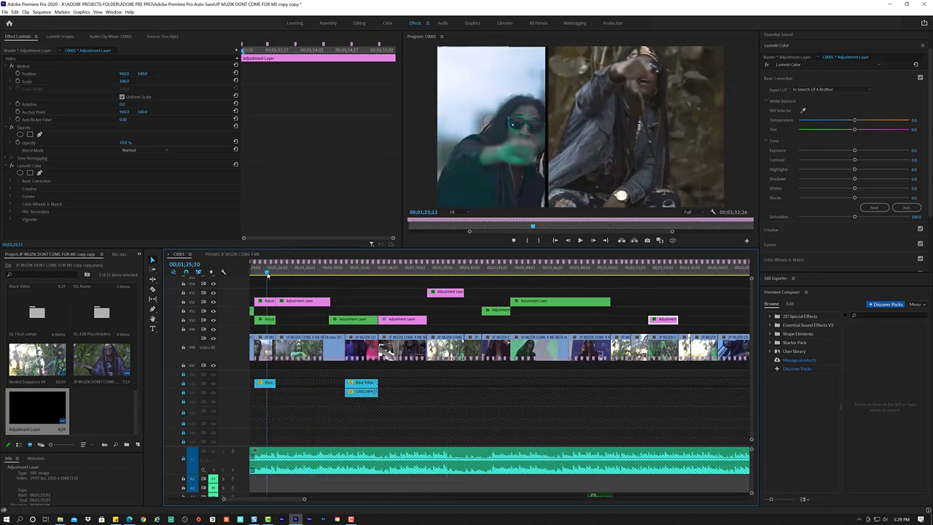
key("space")
scroll(285, 283, "up", 3)
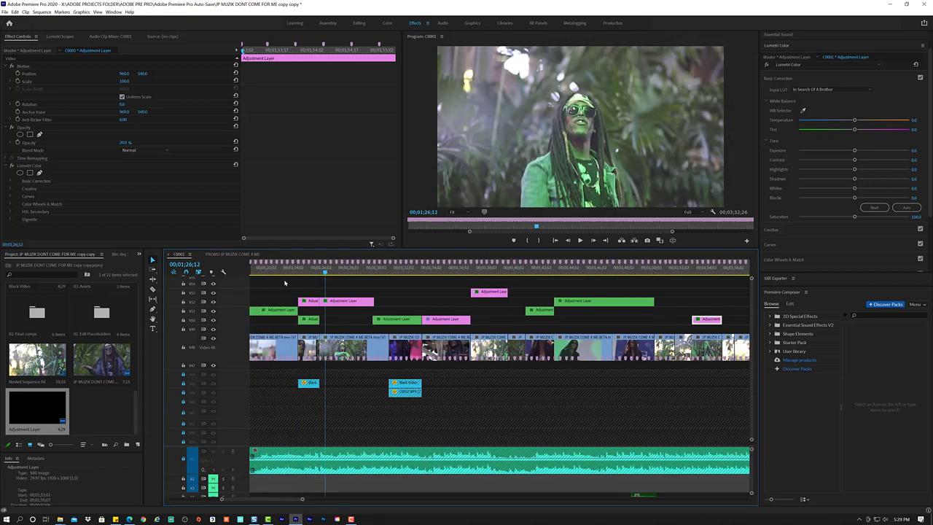
left_click(343, 302)
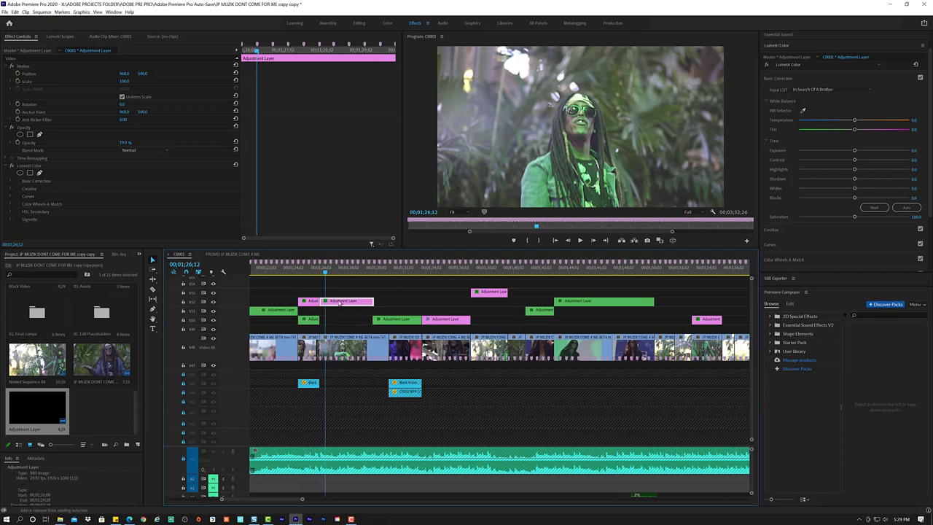
scroll(343, 301, "up", 3)
scroll(364, 298, "up", 3)
scroll(387, 294, "up", 4)
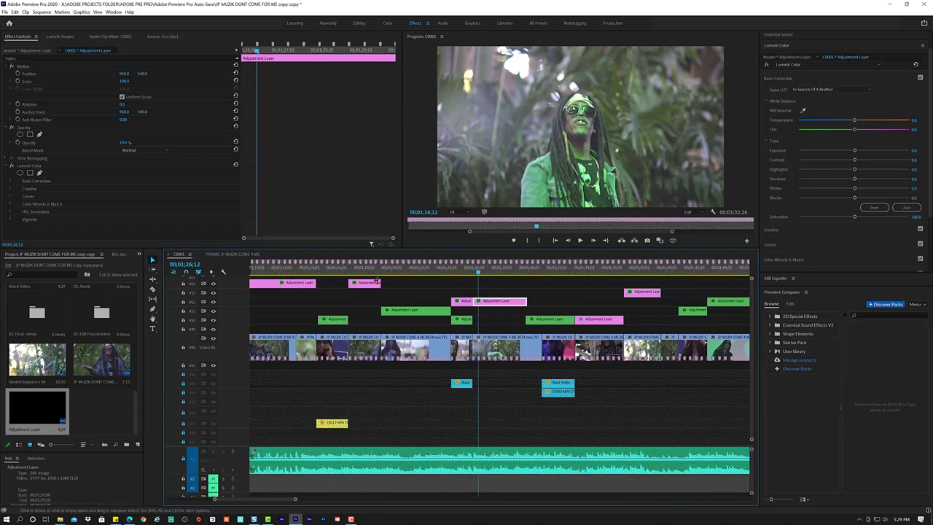
Review earlier grades by scrubbing through 01;18, 01;12 and 00;54 to 00;48;26.
left_click_drag(371, 271, 375, 271)
scroll(318, 308, "up", 4)
scroll(350, 300, "up", 4)
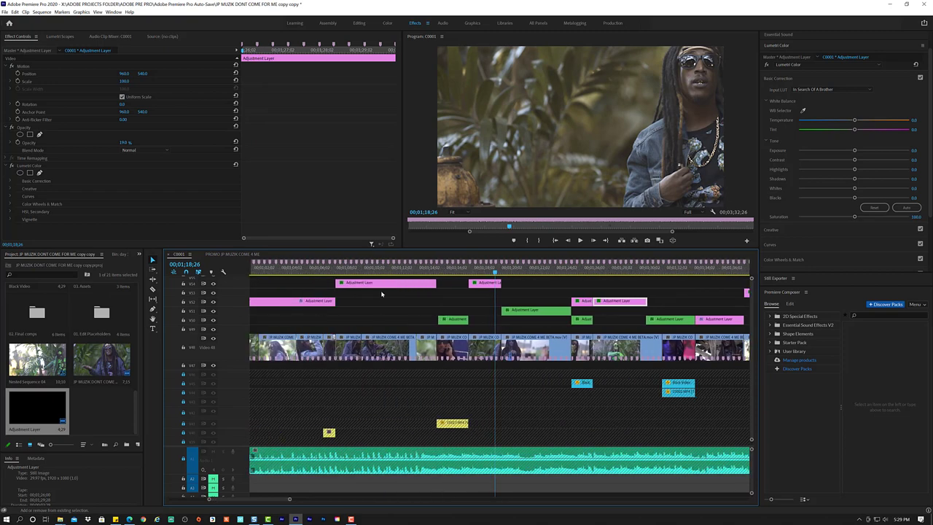
mouse_move(396, 275)
left_mouse_down()
mouse_move(303, 293)
mouse_move(436, 269)
mouse_move(413, 270)
left_mouse_up()
scroll(379, 286, "up", 4)
scroll(368, 292, "up", 4)
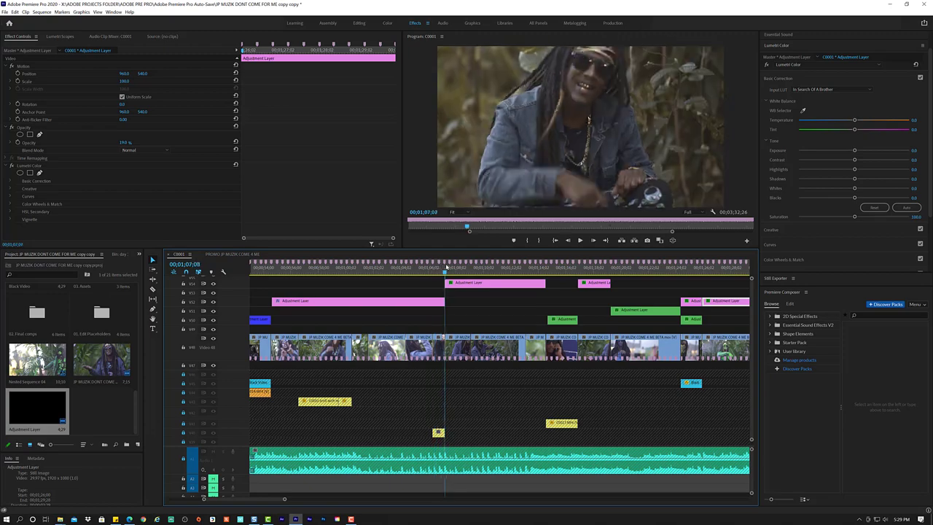
left_click(264, 268)
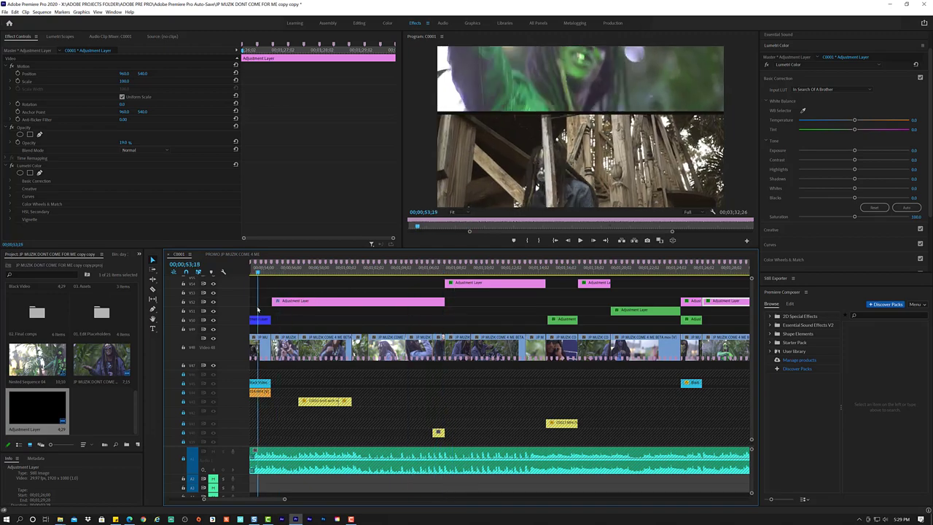
key("shift+Left")
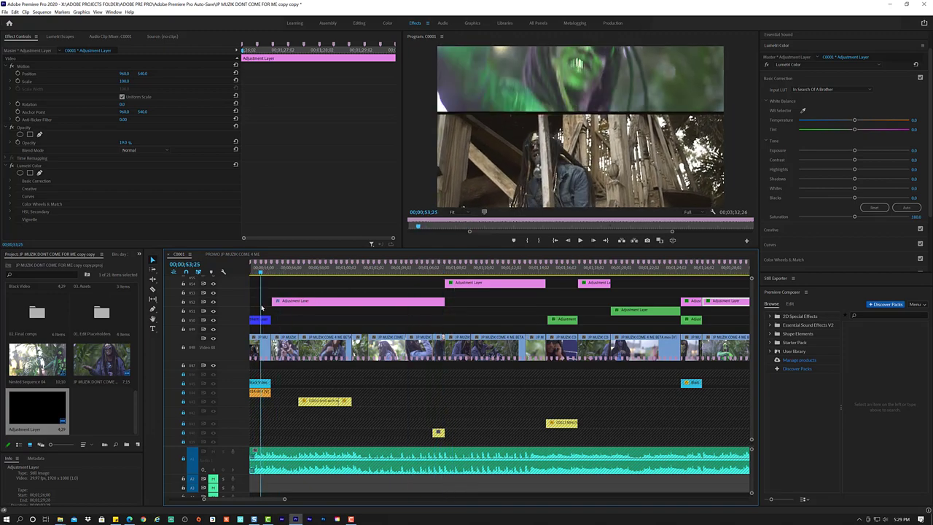
scroll(264, 308, "up", 2)
scroll(264, 308, "up", 2)
scroll(264, 308, "up", 2)
scroll(262, 309, "up", 2)
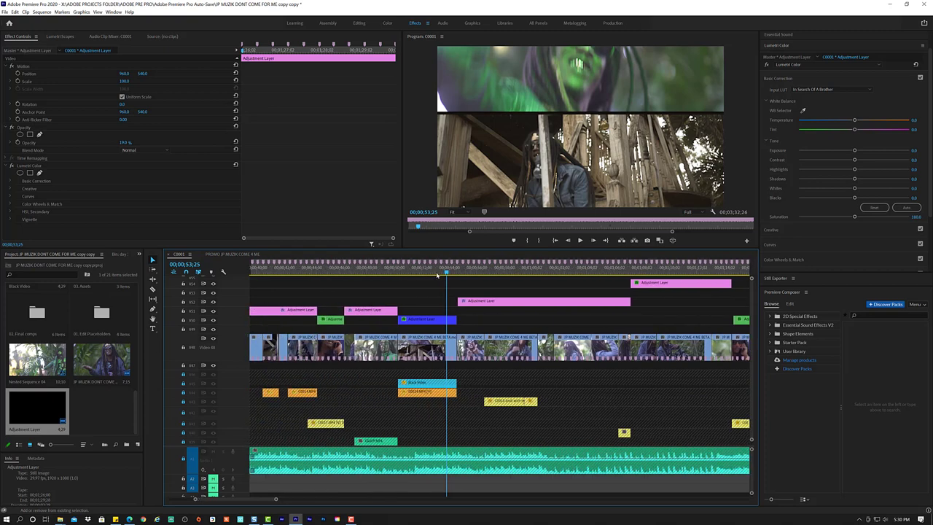
left_click(375, 270)
left_click_drag(375, 271, 378, 270)
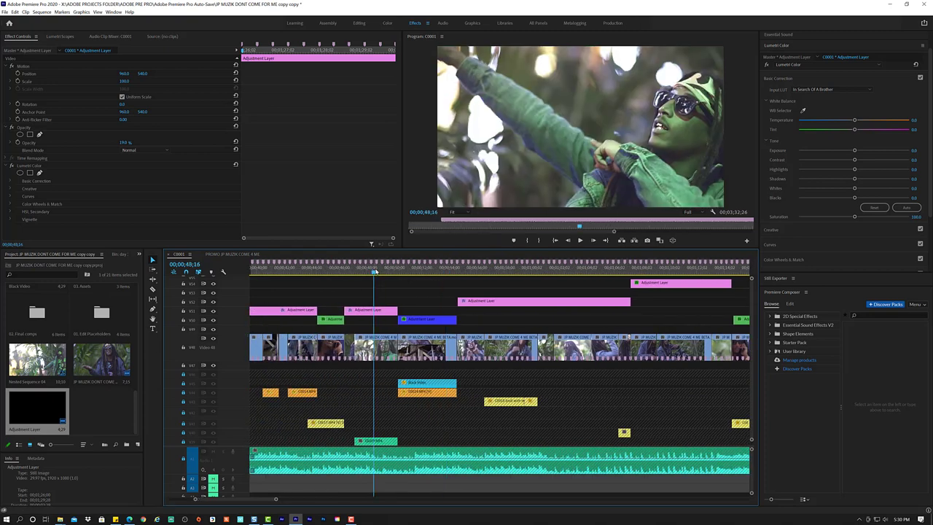
Move the small pink adjustment layer from 00;48 later, toward 01;28;02.
left_click(374, 309)
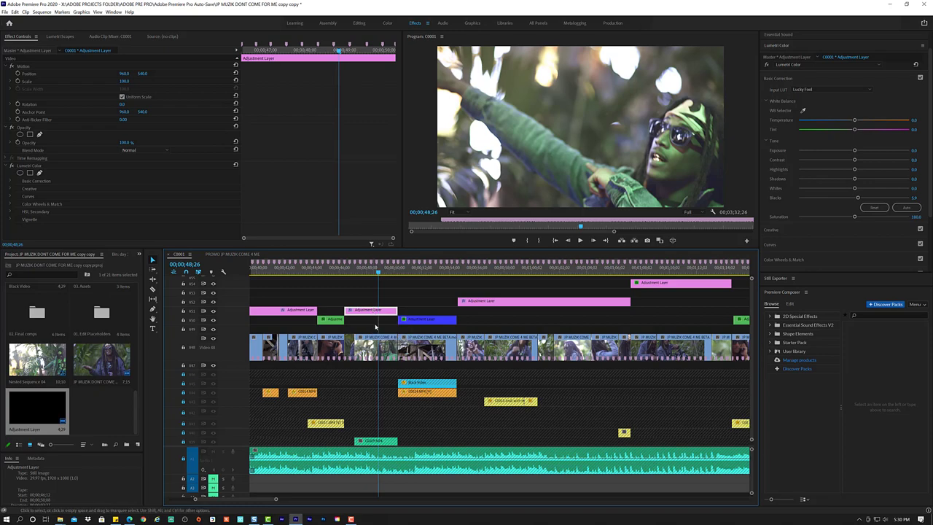
scroll(419, 312, "down", 2)
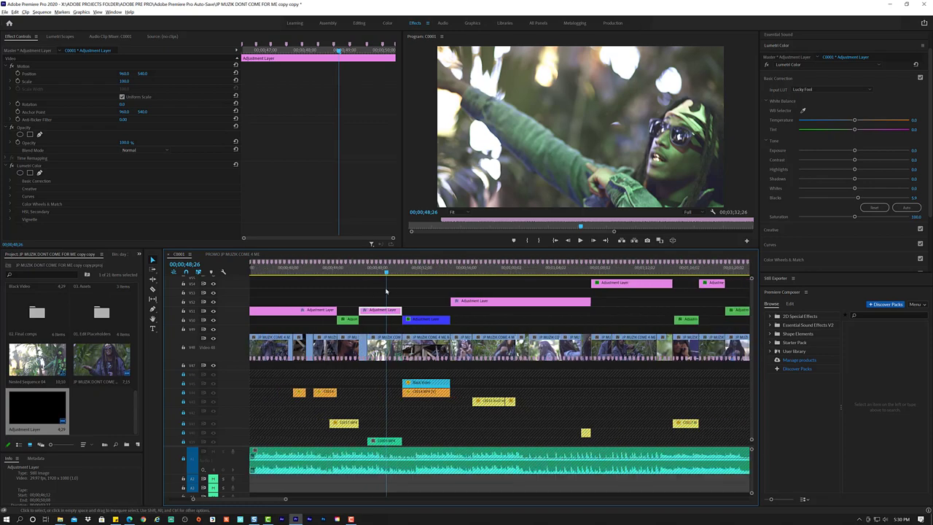
scroll(416, 306, "down", 2)
scroll(412, 299, "down", 2)
scroll(406, 290, "down", 2)
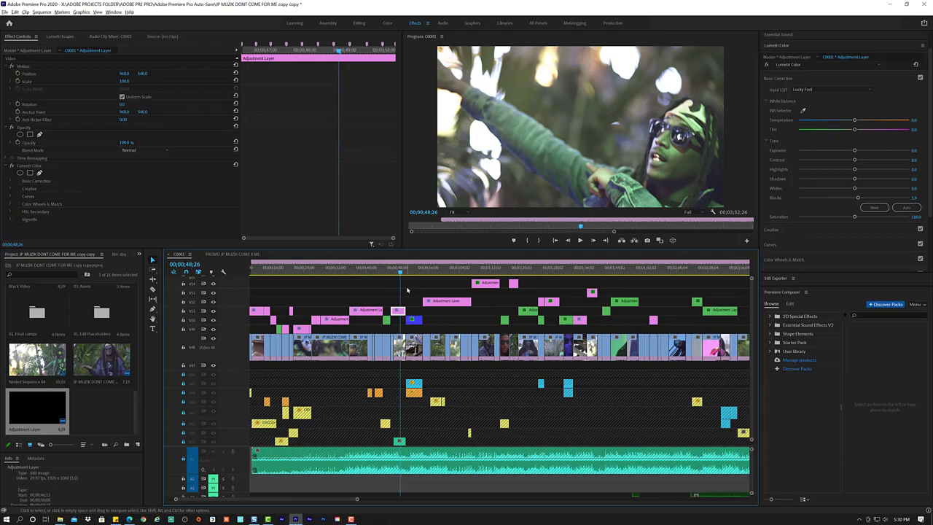
scroll(407, 290, "down", 1)
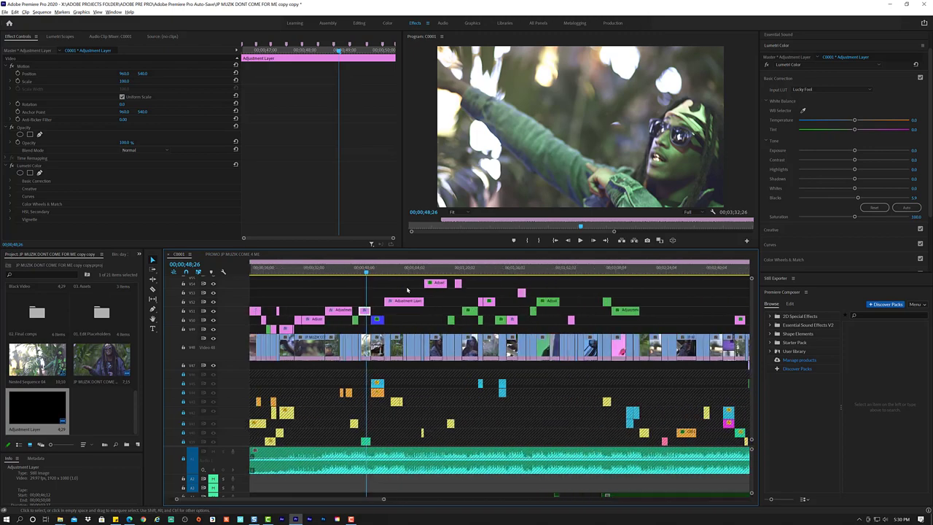
scroll(399, 319, "down", 1)
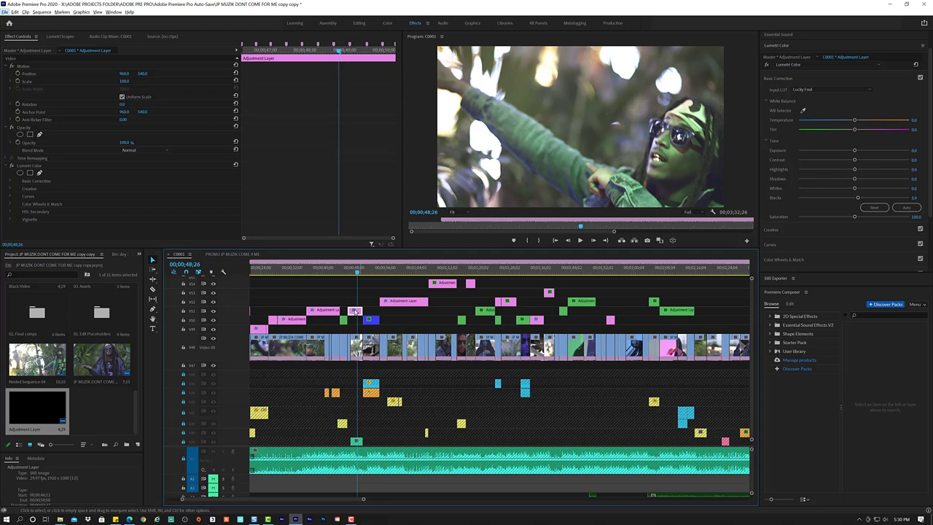
left_click_drag(357, 311, 576, 292)
scroll(533, 285, "down", 2)
scroll(513, 269, "down", 2)
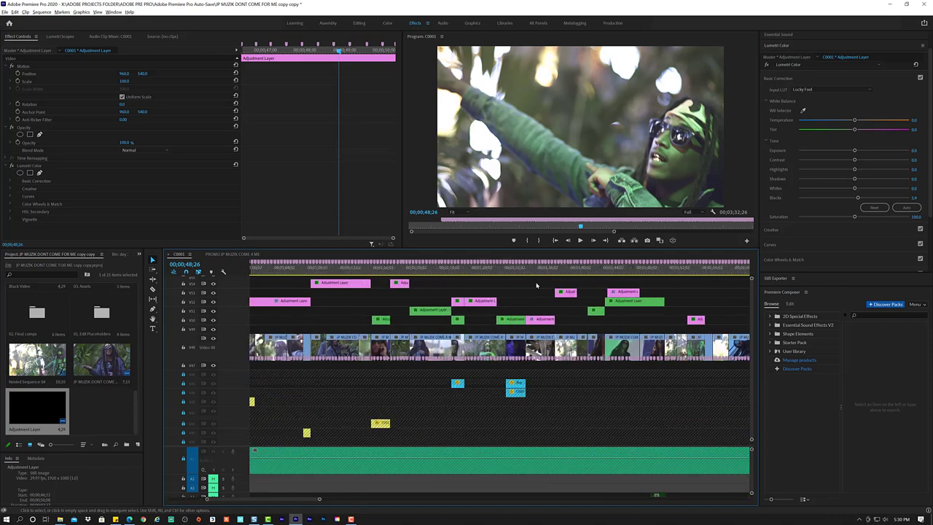
left_click(481, 270)
Place the pink adjustment layer copy at 01;28, delete and restore it, then shift it ten frames.
left_click_drag(628, 295, 487, 295)
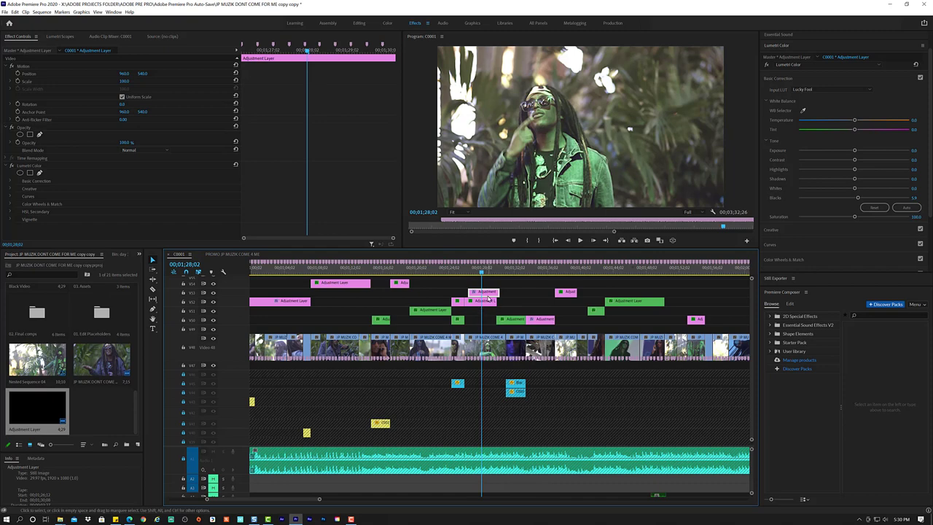
left_click(485, 301)
key("Delete")
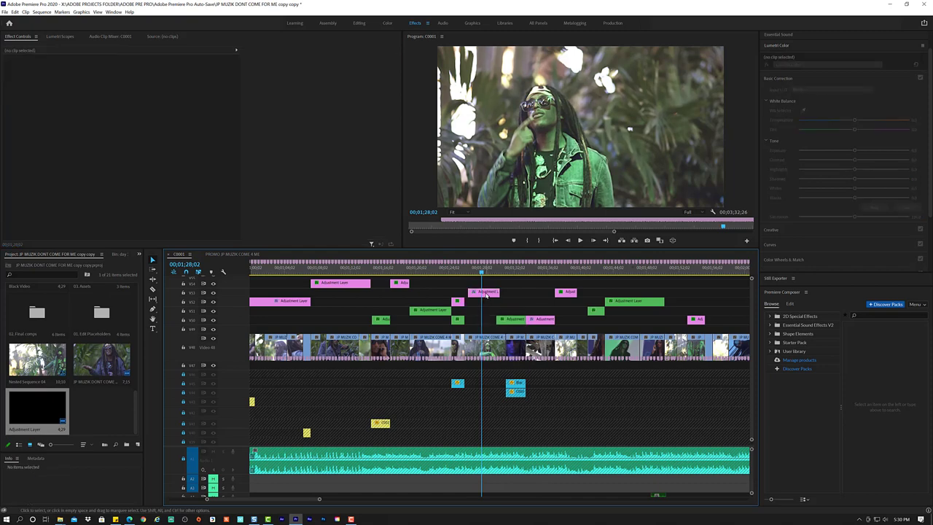
key("ctrl+z")
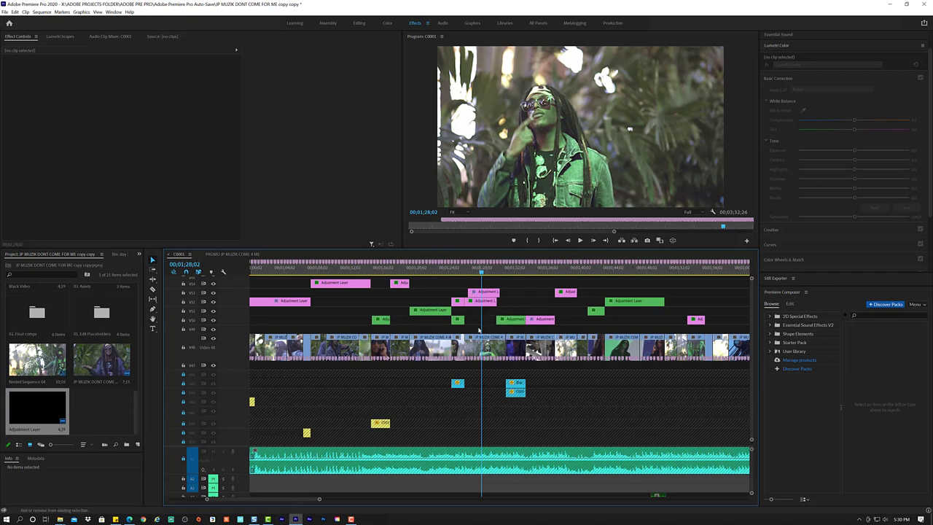
mouse_move(493, 295)
left_mouse_down()
mouse_move(461, 278)
mouse_move(555, 271)
left_mouse_up()
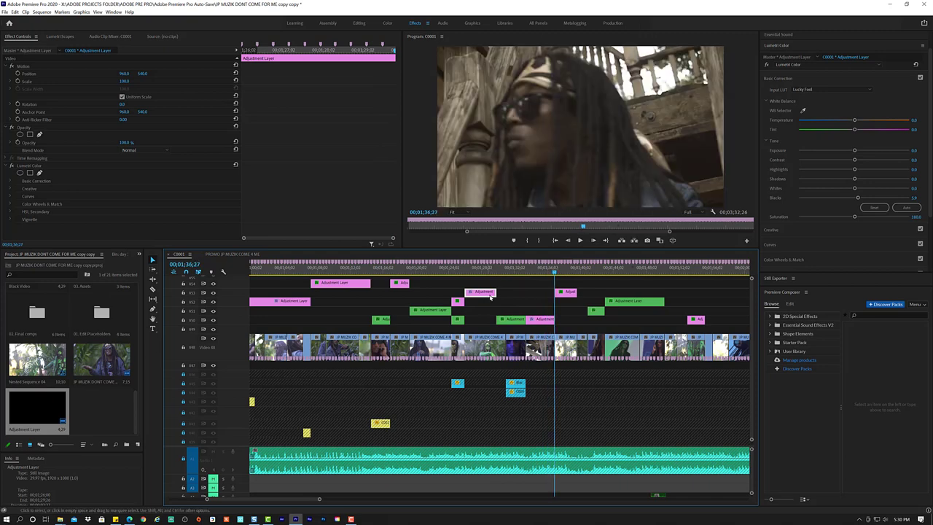
Give the adjustment layer the orange Mango label and deselect it.
right_click(492, 295)
mouse_move(554, 372)
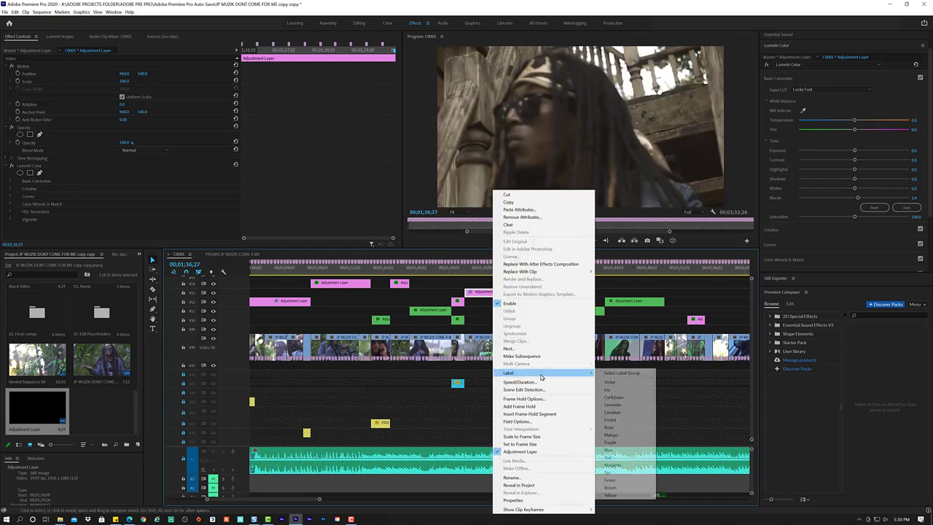
left_click(631, 435)
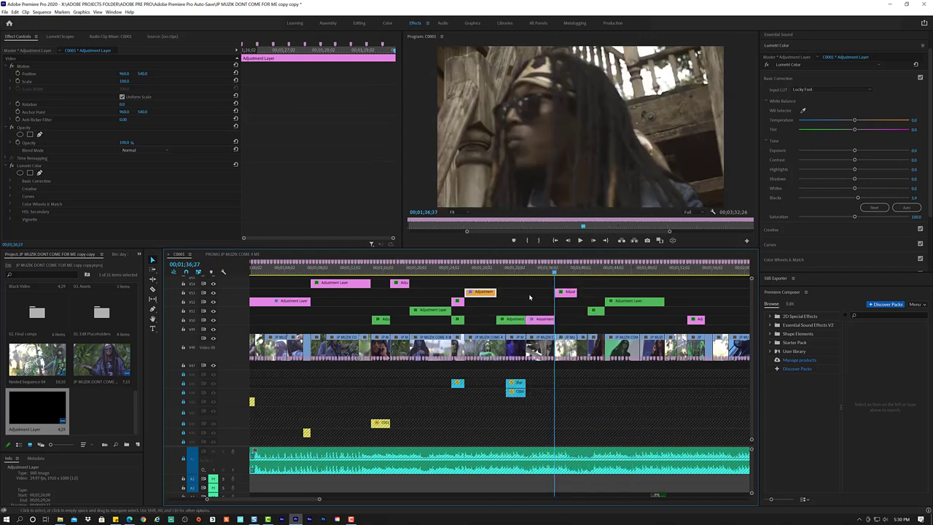
left_click(559, 279)
left_click_drag(564, 269, 570, 395)
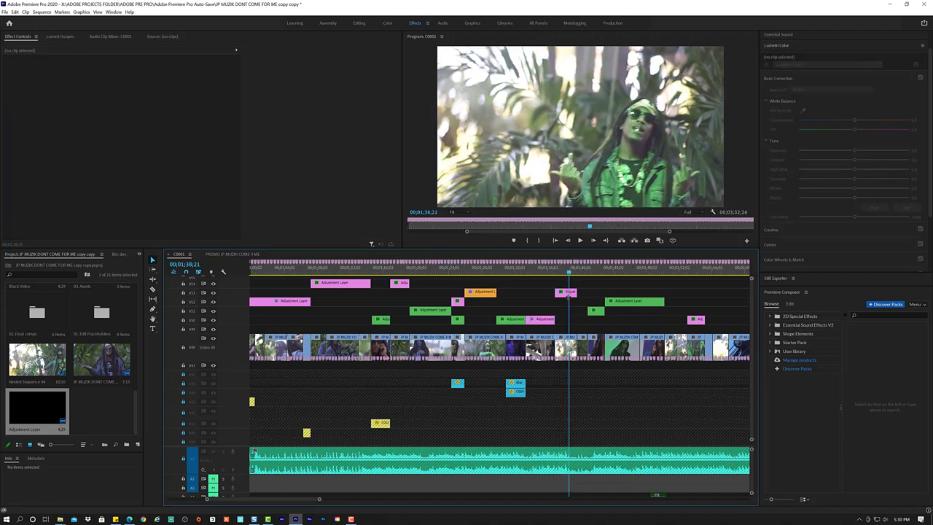
Alt-drag an orange layer copy onto the top track near 1;38, delete the pink layer, shorten the copy.
left_click(570, 292)
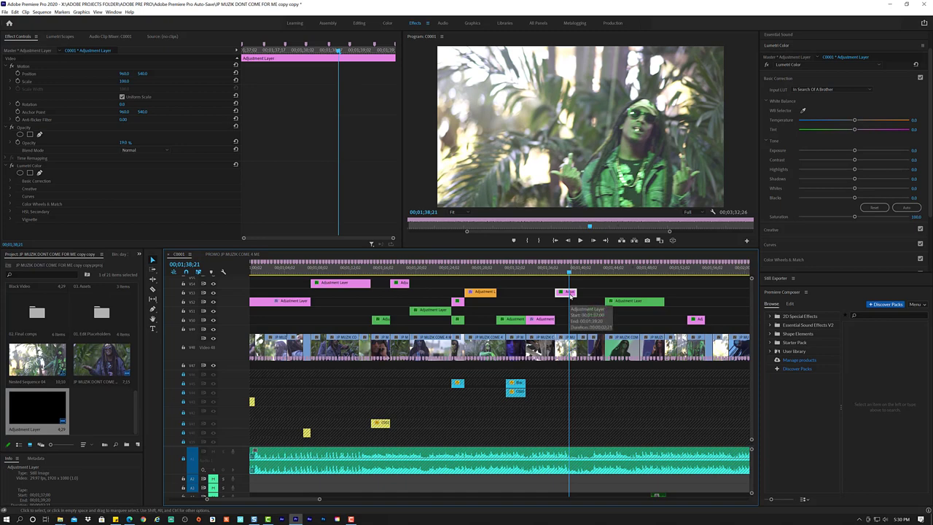
left_click(490, 293)
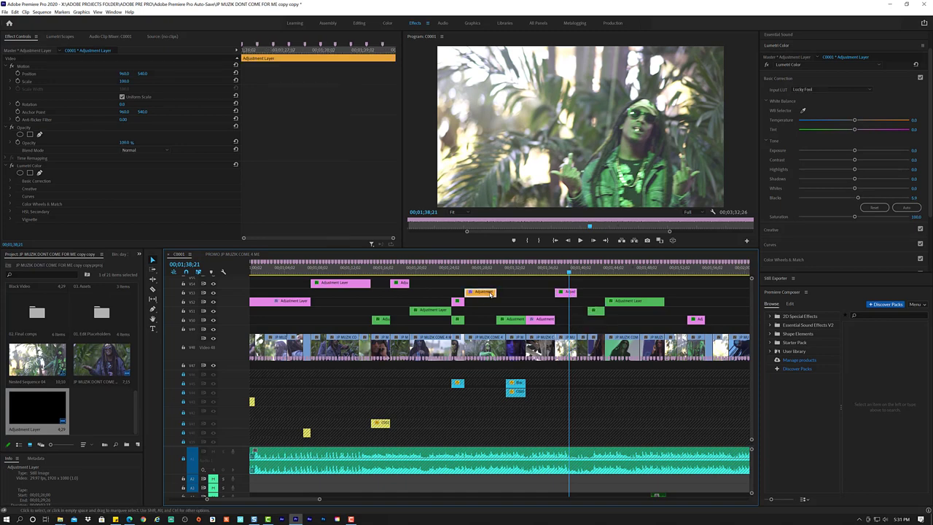
left_click_drag(495, 293, 577, 286)
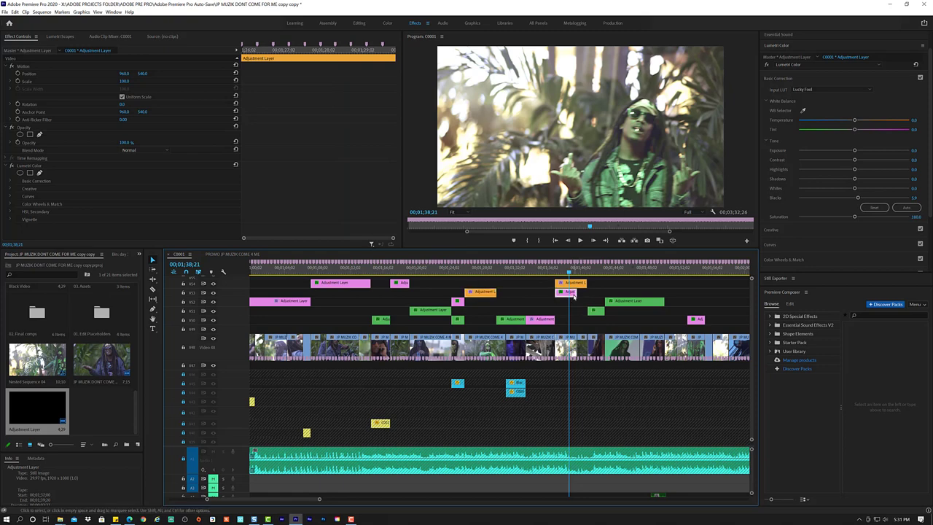
left_click(573, 294)
key("Delete")
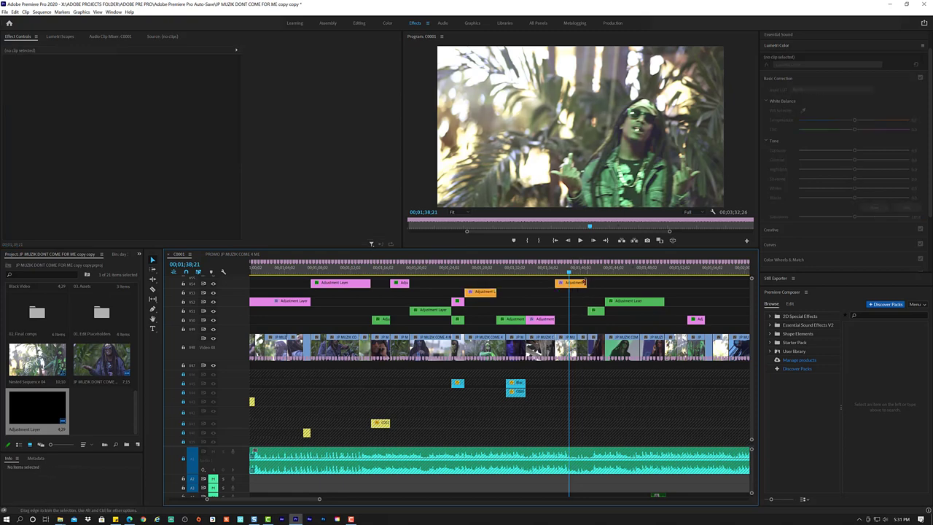
left_click_drag(583, 283, 576, 283)
left_click_drag(545, 273, 603, 268)
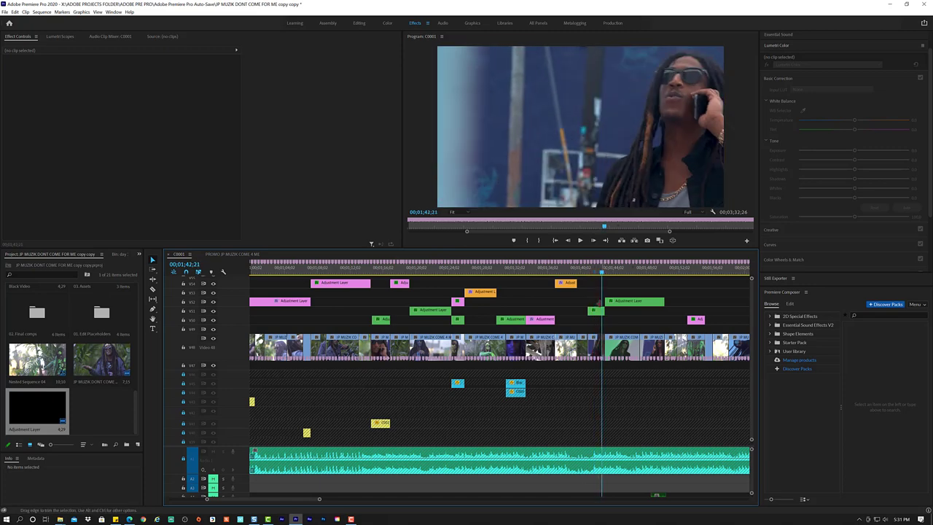
left_click(595, 310)
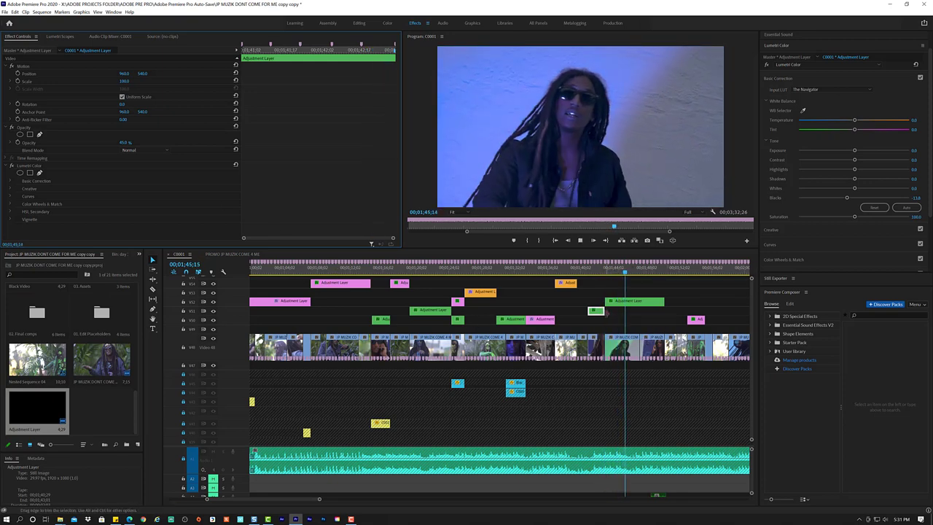
Razor the green layer near 1;48, lower the right half slightly, set the left to 56% opacity.
left_click(655, 301)
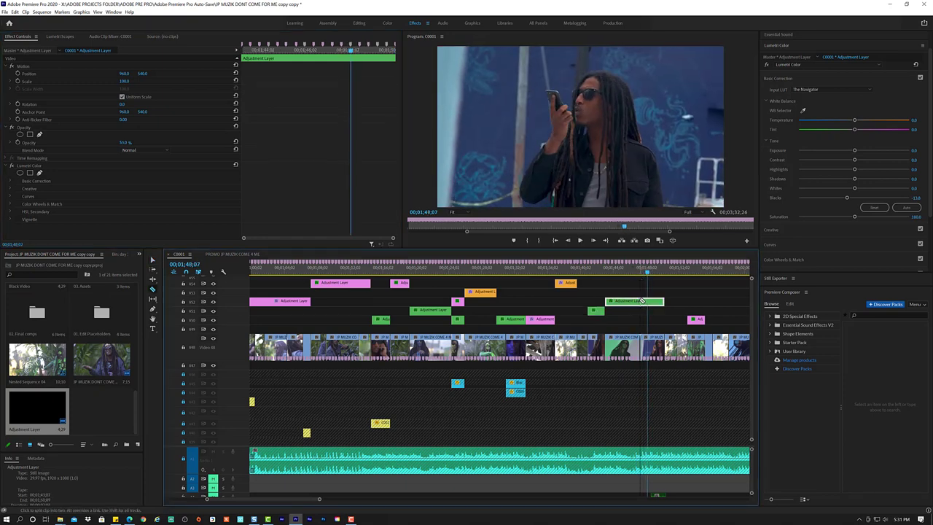
left_click(642, 301)
left_click(649, 301)
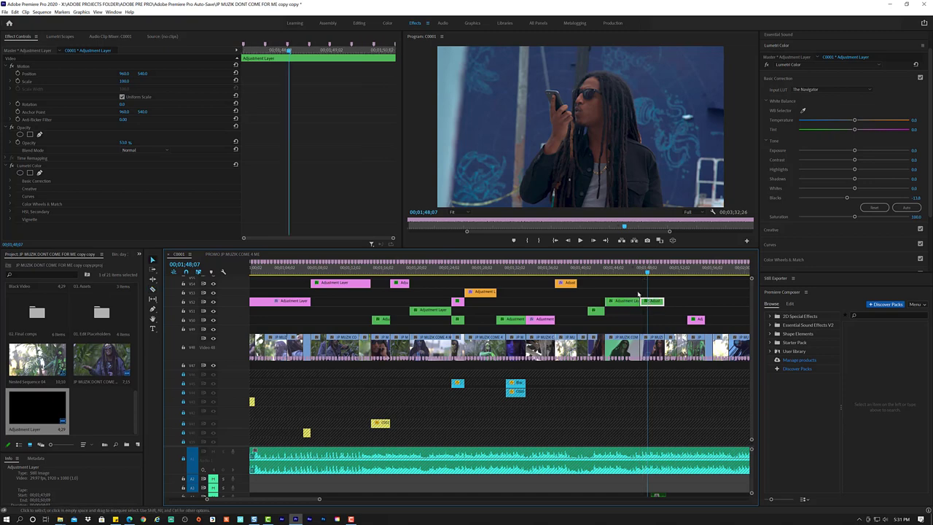
left_click_drag(121, 149, 116, 149)
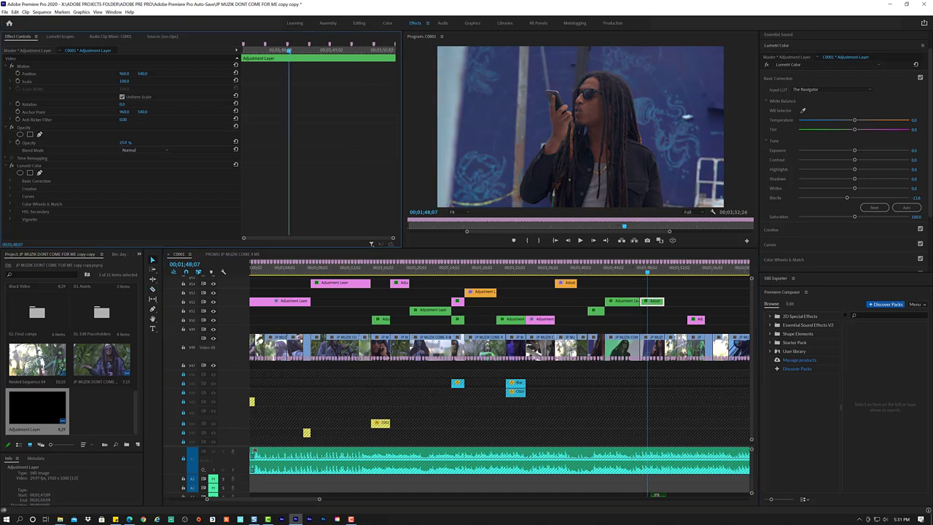
left_click(623, 301)
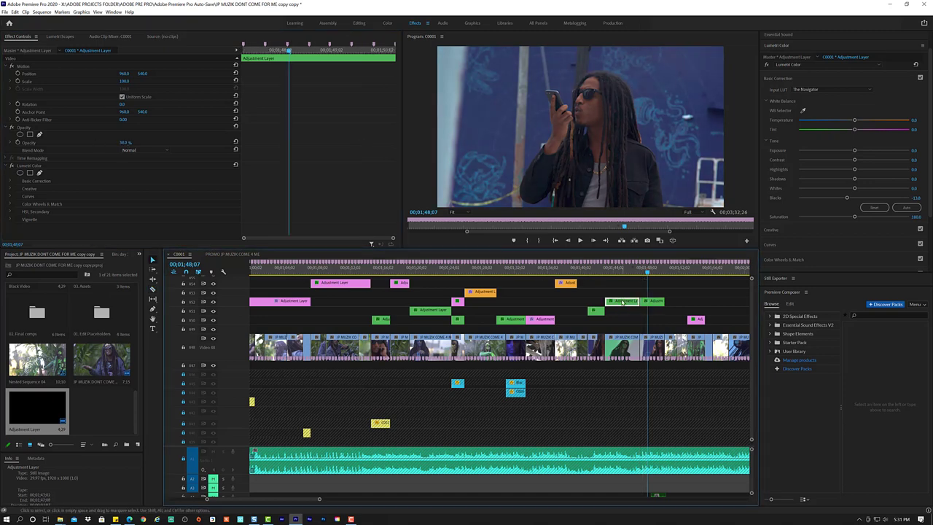
left_click(126, 142)
type("56")
key("Return")
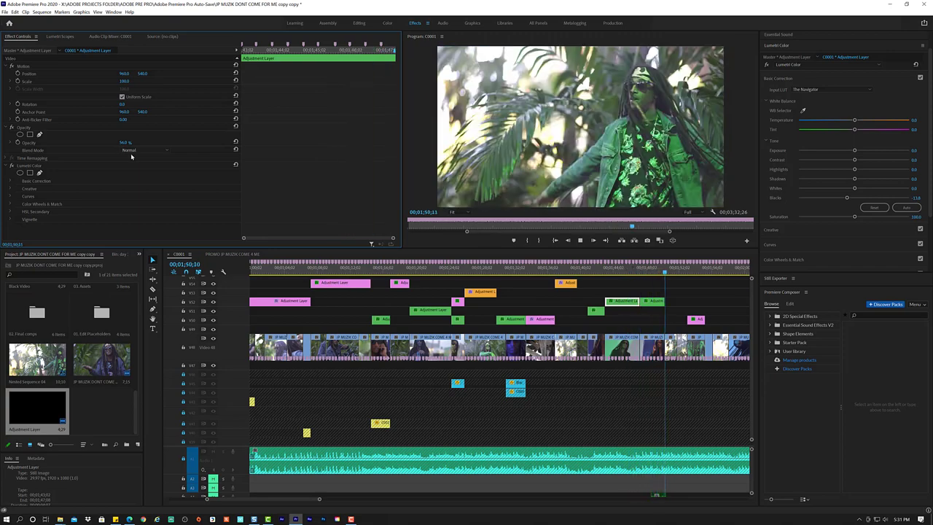
key("space")
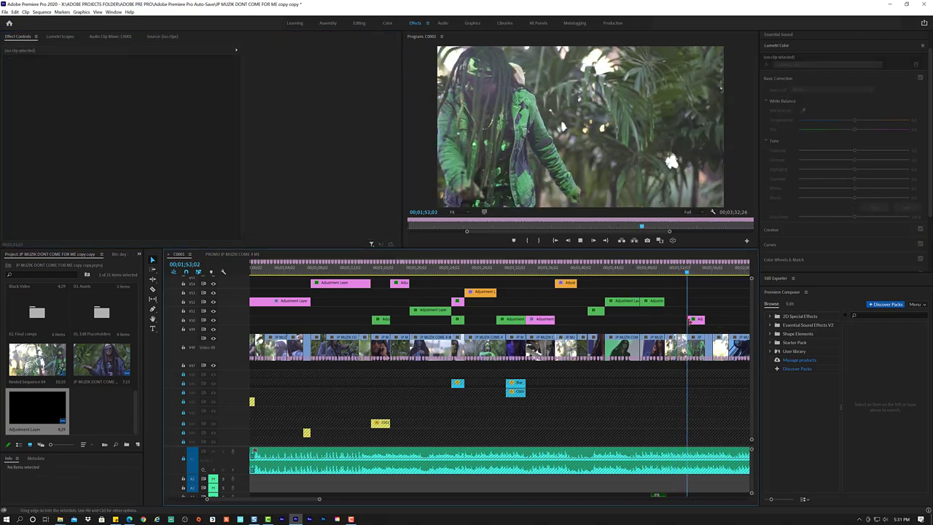
Raise the pink adjustment layer near 1;53 to 100% opacity.
key("space")
left_click(696, 321)
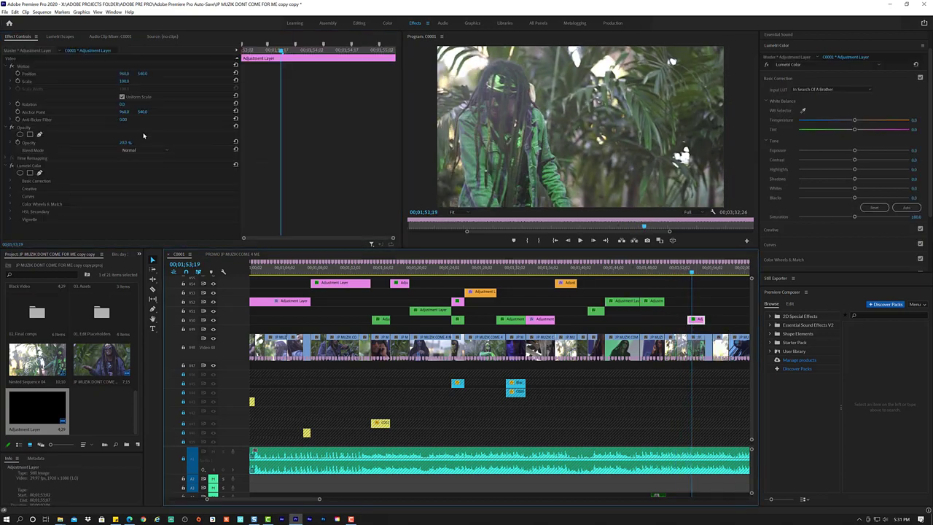
left_click_drag(131, 142, 143, 143)
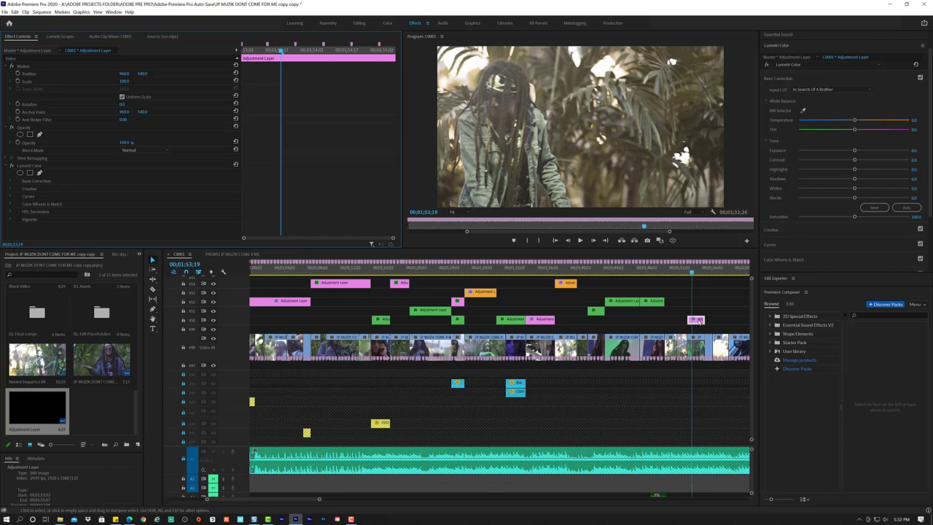
Copy the orange grade to V2 near 1;53, delete the pink layer, and lengthen the copy.
left_click(567, 284)
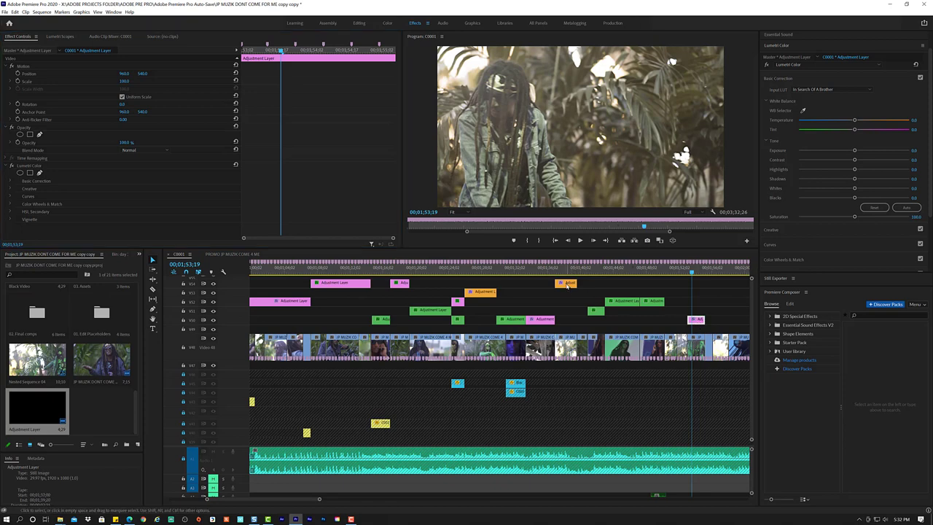
mouse_move(574, 283)
left_mouse_down()
mouse_move(682, 307)
mouse_move(684, 316)
left_mouse_up()
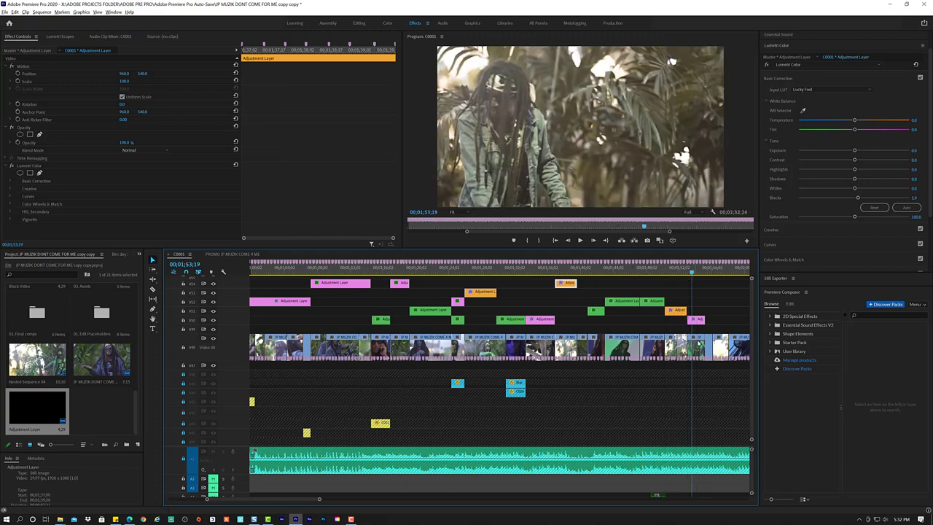
left_click(698, 321)
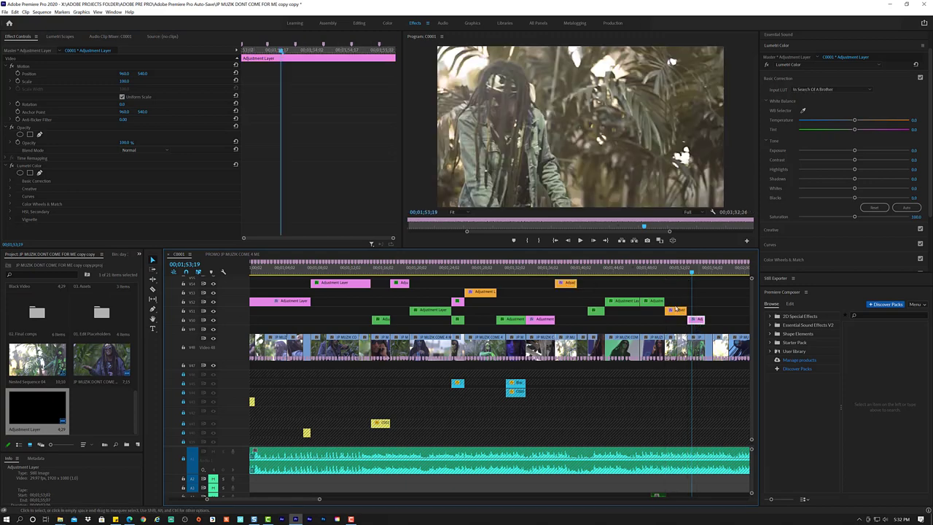
key("Delete")
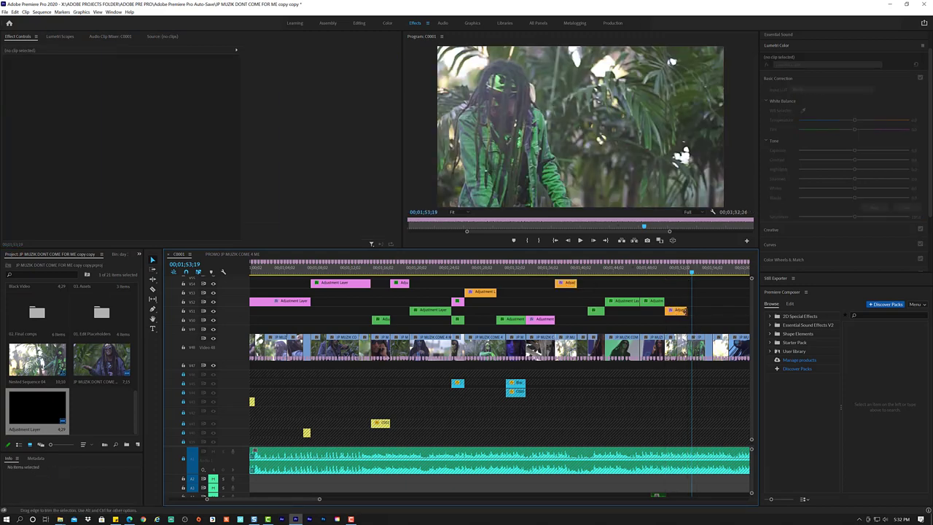
left_click_drag(685, 310, 705, 310)
key("space")
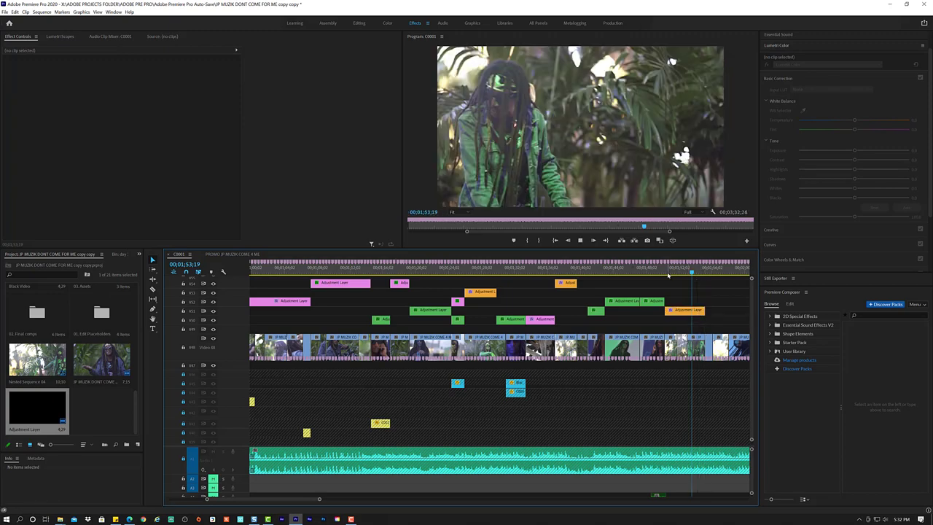
left_click(661, 272)
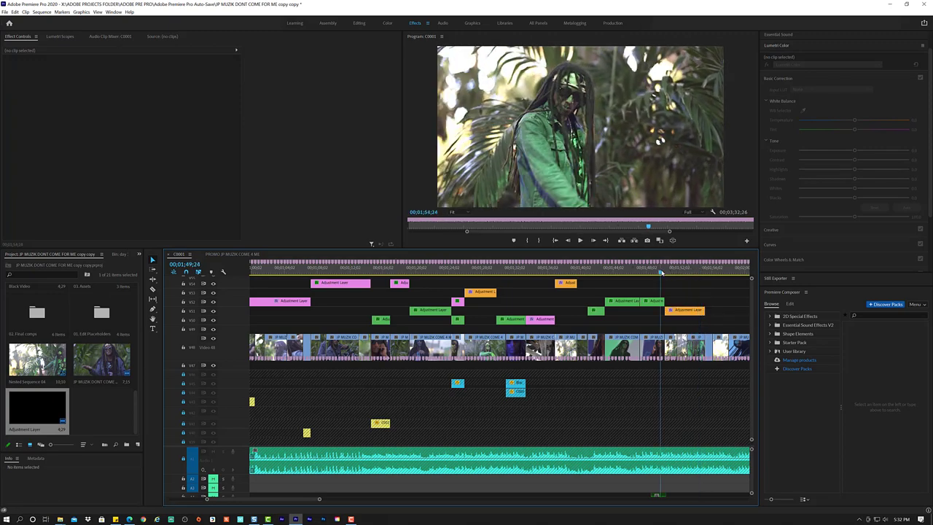
key("space")
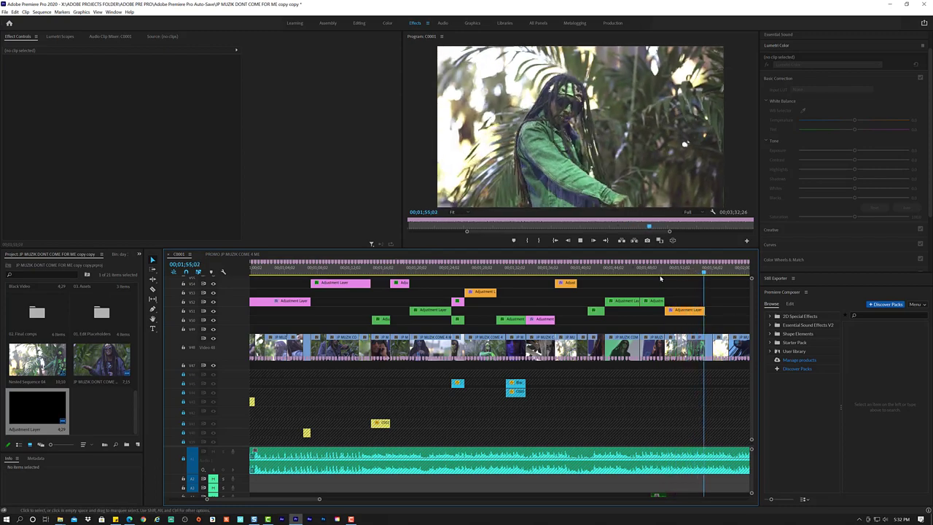
key("space")
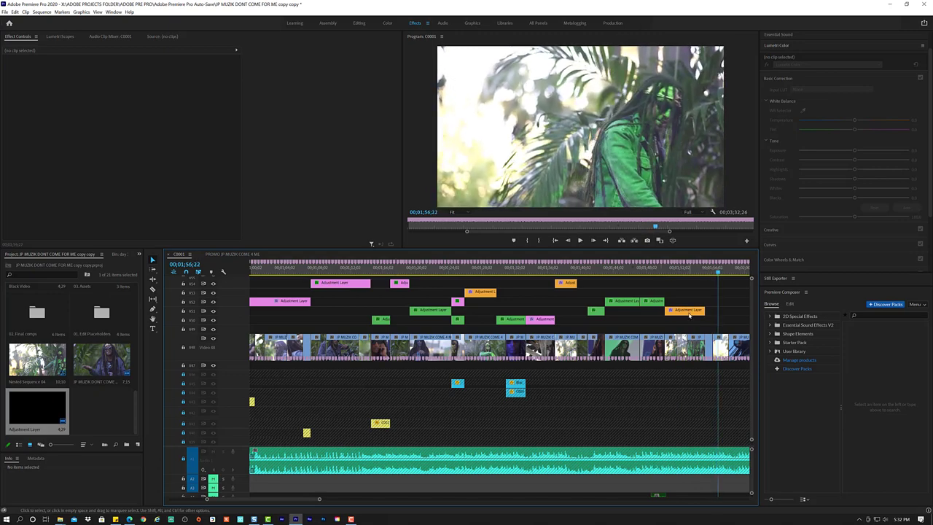
left_click_drag(702, 309, 724, 310)
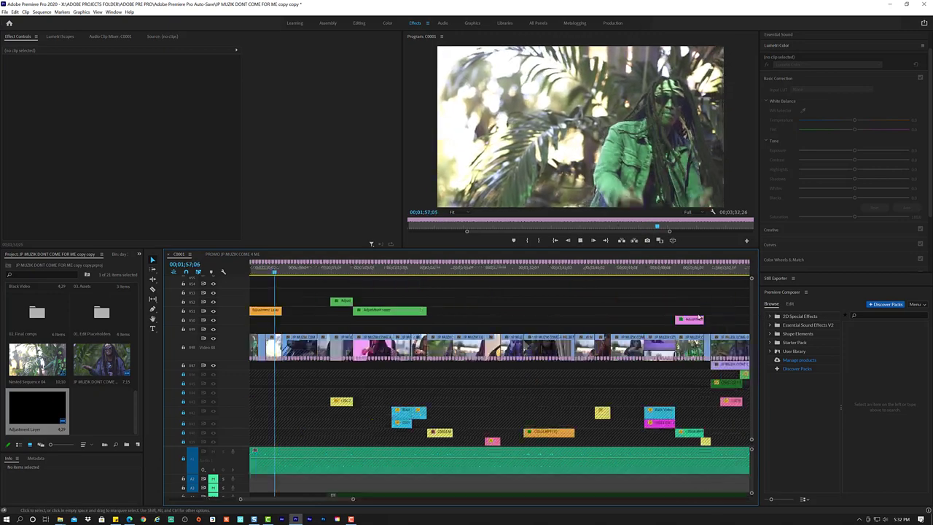
Drag the green adjustment layer's in point earlier so it spans roughly 2:06 to 2:15.
key("space")
key("shift+Right")
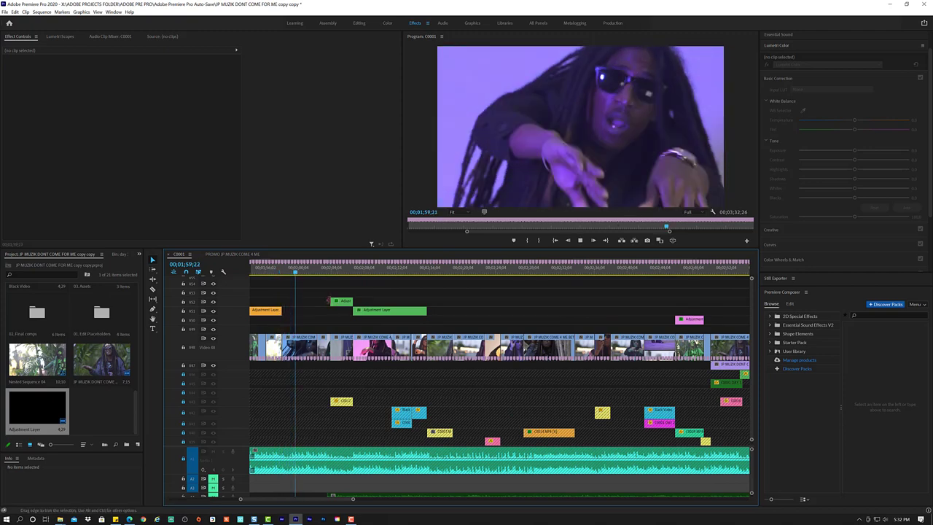
left_click_drag(352, 310, 281, 309)
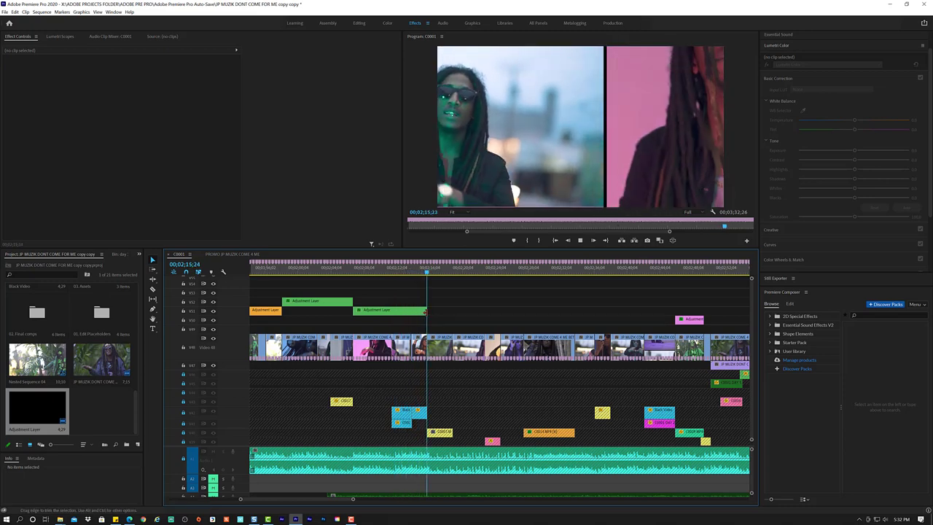
key("space")
Zoom out to show the whole C001 sequence and play it from about 0;09.
scroll(426, 312, "down", 6, "alt")
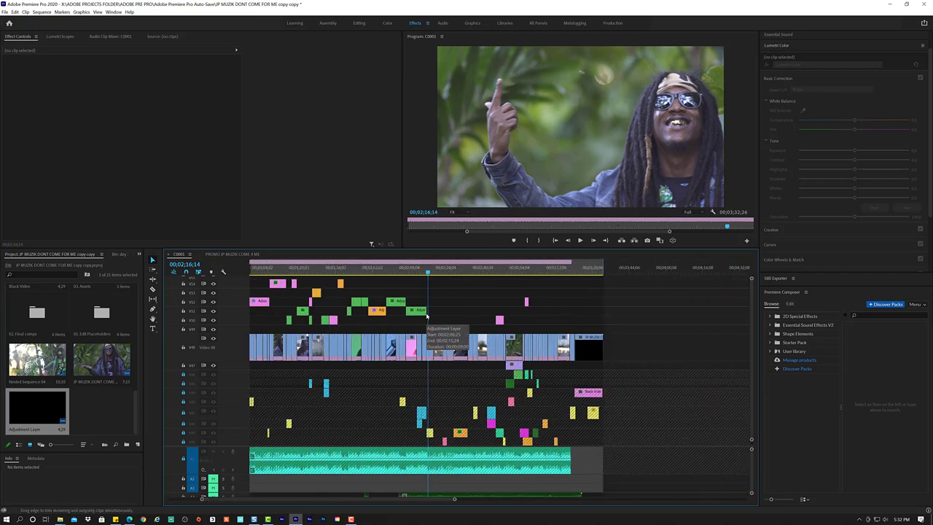
scroll(427, 315, "up", 2)
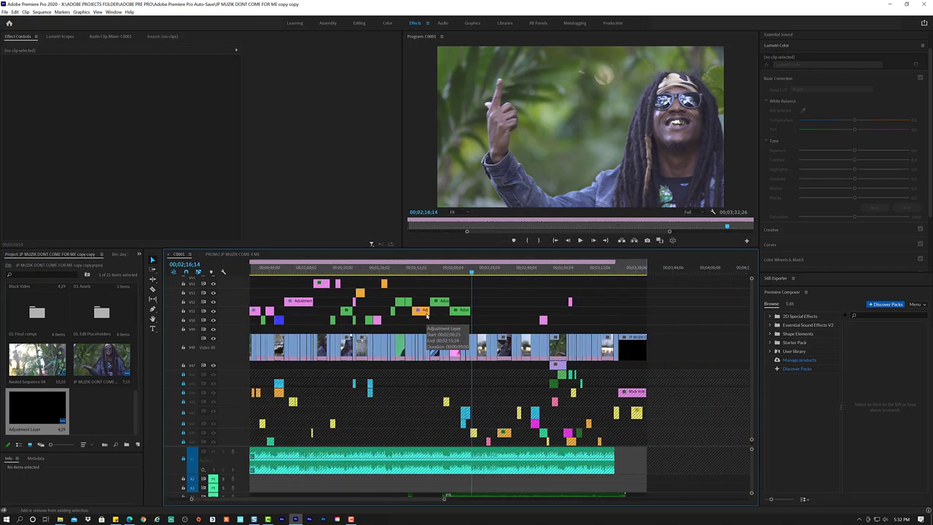
scroll(426, 315, "up", 2)
scroll(427, 315, "up", 2)
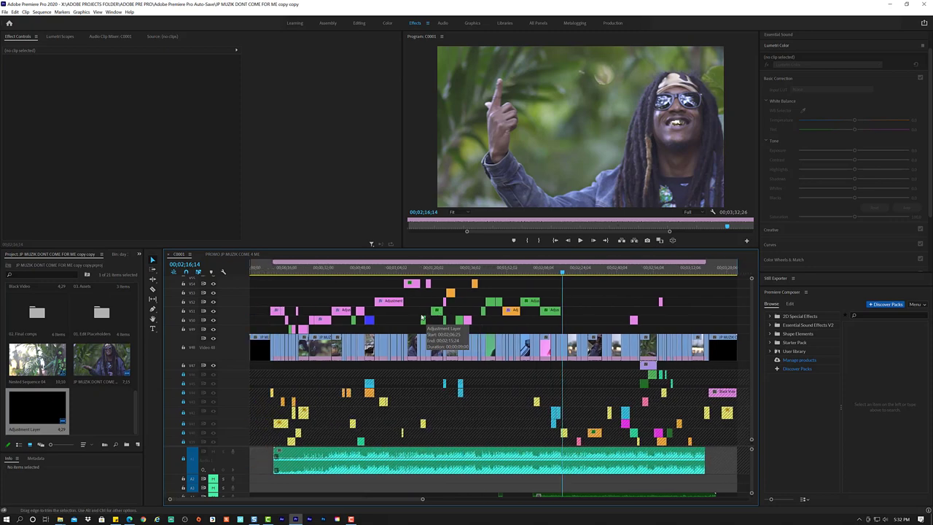
left_click(271, 268)
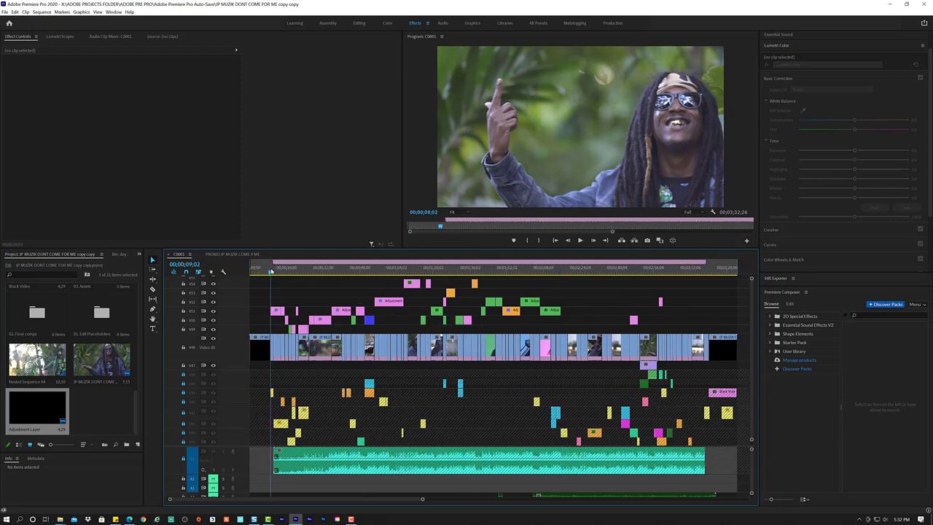
key("space")
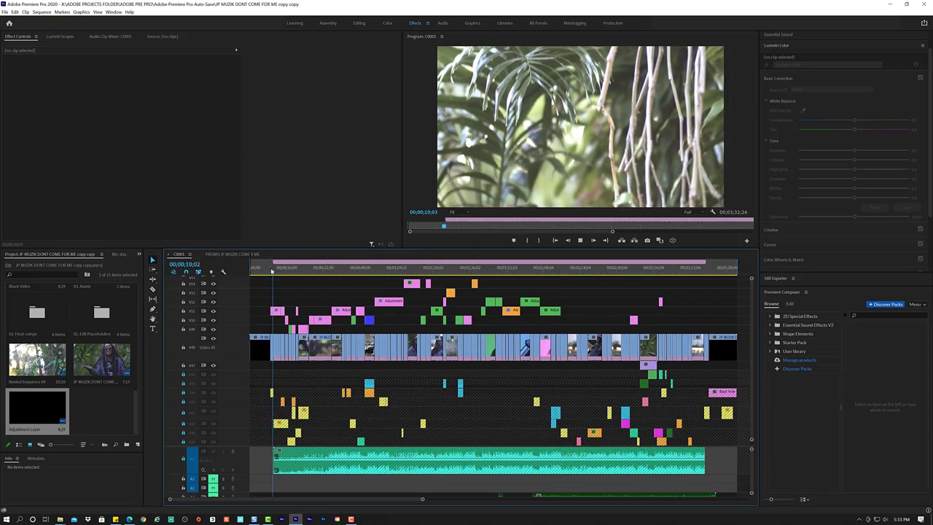
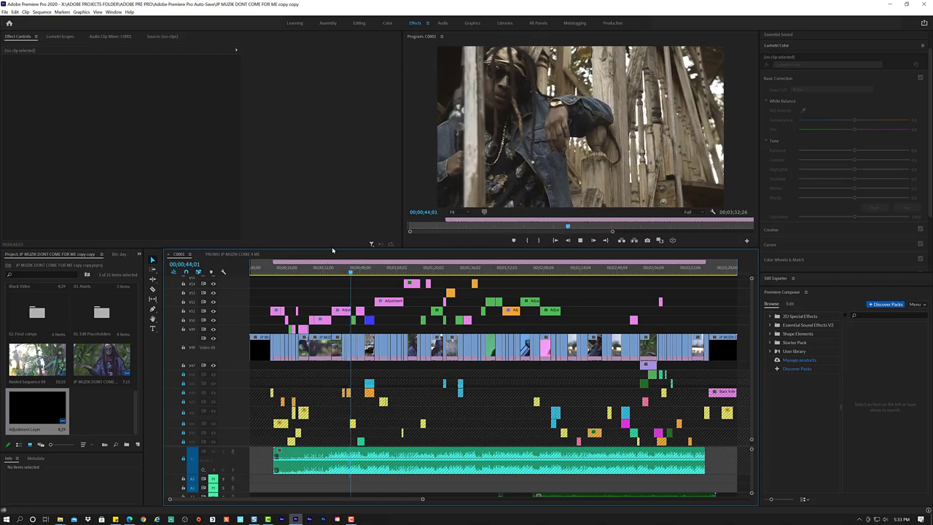
Select the small green adjustment layer clip and play short stretches around it.
key("space")
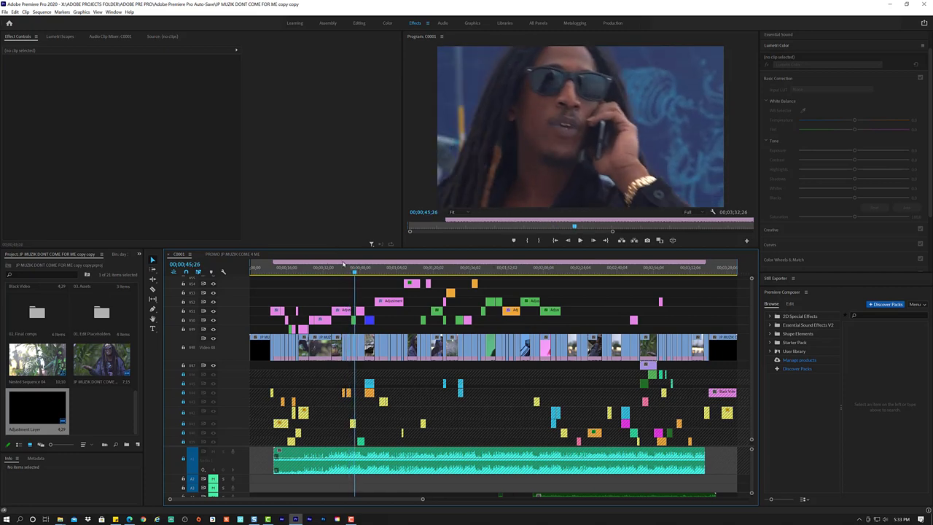
left_click(354, 321)
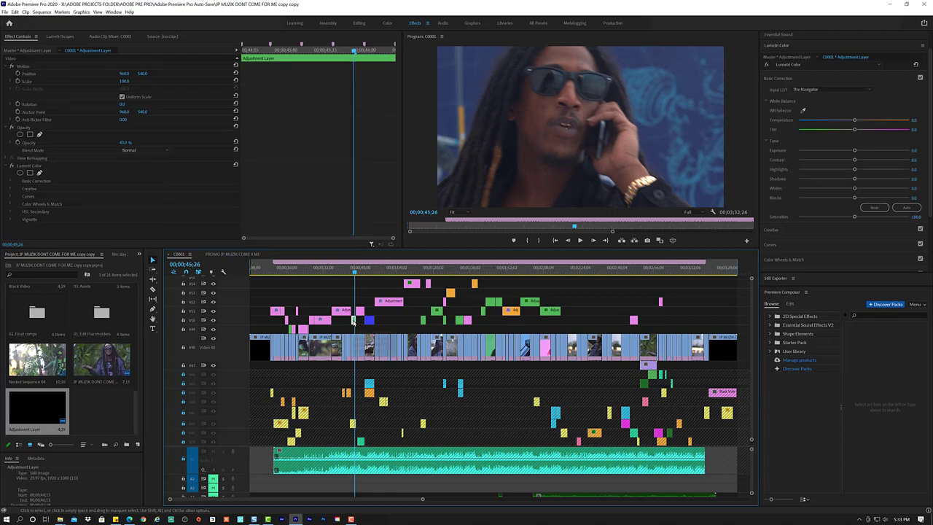
key("space")
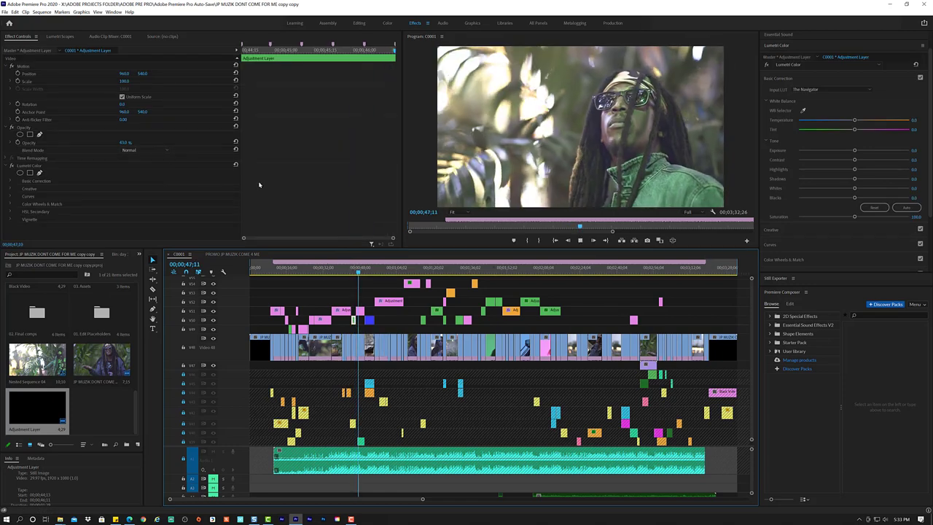
key("space")
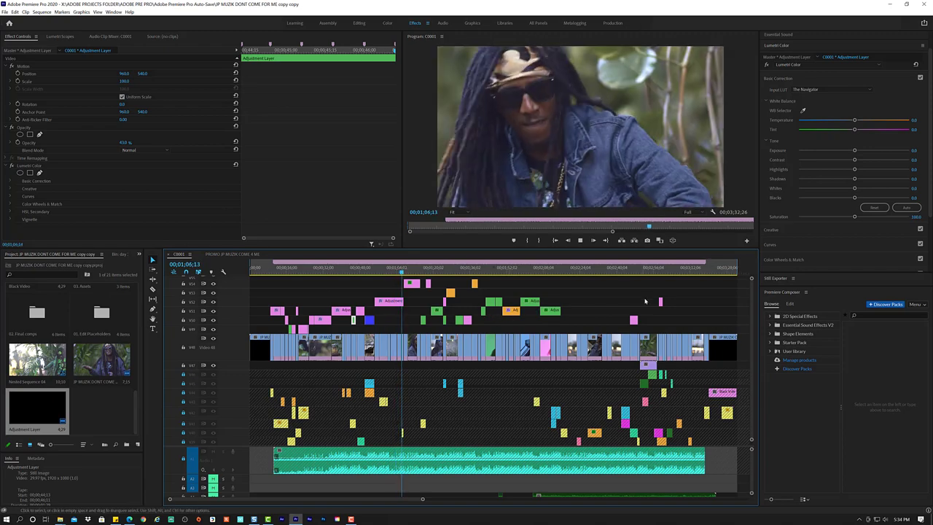
scroll(660, 321, "up", 1)
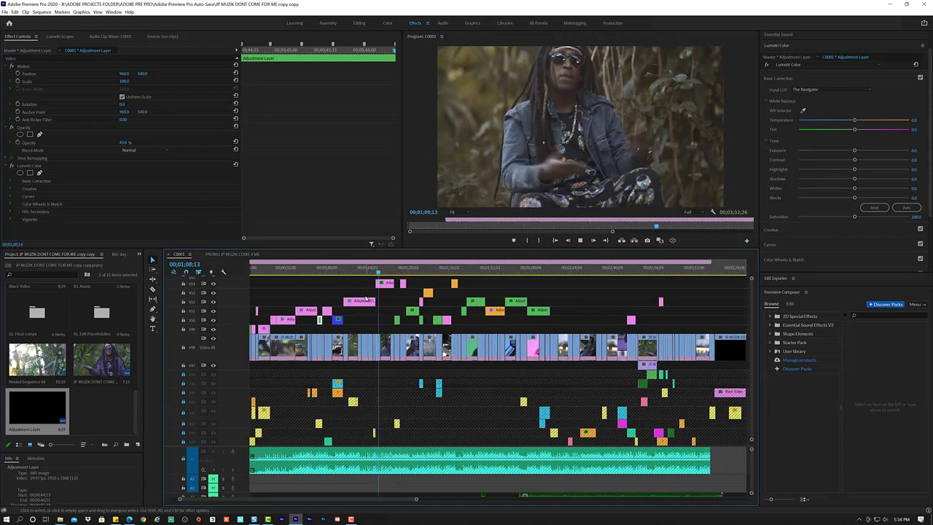
Give the green adjustment layer clip the Rose label, then deselect it.
right_click(361, 302)
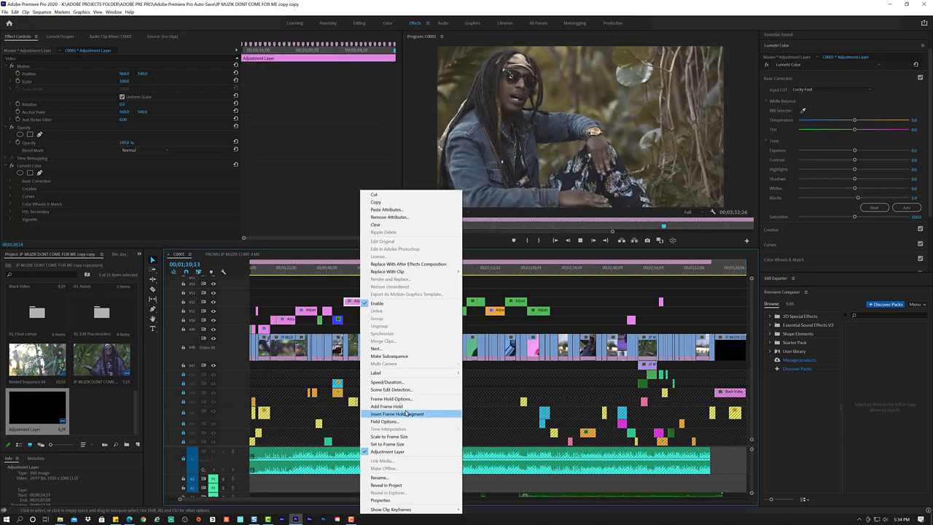
mouse_move(422, 374)
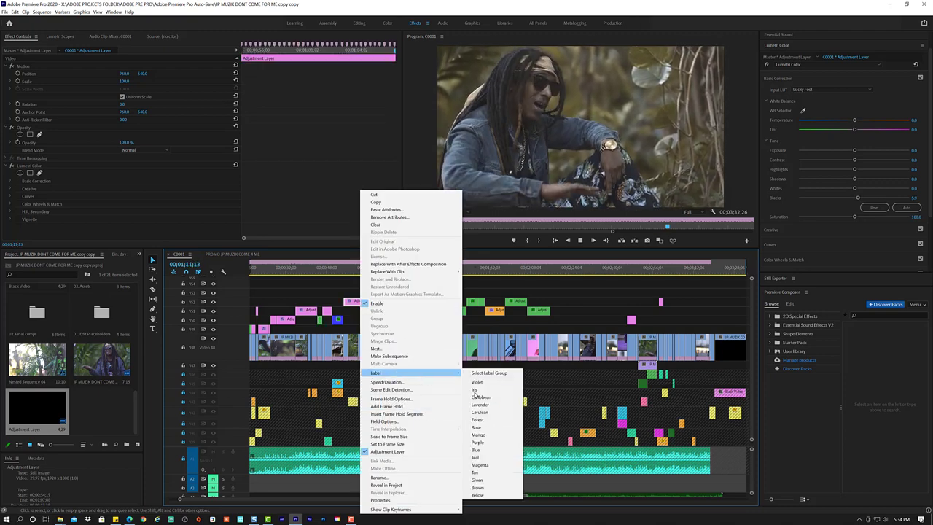
left_click(500, 430)
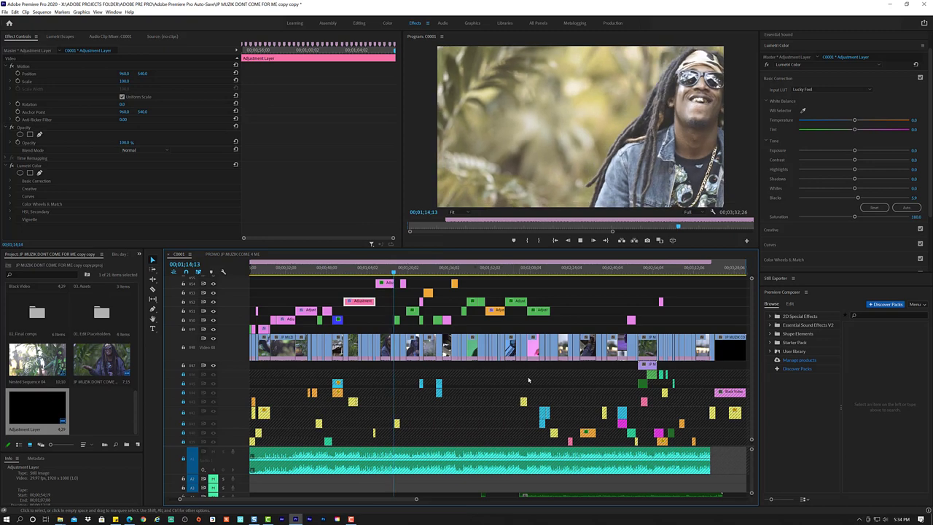
left_click(590, 305)
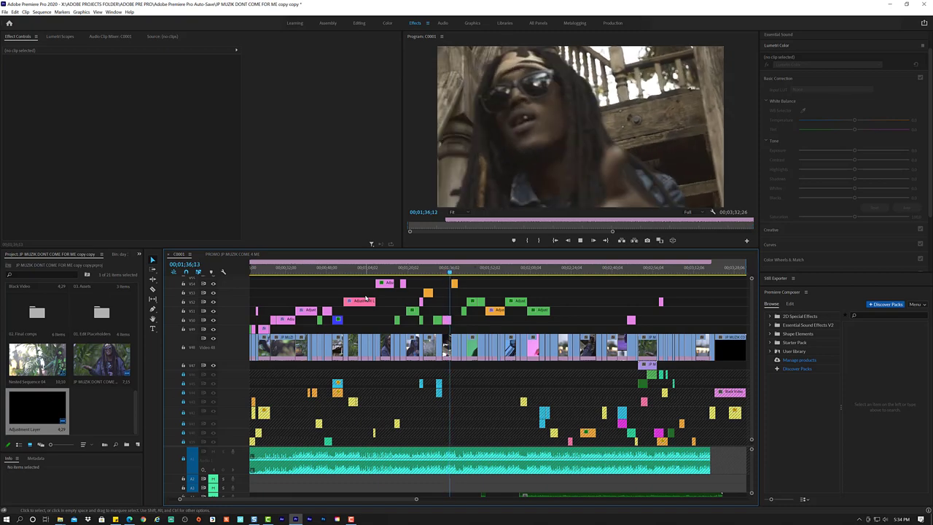
Drag the pink adjustment layer later, trim its edge, and park the playhead near 1:39.
key("space")
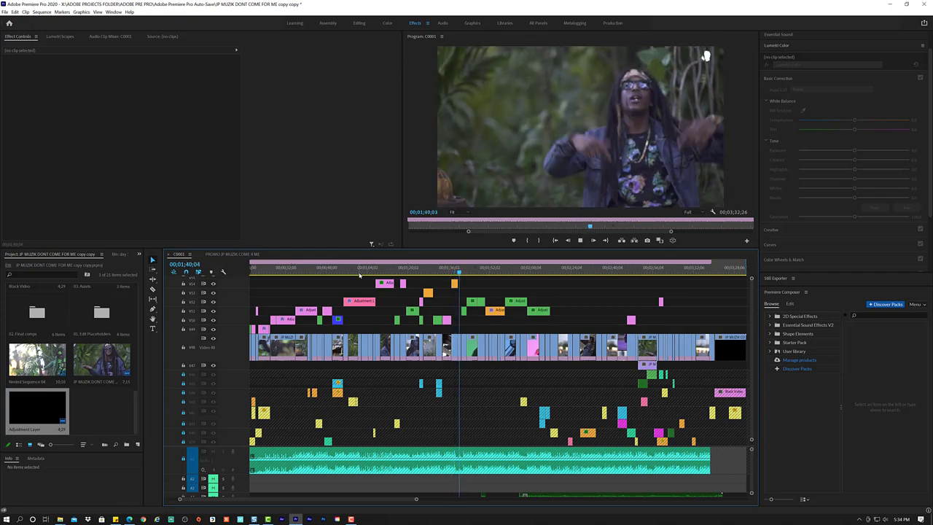
key("space")
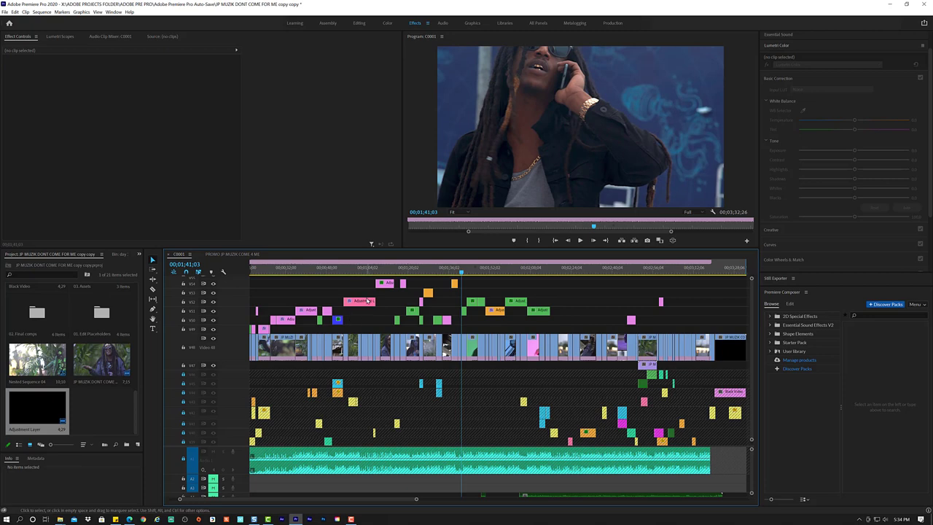
left_click(367, 301)
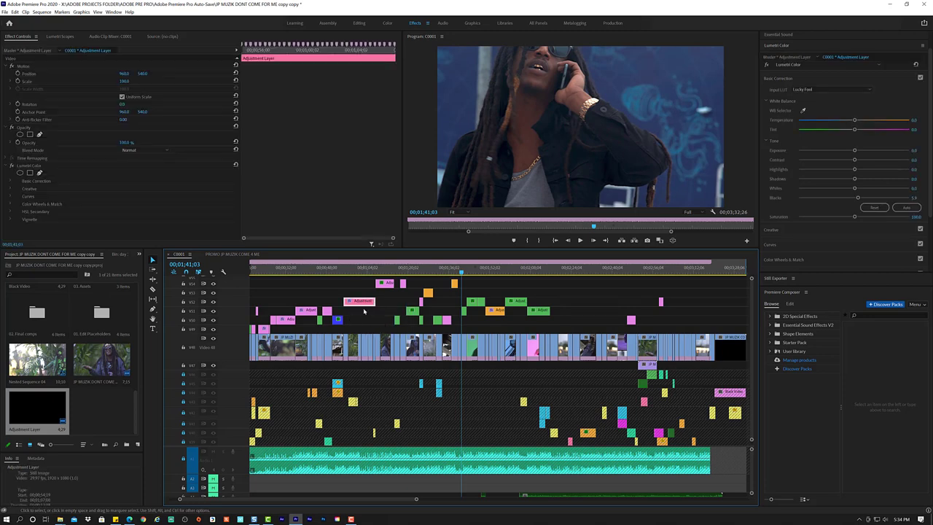
mouse_move(372, 301)
left_mouse_down()
mouse_move(490, 306)
mouse_move(496, 294)
mouse_move(459, 292)
left_mouse_up()
left_click_drag(459, 291, 458, 273)
left_click(457, 274)
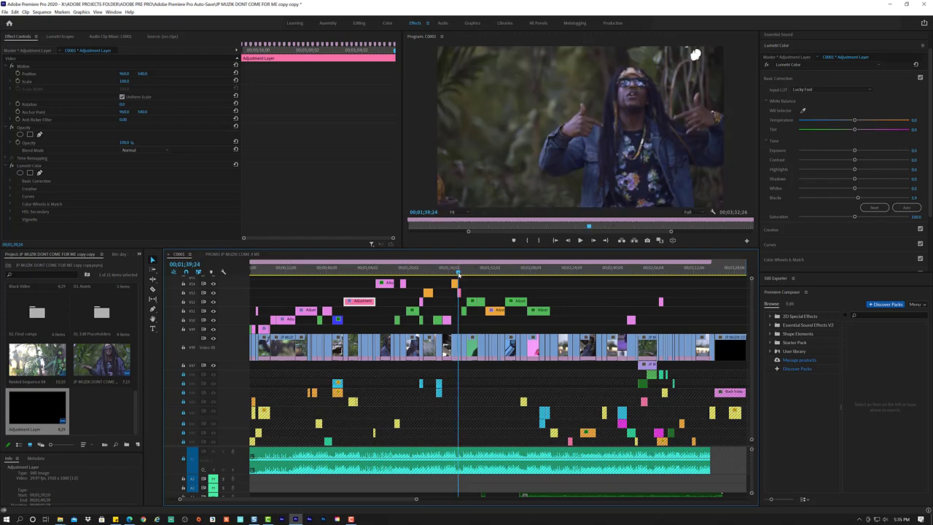
Zoom into the timeline and scrub and play the section from 1:39:10 to 1:40:15.
scroll(465, 274, "up", 1)
scroll(466, 274, "up", 1)
scroll(466, 275, "up", 1)
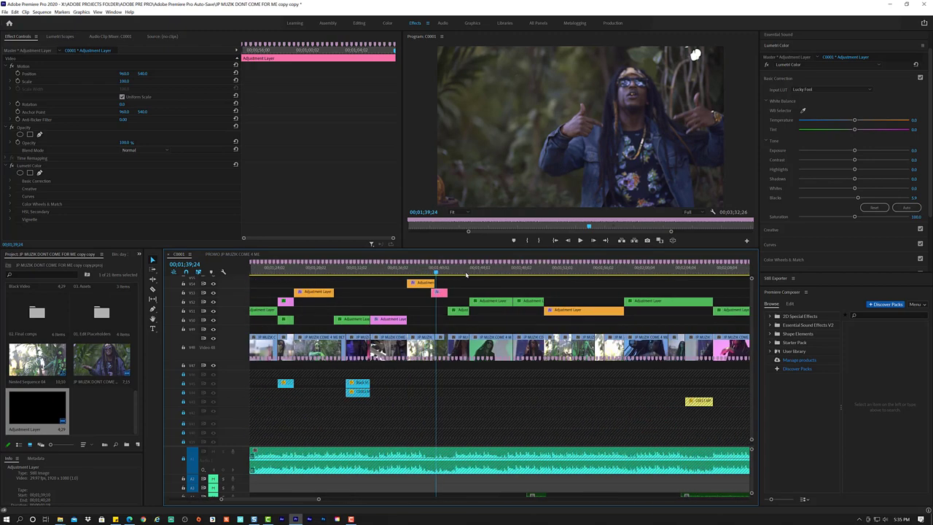
mouse_move(433, 273)
left_mouse_down()
mouse_move(410, 279)
mouse_move(430, 284)
left_mouse_up()
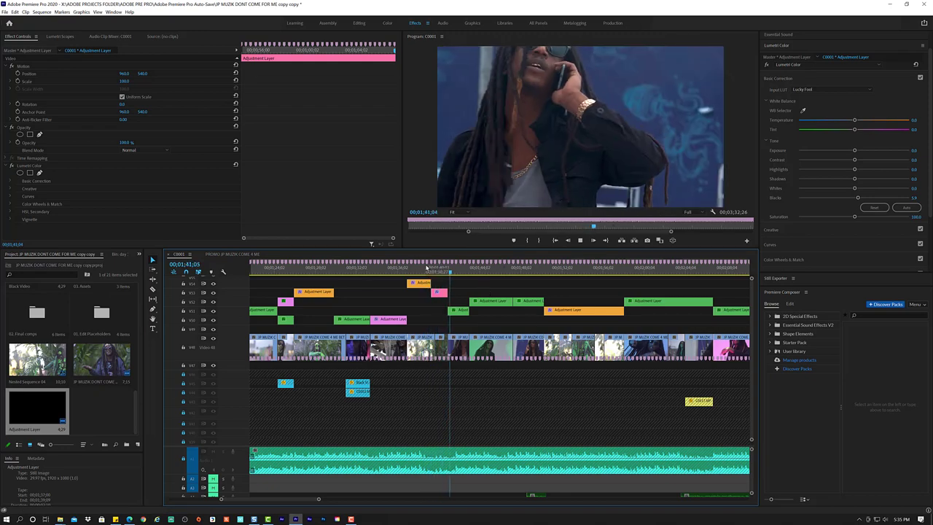
left_click_drag(420, 270, 437, 272)
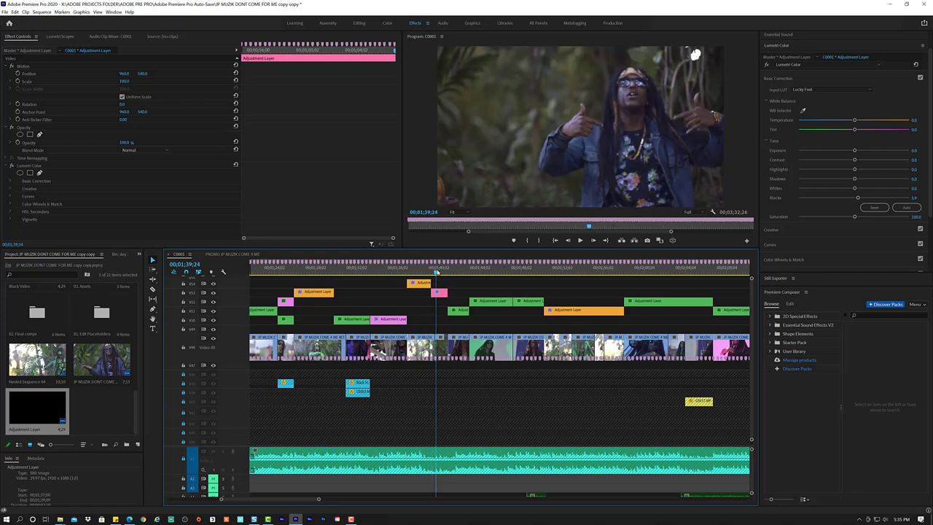
key("space")
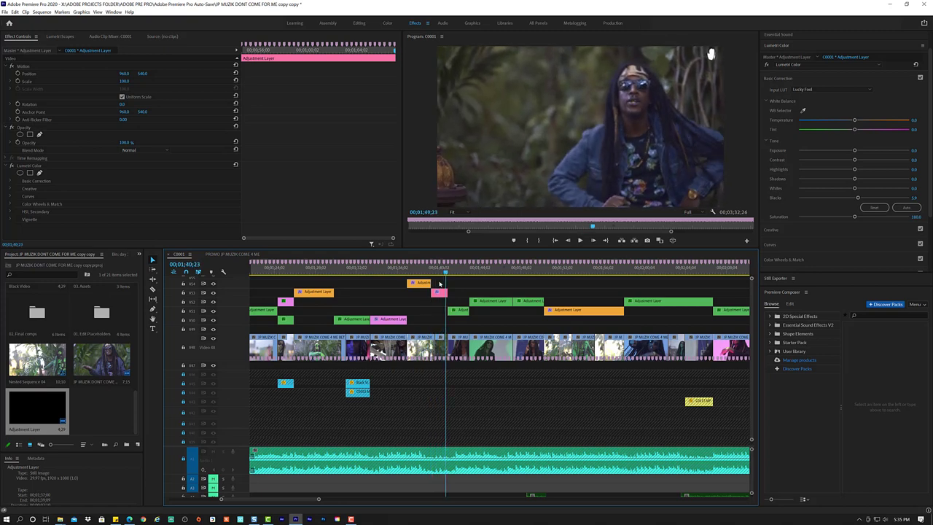
key("space")
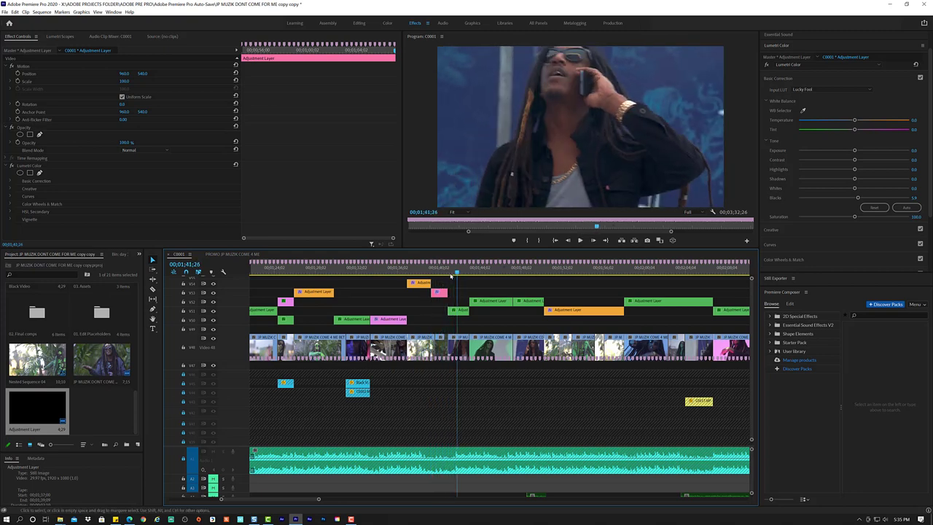
left_click_drag(446, 273, 444, 275)
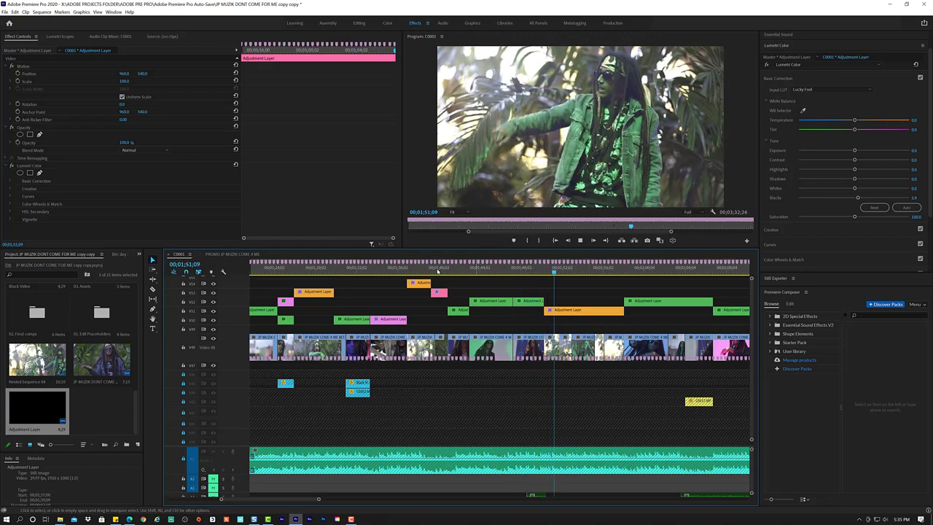
Slide the small pink clip on V3 later and retrim the orange adjustment layer's start.
key("space")
left_click(440, 292)
left_click_drag(441, 296, 556, 302)
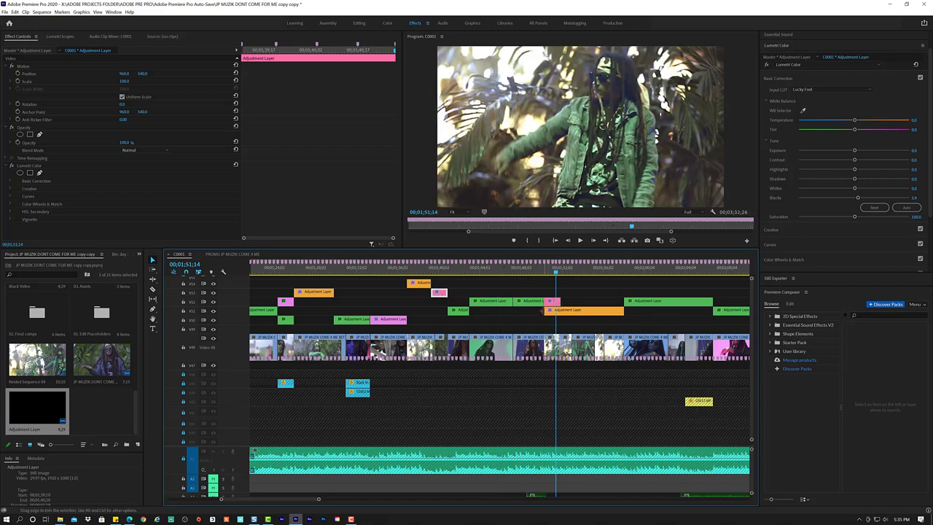
left_click_drag(545, 310, 565, 310)
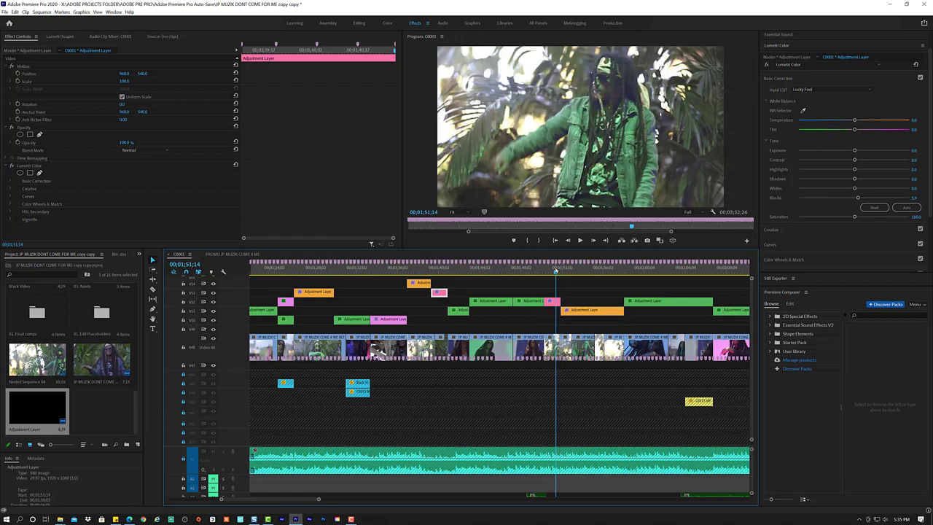
mouse_move(556, 269)
left_mouse_down()
mouse_move(568, 271)
mouse_move(552, 282)
left_mouse_up()
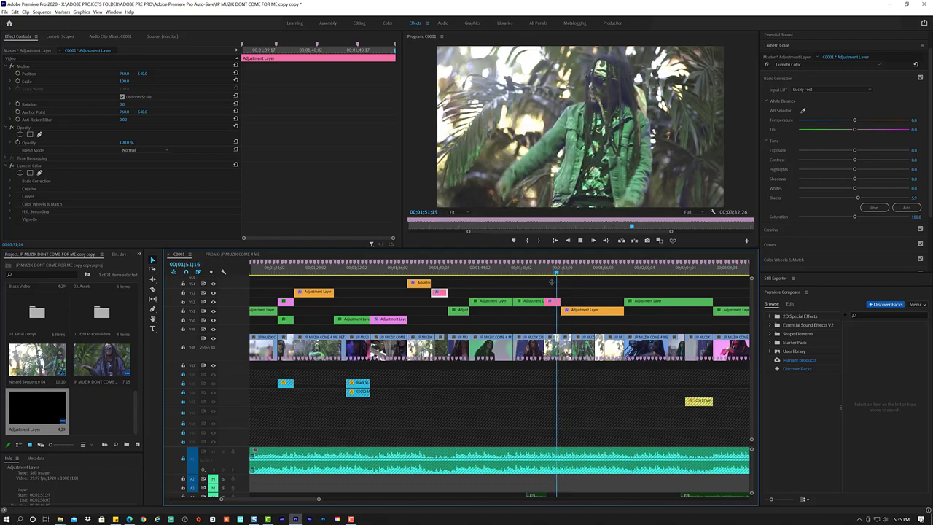
key("space")
left_click_drag(566, 311, 550, 312)
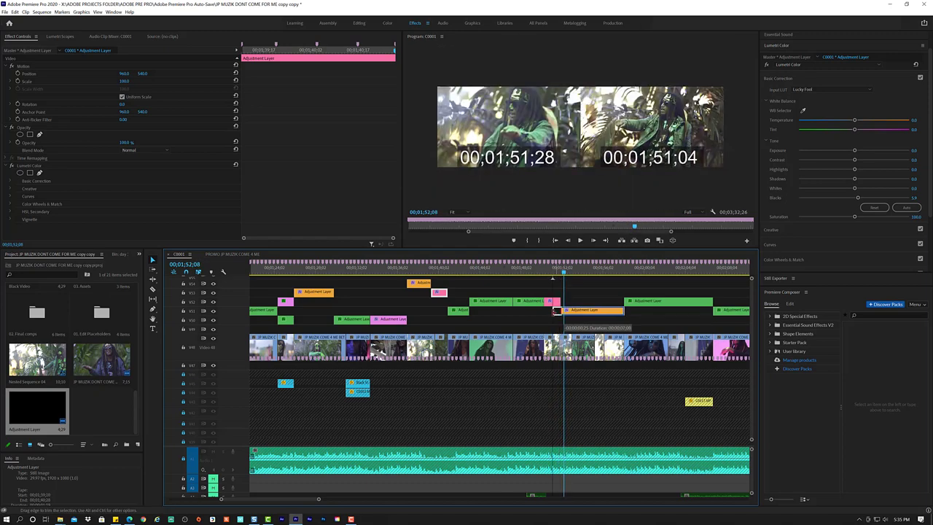
left_click_drag(562, 281, 555, 283)
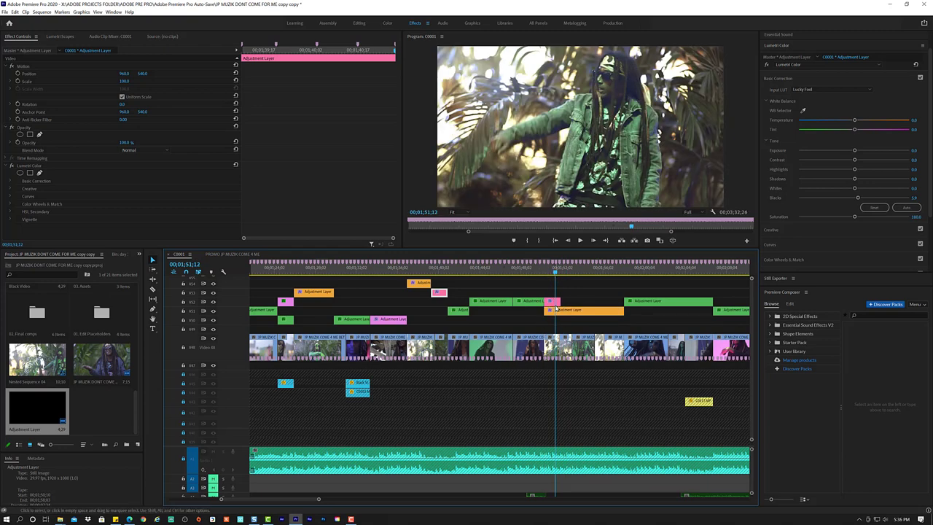
Delete the orange adjustment layer, keeping the small pink clip.
left_click(554, 303)
key("Delete")
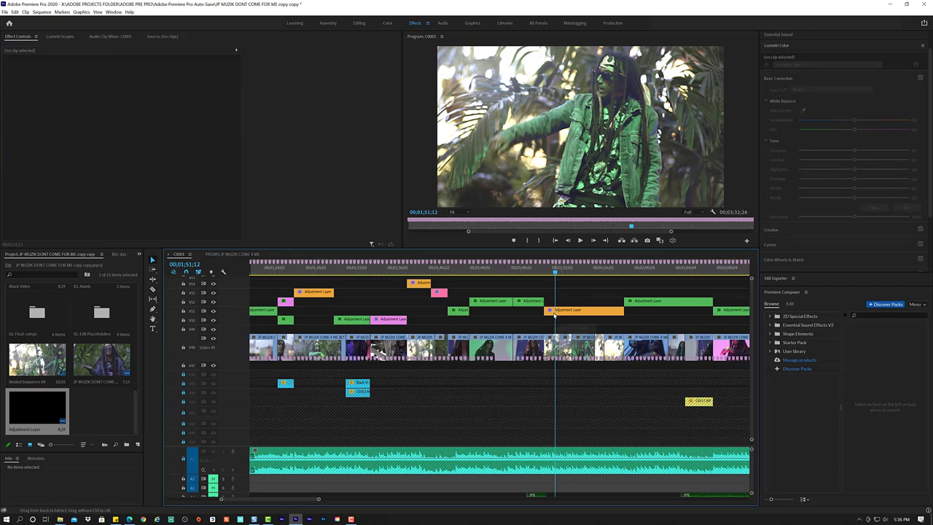
key("ctrl+z")
left_click(555, 312)
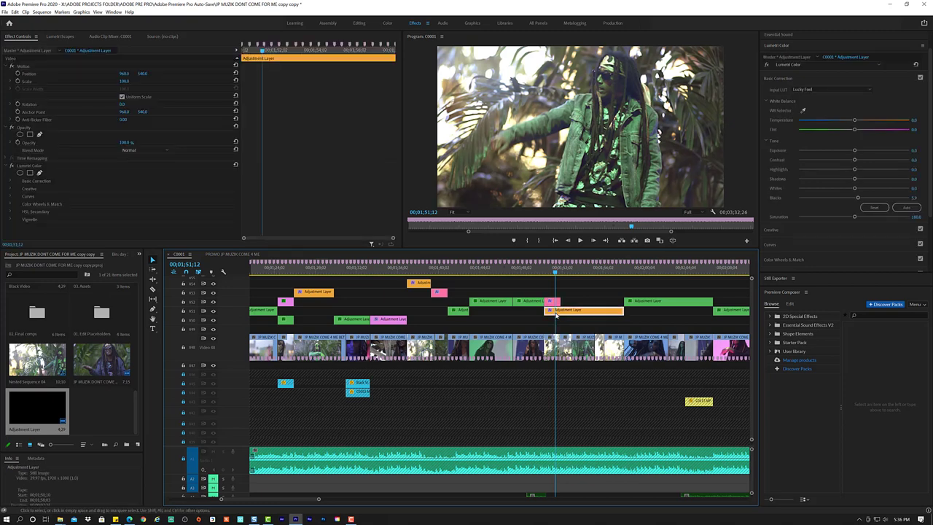
key("Delete")
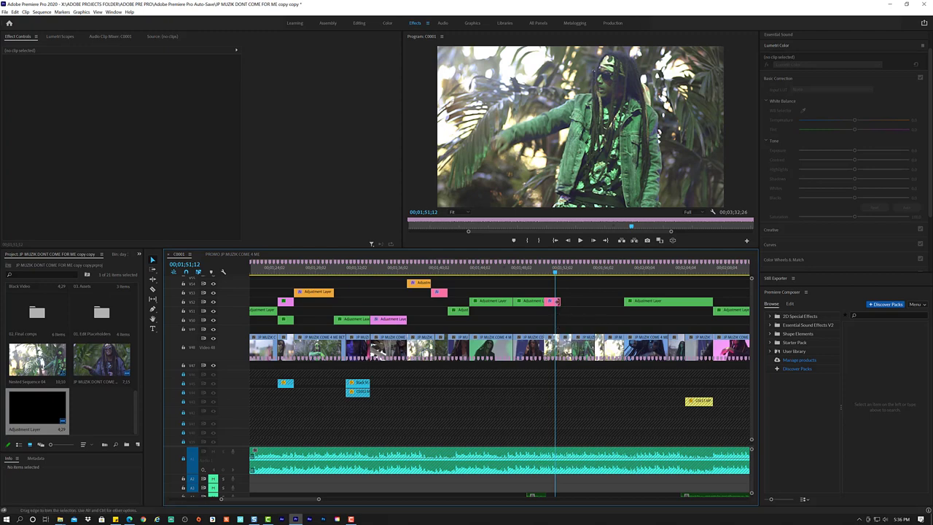
Extend the pink adjustment layer right to span roughly 01:50 to 01:58.
left_click_drag(559, 301, 586, 301)
key("space")
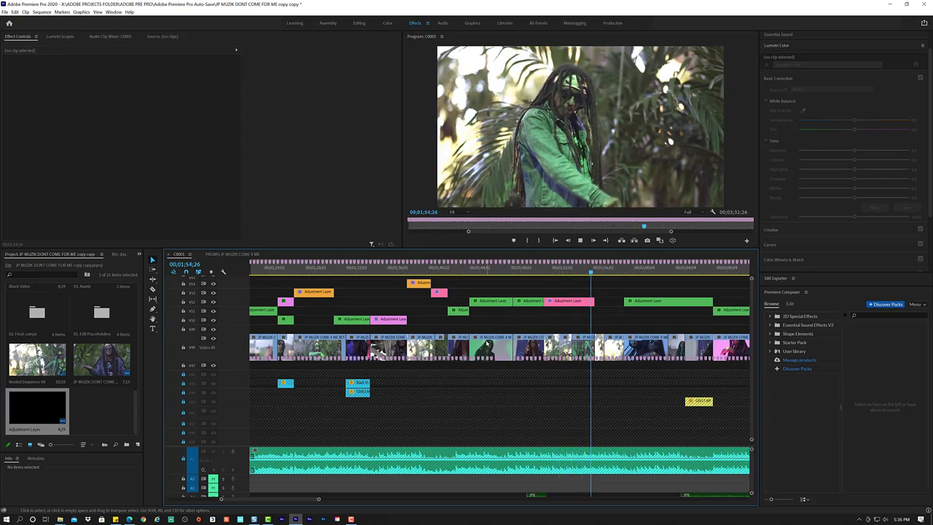
key("space")
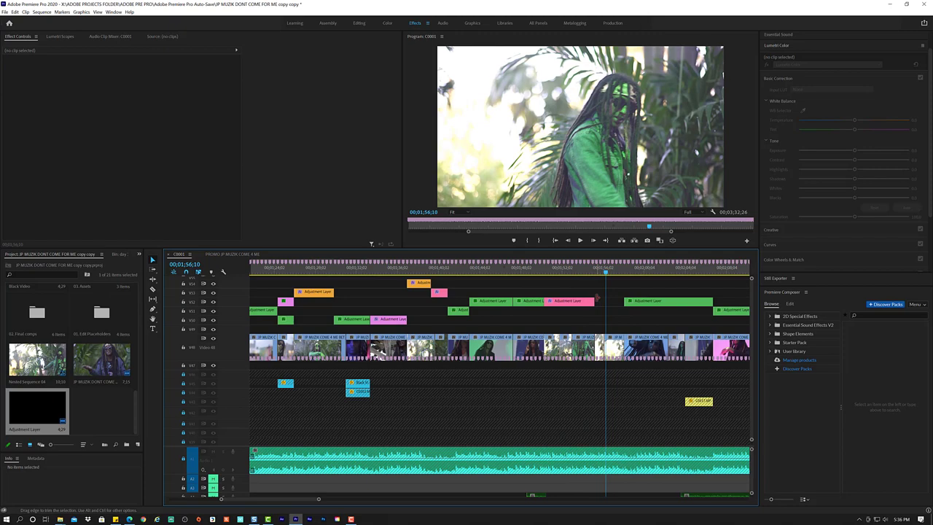
left_click_drag(593, 300, 624, 301)
key("space")
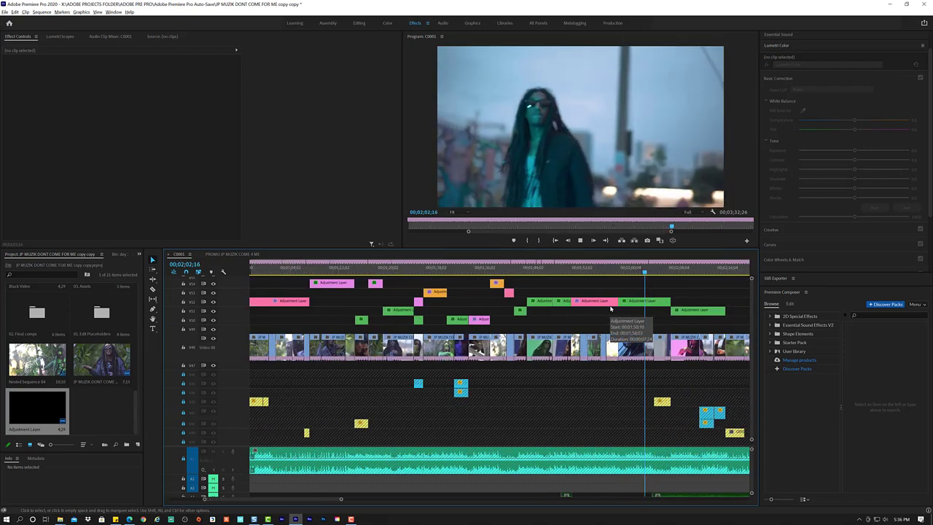
Play through the next section and park the playhead at 00;02;15;27.
key("minus")
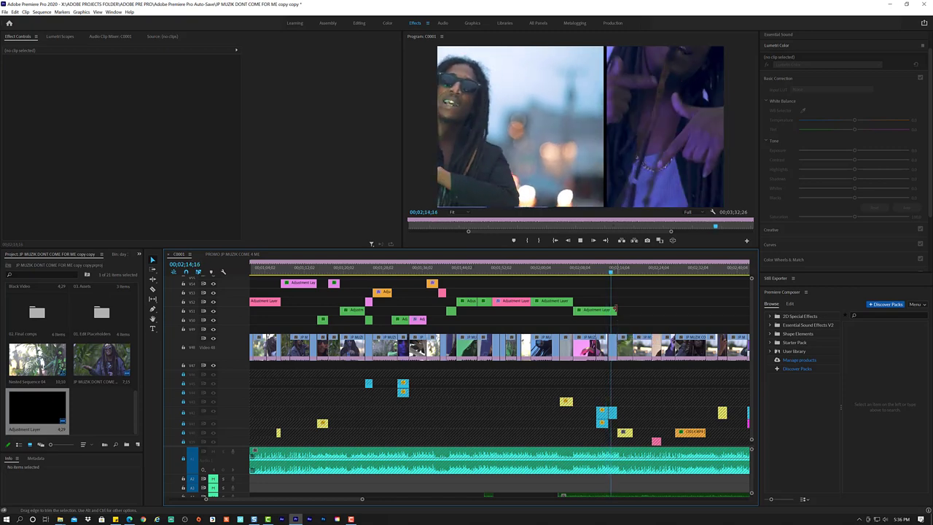
key("space")
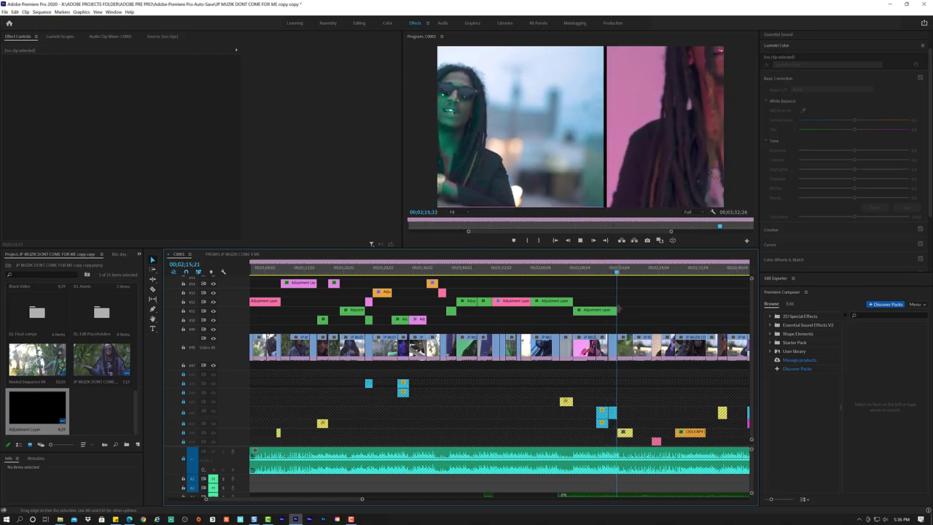
key("space")
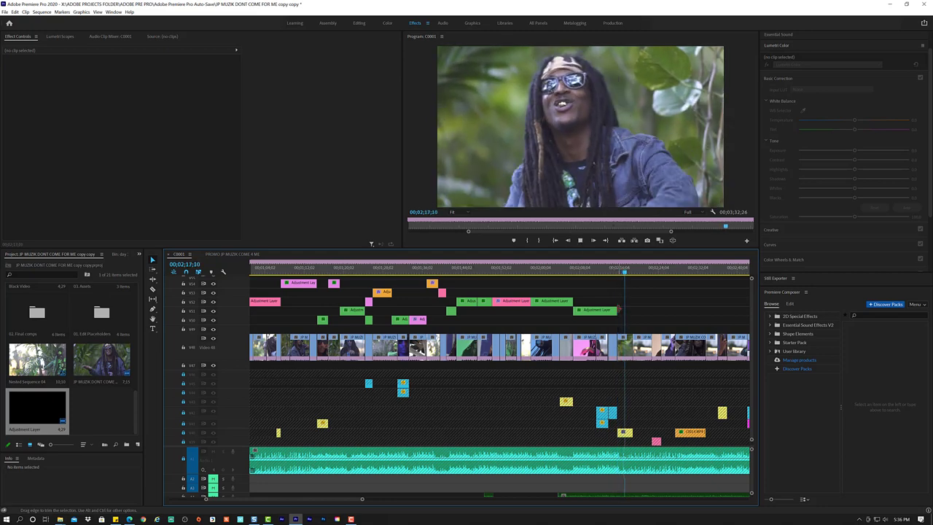
key("space")
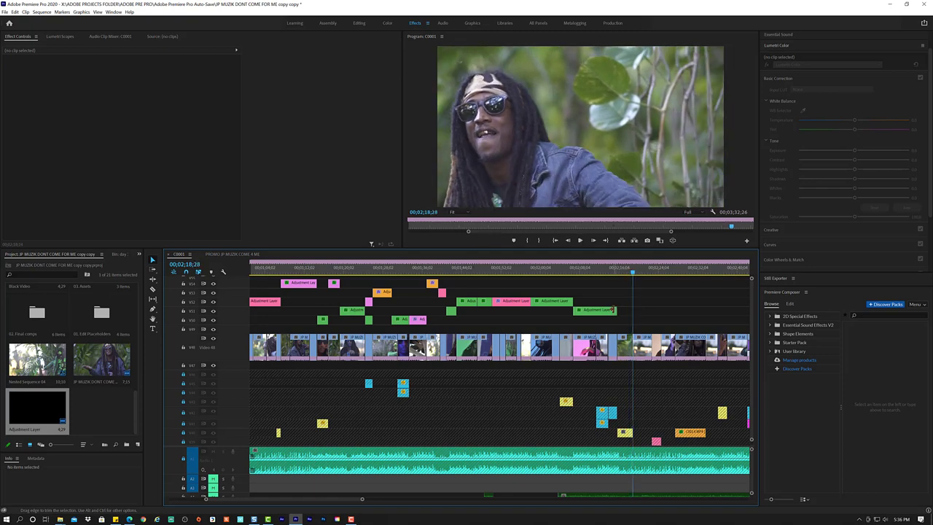
left_click_drag(621, 277, 612, 279)
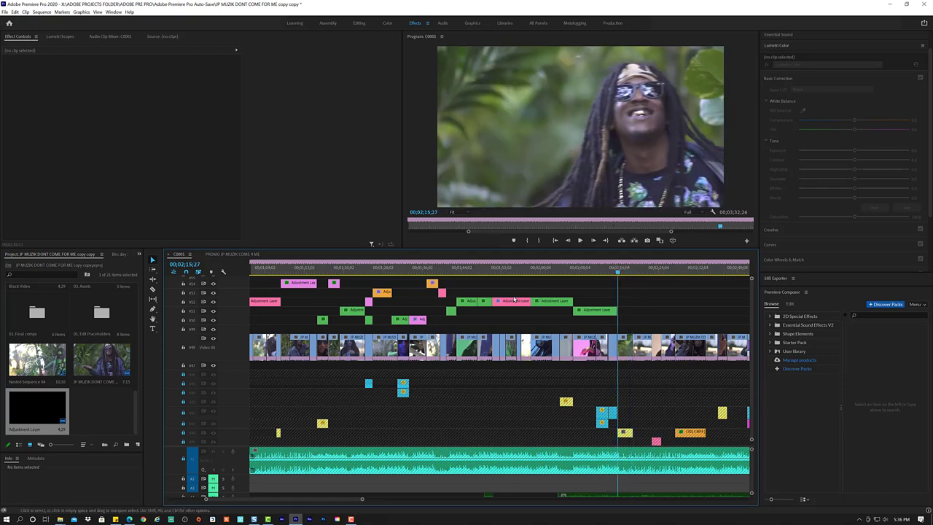
Drop a copy of the pink adjustment layer at the playhead and shorten its end.
mouse_move(514, 299)
left_mouse_down()
mouse_move(673, 322)
mouse_move(635, 320)
left_mouse_up()
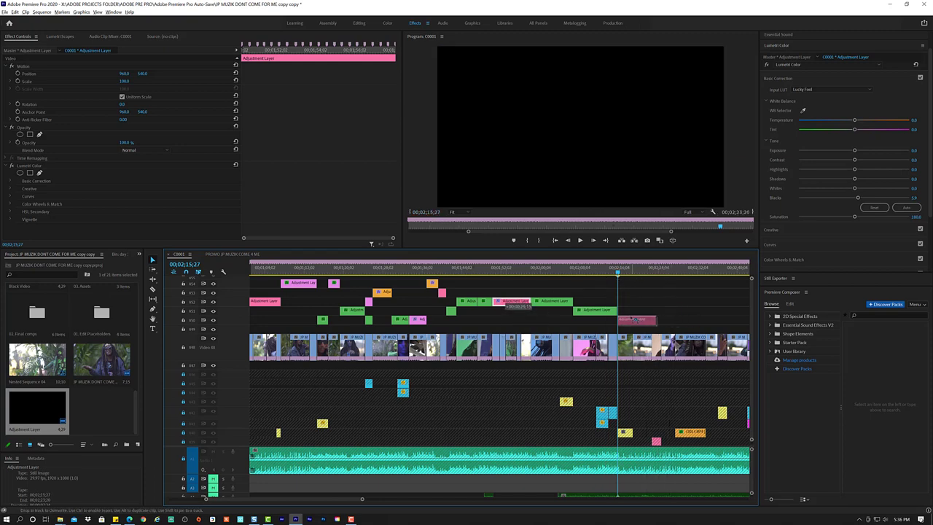
left_click_drag(632, 319, 634, 319)
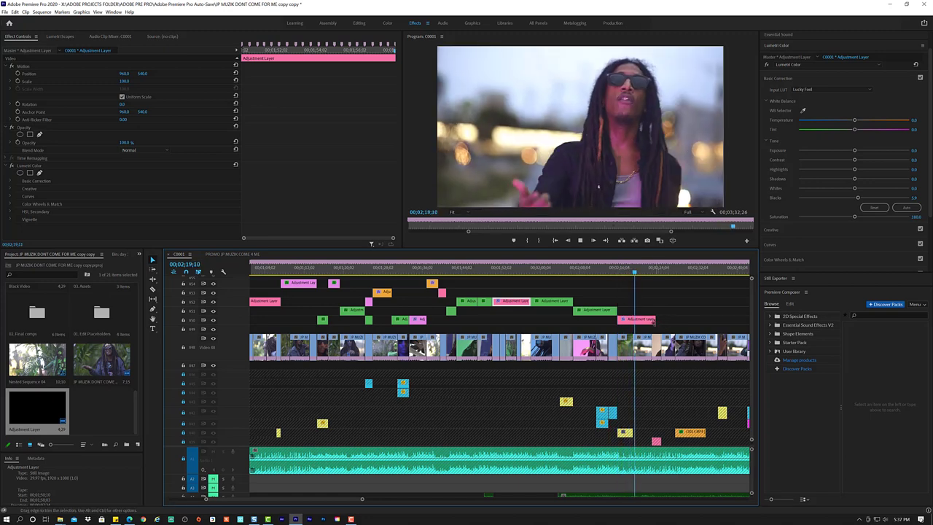
key("space")
left_click_drag(653, 319, 631, 321)
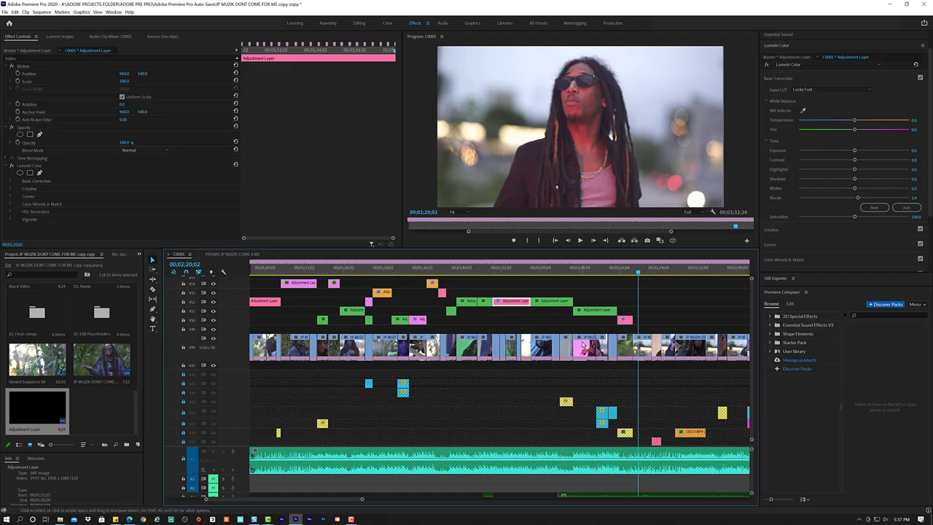
scroll(660, 370, "up", 2)
scroll(656, 328, "up", 2)
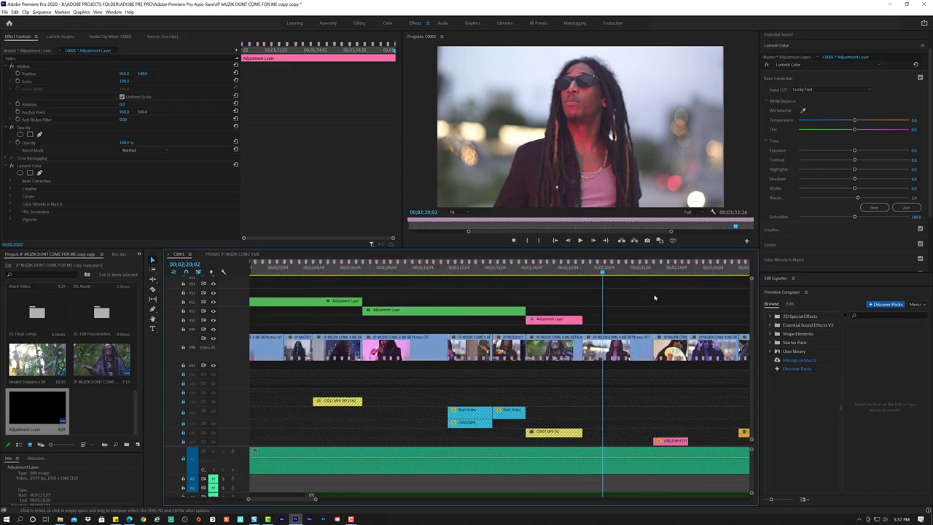
scroll(654, 297, "up", 1)
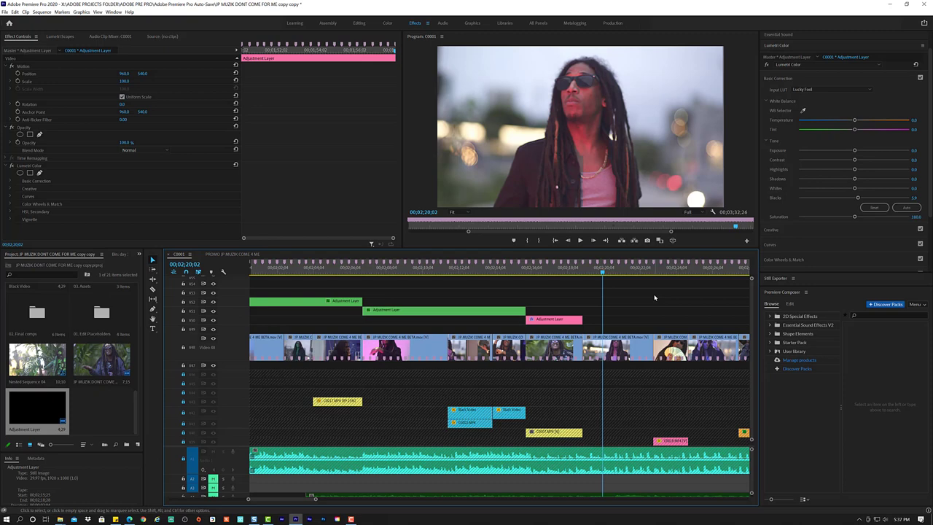
Razor the V52 green layer, copy the piece onto V51 after the pink layer, extend to about 02:24.
left_click(291, 303)
left_click(301, 306)
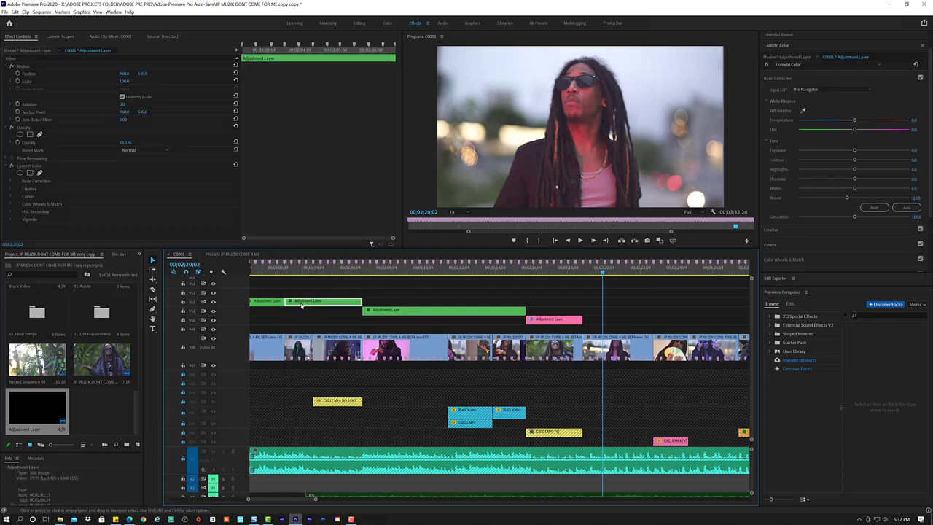
left_click_drag(302, 305, 604, 312)
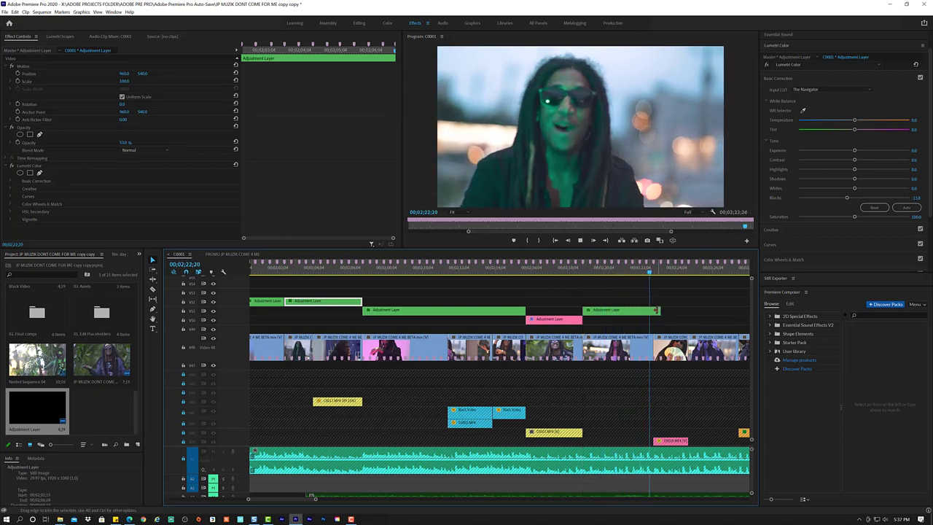
key("space")
mouse_move(657, 309)
left_mouse_down()
mouse_move(732, 299)
mouse_move(737, 310)
left_mouse_up()
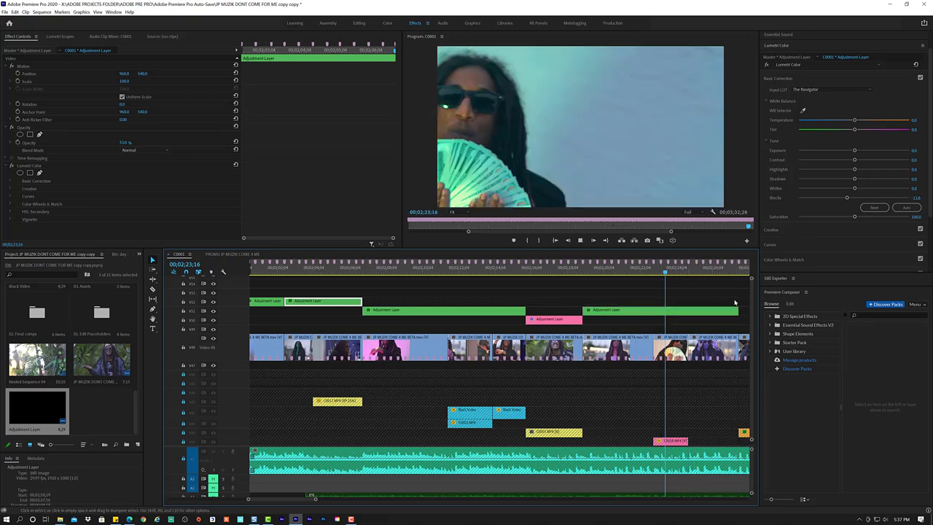
key("space")
key("minus")
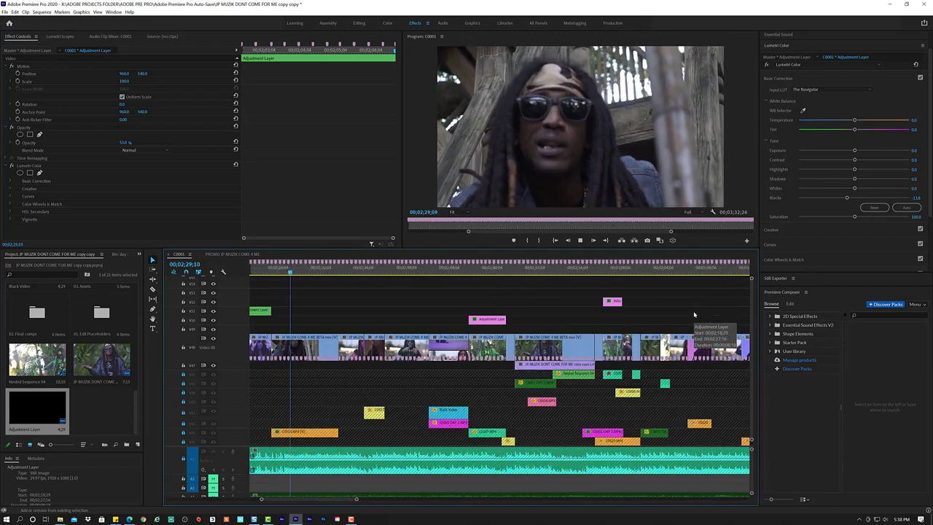
Razor the V51 green adjustment layer and copy the right piece later onto a higher track.
key("space")
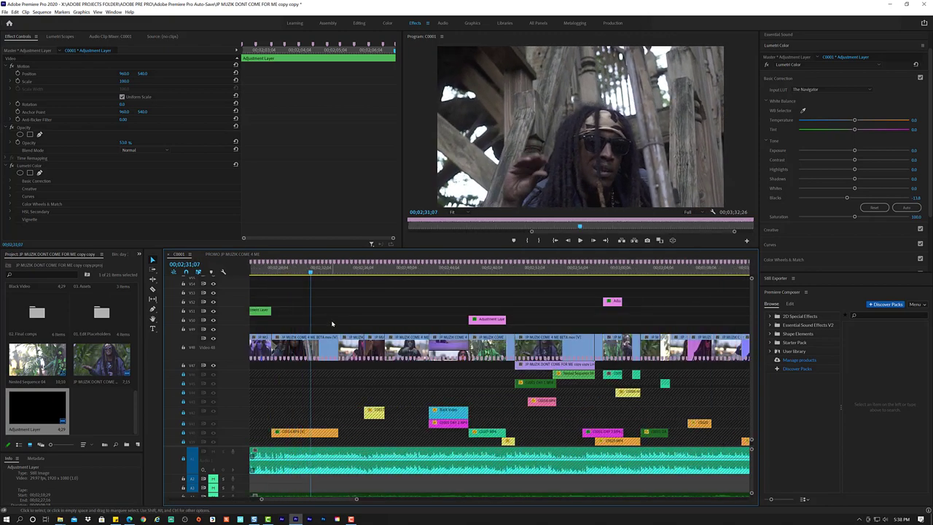
scroll(328, 321, "up", 2)
scroll(321, 319, "up", 2)
scroll(313, 317, "up", 2)
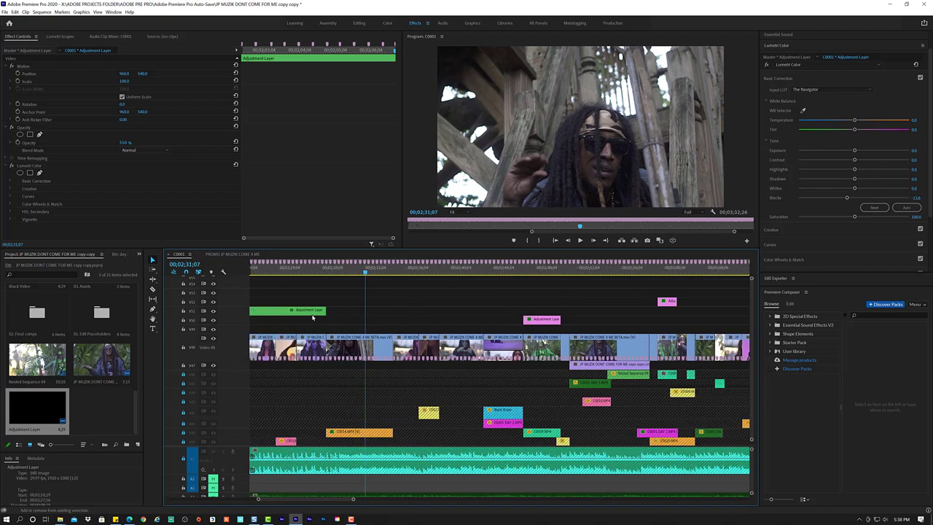
key("c")
left_click(298, 311)
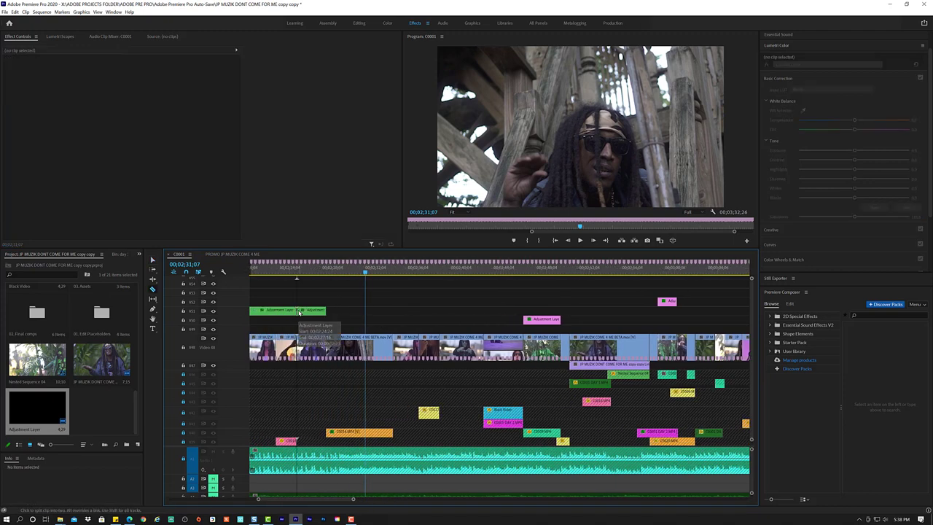
key("v")
left_click(305, 312)
left_click_drag(308, 311, 522, 312)
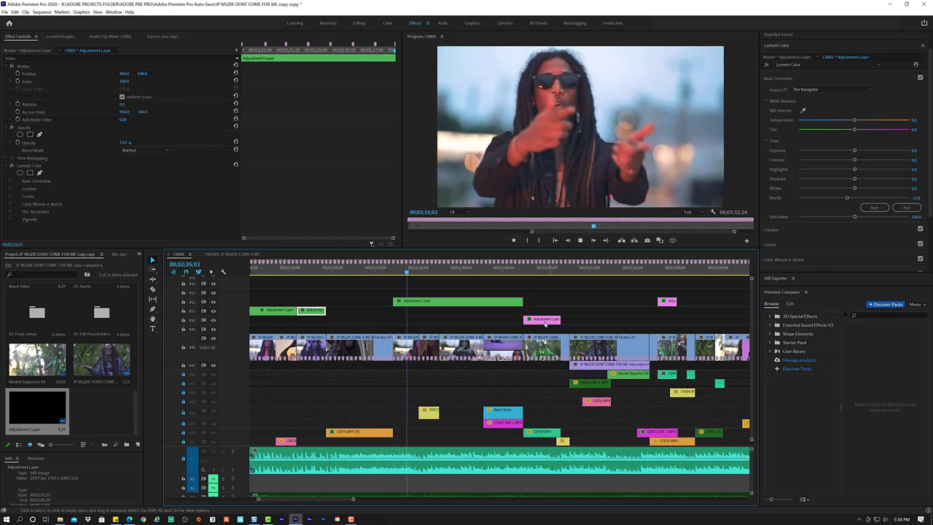
Play back and scroll through the stacked layers, stopping at 00;02;47;03.
key("space")
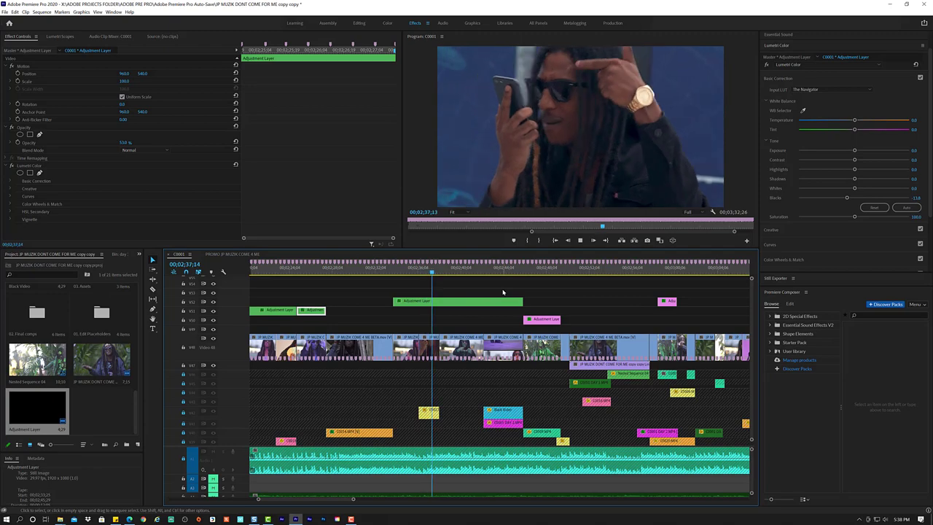
scroll(503, 292, "down", 2)
scroll(503, 292, "down", 2)
scroll(503, 293, "down", 2)
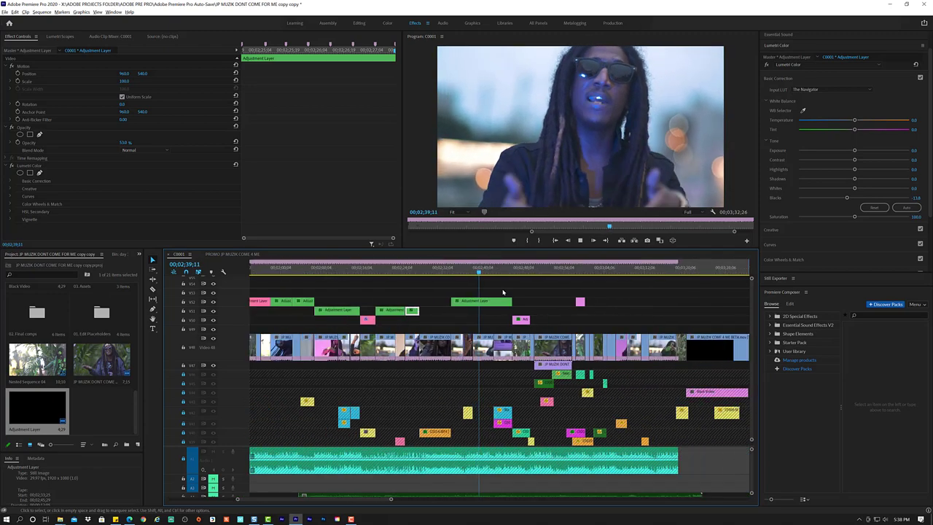
scroll(504, 292, "up", 2)
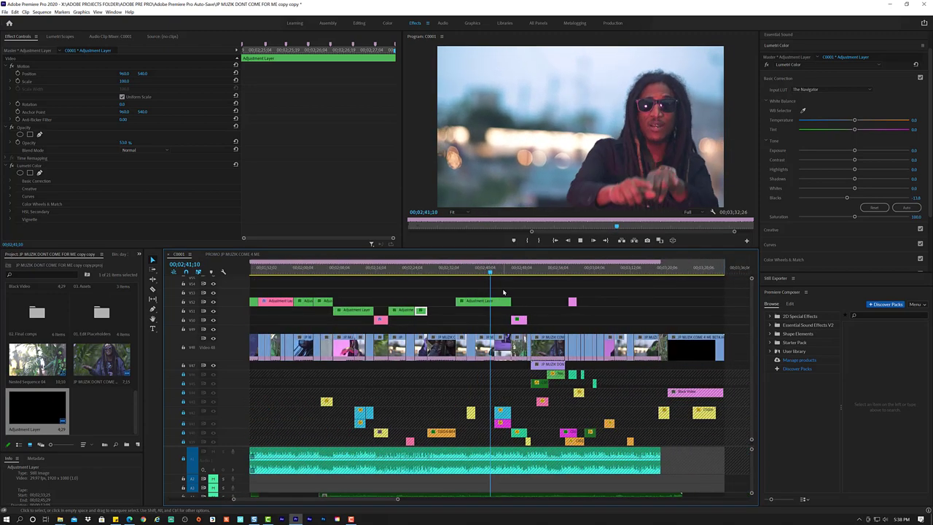
scroll(466, 295, "up", 1)
scroll(437, 296, "up", 2)
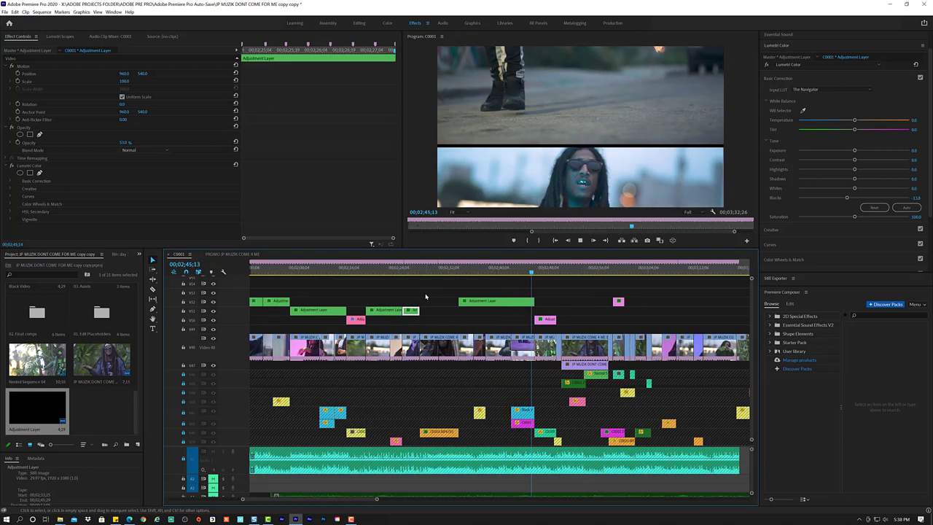
key("space")
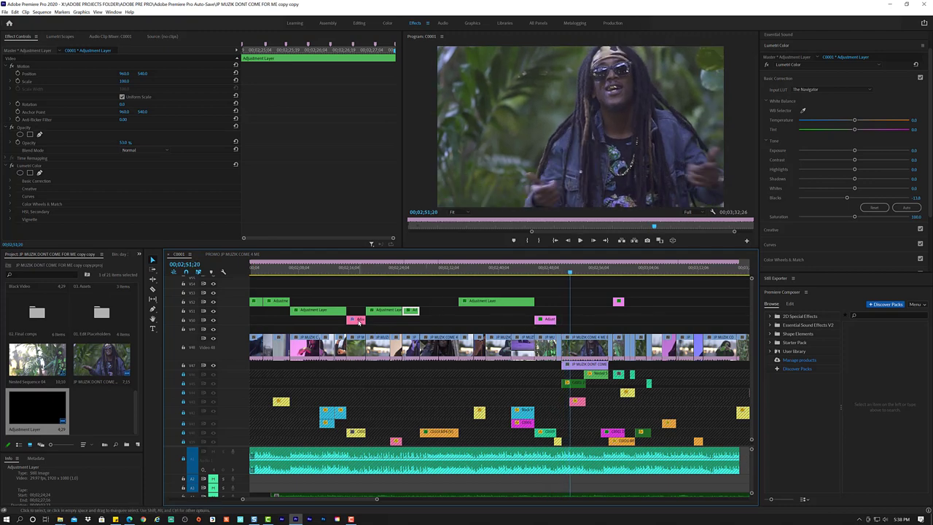
Copy the small pink adjustment layer onto V53 after the green layer, spanning roughly 02:49–03:00, and review it.
left_click(360, 320)
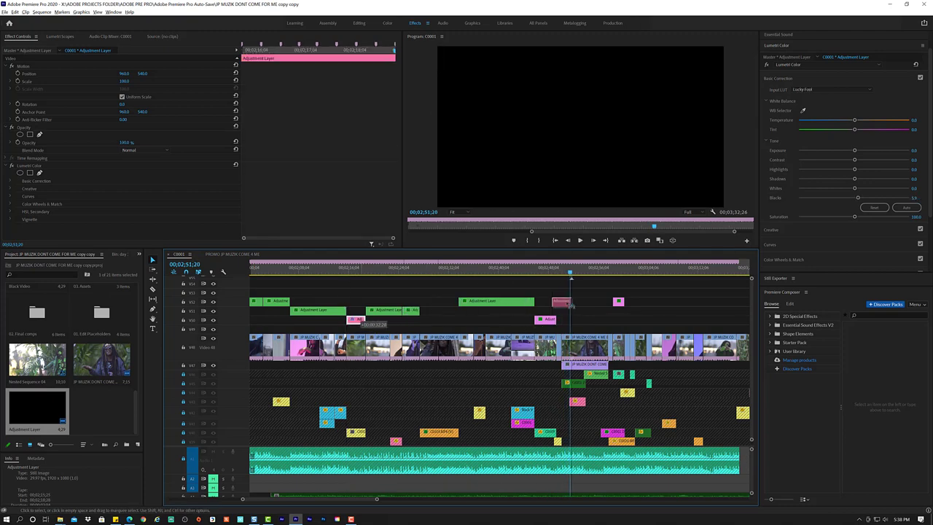
left_click_drag(384, 315, 610, 297)
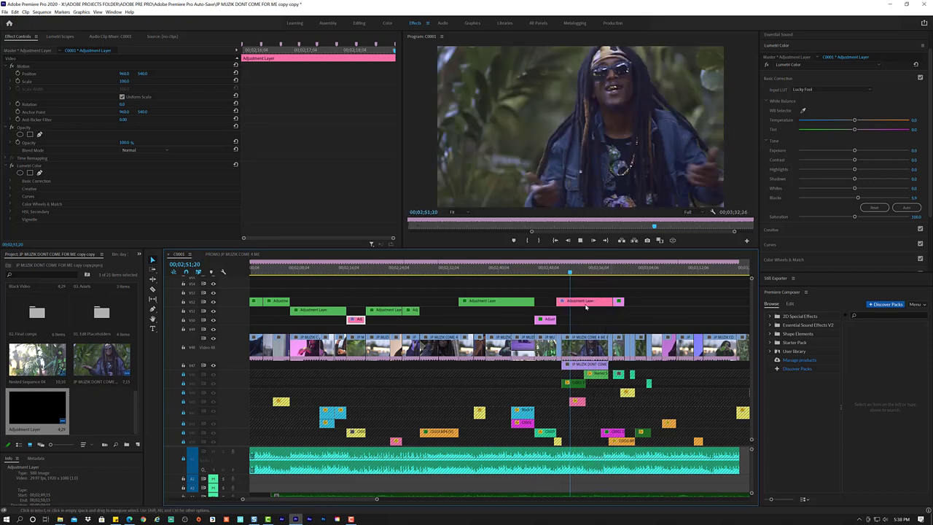
left_click(553, 272)
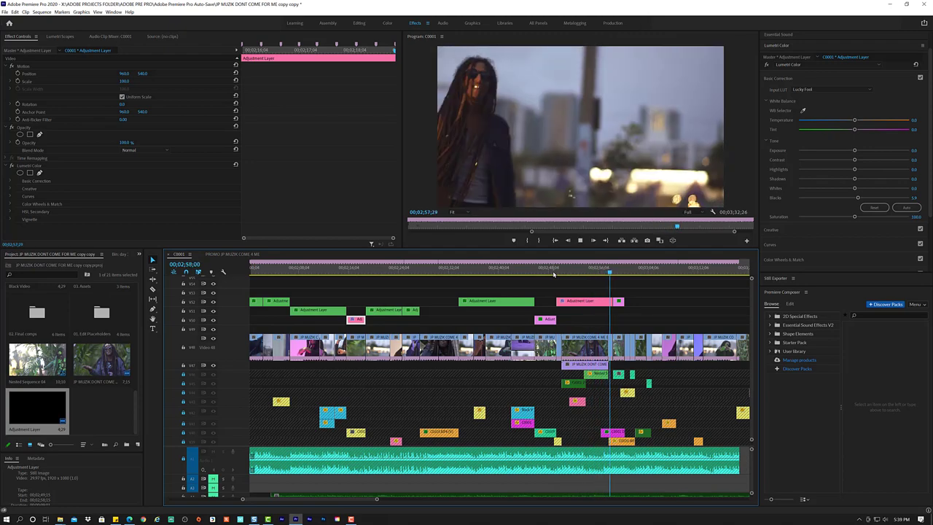
key("space")
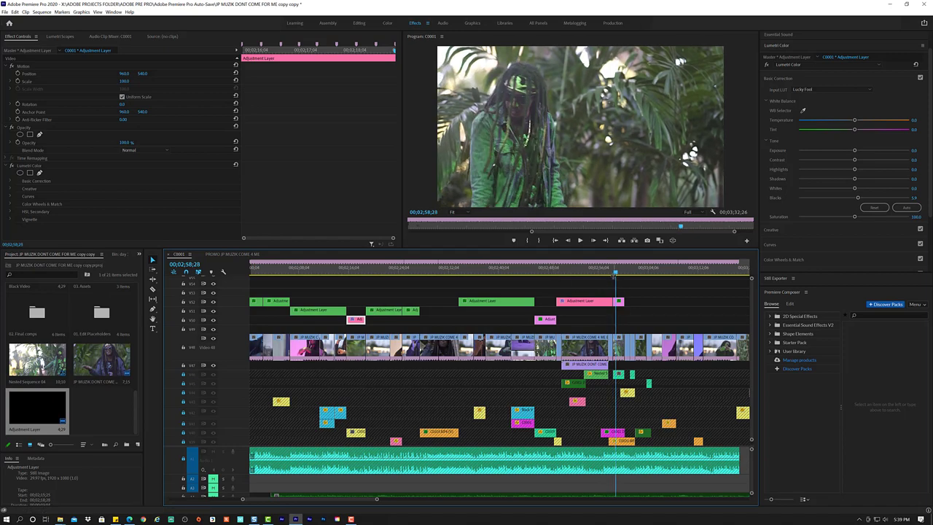
left_click(612, 270)
key("space")
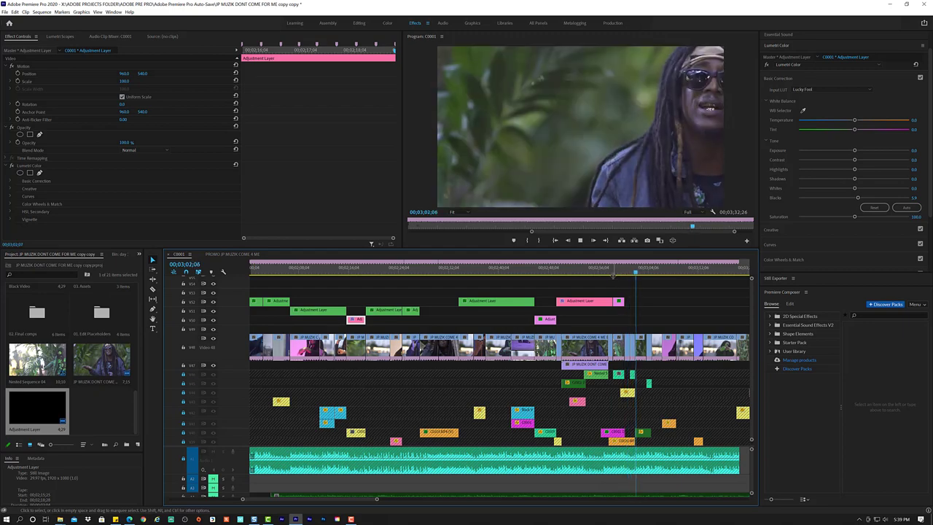
key("space")
key("space")
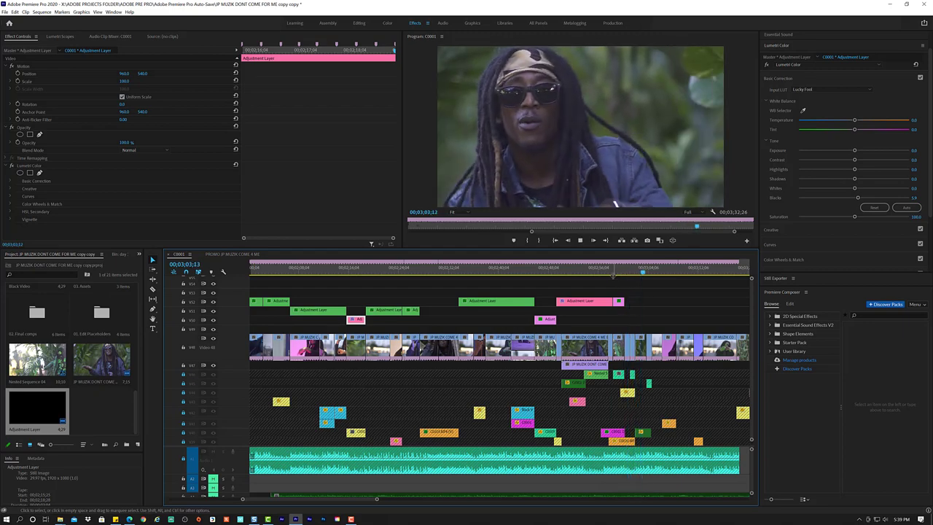
left_click_drag(612, 273, 599, 274)
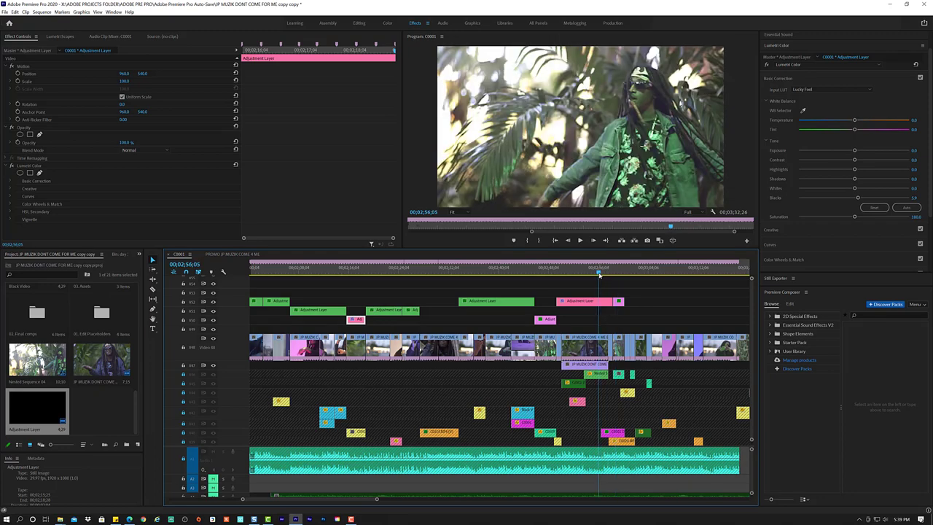
Zoom into the timeline and play and scrub the adjustment layers between 02;57 and 02;59.
scroll(599, 274, "down", 2)
scroll(599, 274, "down", 2)
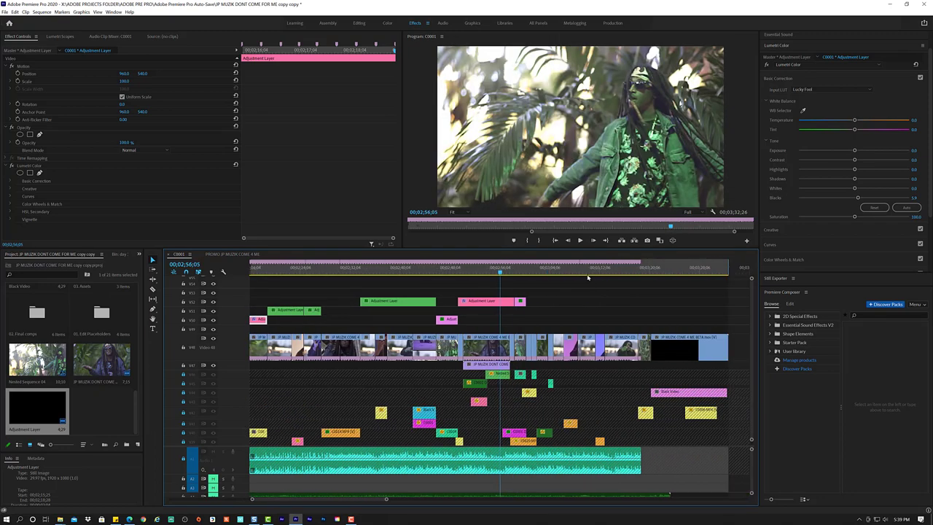
key("alt+space")
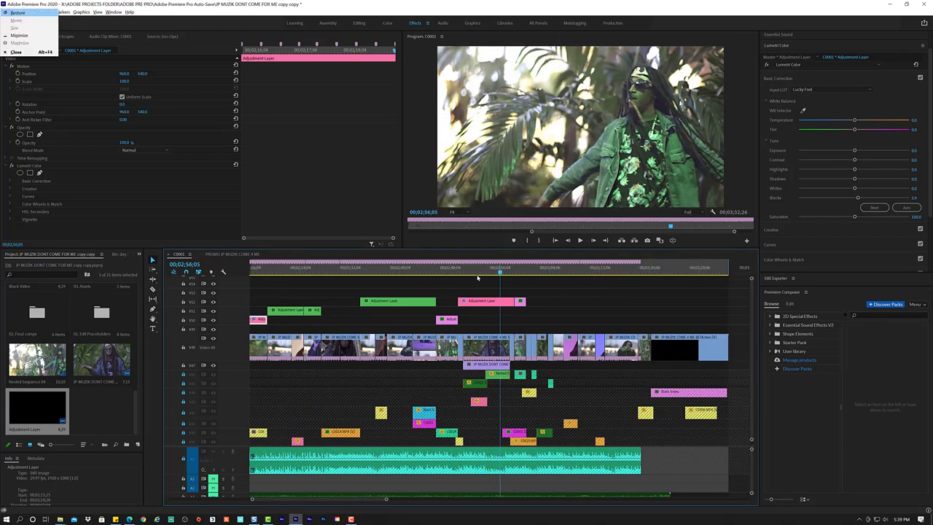
key("Escape")
scroll(478, 278, "up", 2)
scroll(480, 277, "up", 2)
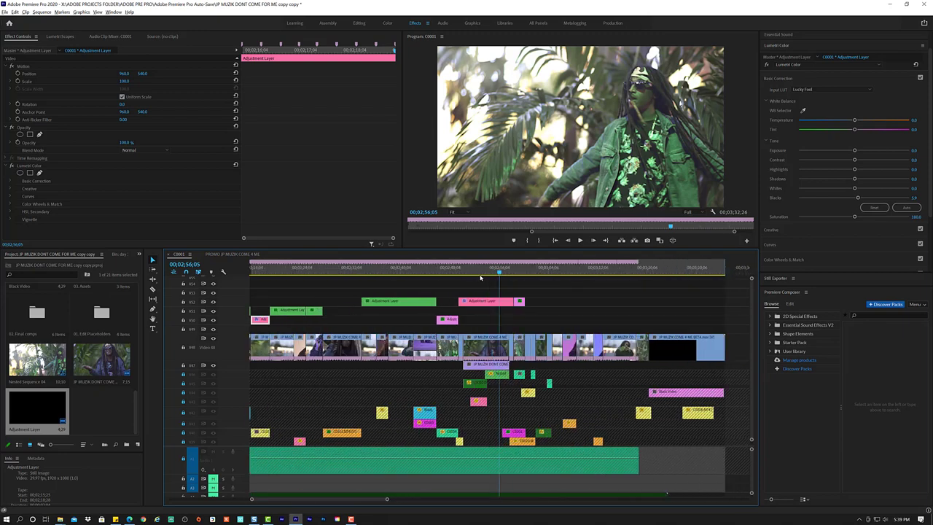
scroll(482, 277, "up", 2)
scroll(485, 278, "up", 2)
scroll(485, 277, "up", 2)
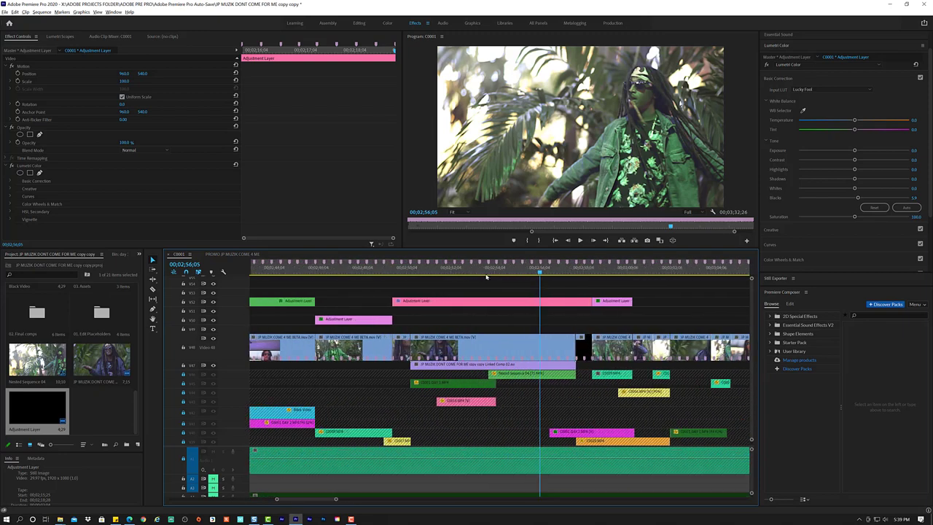
scroll(486, 277, "up", 2)
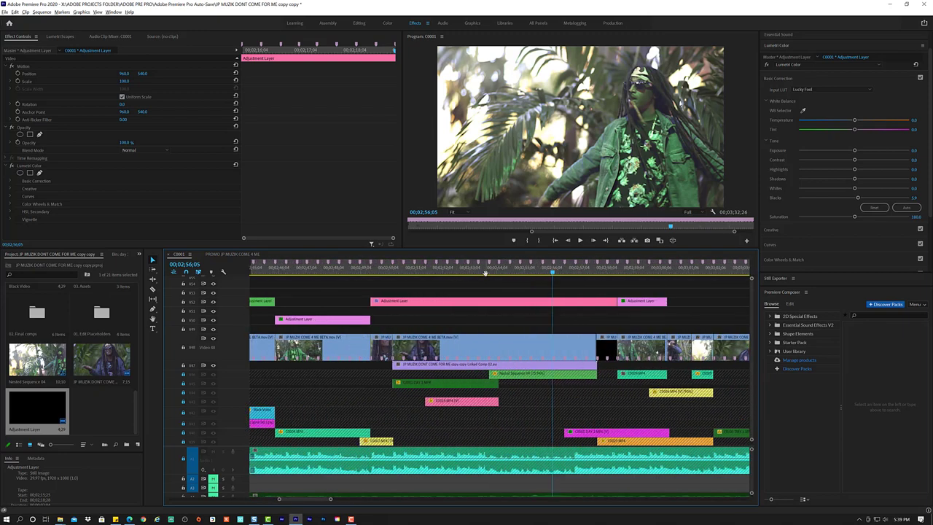
key("space")
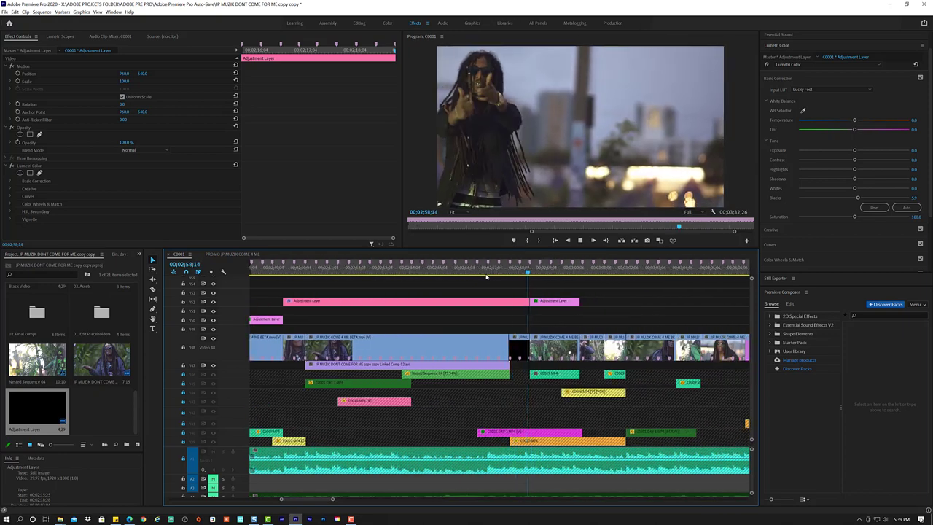
key("space")
left_click_drag(490, 277, 532, 273)
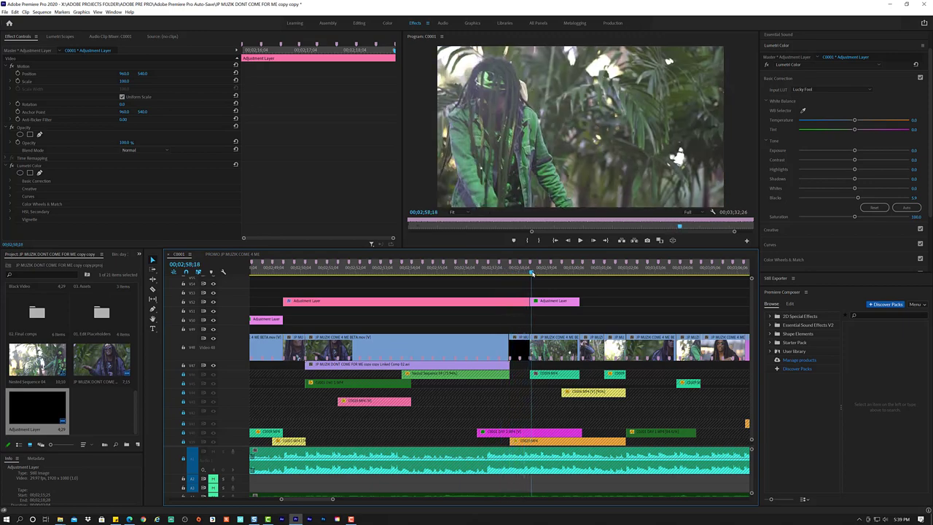
mouse_move(532, 273)
left_mouse_down()
mouse_move(566, 275)
mouse_move(519, 285)
left_mouse_up()
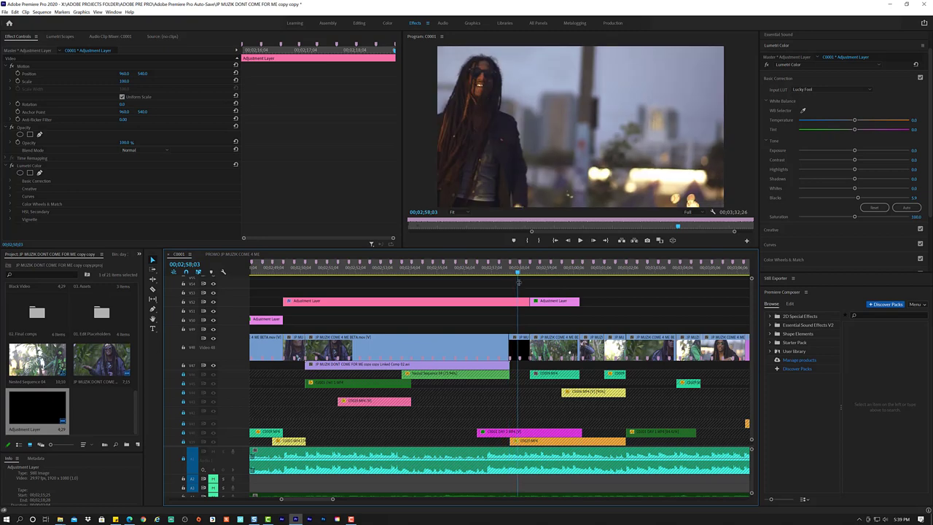
scroll(518, 281, "up", 1)
scroll(519, 282, "down", 4)
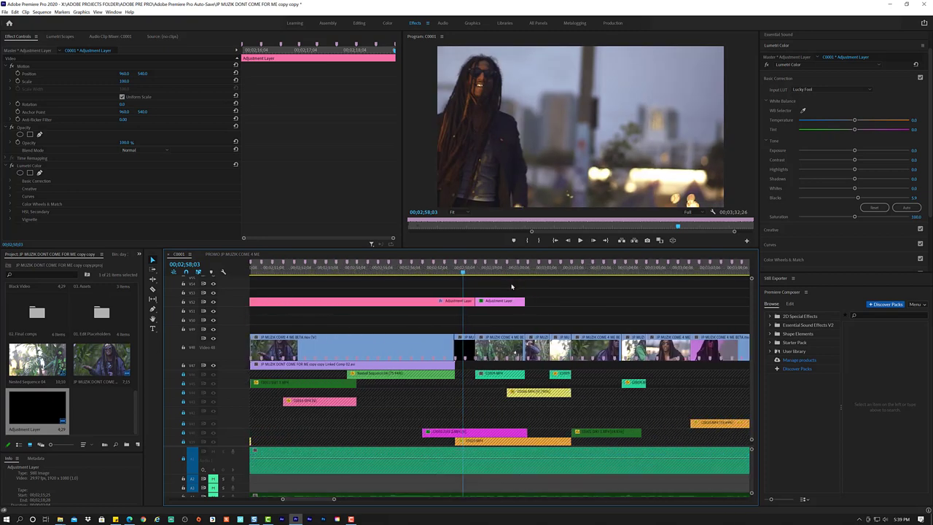
Move the small adjustment layer later and lengthen the pink layers' ends, reviewing each trim.
key("c")
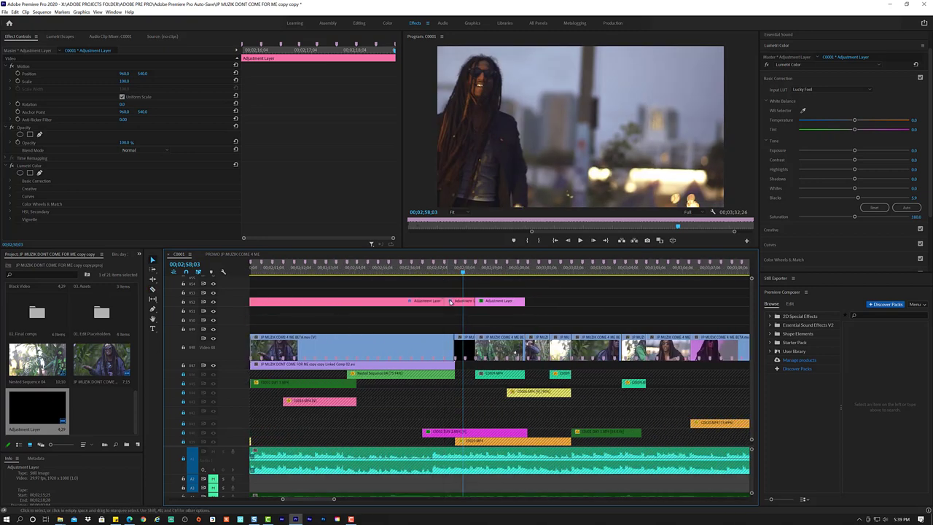
mouse_move(455, 301)
left_mouse_down()
mouse_move(672, 286)
mouse_move(660, 303)
left_mouse_up()
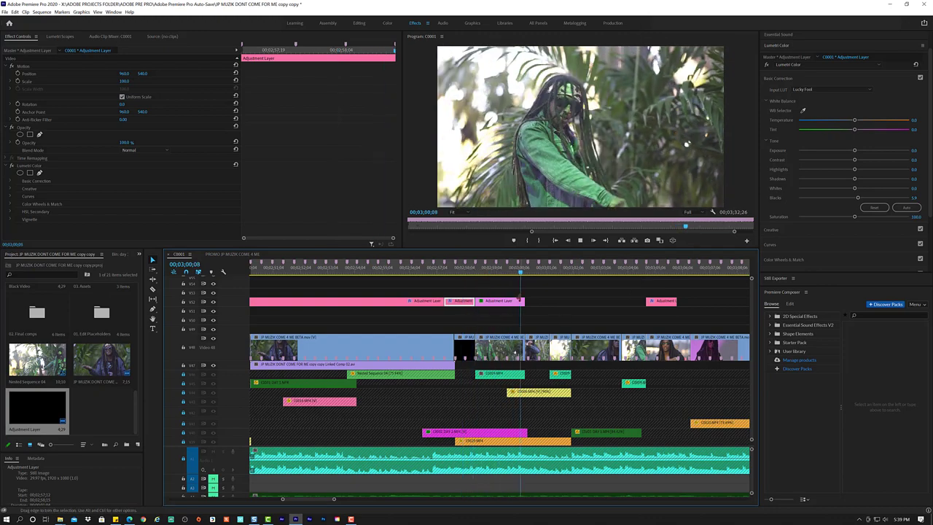
key("space")
left_click_drag(523, 300, 621, 301)
key("space")
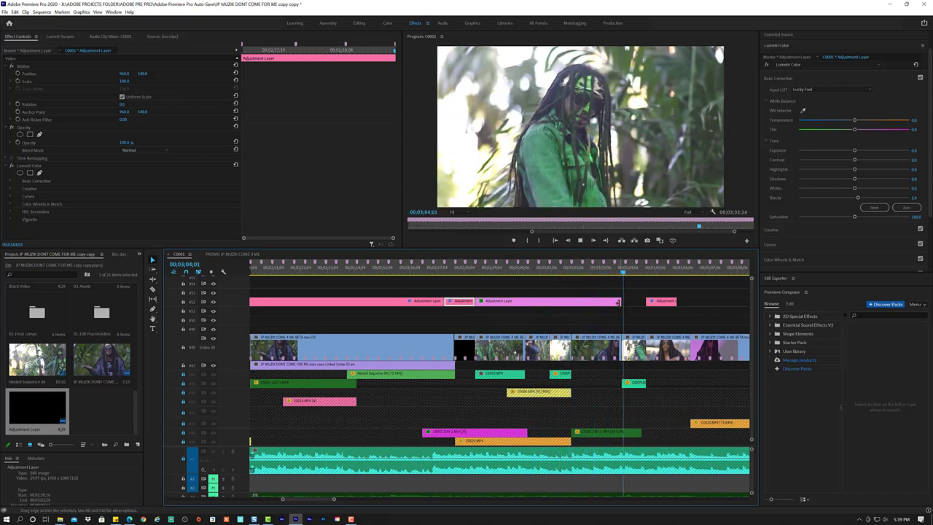
key("space")
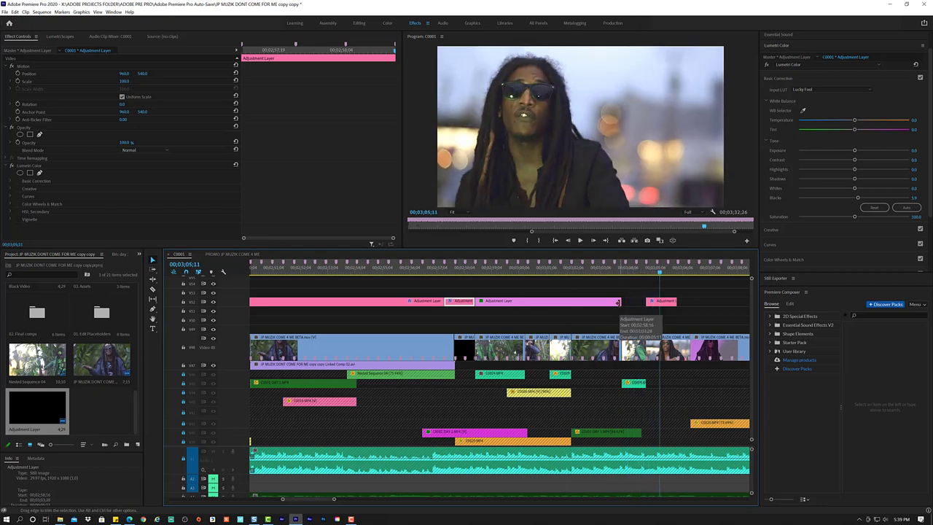
left_click_drag(619, 302, 643, 300)
key("space")
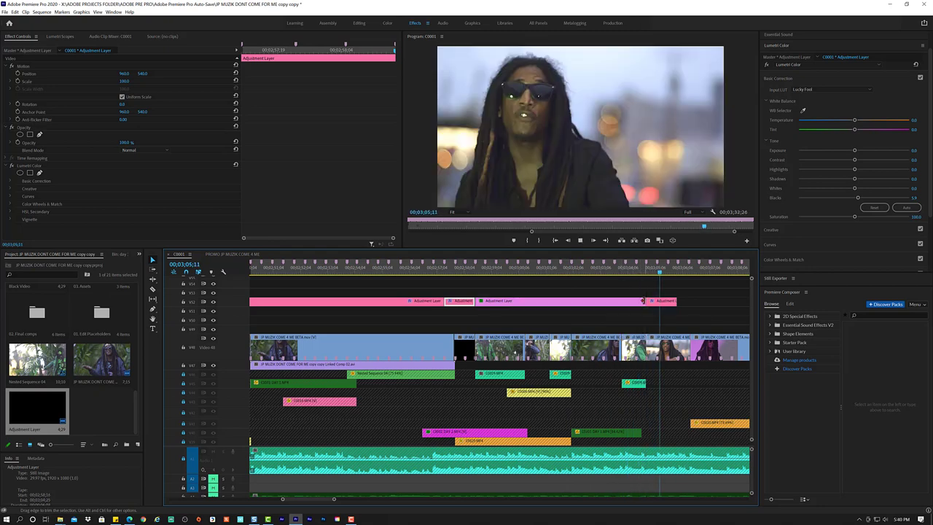
key("space")
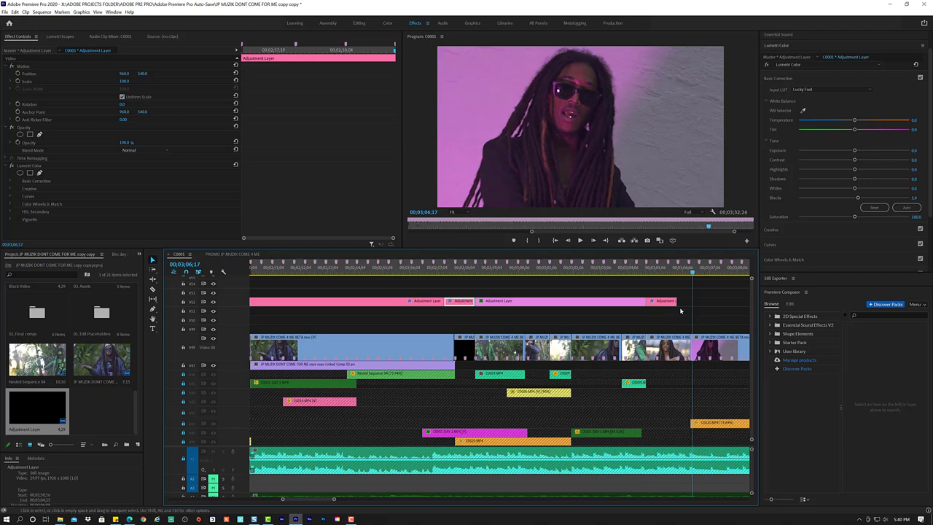
left_click_drag(675, 299, 721, 299)
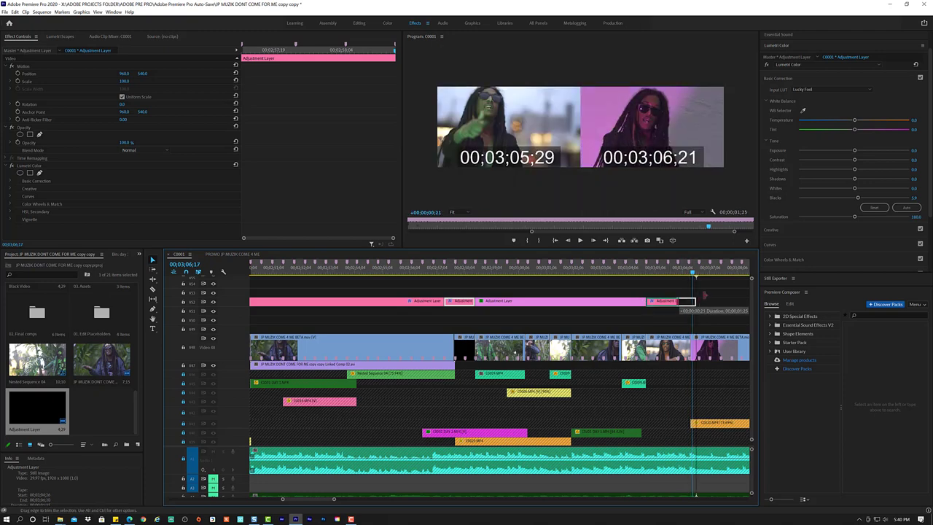
key("space")
key("space")
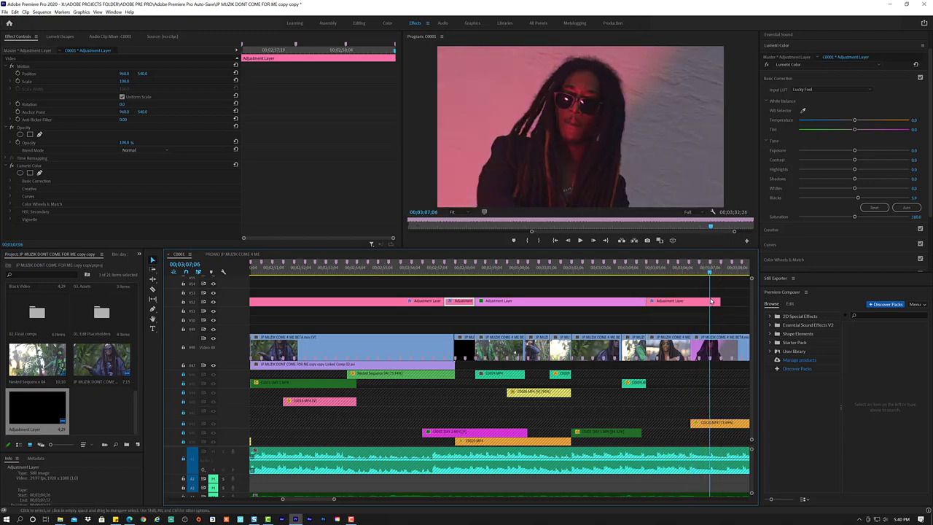
key("space")
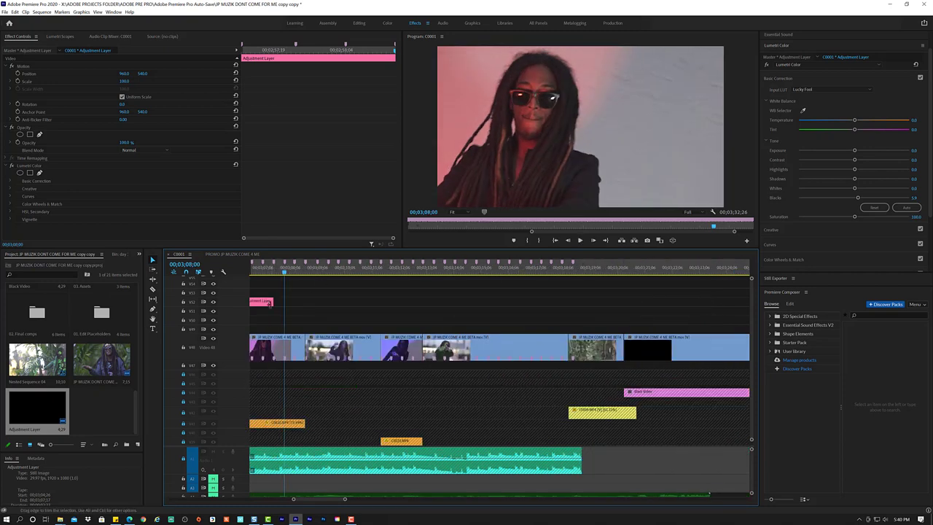
Extend the short V3 adjustment layer, split it, and move the second piece much later.
left_click_drag(269, 302, 300, 300)
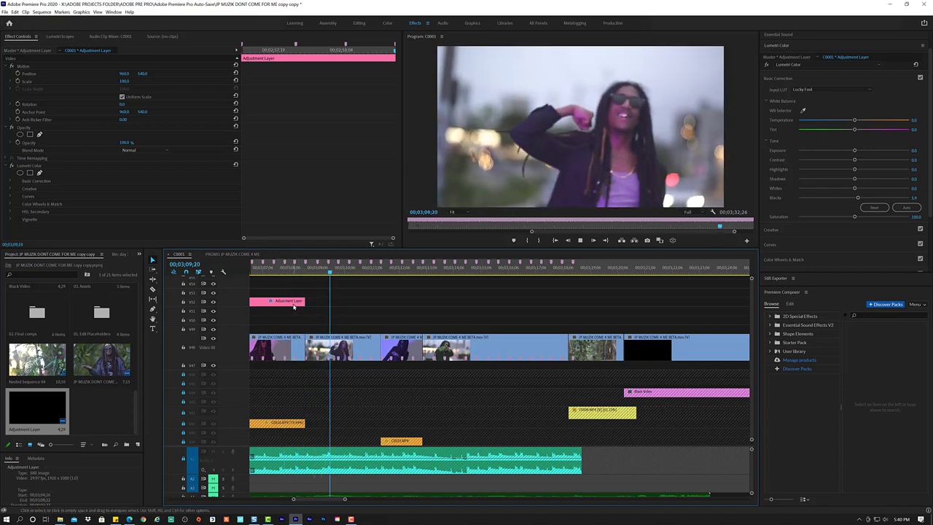
key("space")
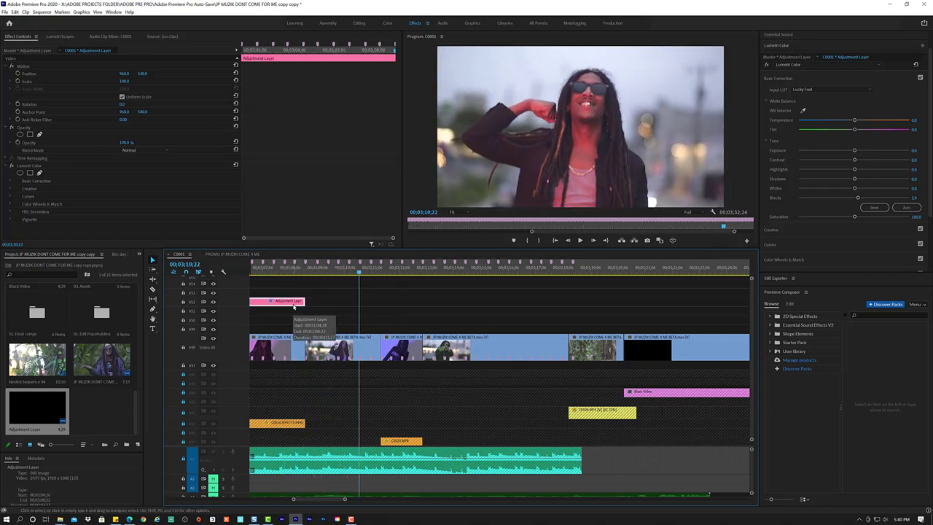
key("c")
left_click(284, 302)
key("v")
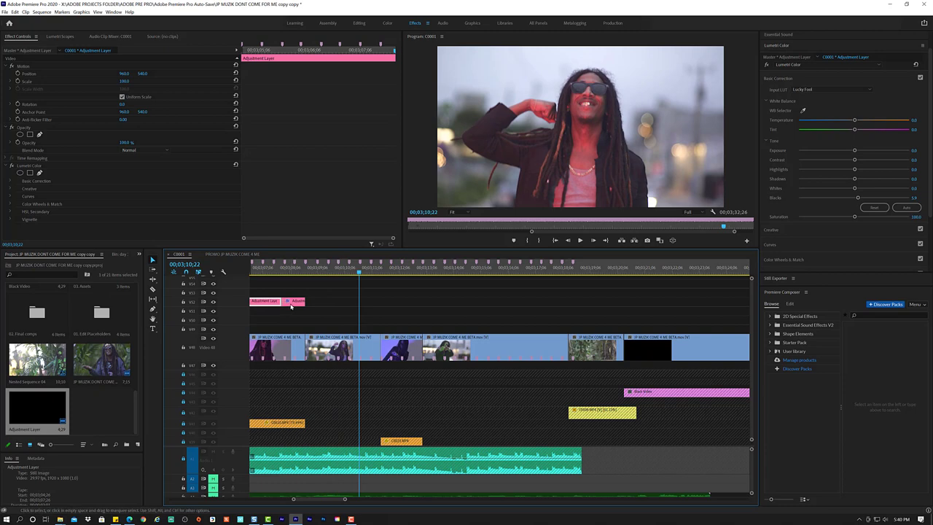
left_click(291, 304)
mouse_move(295, 301)
left_mouse_down()
mouse_move(581, 307)
mouse_move(624, 299)
left_mouse_up()
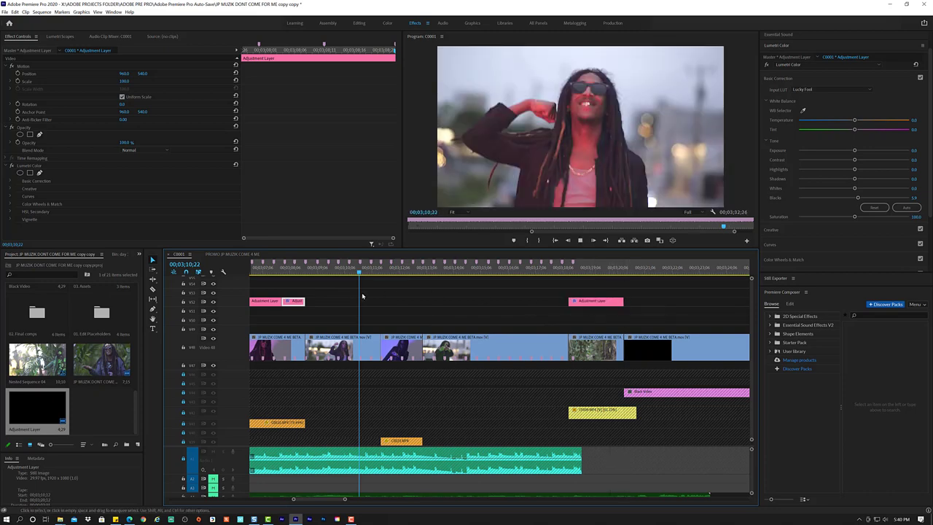
key("space")
left_click(286, 275)
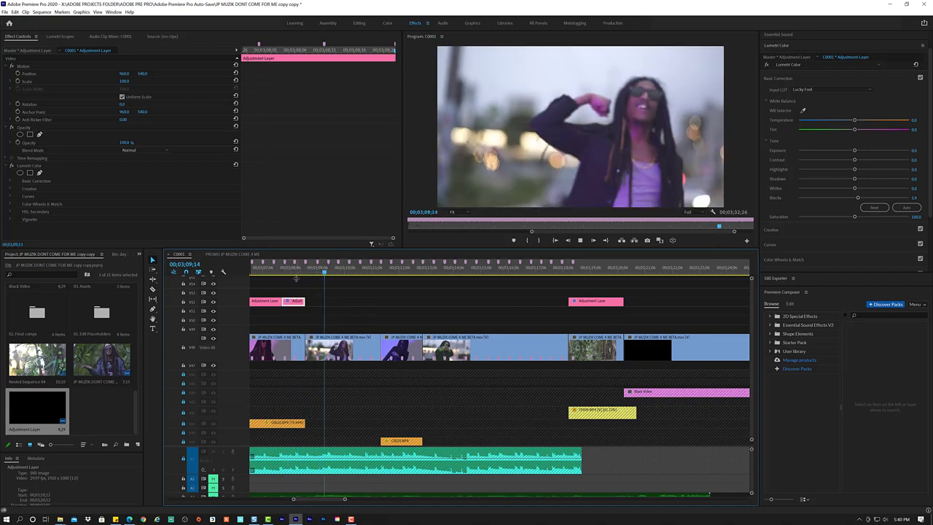
key("space")
Stretch the first piece from about 03:08 to 03:18 to meet the moved one, then adjust Lumetri Blacks.
left_click_drag(302, 301, 567, 290)
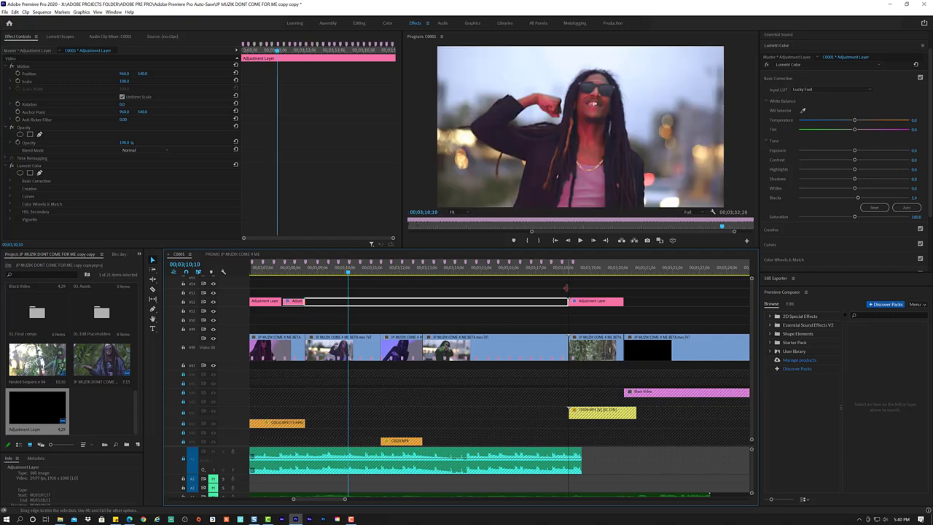
key("space")
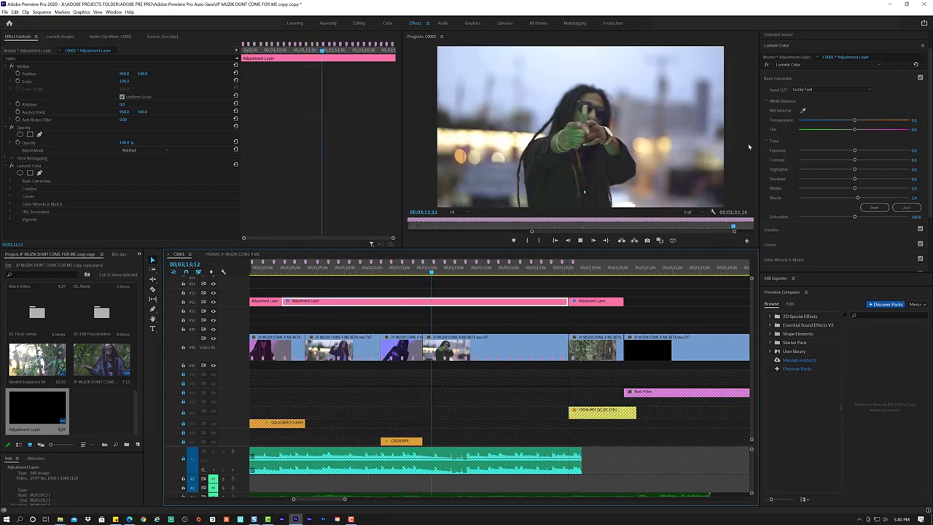
key("space")
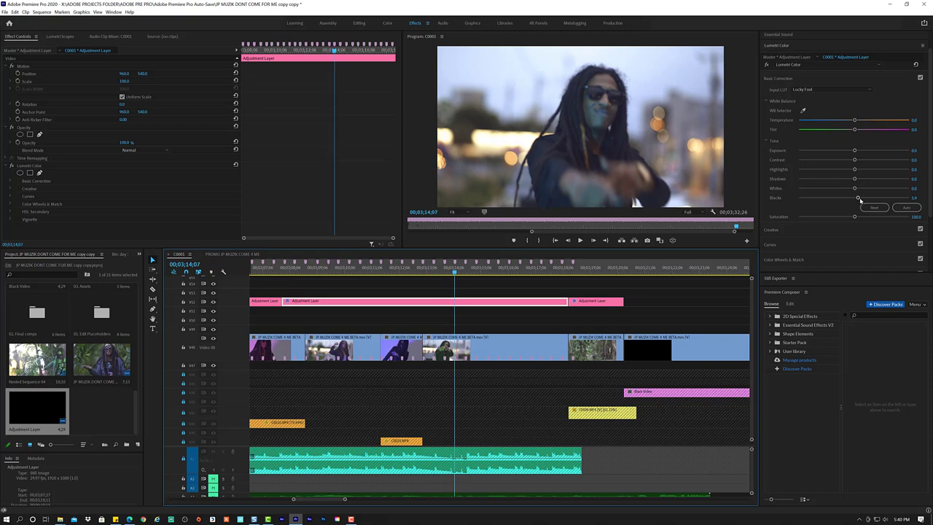
left_click_drag(859, 198, 861, 199)
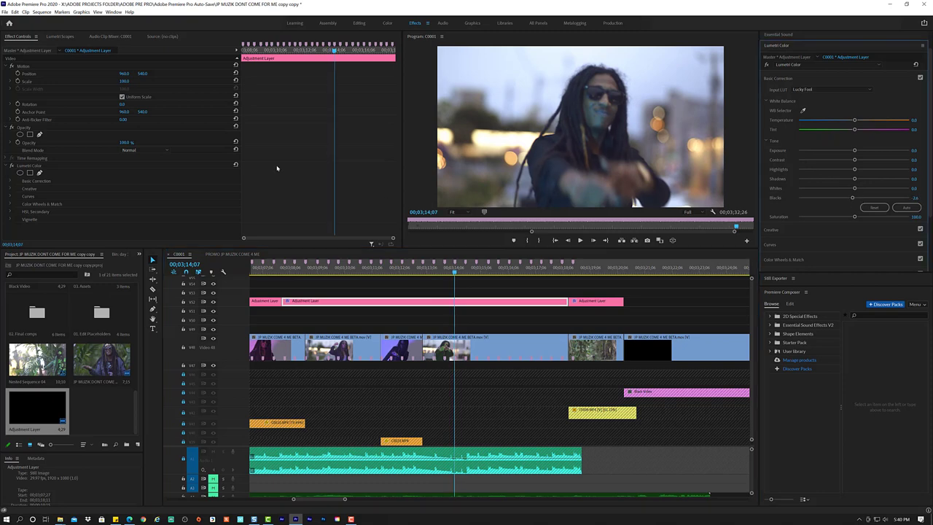
Show the color scopes and replay the section from about 03;07;26, rewinding to 03;18;07 to replay.
left_click(62, 38)
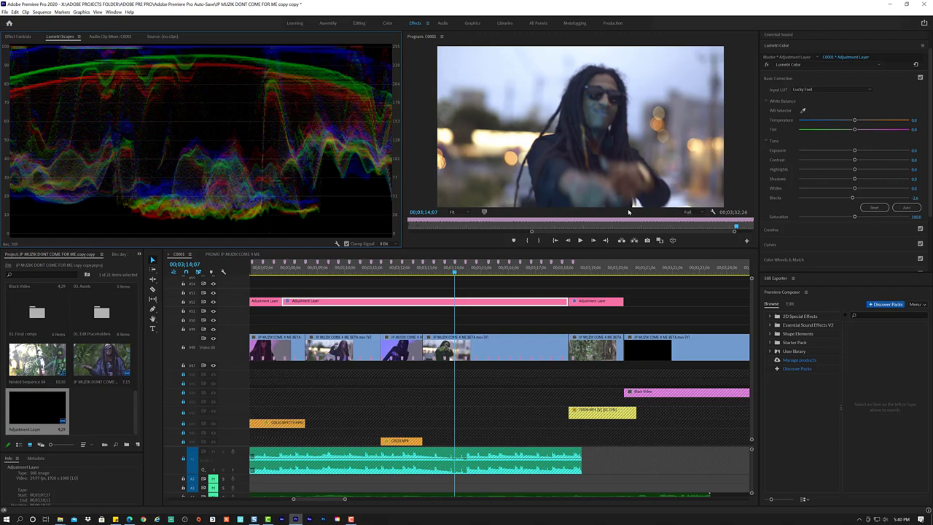
left_click_drag(314, 270, 277, 271)
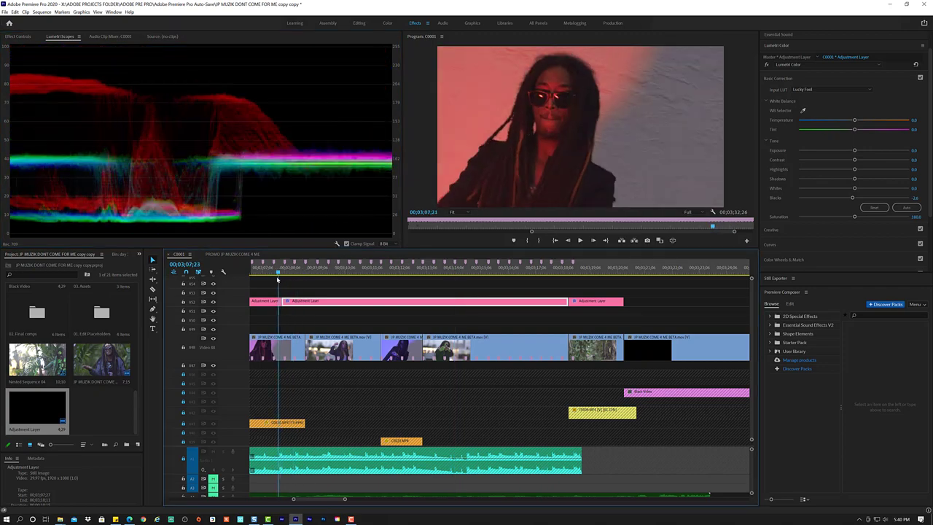
key("space")
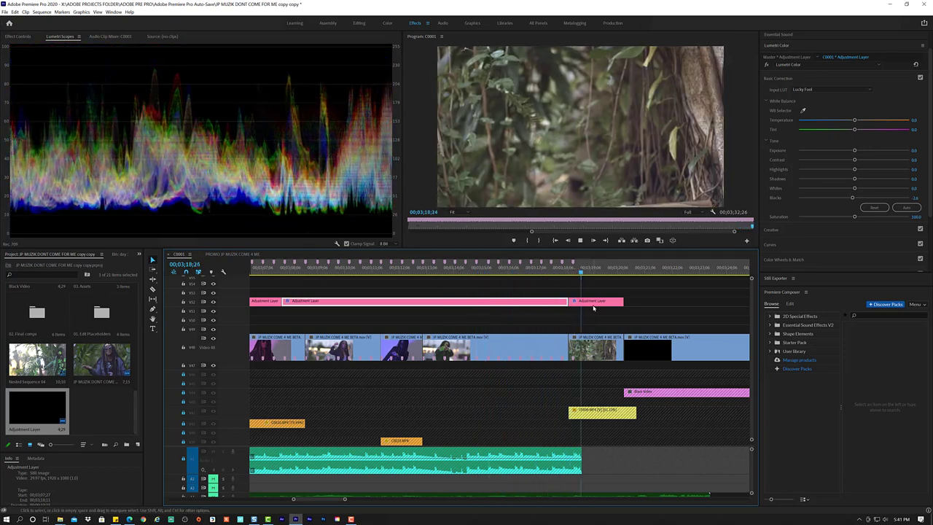
key("space")
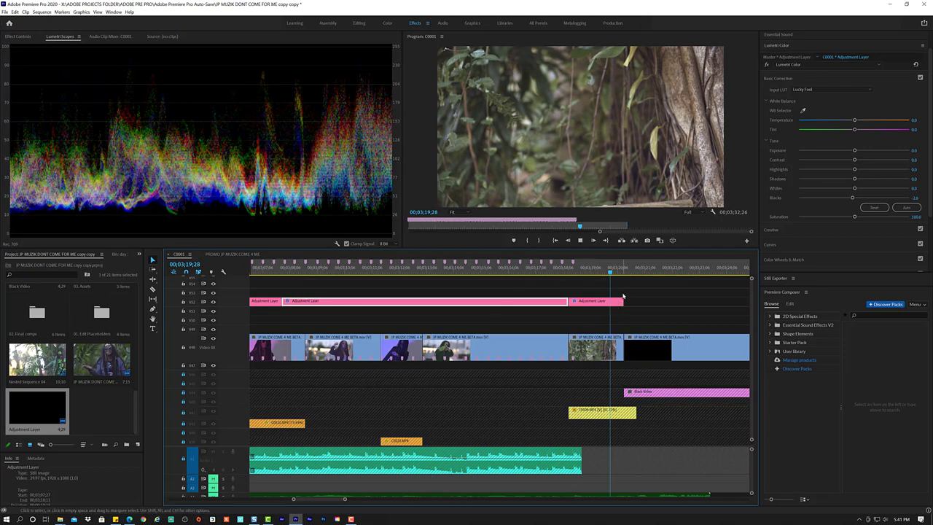
left_click(561, 267)
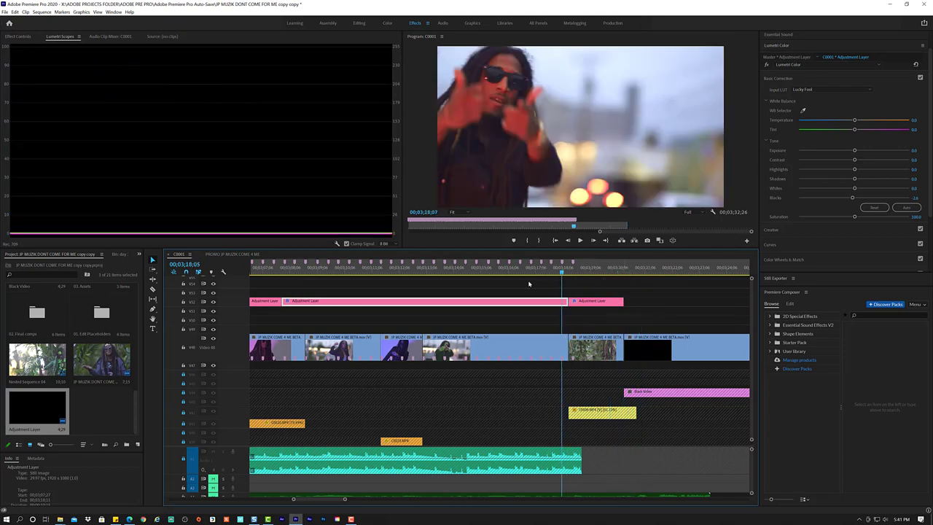
key("space")
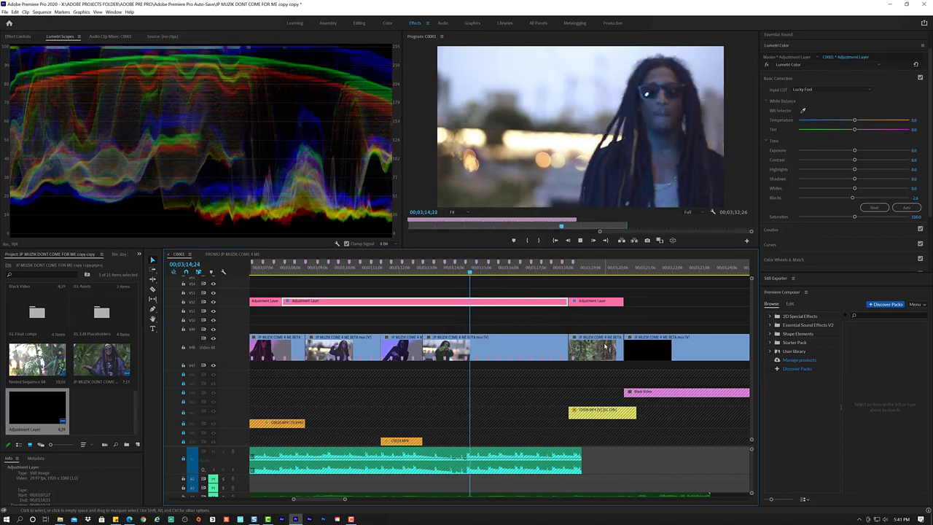
Browse the Premiere Composer categories: Starter Pack, Shape Elements, Essential Sound Effects V2, 2D Special Effects, User.
left_click(817, 312)
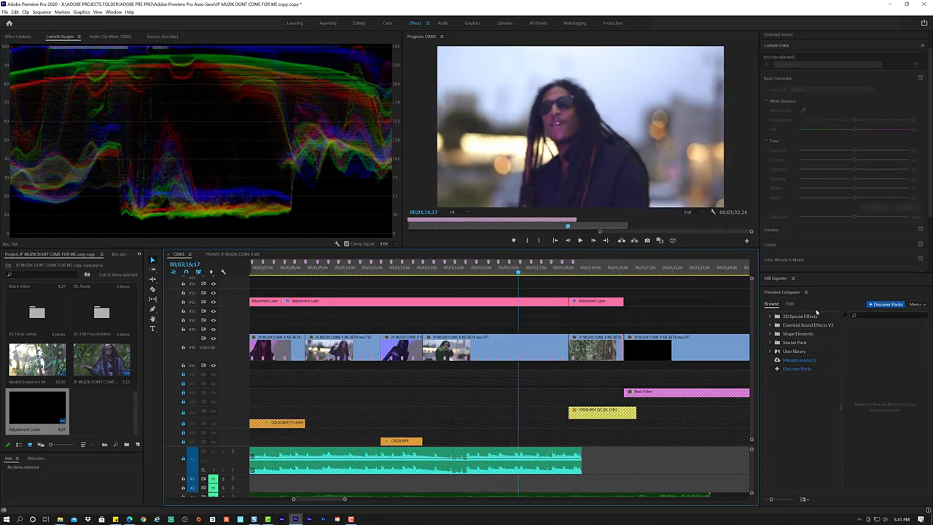
left_click(805, 346)
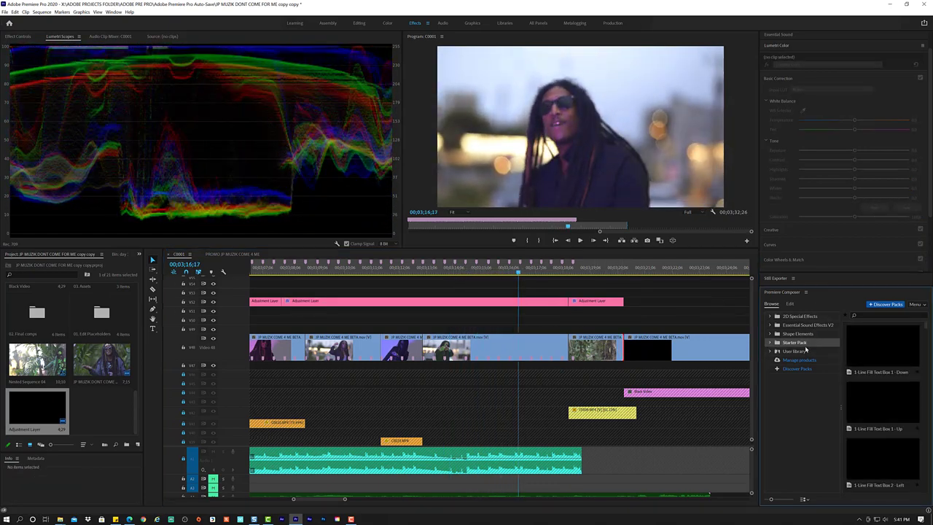
left_click(792, 334)
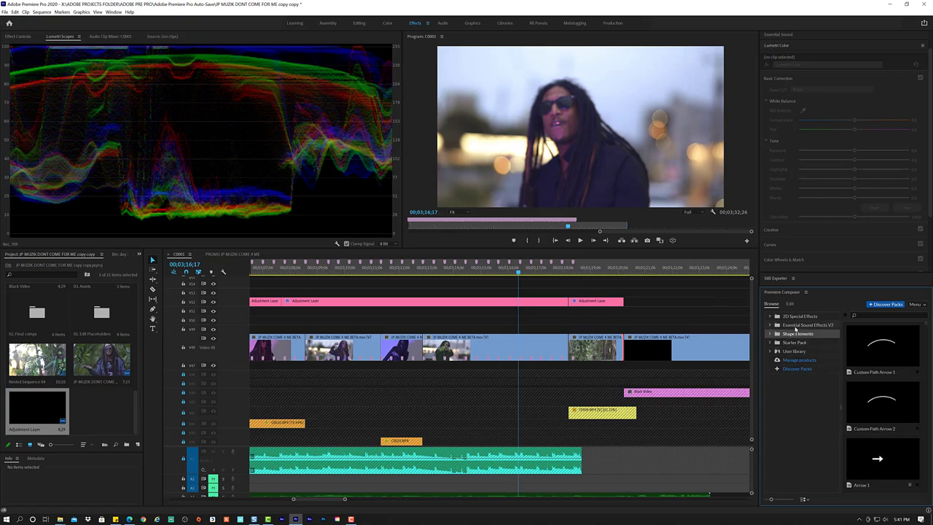
left_click(794, 326)
left_click(784, 317)
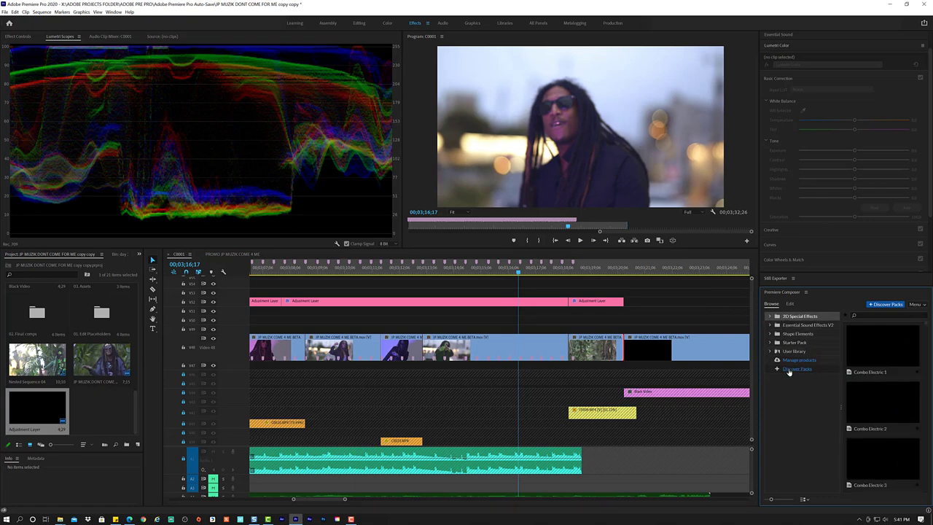
left_click(794, 353)
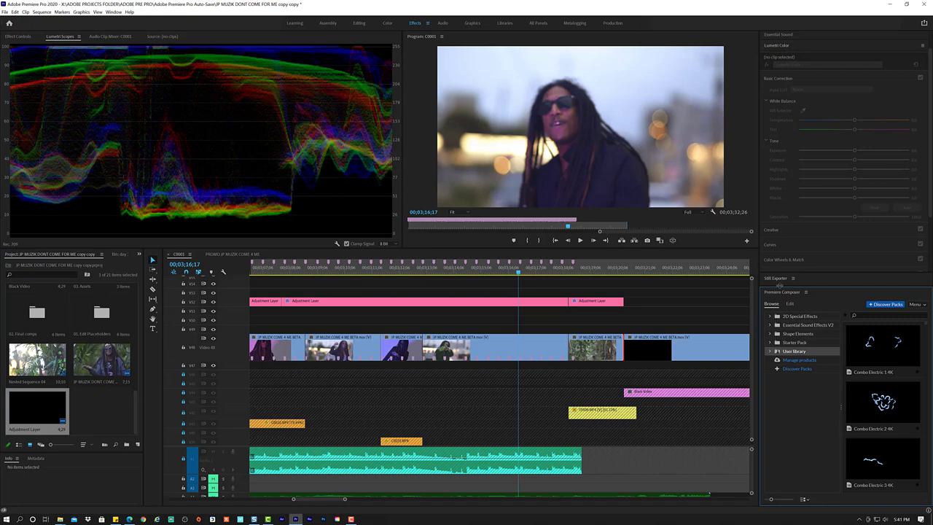
scroll(792, 232, "up", 1)
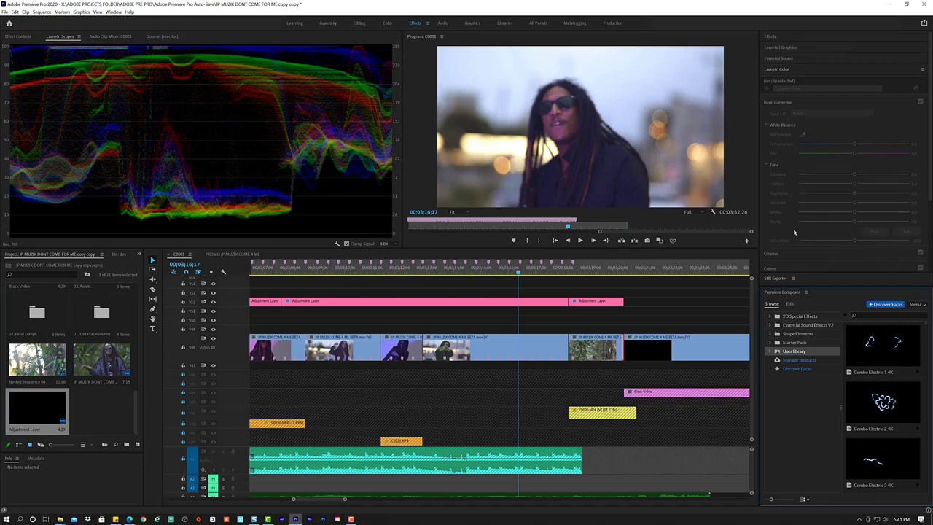
Open the Motion Bro v3.2 extension panel from the Extensions list.
left_click(111, 12)
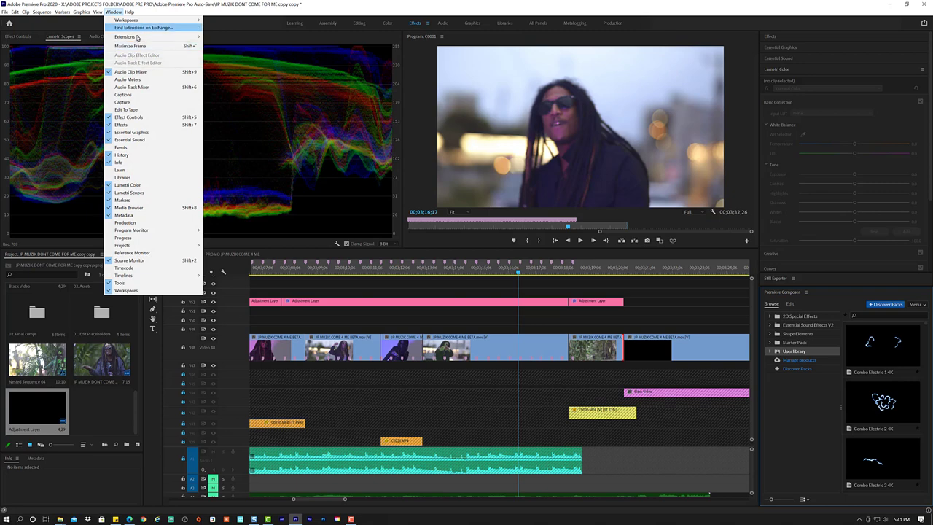
mouse_move(146, 37)
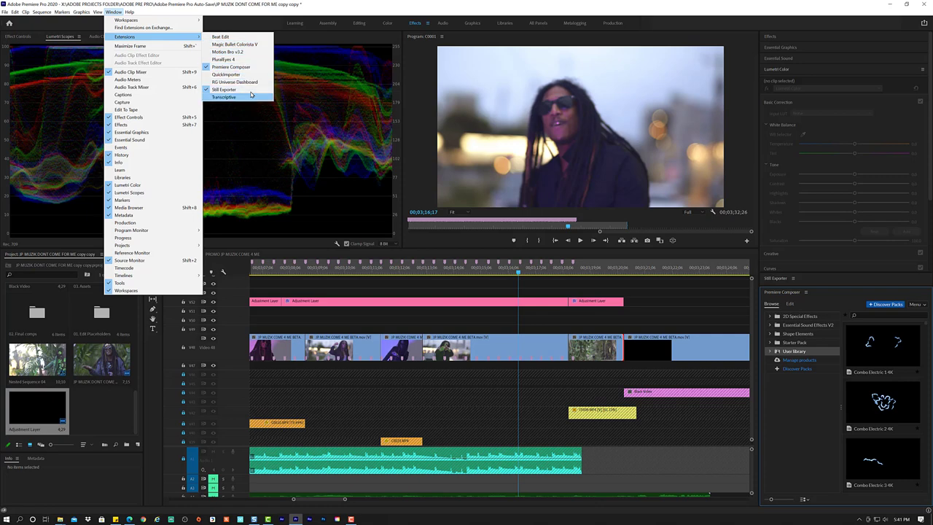
left_click(261, 54)
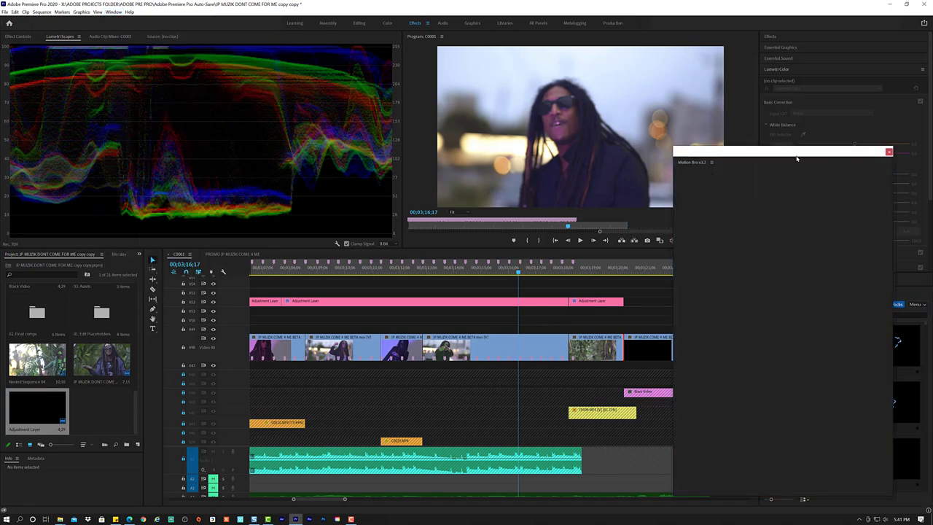
Dock the floating Motion Bro panel in the Premiere Composer panel group.
left_click_drag(797, 157, 651, 199)
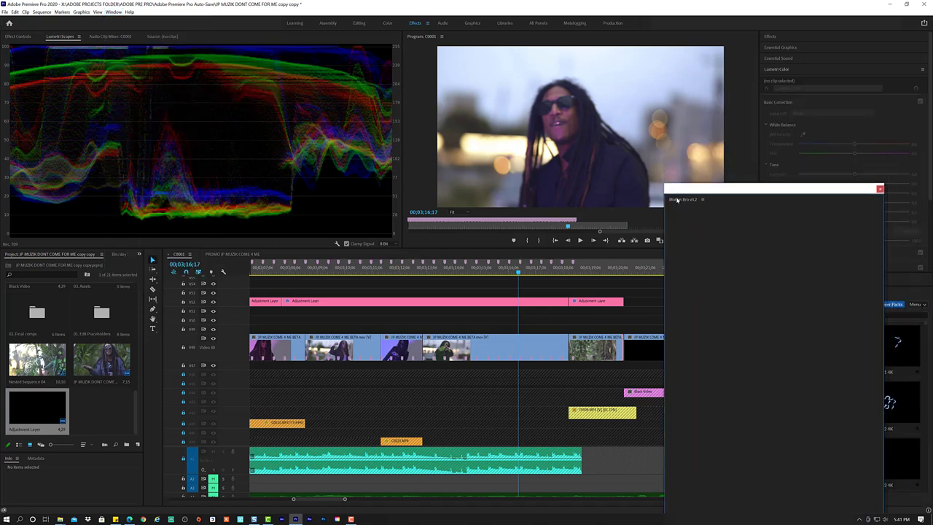
left_click_drag(716, 193, 447, 128)
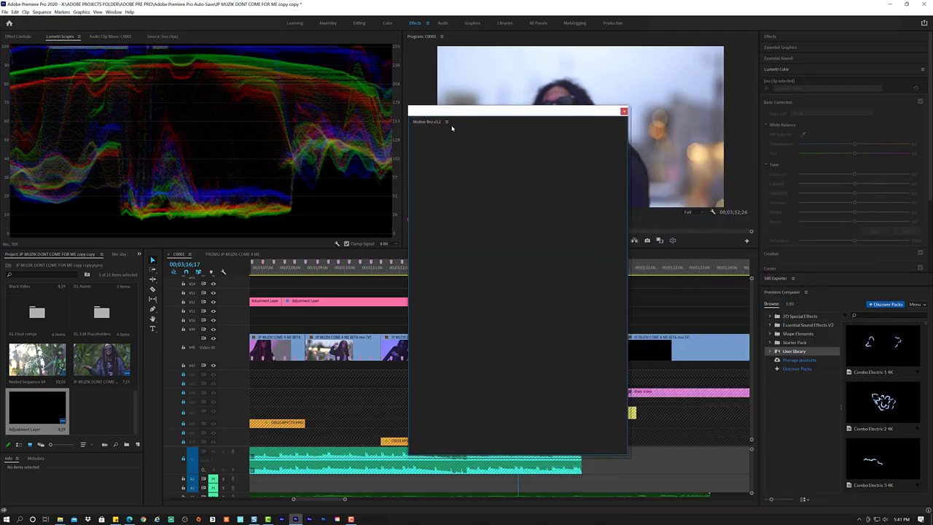
left_click(446, 122)
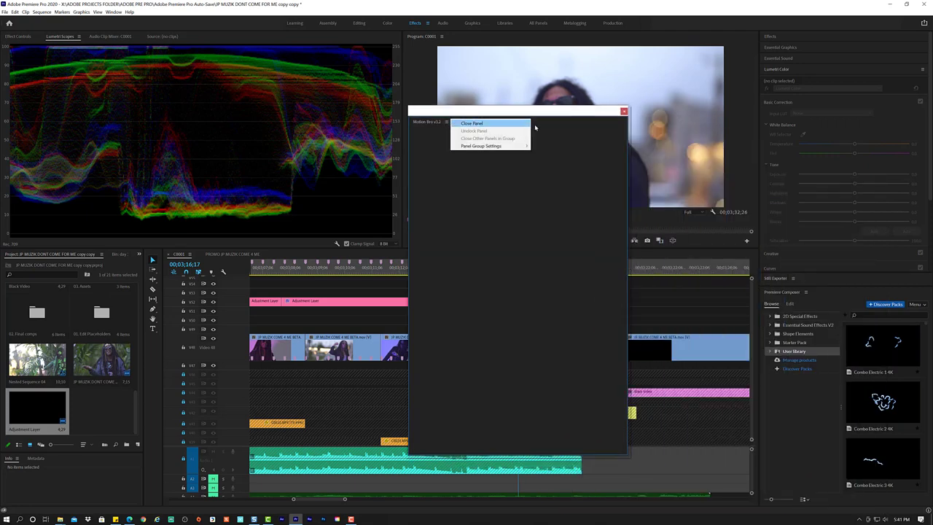
left_click(533, 220)
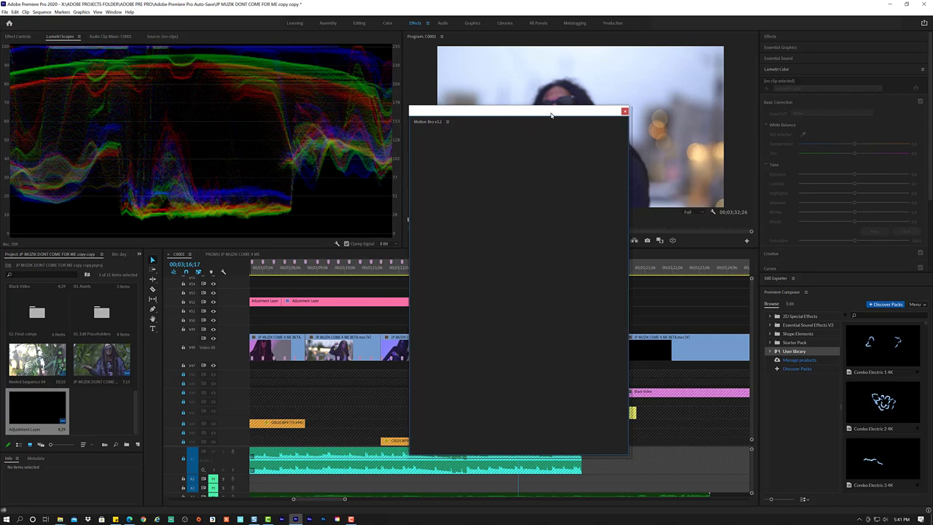
left_click_drag(541, 122, 510, 122)
left_click(417, 122)
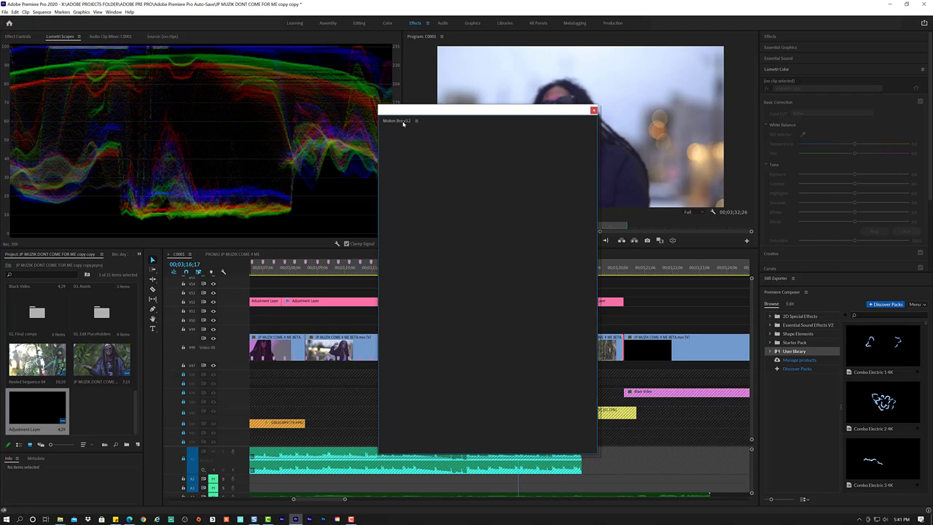
mouse_move(403, 123)
left_mouse_down()
mouse_move(808, 289)
mouse_move(802, 302)
left_mouse_up()
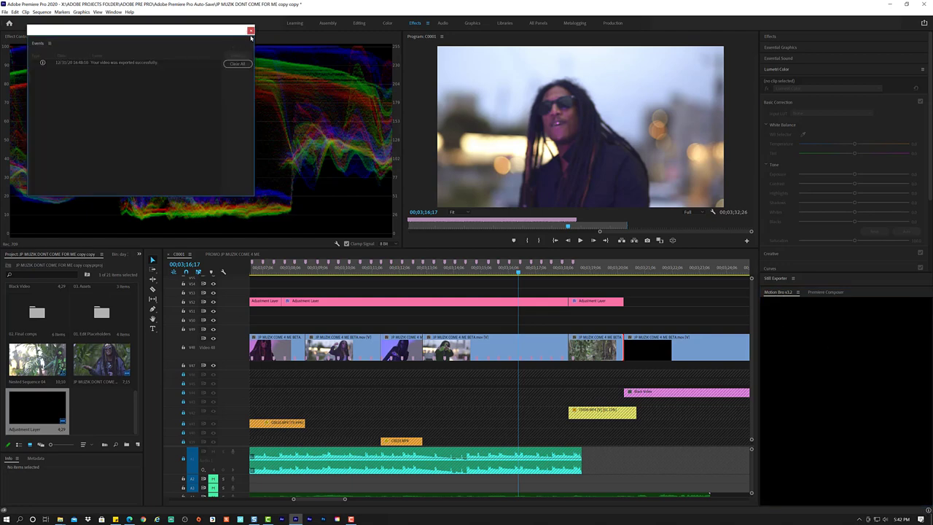
Dismiss the export-complete Events notice and explore Motion Bro's store, settings and installed packs.
left_click(251, 31)
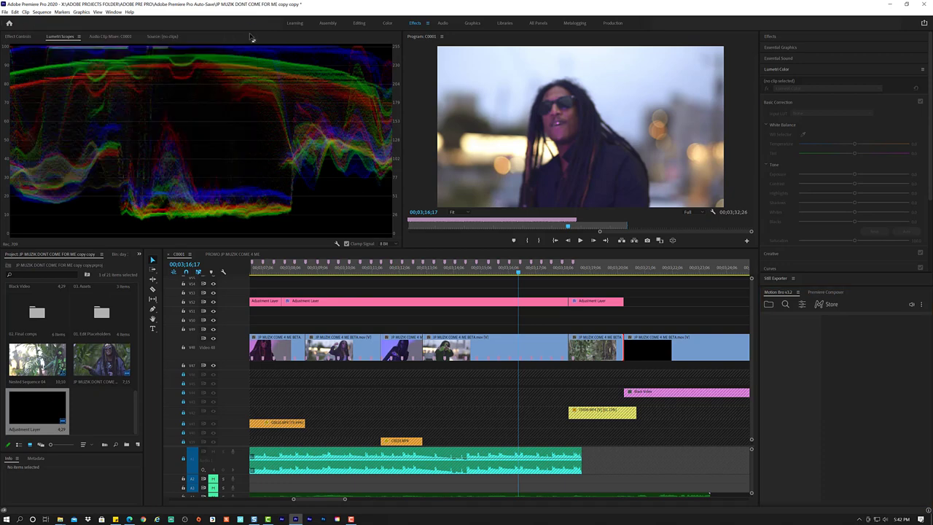
left_click(922, 305)
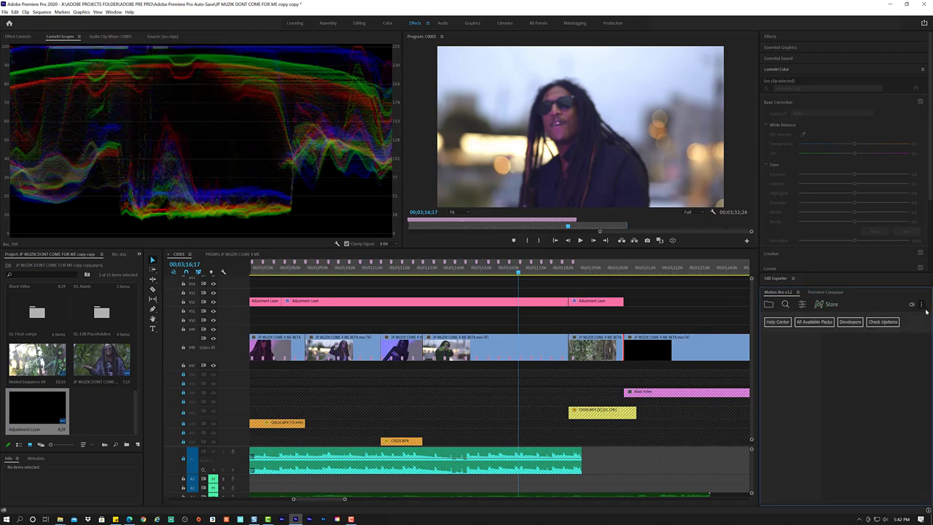
left_click(831, 304)
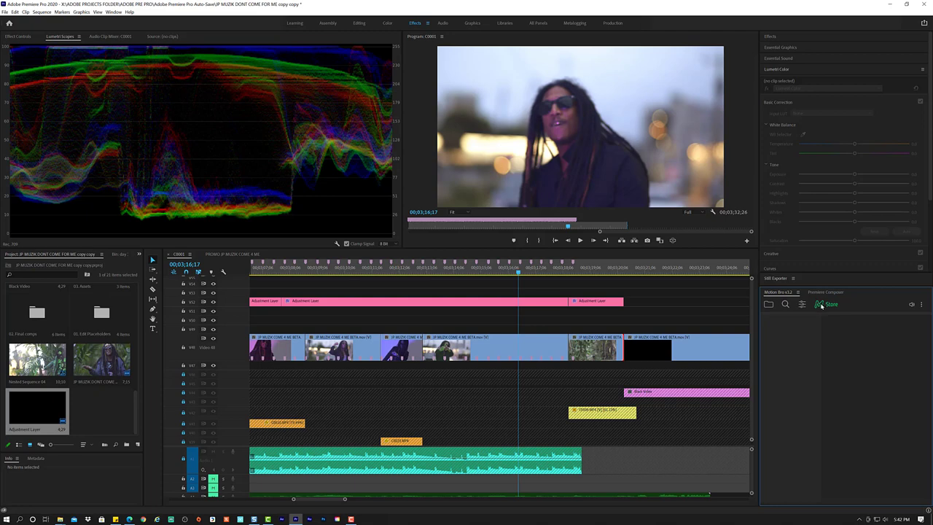
left_click(802, 304)
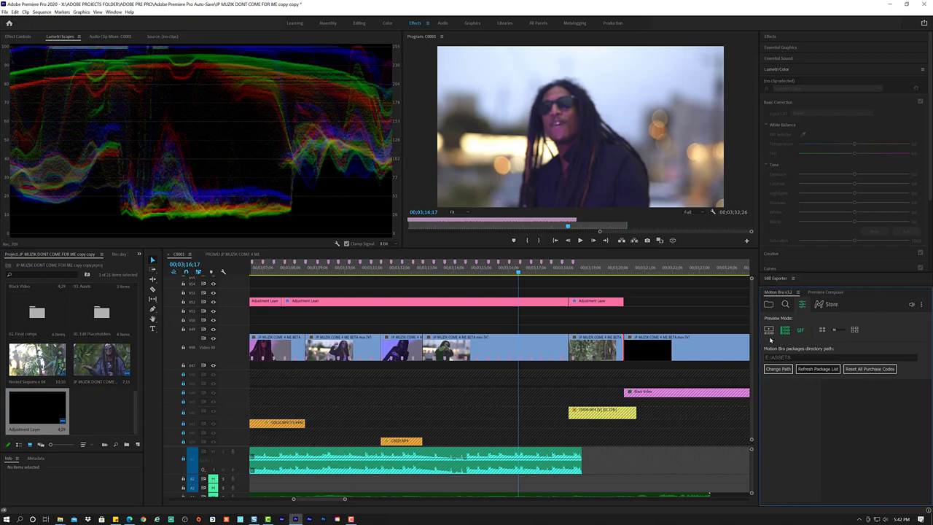
left_click(822, 292)
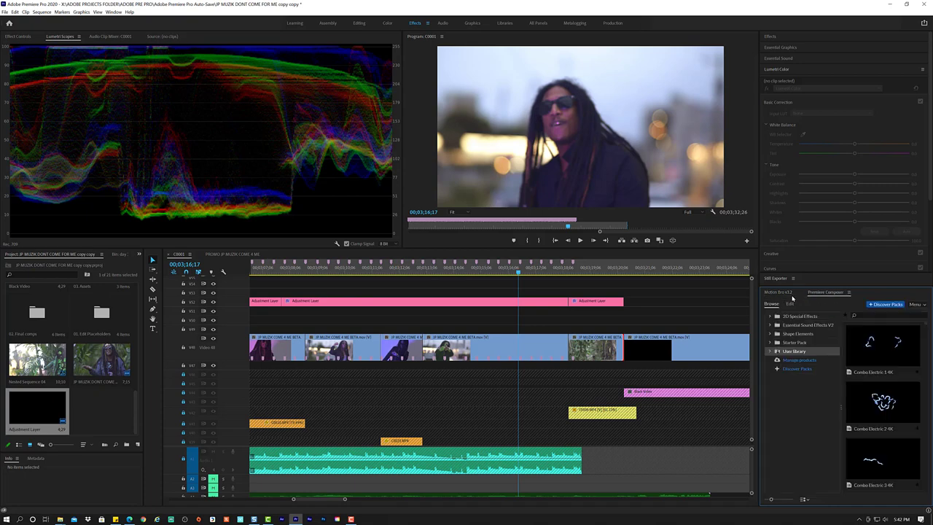
left_click(788, 298)
left_click(774, 307)
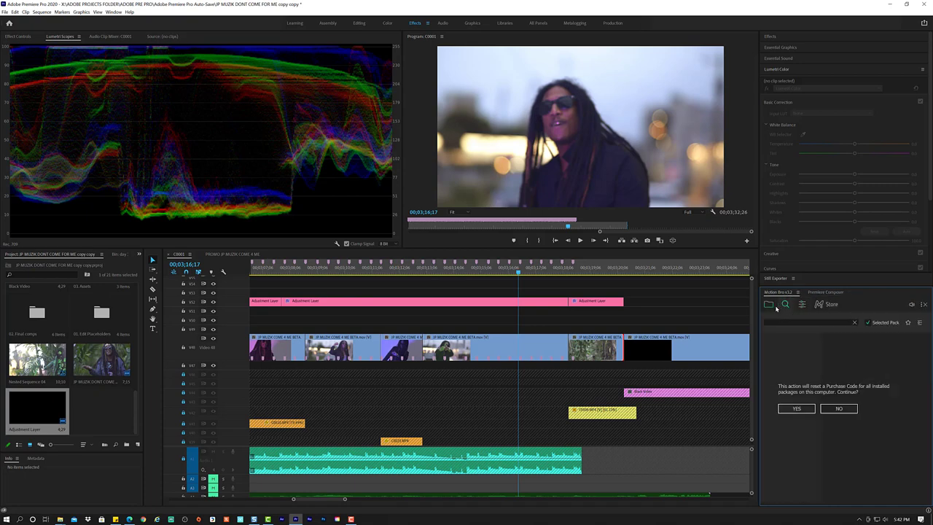
left_click(770, 306)
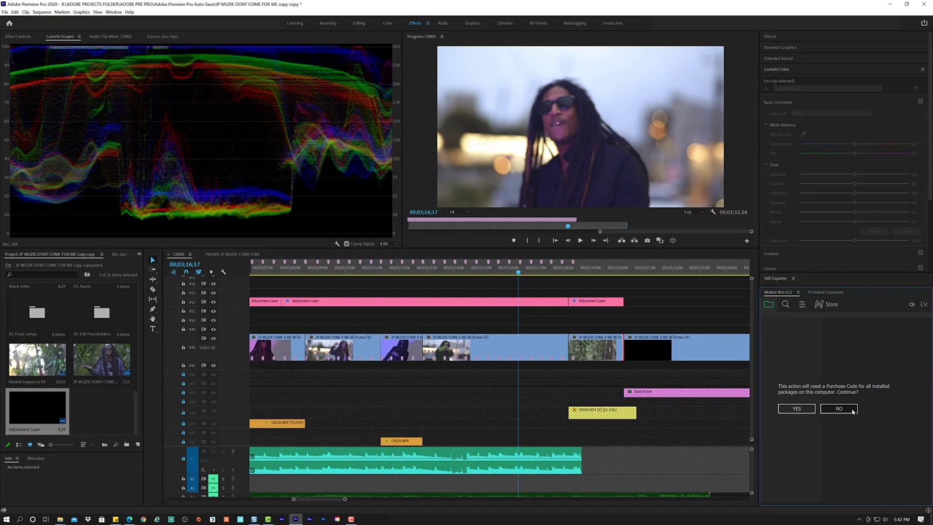
Decline resetting purchase codes, check Motion Bro updates online (version 3.2.1), then return to Premiere.
left_click(839, 408)
left_click(802, 305)
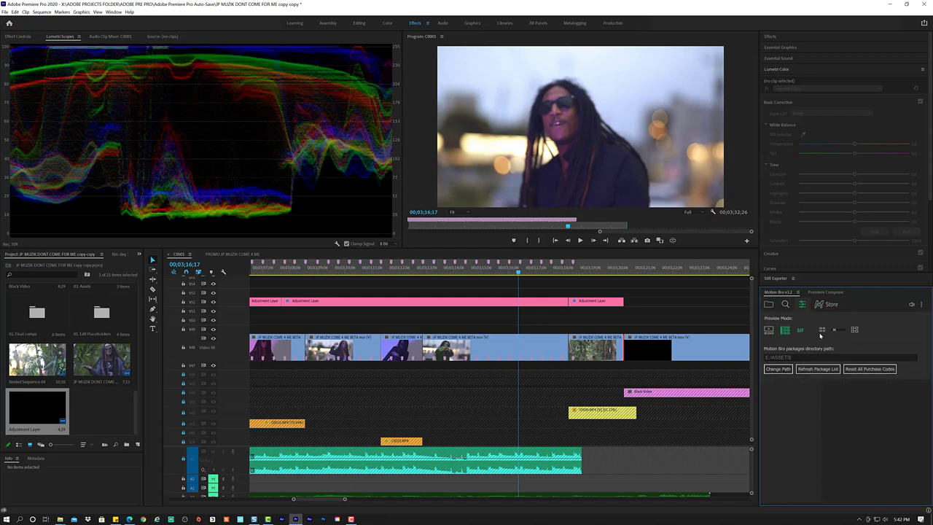
left_click(817, 311)
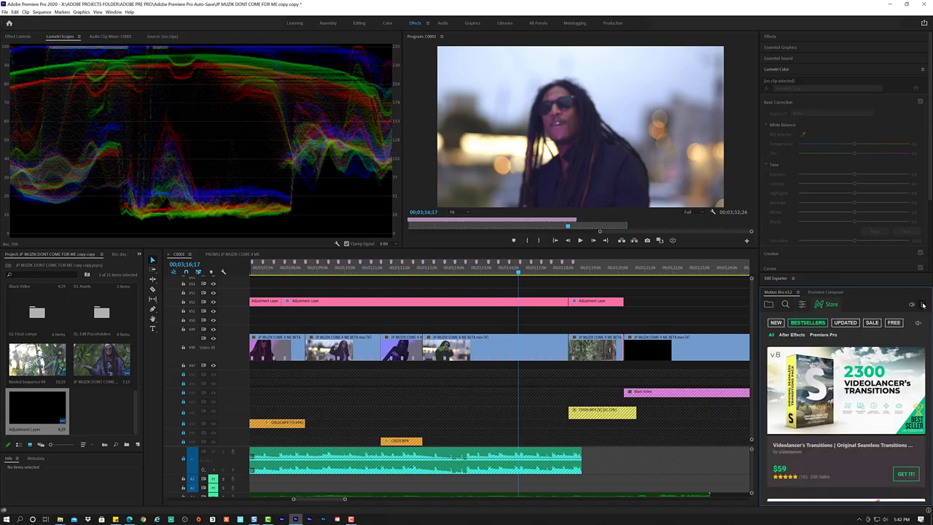
left_click(923, 305)
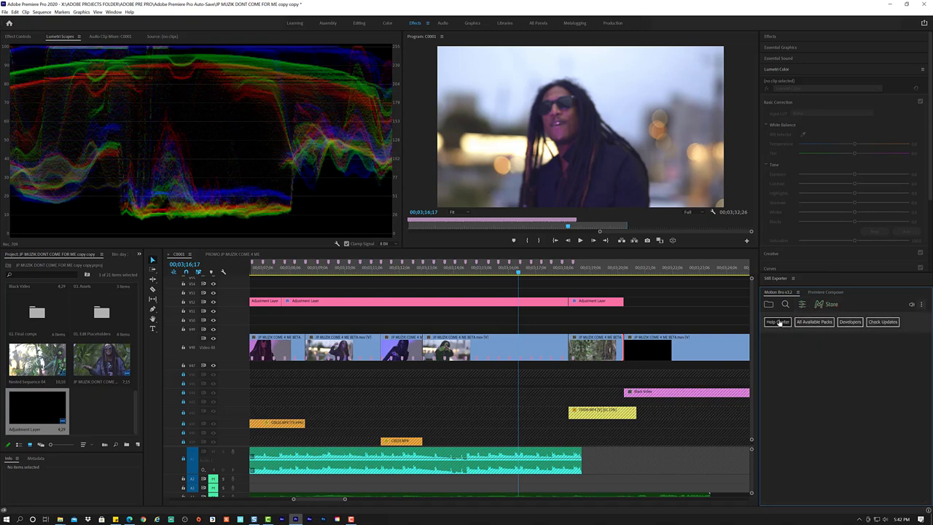
left_click(883, 324)
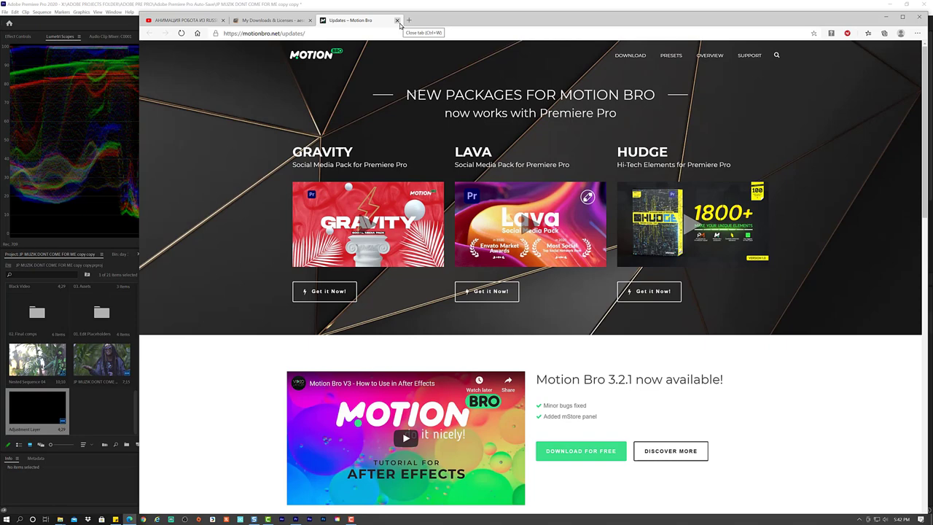
left_click(398, 21)
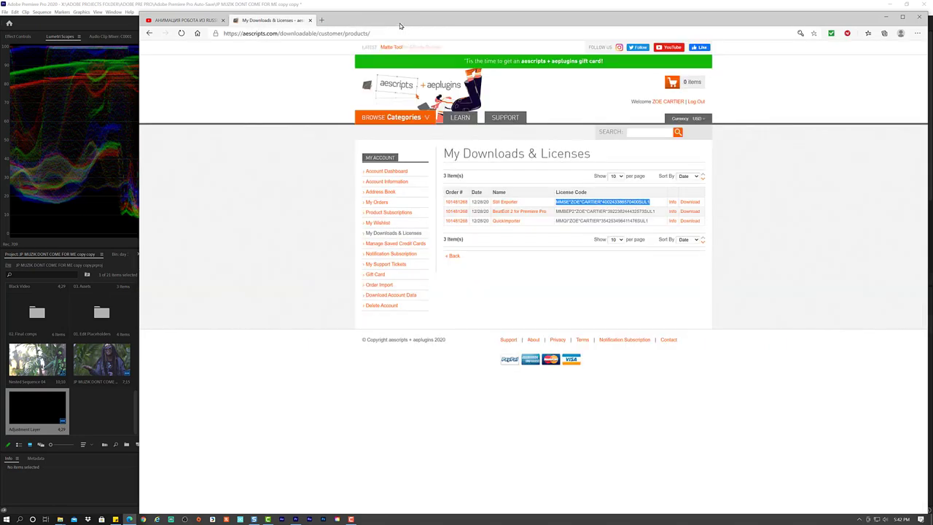
left_click(886, 16)
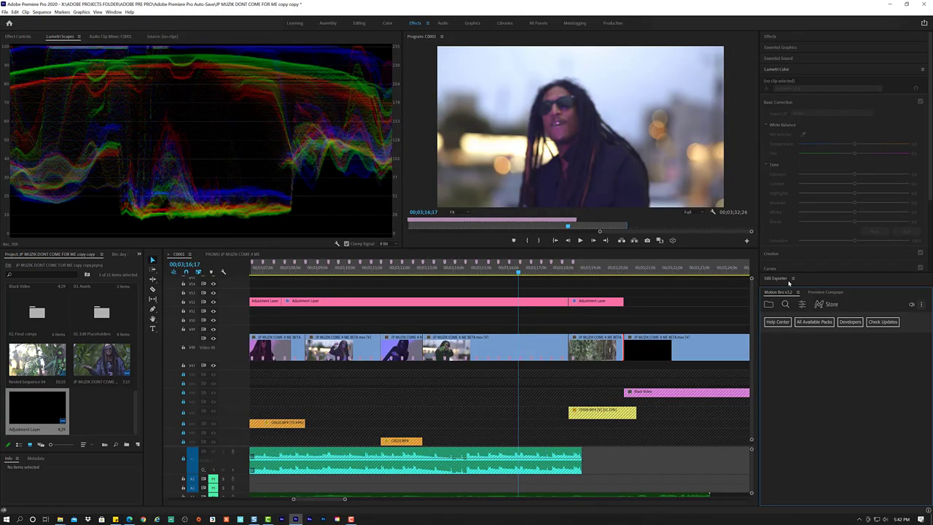
Show the Motion Bro store, listing Videolancer's Transitions among the bestsellers at $59.
left_click(819, 304)
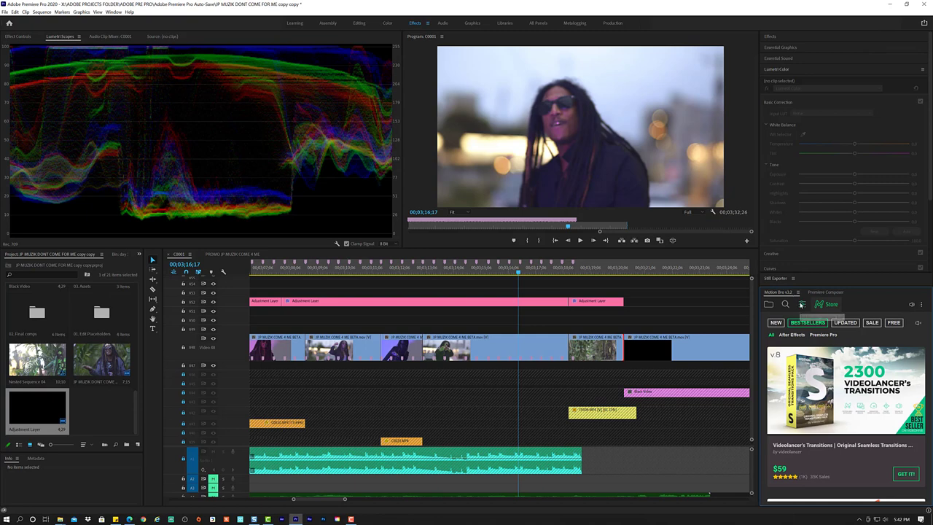
left_click(115, 12)
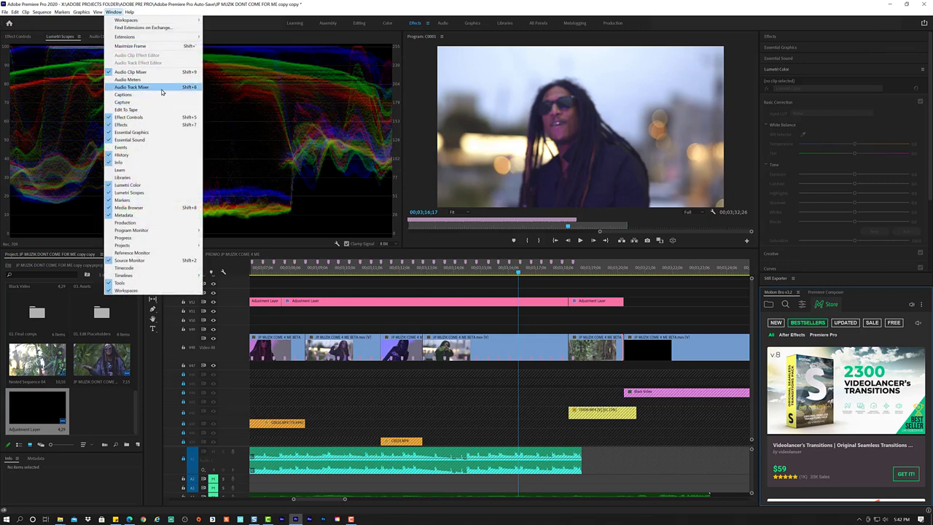
Bring Premiere Composer forward and expand 2D Special Effects to show its transition presets.
mouse_move(178, 39)
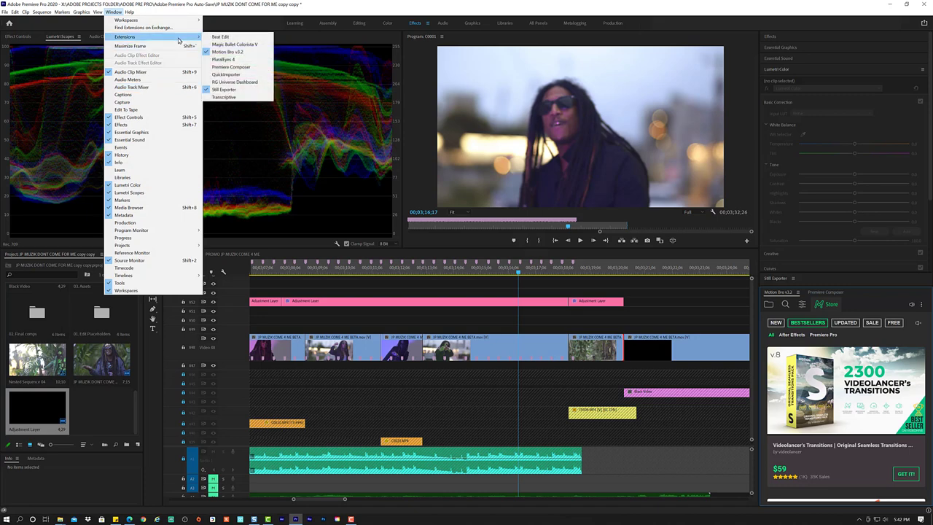
left_click(231, 67)
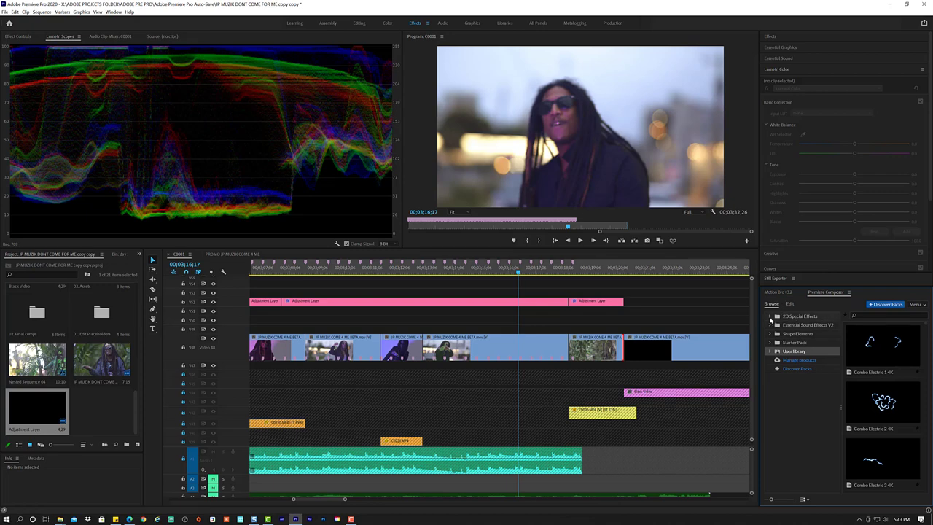
left_click(770, 317)
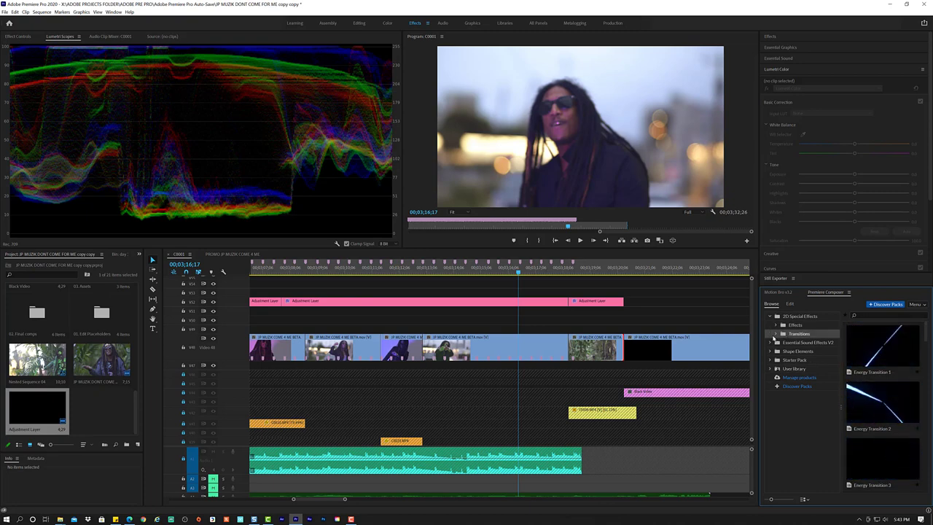
left_click(777, 340)
left_click(788, 334)
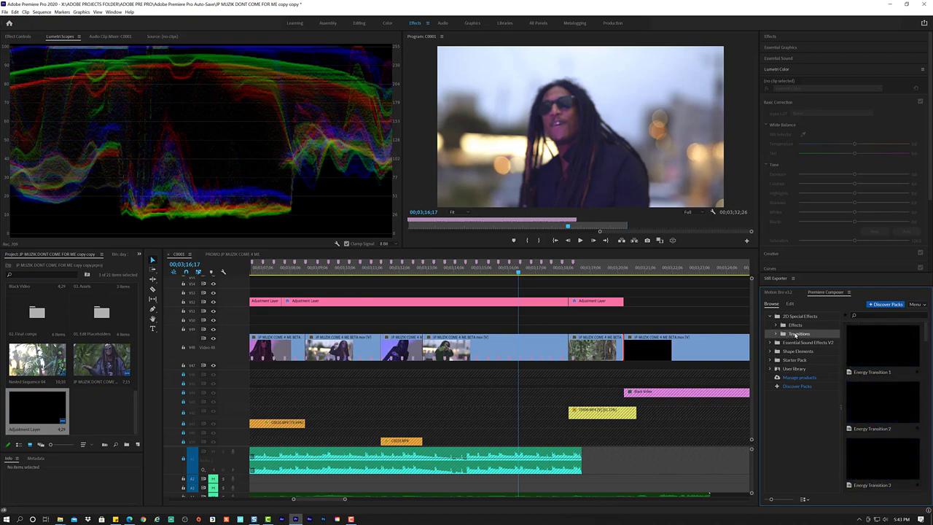
scroll(904, 392, "down", 5)
scroll(902, 400, "down", 5)
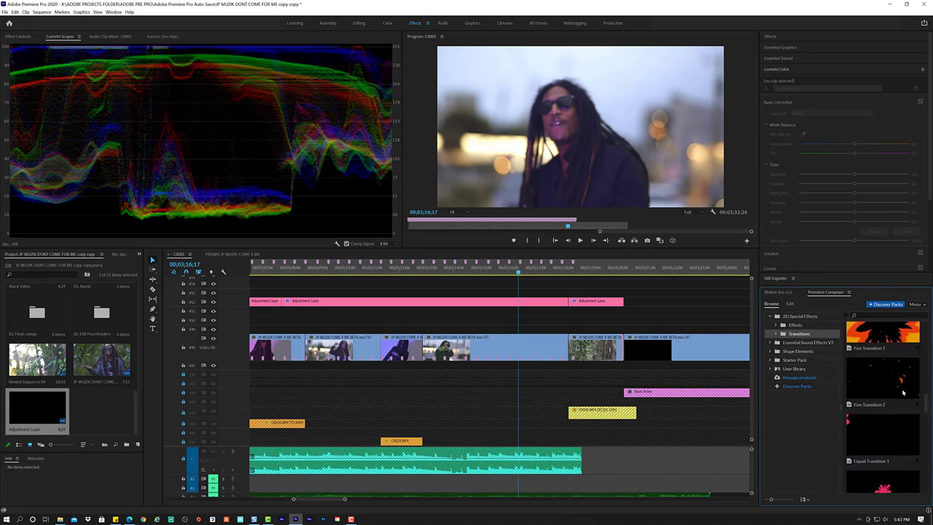
scroll(901, 407, "down", 5)
scroll(901, 409, "down", 5)
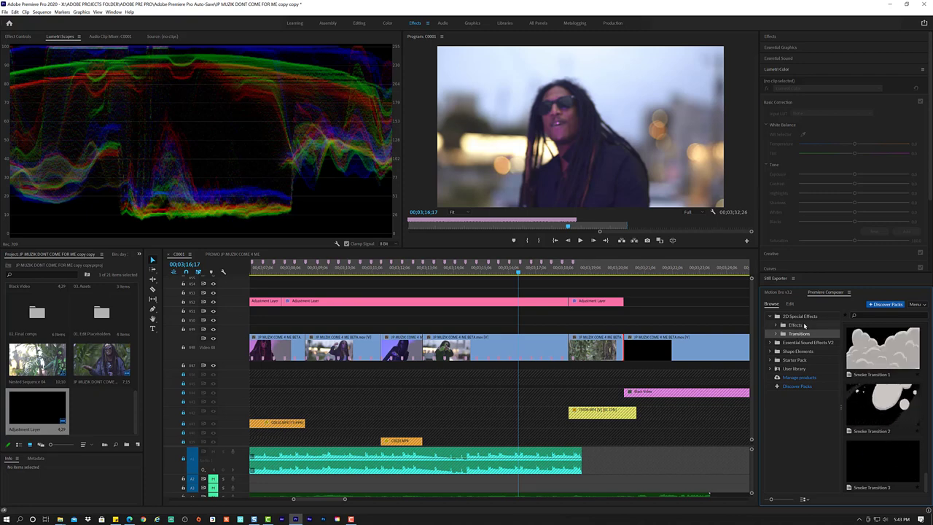
Select Starter Pack and scroll through presets like Light Leak, Pan and Rotate.
left_click(805, 381)
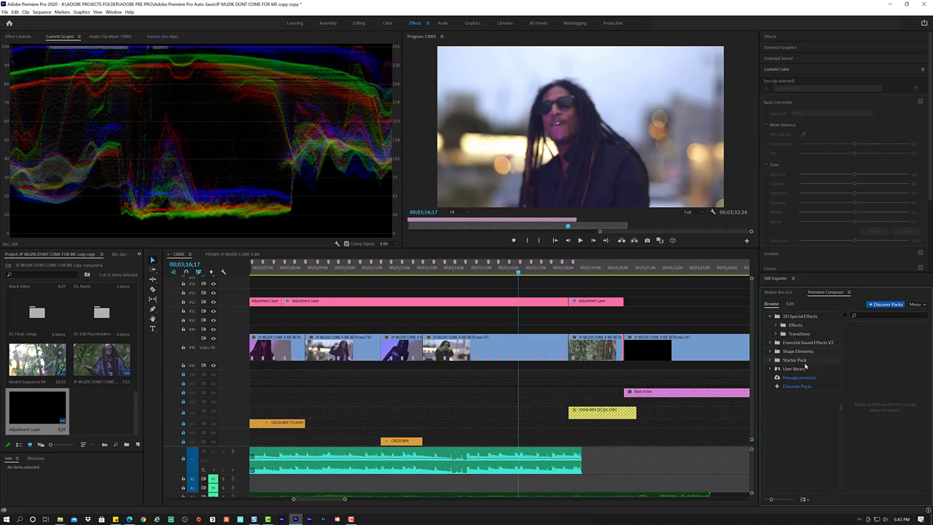
left_click(805, 363)
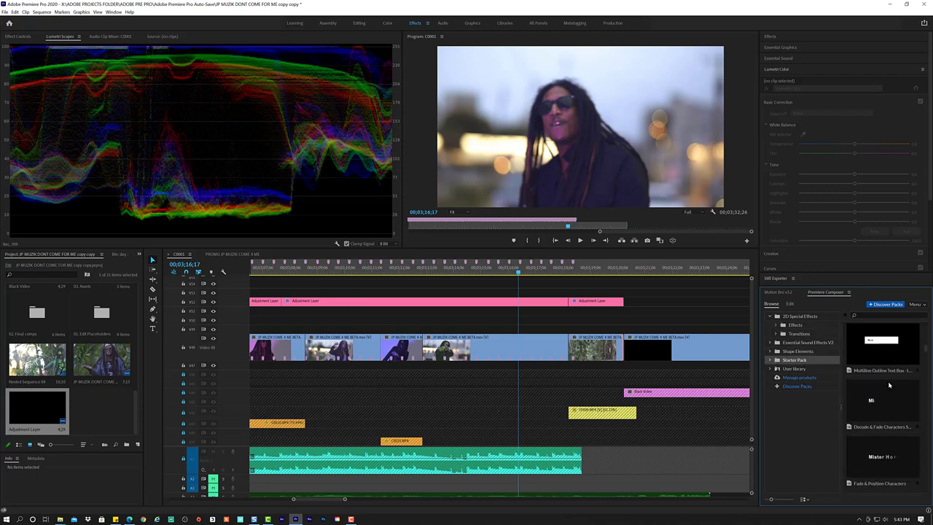
scroll(889, 384, "down", 5)
scroll(889, 384, "down", 5)
scroll(889, 384, "down", 5)
scroll(889, 384, "down", 5)
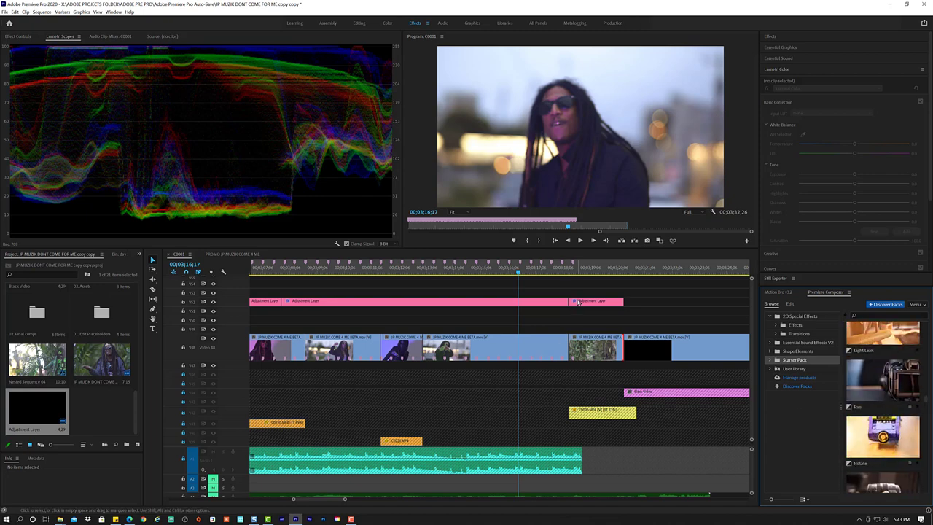
Play the sequence from 00;03;17;07 while scrolling the Premiere Composer presets.
left_click(538, 270)
key("space")
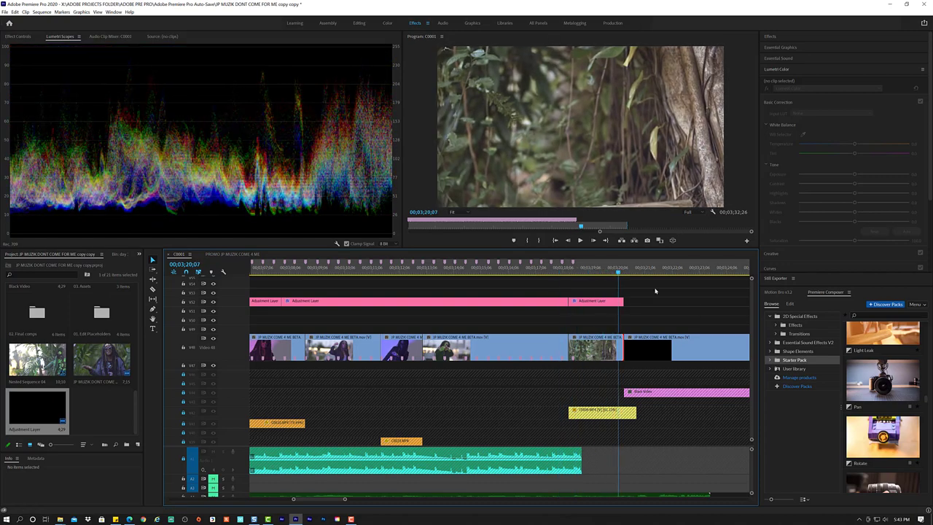
scroll(893, 428, "down", 5)
mouse_move(891, 423)
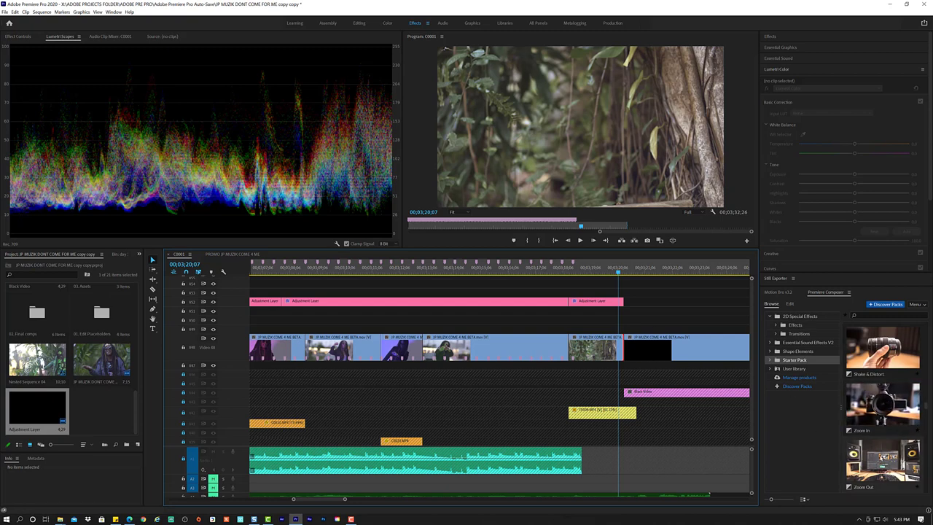
scroll(871, 415, "down", 3)
scroll(868, 419, "up", 4)
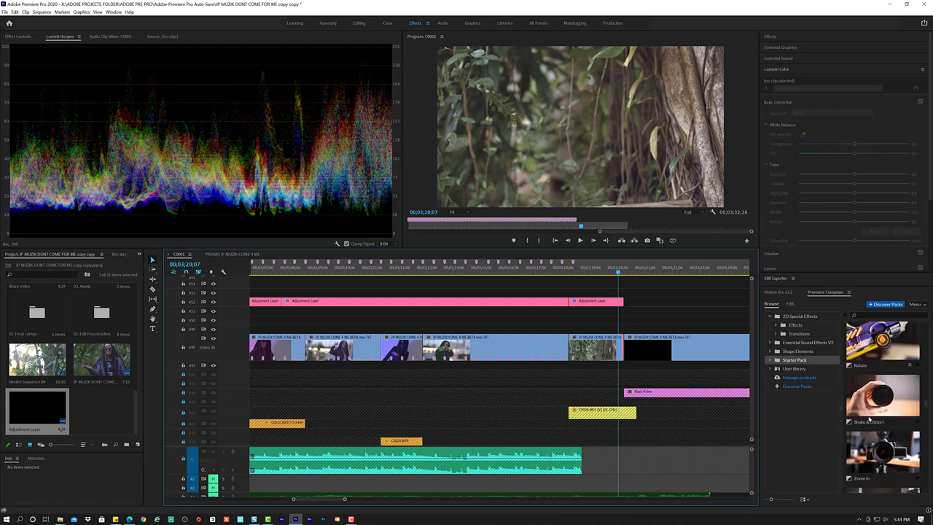
scroll(874, 412, "up", 3)
scroll(877, 407, "up", 3)
Place the Fade to Black preset at the V1 edit point near 03;20, then zoom out to review.
mouse_move(886, 339)
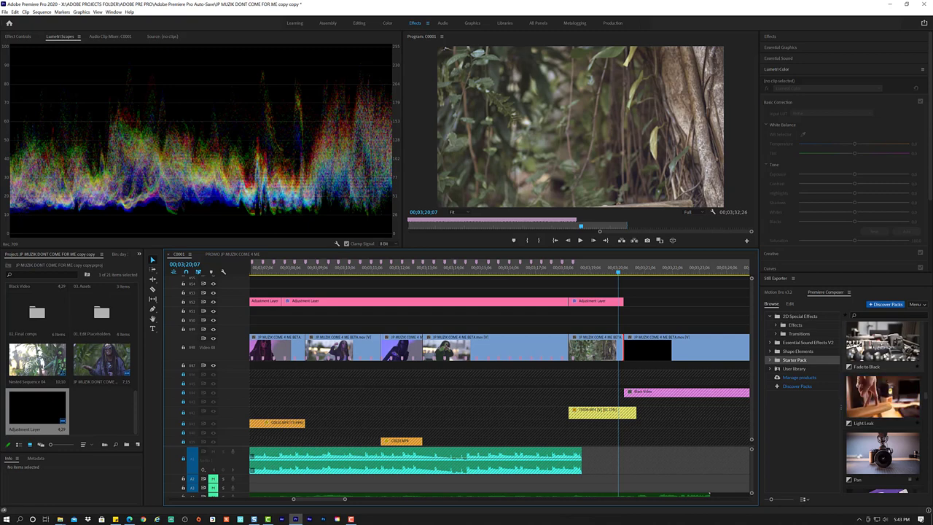
mouse_move(886, 339)
left_mouse_down()
mouse_move(628, 350)
mouse_move(631, 290)
left_mouse_up()
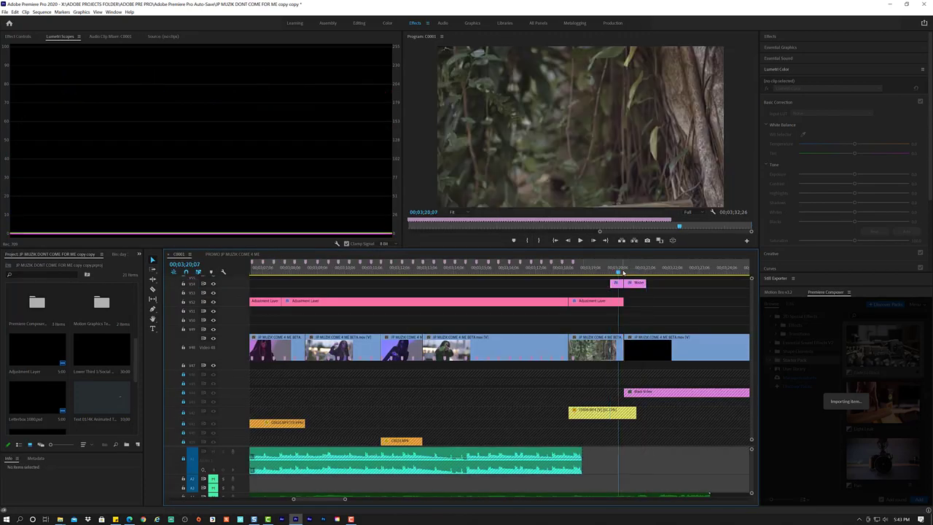
left_click_drag(623, 272, 647, 277)
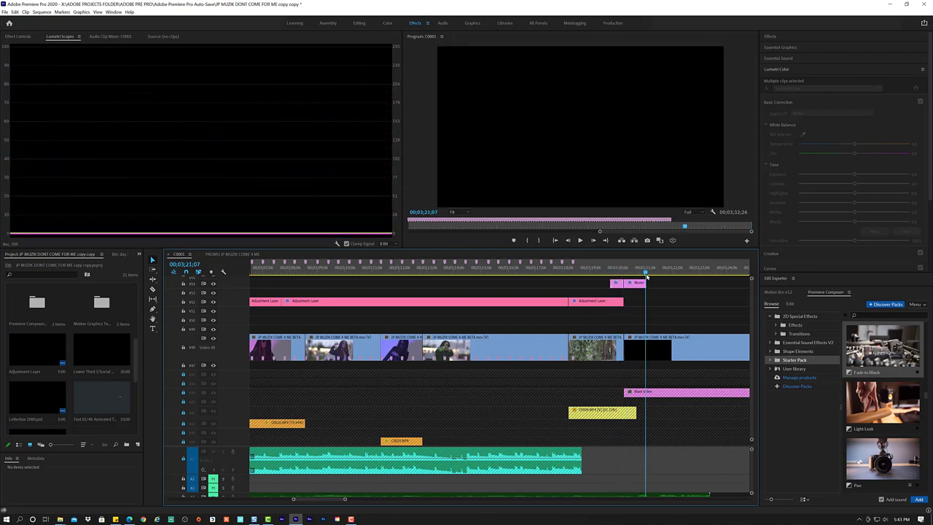
left_click(608, 337)
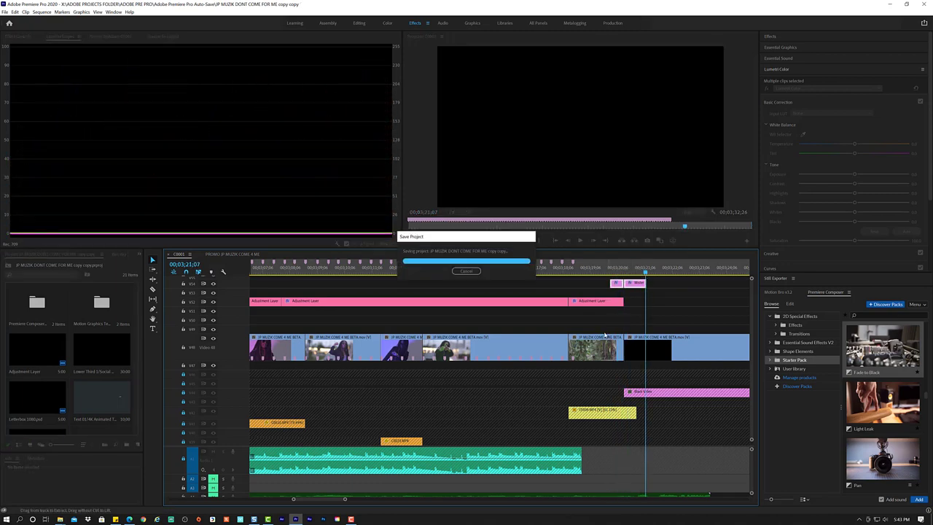
key("minus")
key("minus")
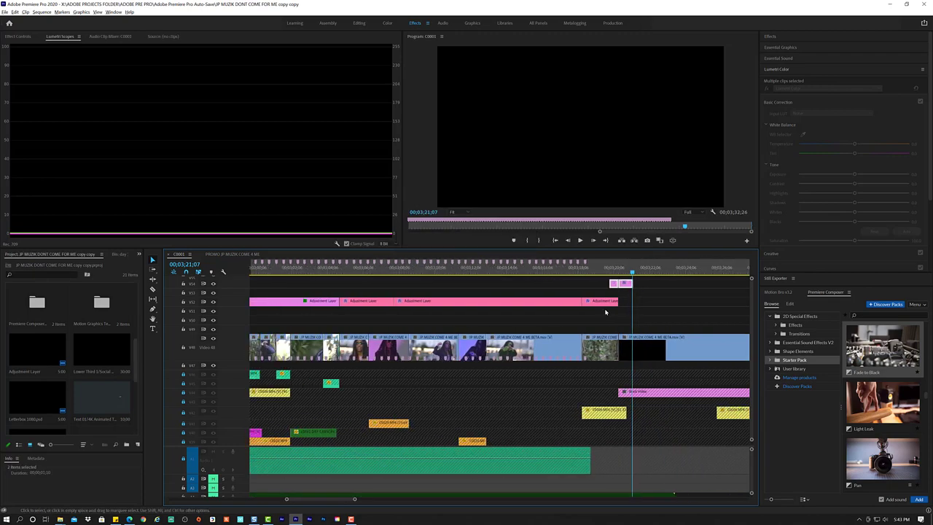
key("minus")
left_click(430, 271)
key("space")
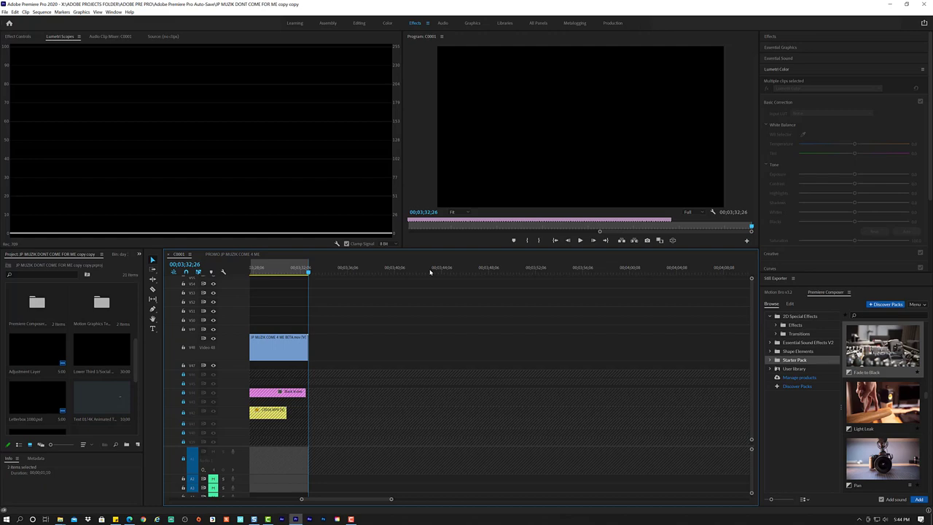
key("equal")
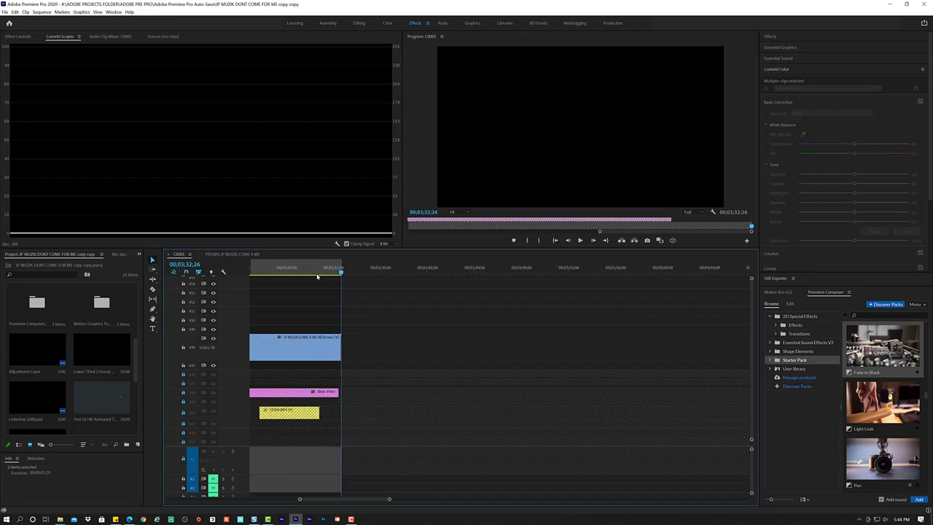
scroll(324, 282, "up", 1)
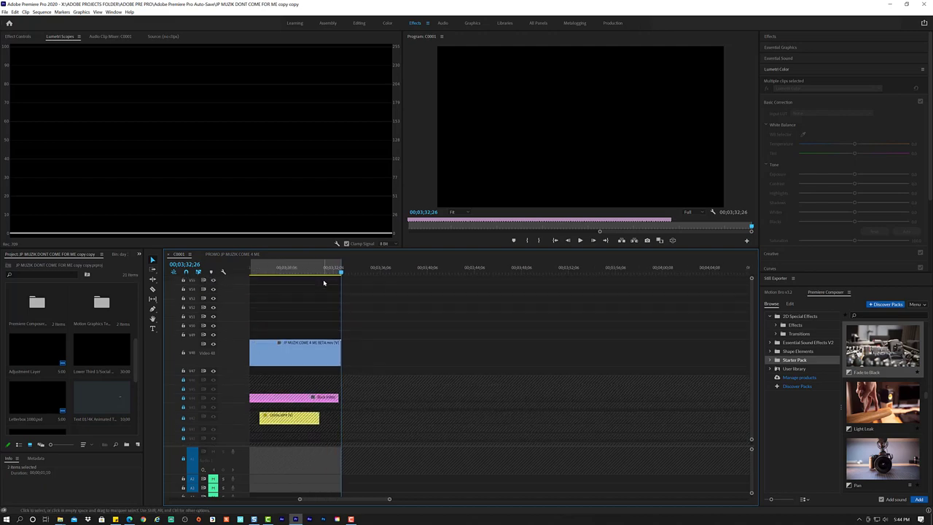
scroll(324, 282, "left", 2)
scroll(323, 283, "left", 3)
scroll(324, 283, "left", 4)
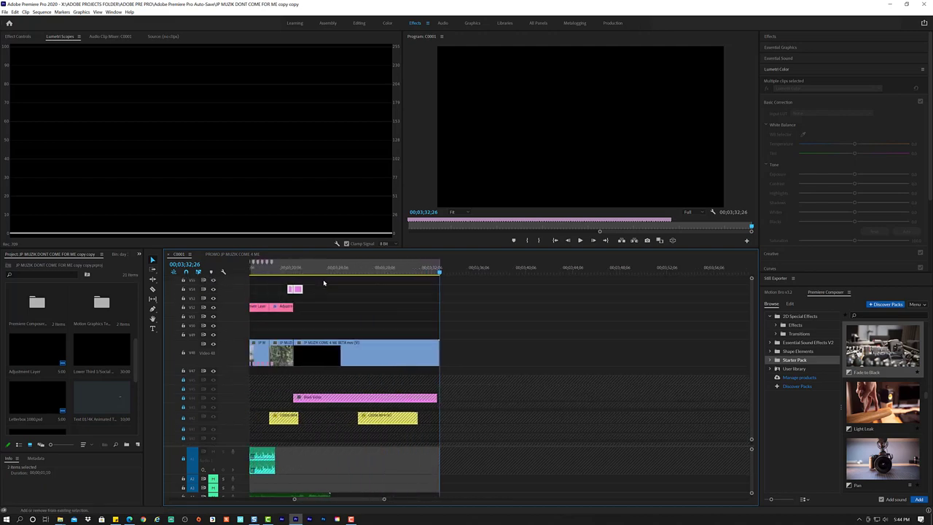
scroll(323, 283, "left", 3)
scroll(324, 283, "left", 4)
scroll(324, 283, "left", 1)
scroll(324, 283, "left", 1)
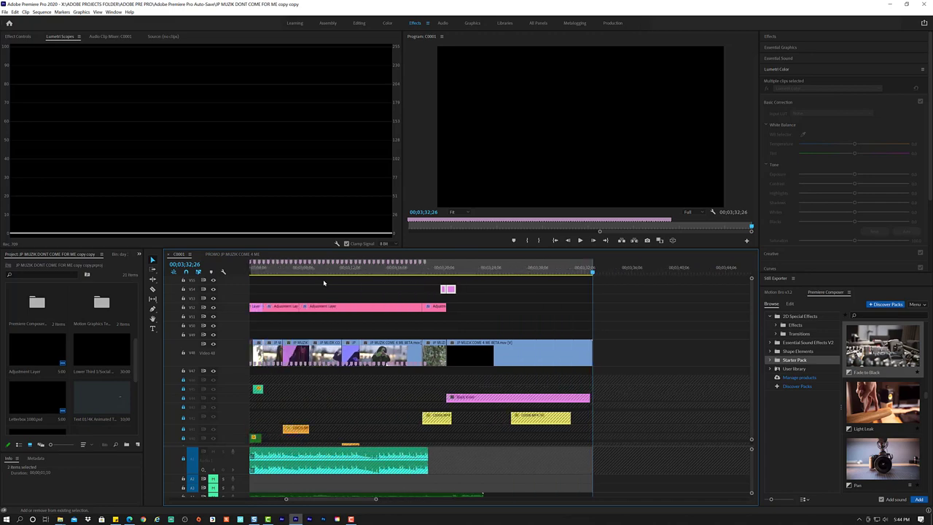
scroll(324, 283, "left", 2)
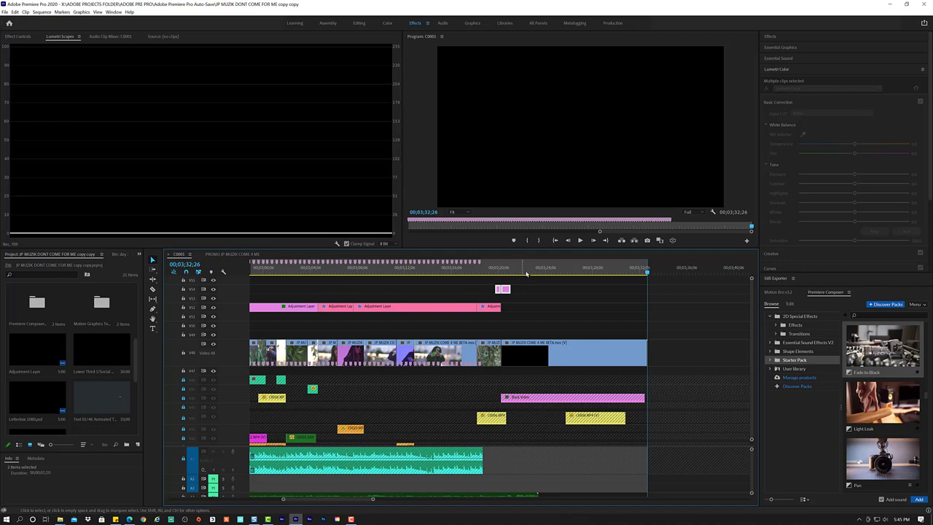
Scrub the timeline back and forward to review frames, ending at 03;13;21.
left_click_drag(525, 273, 437, 291)
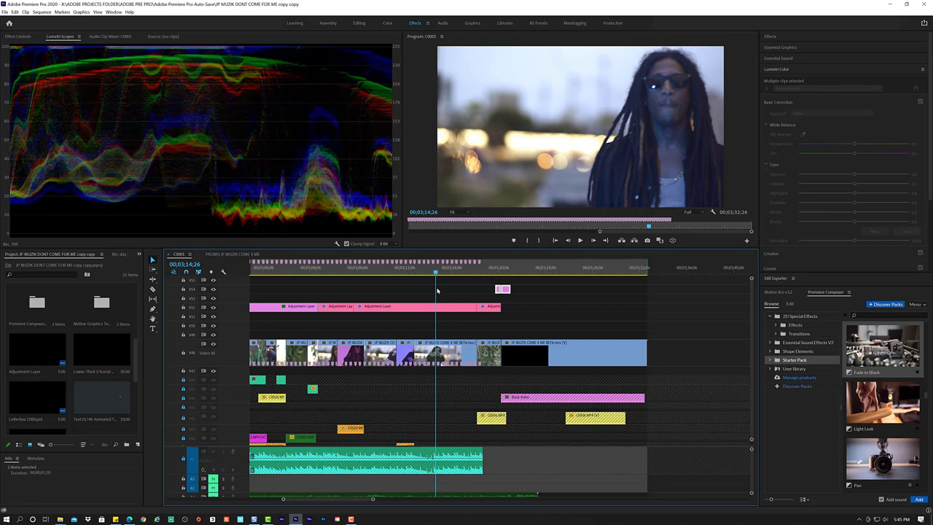
scroll(437, 302, "up", 4)
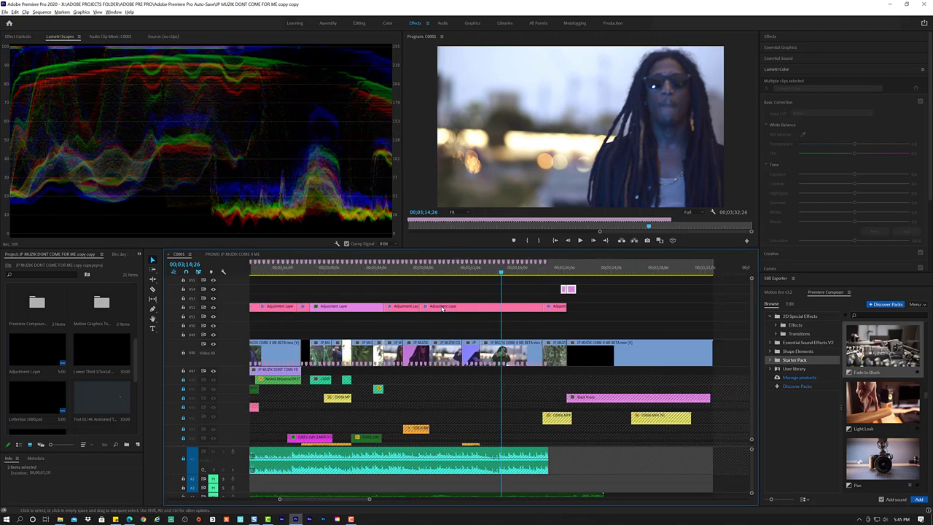
scroll(445, 308, "down", 2)
scroll(449, 308, "down", 2)
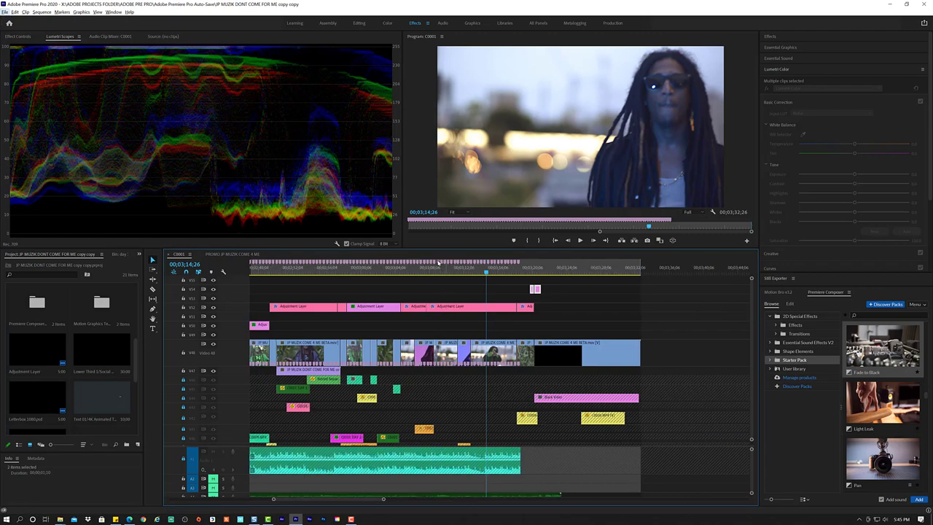
left_click_drag(435, 269, 457, 269)
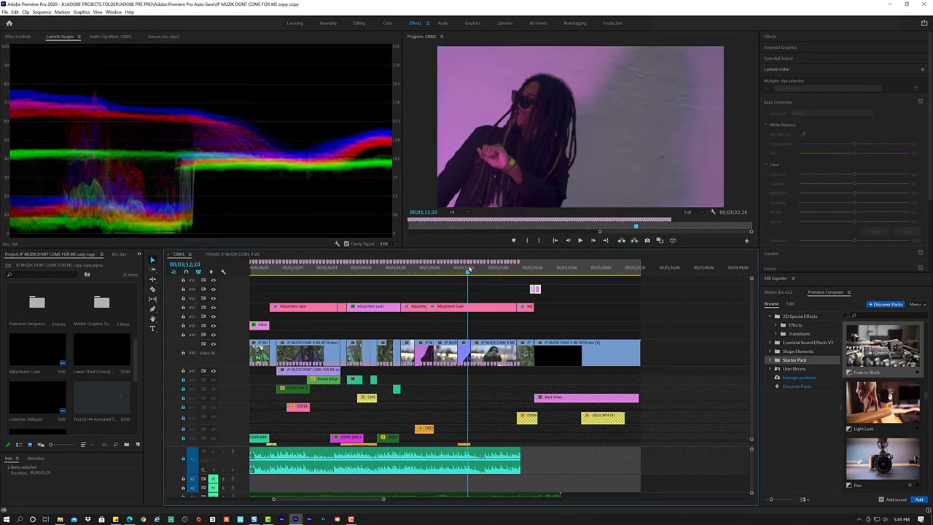
left_click_drag(458, 270, 471, 271)
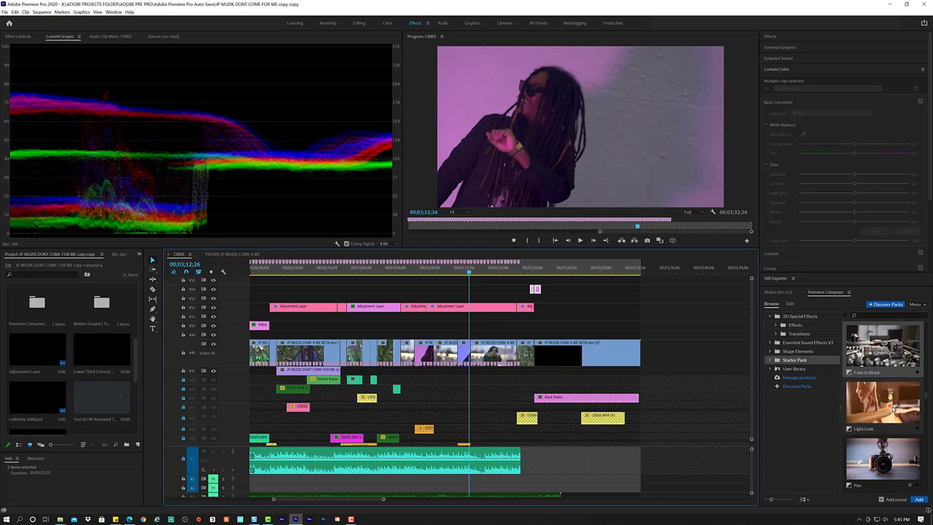
Scroll the Starter Pack presets to Shake & Distort and Zoom In.
mouse_move(882, 355)
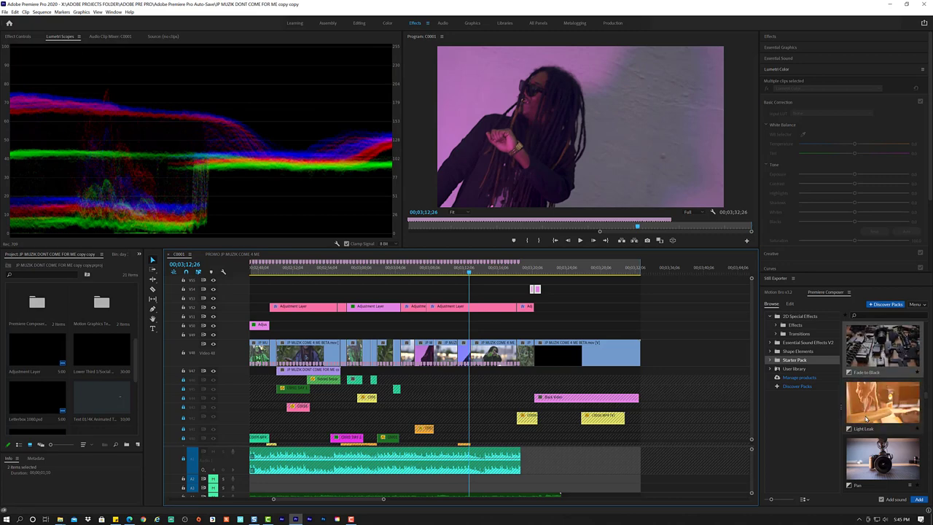
scroll(881, 361, "down", 2)
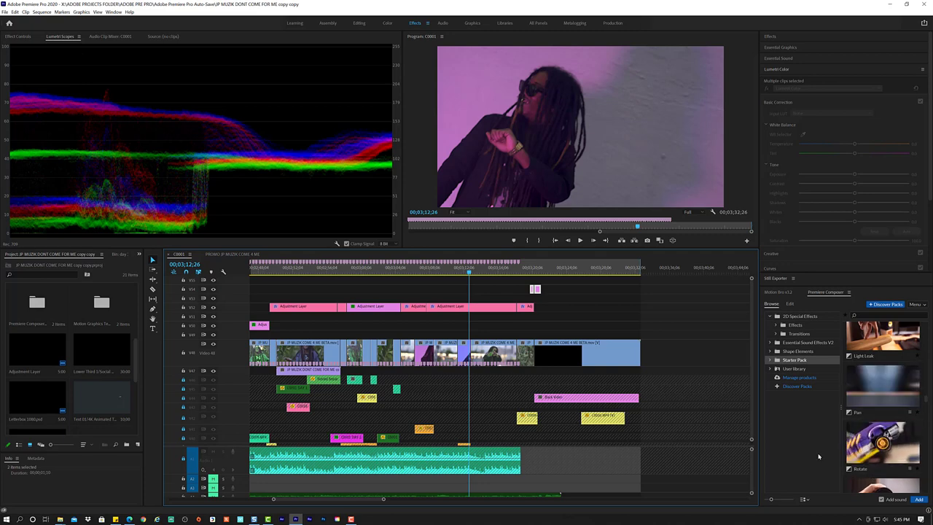
scroll(847, 441, "down", 2)
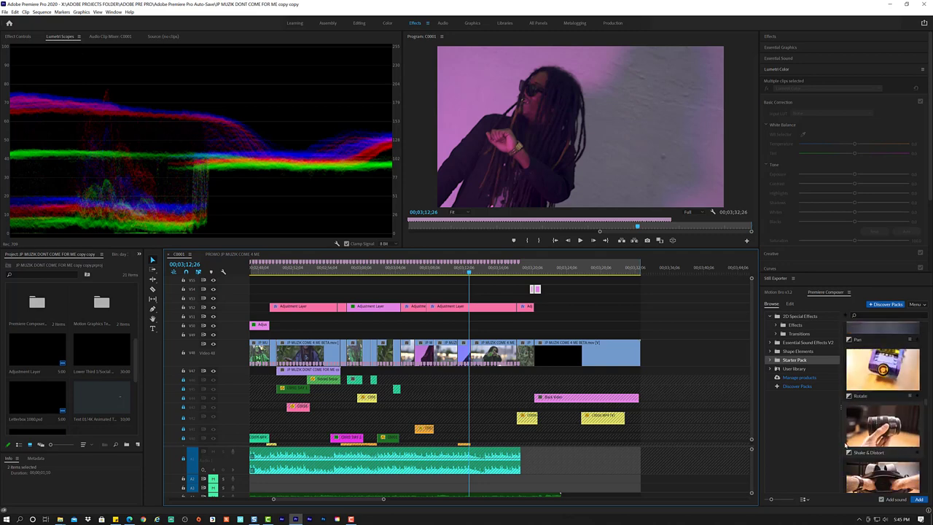
scroll(846, 444, "down", 2)
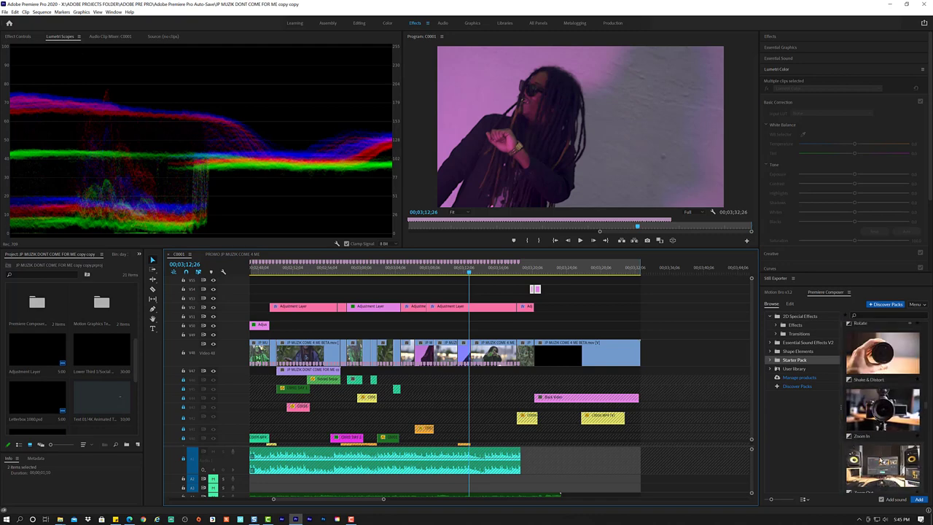
Drop the Zoom Out preset onto track V9 and acknowledge the serious-error dialog.
mouse_move(878, 467)
left_mouse_down()
mouse_move(478, 289)
mouse_move(478, 302)
left_mouse_up()
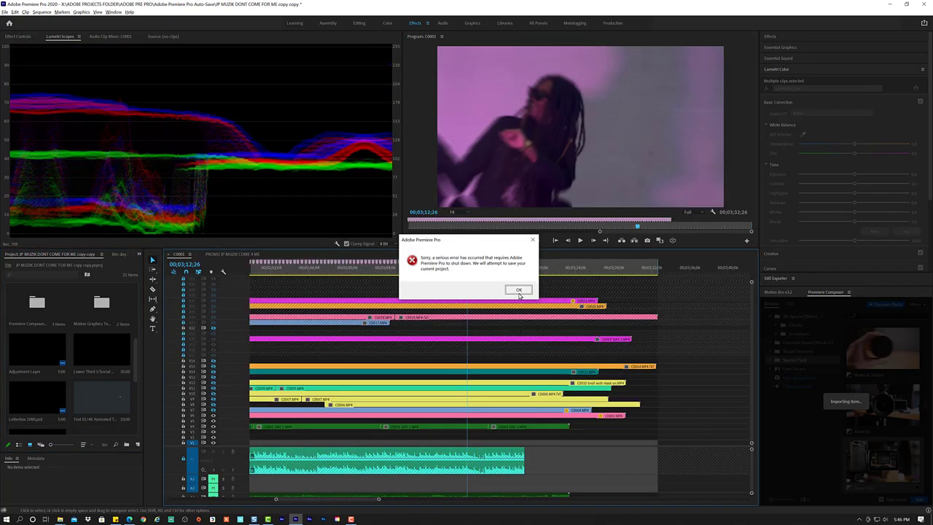
left_click(519, 293)
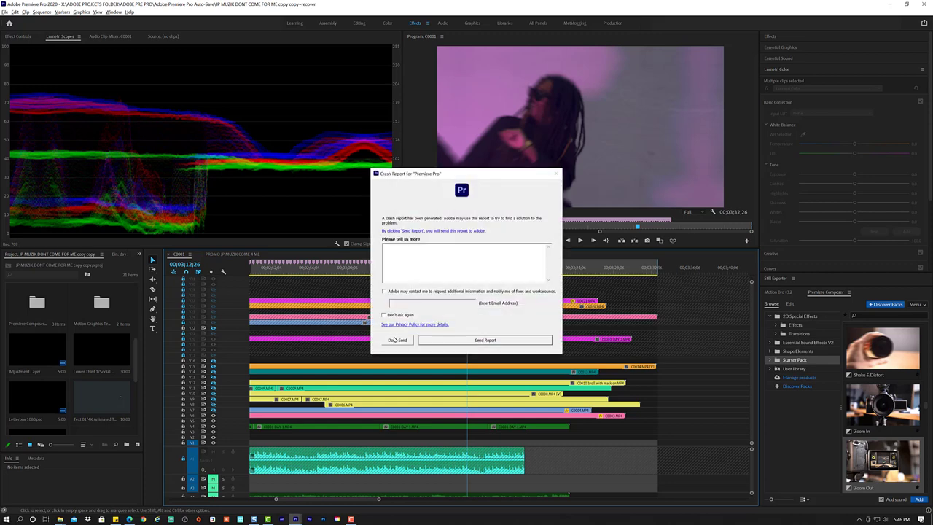
Close the crash report with Don't Send and relaunch Premiere Pro from the taskbar.
left_click(400, 340)
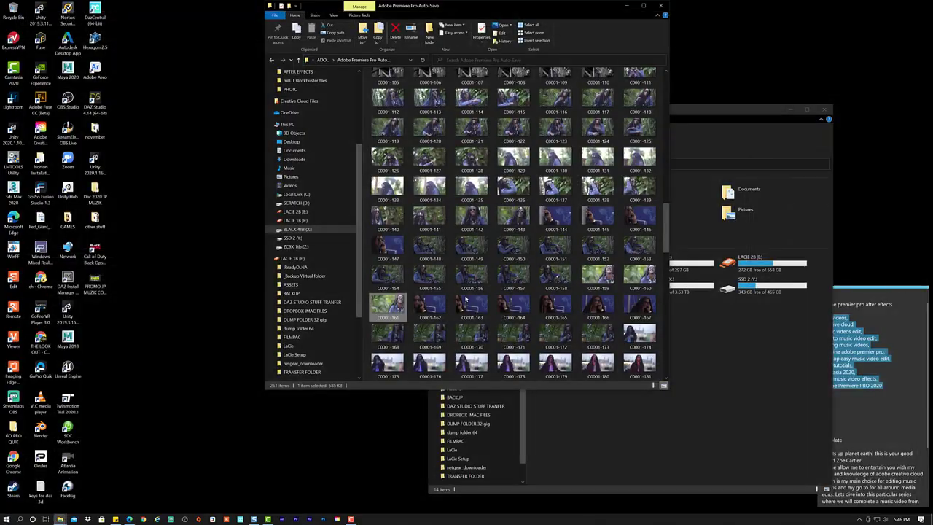
left_click(295, 520)
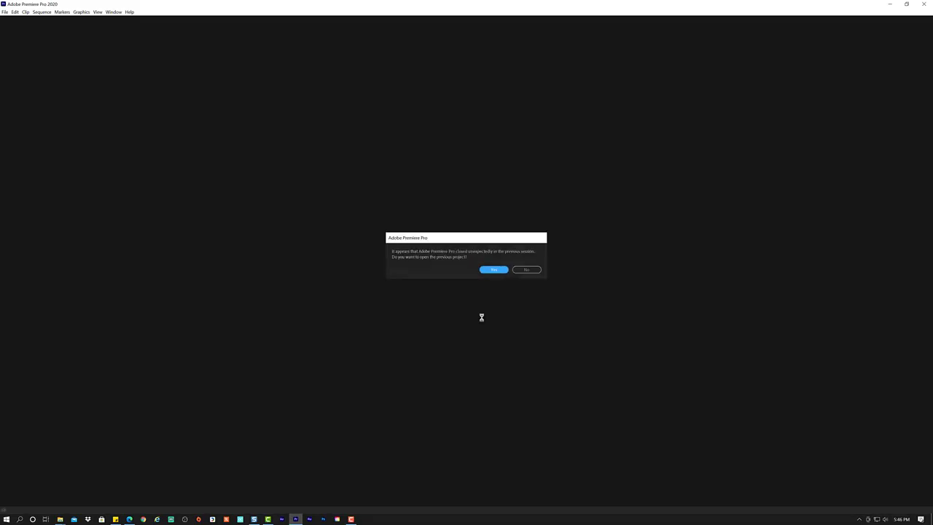
Reopen the autosave, save it as 'Copy of JP MUZIK DONT COME FOR ME copy copy', dismiss missing-filter/font prompts.
left_click(496, 270)
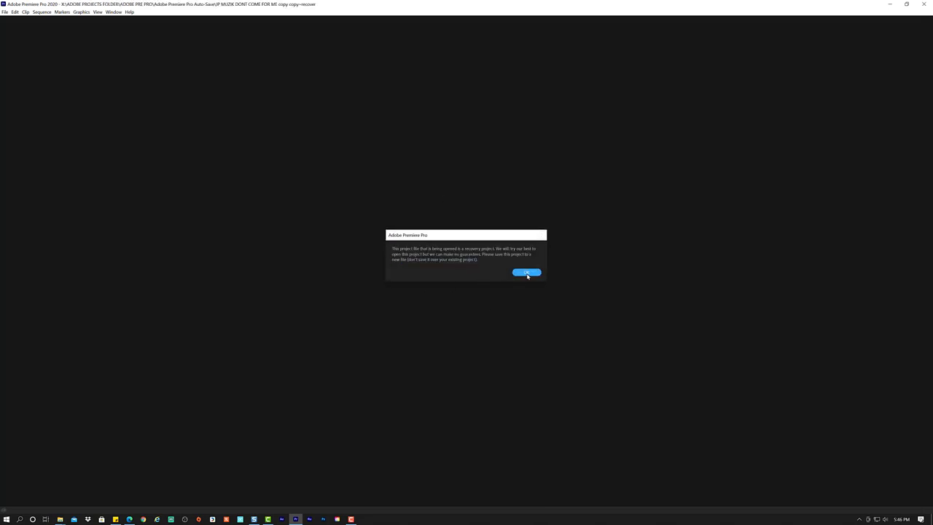
left_click(527, 274)
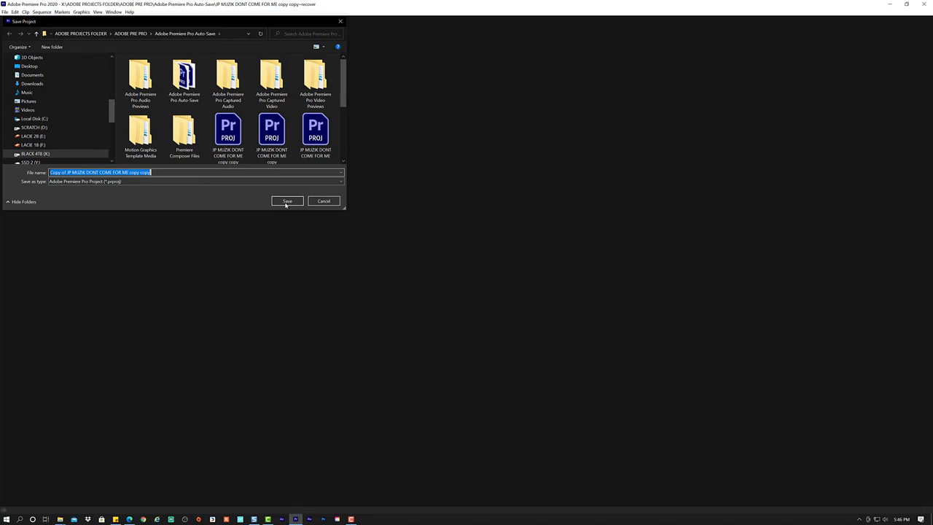
left_click(287, 202)
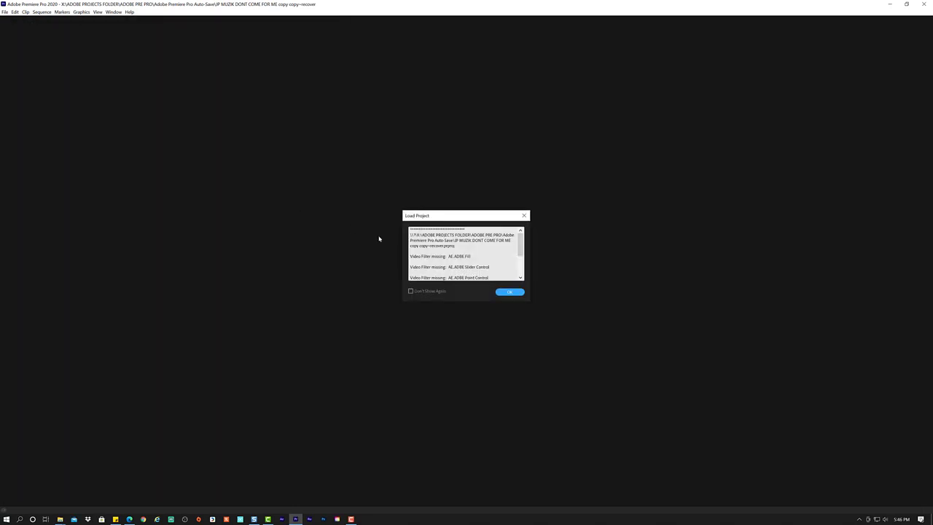
left_click(511, 292)
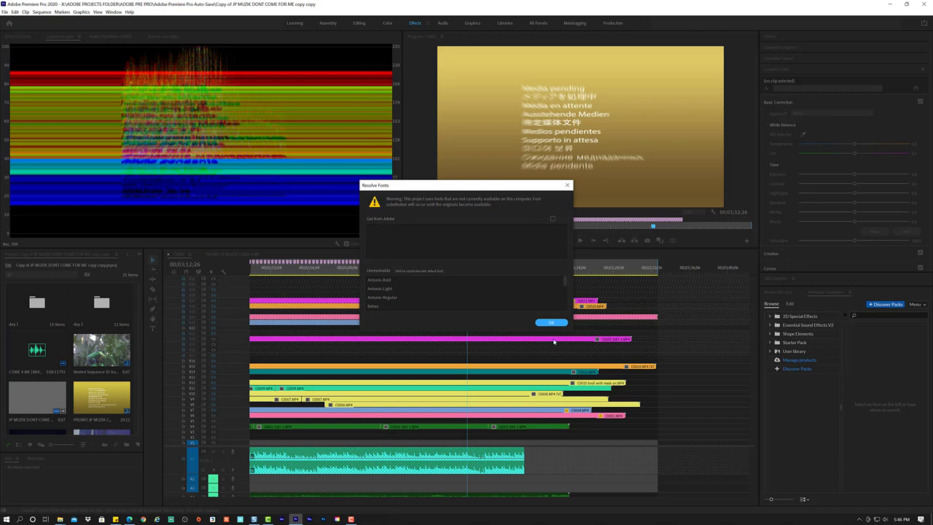
left_click(555, 323)
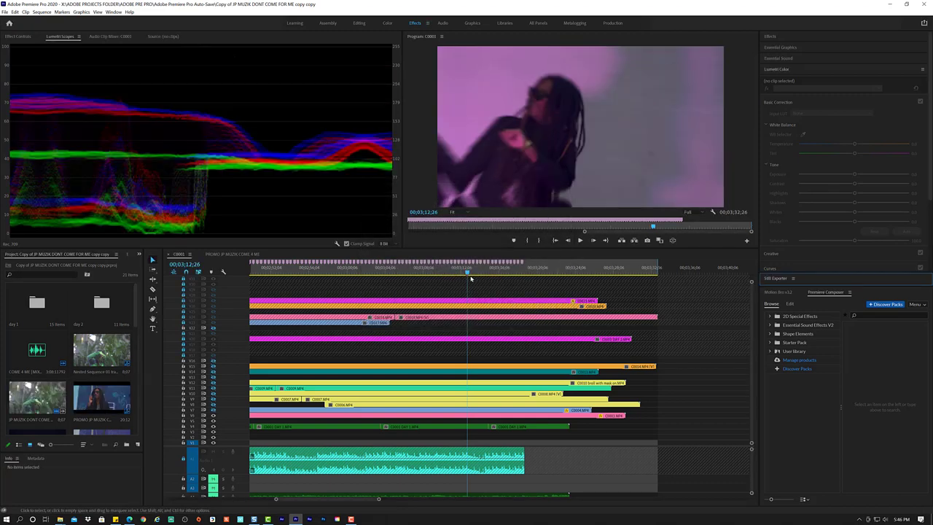
scroll(499, 338, "up", 3)
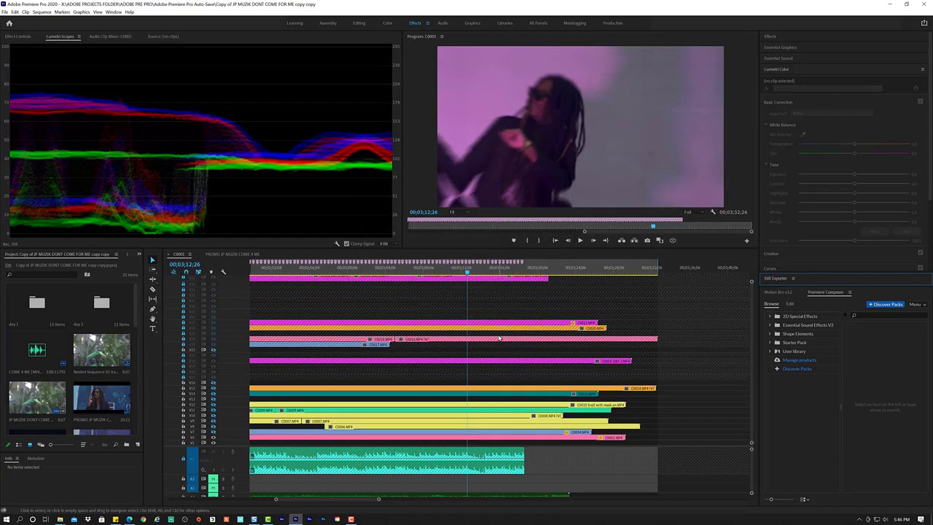
scroll(499, 337, "up", 3)
scroll(498, 337, "up", 3)
scroll(499, 338, "up", 3)
scroll(499, 338, "up", 2)
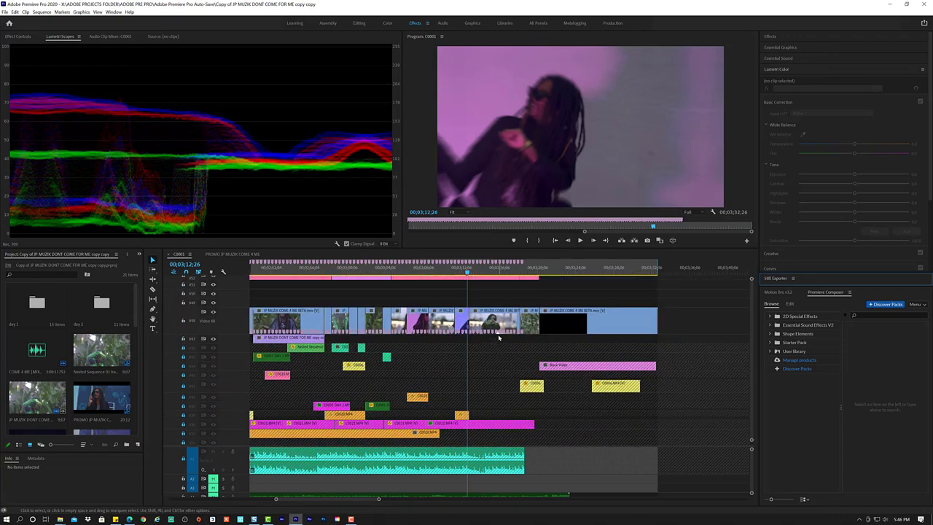
scroll(499, 338, "up", 3)
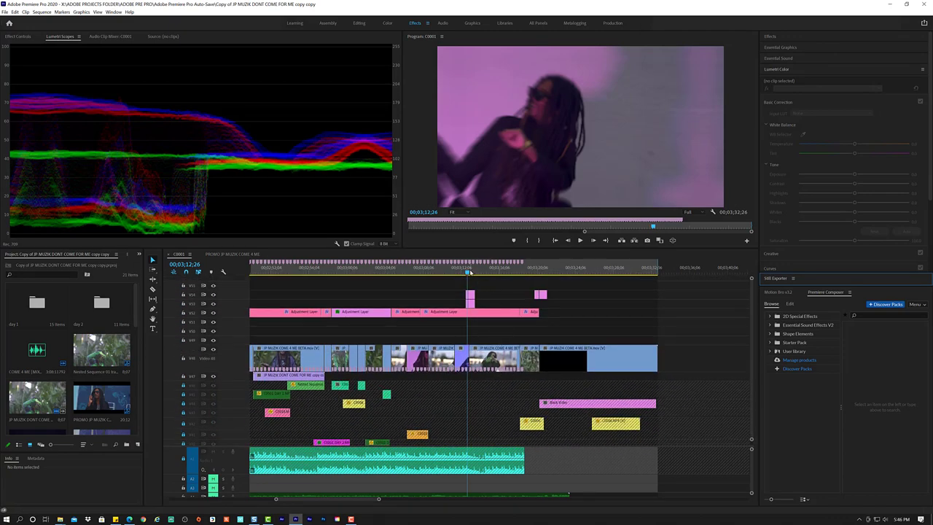
left_click_drag(467, 270, 468, 271)
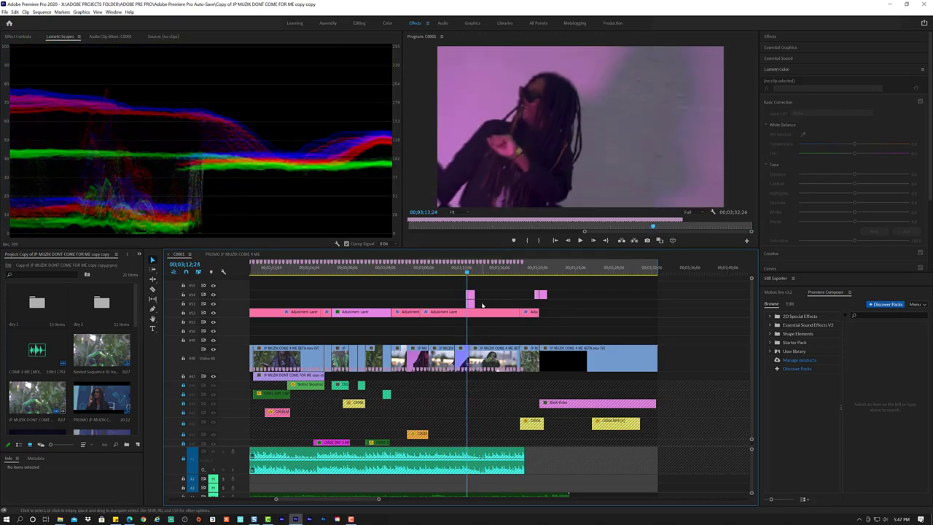
scroll(482, 306, "up", 1)
scroll(482, 305, "up", 1)
scroll(482, 305, "up", 1)
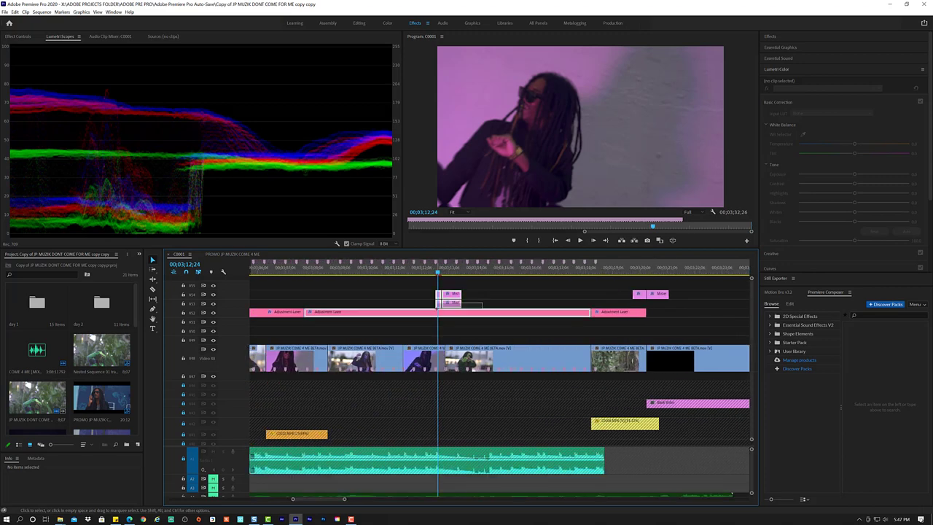
Select the two small pink clips and set preview playback resolution to 1/4.
left_click_drag(483, 302, 455, 304)
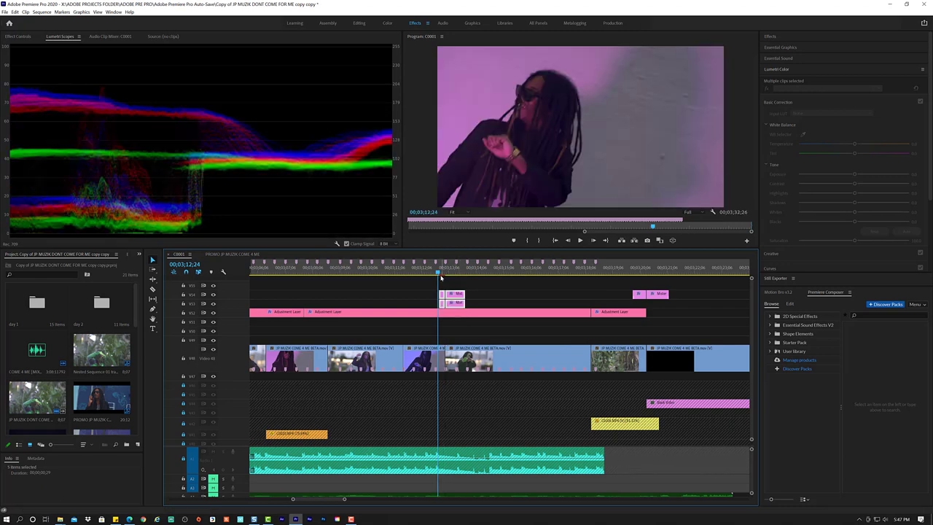
left_click(701, 212)
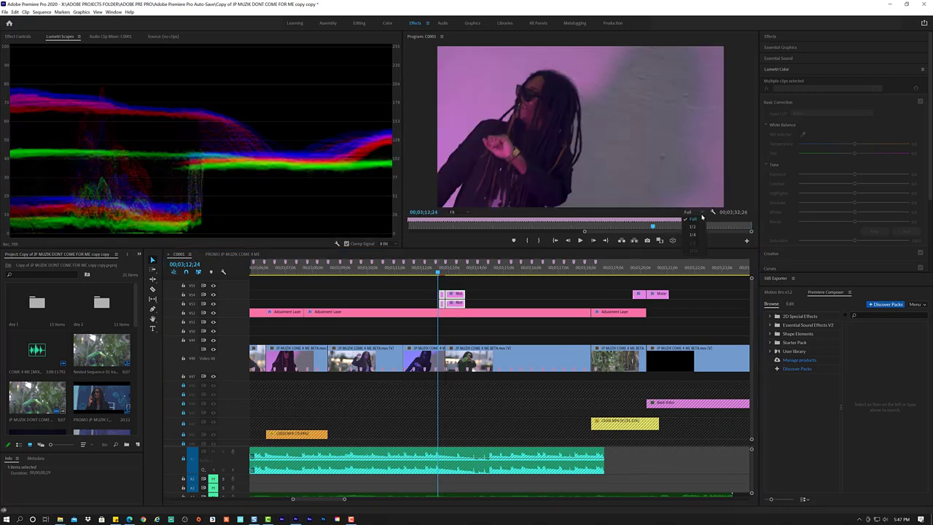
left_click(696, 235)
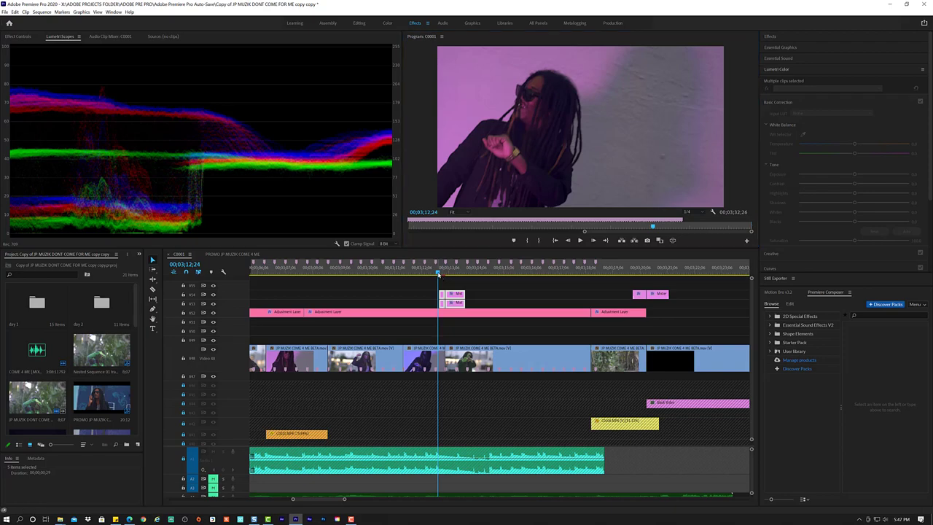
Scrub through the sequence, finishing with the playhead at 00;03;03;22.
left_click_drag(439, 274, 477, 272)
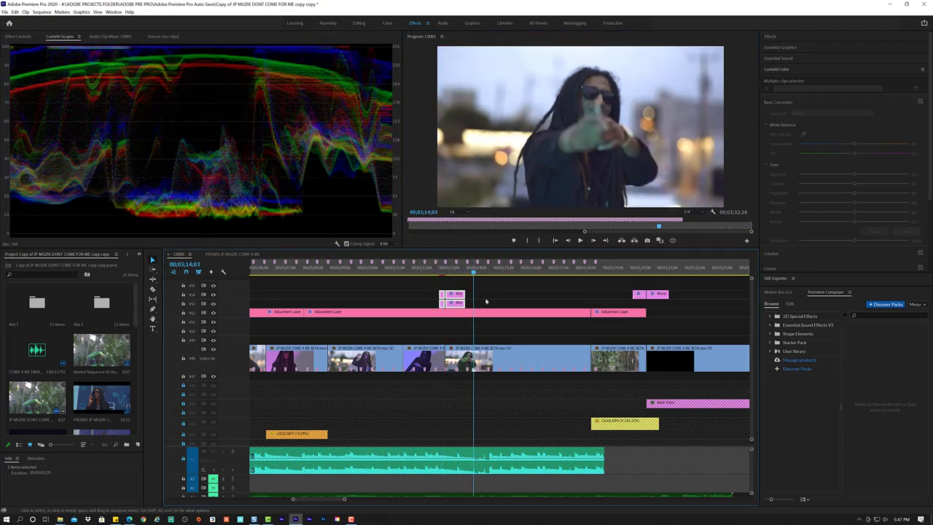
scroll(487, 301, "down", 5)
scroll(486, 301, "down", 2)
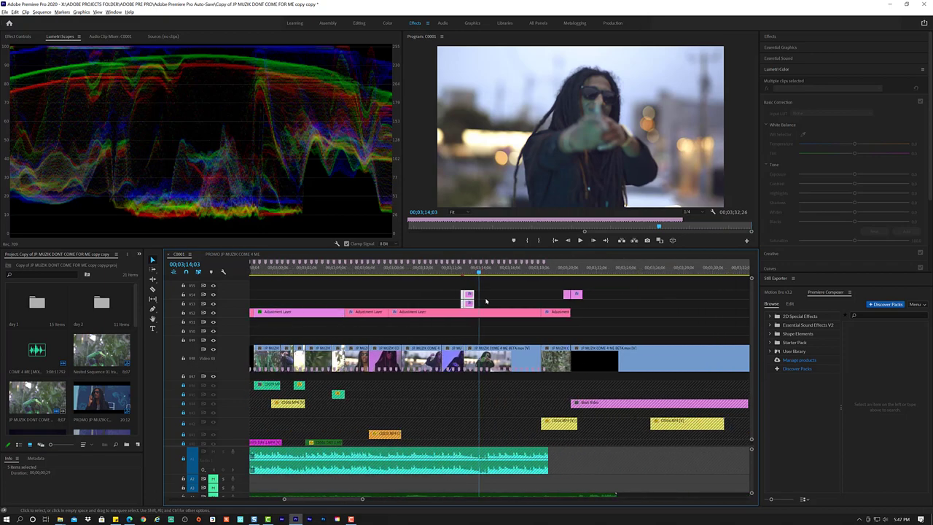
scroll(481, 300, "down", 2)
left_click_drag(434, 272, 383, 285)
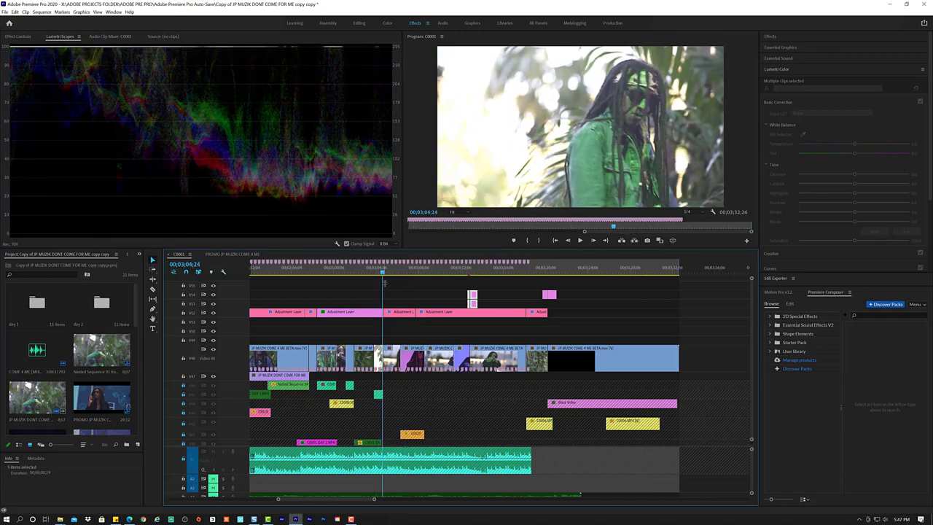
scroll(397, 325, "up", 2)
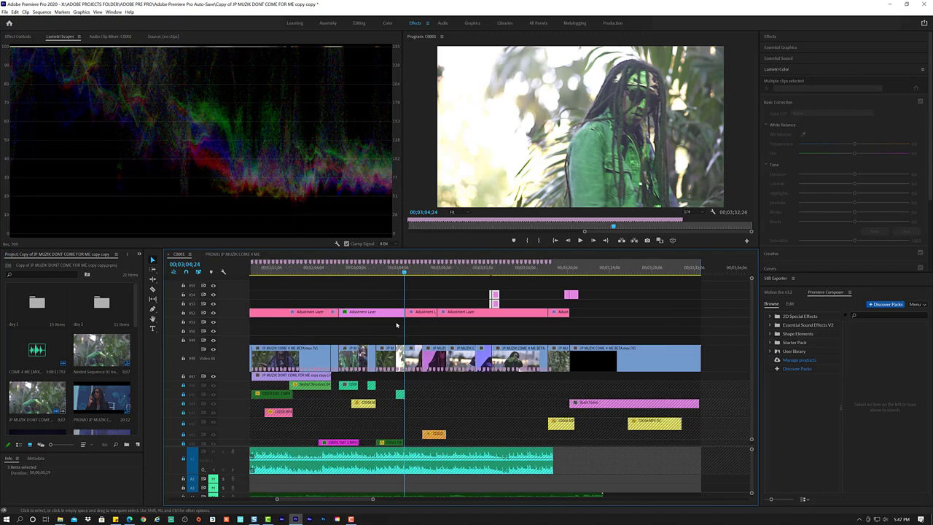
scroll(399, 326, "down", 3)
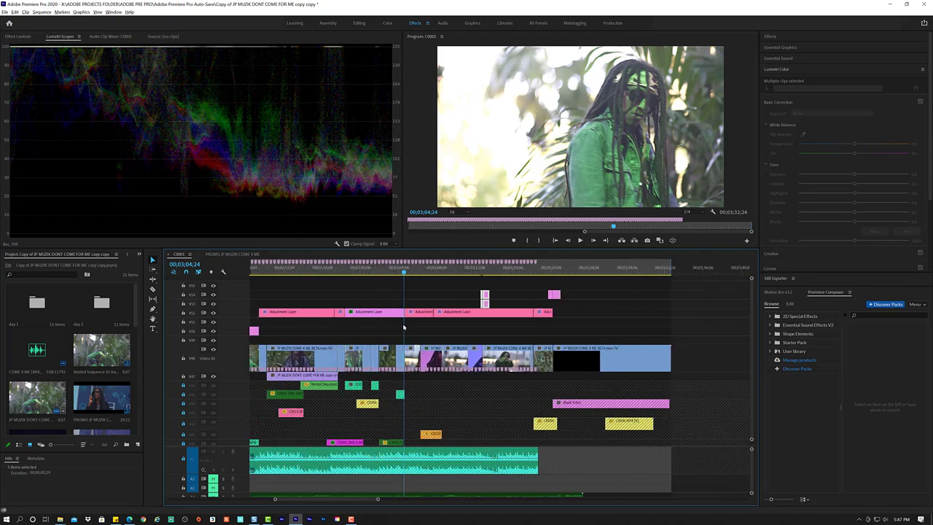
scroll(403, 327, "up", 3)
left_click(395, 274)
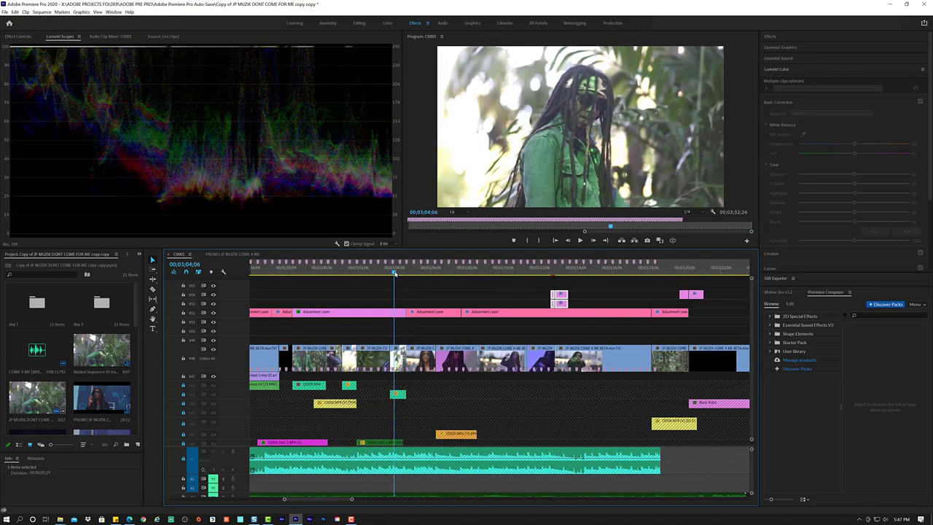
mouse_move(395, 273)
left_mouse_down()
mouse_move(387, 276)
mouse_move(404, 283)
left_mouse_up()
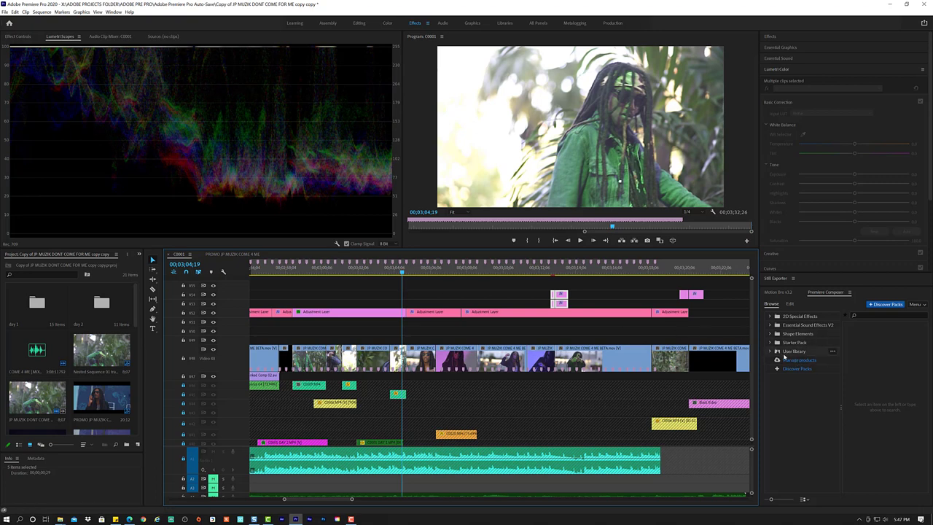
Browse Starter Pack, glancing at Essential Sound Effects V2 and Shape Elements, and scroll to Pan.
left_click(793, 342)
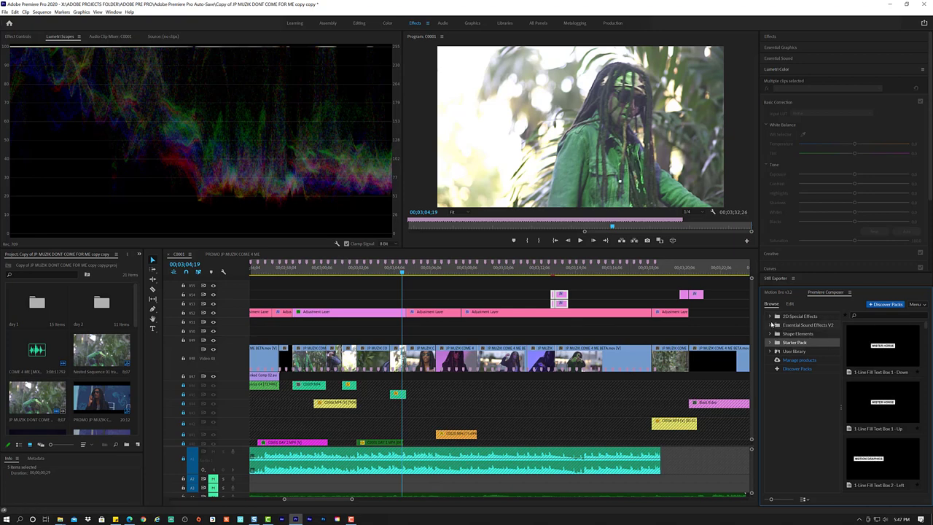
left_click(769, 326)
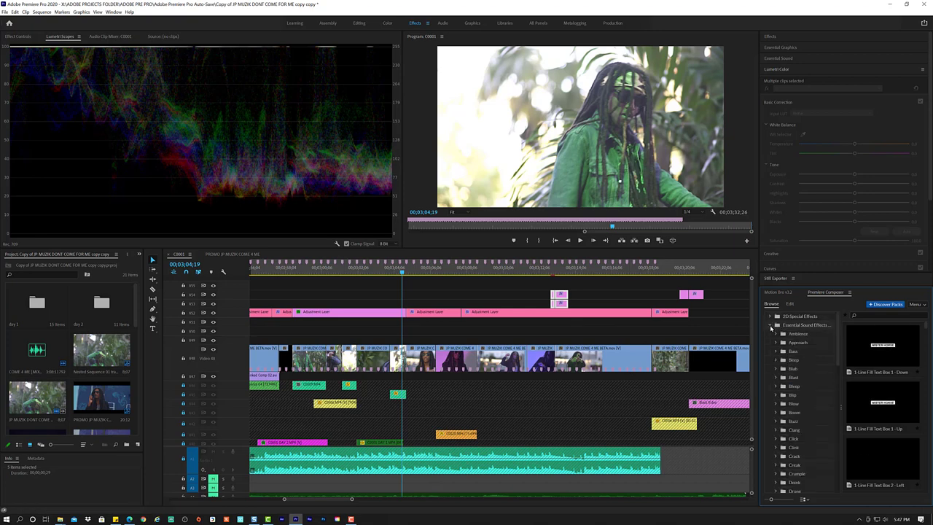
left_click(770, 326)
left_click(782, 335)
left_click(802, 342)
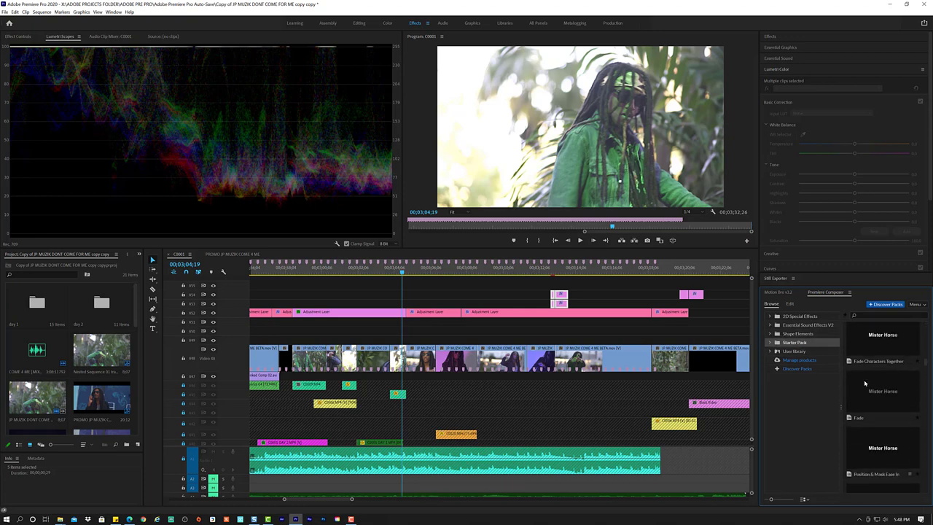
scroll(865, 383, "down", 5)
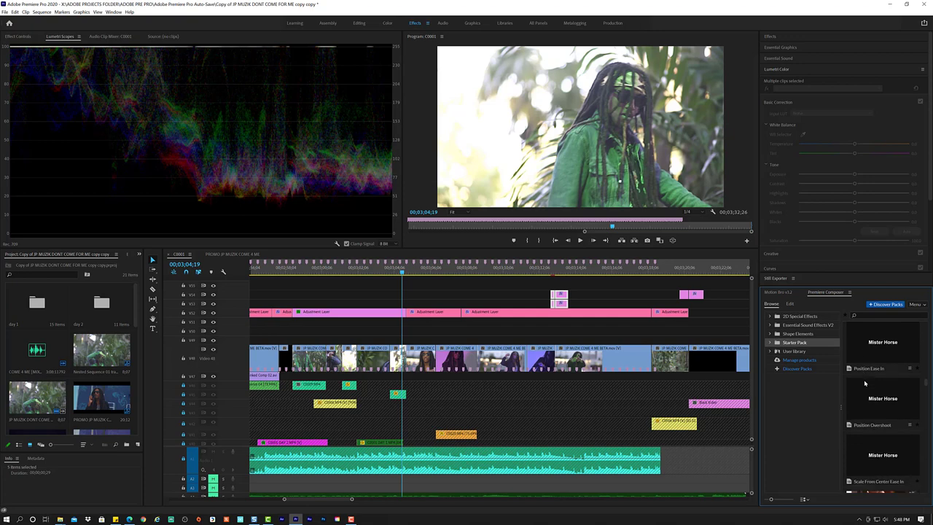
scroll(864, 383, "down", 5)
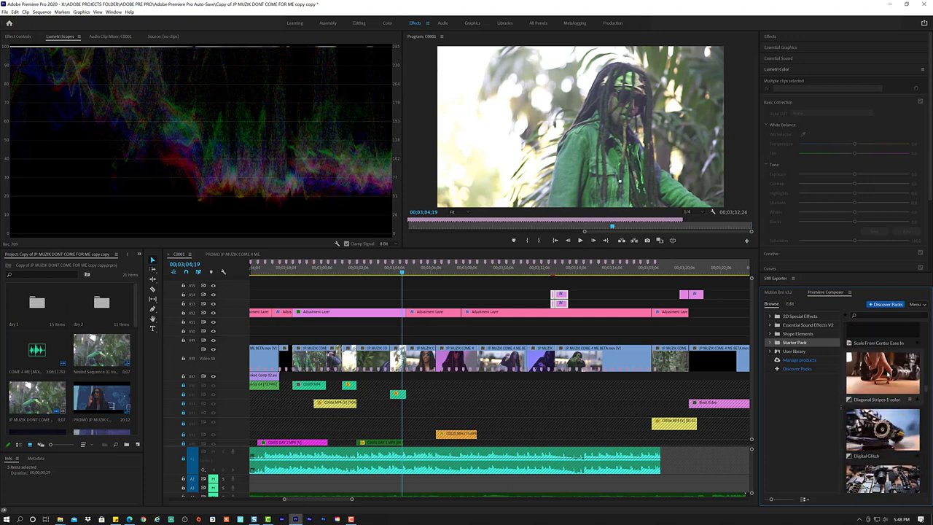
scroll(875, 385, "down", 3)
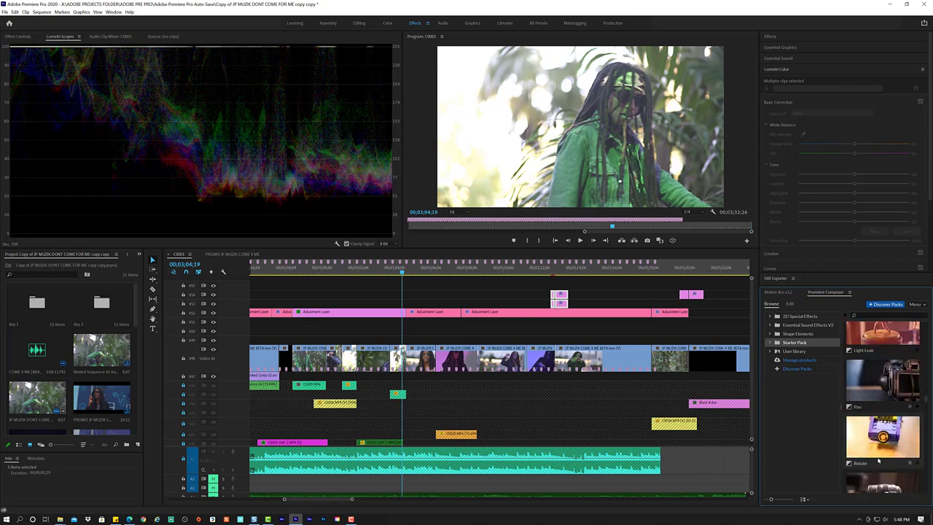
scroll(887, 428, "down", 2)
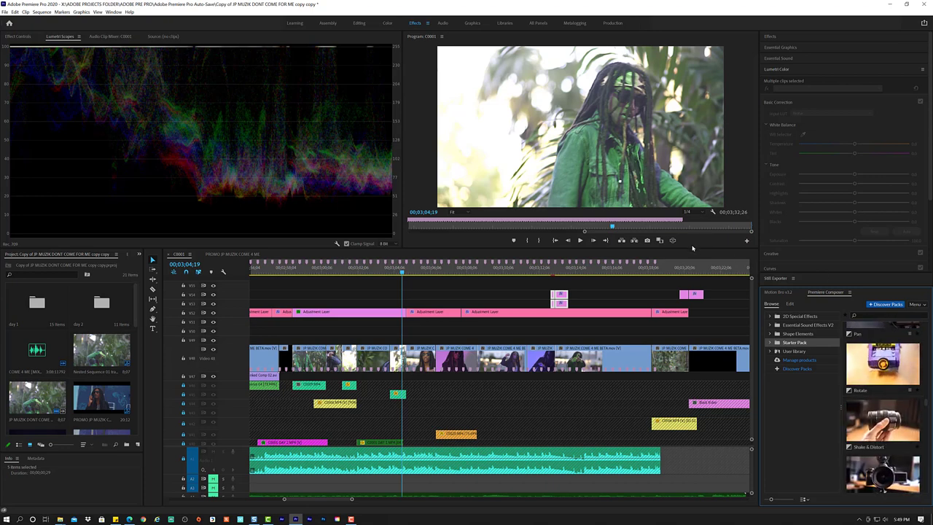
Drop the Light Leak preset onto the top track near 03;04.
left_click_drag(401, 274, 404, 274)
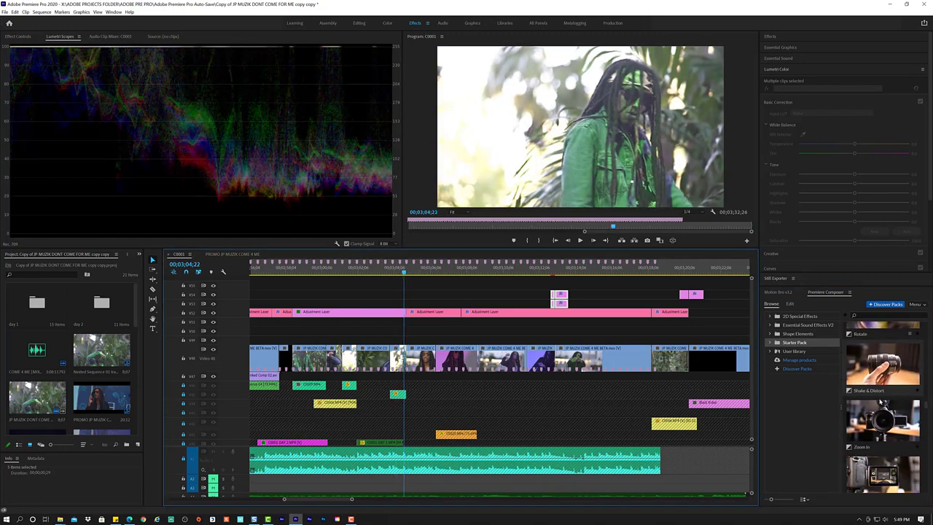
scroll(880, 408, "down", 3)
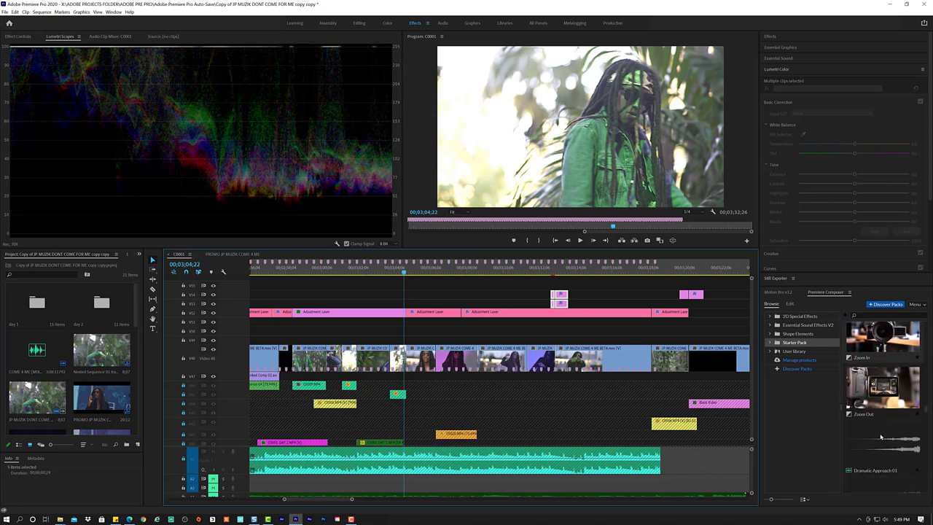
scroll(878, 416, "up", 5)
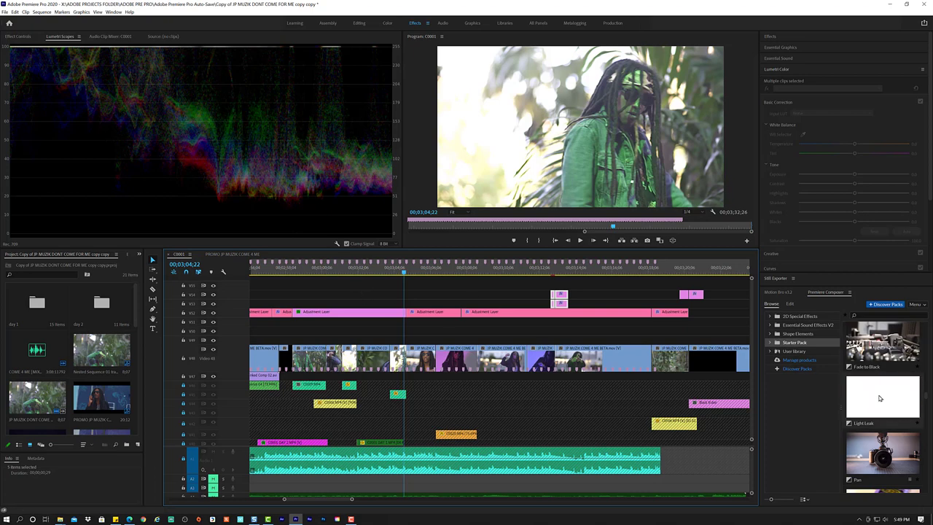
mouse_move(877, 398)
left_mouse_down()
mouse_move(410, 305)
mouse_move(409, 295)
left_mouse_up()
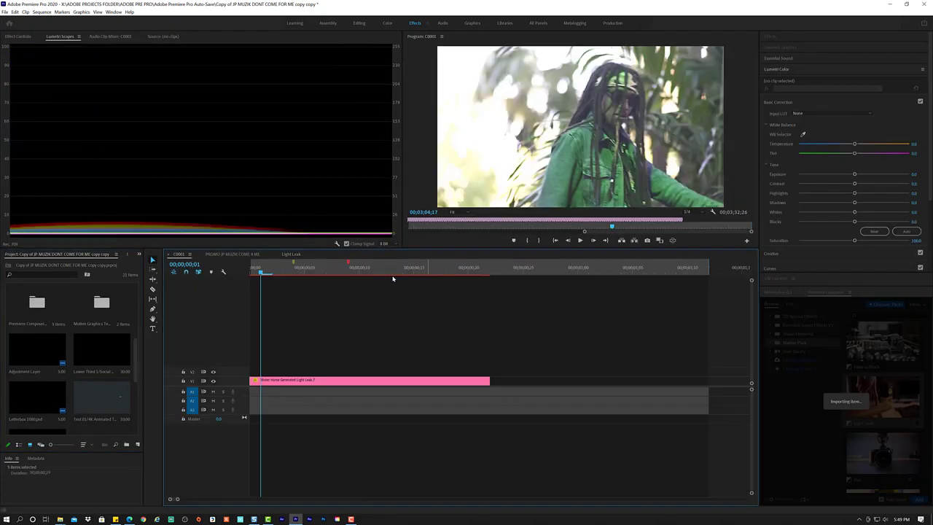
Scrub over the light leak and play it back to preview the effect.
left_click(405, 275)
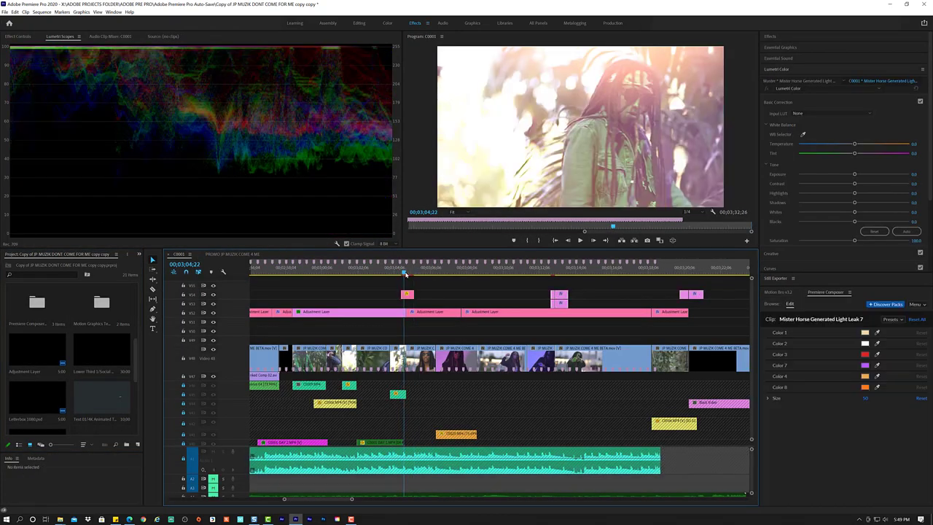
mouse_move(402, 273)
left_mouse_down()
mouse_move(417, 273)
mouse_move(398, 278)
left_mouse_up()
key("space")
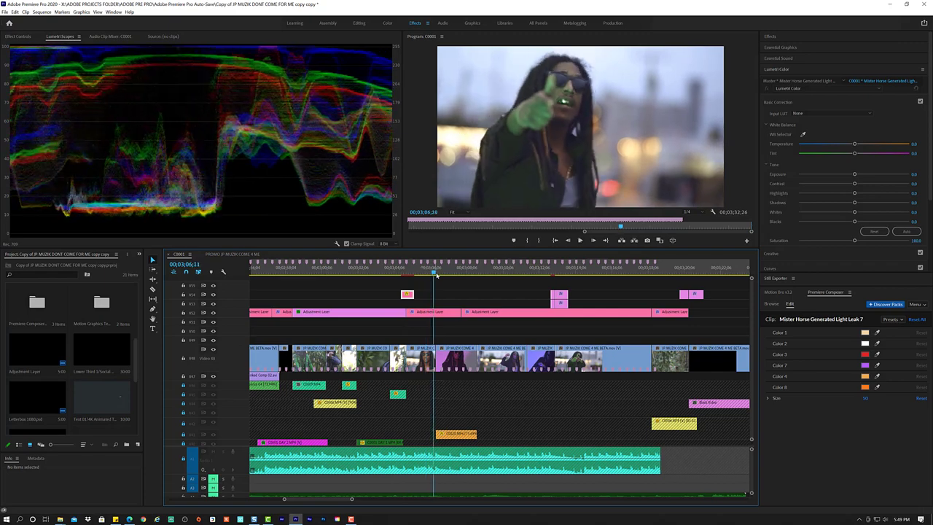
key("space")
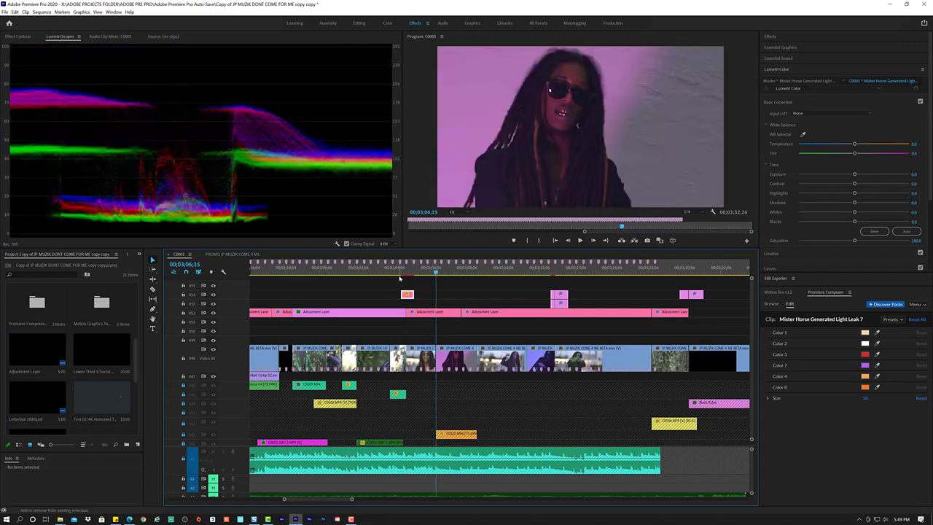
Park the playhead at 02;26;28.
scroll(400, 281, "up", 1)
scroll(401, 288, "up", 2)
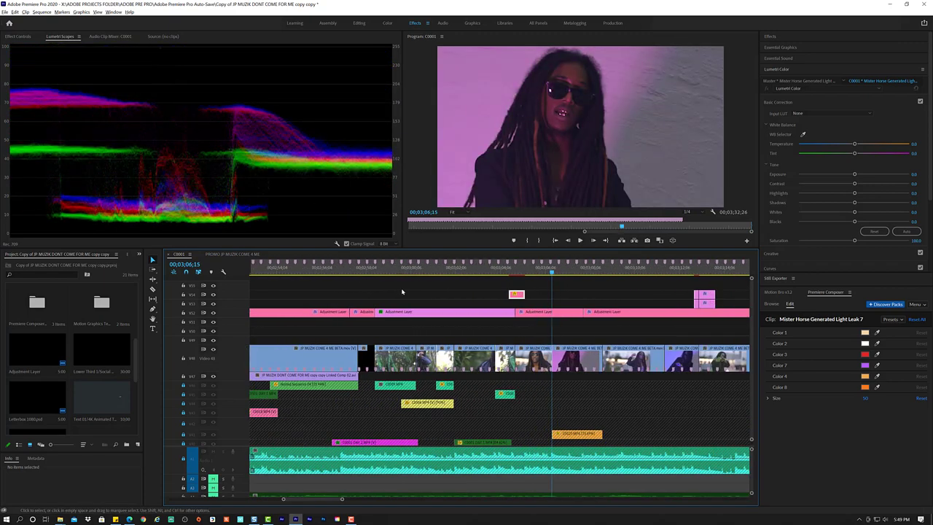
scroll(401, 292, "down", 4)
scroll(401, 292, "up", 2)
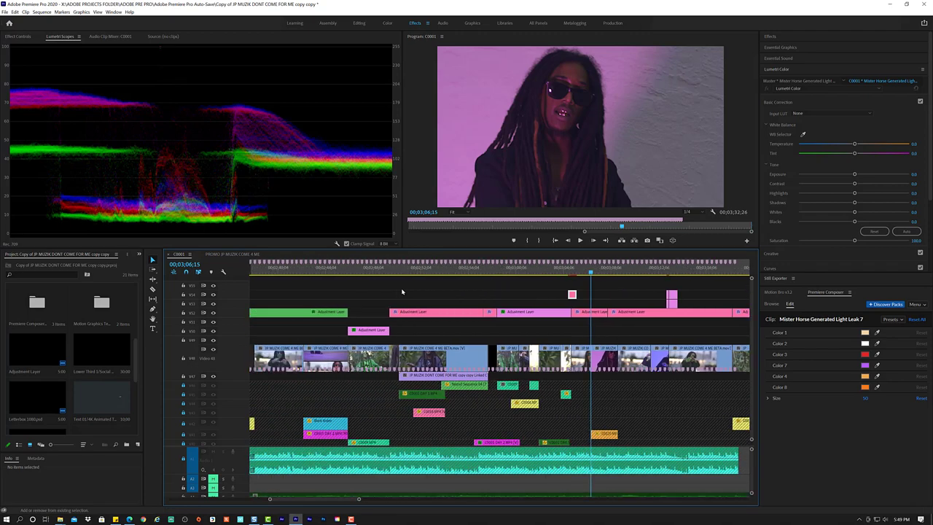
scroll(401, 291, "up", 2)
scroll(401, 292, "up", 2)
scroll(401, 292, "up", 2)
scroll(402, 292, "up", 4)
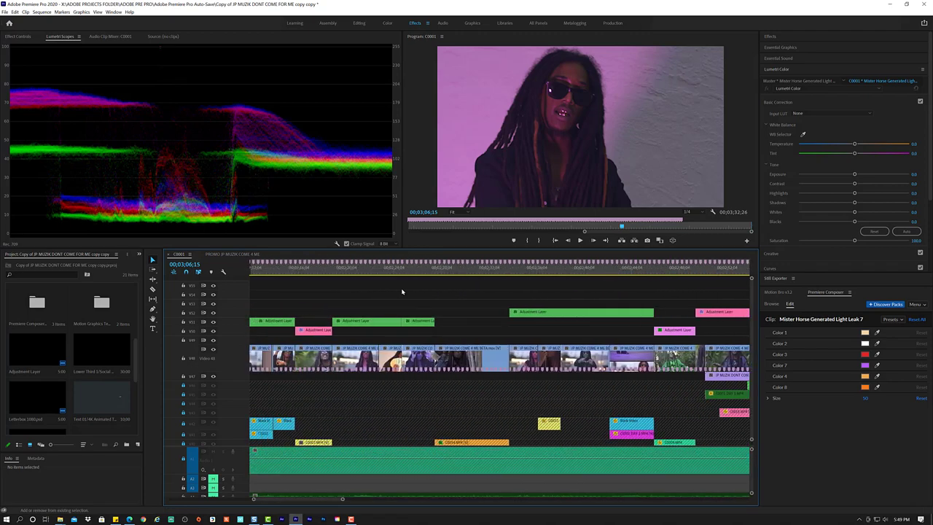
scroll(402, 292, "up", 4)
scroll(401, 292, "up", 4)
scroll(402, 292, "up", 4)
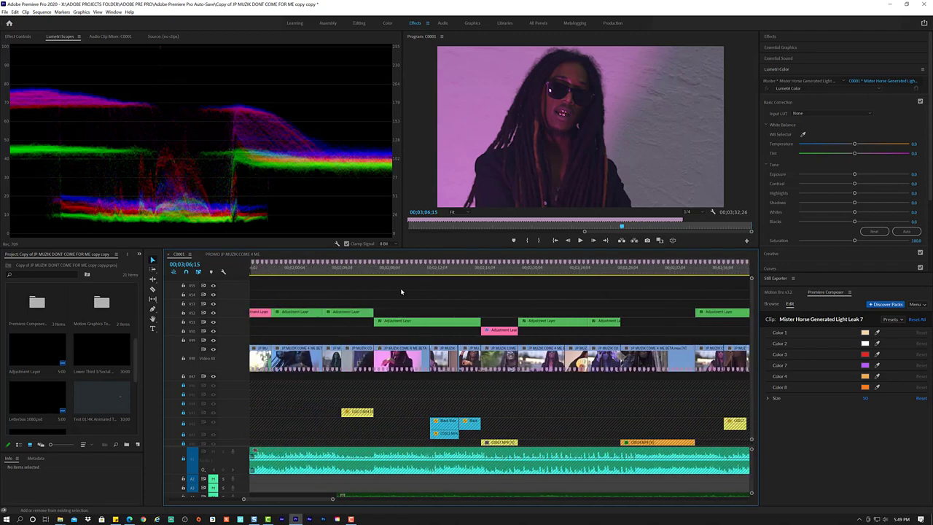
scroll(401, 290, "down", 2)
scroll(400, 288, "down", 2)
scroll(400, 288, "down", 2)
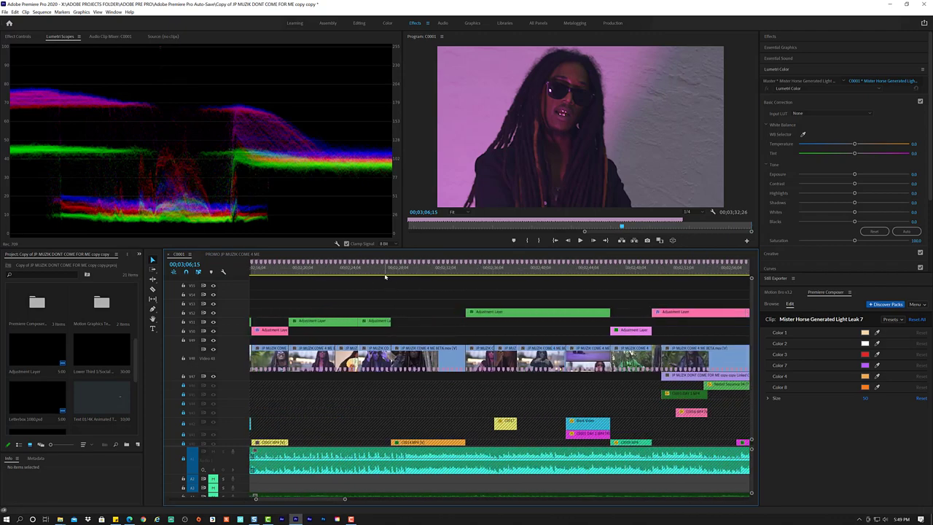
left_click(386, 277)
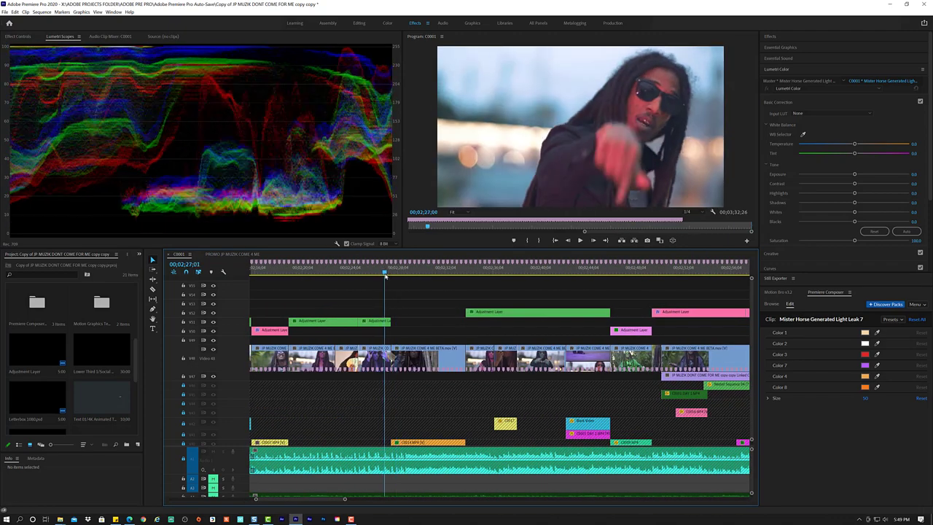
left_click_drag(386, 276, 383, 276)
Lift the pink adjustment layer up to V5 and slide it later in the sequence.
scroll(390, 322, "down", 1)
scroll(390, 322, "up", 1)
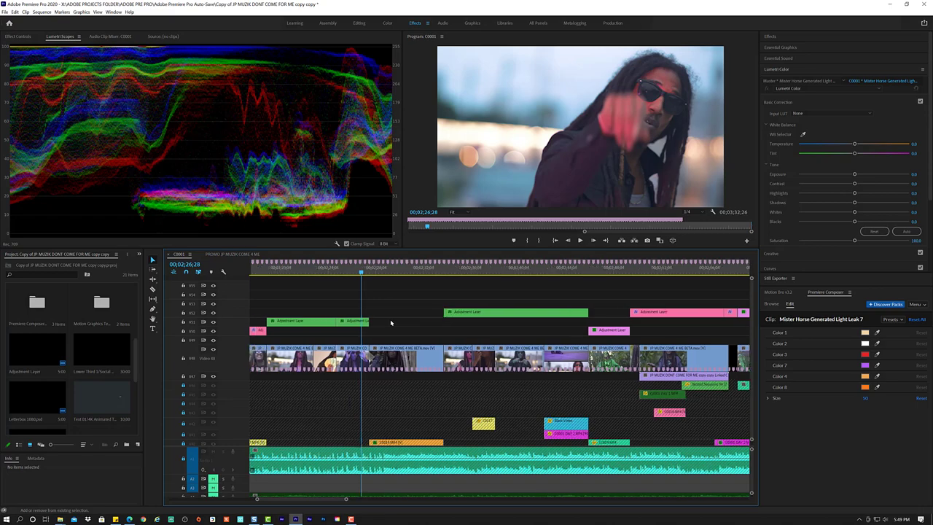
scroll(394, 323, "up", 3)
scroll(398, 323, "up", 2)
scroll(397, 322, "up", 2)
scroll(399, 323, "up", 2)
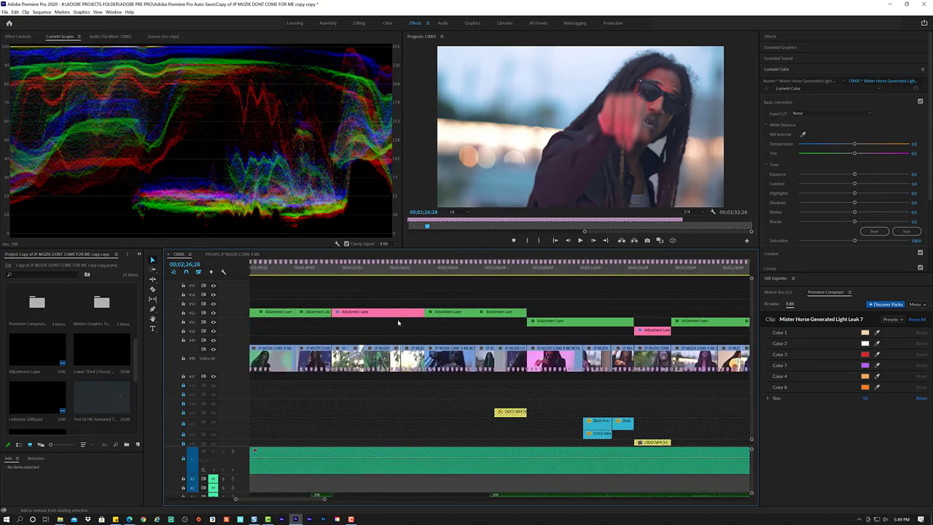
scroll(400, 323, "up", 2)
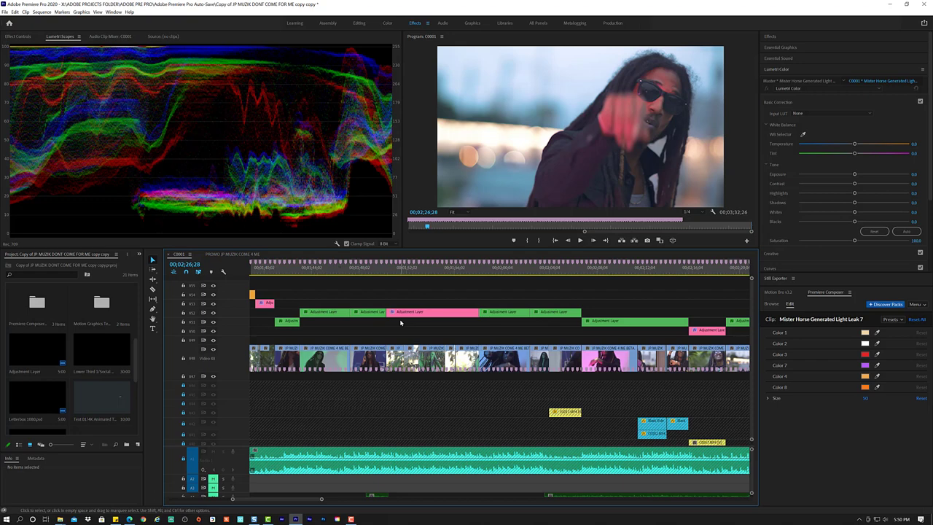
scroll(400, 322, "up", 2)
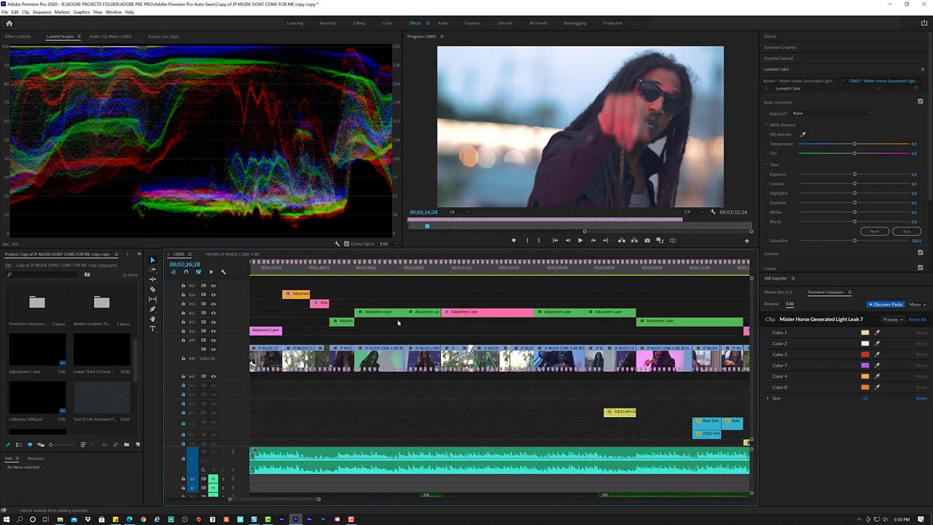
scroll(397, 322, "up", 2)
scroll(397, 322, "up", 2)
scroll(397, 322, "up", 2)
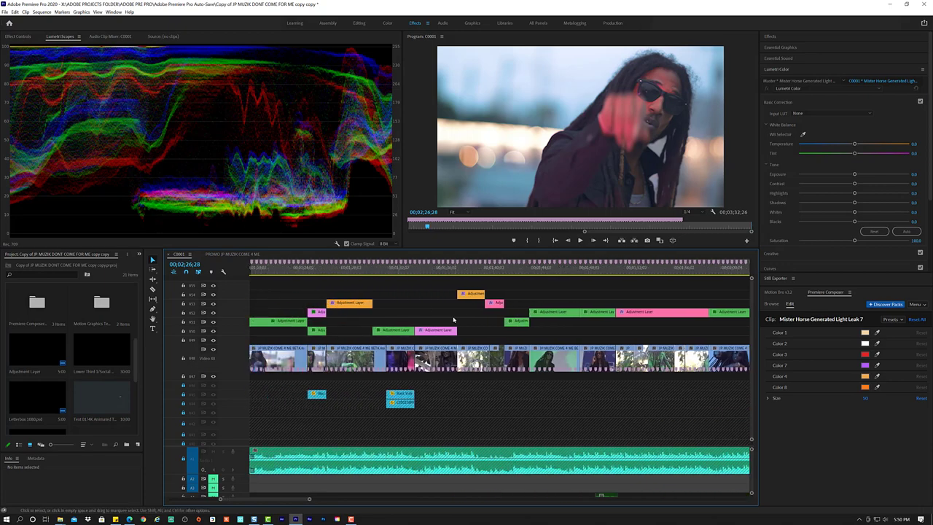
left_click_drag(446, 330, 657, 287)
scroll(657, 286, "down", 3)
scroll(657, 286, "down", 3)
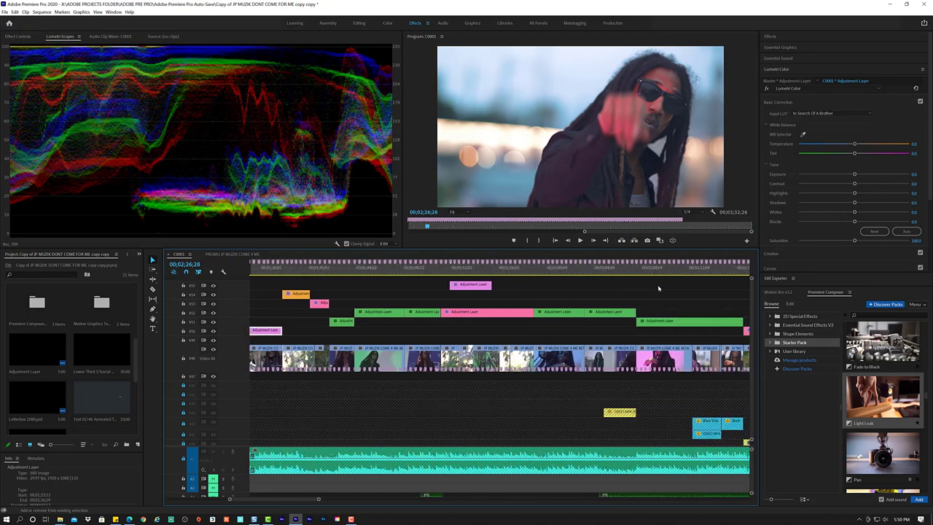
scroll(658, 287, "down", 3)
scroll(659, 289, "down", 2)
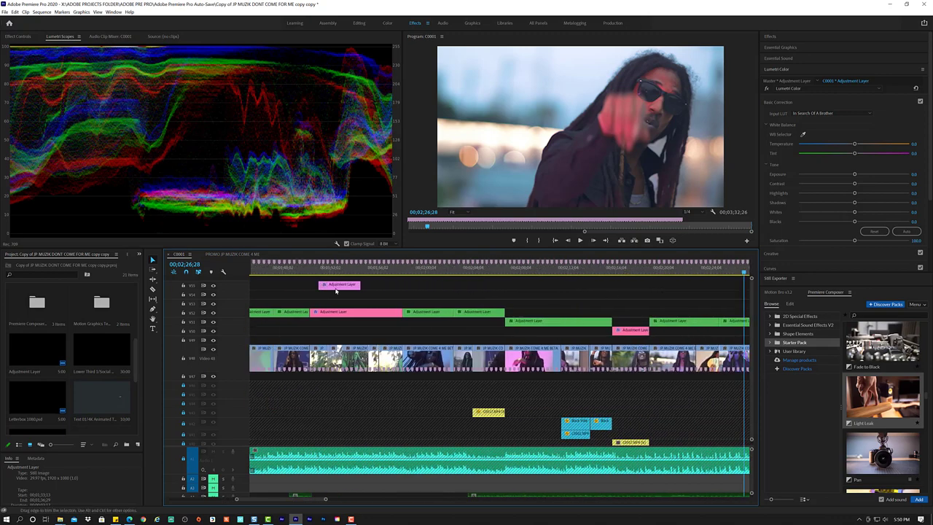
left_click_drag(337, 286, 671, 286)
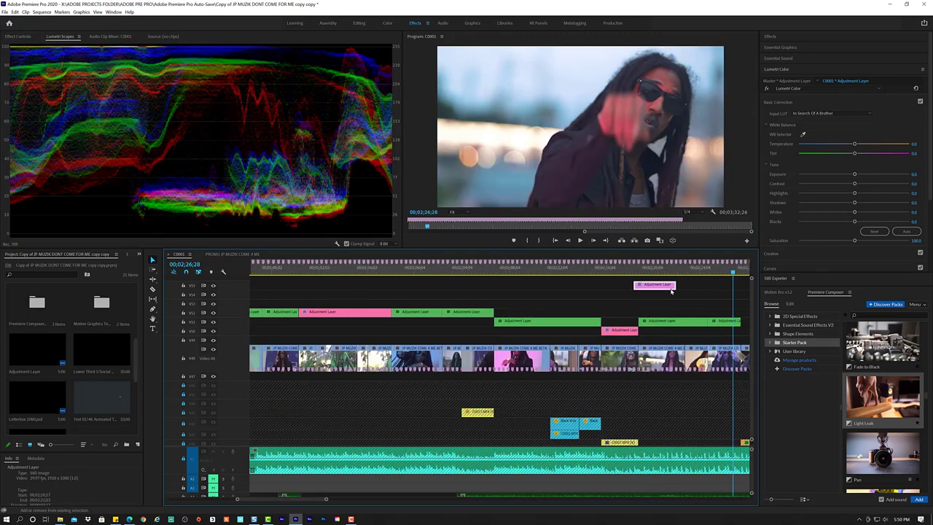
scroll(671, 291, "down", 5)
scroll(508, 292, "down", 4)
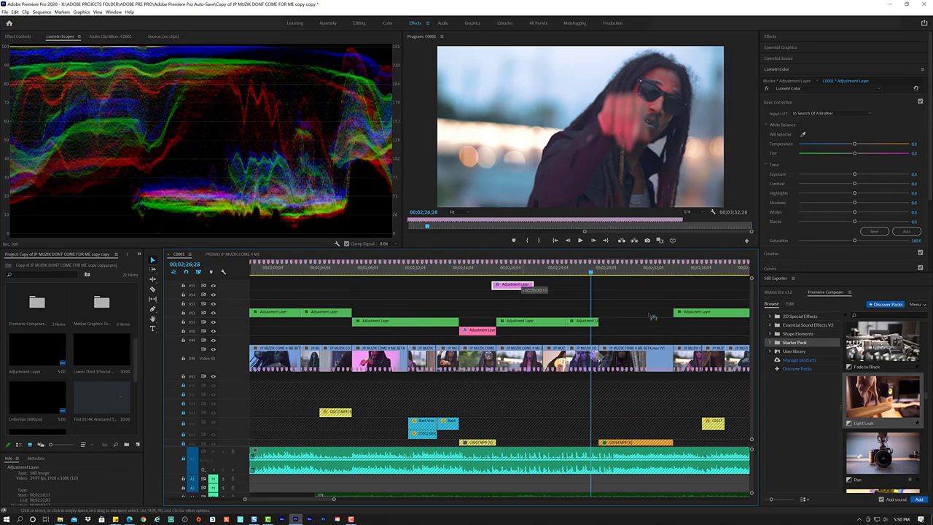
Drop the adjustment layer onto V2 near 02;31 and play the passage through to 02;35;10.
mouse_move(653, 317)
left_mouse_down()
mouse_move(632, 330)
mouse_move(672, 331)
left_mouse_up()
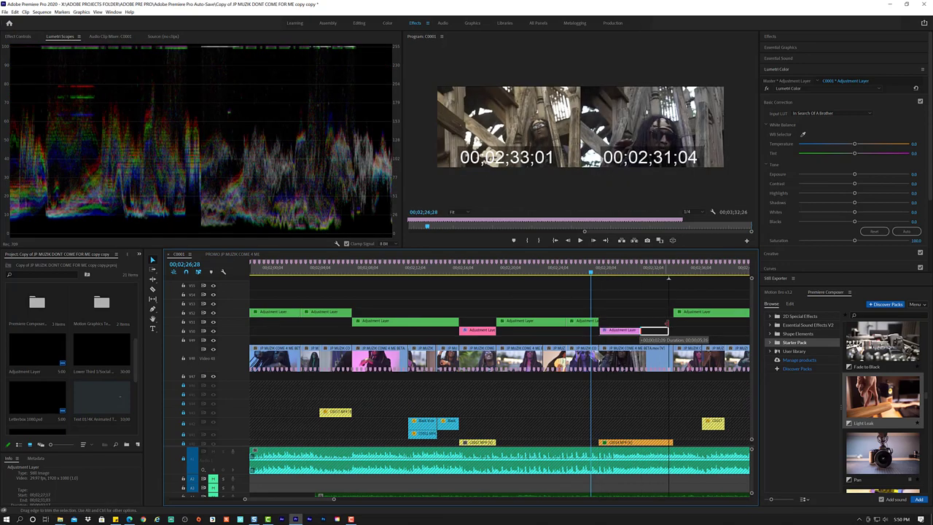
key("space")
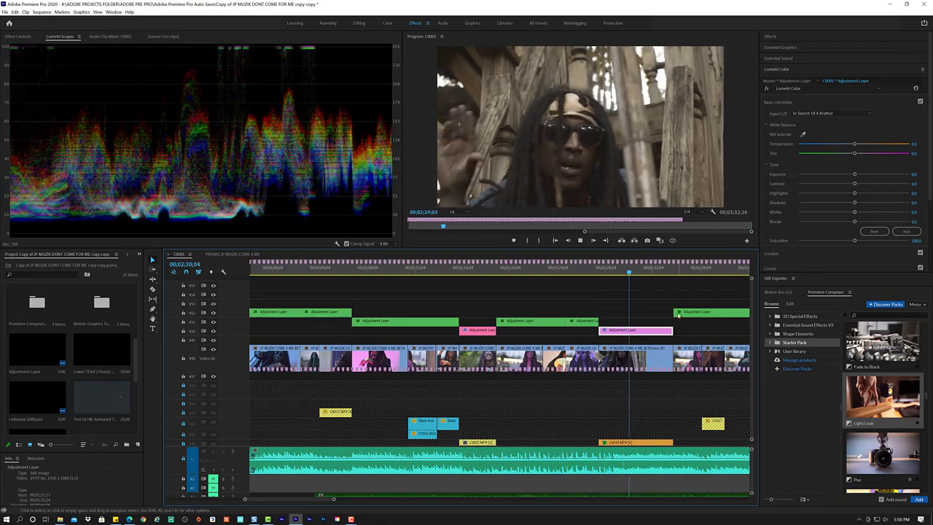
key("space")
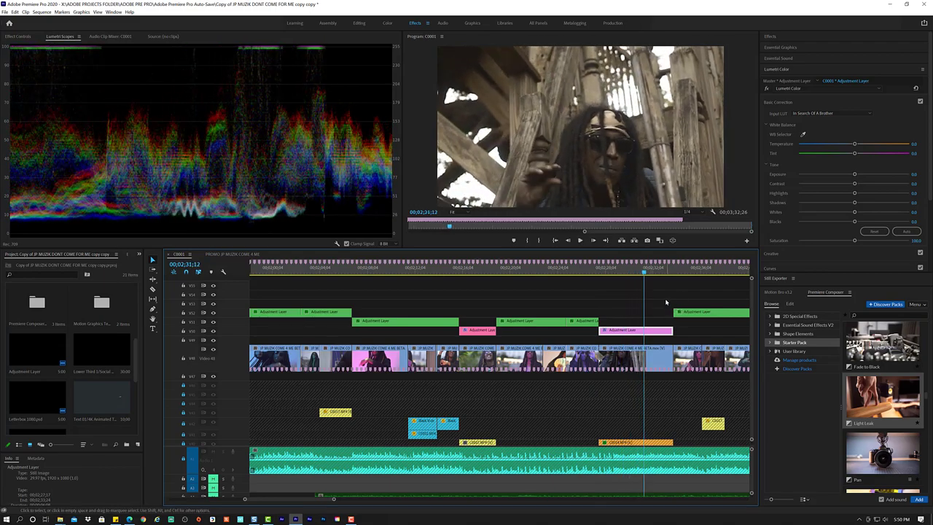
key("space")
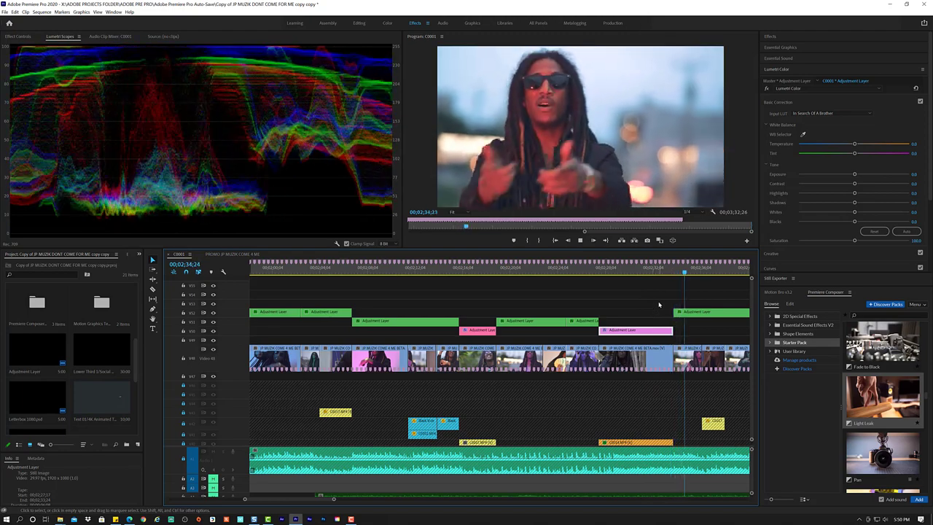
key("space")
scroll(603, 294, "up", 5)
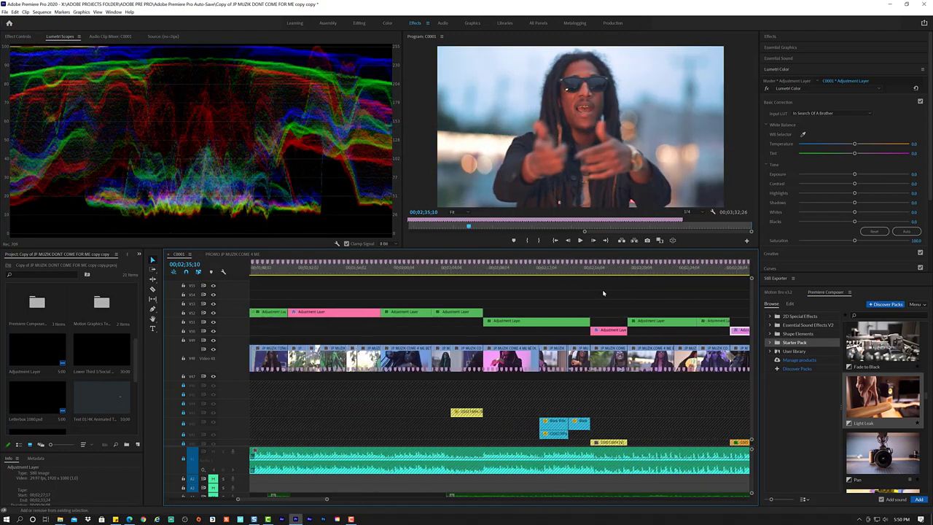
scroll(603, 293, "up", 3)
scroll(610, 293, "up", 2)
scroll(610, 293, "up", 2)
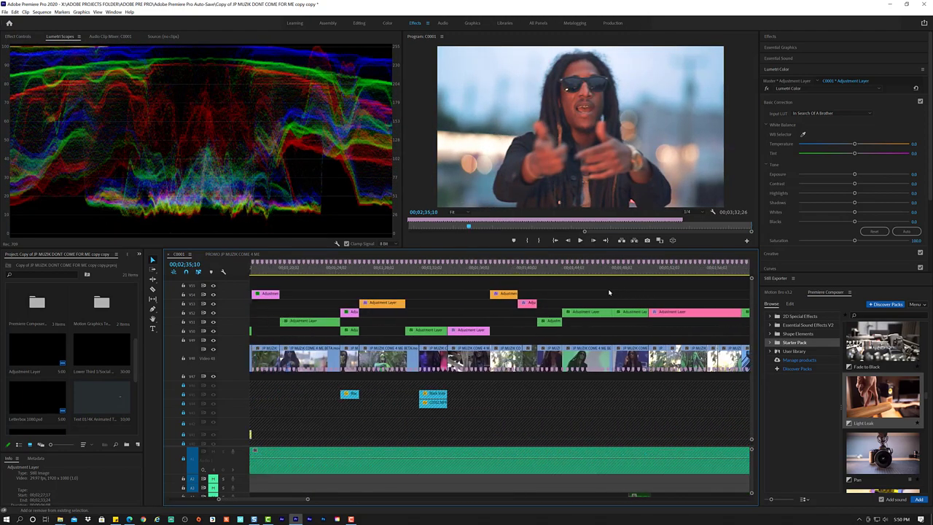
scroll(609, 293, "up", 2)
scroll(609, 293, "up", 2)
scroll(612, 292, "up", 2)
scroll(614, 292, "up", 2)
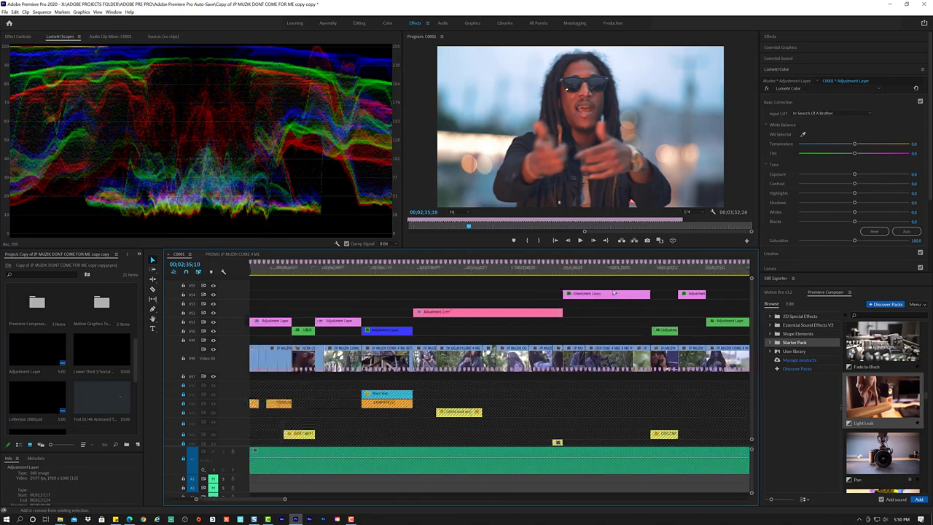
scroll(615, 292, "up", 2)
scroll(614, 292, "up", 2)
scroll(614, 292, "up", 2)
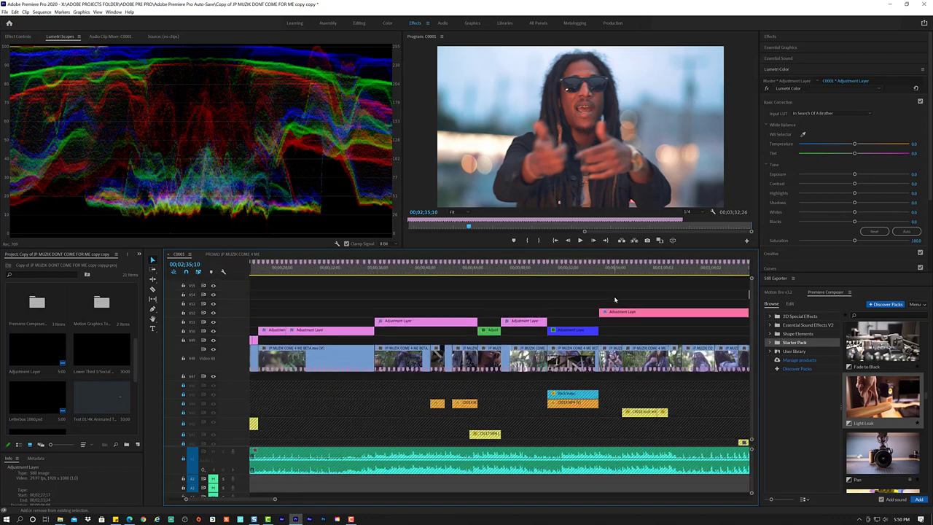
scroll(615, 300, "up", 2)
scroll(614, 299, "up", 2)
scroll(615, 300, "up", 2)
scroll(615, 300, "up", 2)
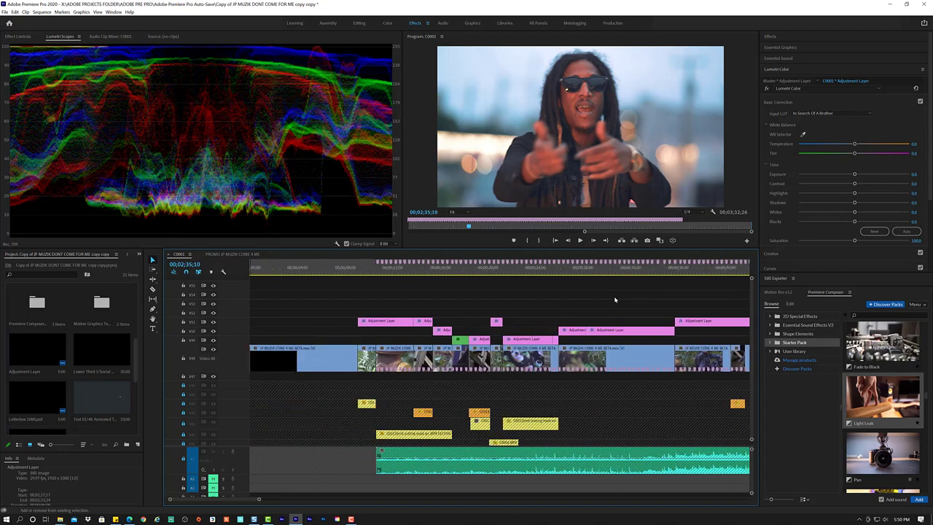
scroll(614, 300, "down", 2)
scroll(615, 299, "down", 2)
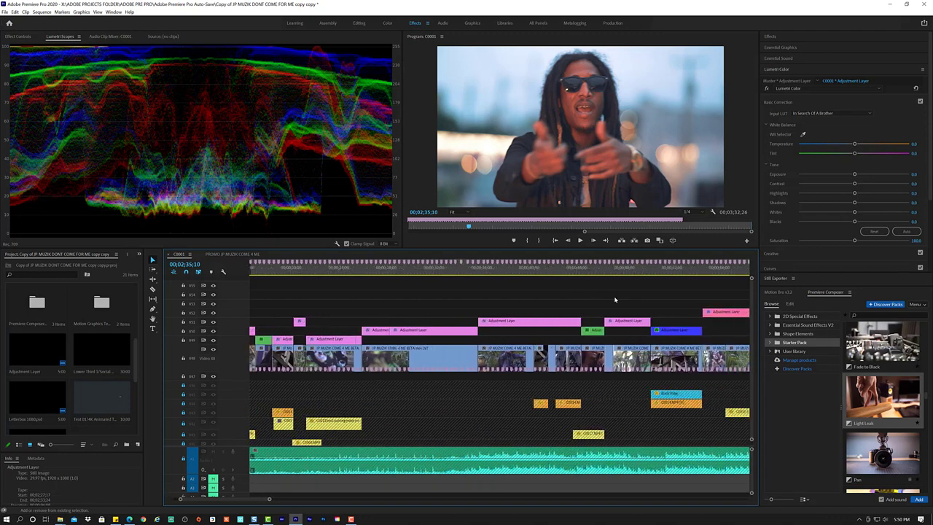
scroll(614, 299, "down", 2)
scroll(615, 300, "down", 2)
scroll(615, 300, "down", 2)
scroll(615, 300, "down", 2)
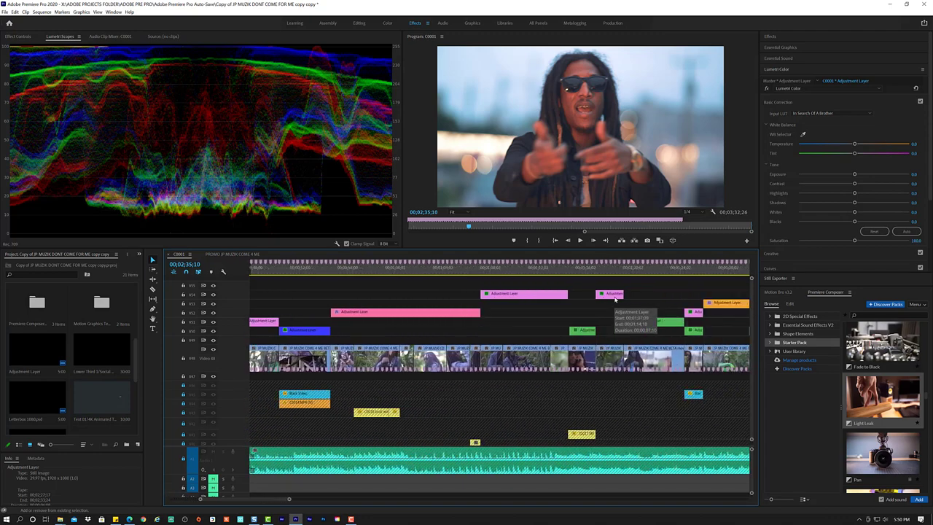
scroll(615, 300, "down", 2)
scroll(614, 300, "down", 2)
scroll(615, 300, "down", 2)
scroll(615, 300, "down", 2)
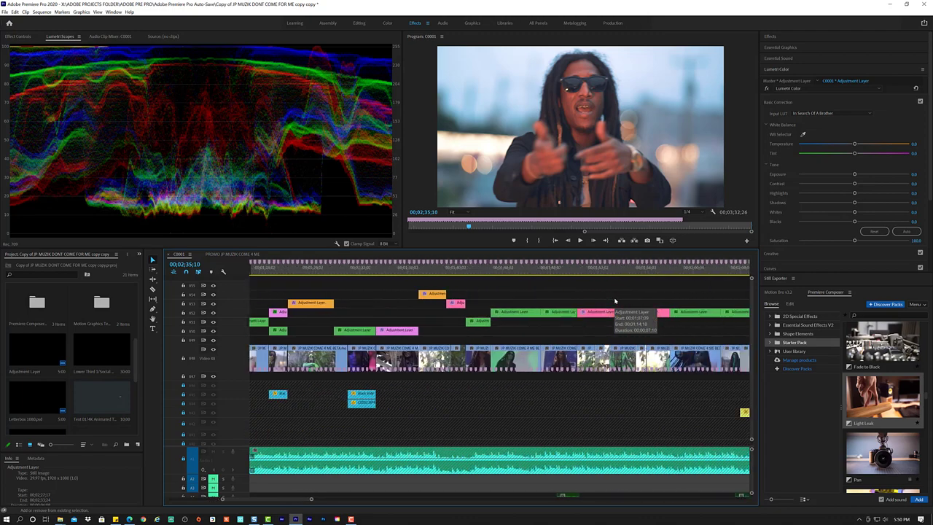
scroll(620, 306, "down", 2)
scroll(624, 314, "down", 2)
scroll(624, 313, "down", 2)
scroll(624, 314, "down", 2)
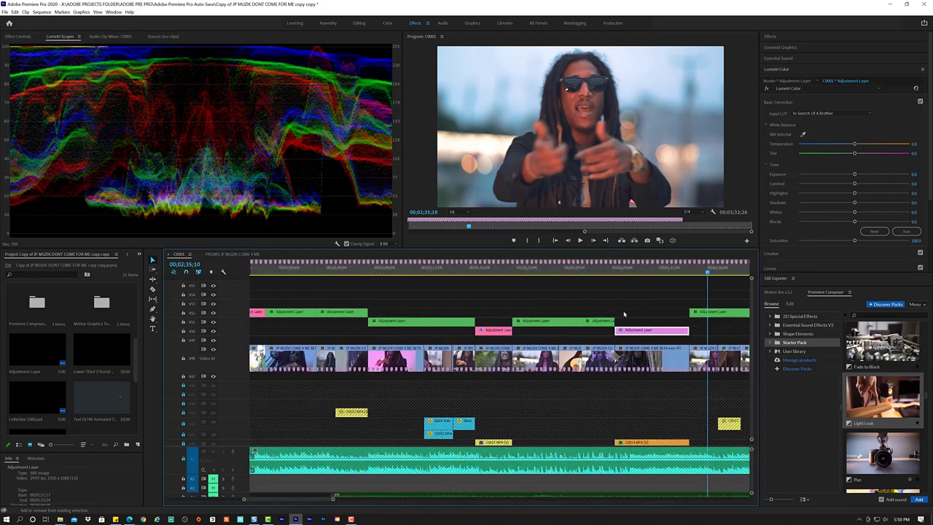
scroll(624, 313, "down", 2)
scroll(625, 314, "down", 2)
scroll(625, 313, "down", 2)
scroll(624, 313, "down", 2)
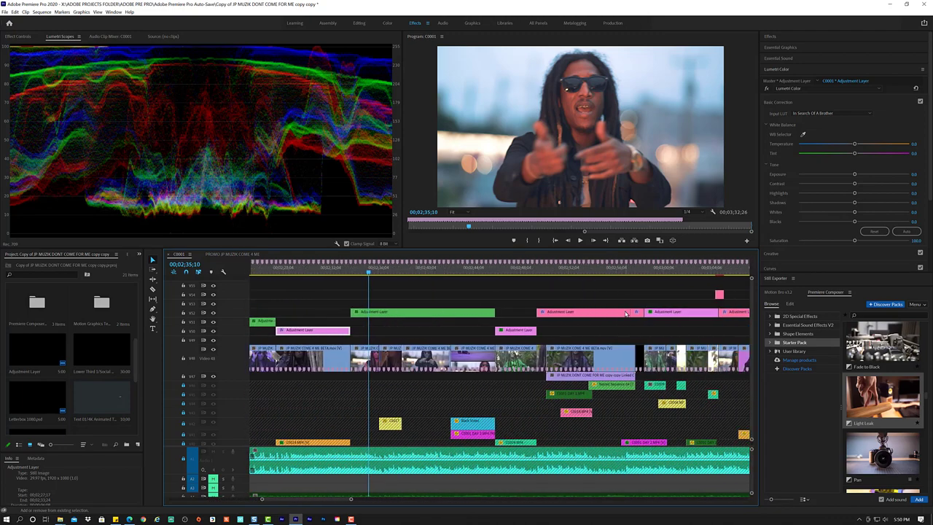
scroll(625, 313, "down", 2)
scroll(625, 313, "down", 2)
scroll(625, 314, "down", 2)
scroll(625, 313, "down", 2)
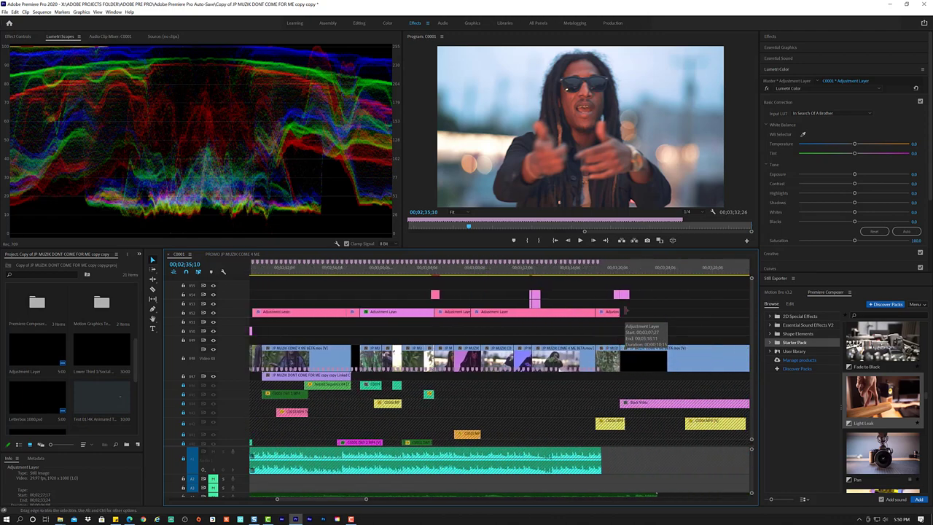
scroll(626, 314, "down", 2)
scroll(627, 314, "down", 2)
scroll(627, 315, "up", 2)
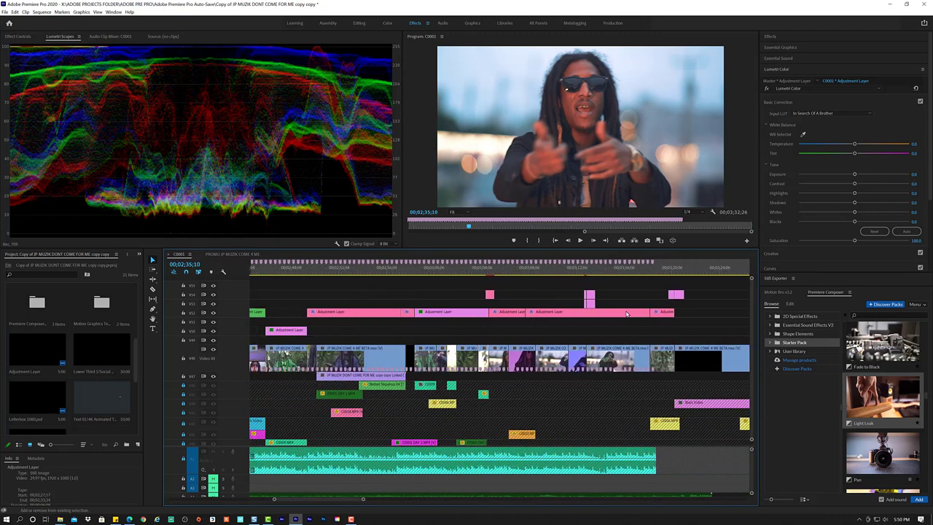
scroll(627, 314, "up", 2)
scroll(626, 313, "down", 2)
scroll(627, 314, "down", 2)
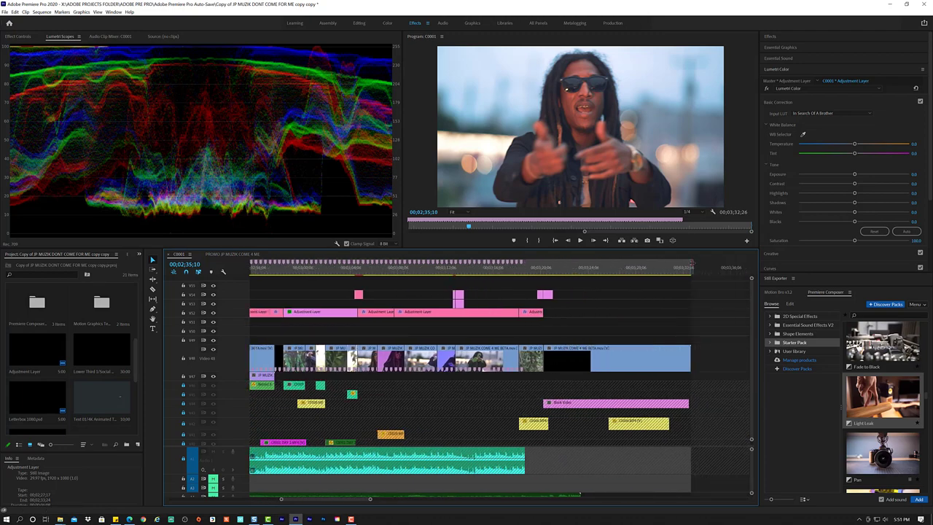
scroll(477, 330, "up", 1)
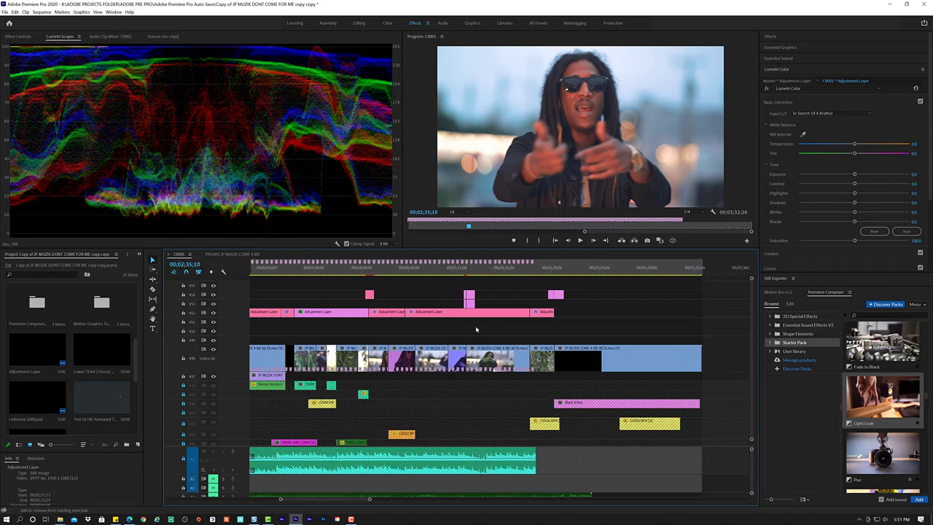
scroll(477, 330, "up", 1)
scroll(476, 330, "up", 2)
scroll(477, 330, "up", 1)
scroll(476, 330, "up", 1)
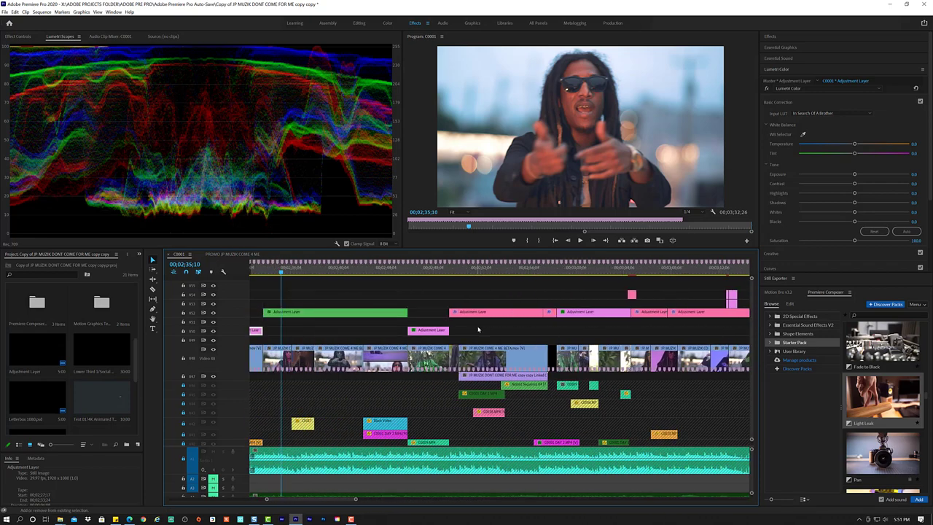
scroll(477, 330, "up", 1)
scroll(477, 330, "up", 1)
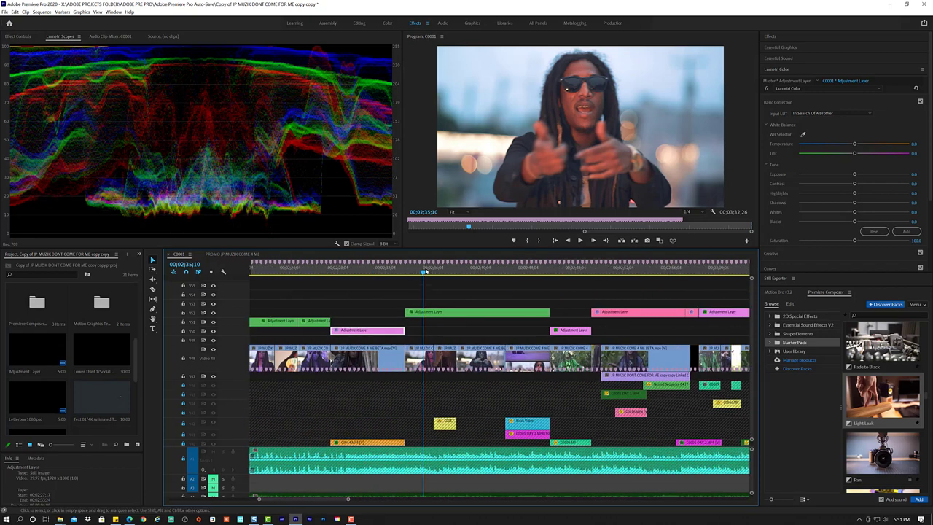
Drag the Pan preset onto the timeline, then dismiss the crash message and move the report aside.
left_click_drag(426, 271, 429, 271)
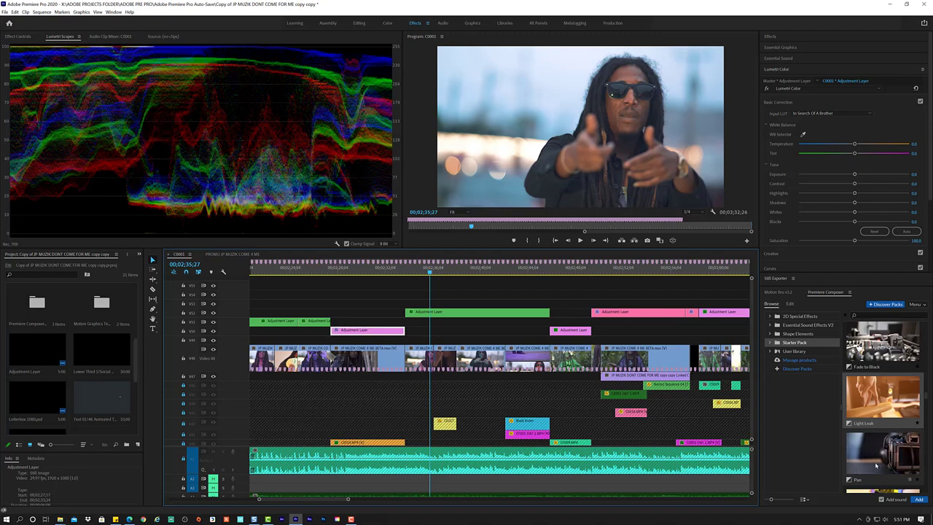
mouse_move(877, 456)
left_mouse_down()
mouse_move(430, 291)
mouse_move(439, 288)
left_mouse_up()
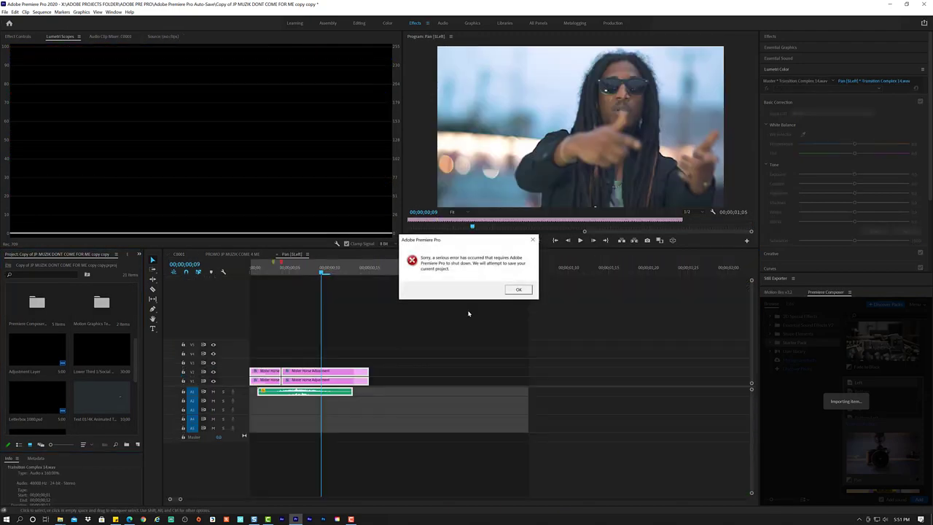
key("Return")
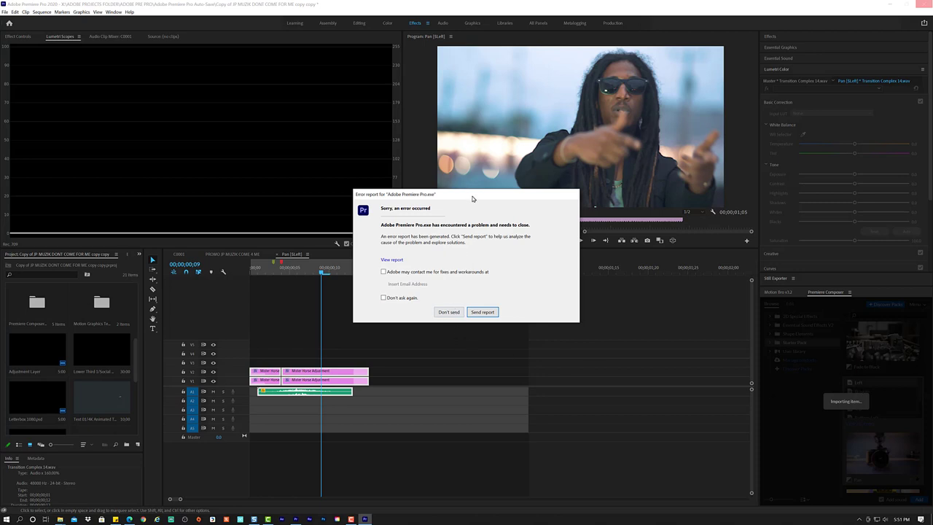
mouse_move(473, 198)
left_mouse_down()
mouse_move(605, 209)
mouse_move(713, 236)
left_mouse_up()
Decline the crash report, relaunch Premiere, and open the autosaved 'Copy of JP MUZIK DONT COME FOR ME copy copy'.
left_click(518, 289)
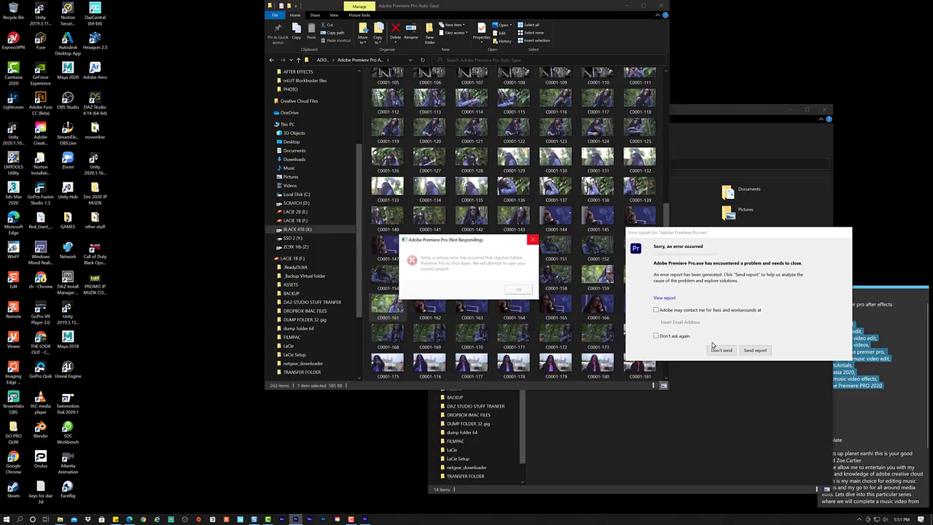
left_click(721, 351)
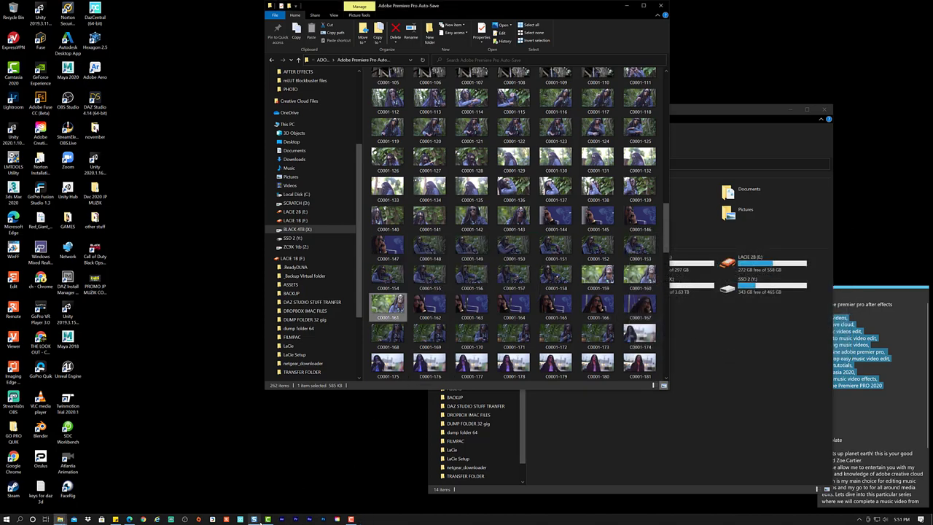
left_click(254, 519)
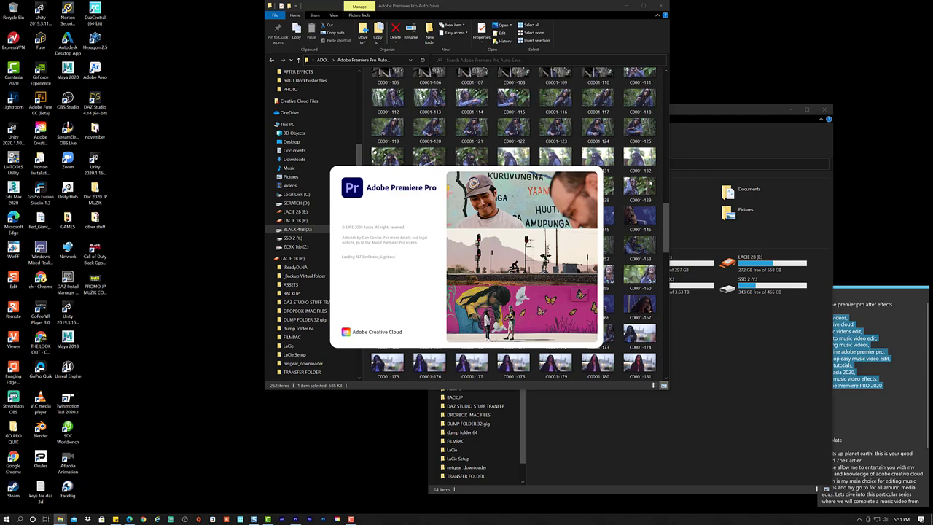
left_click(774, 112)
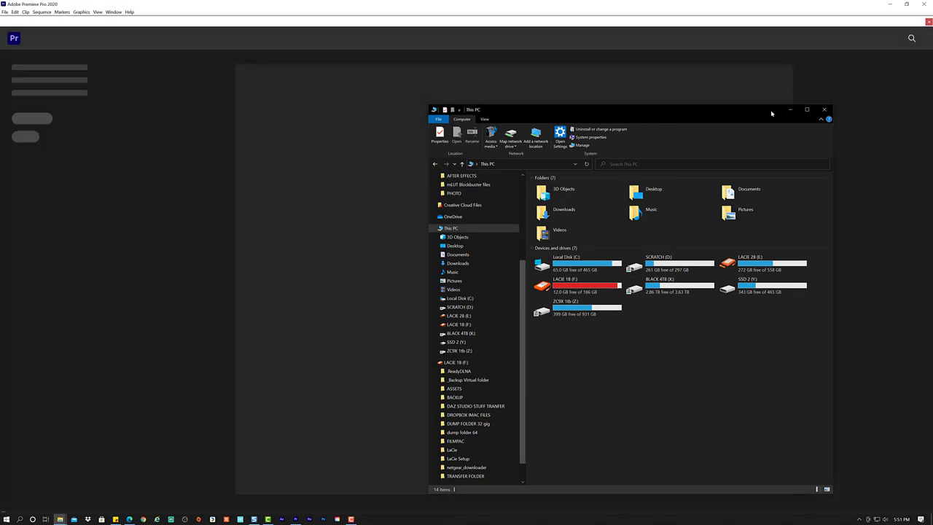
left_click(319, 257)
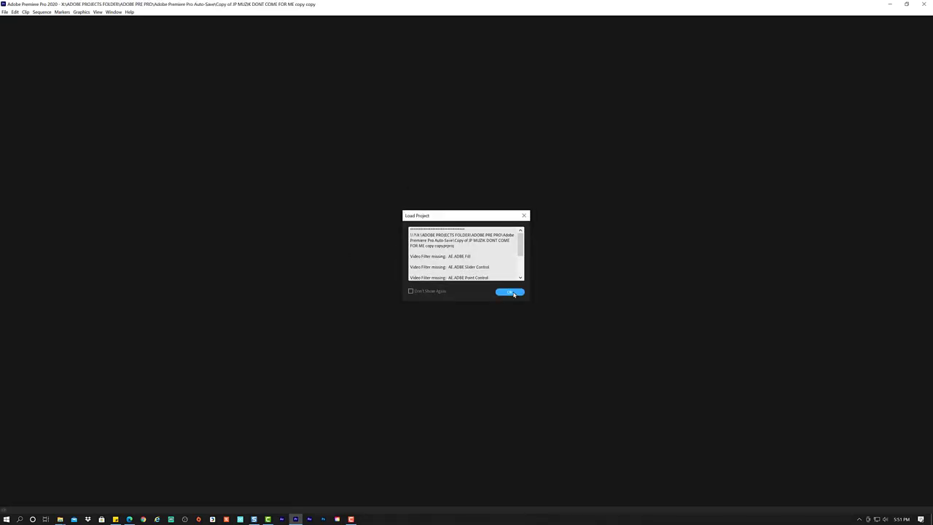
Accept the missing-filter and missing-fonts warnings so the autosaved project finishes loading.
left_click(512, 292)
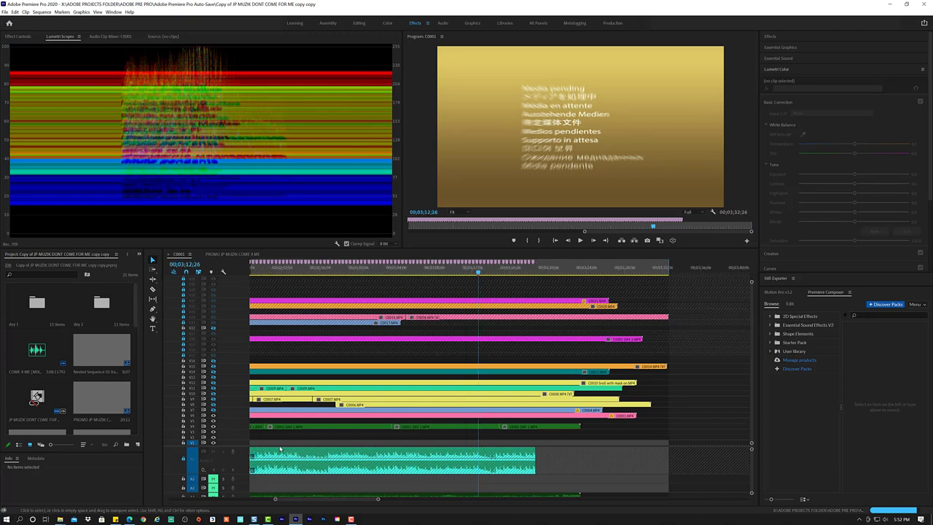
right_click(268, 520)
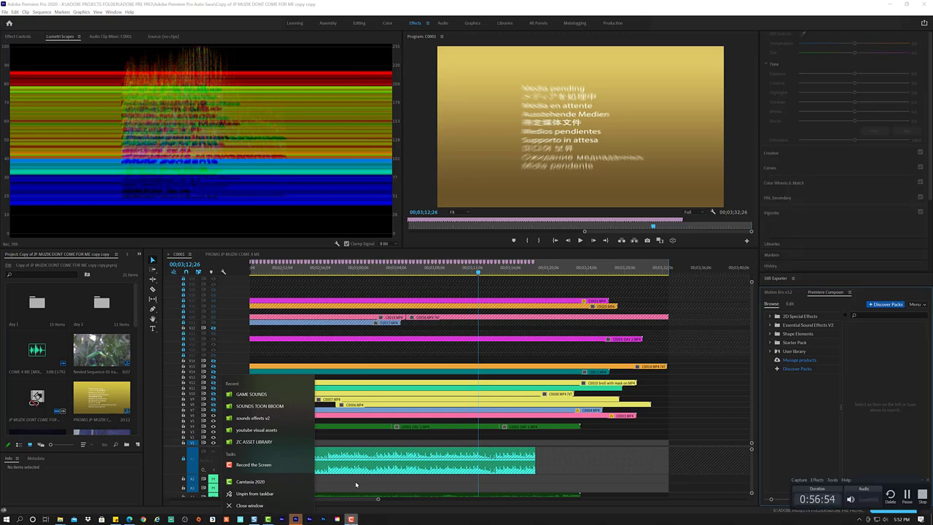
left_click(459, 423)
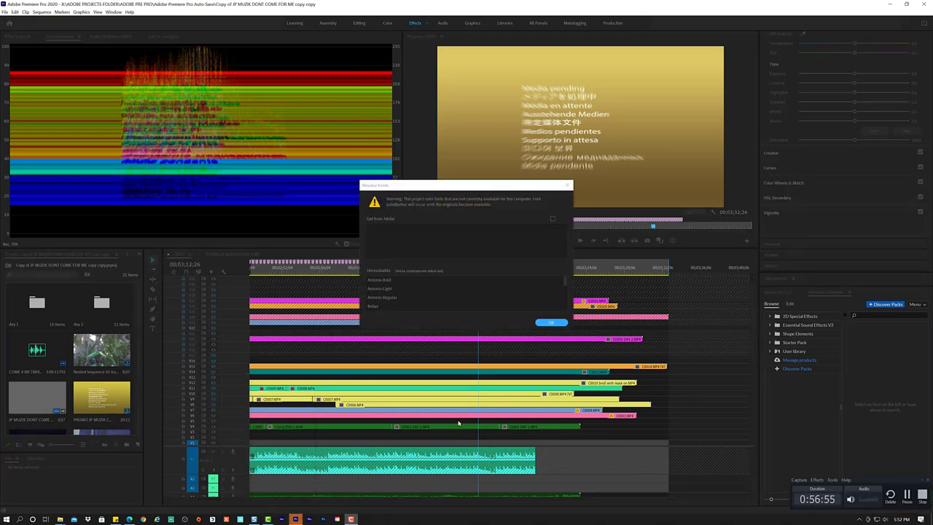
left_click(552, 322)
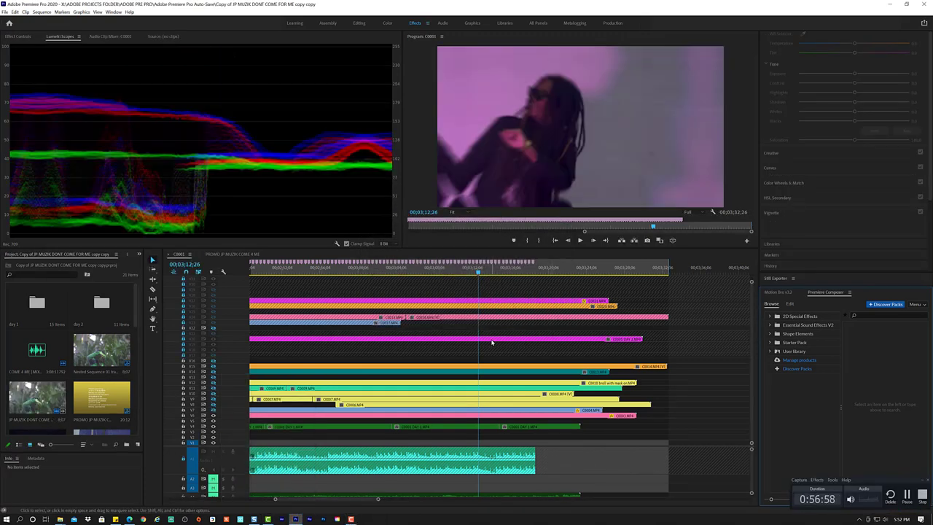